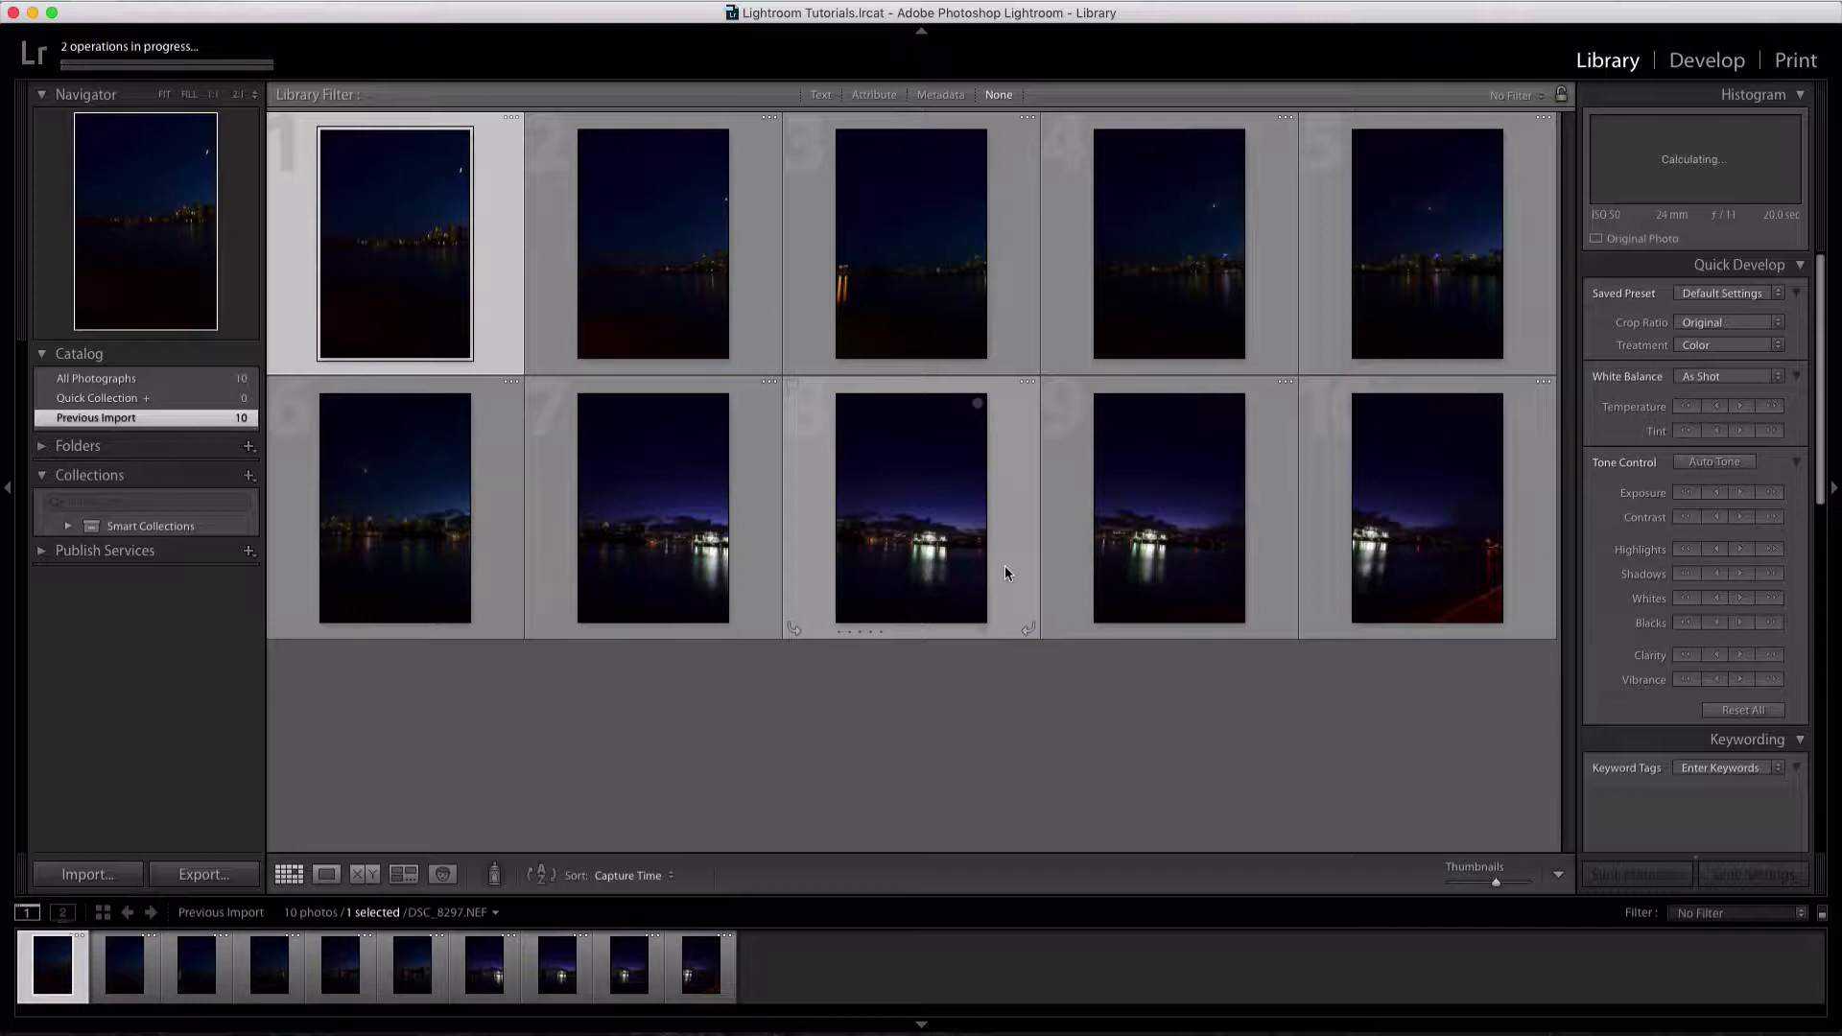
Create a collection named Pano that includes all ten imported photos
key("super+a")
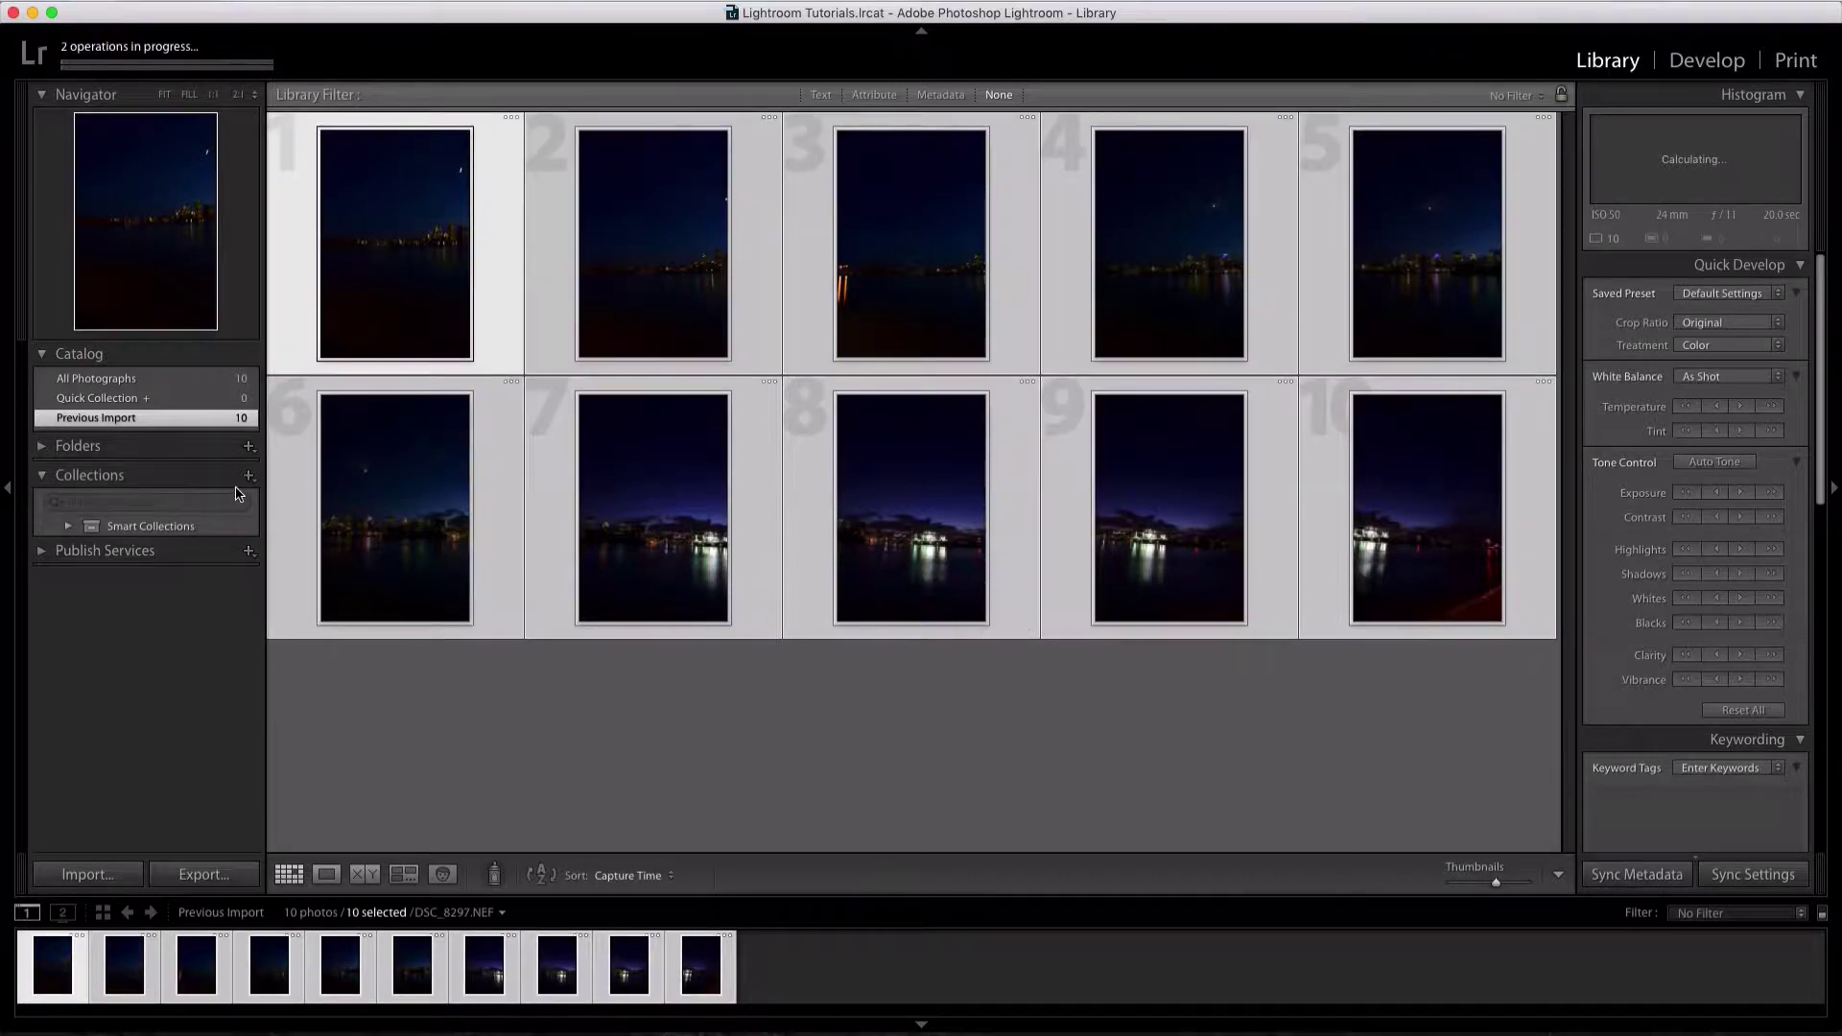
left_click(248, 476)
left_click(270, 495)
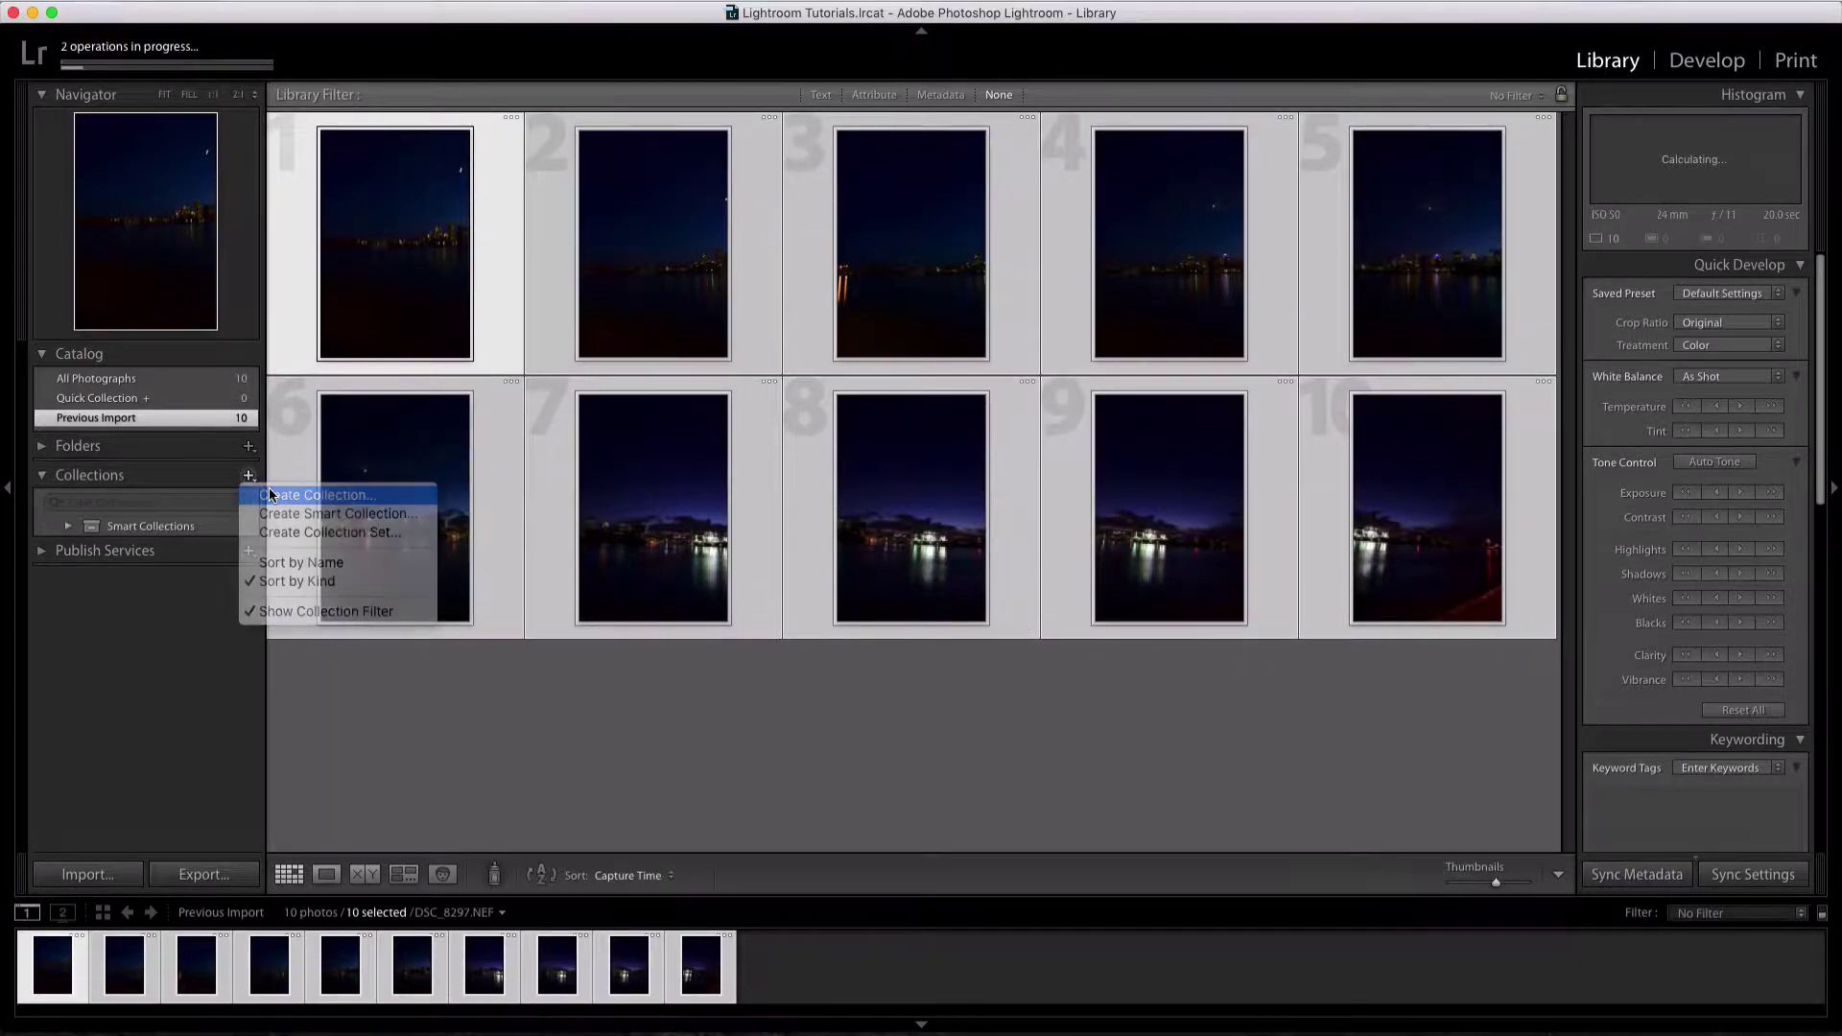
type("Pano")
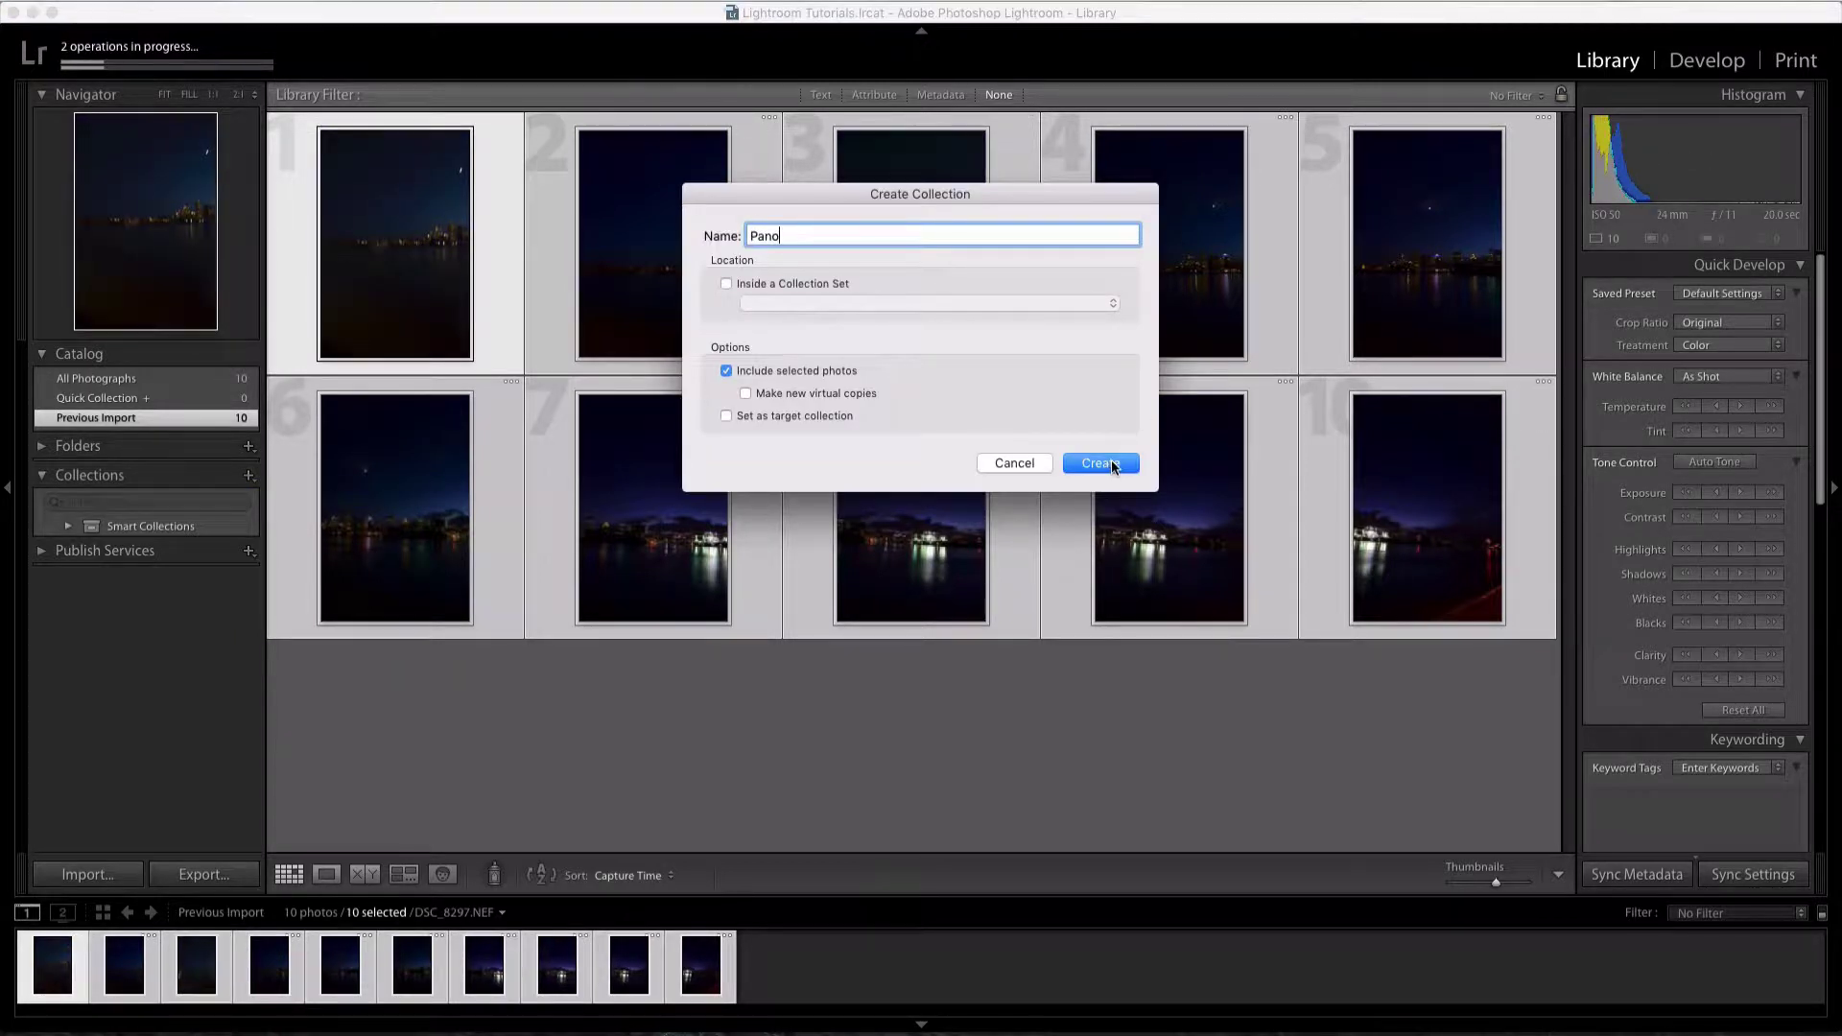
left_click(1093, 464)
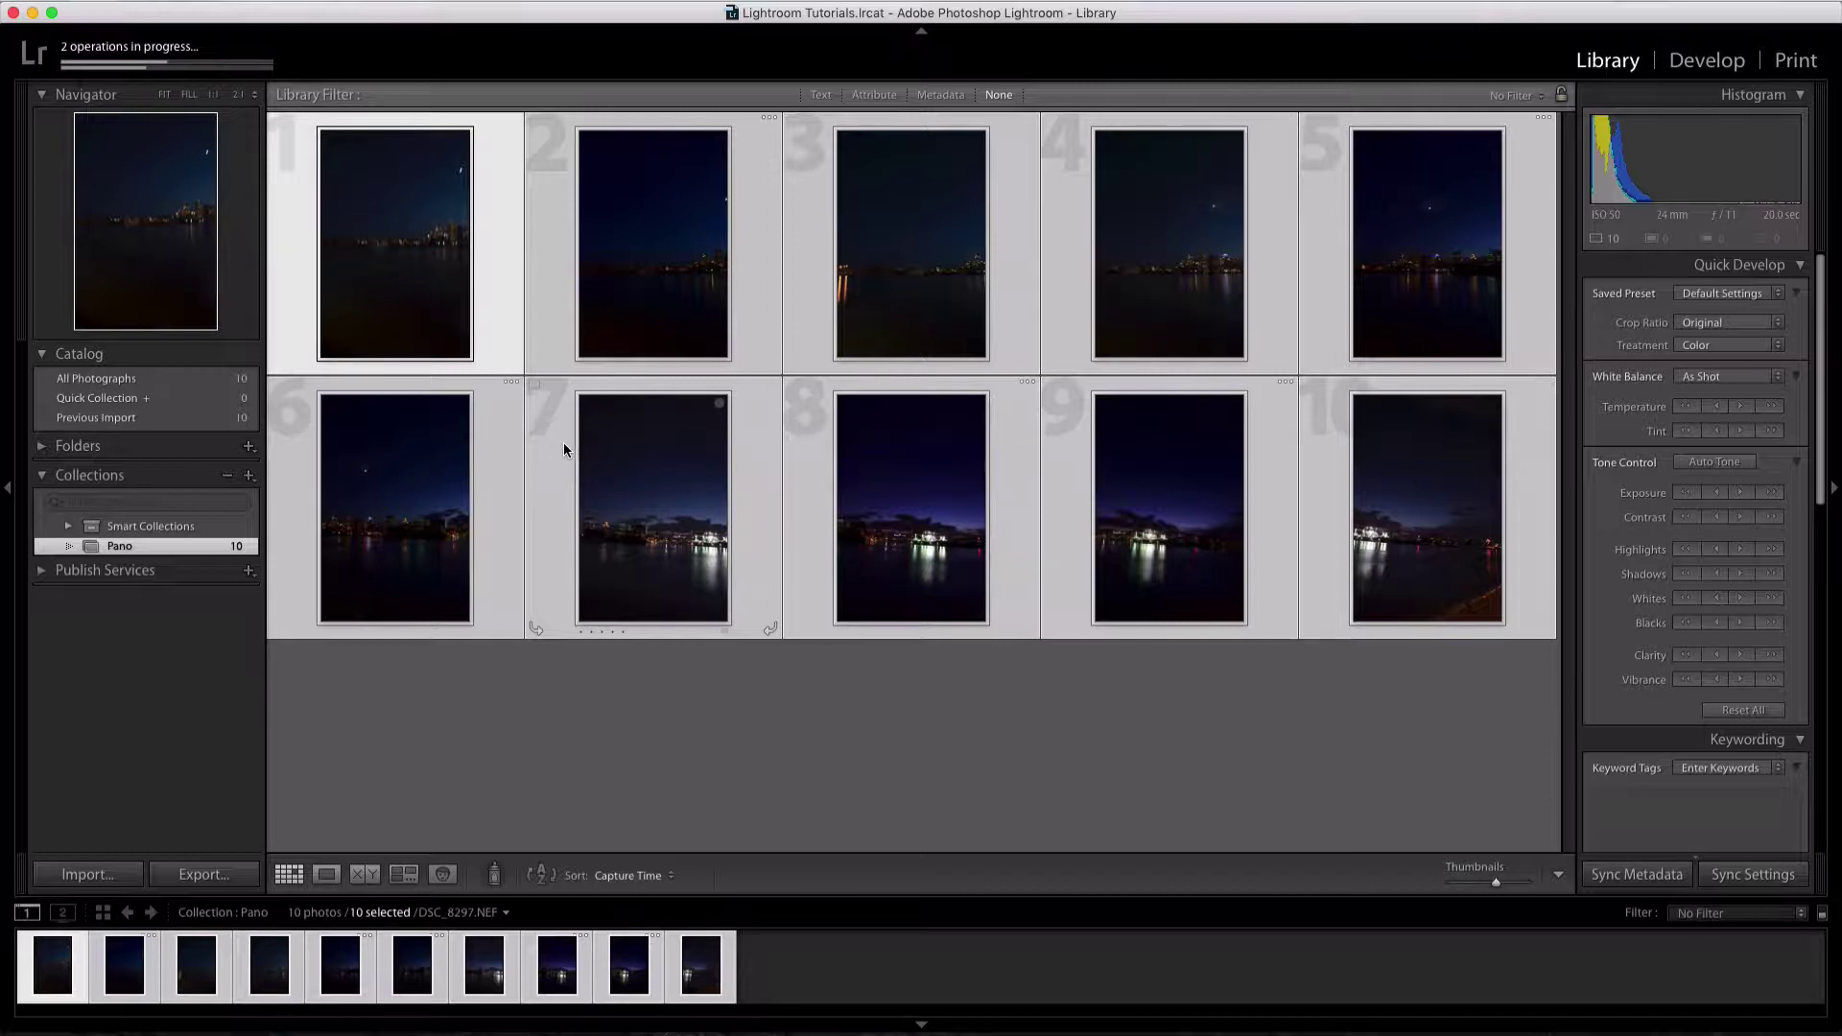
Switch to the Develop module and look through the photos in the Pano collection one by one
left_click(1707, 62)
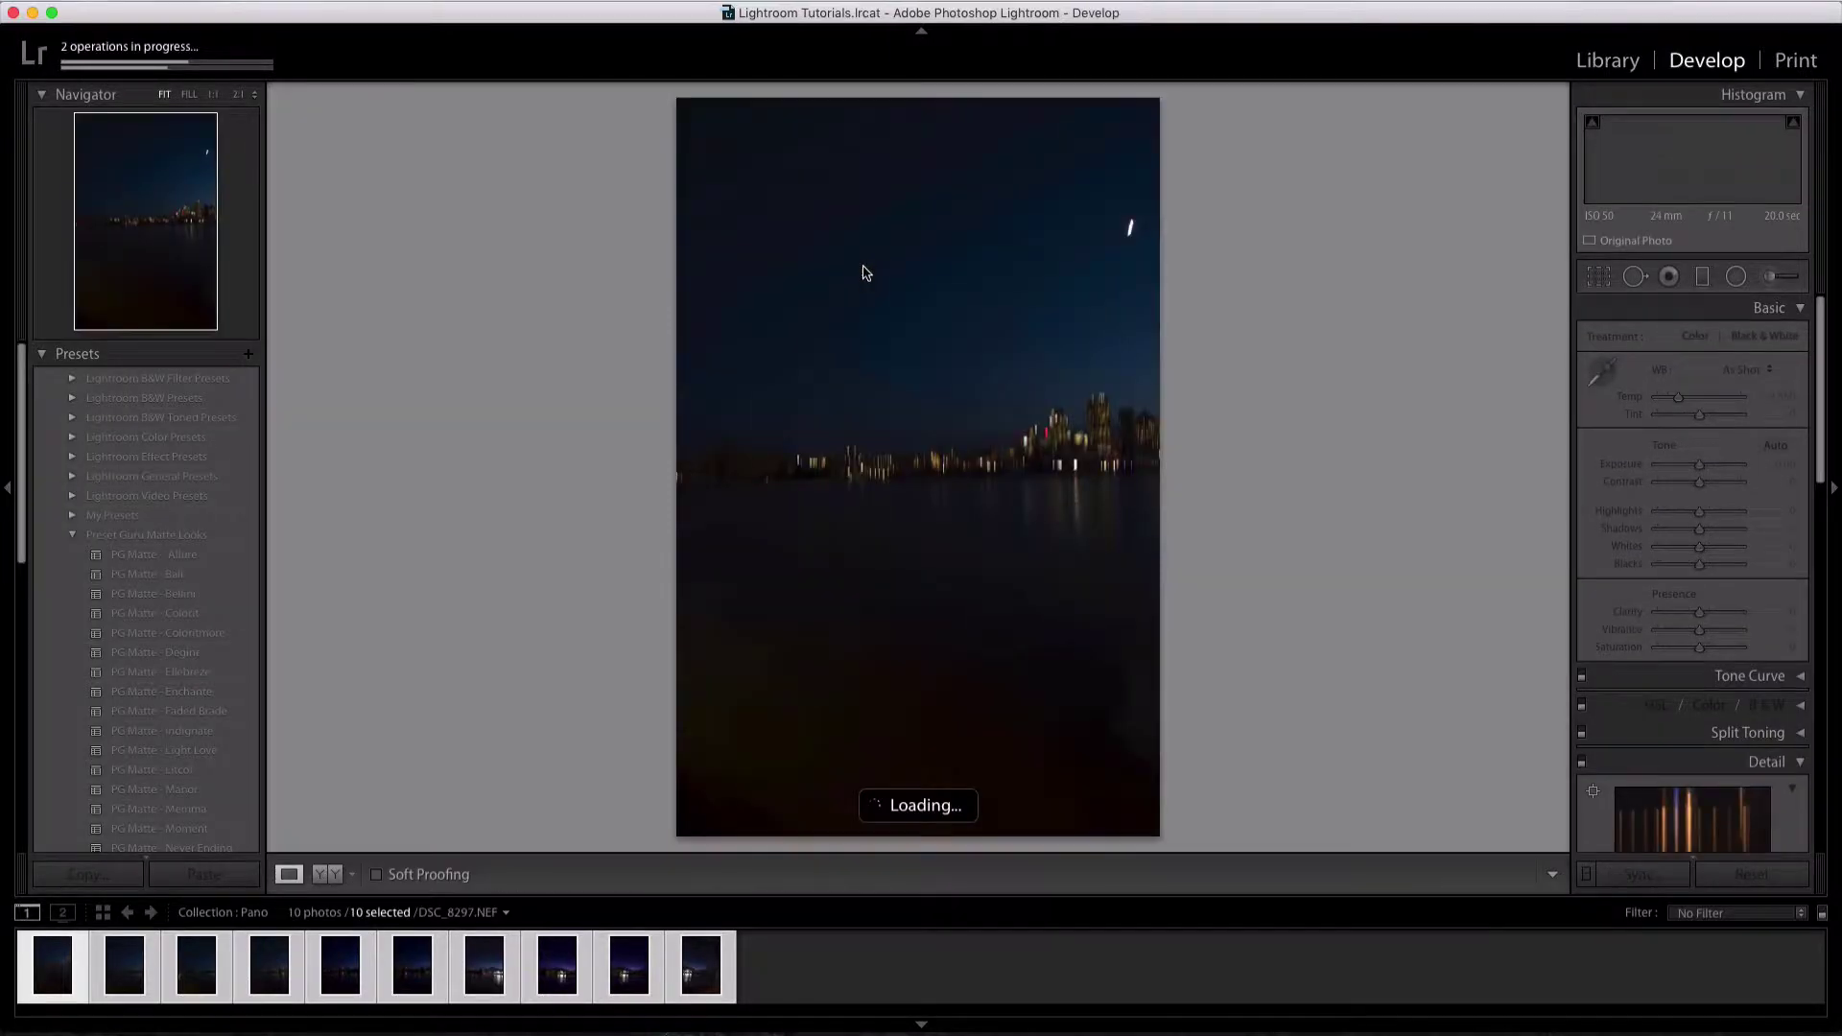
right_click(863, 272)
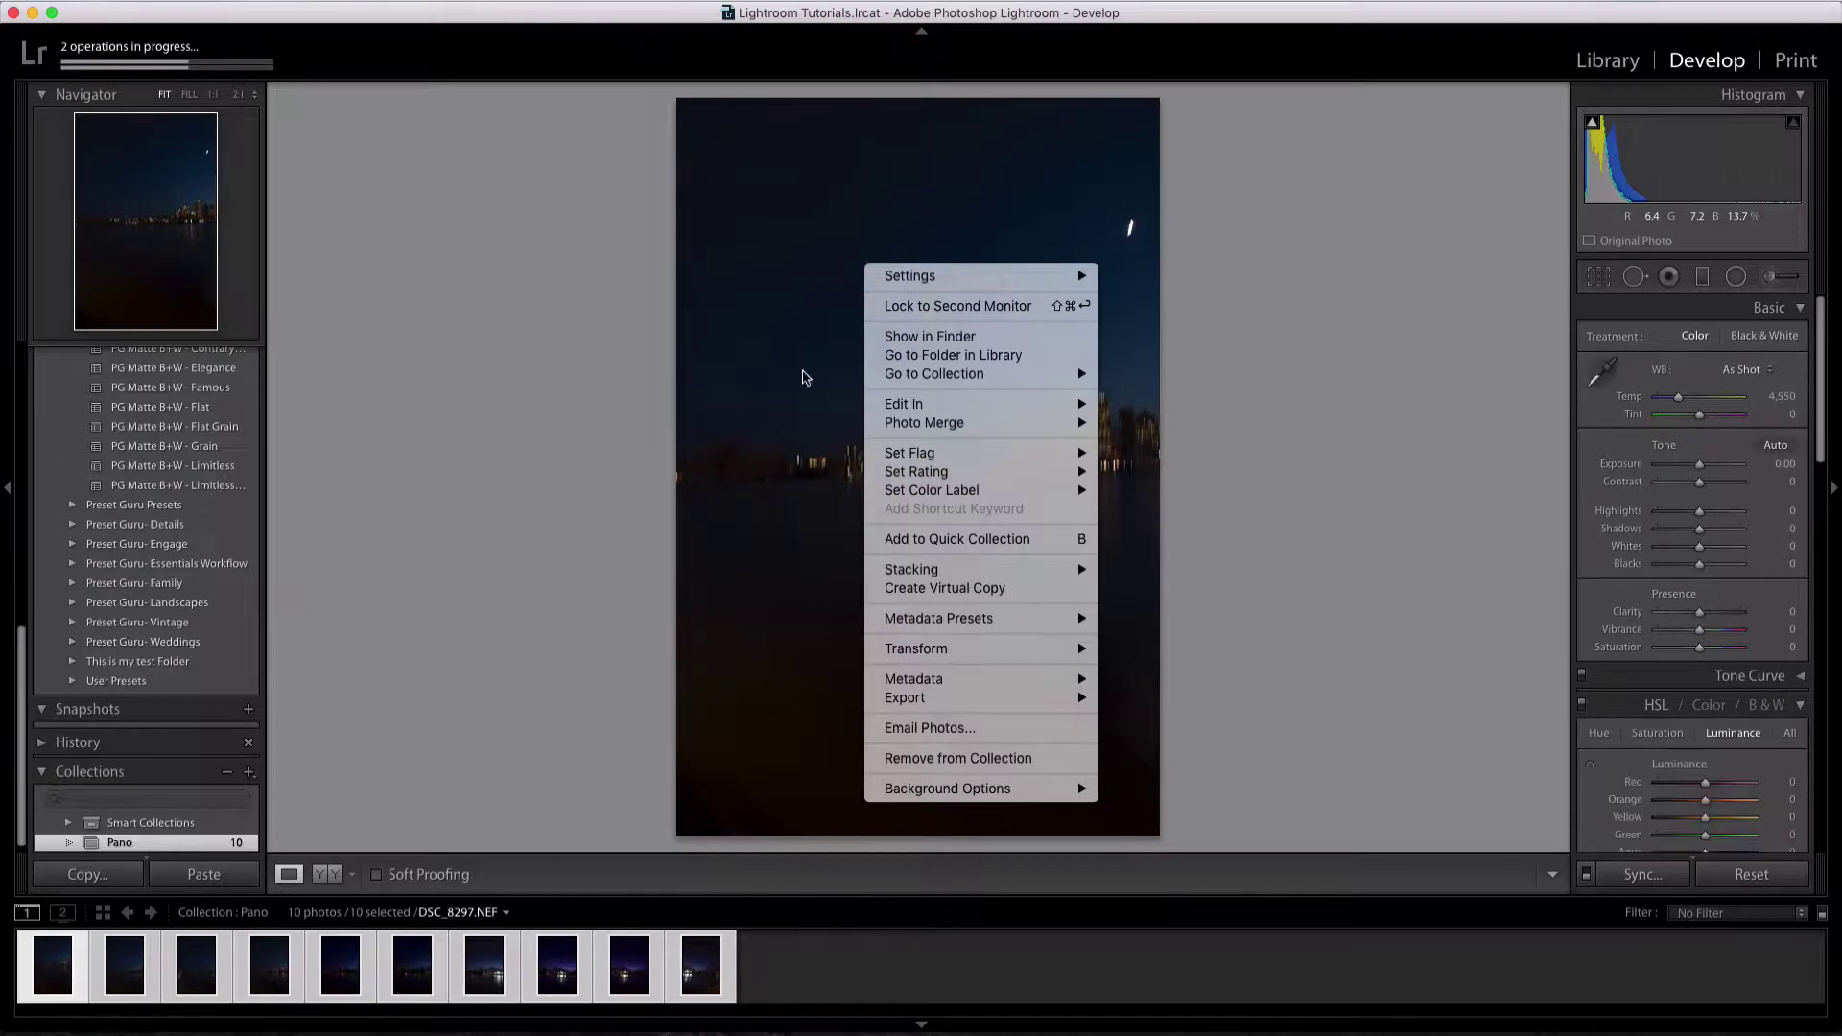
left_click(912, 946)
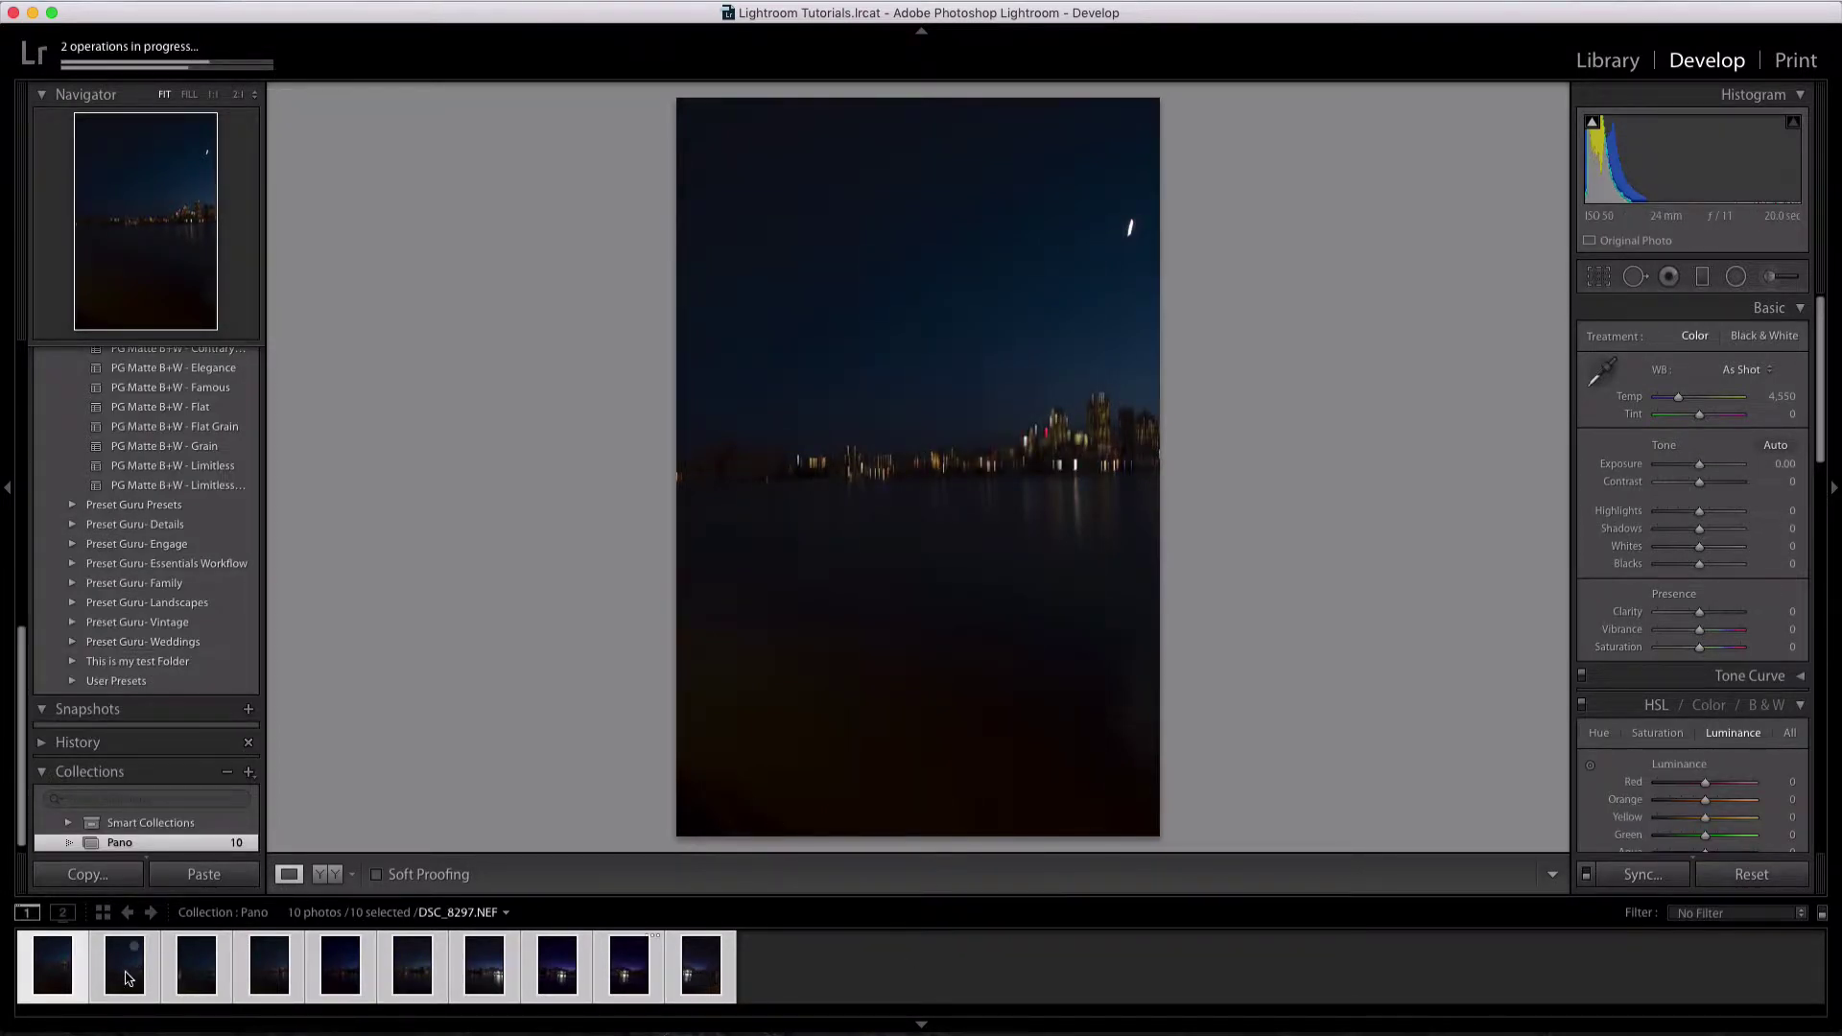
left_click(703, 971)
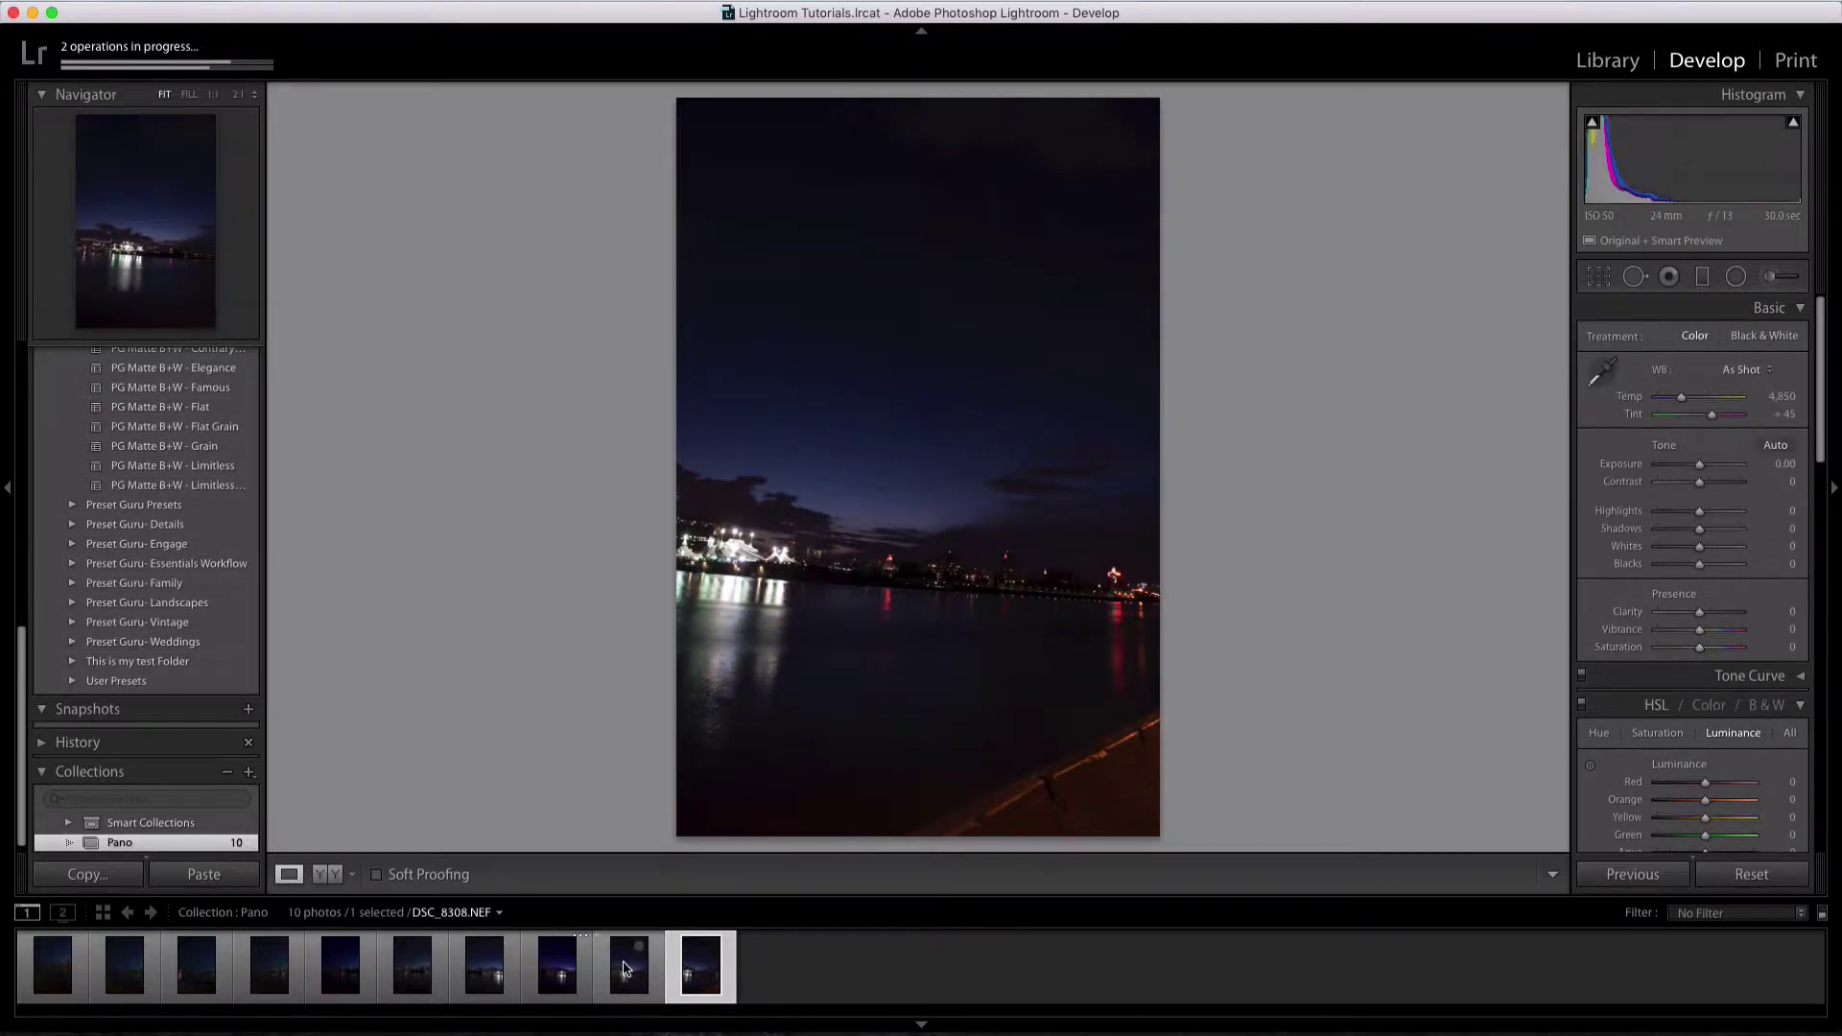
left_click(626, 968)
left_click(561, 969)
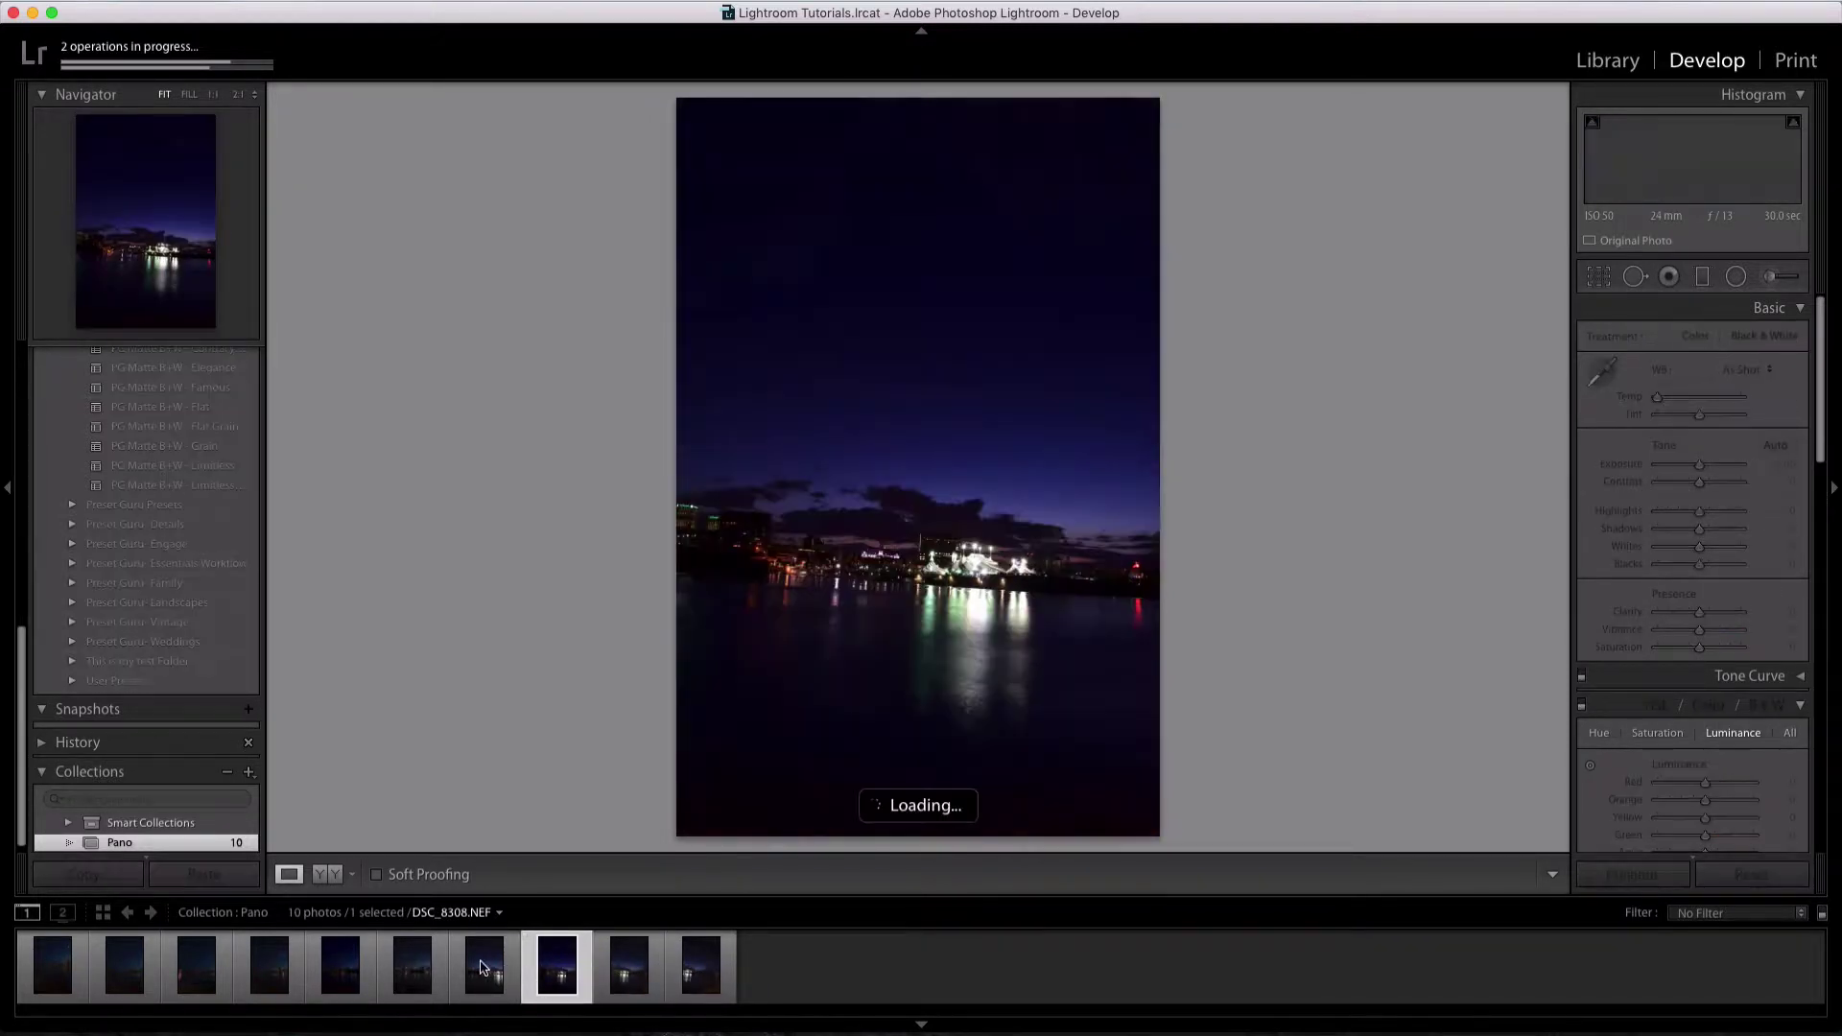
left_click(480, 965)
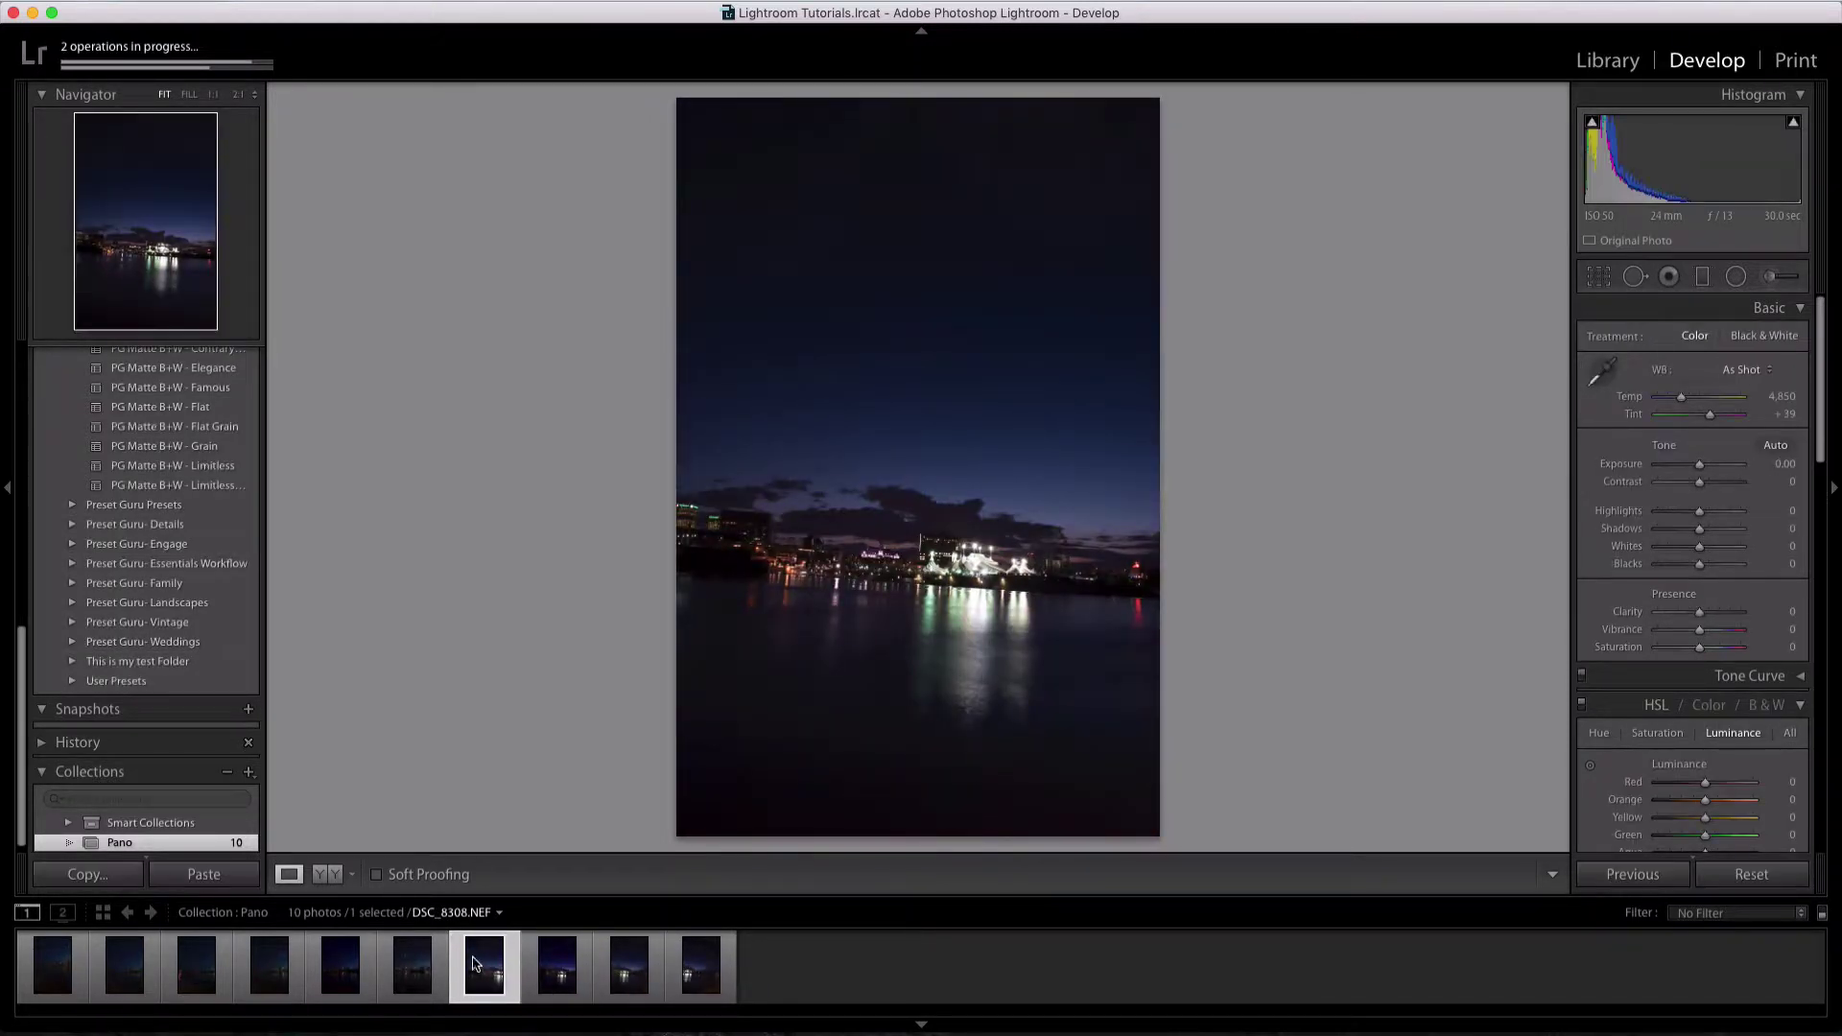
left_click(410, 965)
left_click(341, 965)
left_click(280, 964)
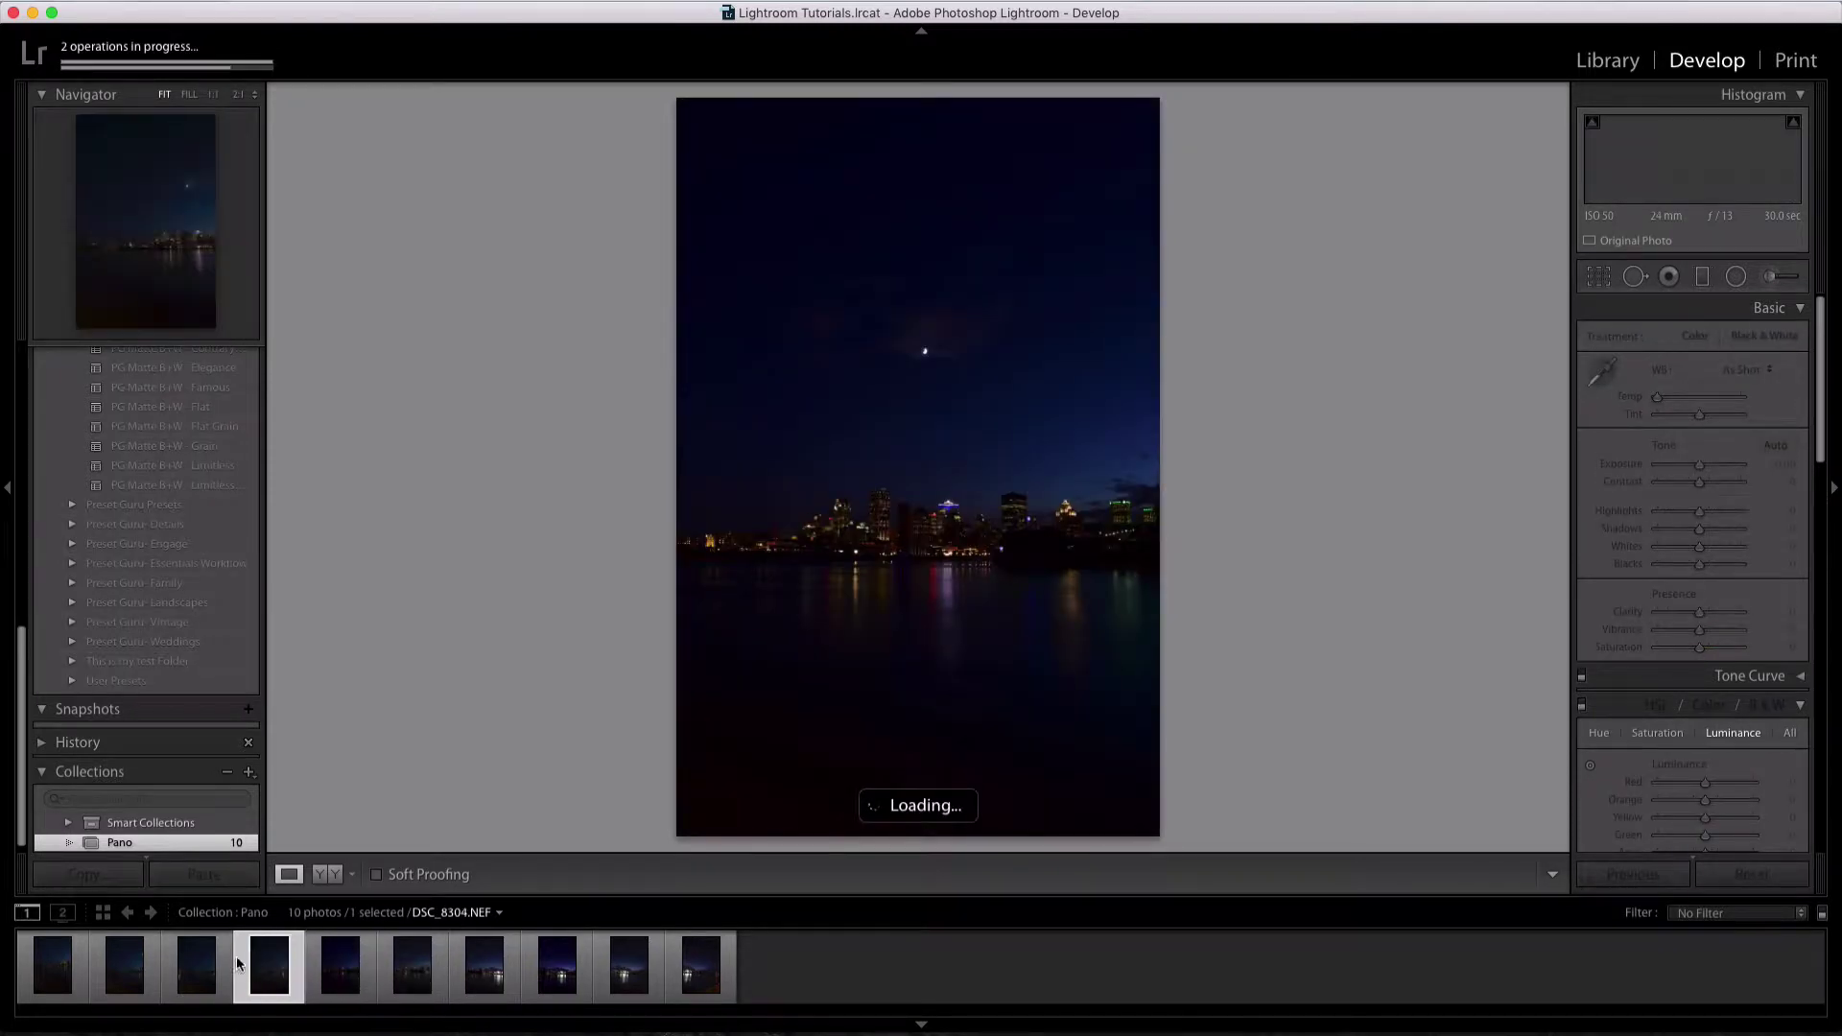
left_click(197, 964)
left_click(142, 958)
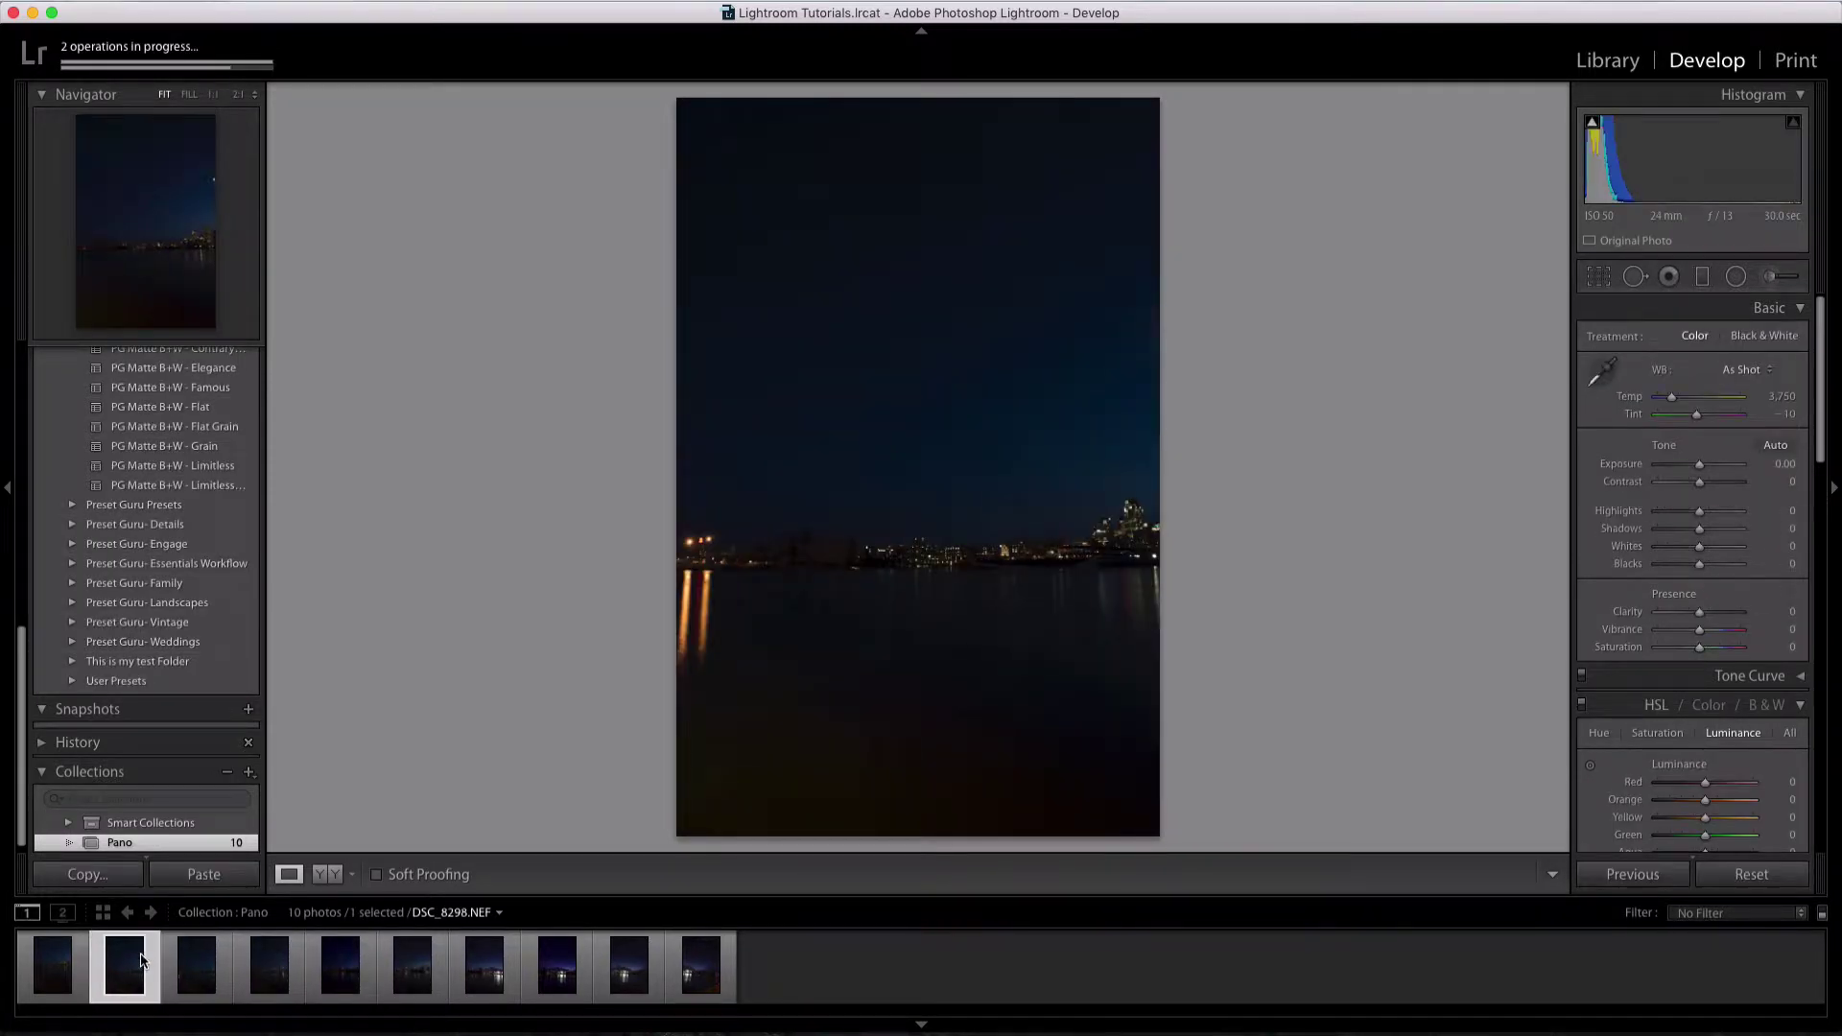
Remove the first photo, DSC_8297.NEF, from the Pano collection
left_click(63, 964)
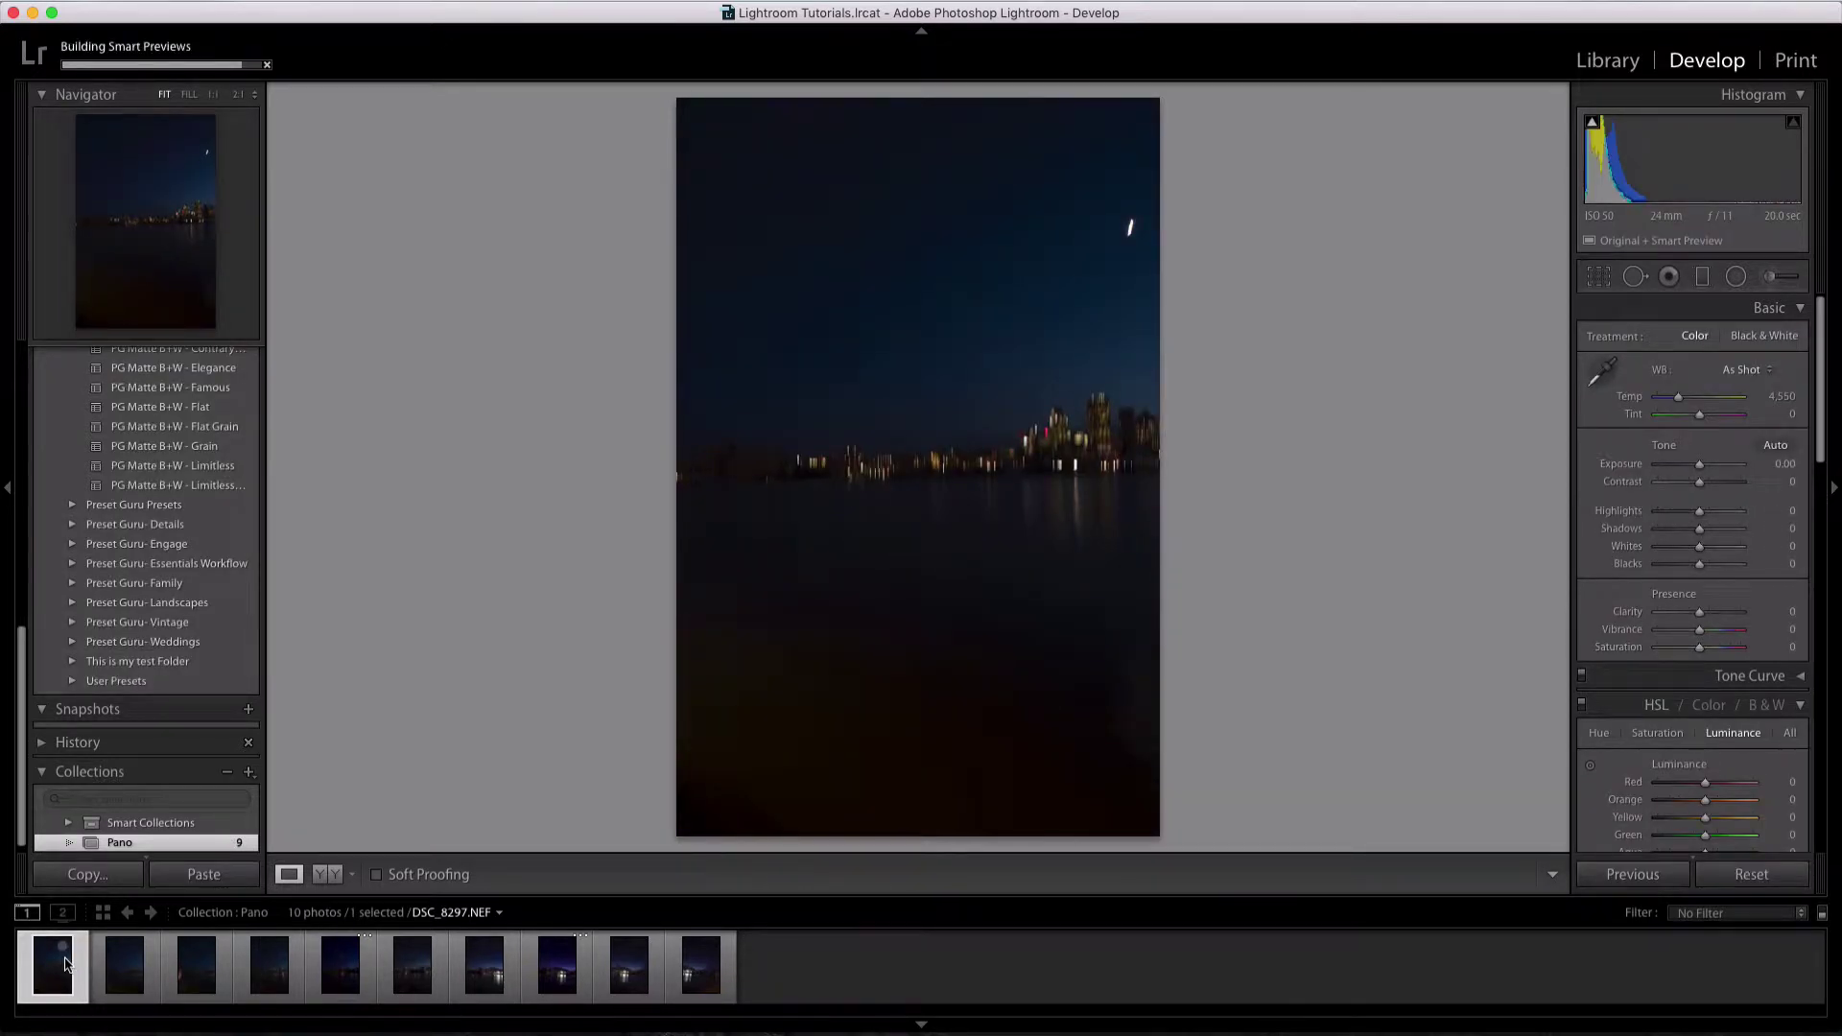
key("Delete")
left_click(732, 983)
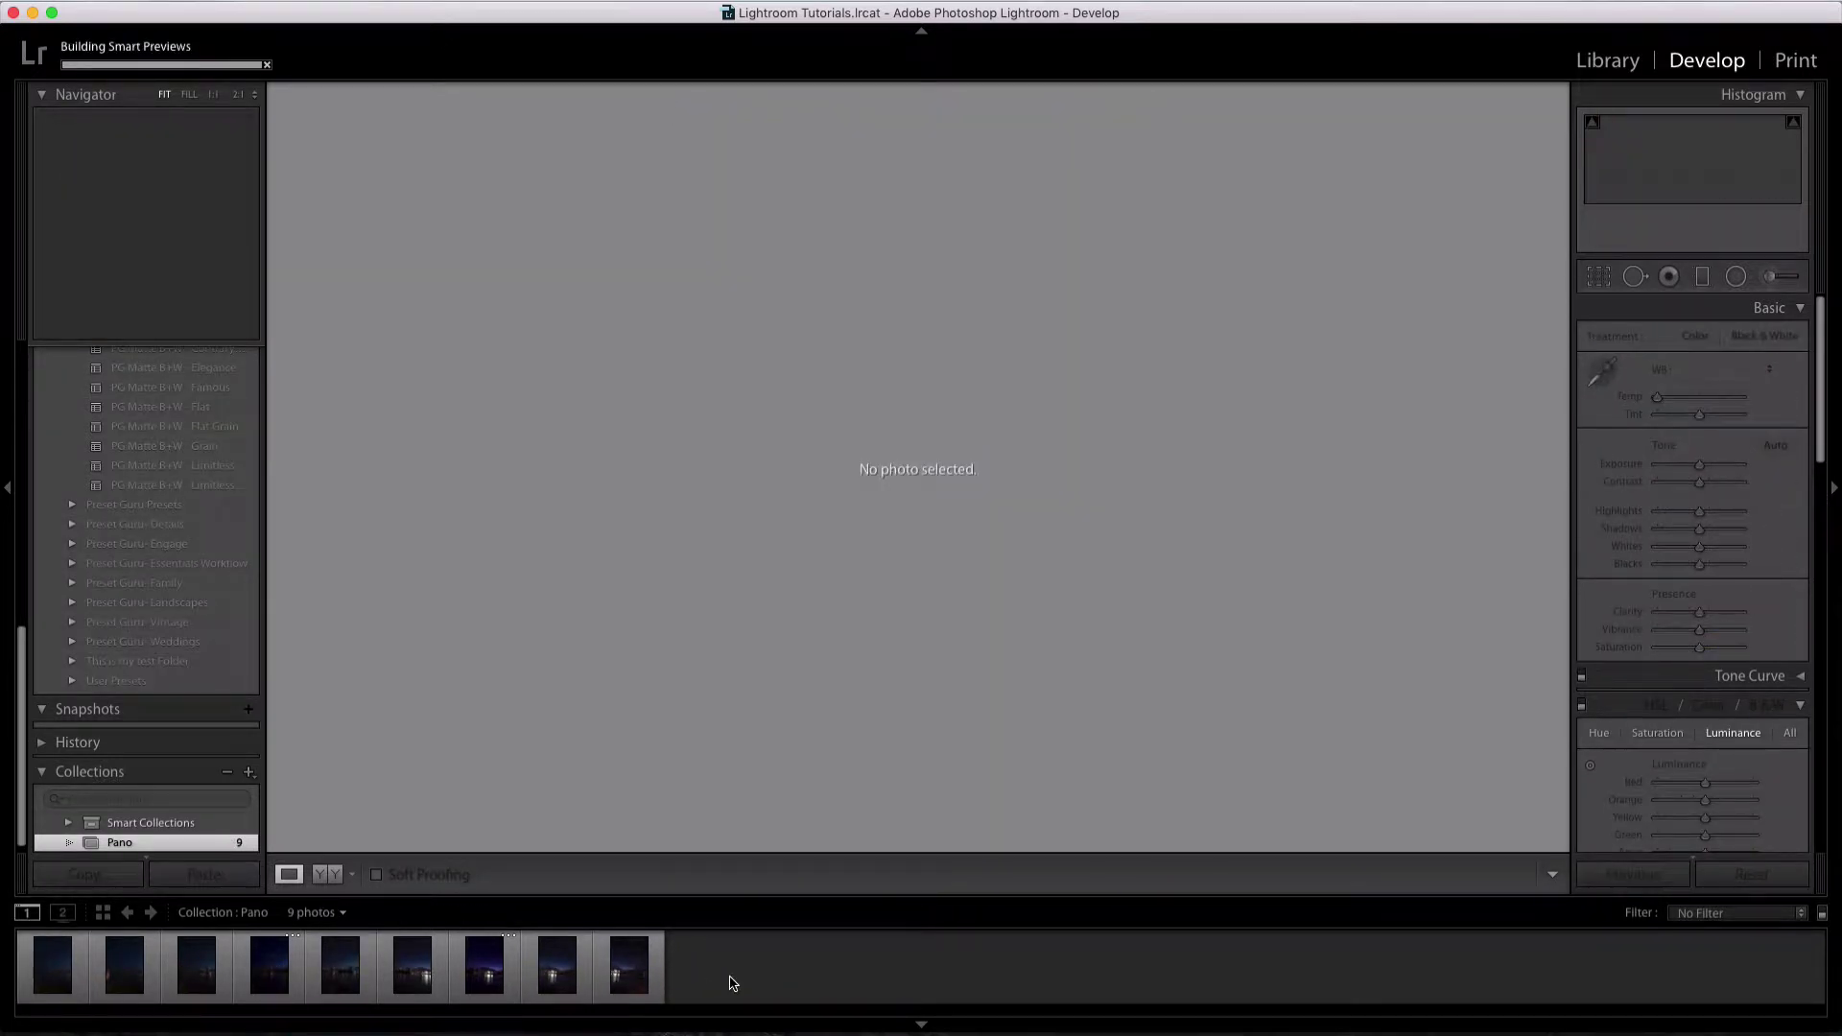
Select all nine remaining photos and open a panorama photo merge for them
key("super+a")
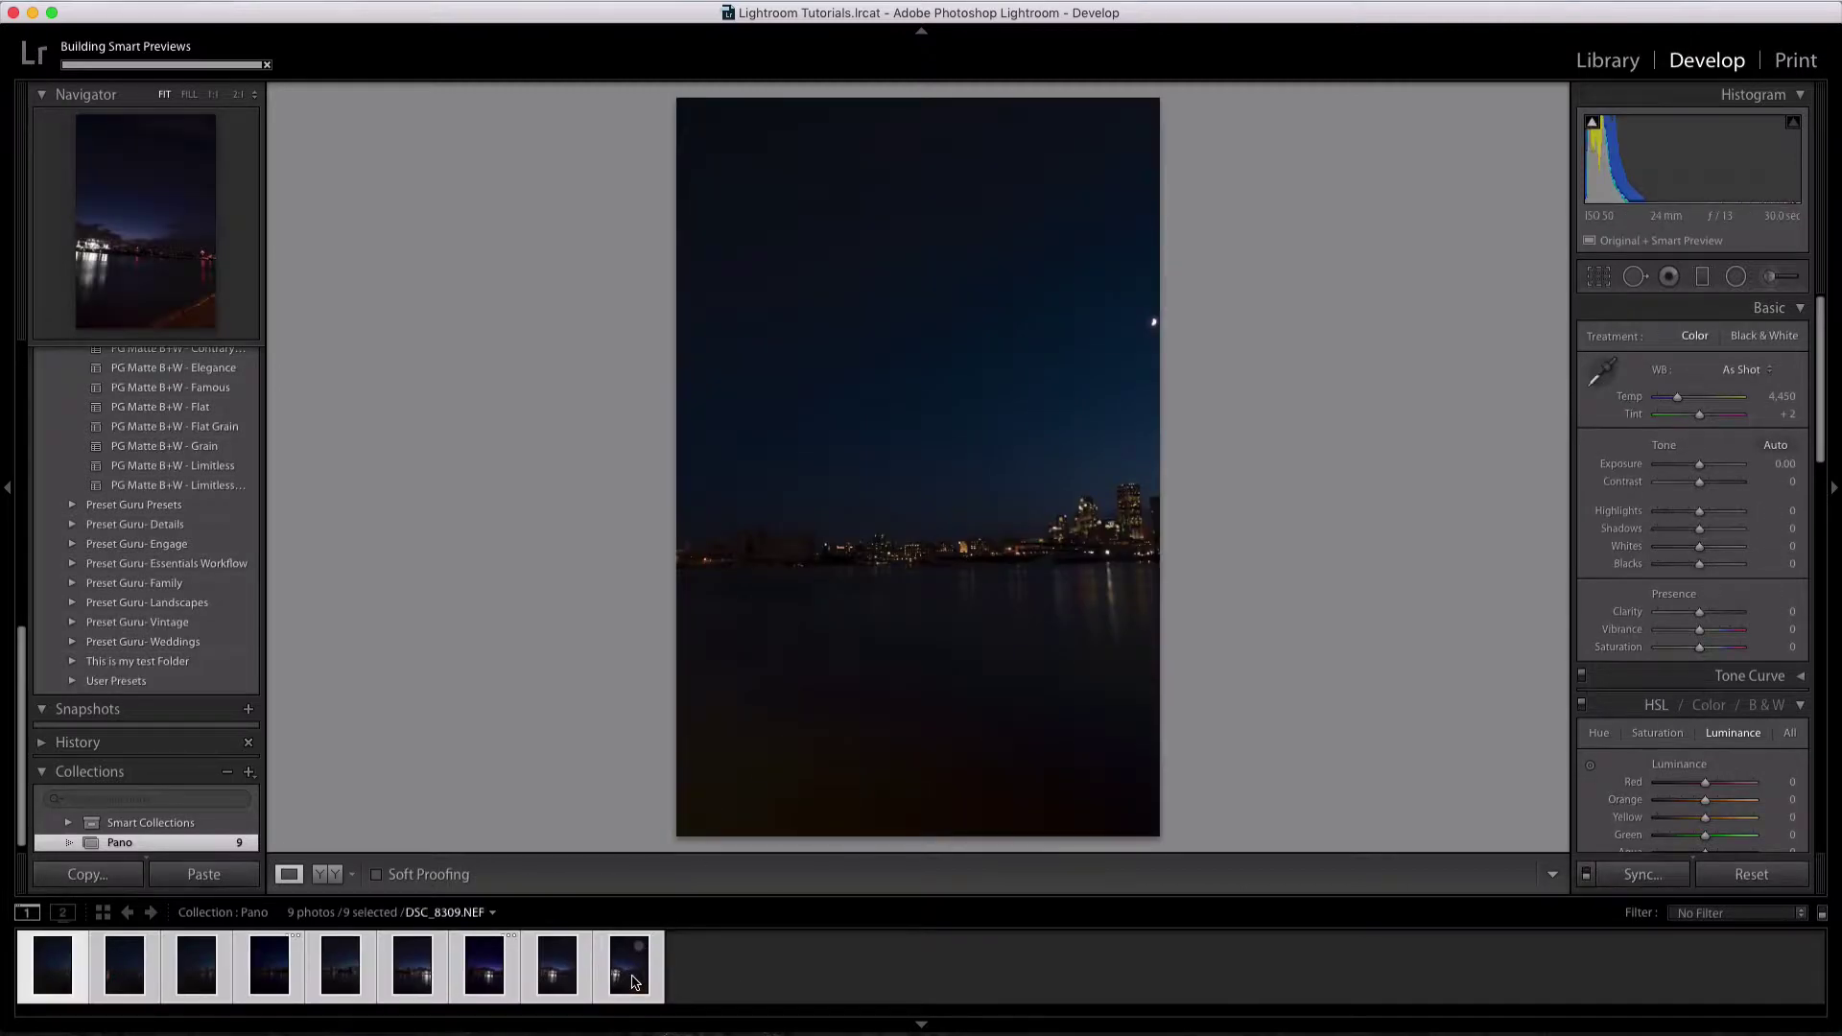
right_click(634, 981)
mouse_move(729, 609)
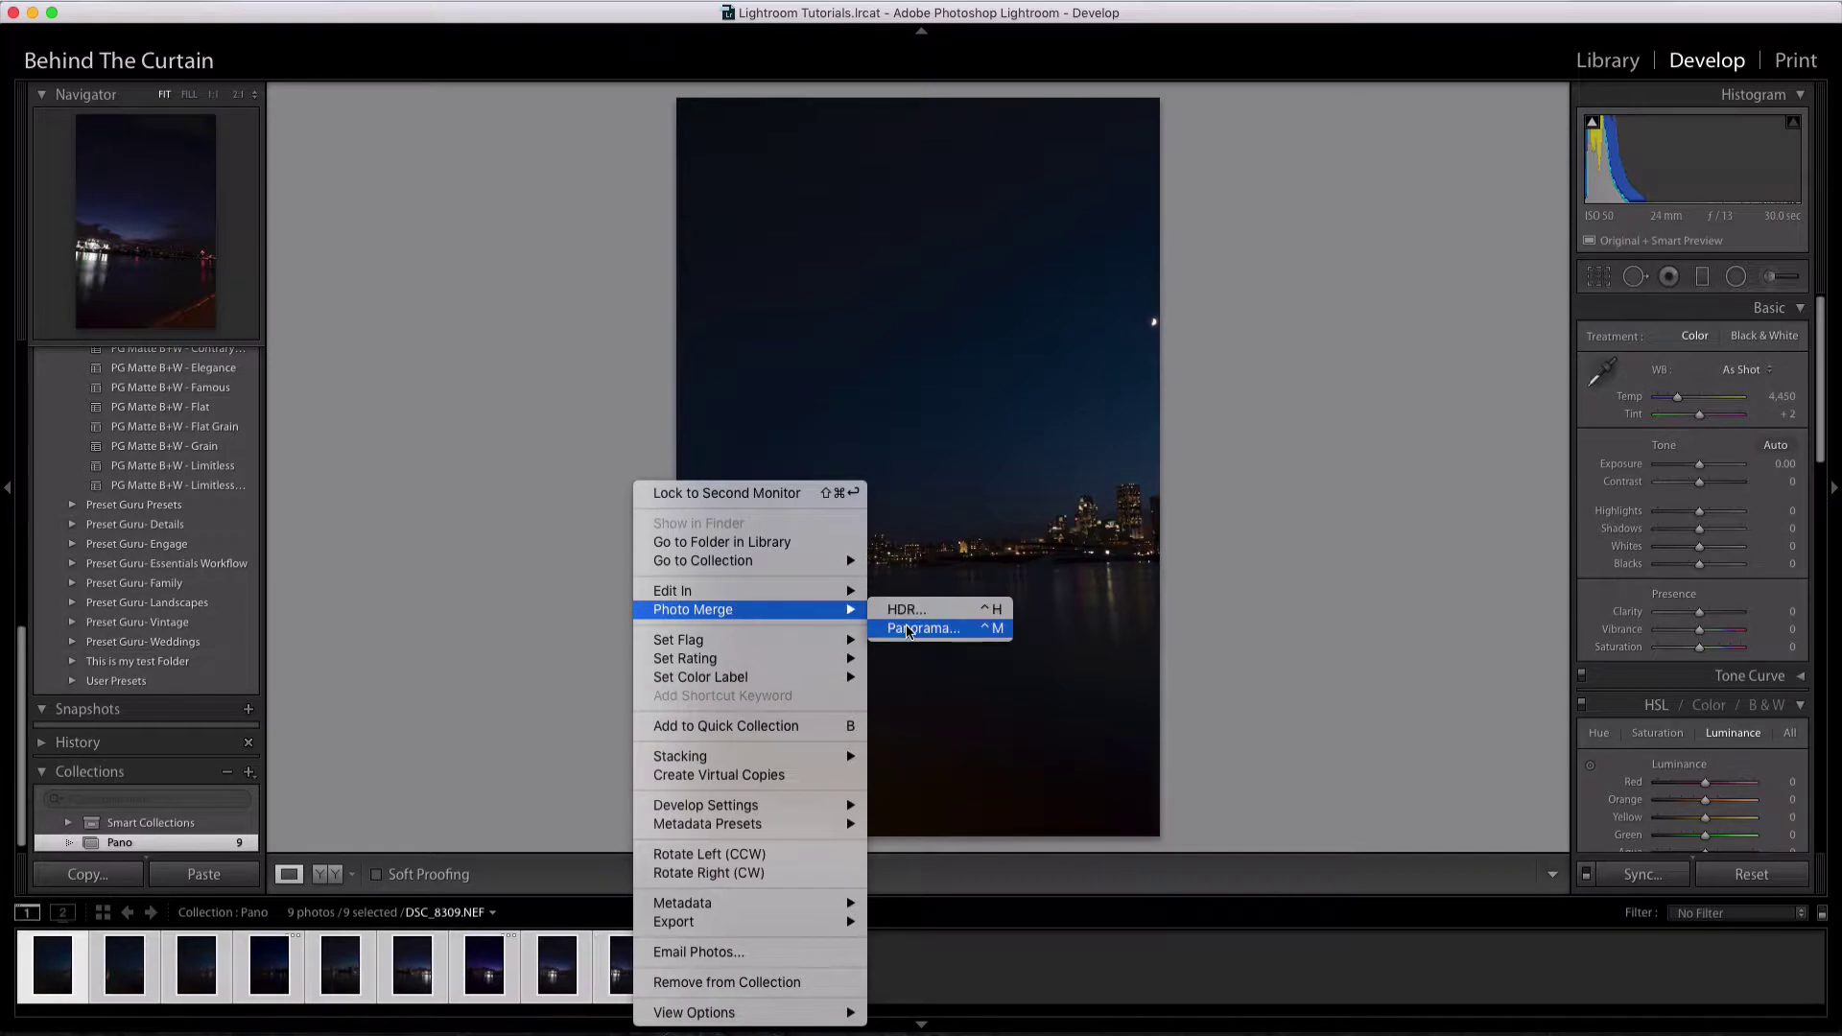
left_click(909, 629)
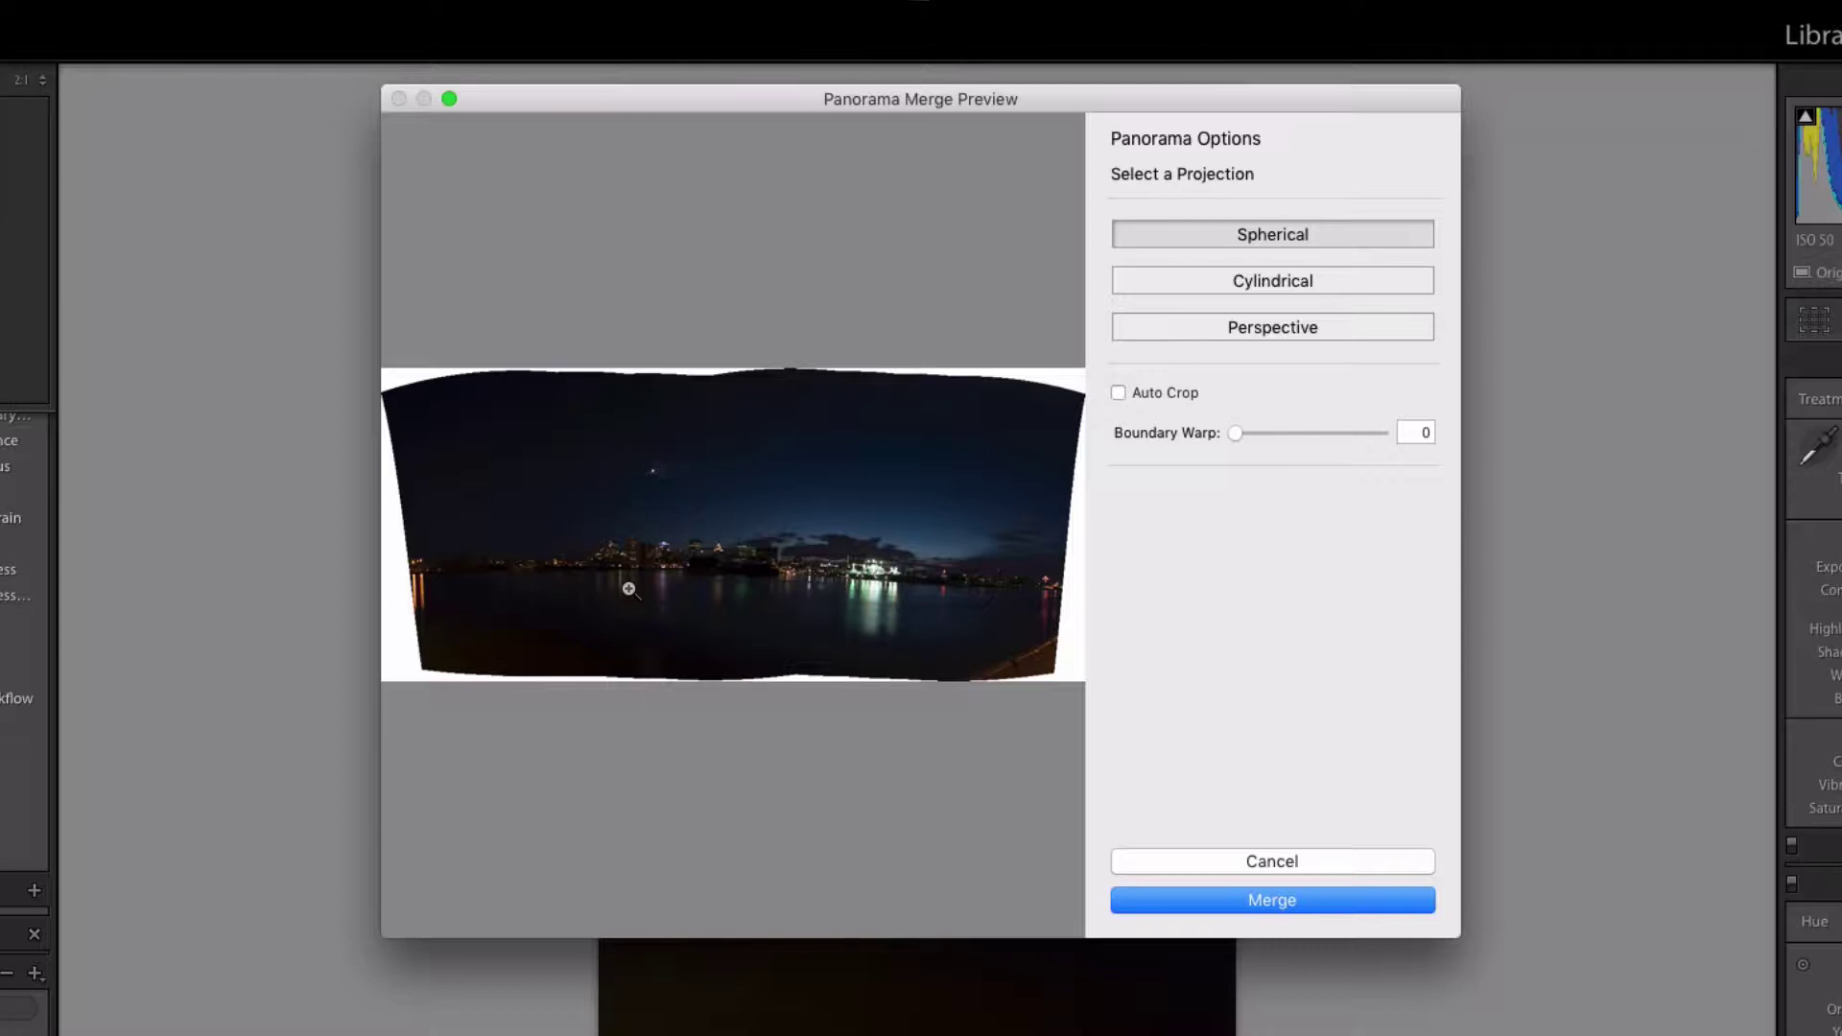
Turn on Auto Crop, set Boundary Warp to 100 and merge the photos with the Spherical projection
left_click(1118, 393)
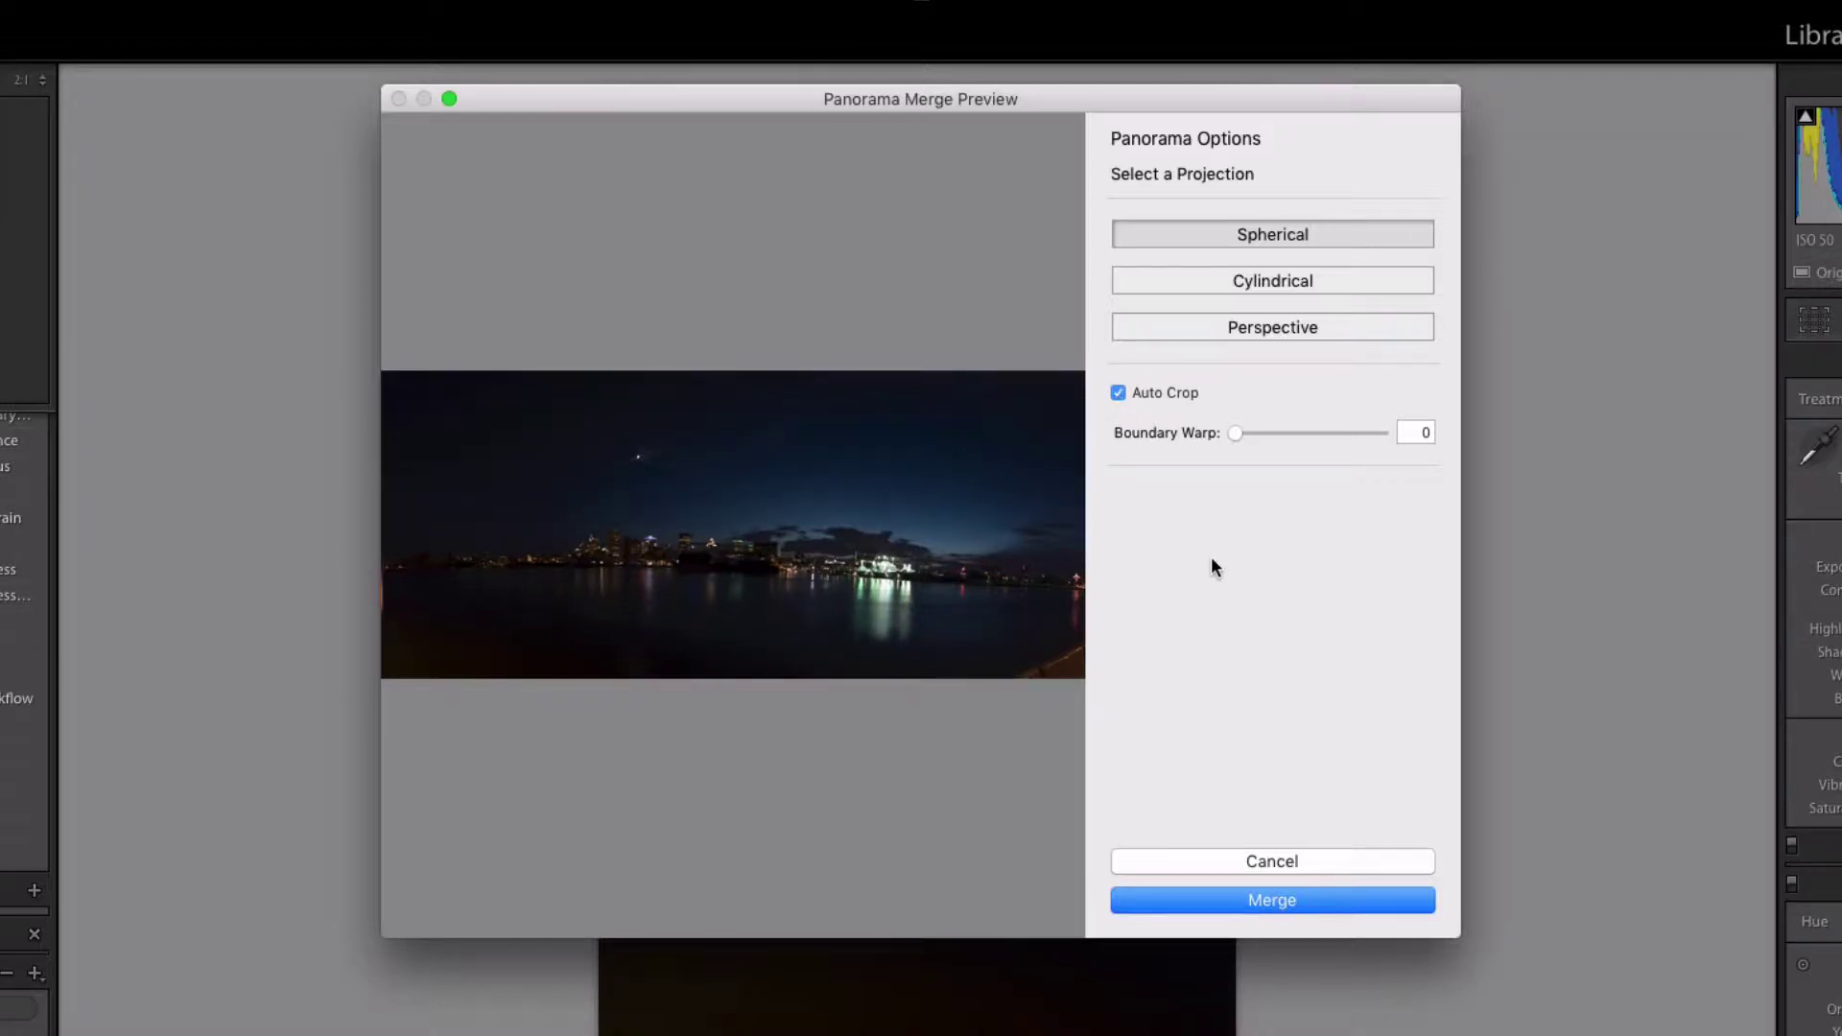
left_click_drag(1235, 434, 1344, 439)
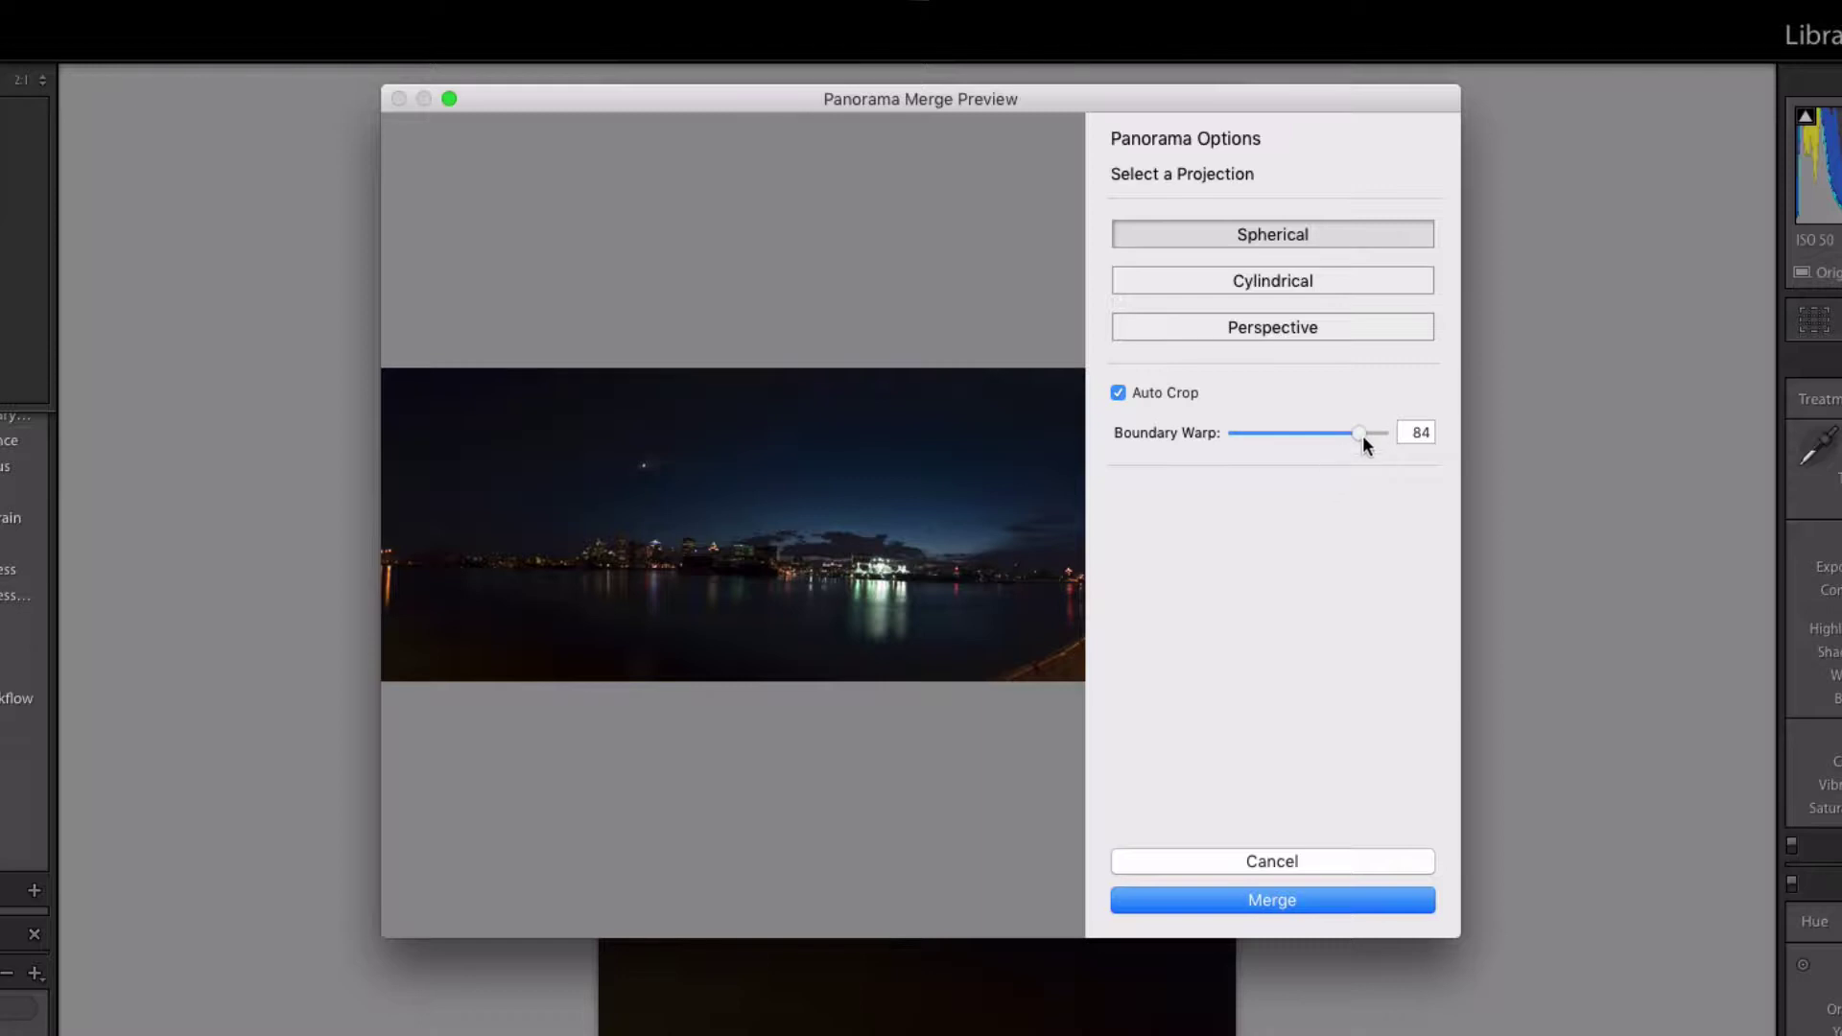
left_click_drag(1362, 435, 1205, 432)
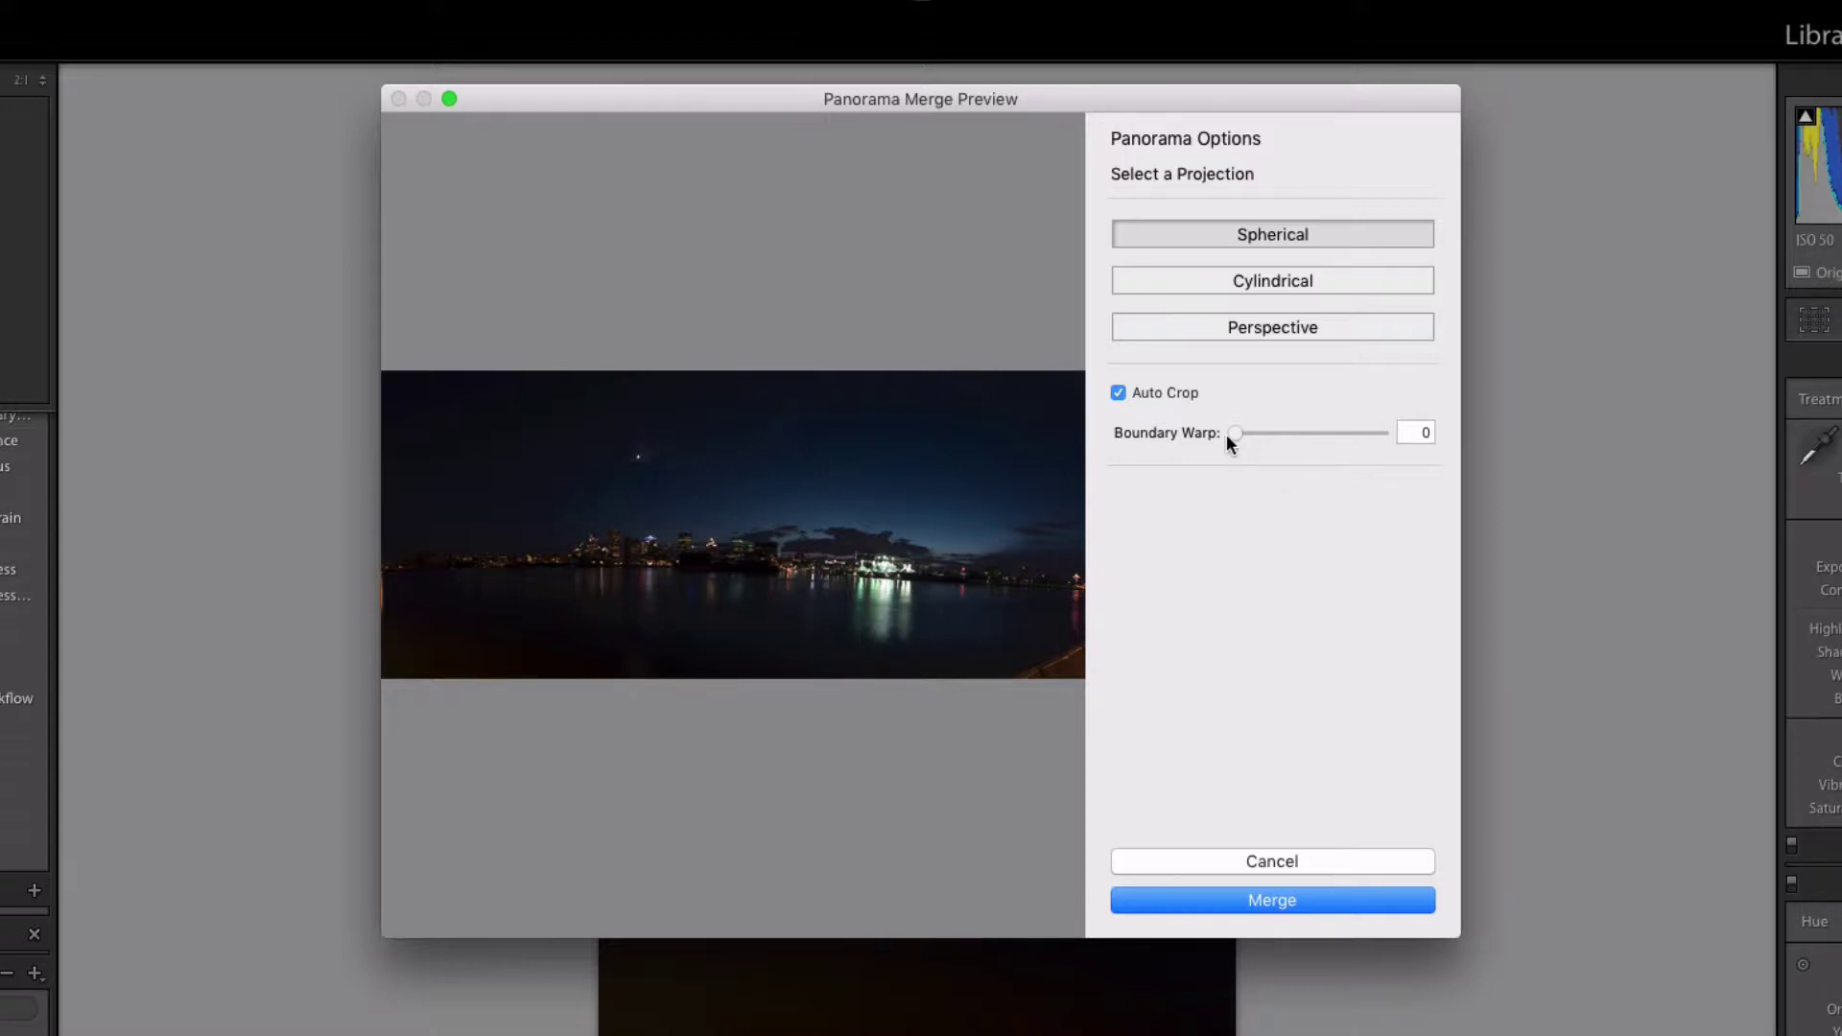
left_click_drag(1234, 434, 1414, 430)
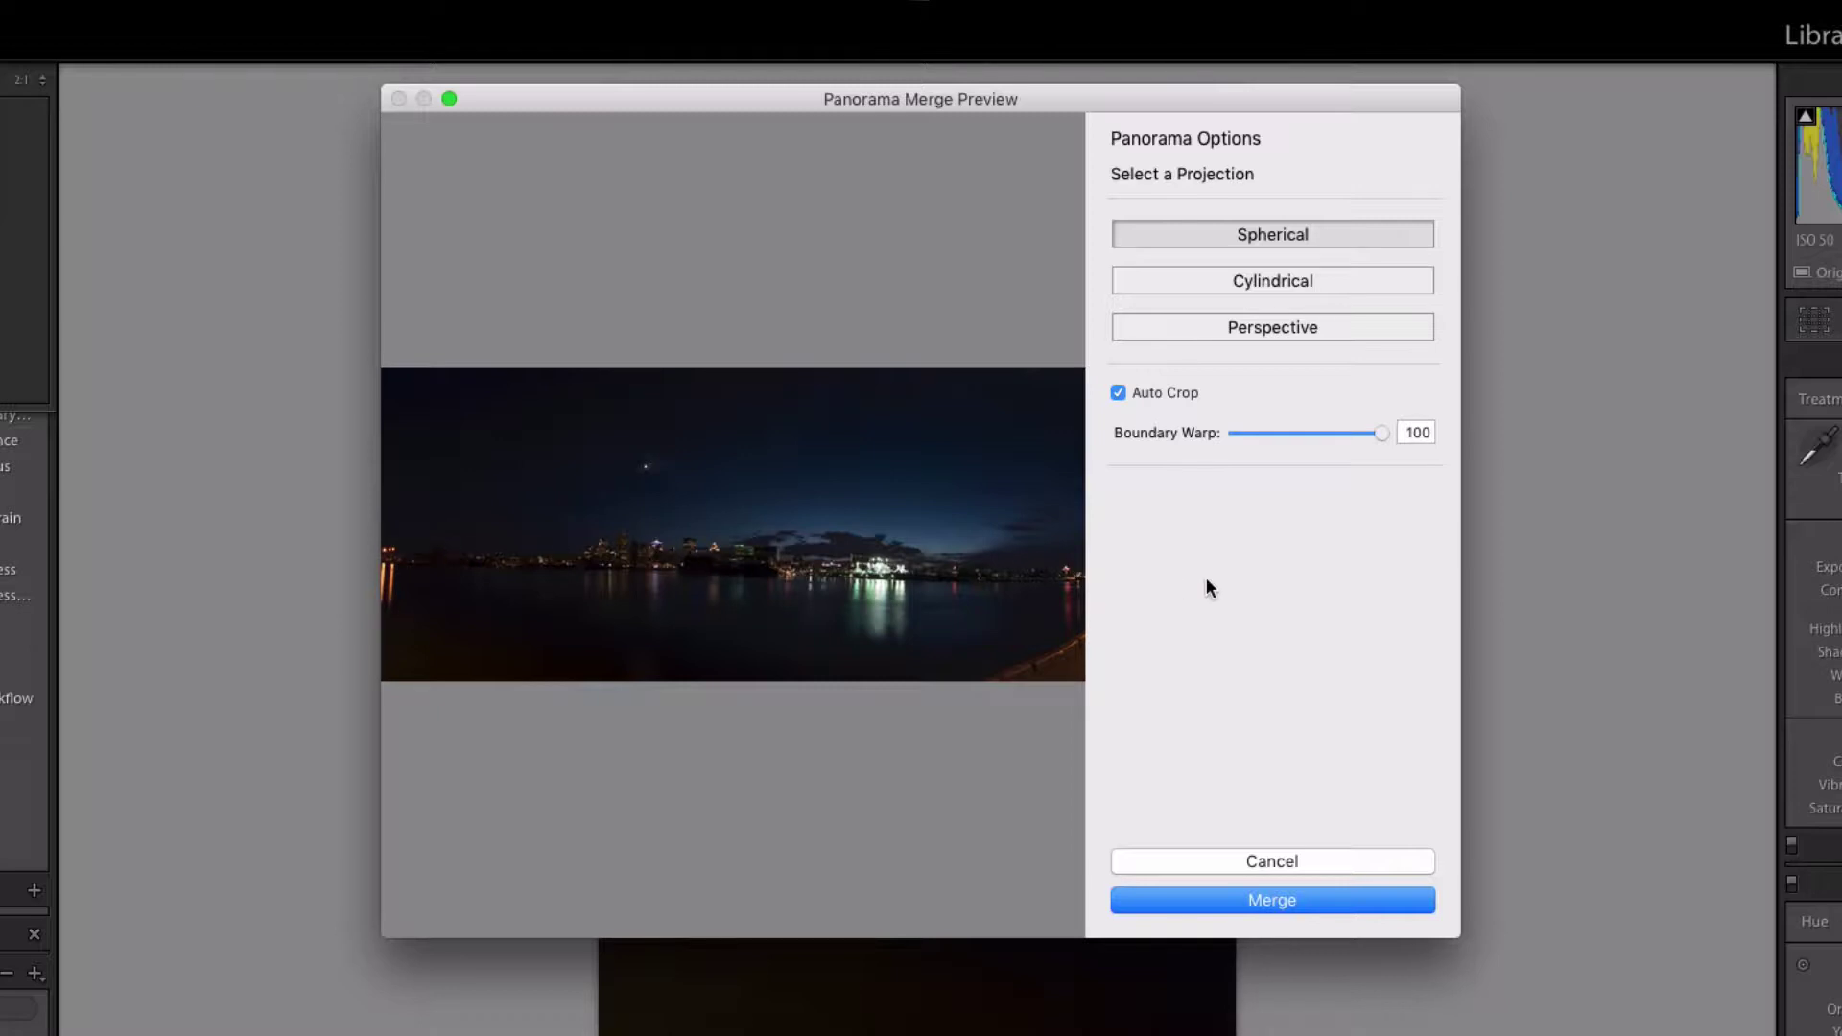
left_click(1234, 901)
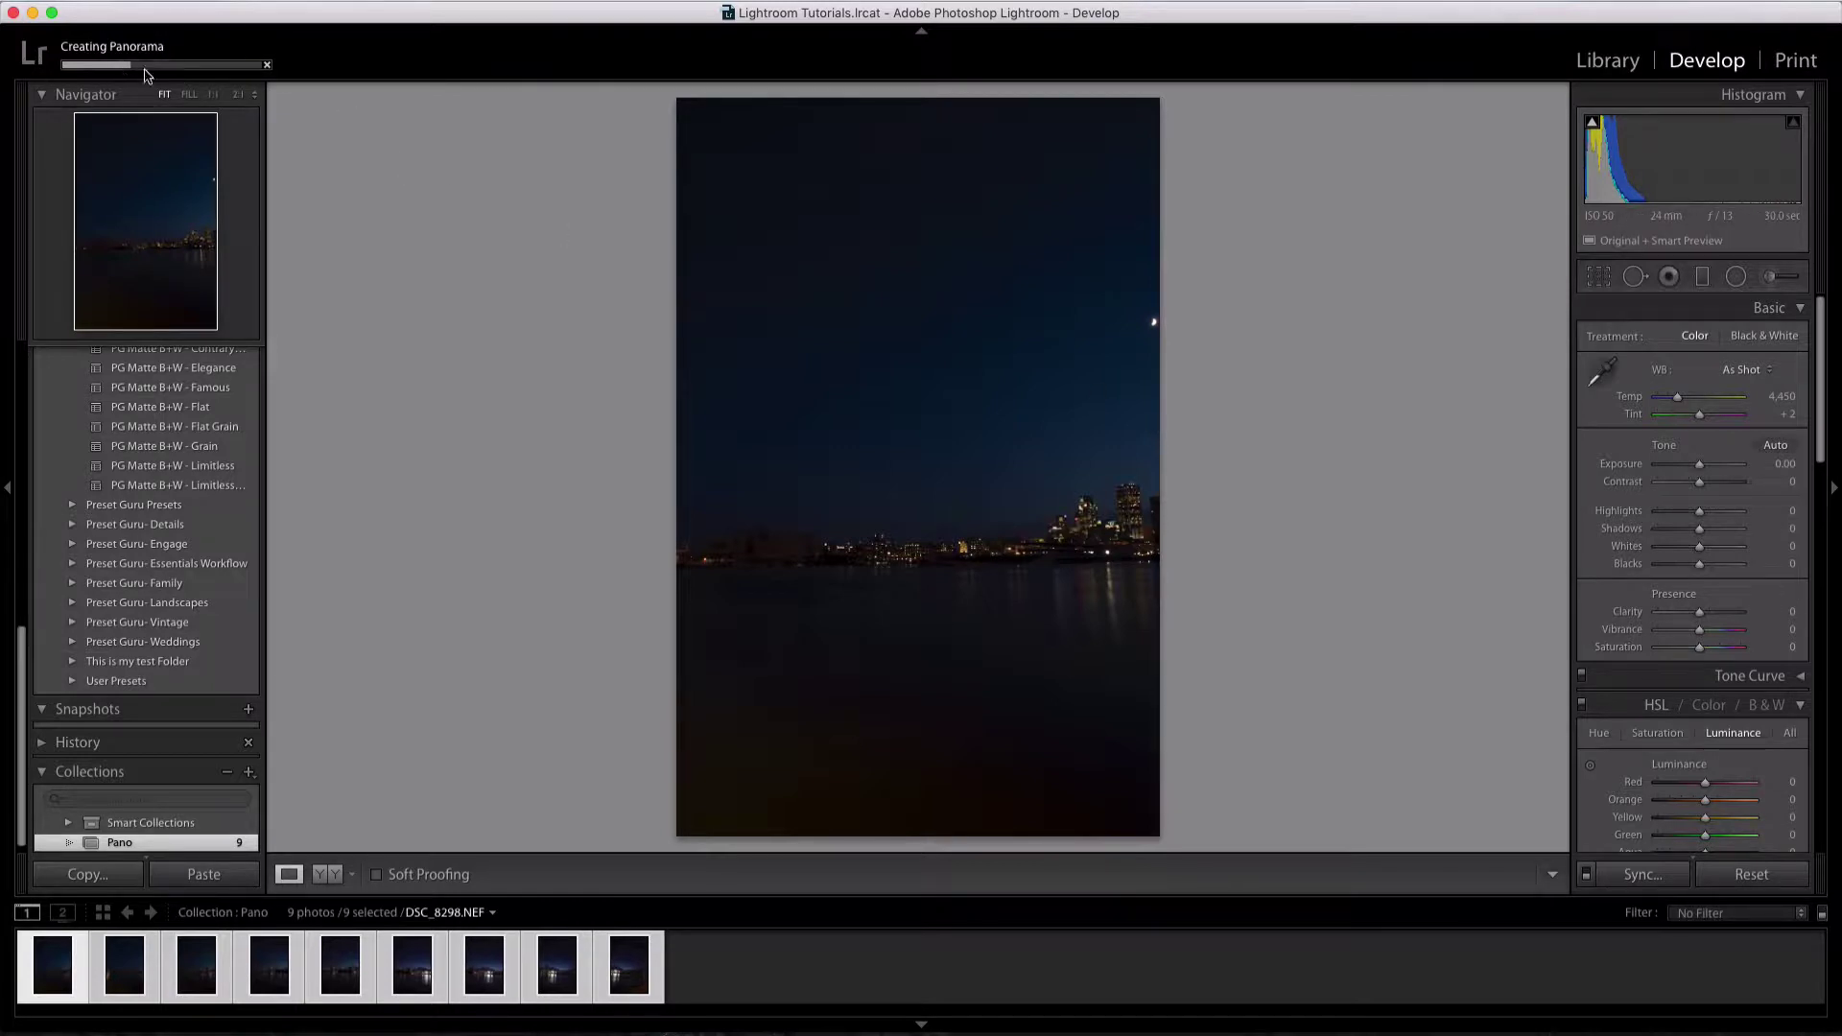
Open the merged panorama from the Pano collection in the Develop view
left_click(1197, 2)
left_click(1211, 48)
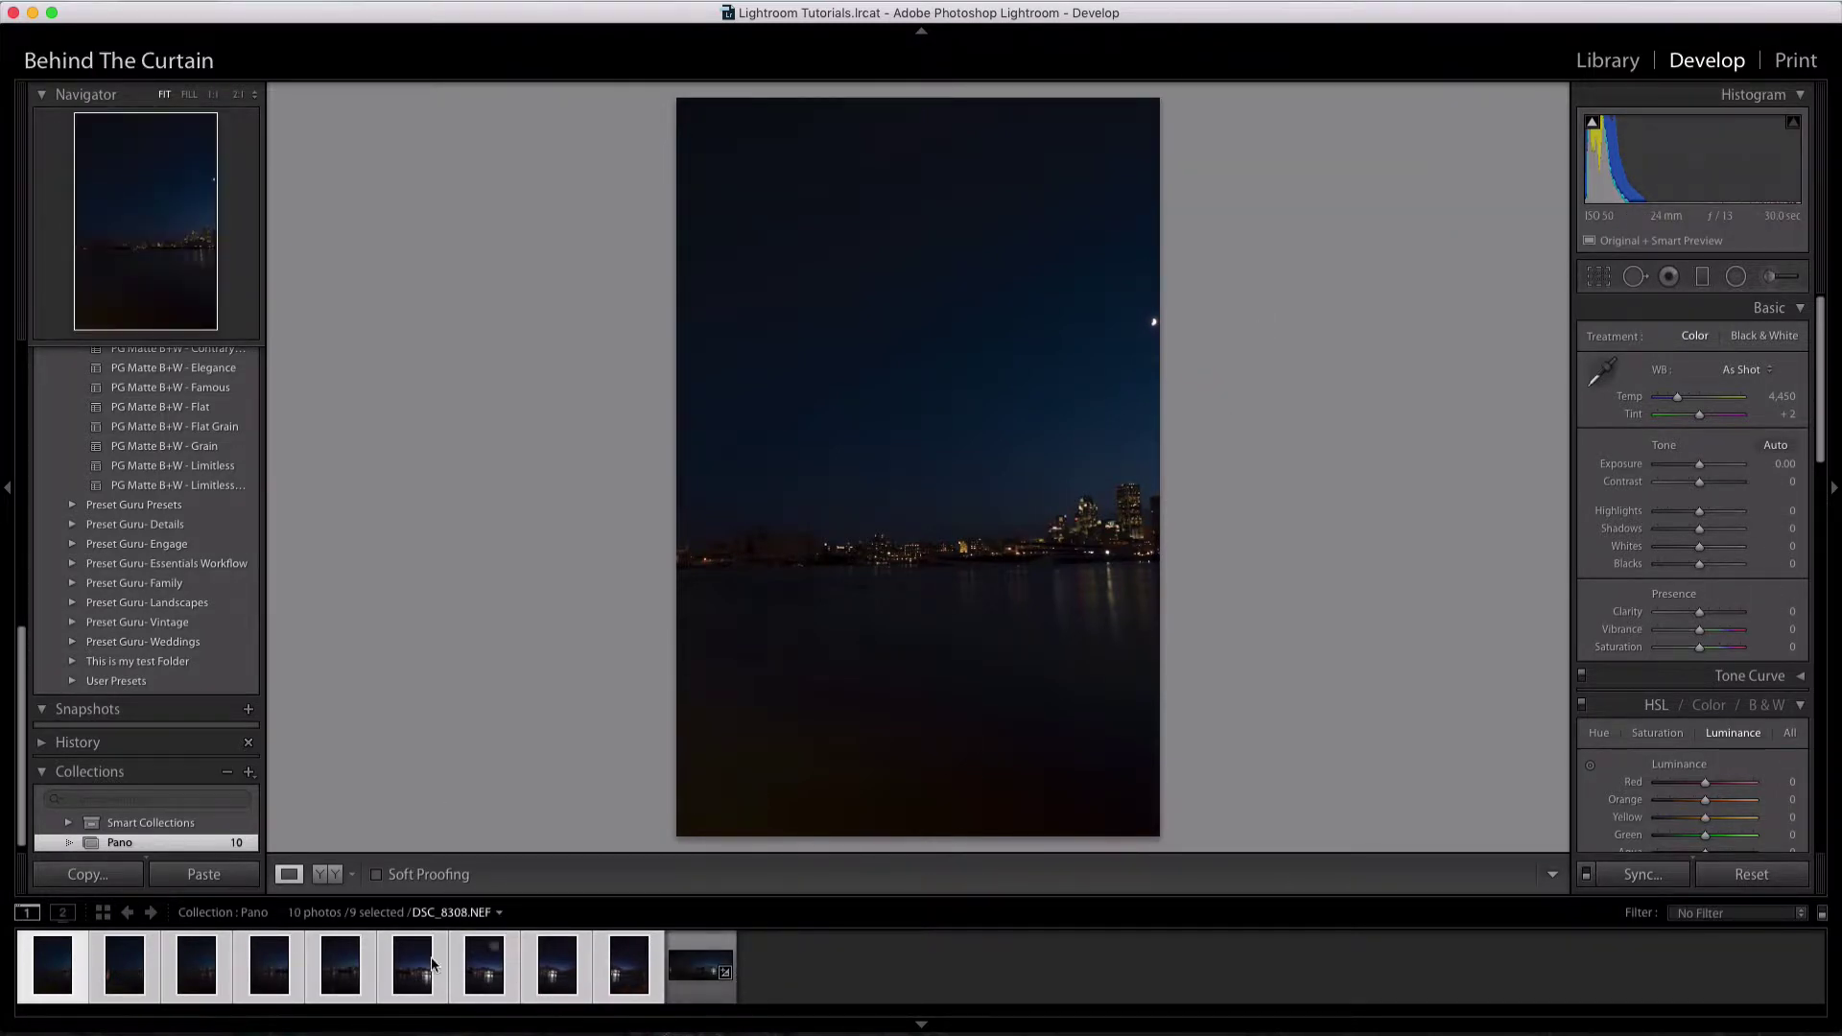
left_click(701, 969)
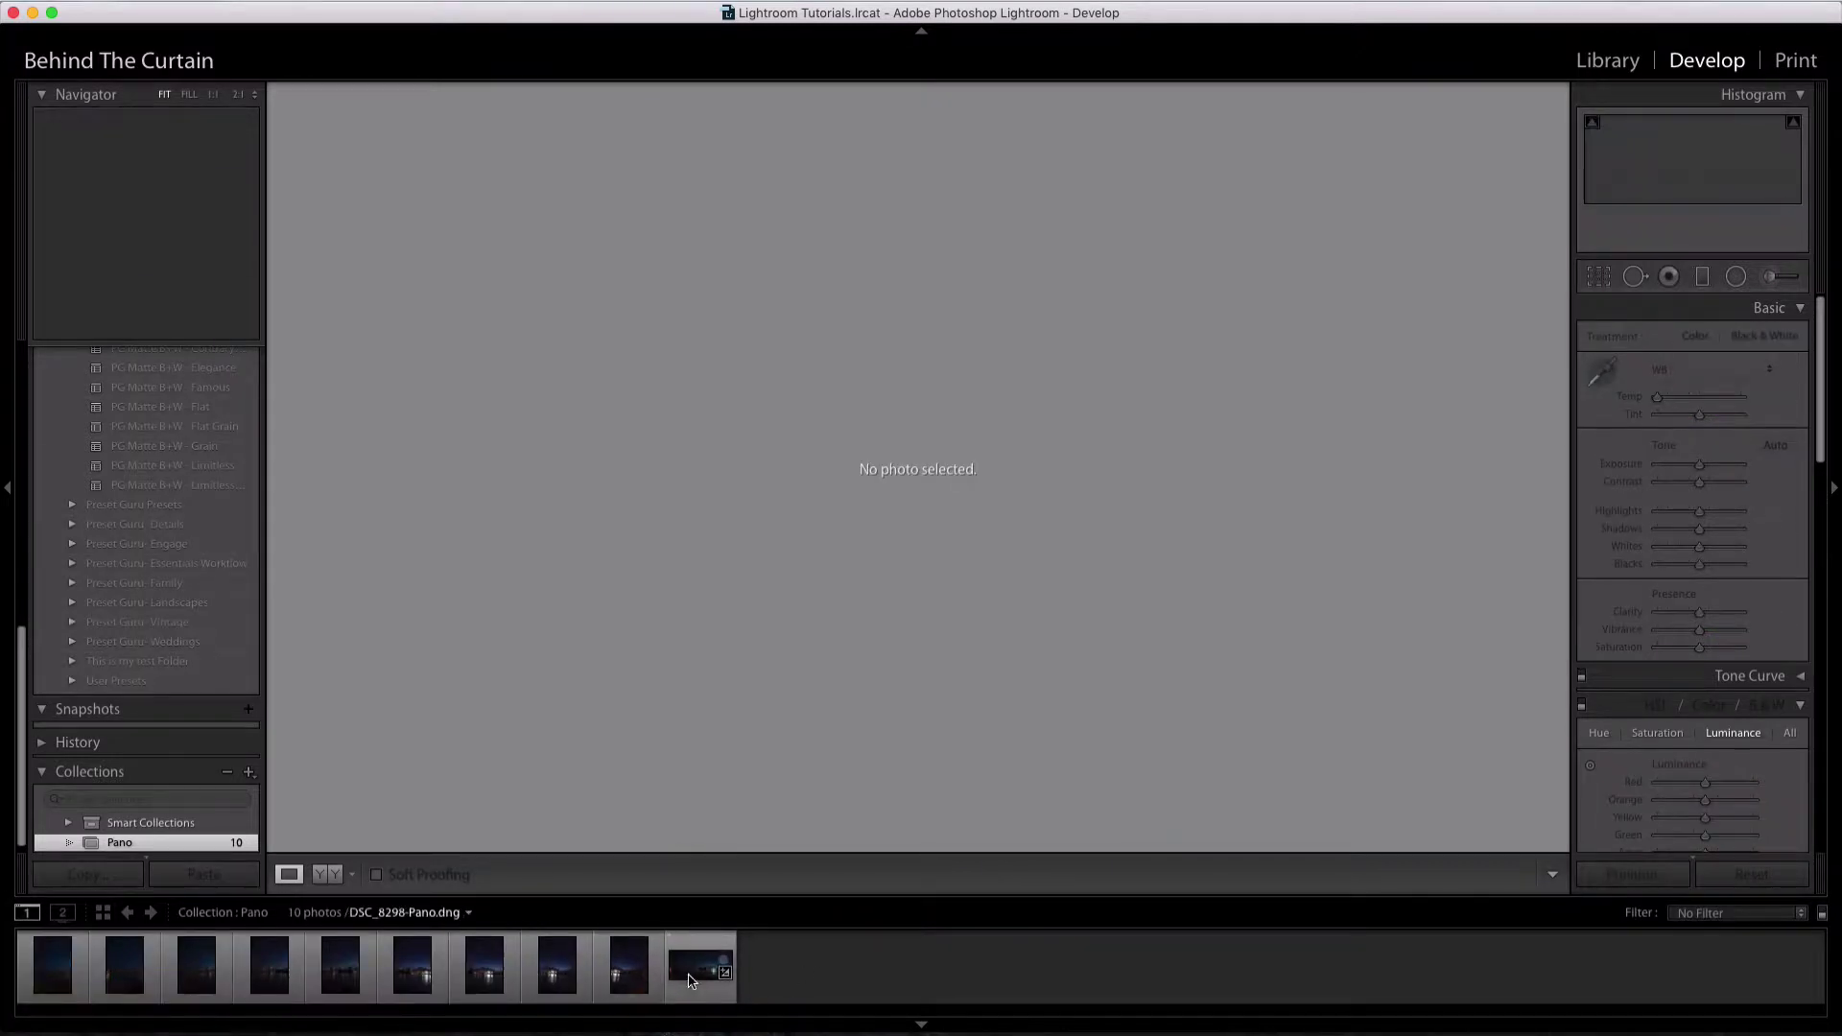
left_click(695, 998)
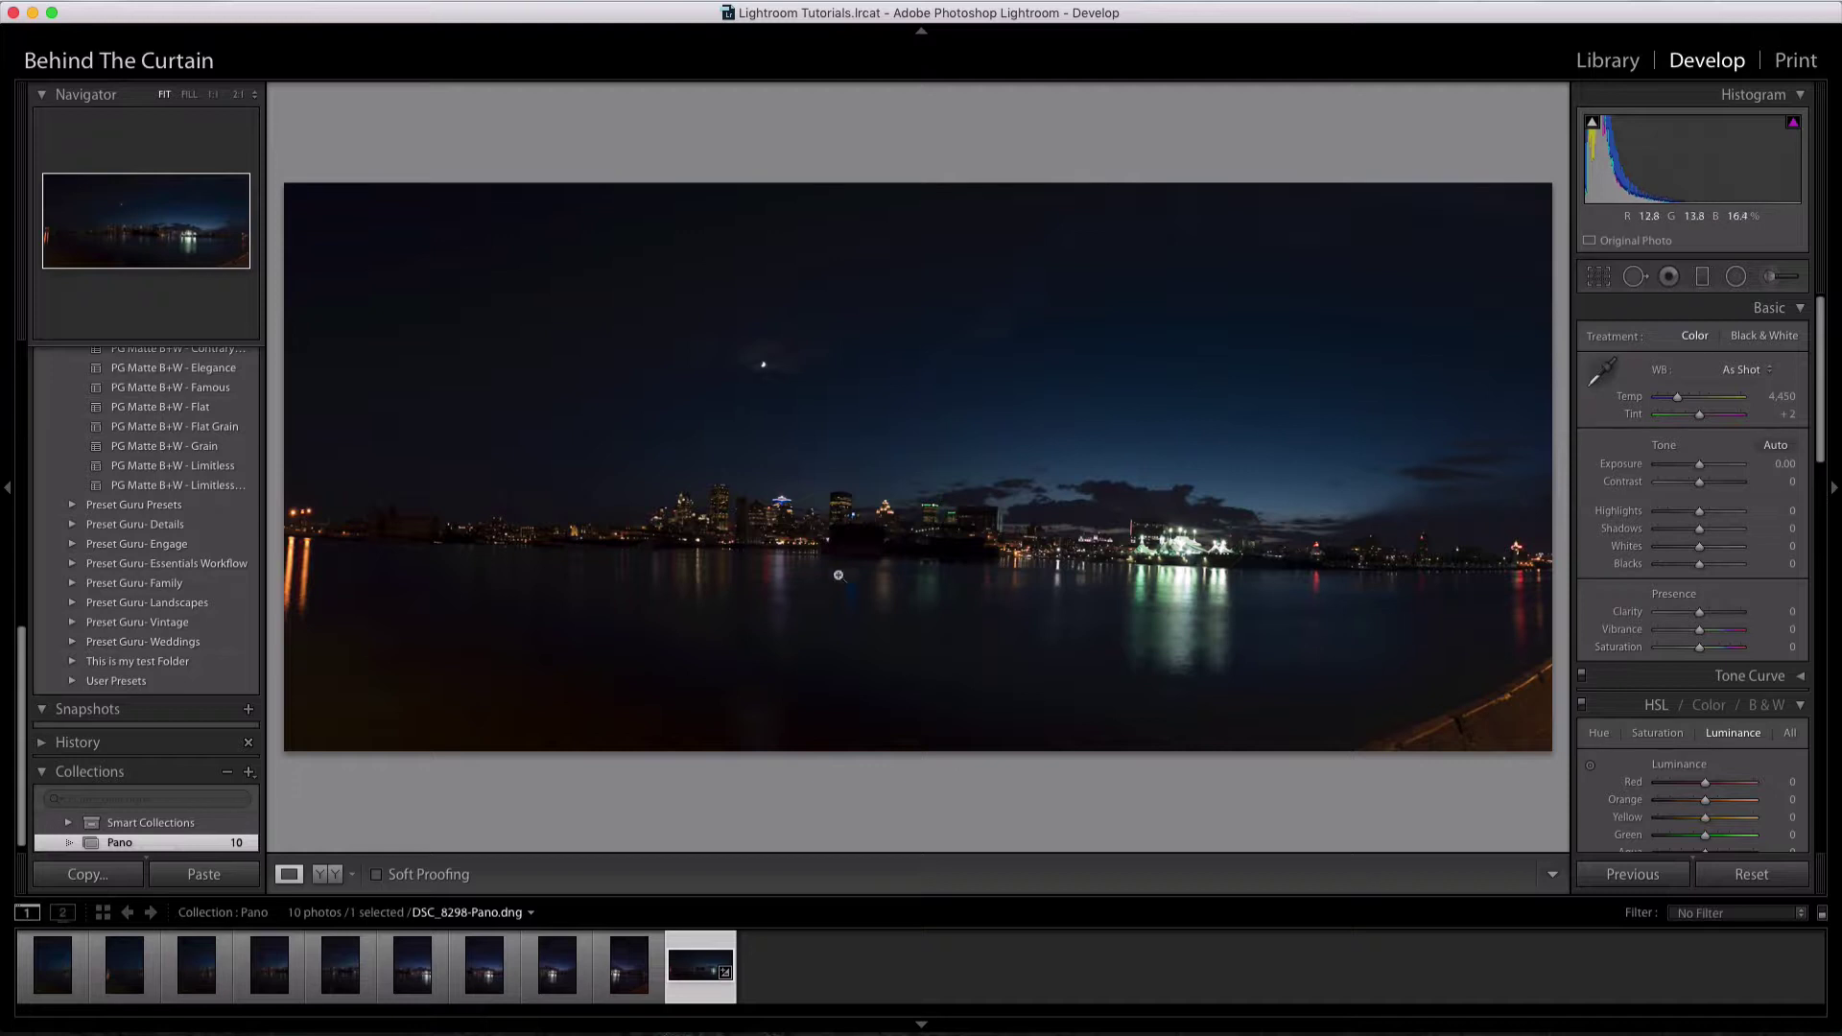
Examine the merged panorama at 1:1 along the whole skyline, checking the detail and the stitching
left_click(1441, 562)
left_click_drag(1419, 592, 756, 380)
left_click_drag(1328, 449, 489, 441)
left_click_drag(1455, 472, 1489, 476)
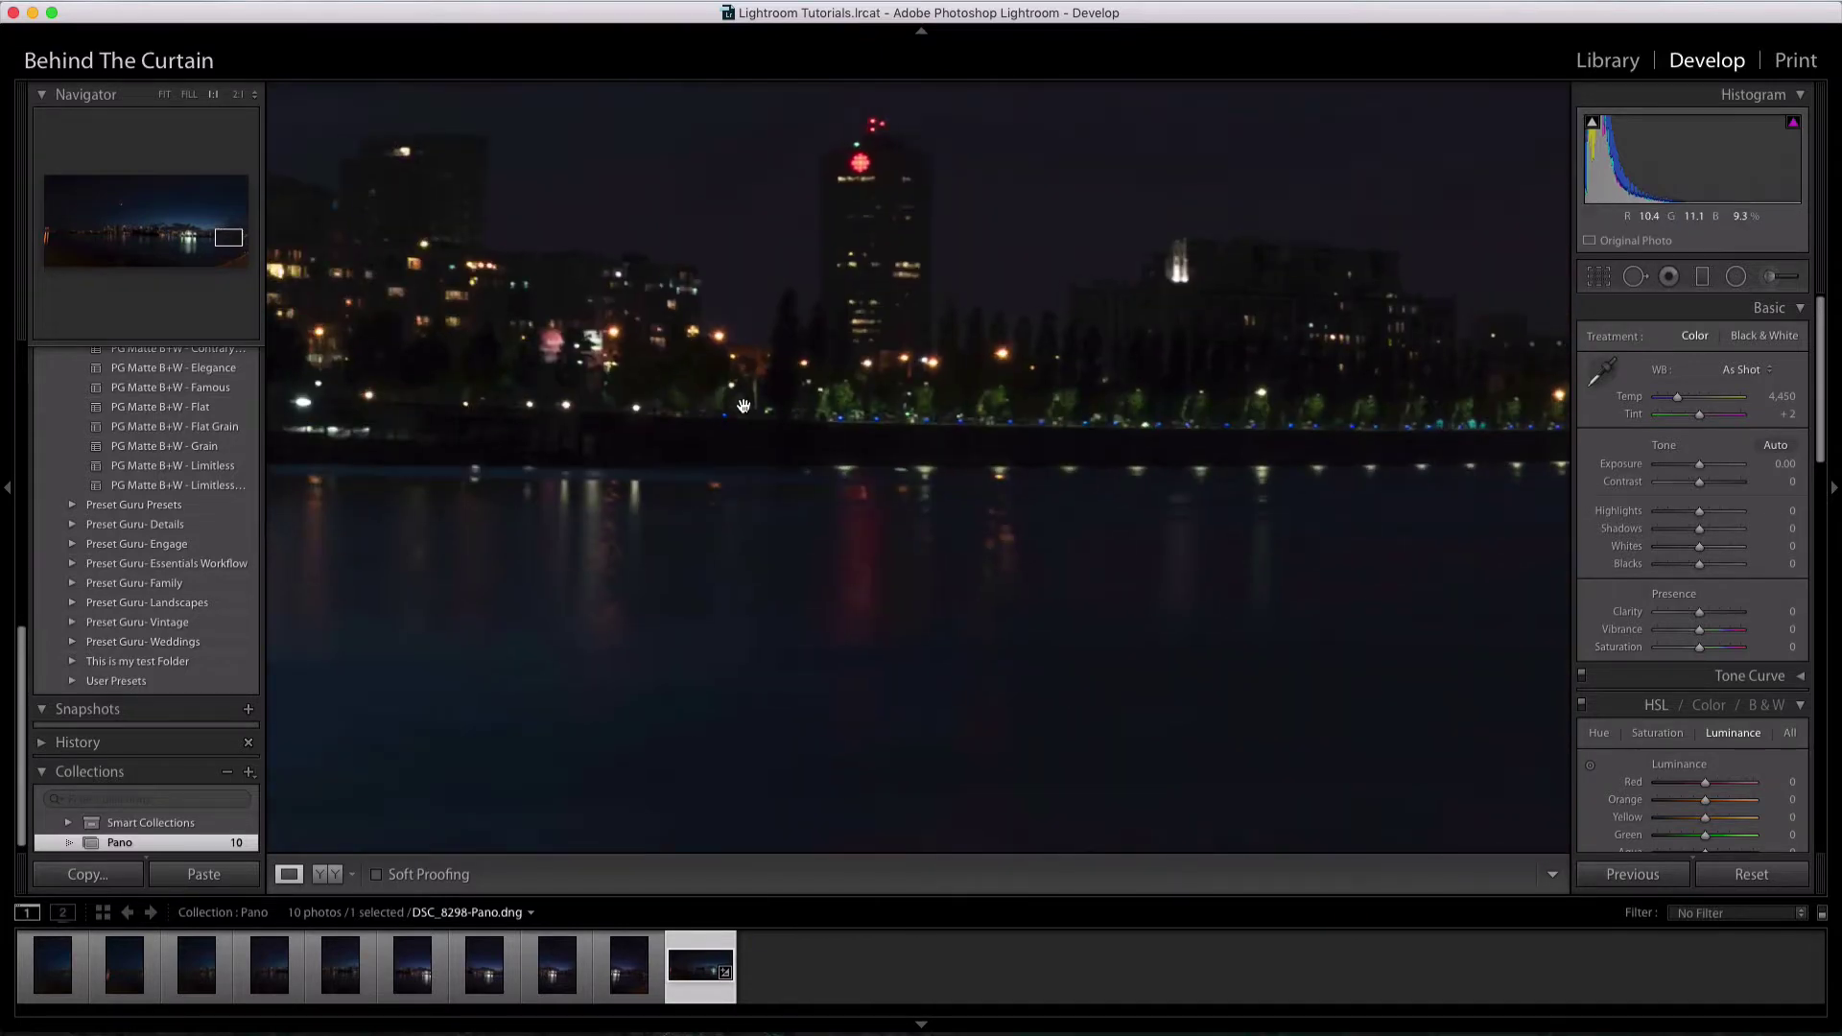
left_click_drag(506, 407, 1524, 738)
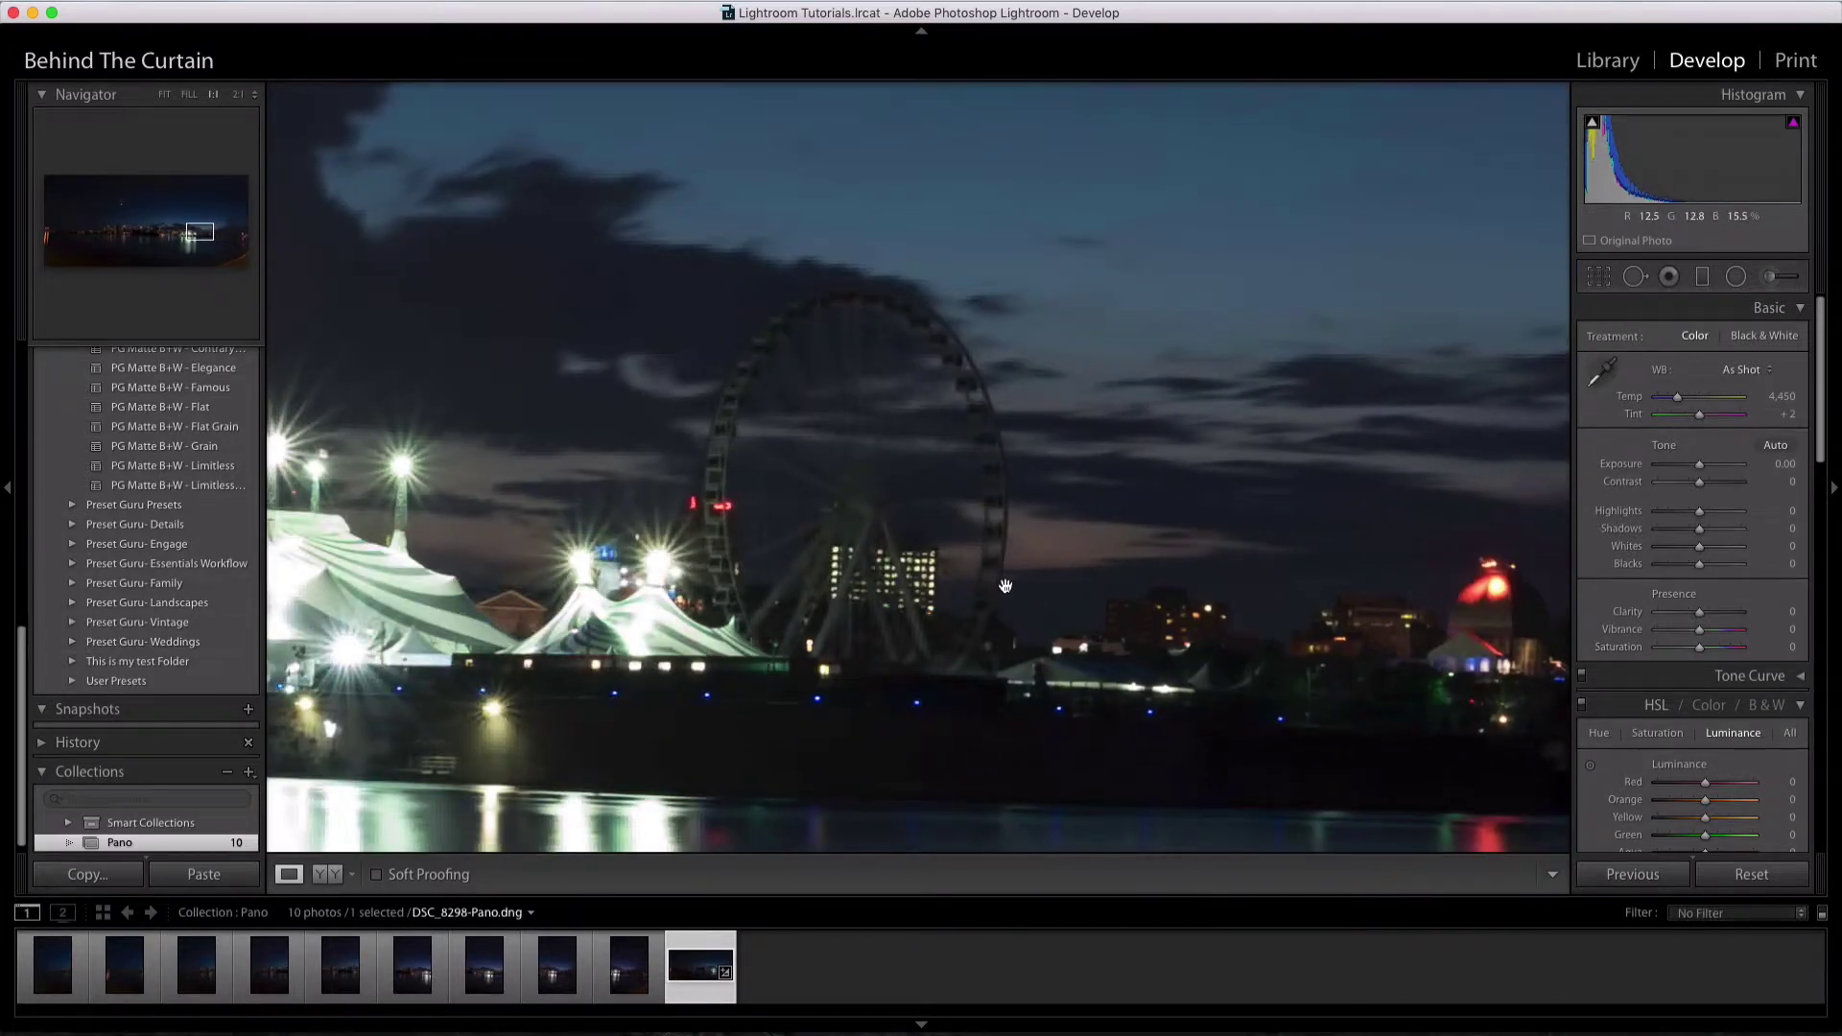
left_click_drag(587, 583, 1268, 477)
left_click_drag(588, 471, 1323, 461)
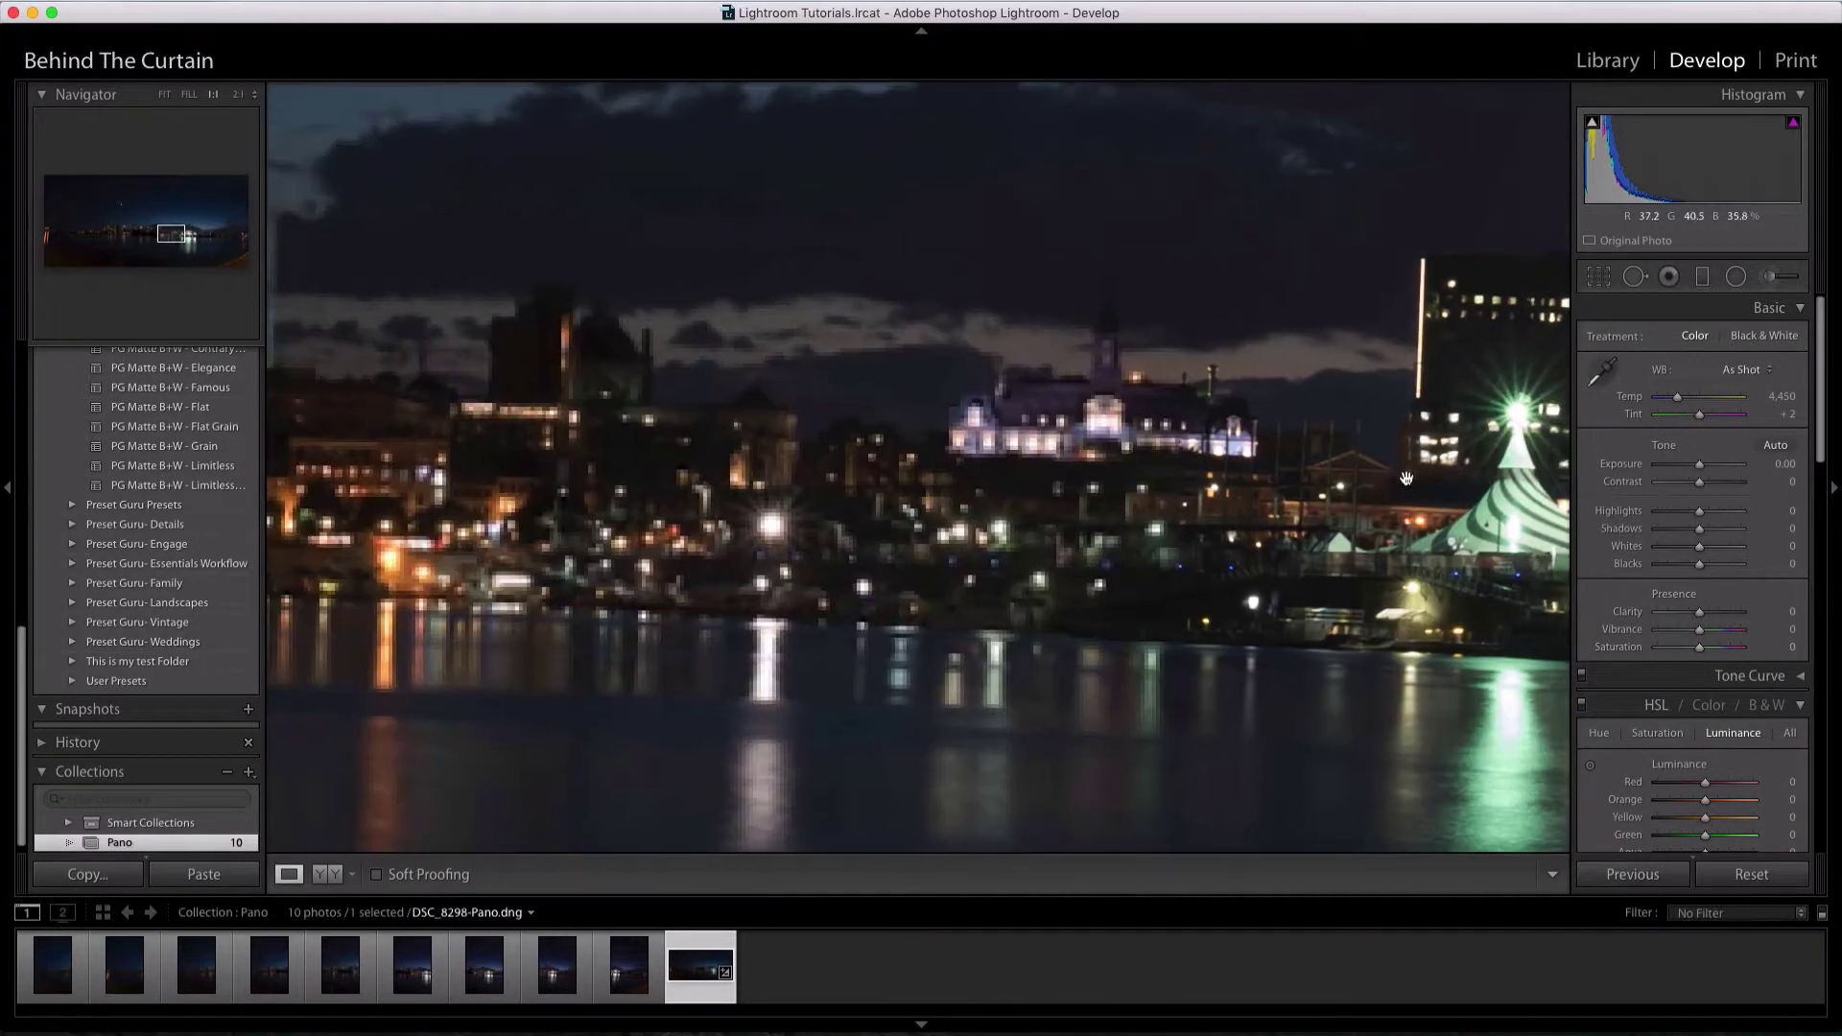
left_click_drag(402, 345, 1439, 422)
left_click_drag(528, 365, 1156, 455)
left_click_drag(653, 423, 1439, 465)
left_click_drag(1094, 473, 1170, 475)
left_click_drag(700, 384, 1390, 403)
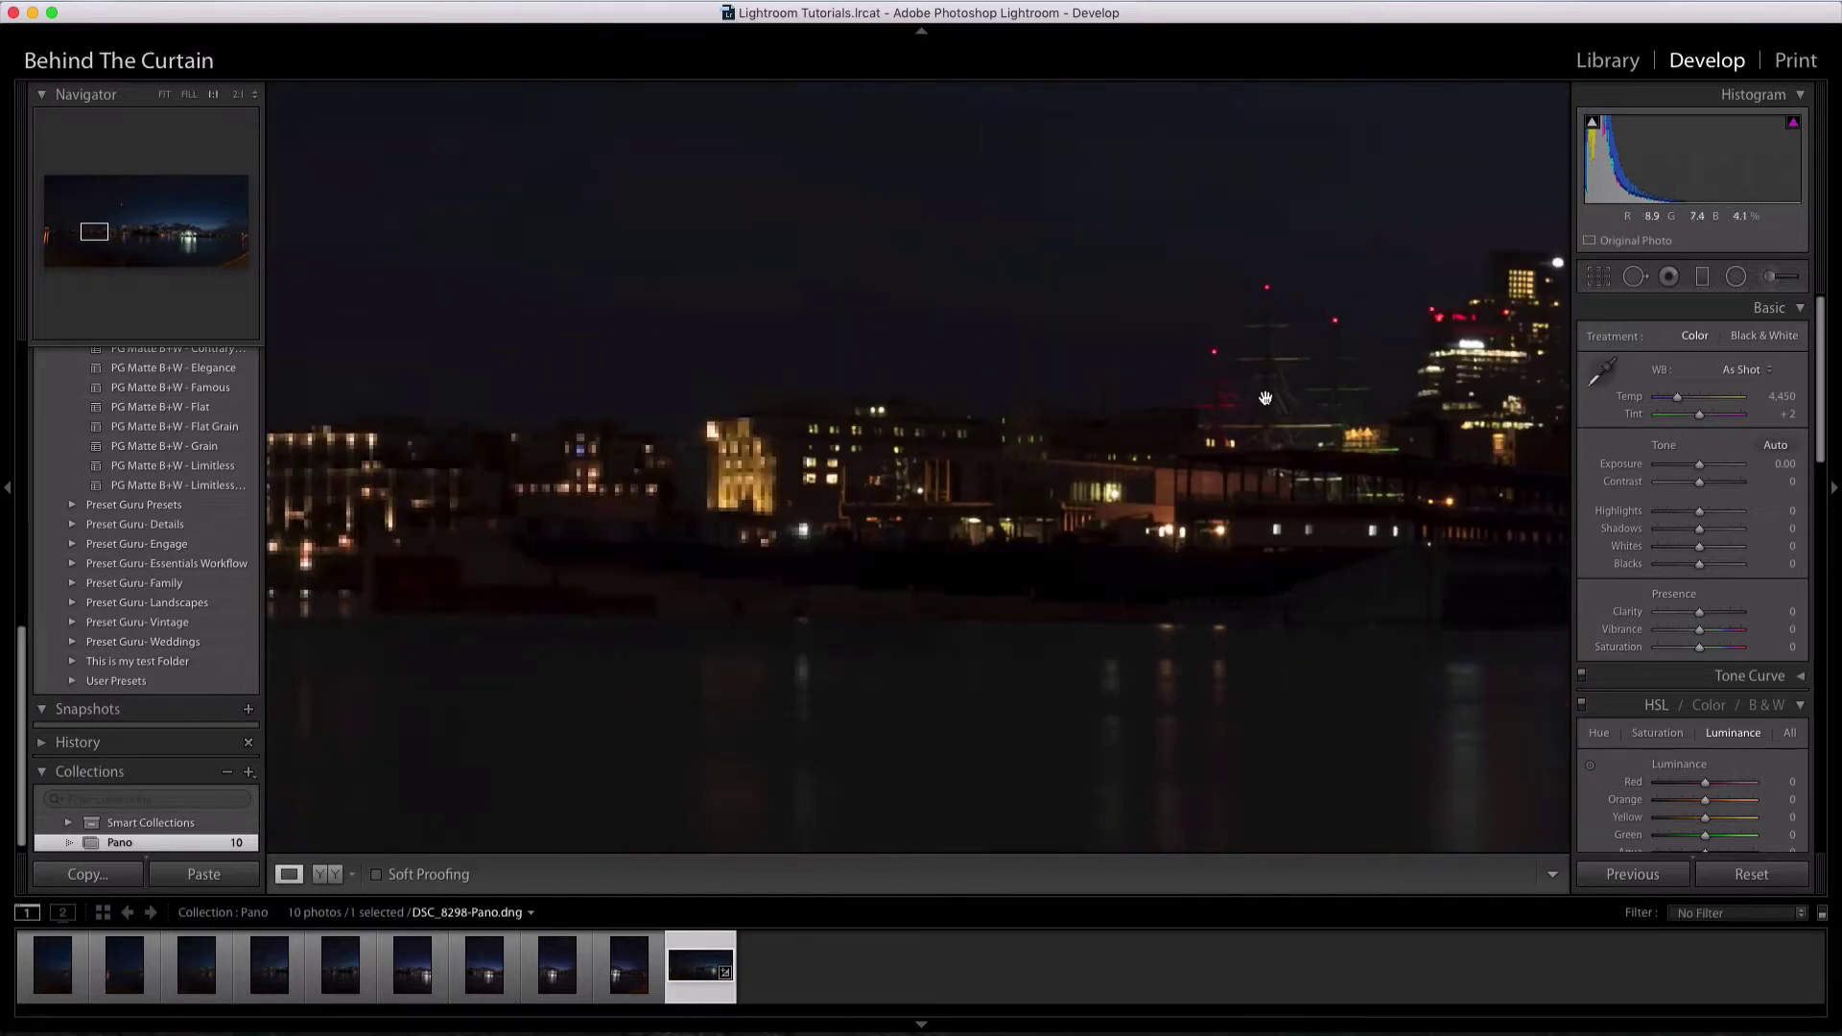
left_click_drag(538, 355, 921, 358)
left_click(922, 358)
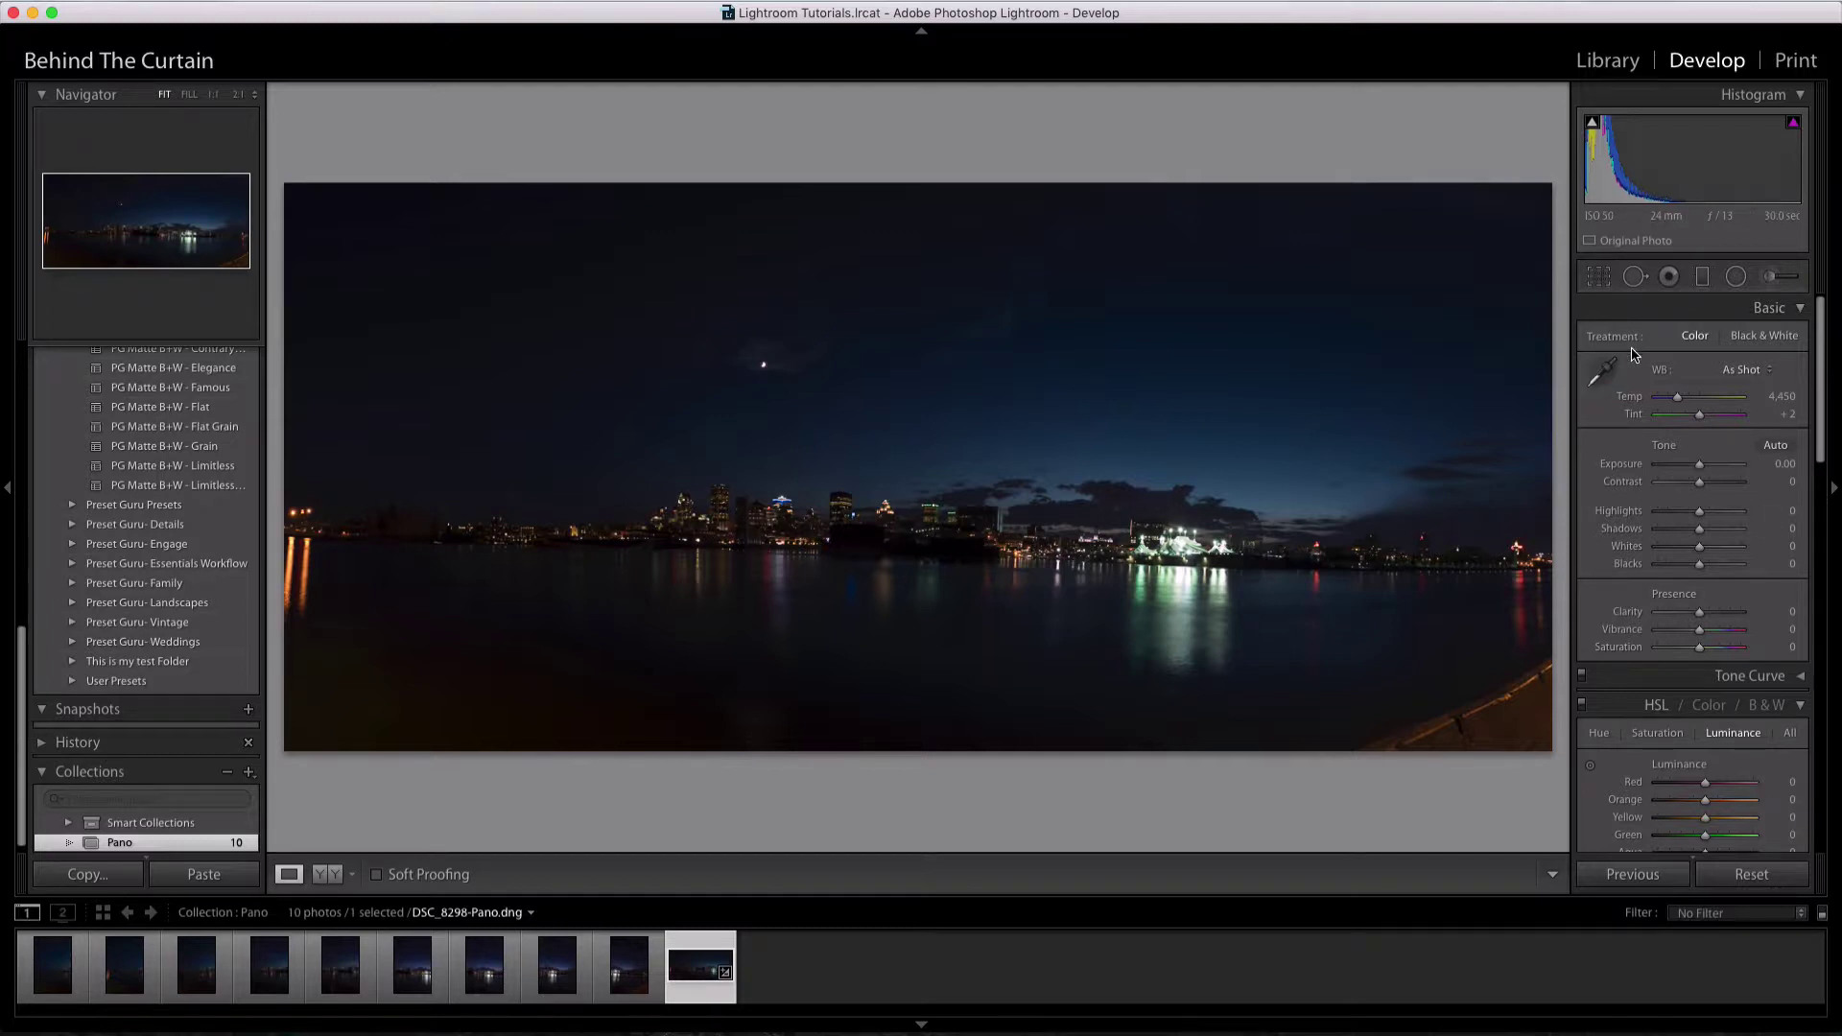
Straighten the panorama along the far waterline, rotating it by about -1.82 degrees, and apply the crop
left_click(1598, 278)
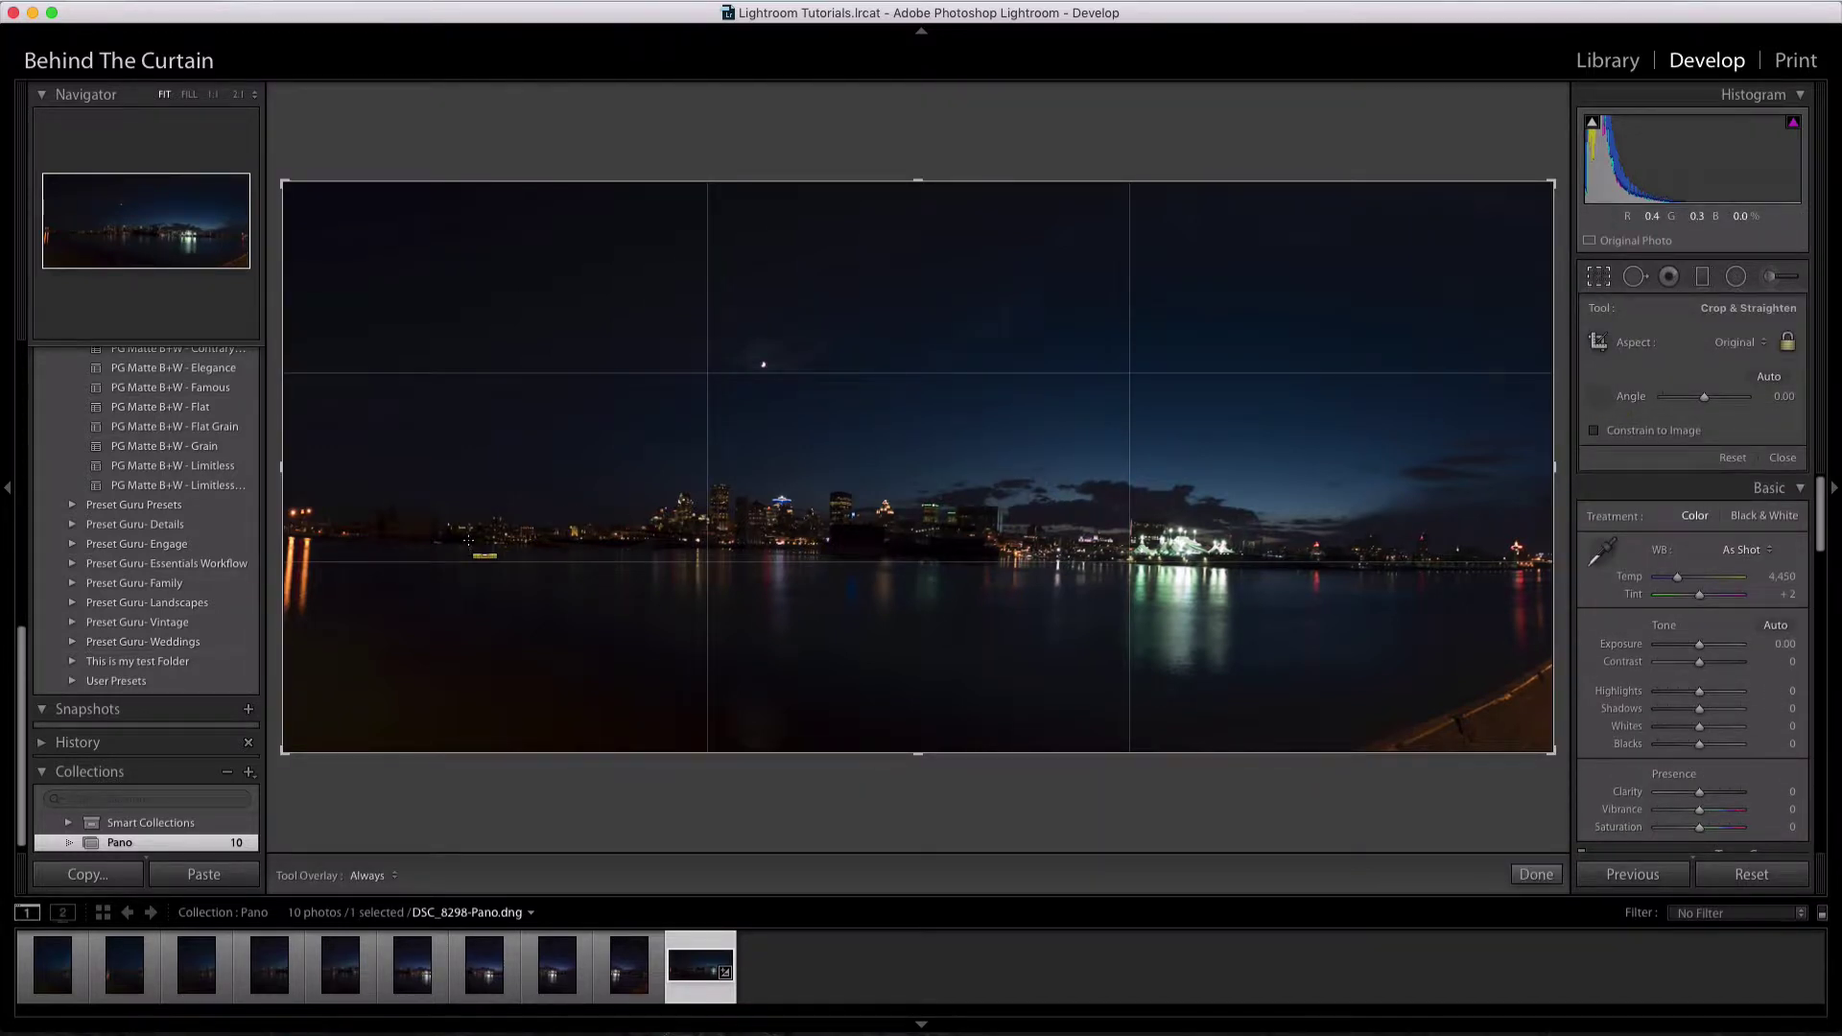
left_click_drag(469, 538, 1247, 563)
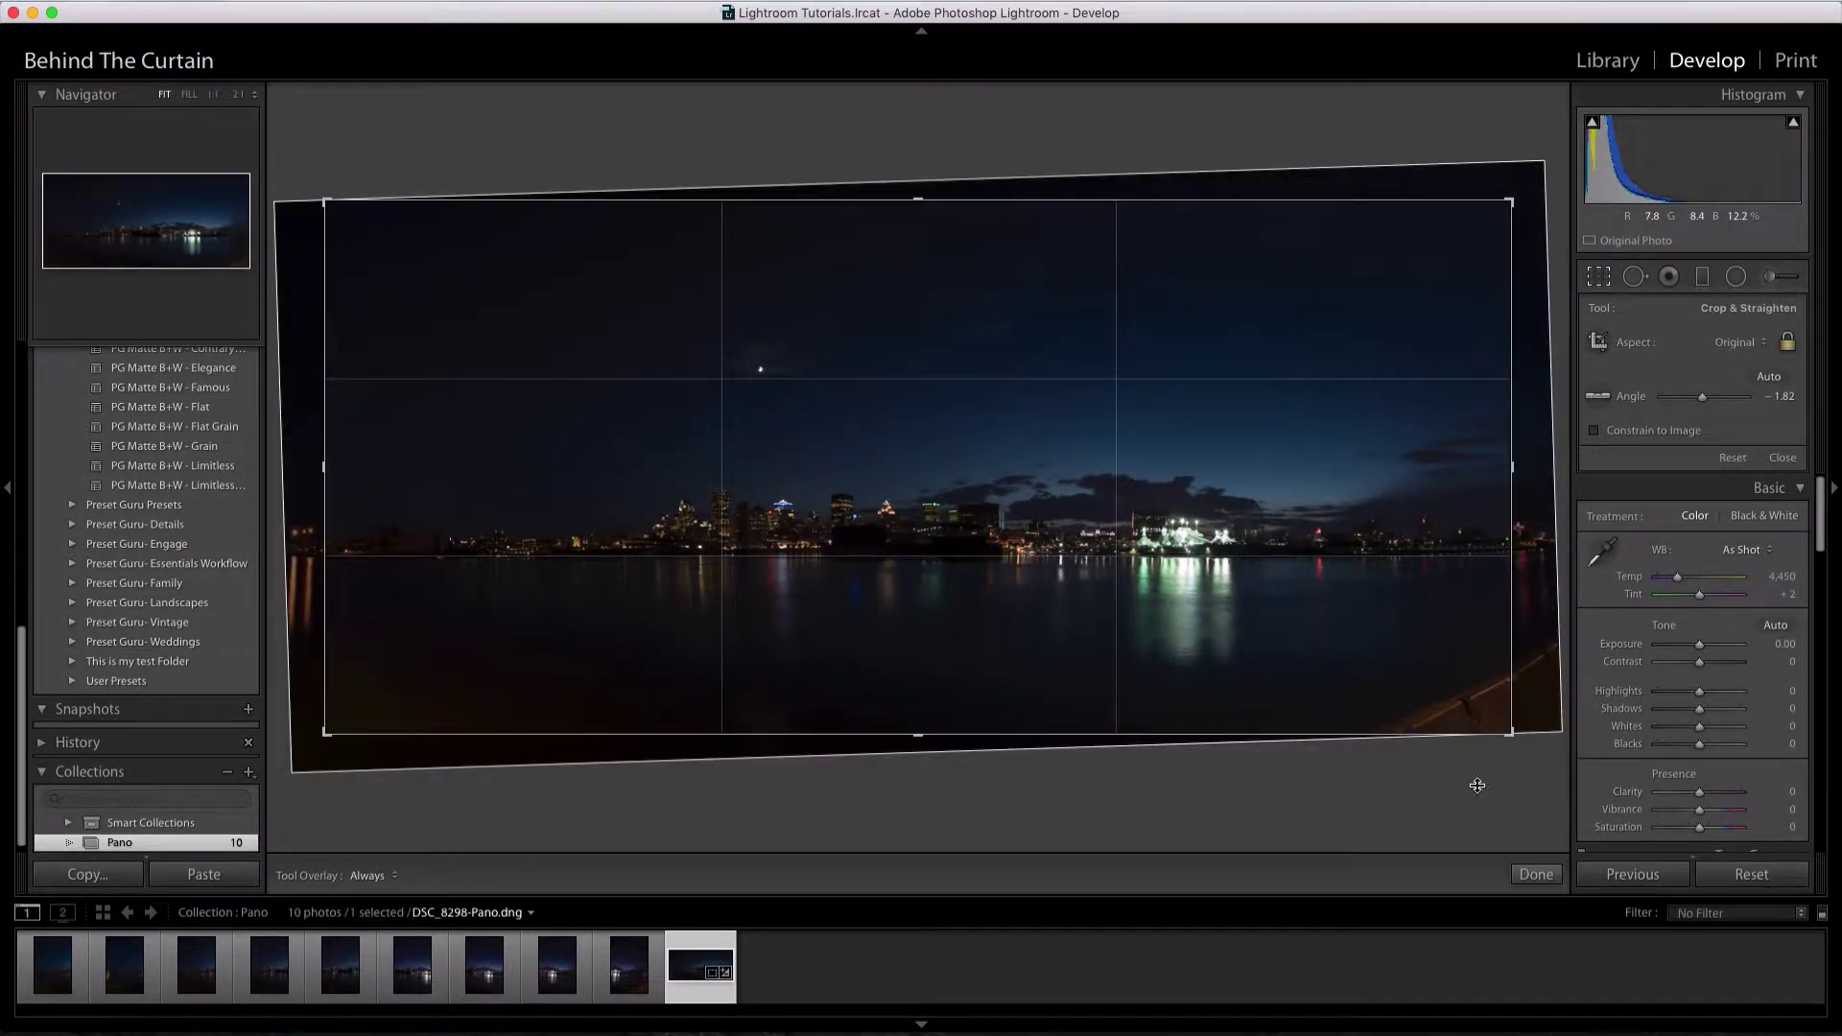
left_click(1535, 874)
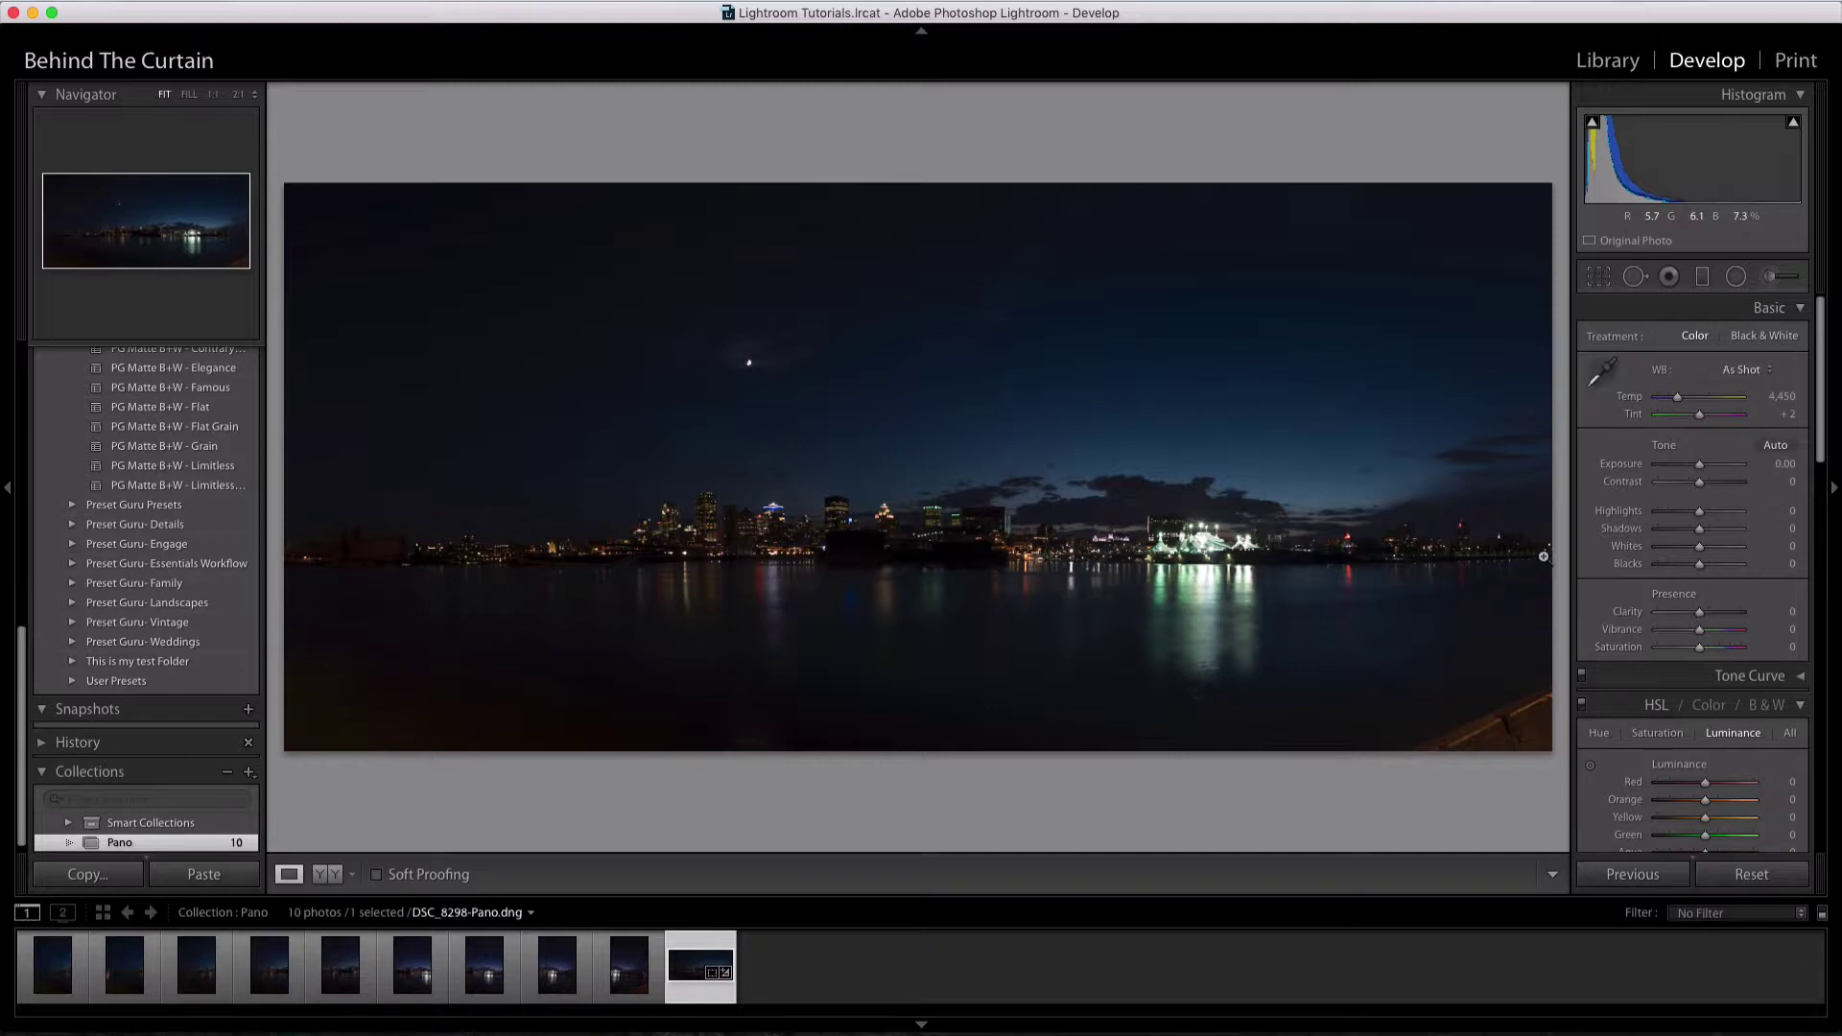
Tighten the panorama's crop to exclude the orange lights at its left edge and the pier in its lower-right corner, and apply it
left_click(1609, 278)
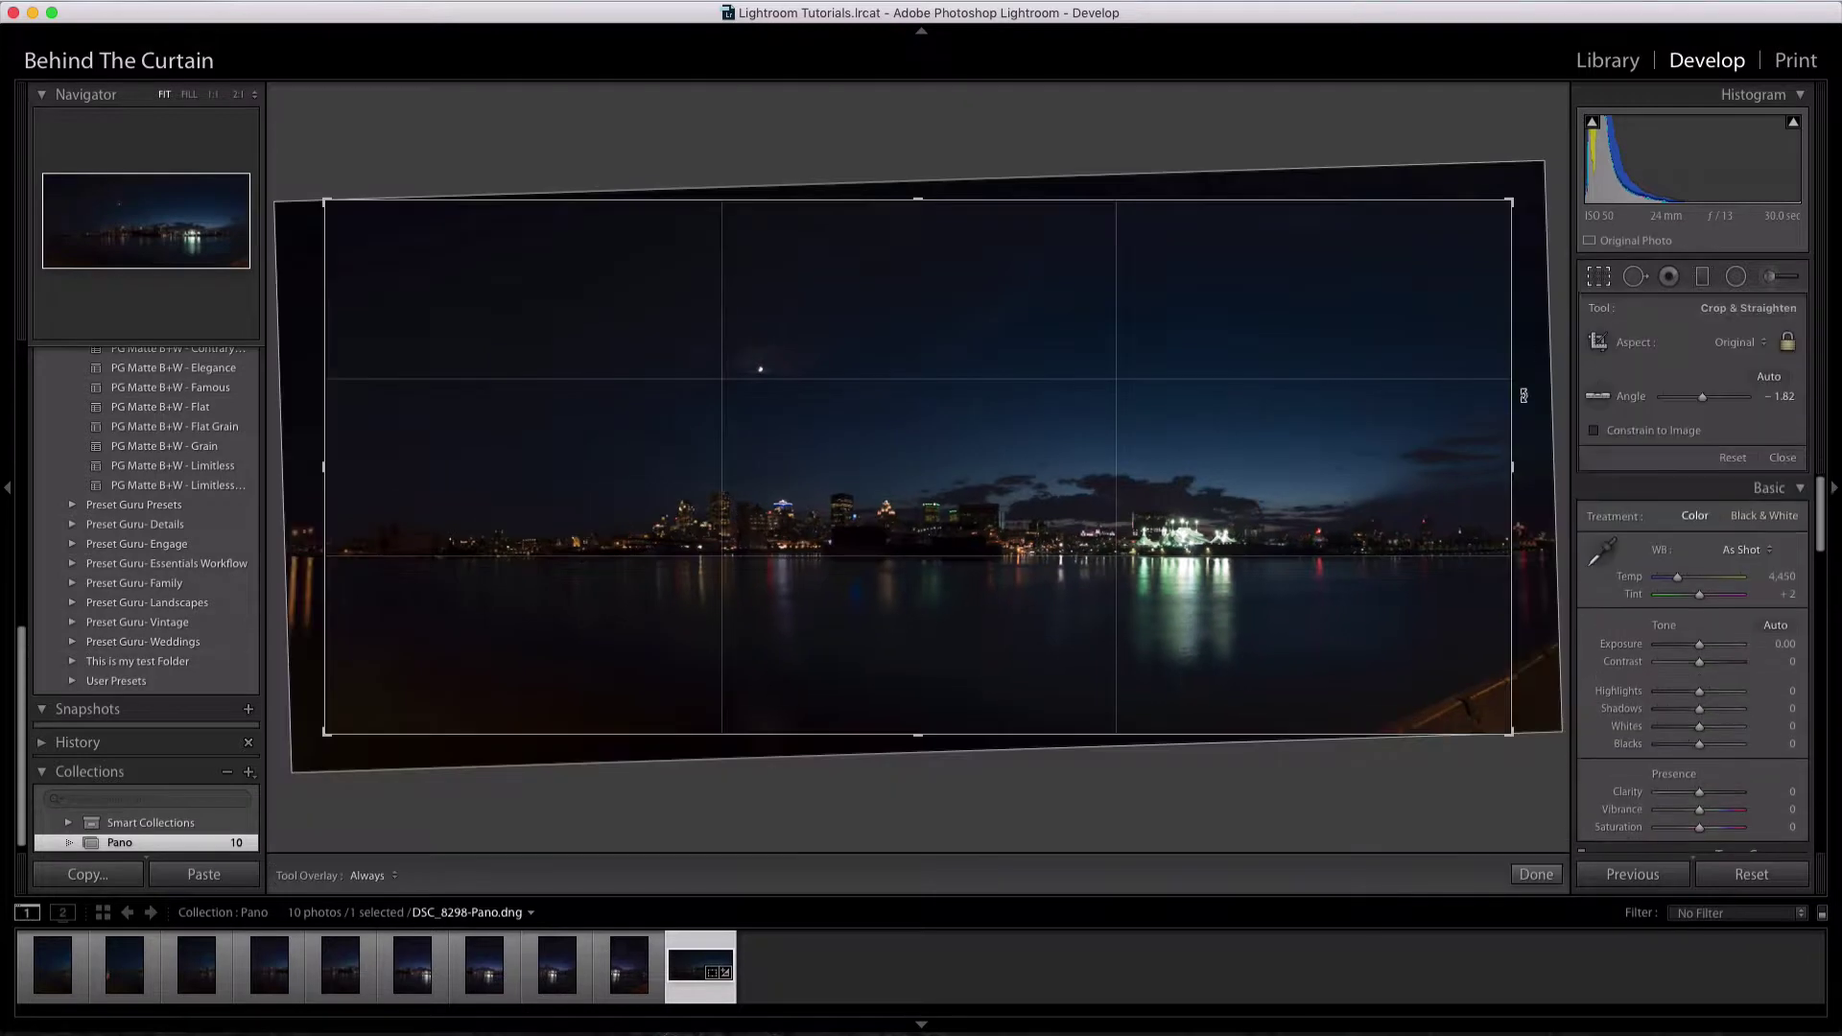
left_click_drag(1516, 466, 1429, 466)
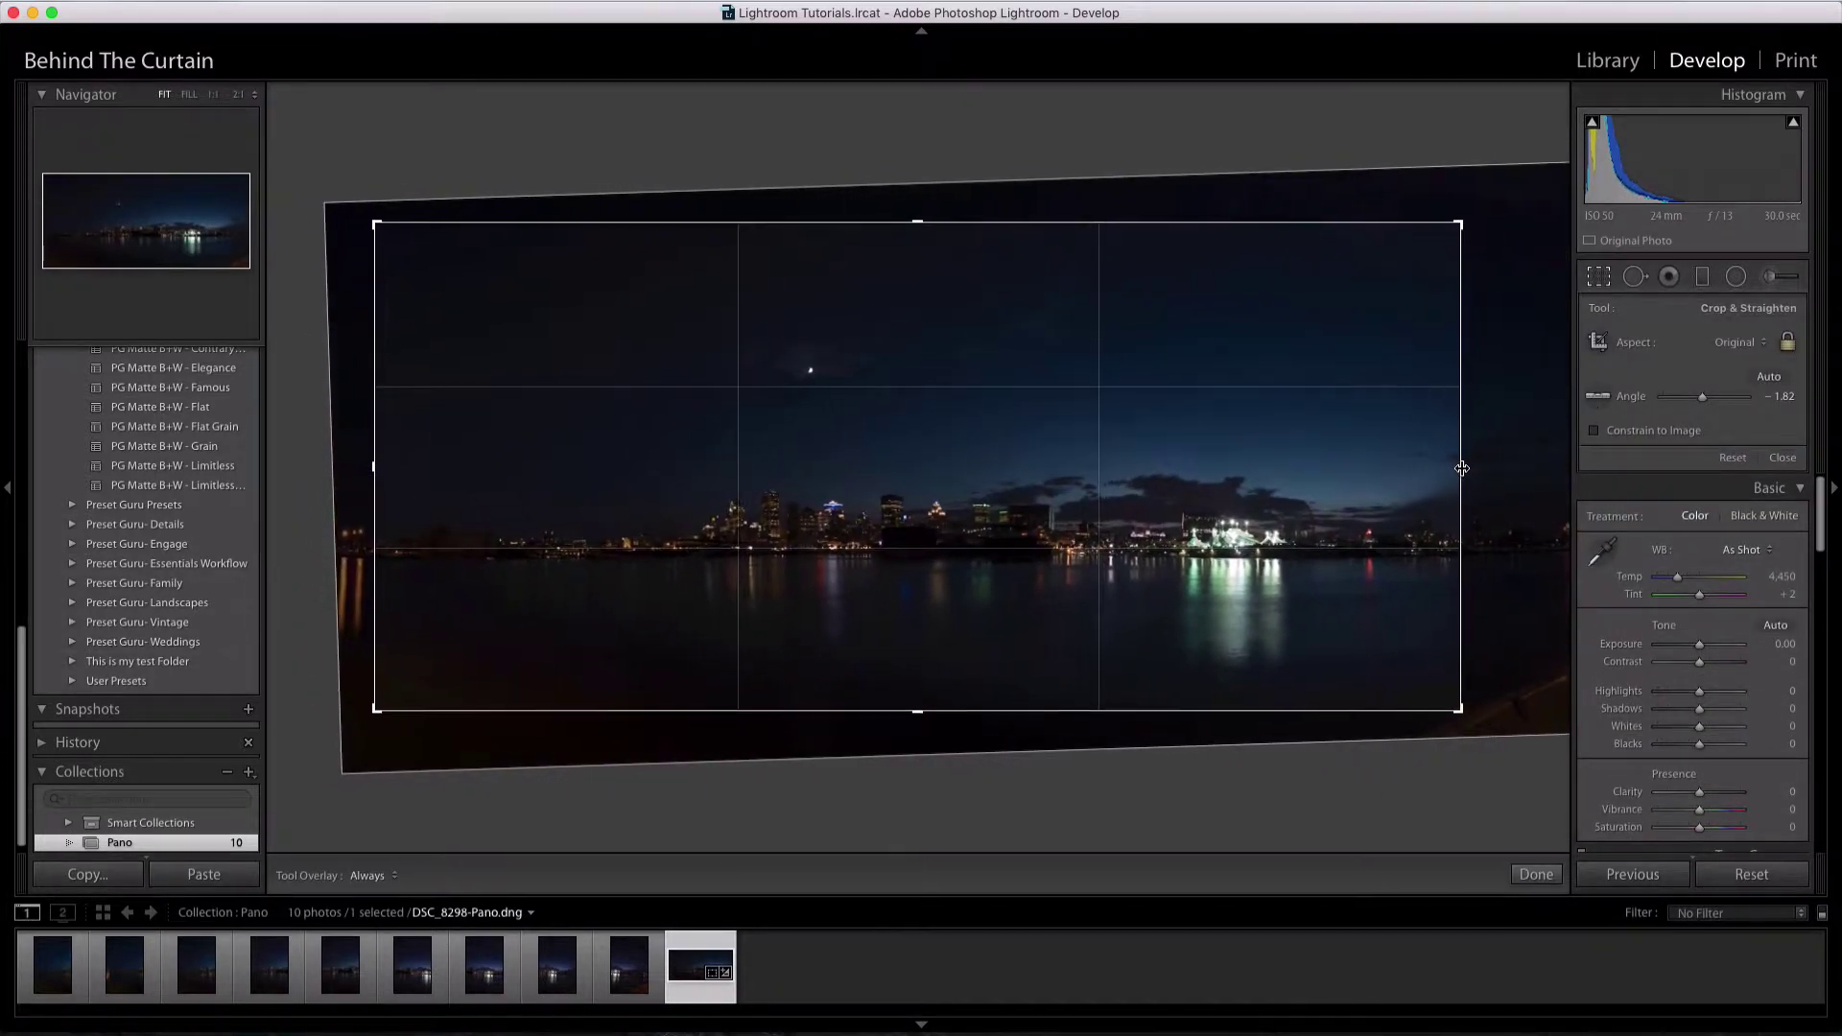
left_click_drag(375, 469, 383, 468)
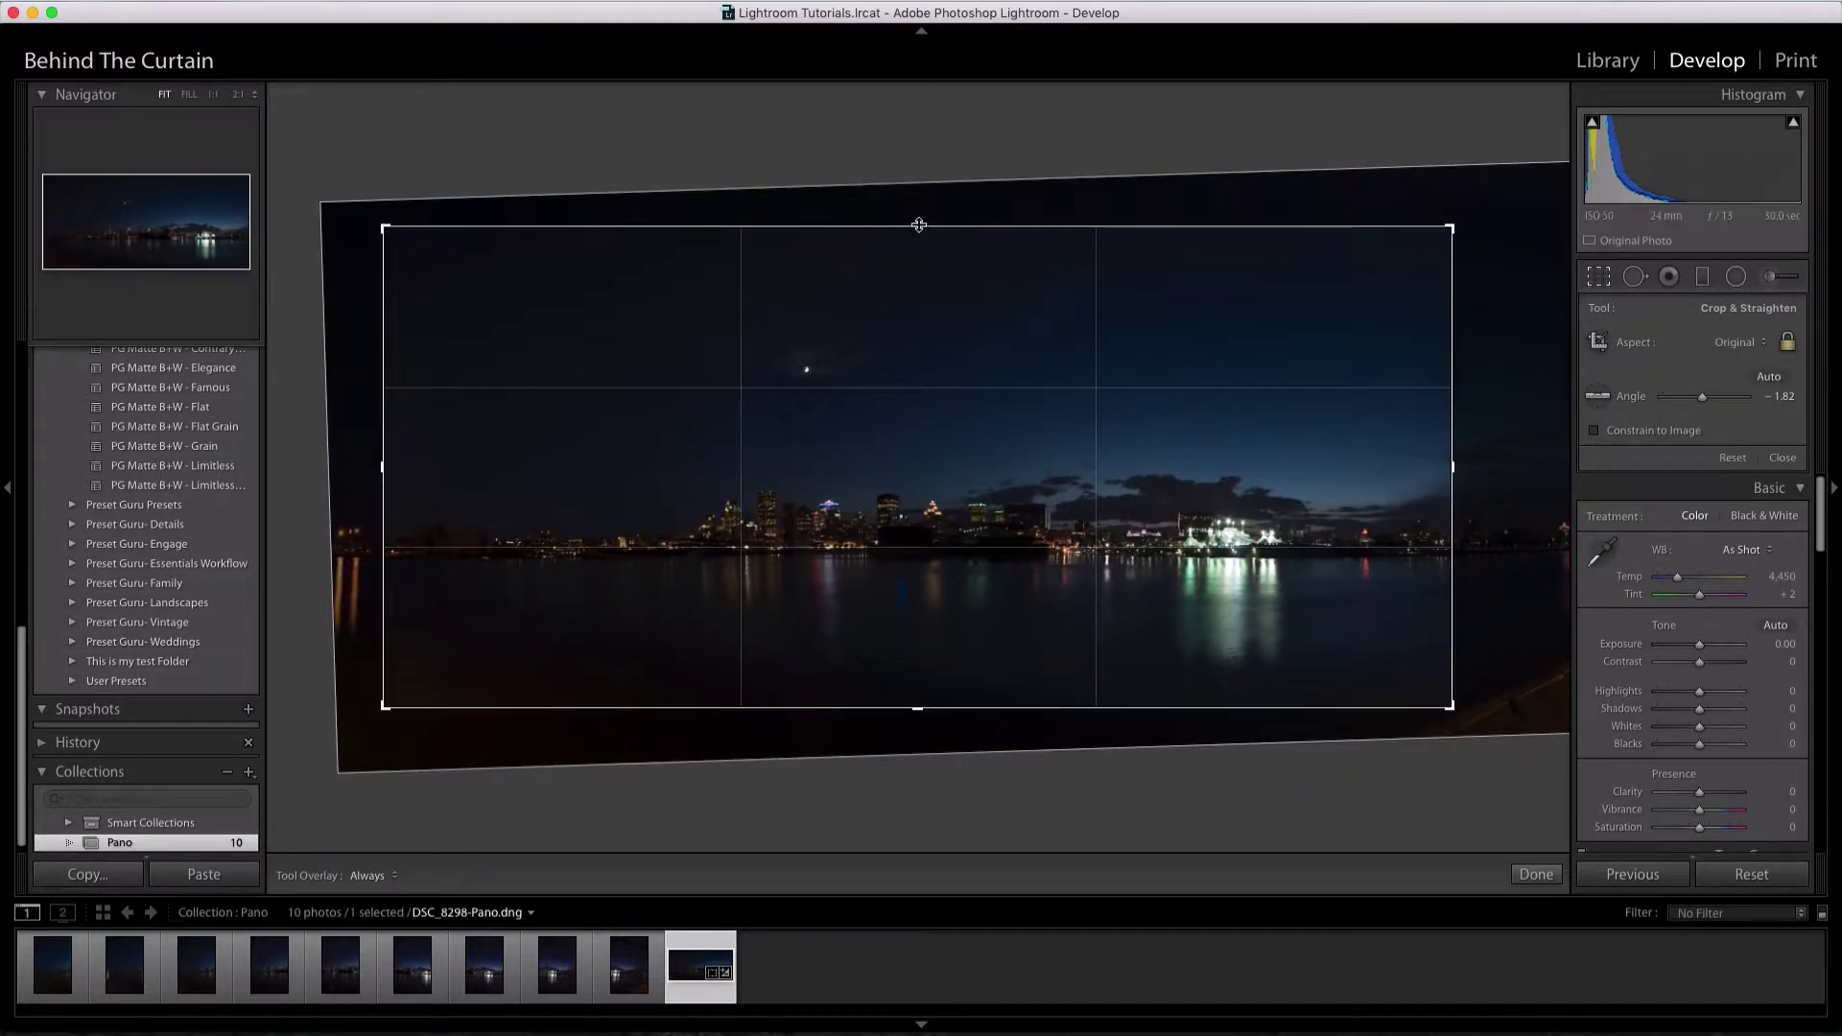
left_click_drag(917, 226, 921, 215)
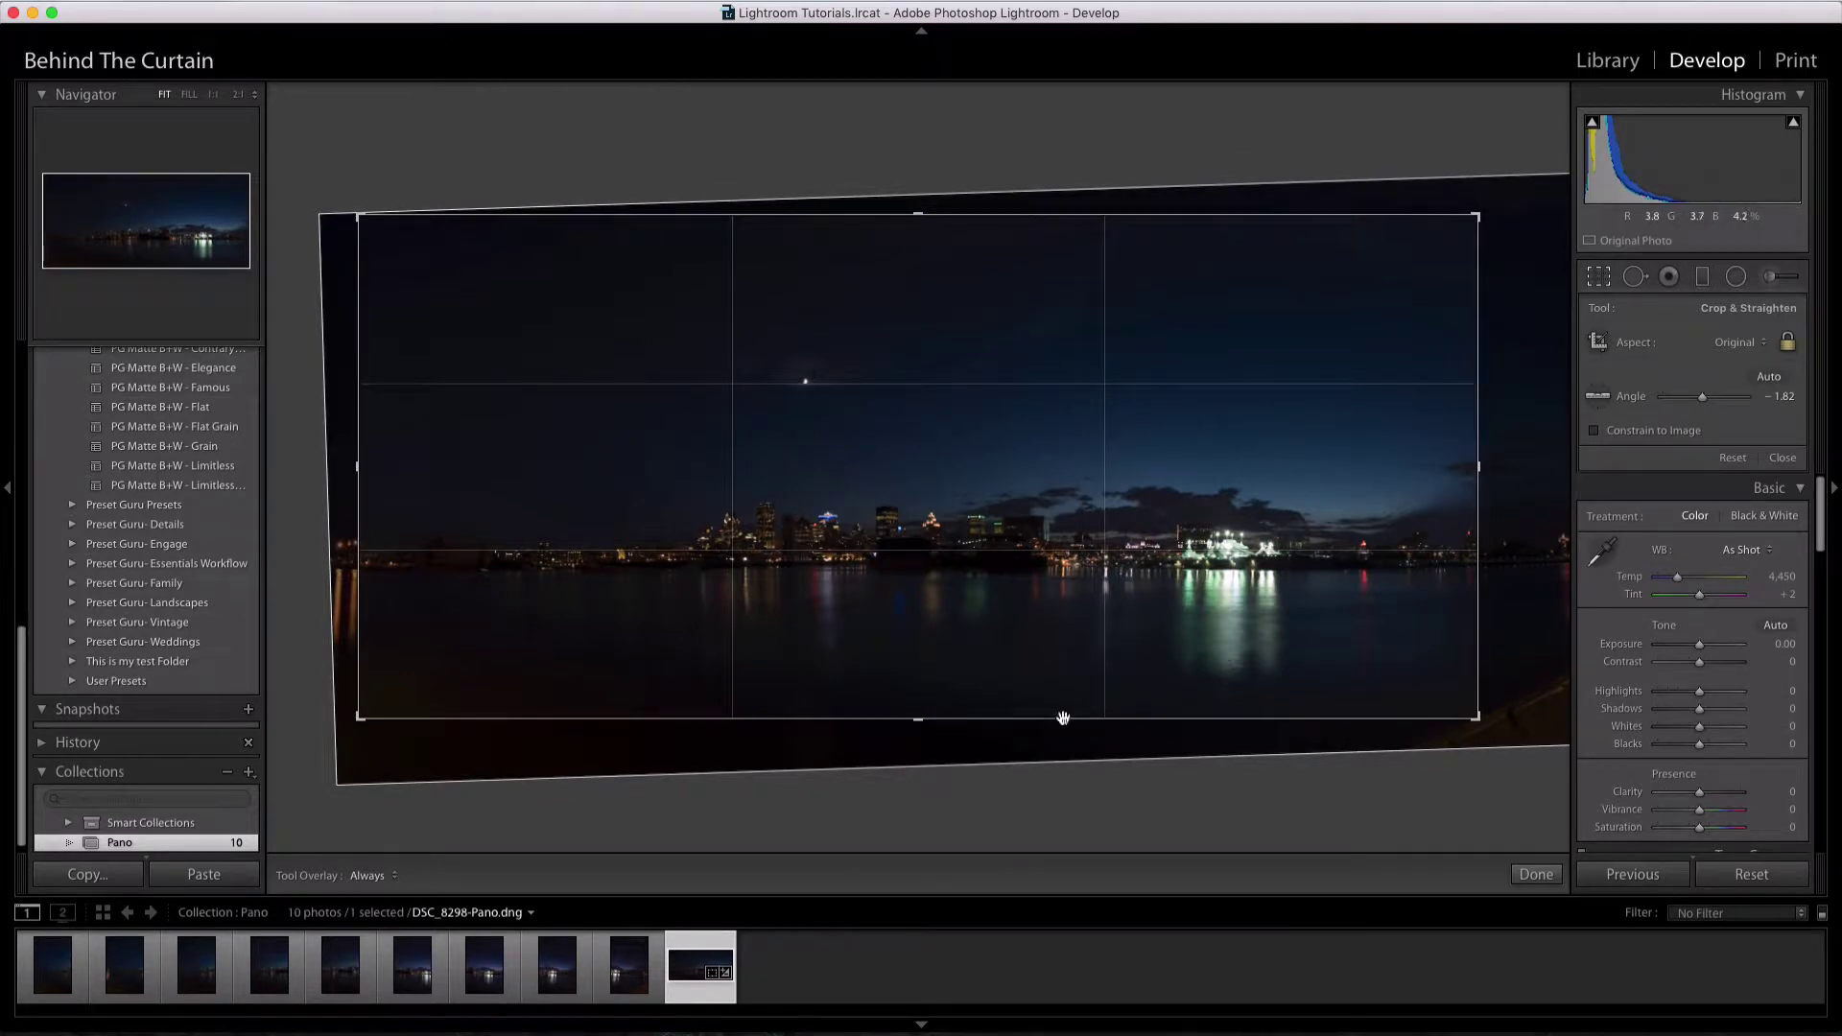
key("Return")
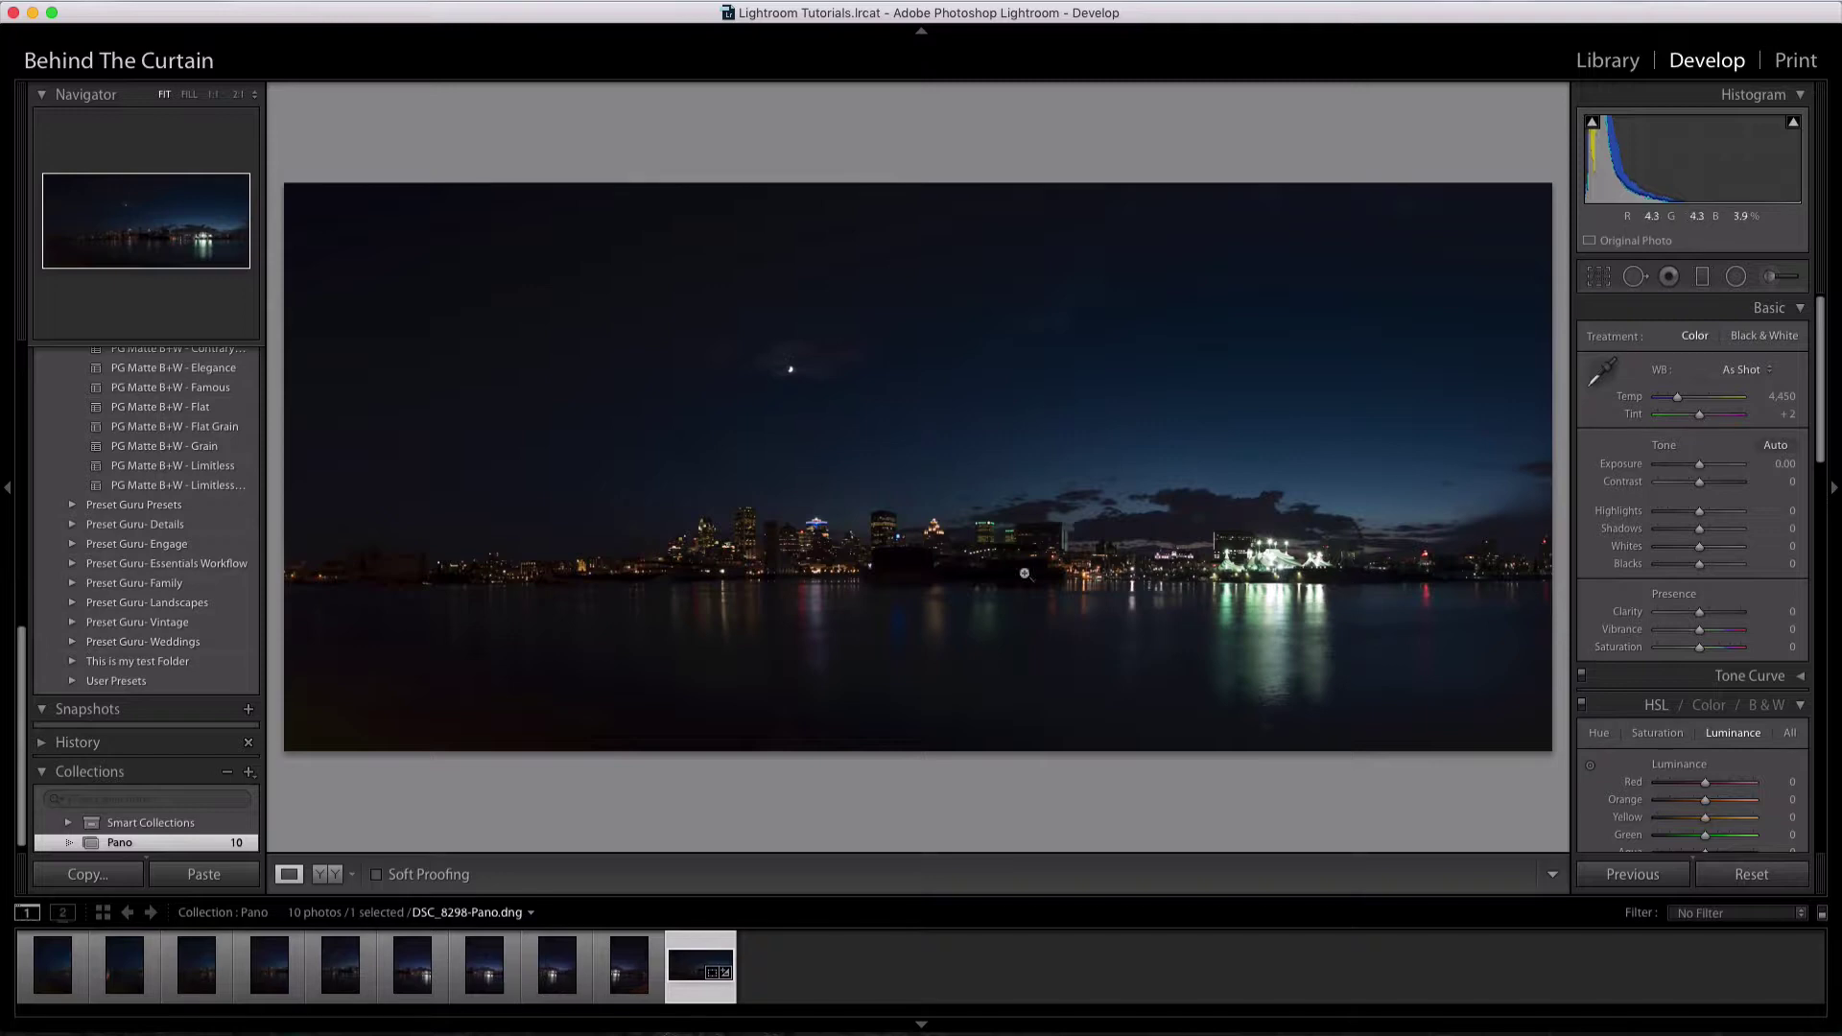
left_click(453, 539)
left_click(453, 538)
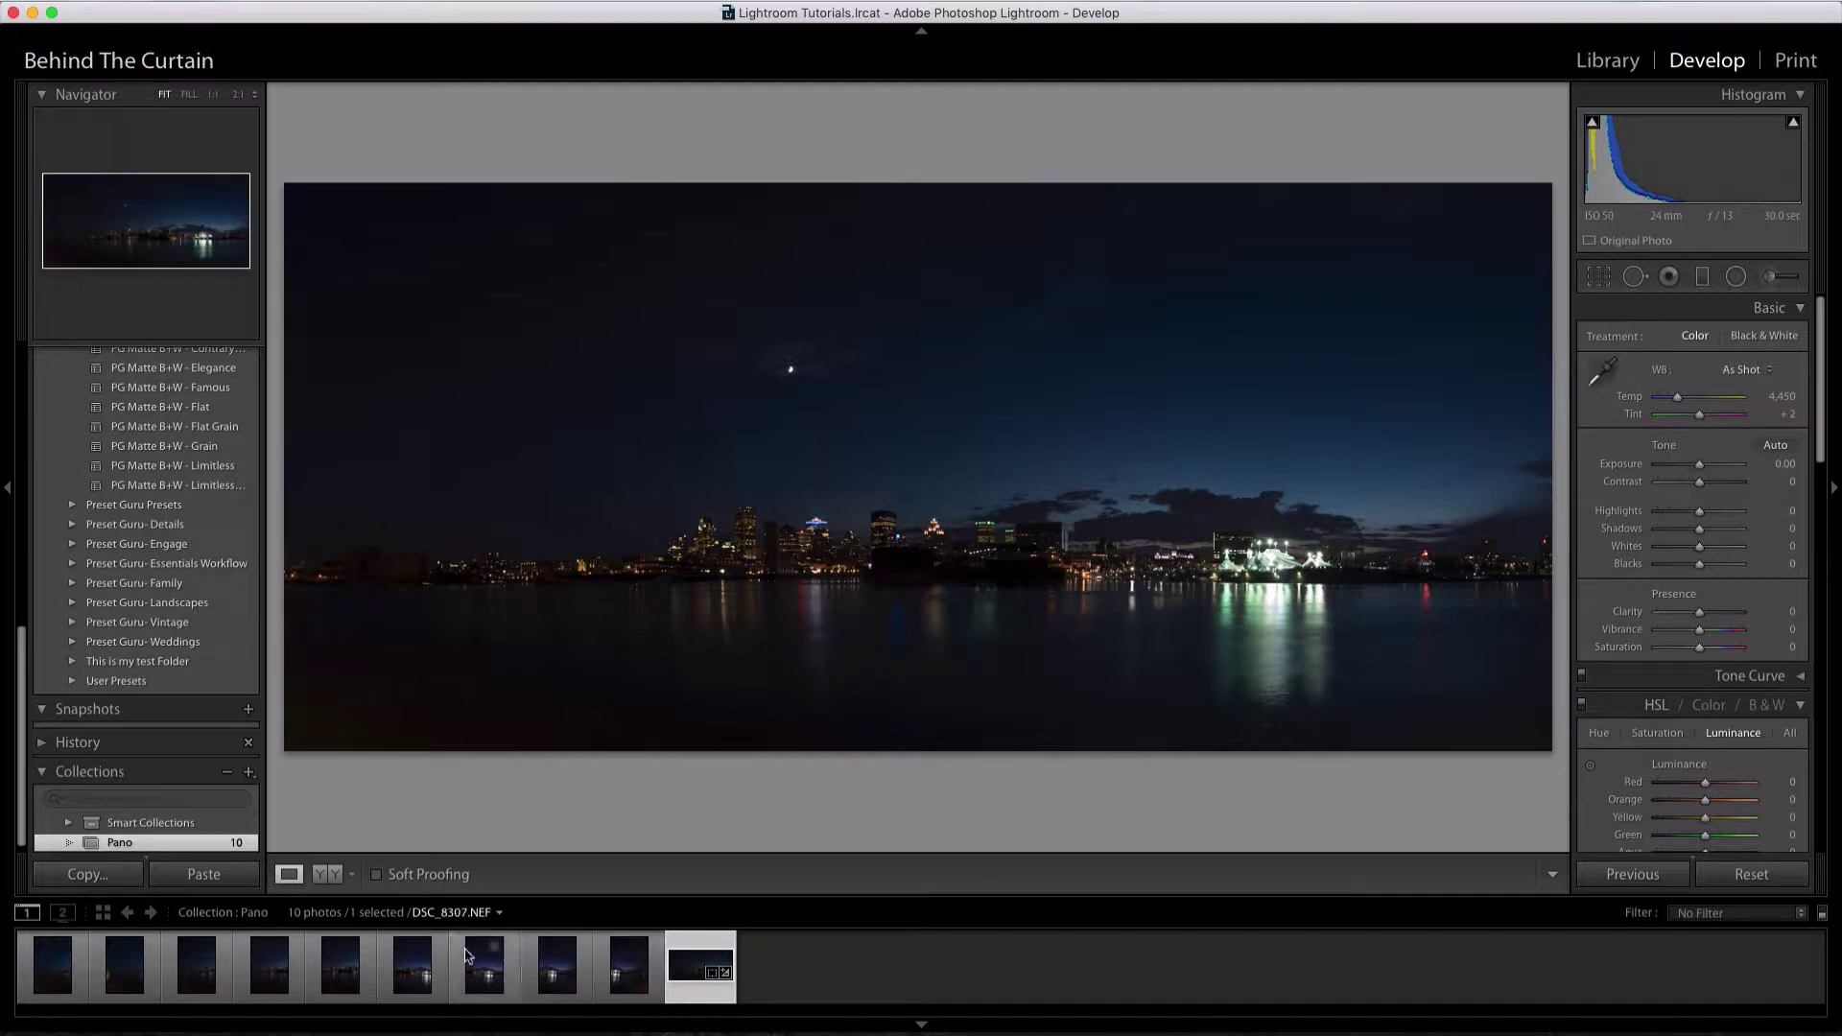
left_click(806, 971)
left_click(692, 965)
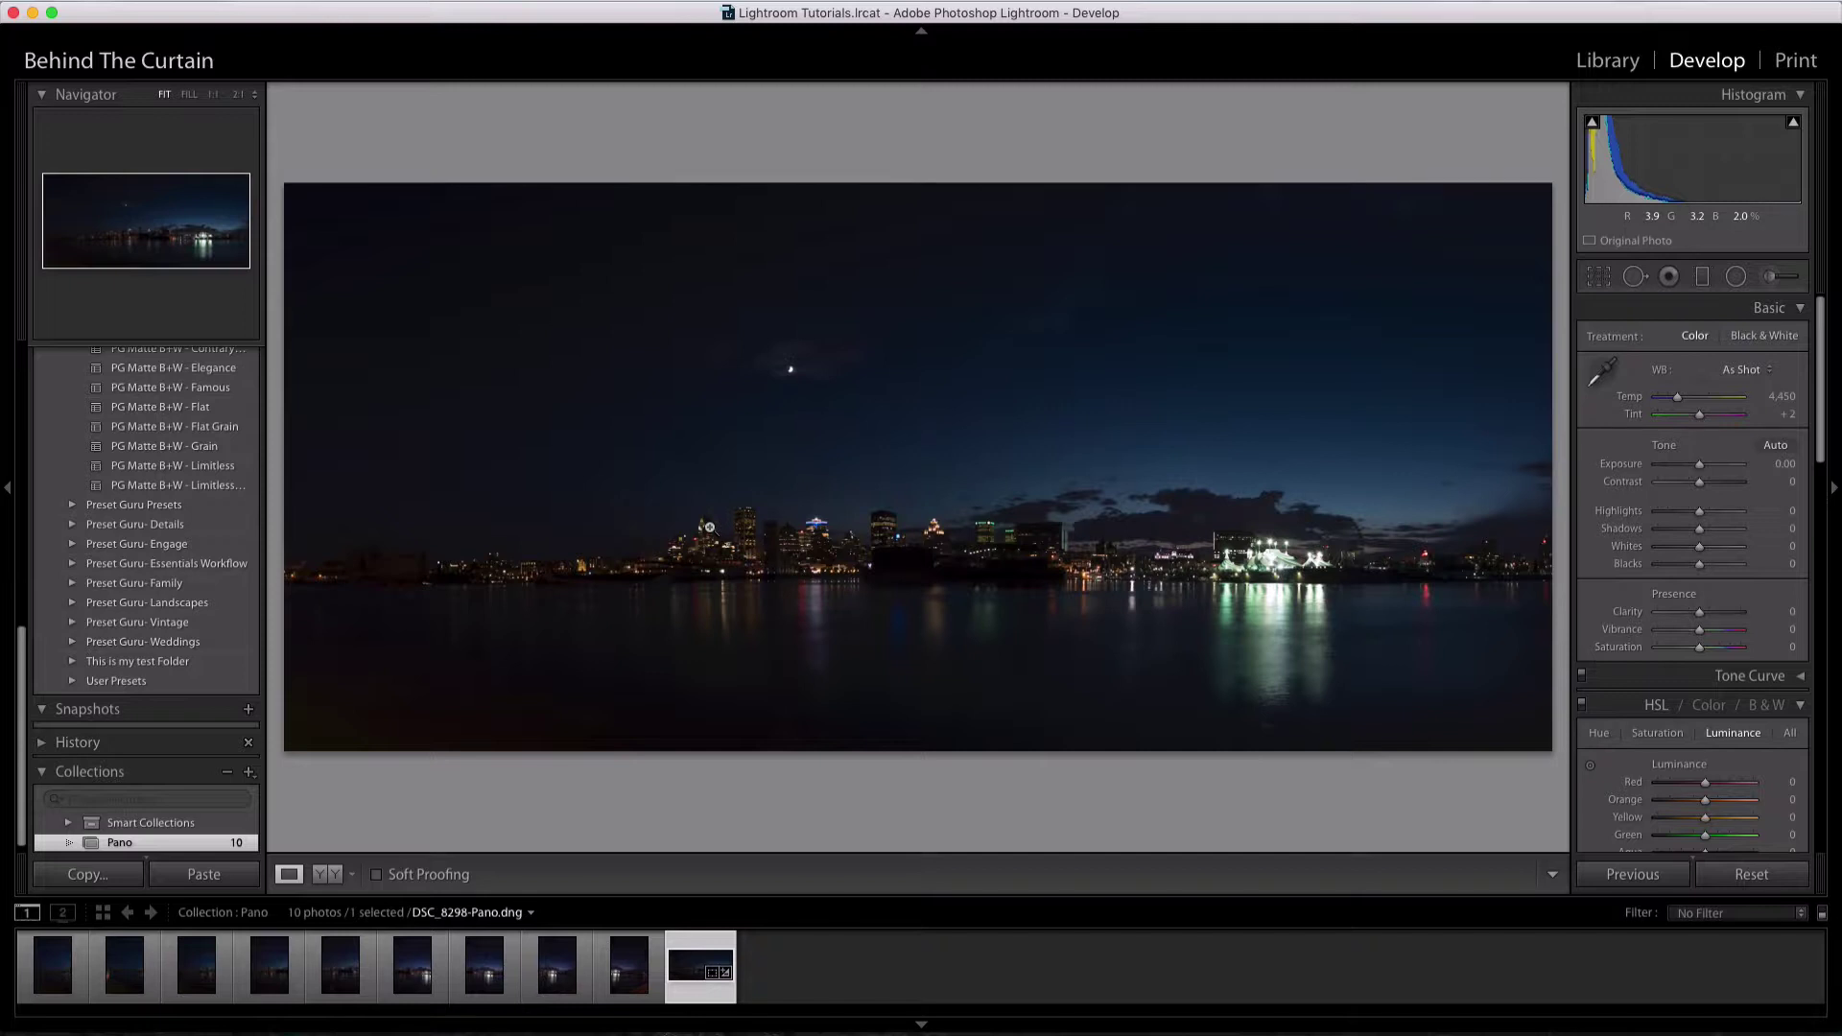
Try the automatic tone correction and a full settings reset on the panorama, and undo both
left_click(1775, 445)
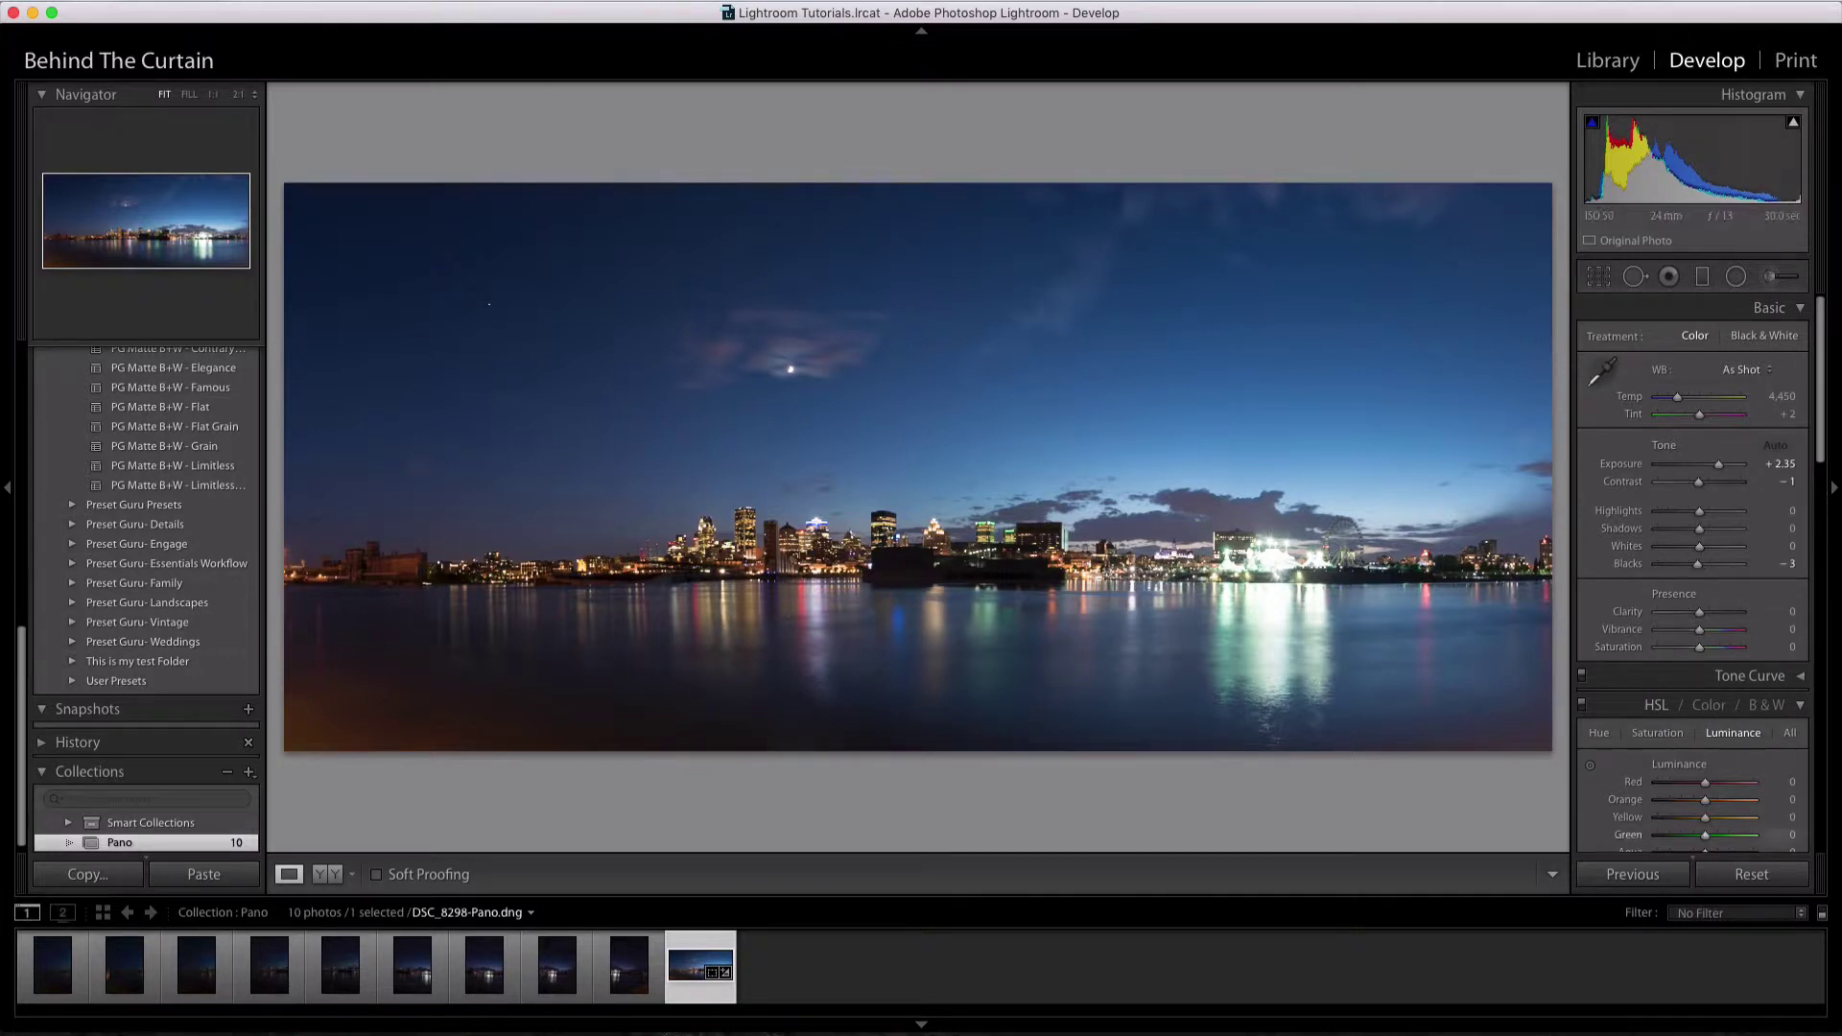
left_click(1750, 874)
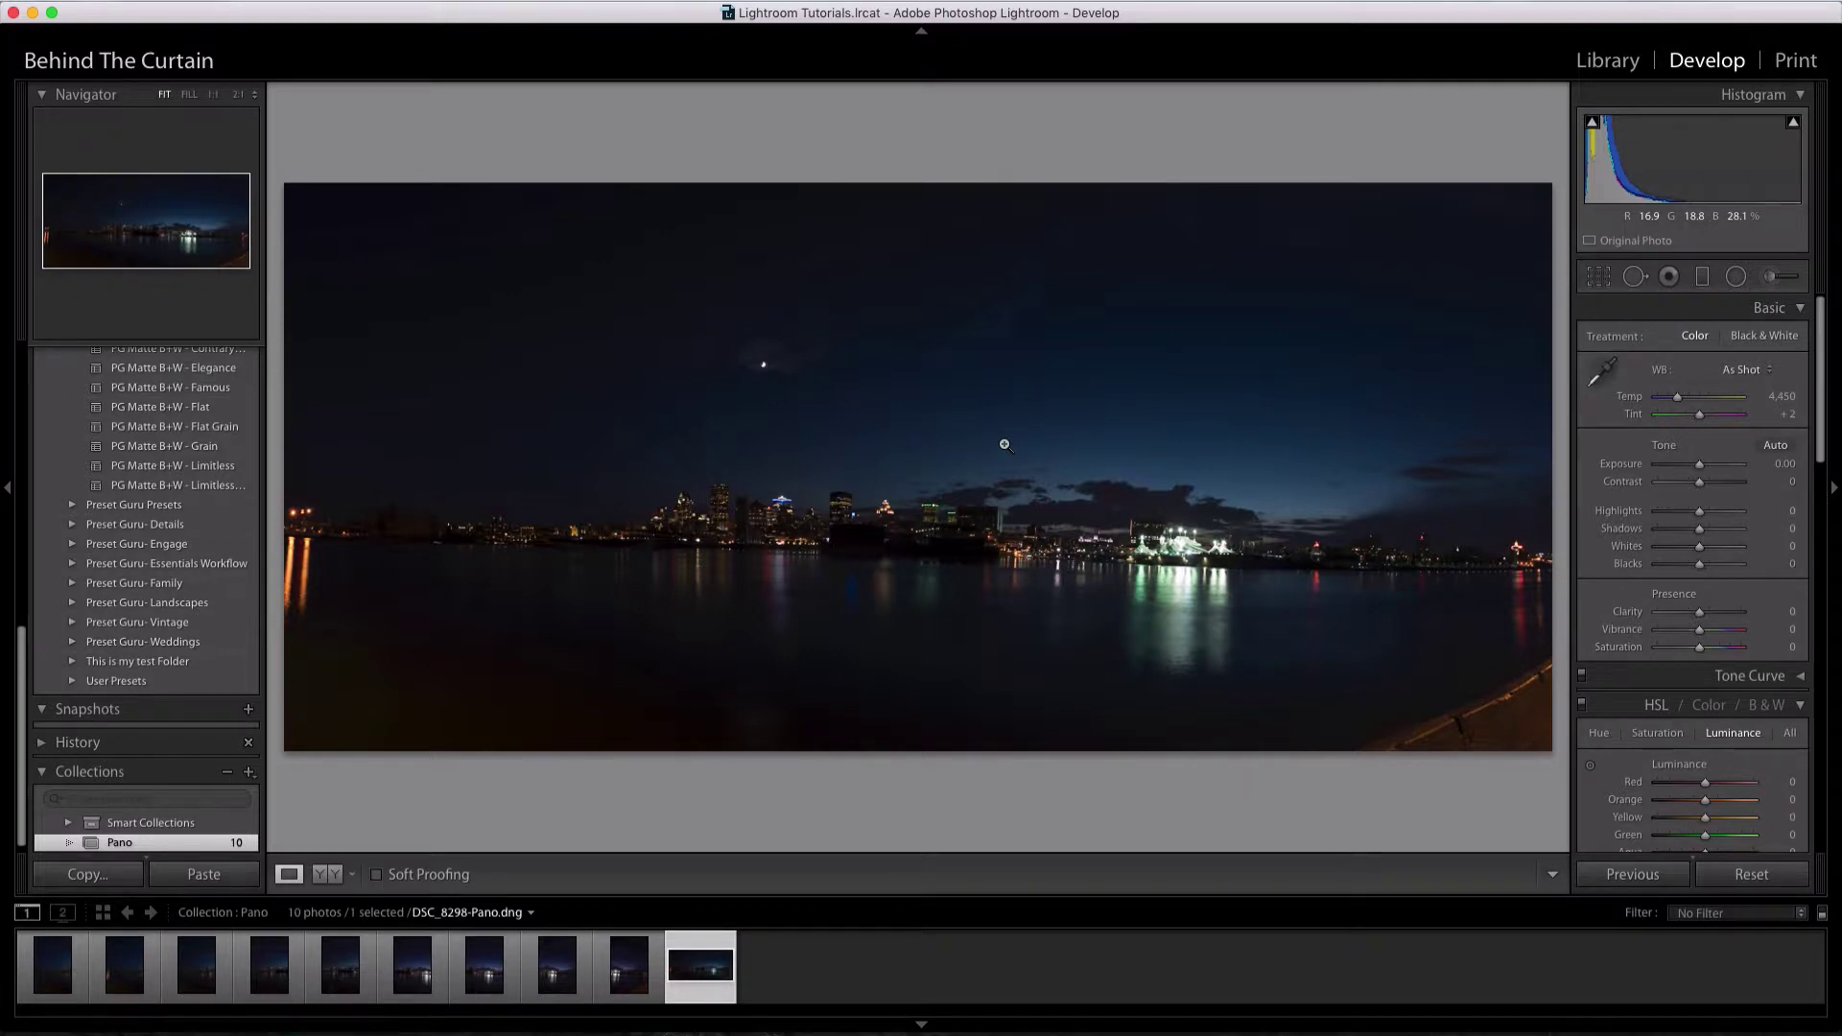
key("super+z")
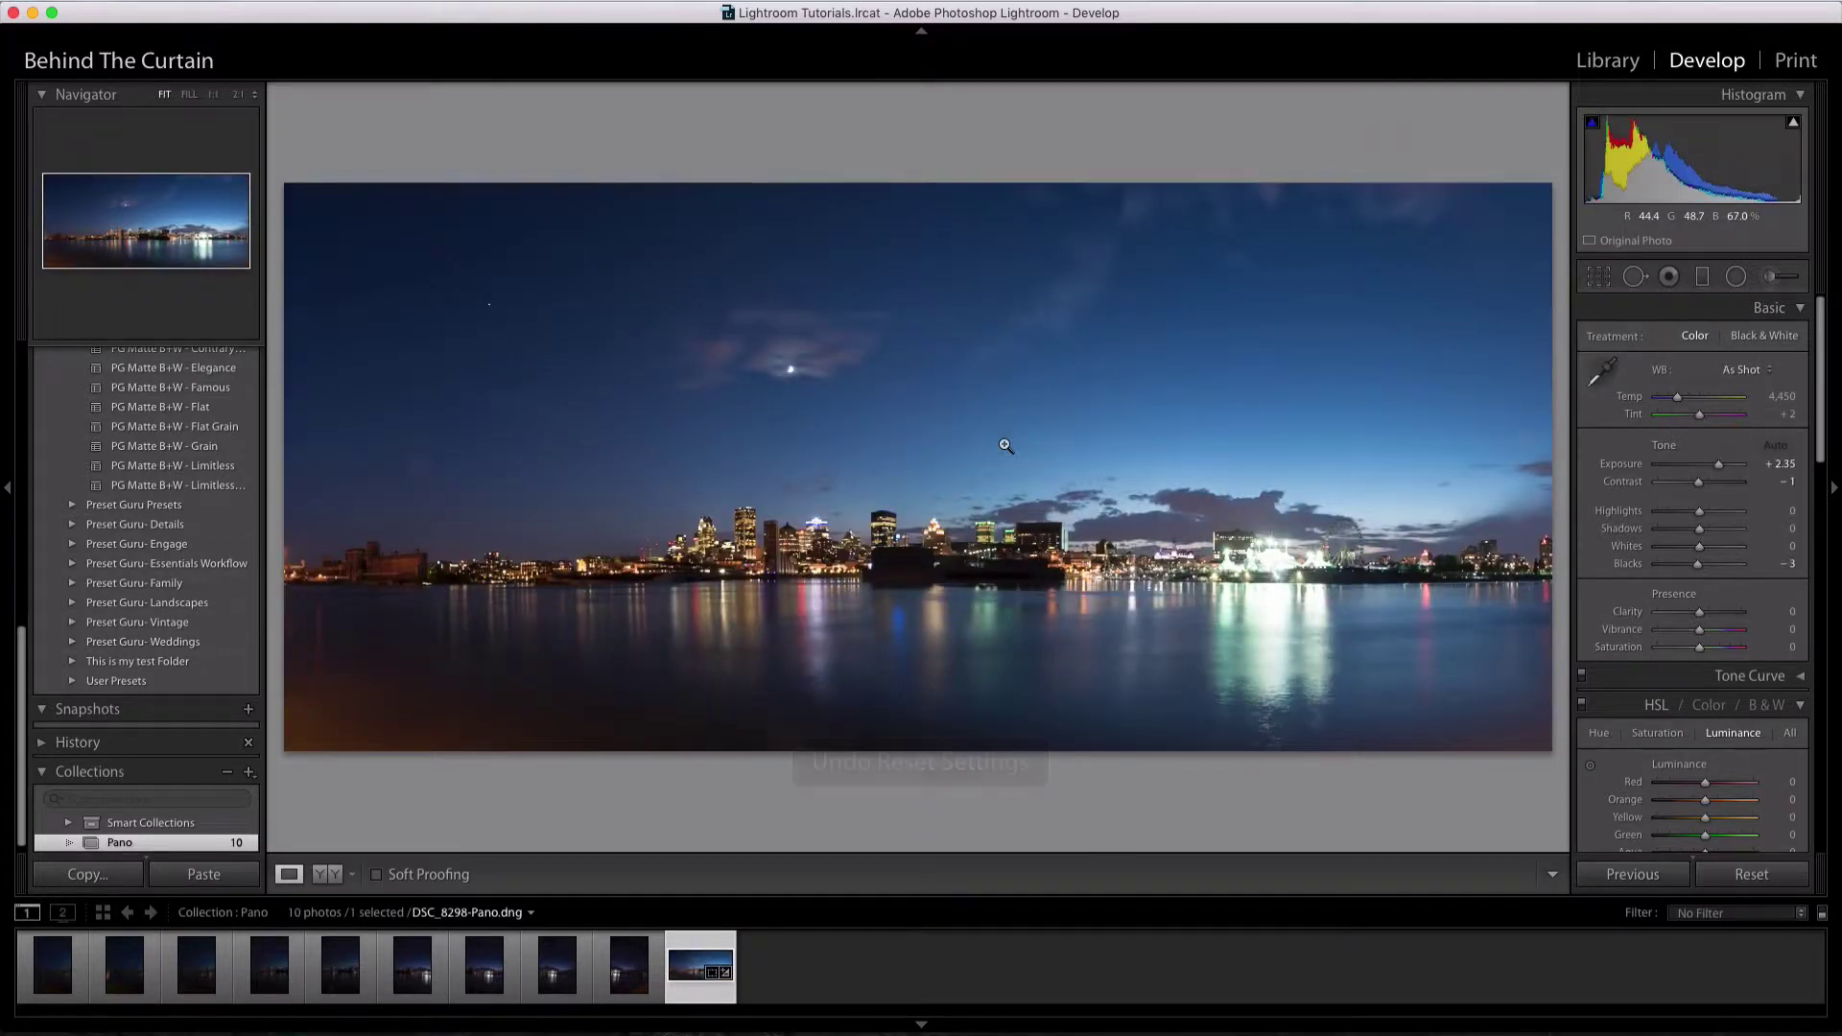
key("super+z")
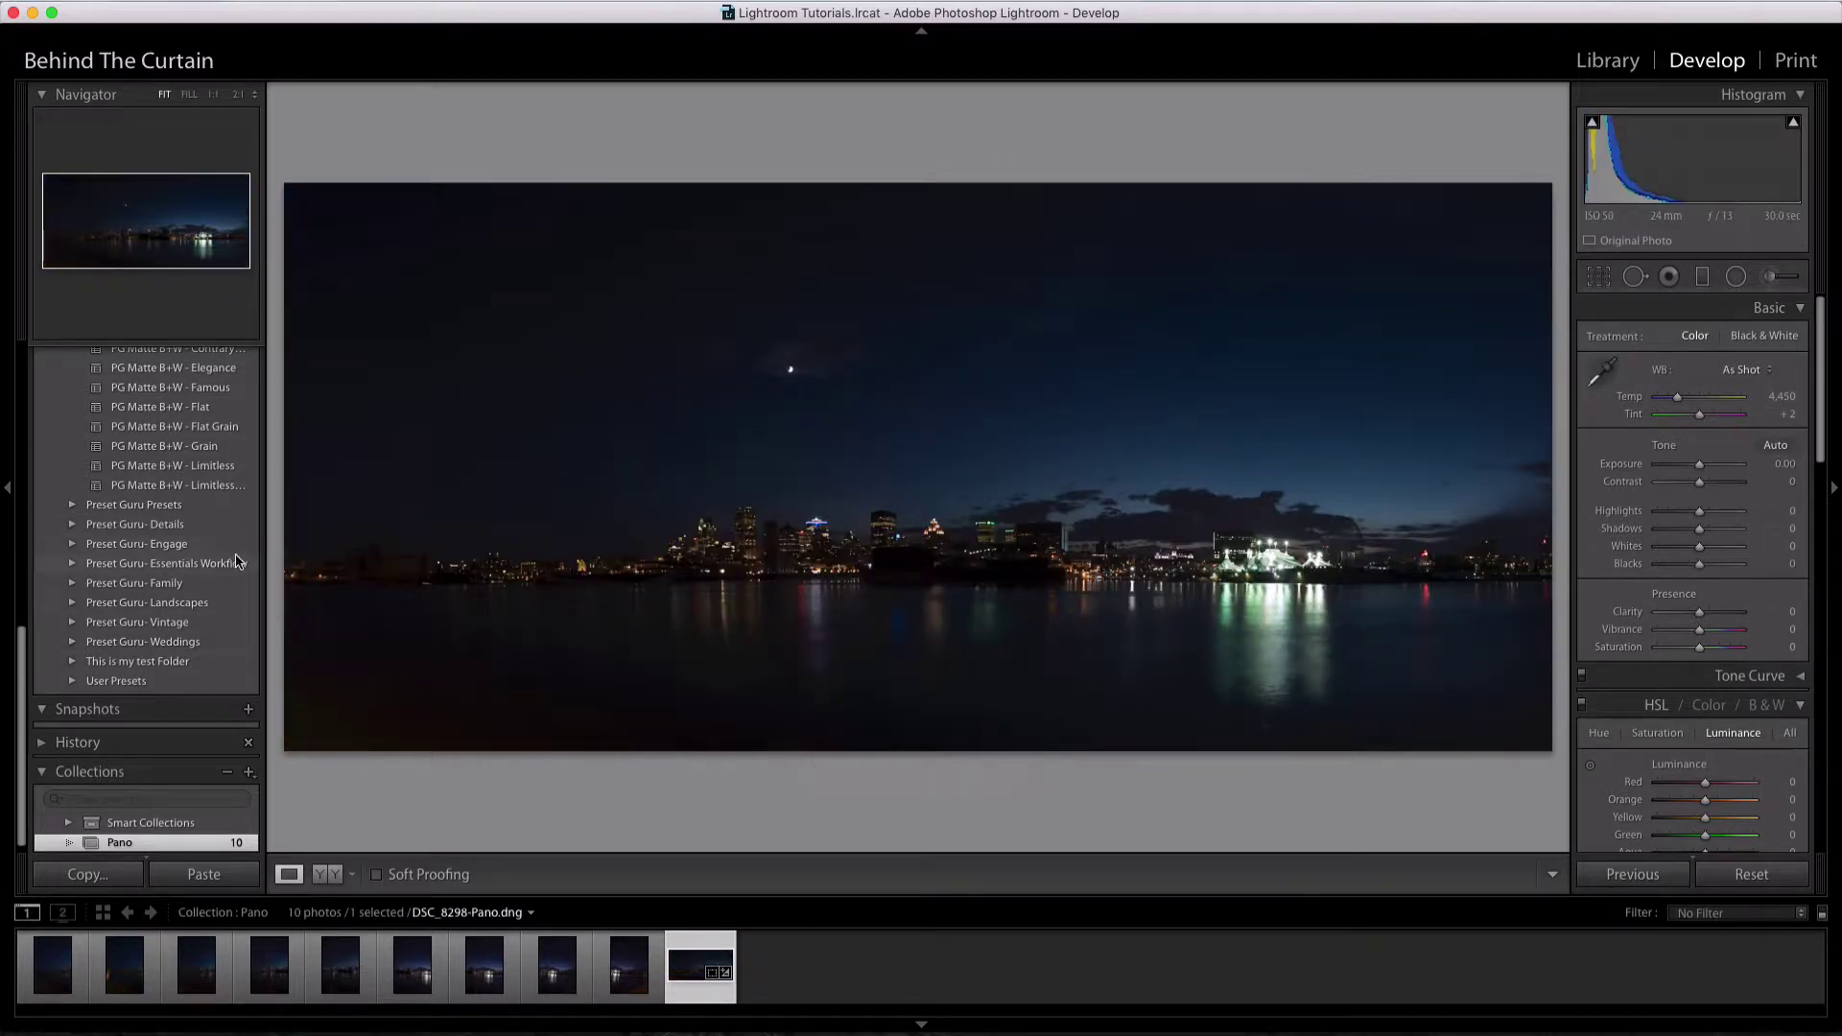
Collapse the presets list and show the panorama's edit history
scroll(173, 538, "up", 10)
scroll(132, 482, "up", 5)
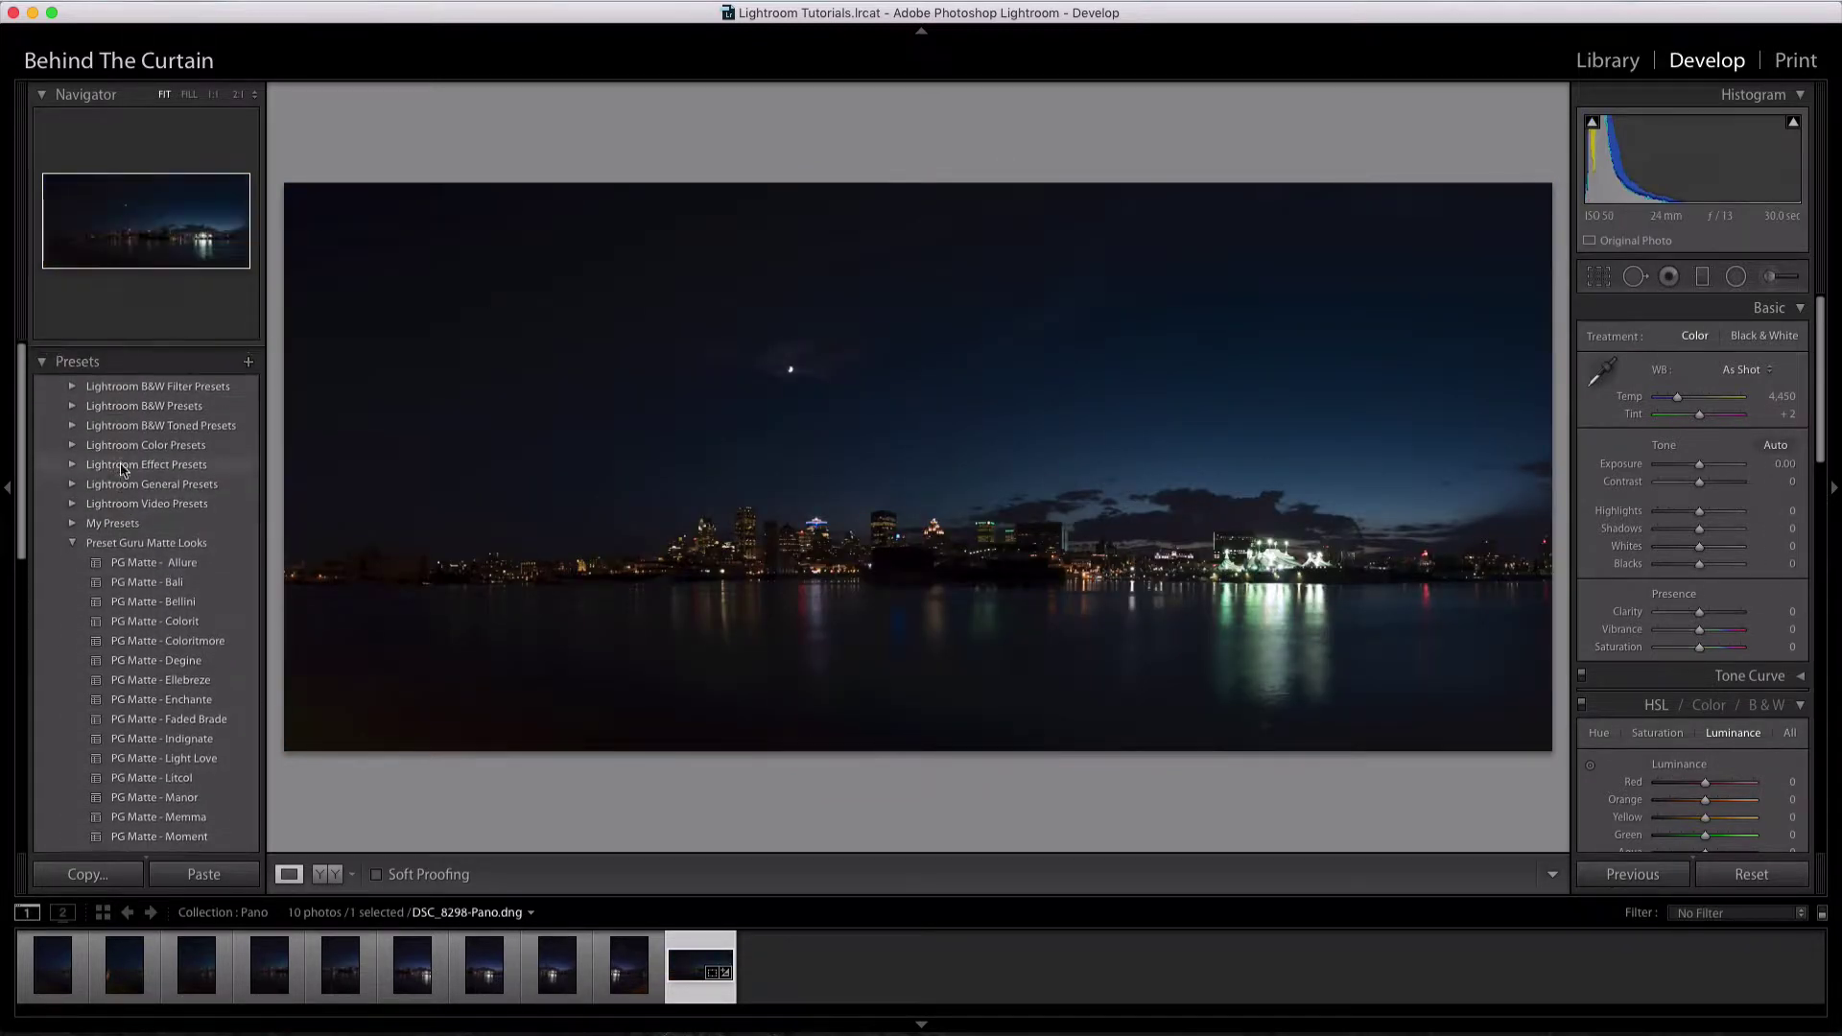
left_click(43, 354)
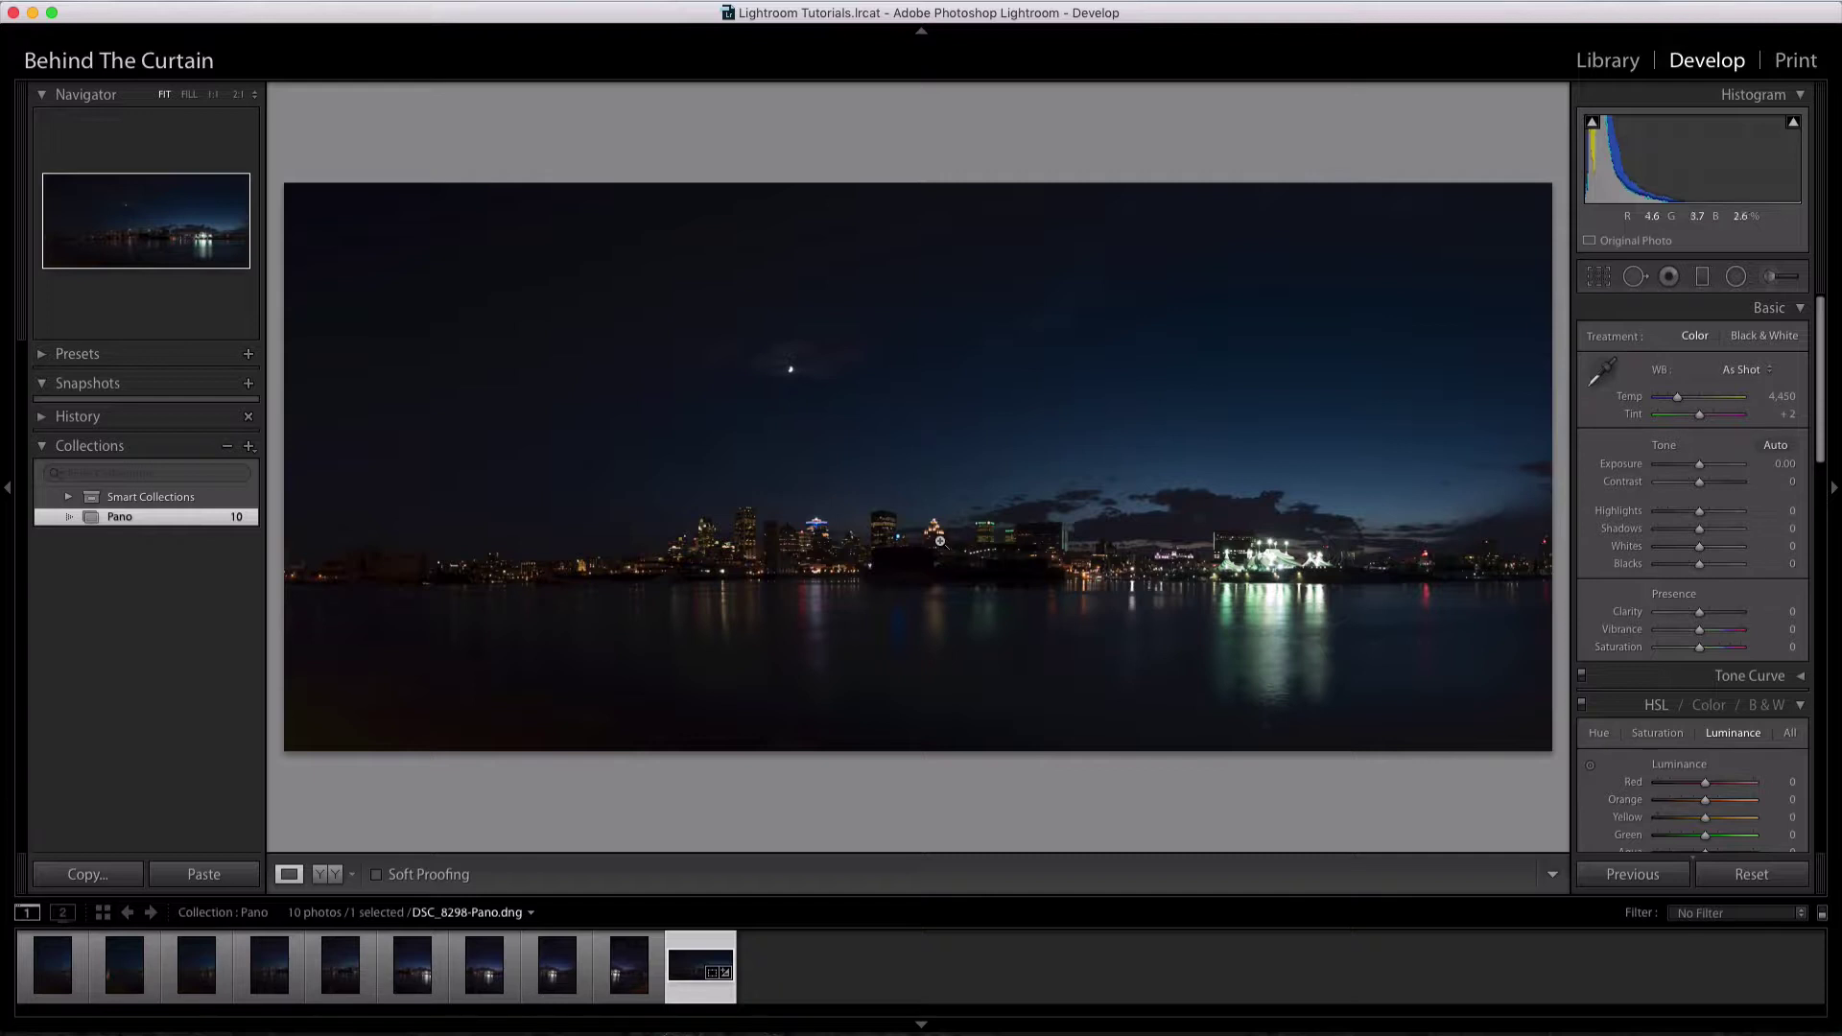
left_click(43, 419)
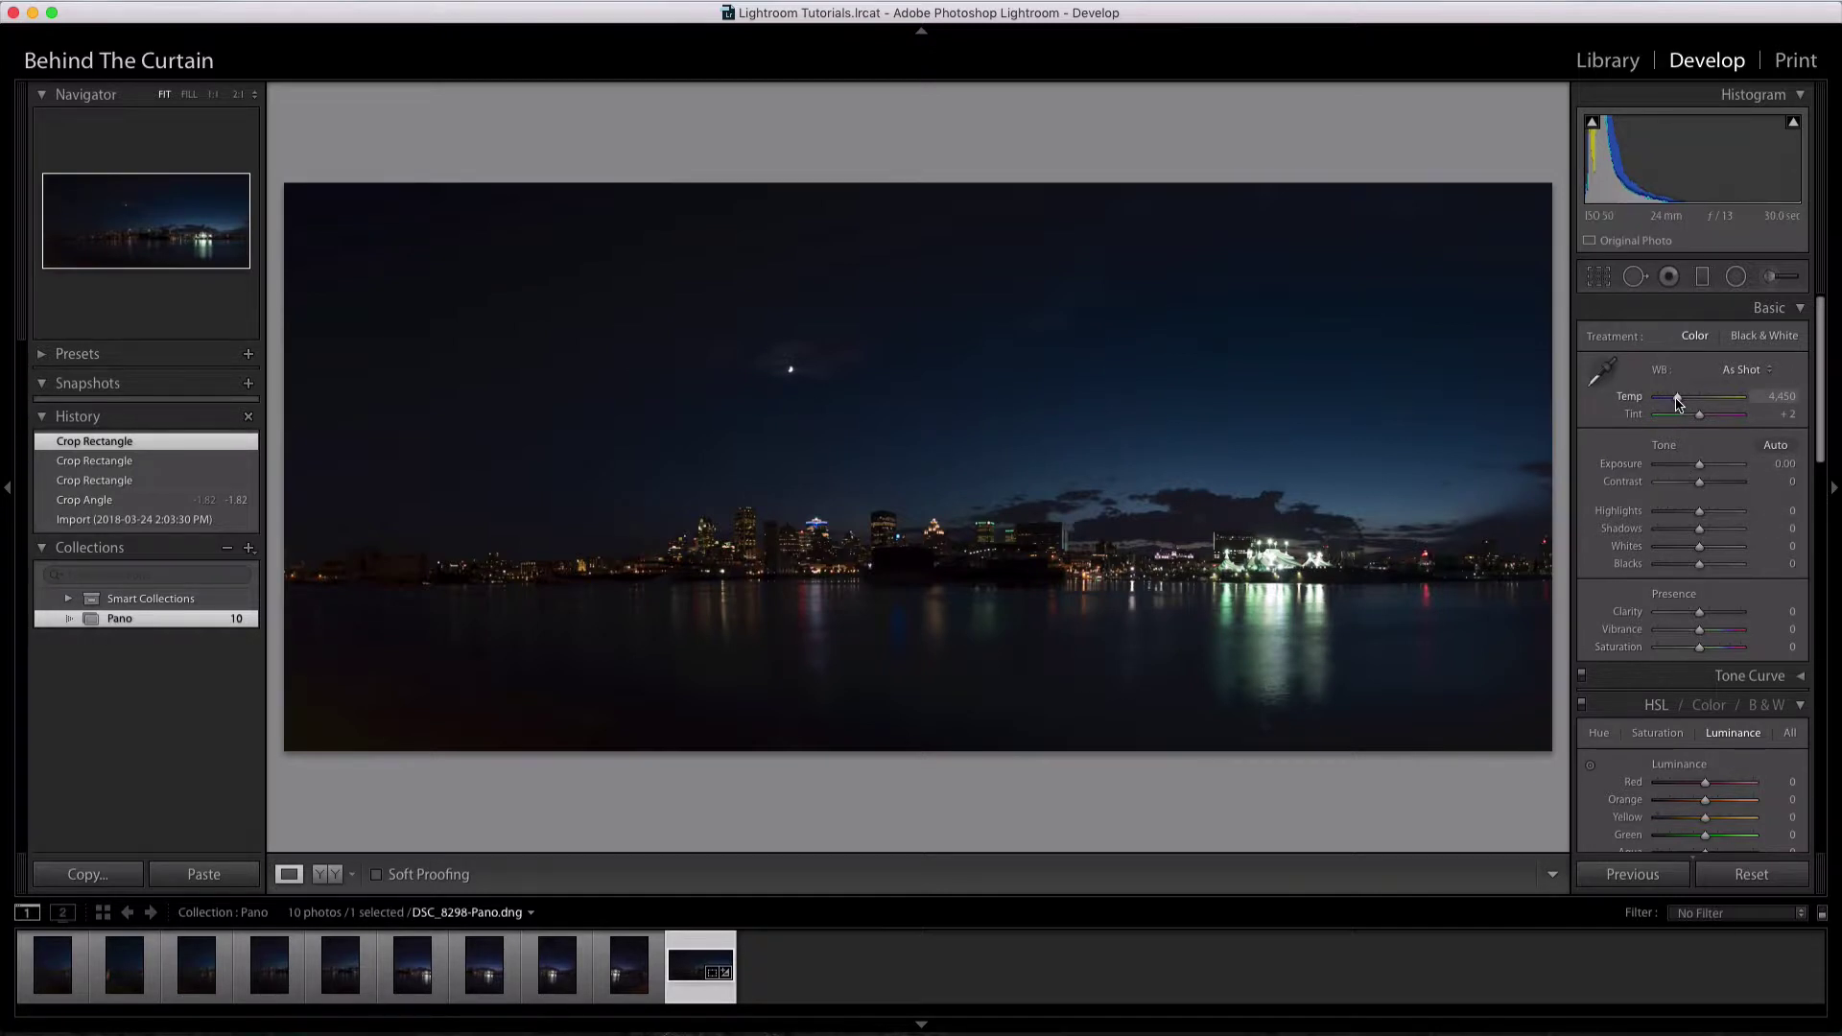
Set the panorama's Tint to +56, Whites to +55 and Clarity to +68
left_click_drag(1700, 420, 1714, 420)
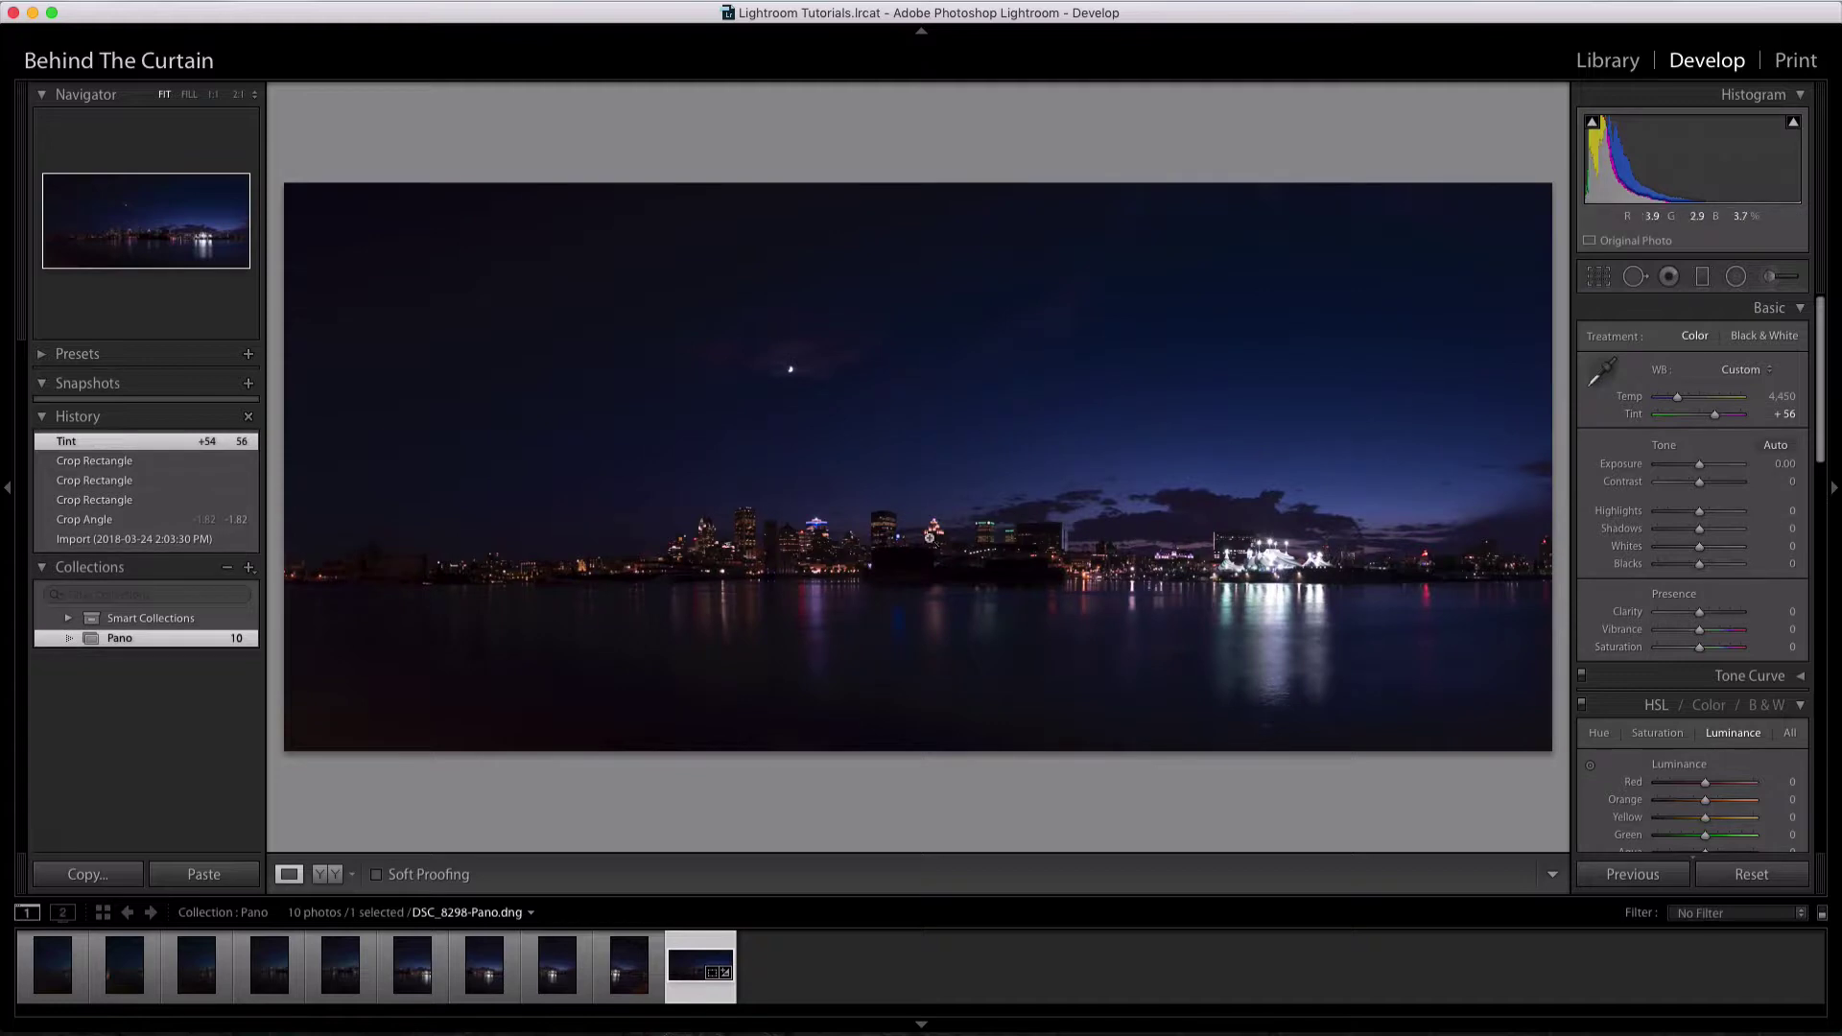
left_click(751, 558)
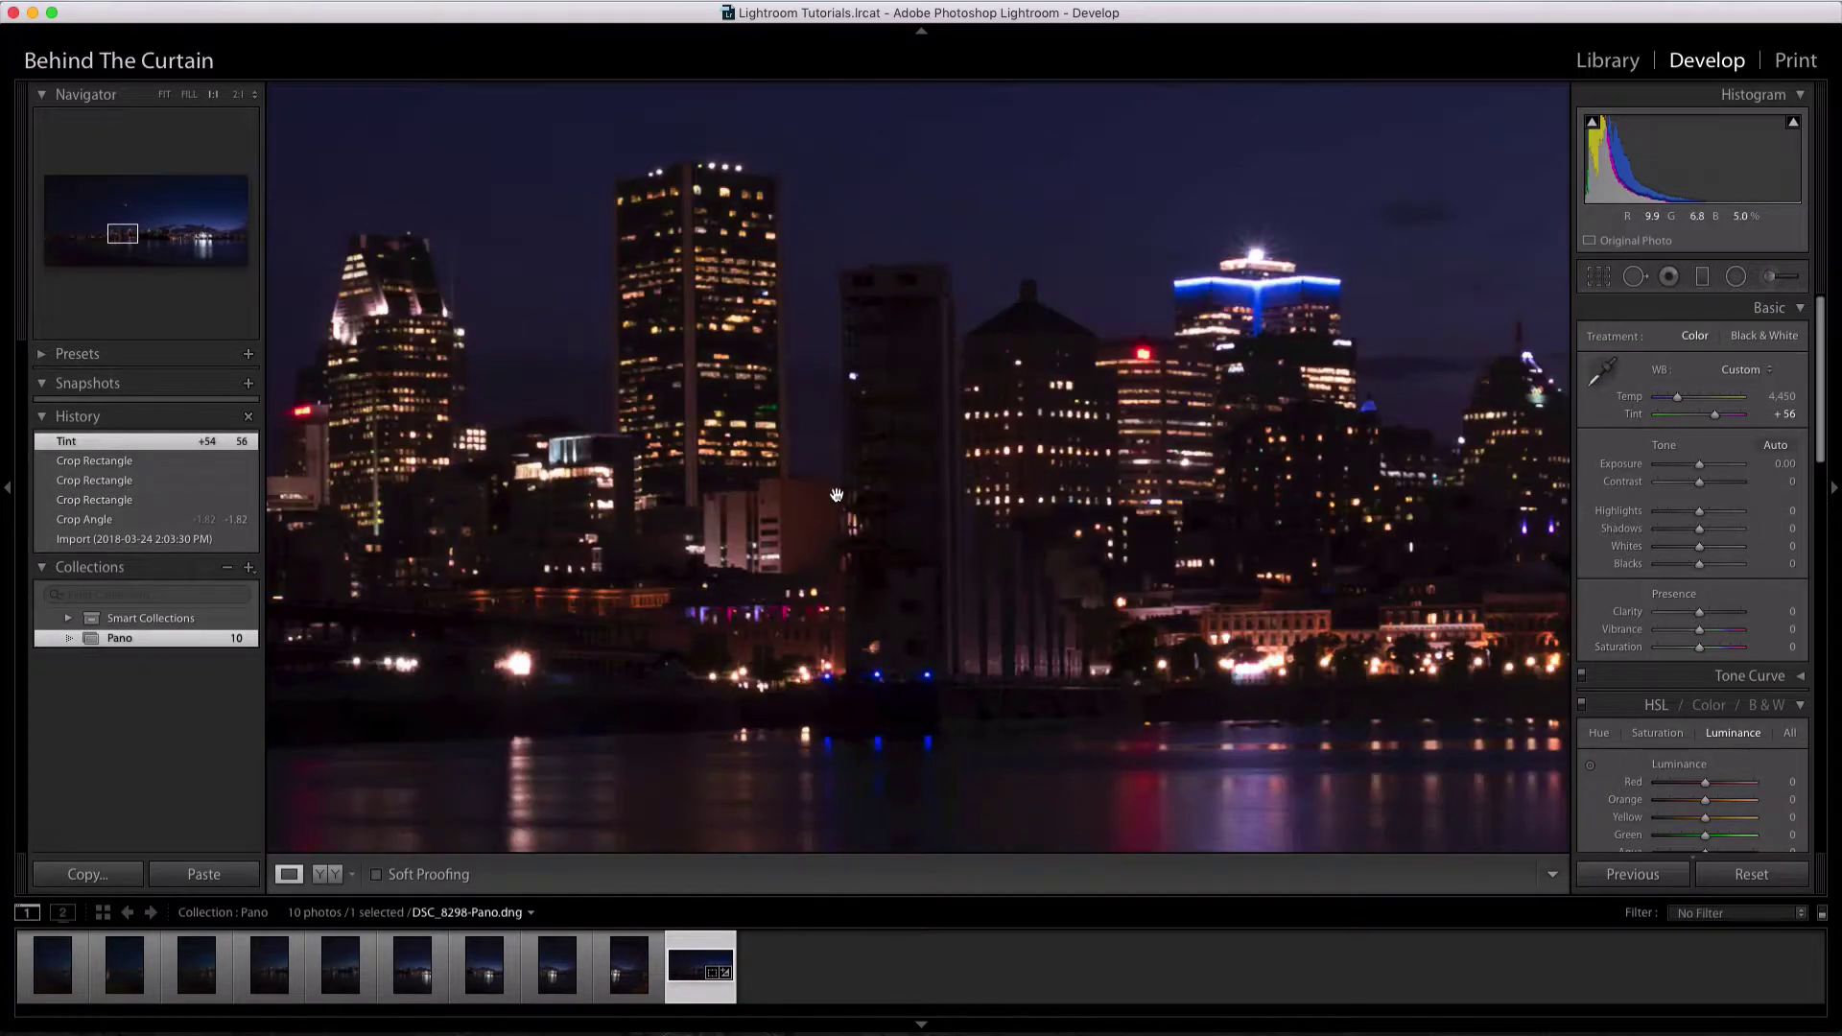
left_click_drag(823, 451, 902, 535)
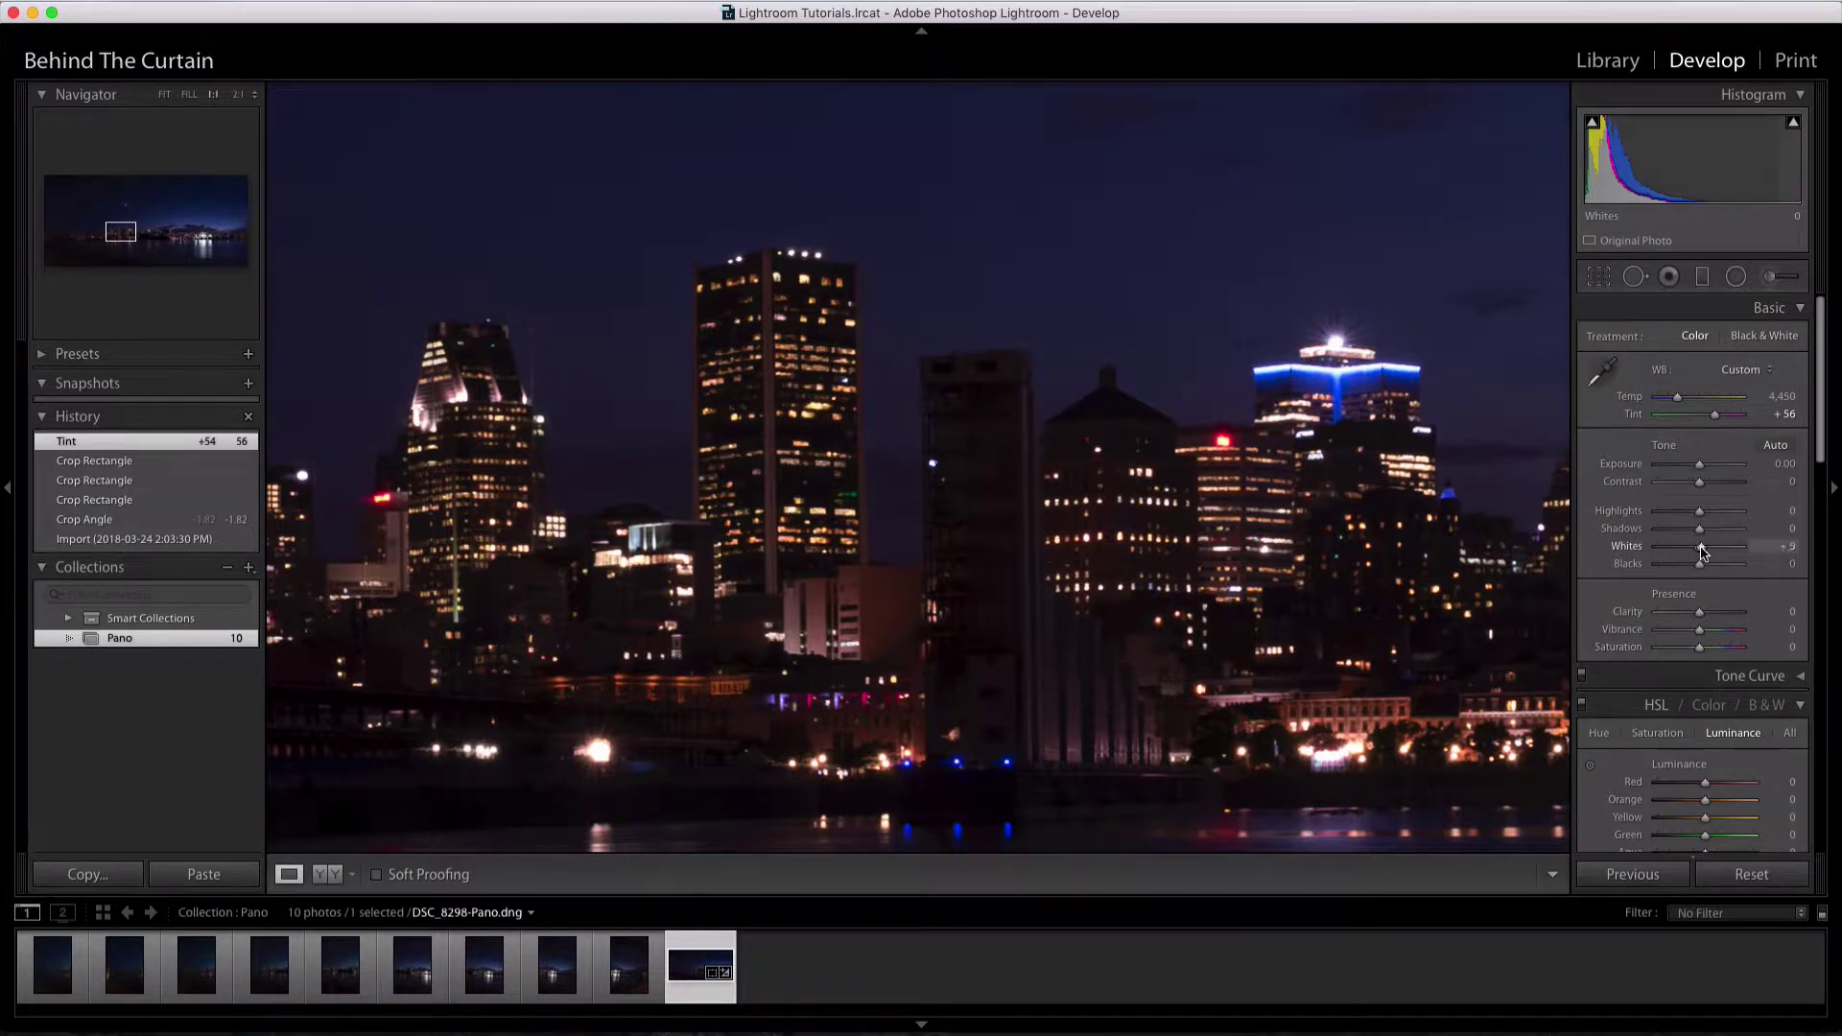
left_click_drag(1704, 553, 1724, 549)
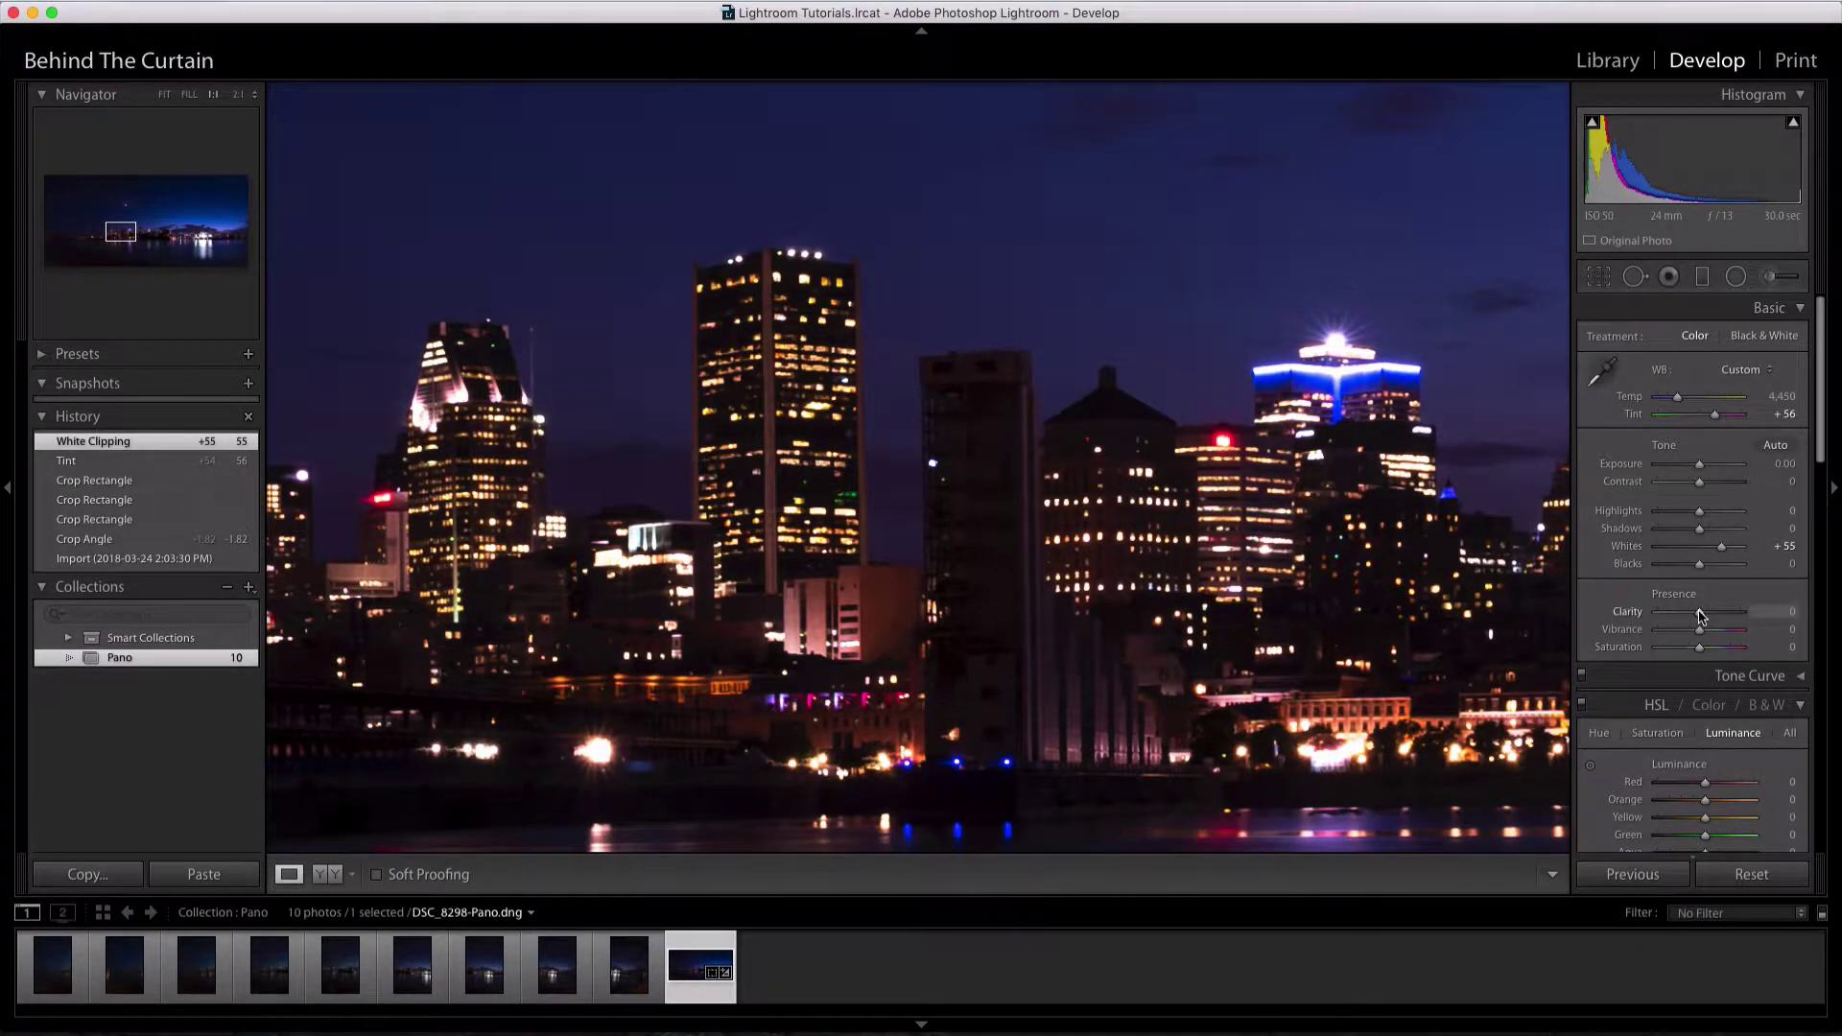
left_click_drag(1704, 614, 1727, 615)
left_click(1360, 553)
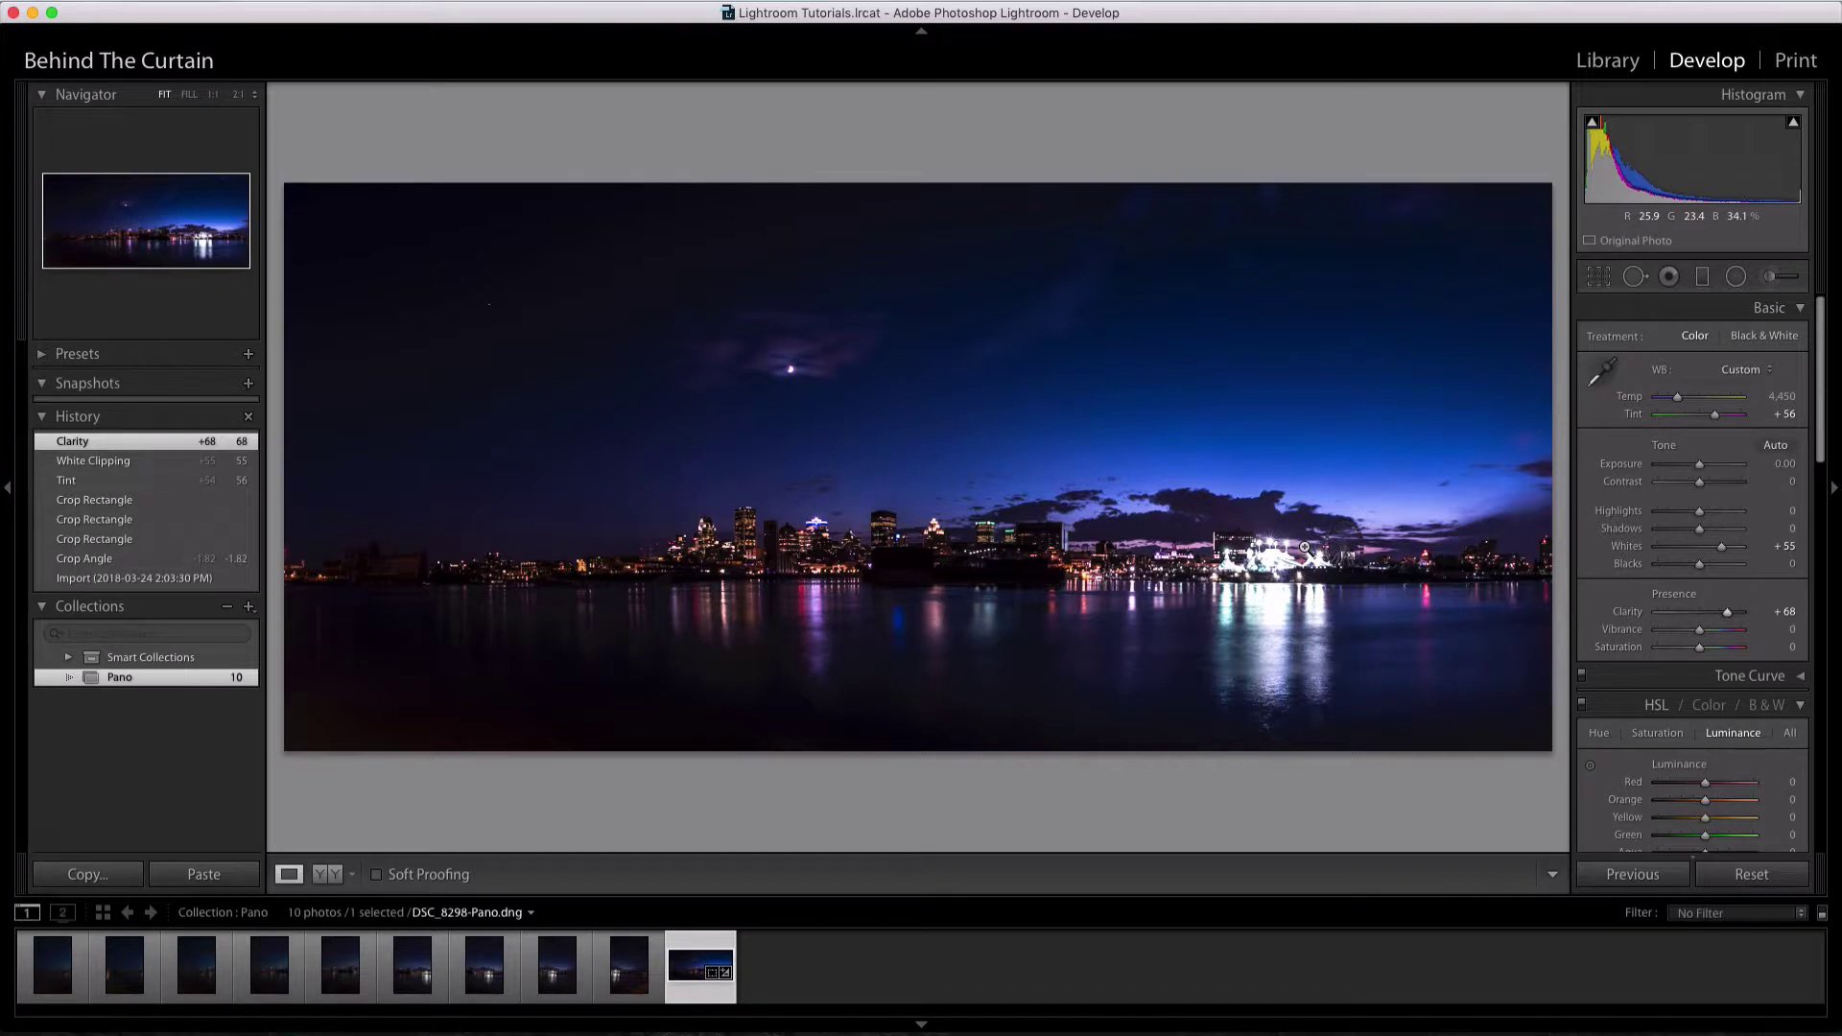
Compare the panorama before and after the adjustments
key("backslash")
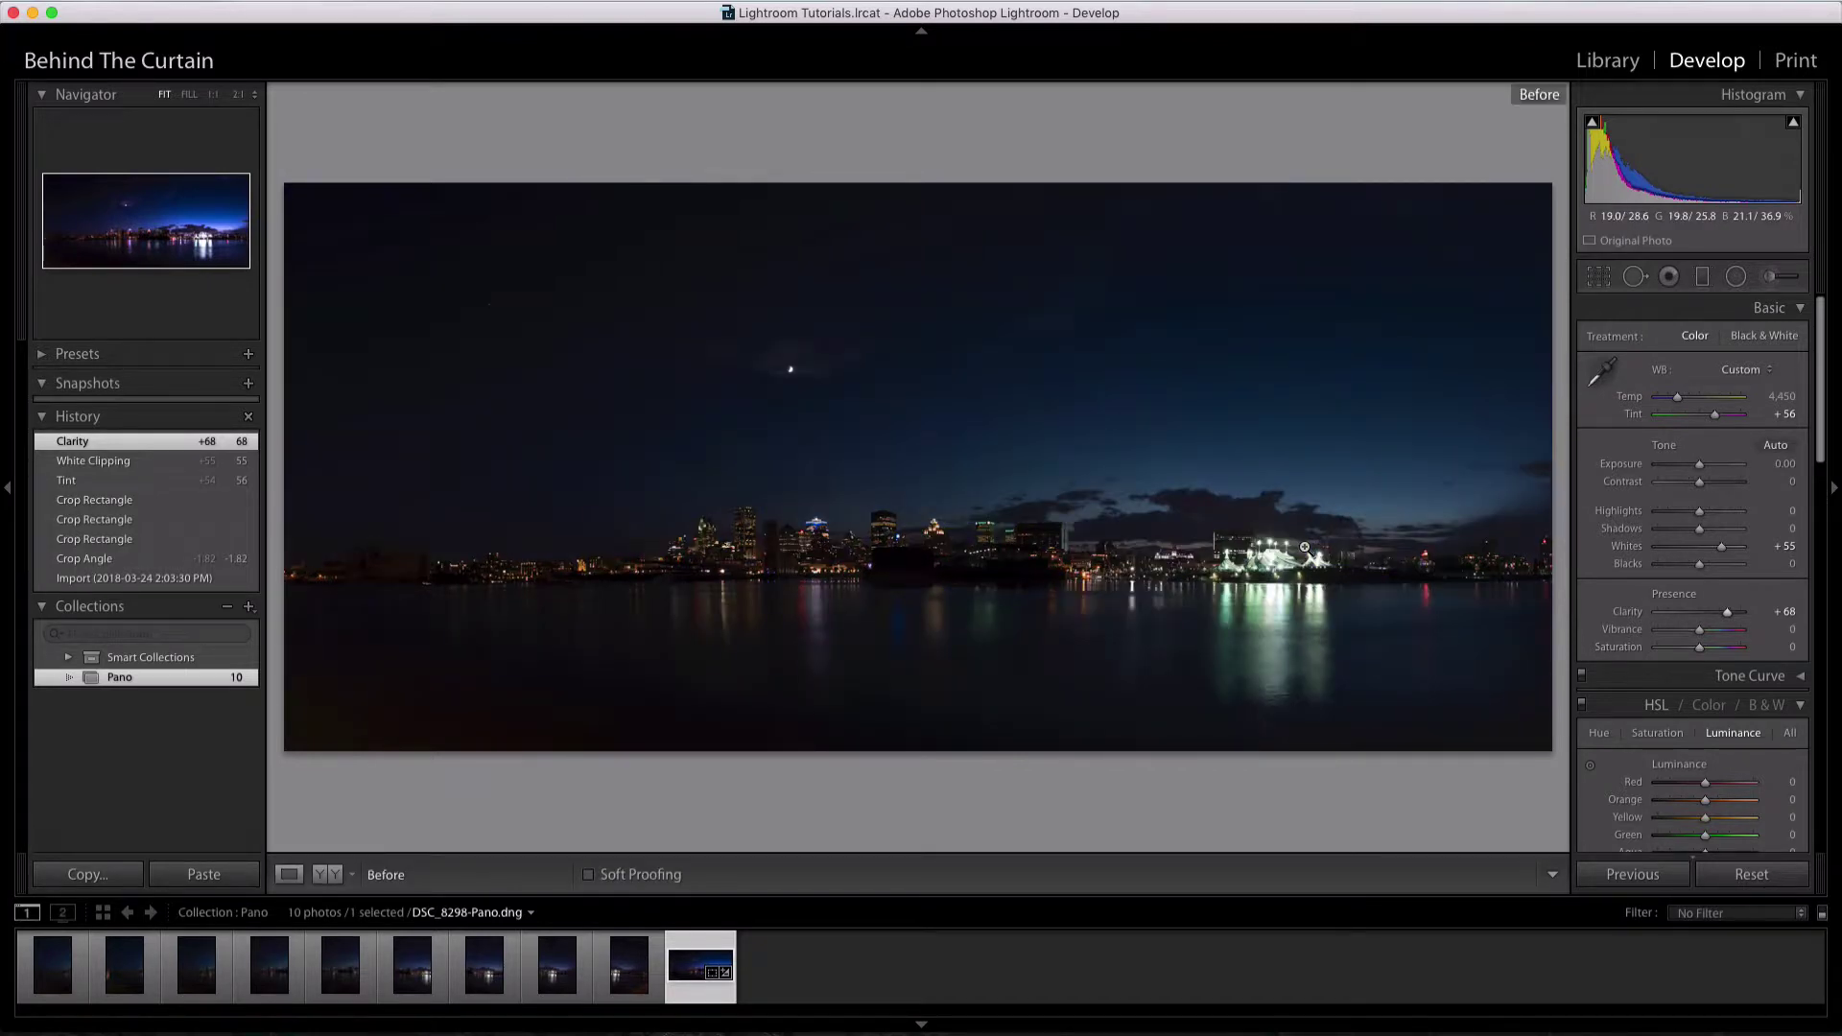
key("backslash")
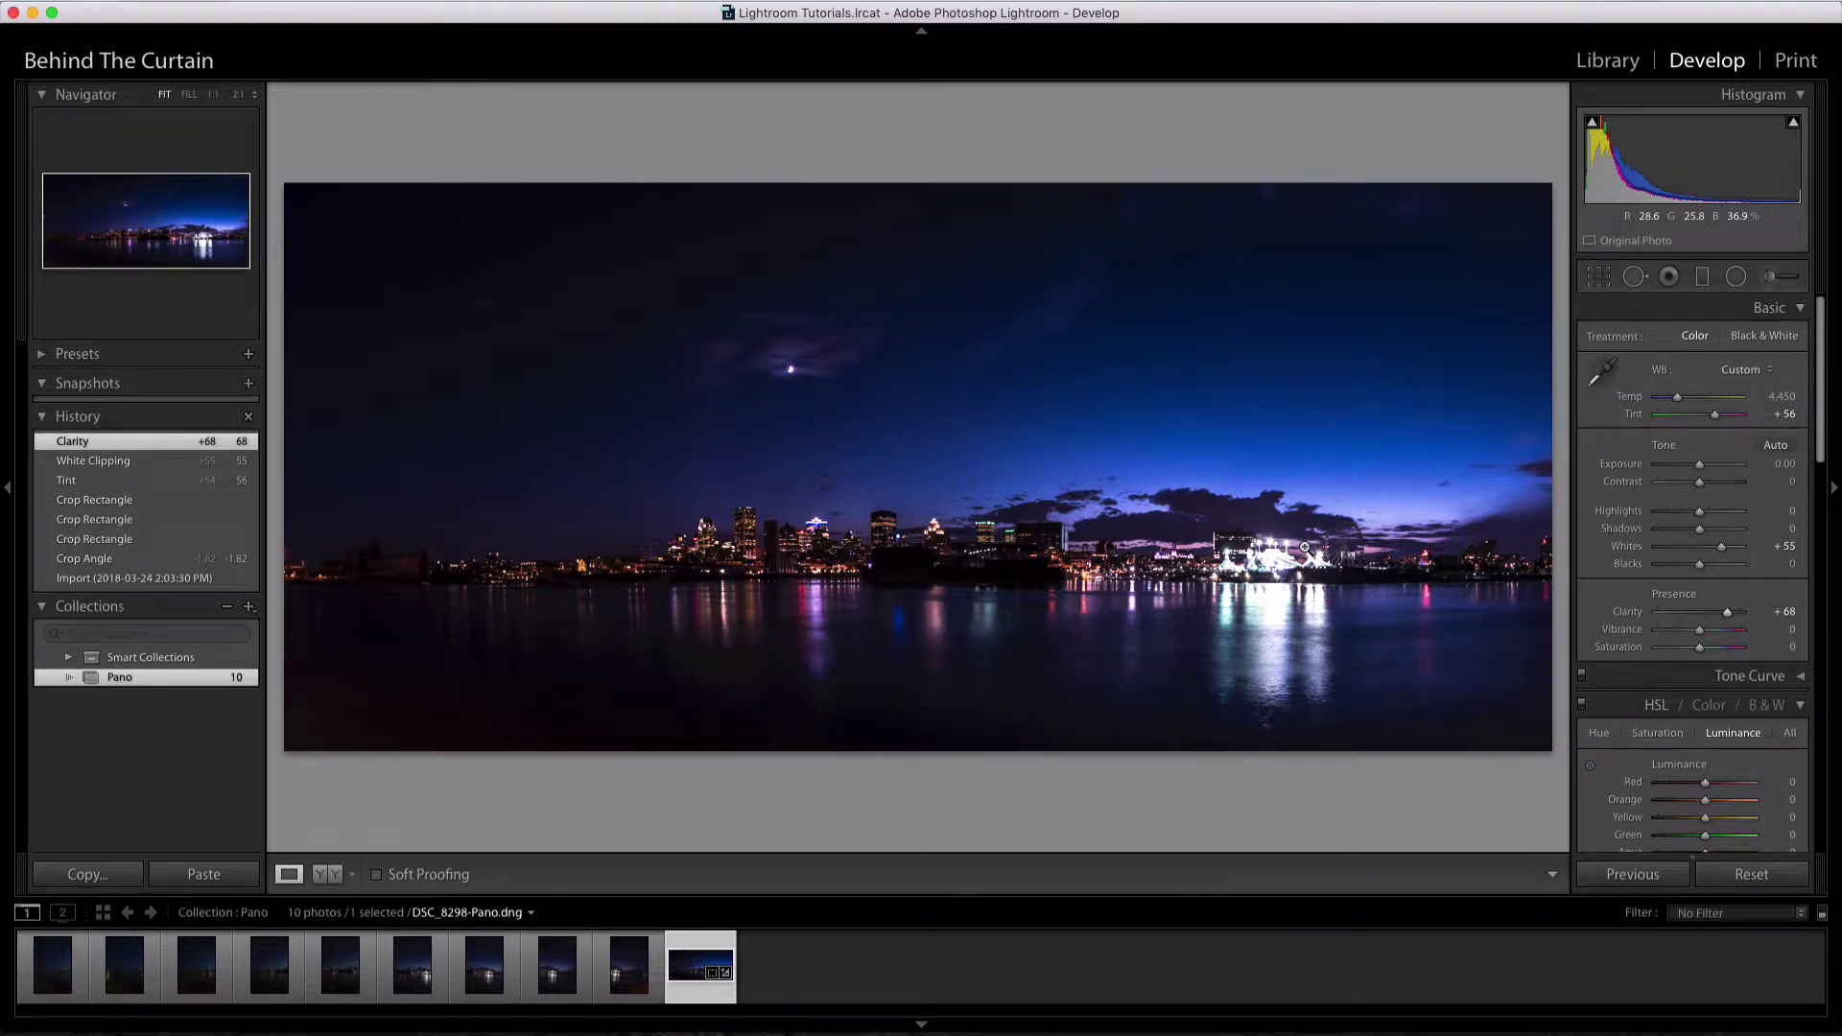
key("backslash")
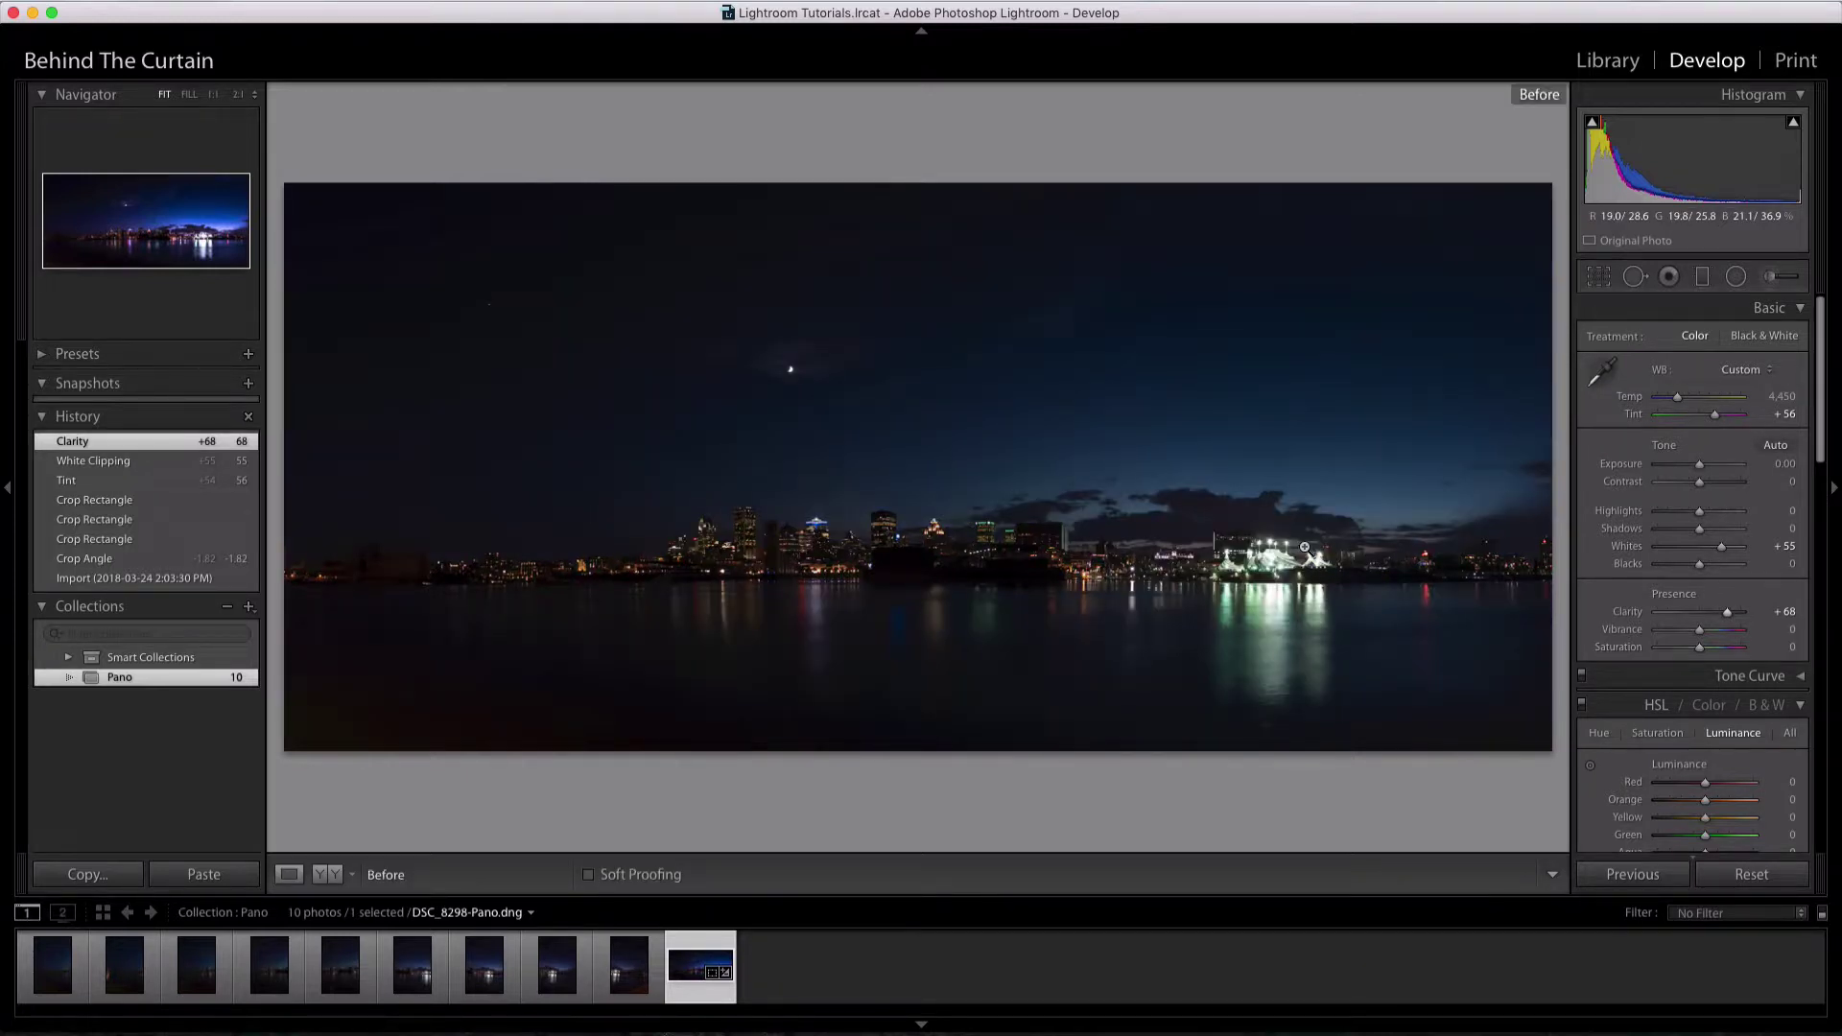
key("backslash")
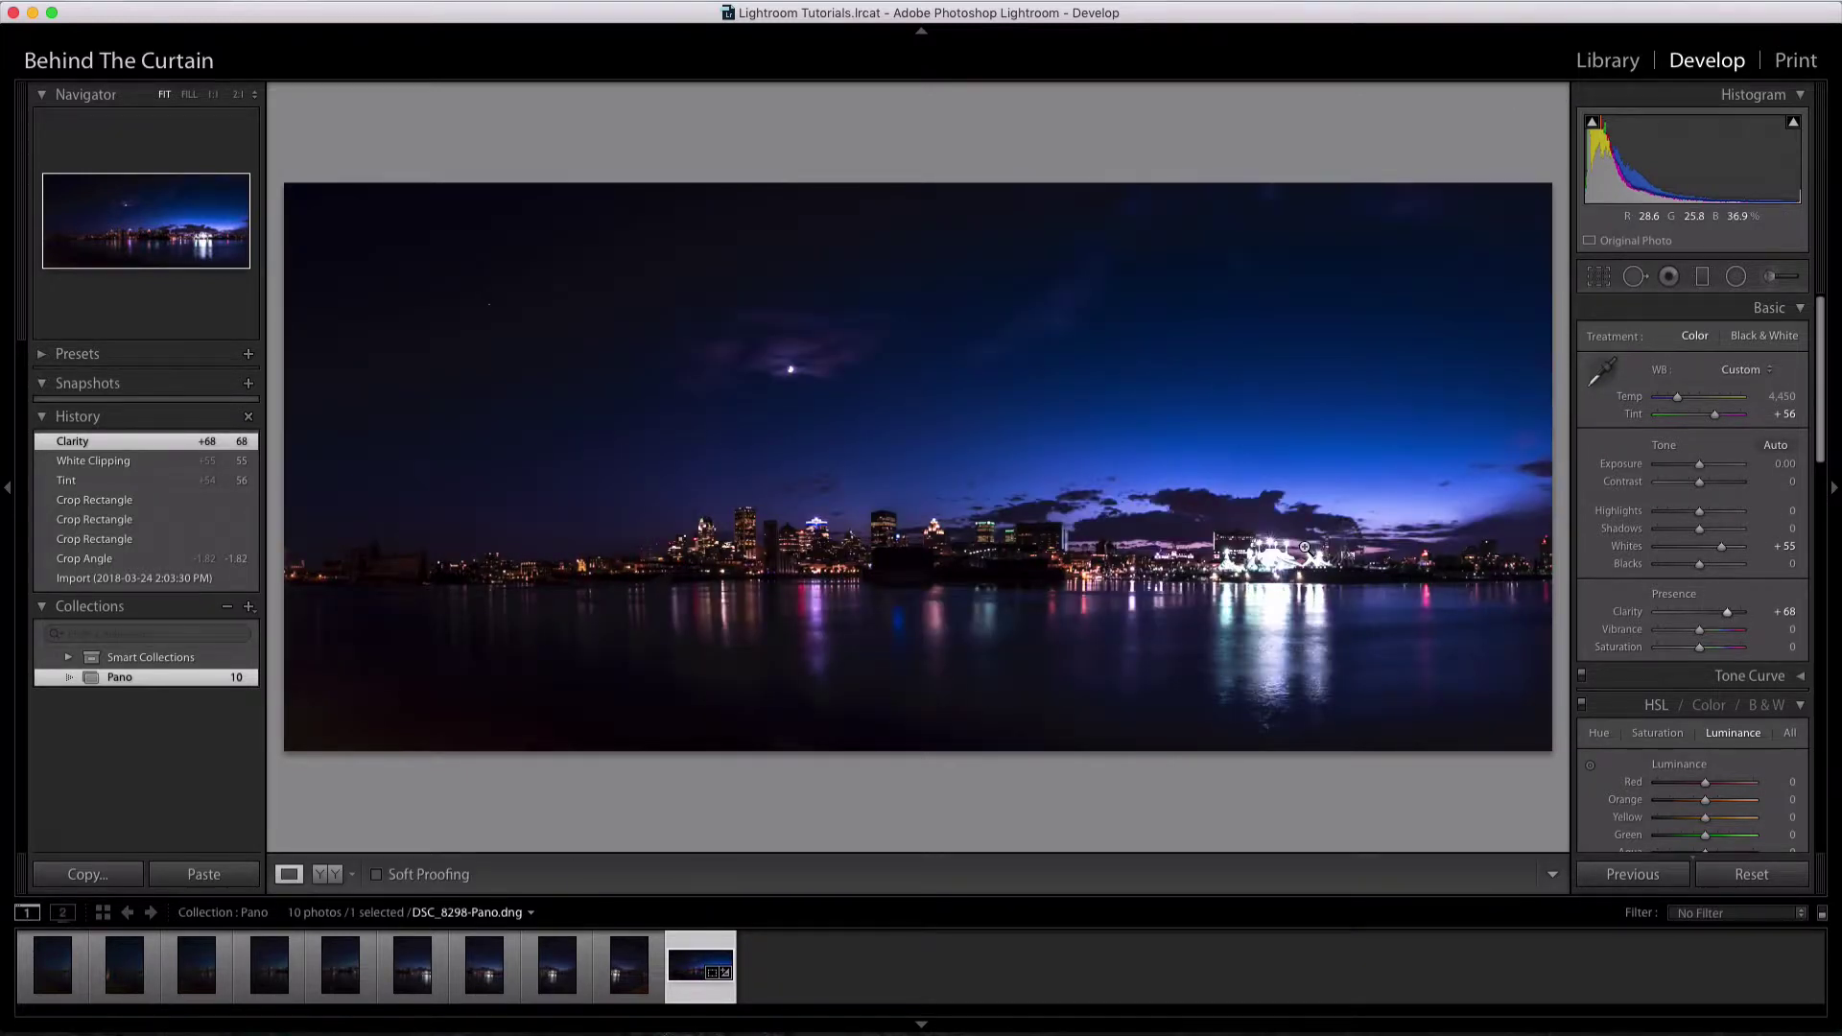
Lower the Highlights to -61 to recover the bright striped tents and their reflections in the water
left_click(1242, 590)
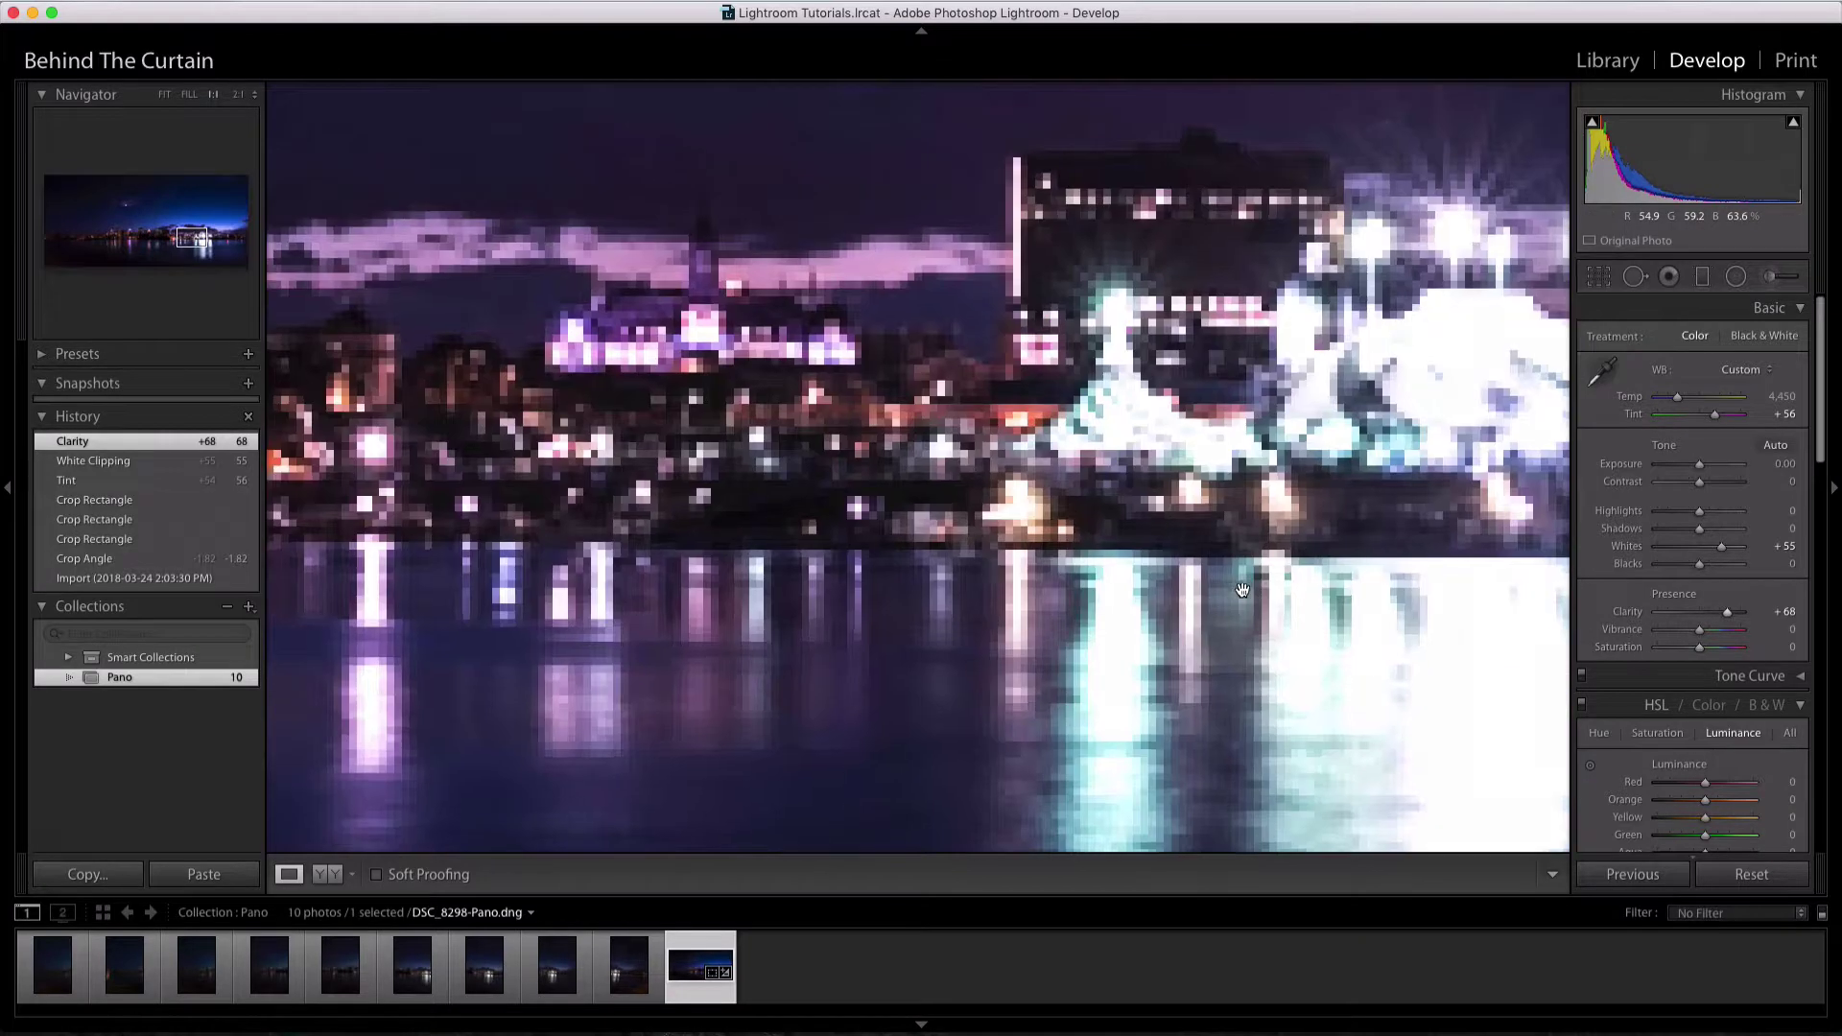
left_click_drag(1338, 662, 797, 473)
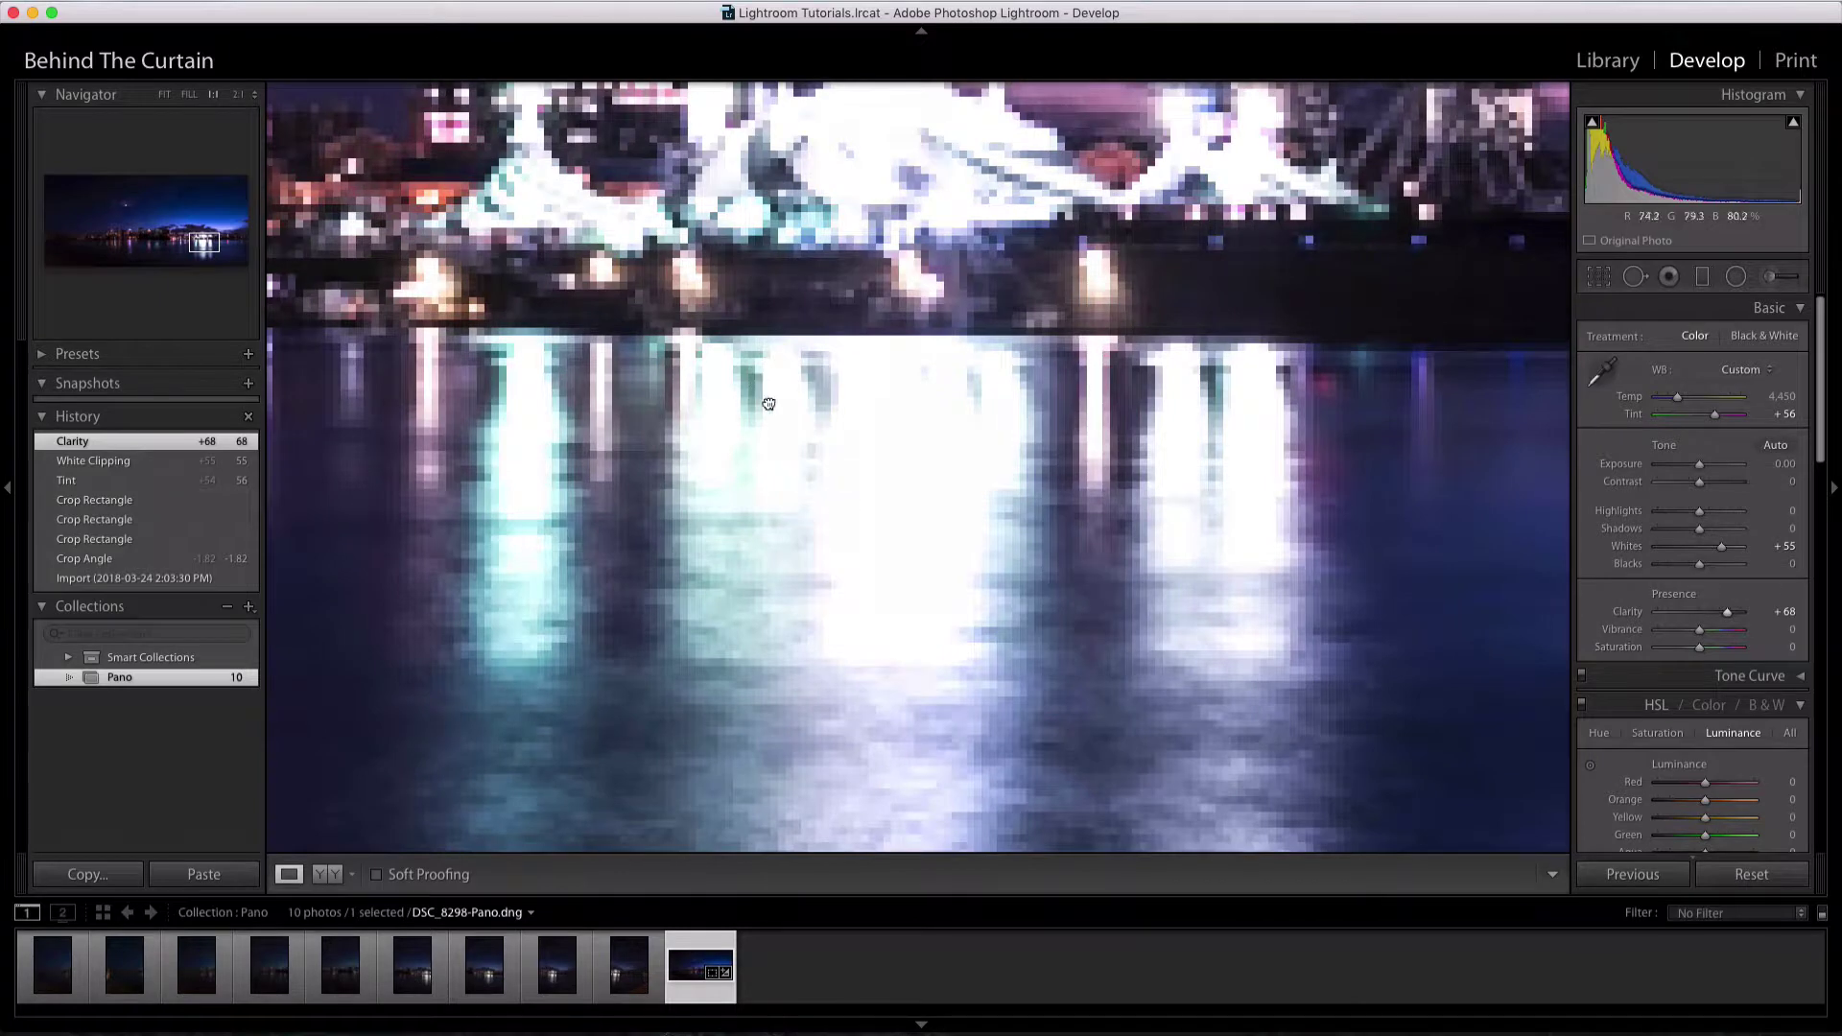
left_click_drag(768, 404, 933, 592)
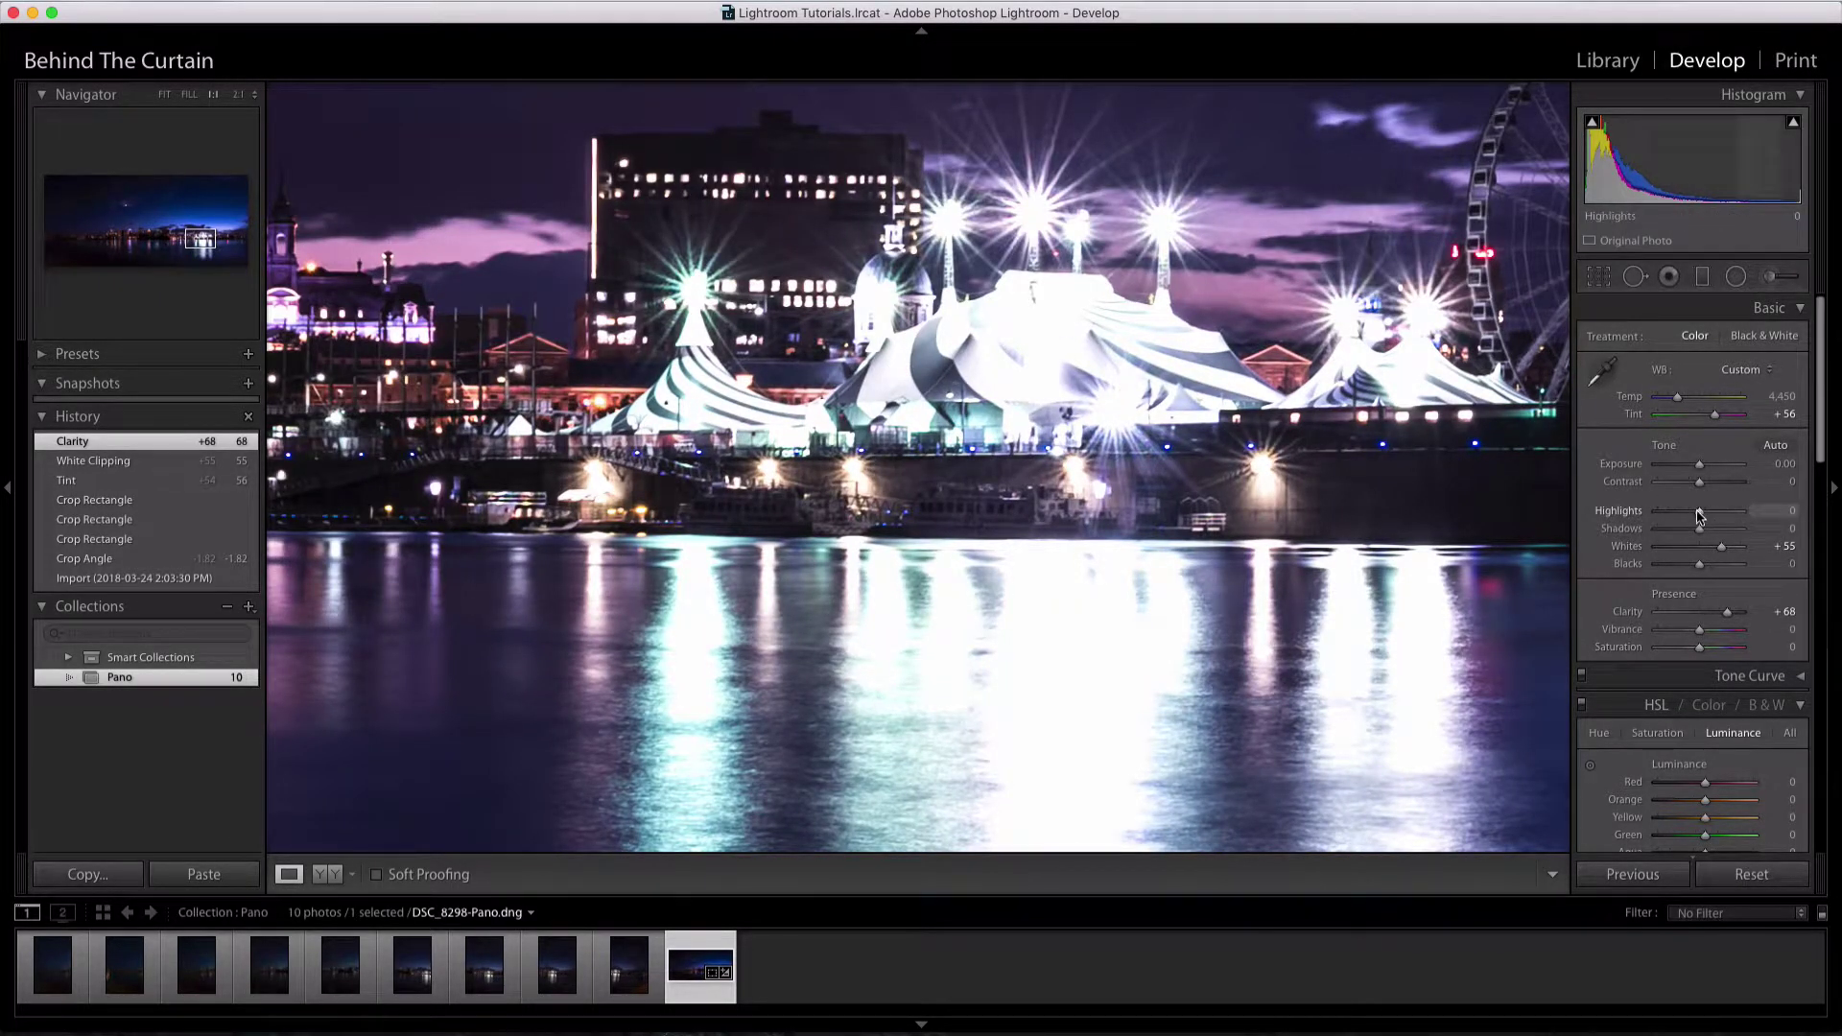
left_click_drag(1699, 513, 1675, 514)
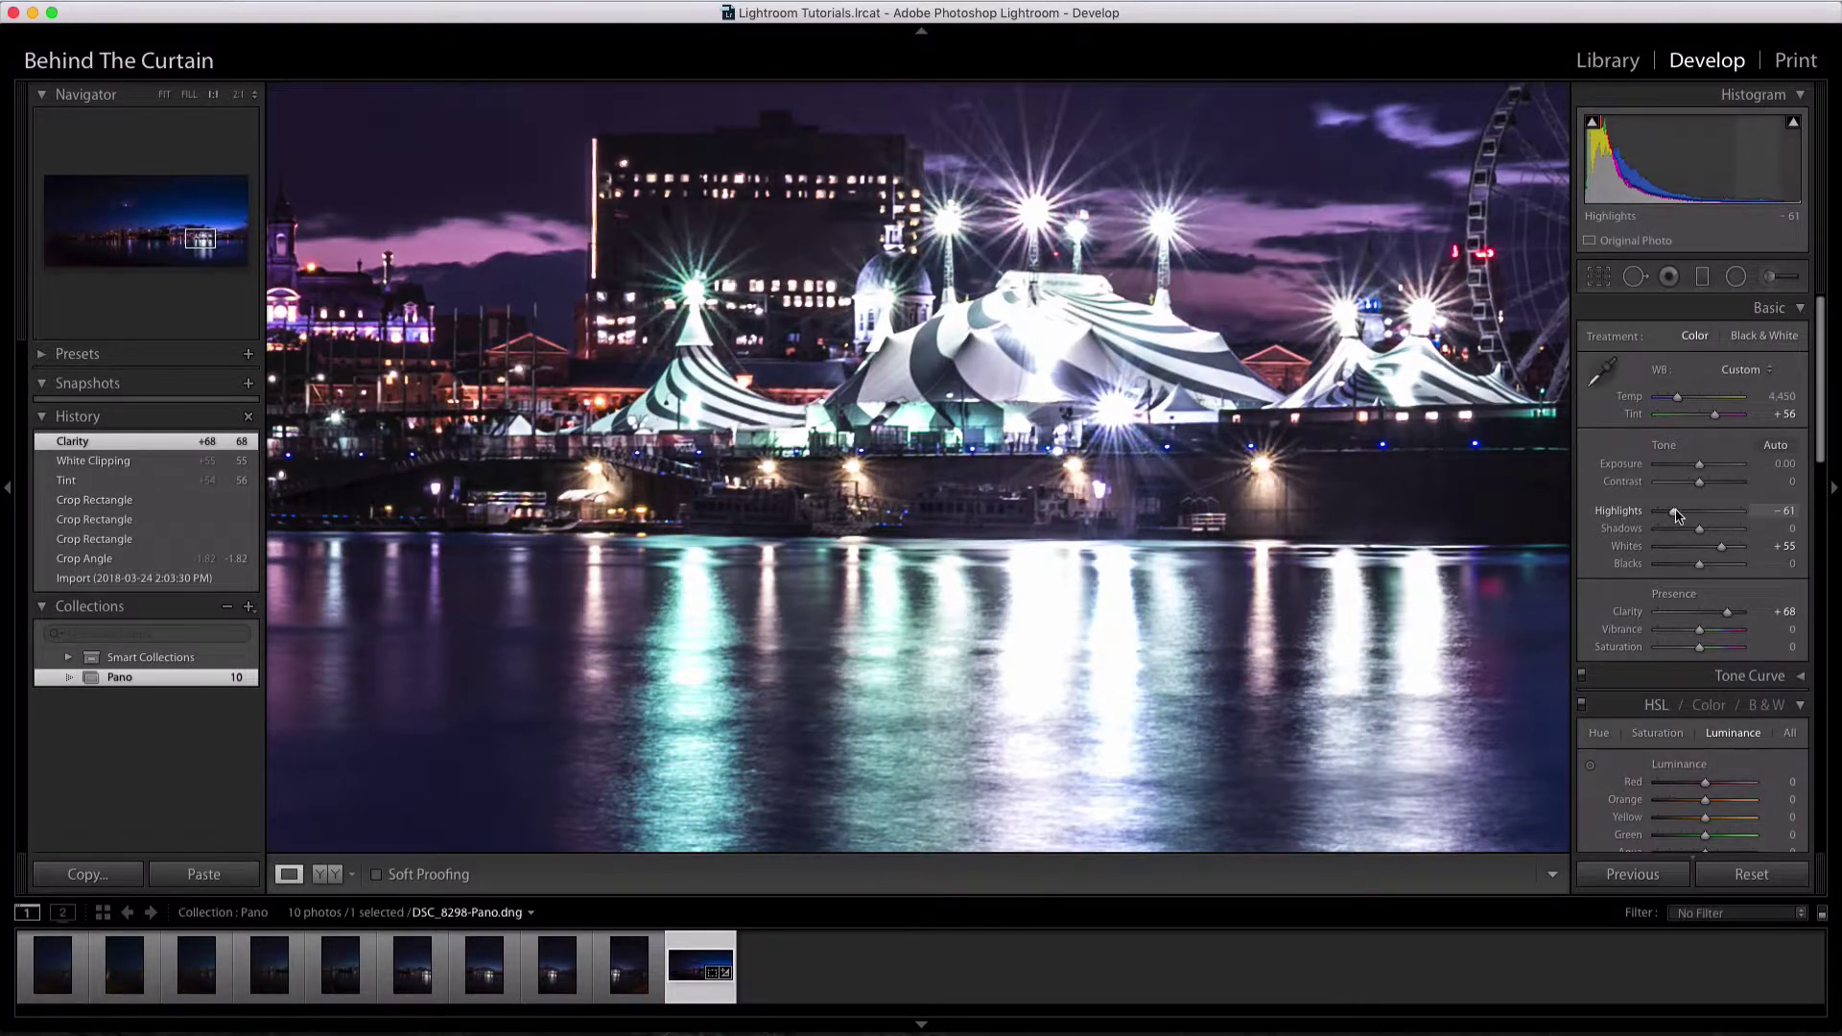
left_click(948, 440)
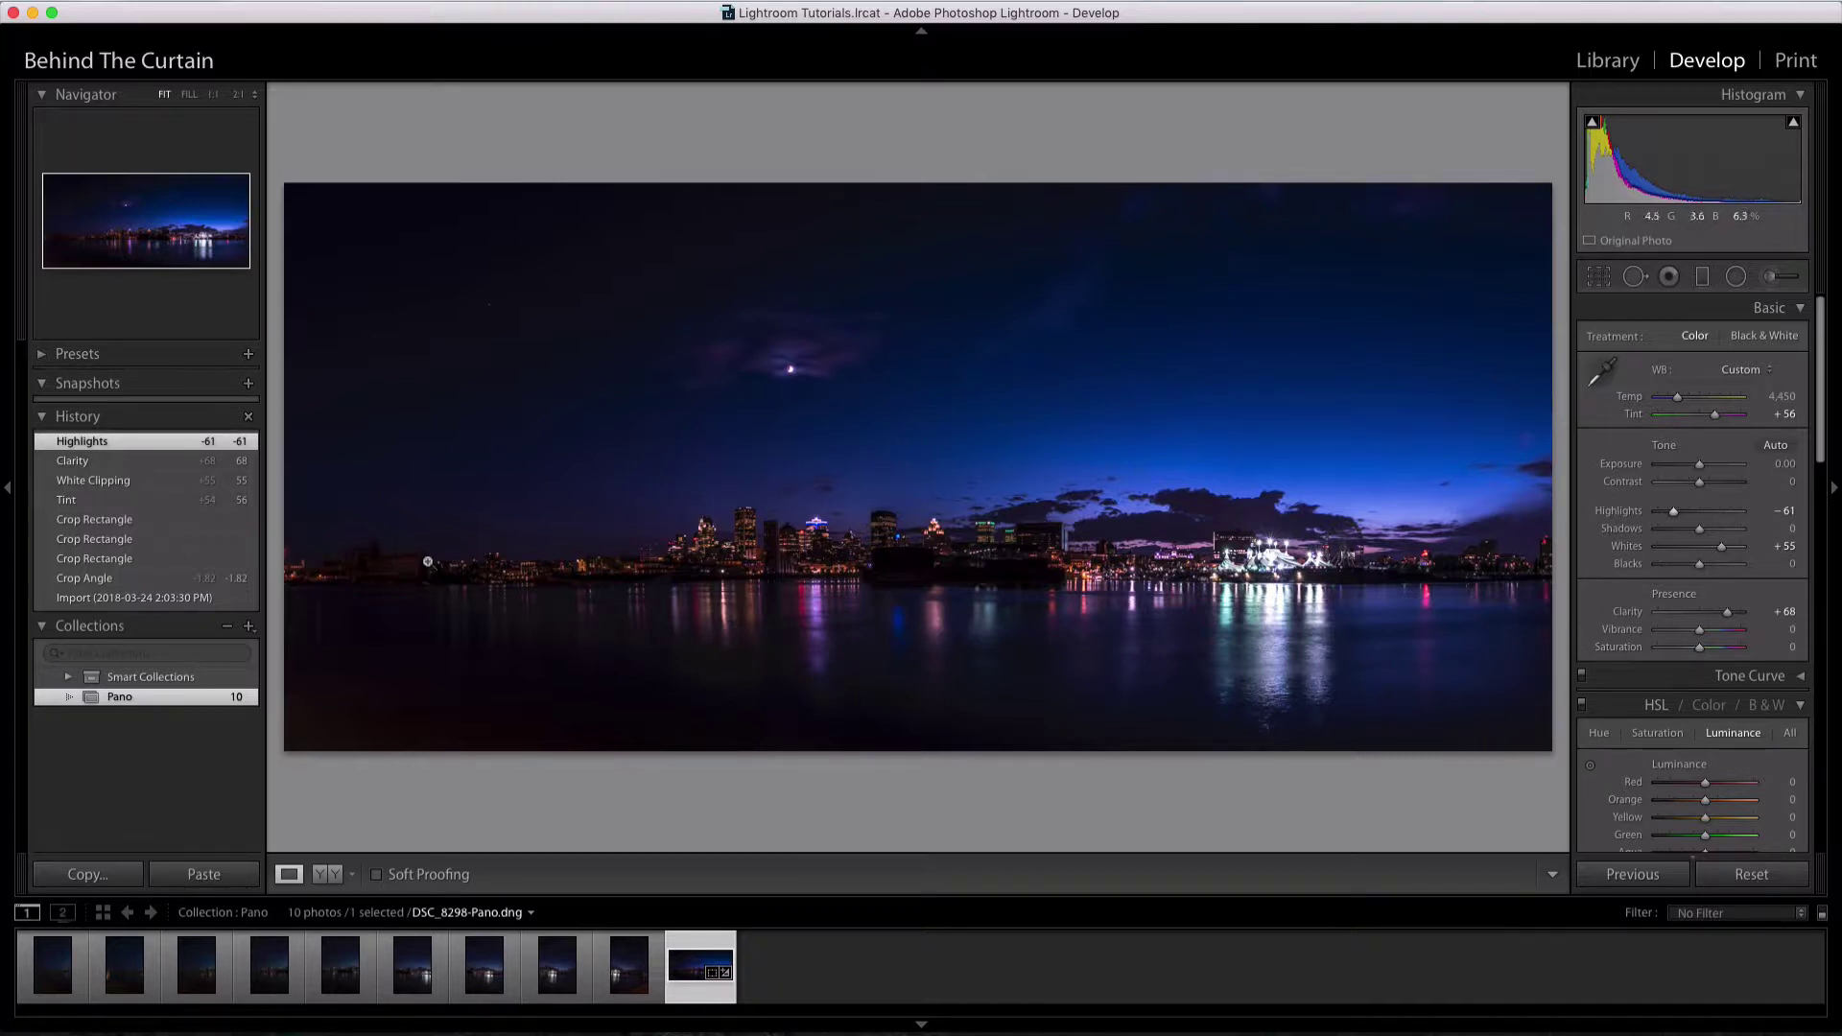
Inspect the panorama's dark lower-left corner, start the Adjustment Brush and reset all its effect settings to zero
left_click(325, 708)
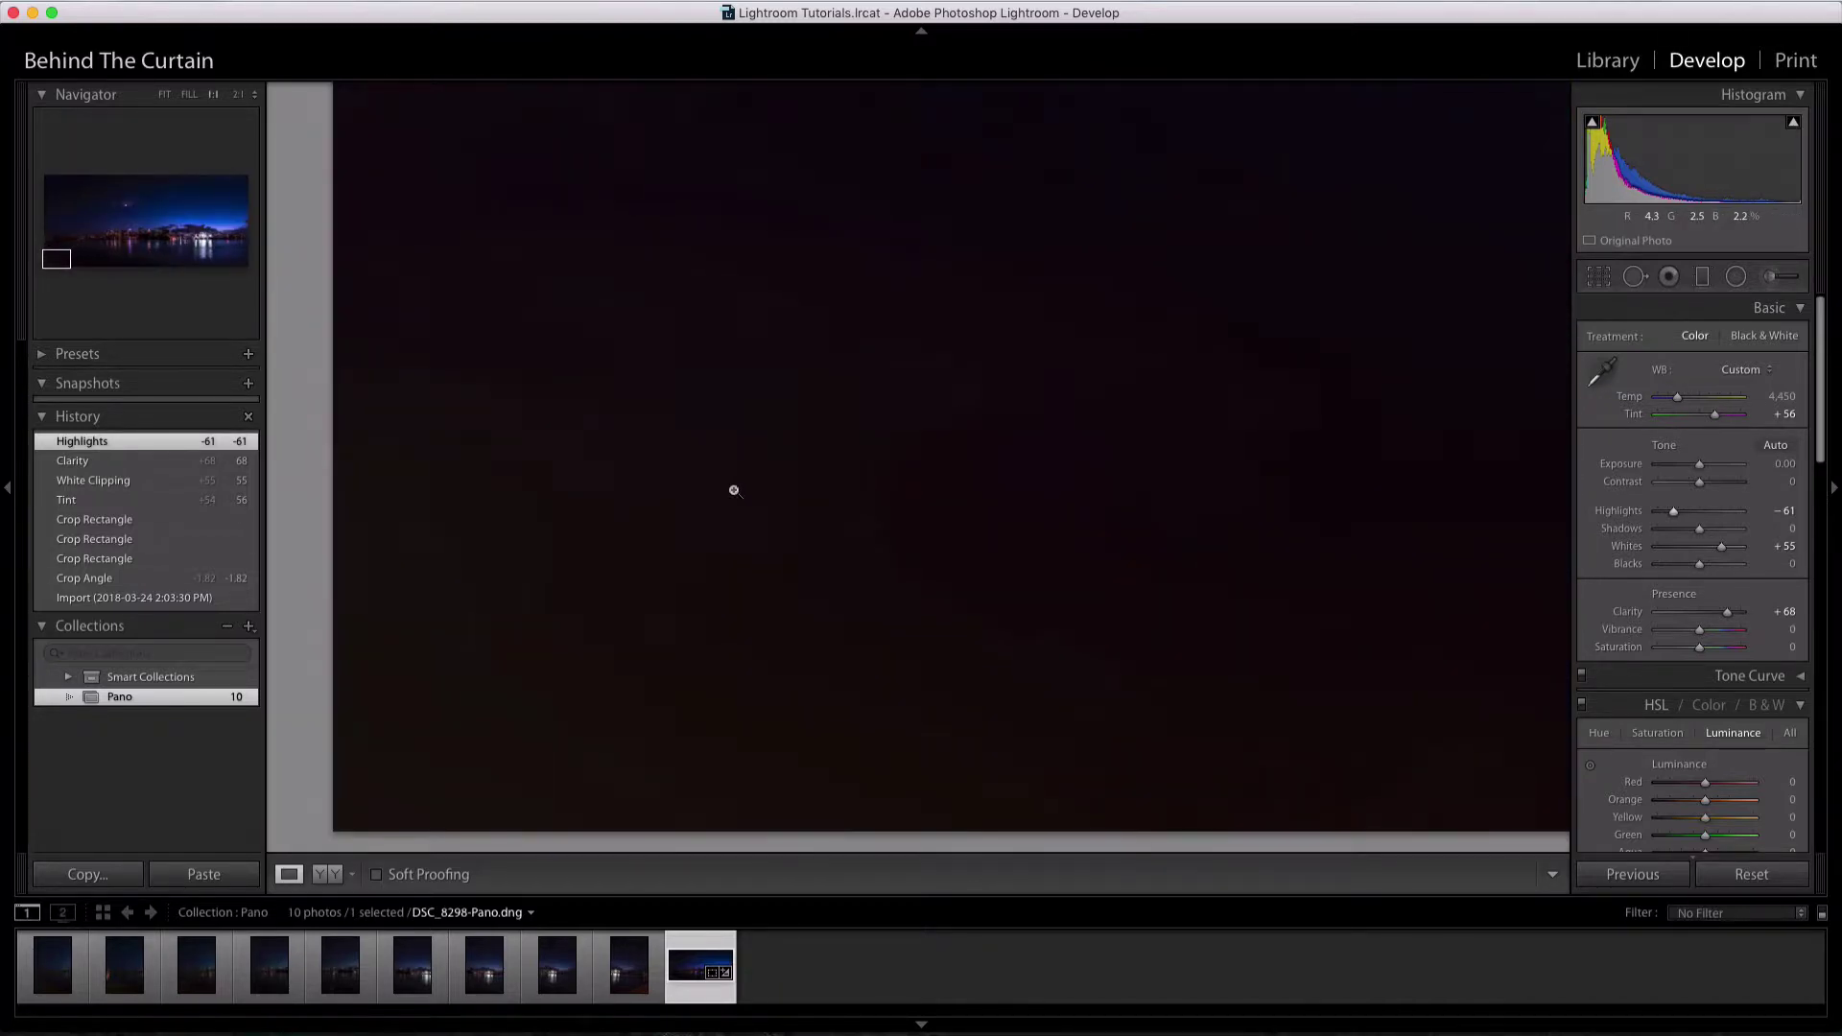
left_click(734, 491)
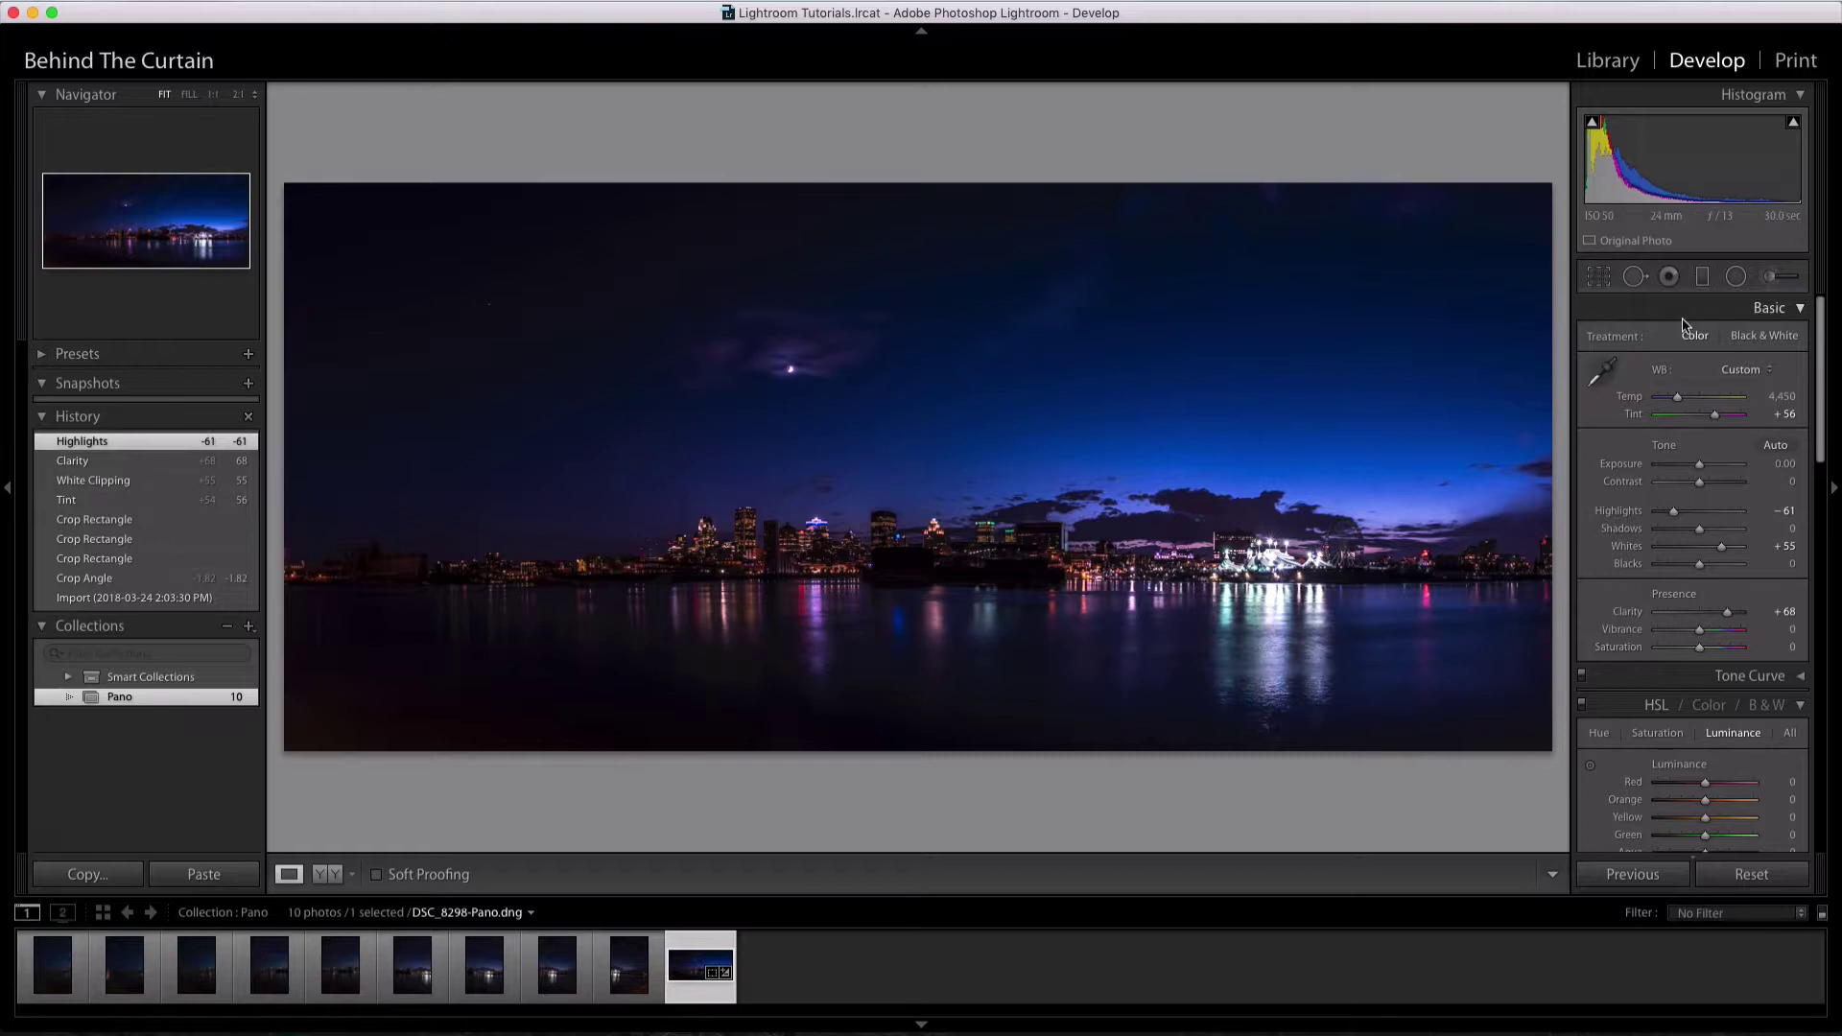
left_click(1772, 278)
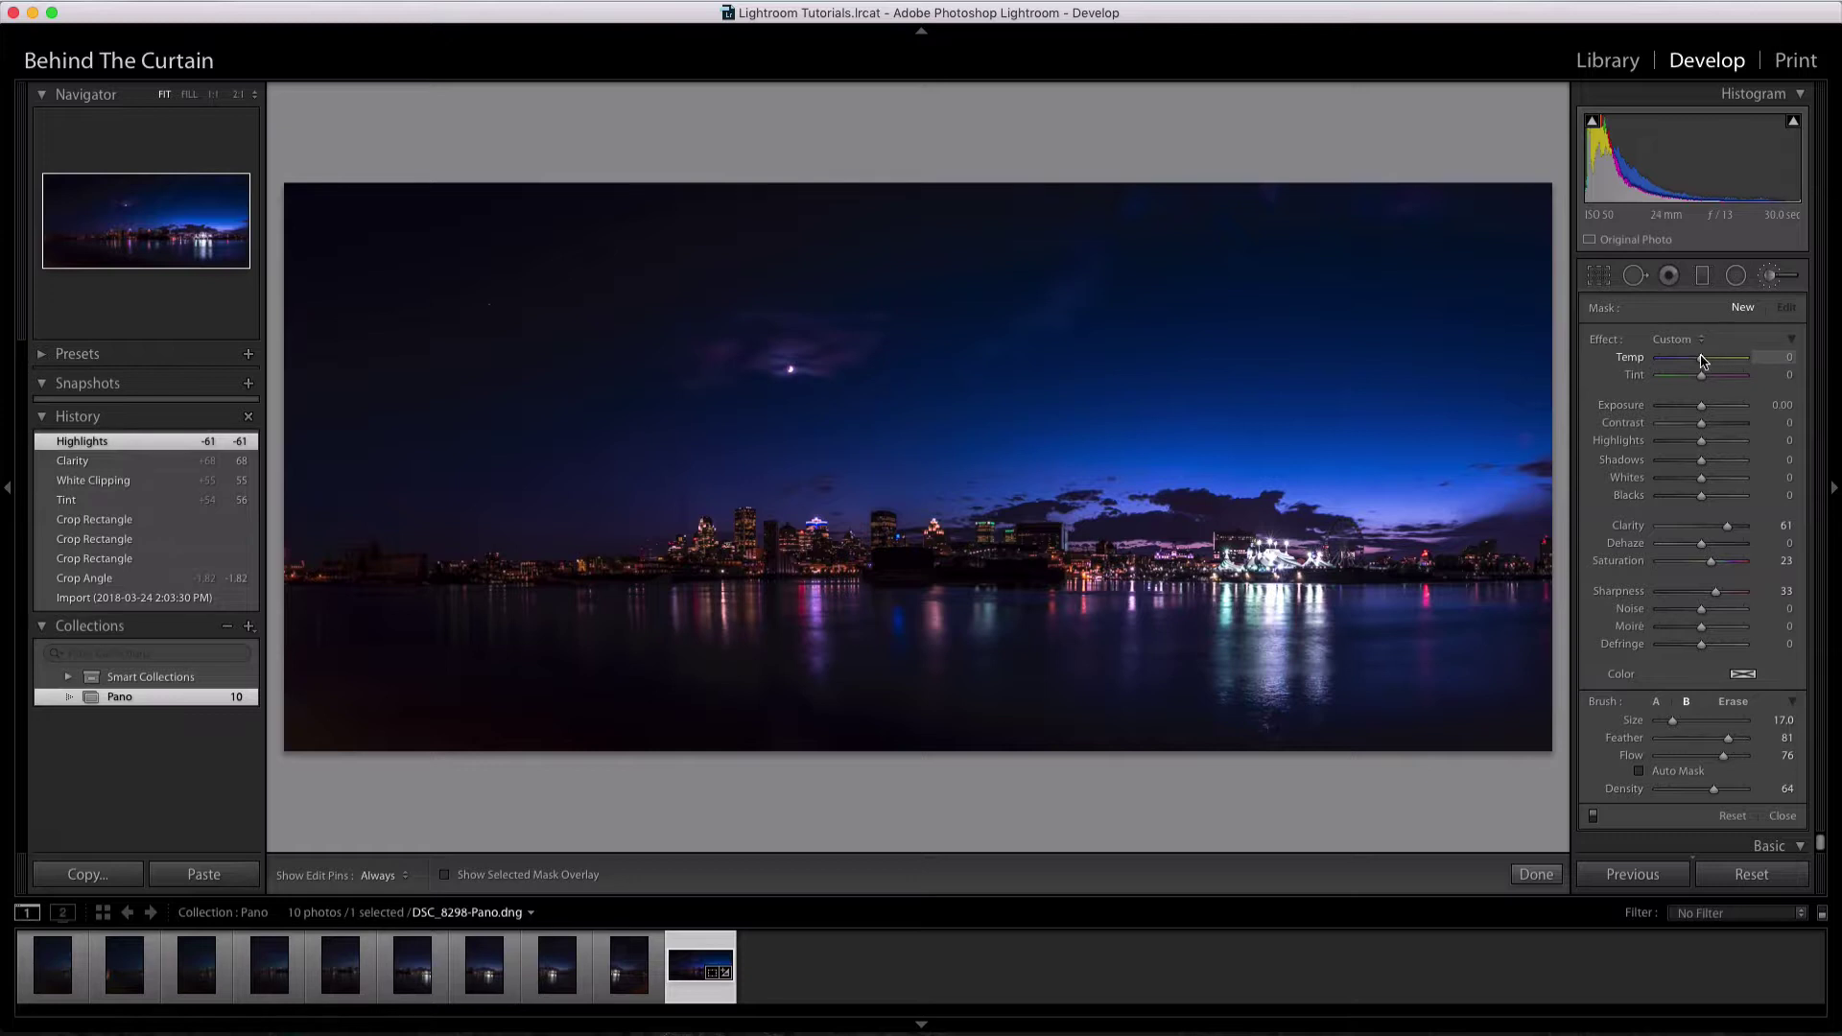
left_click_drag(1699, 361, 1678, 361)
double_click(1604, 338)
left_click(1768, 280)
left_click(1768, 280)
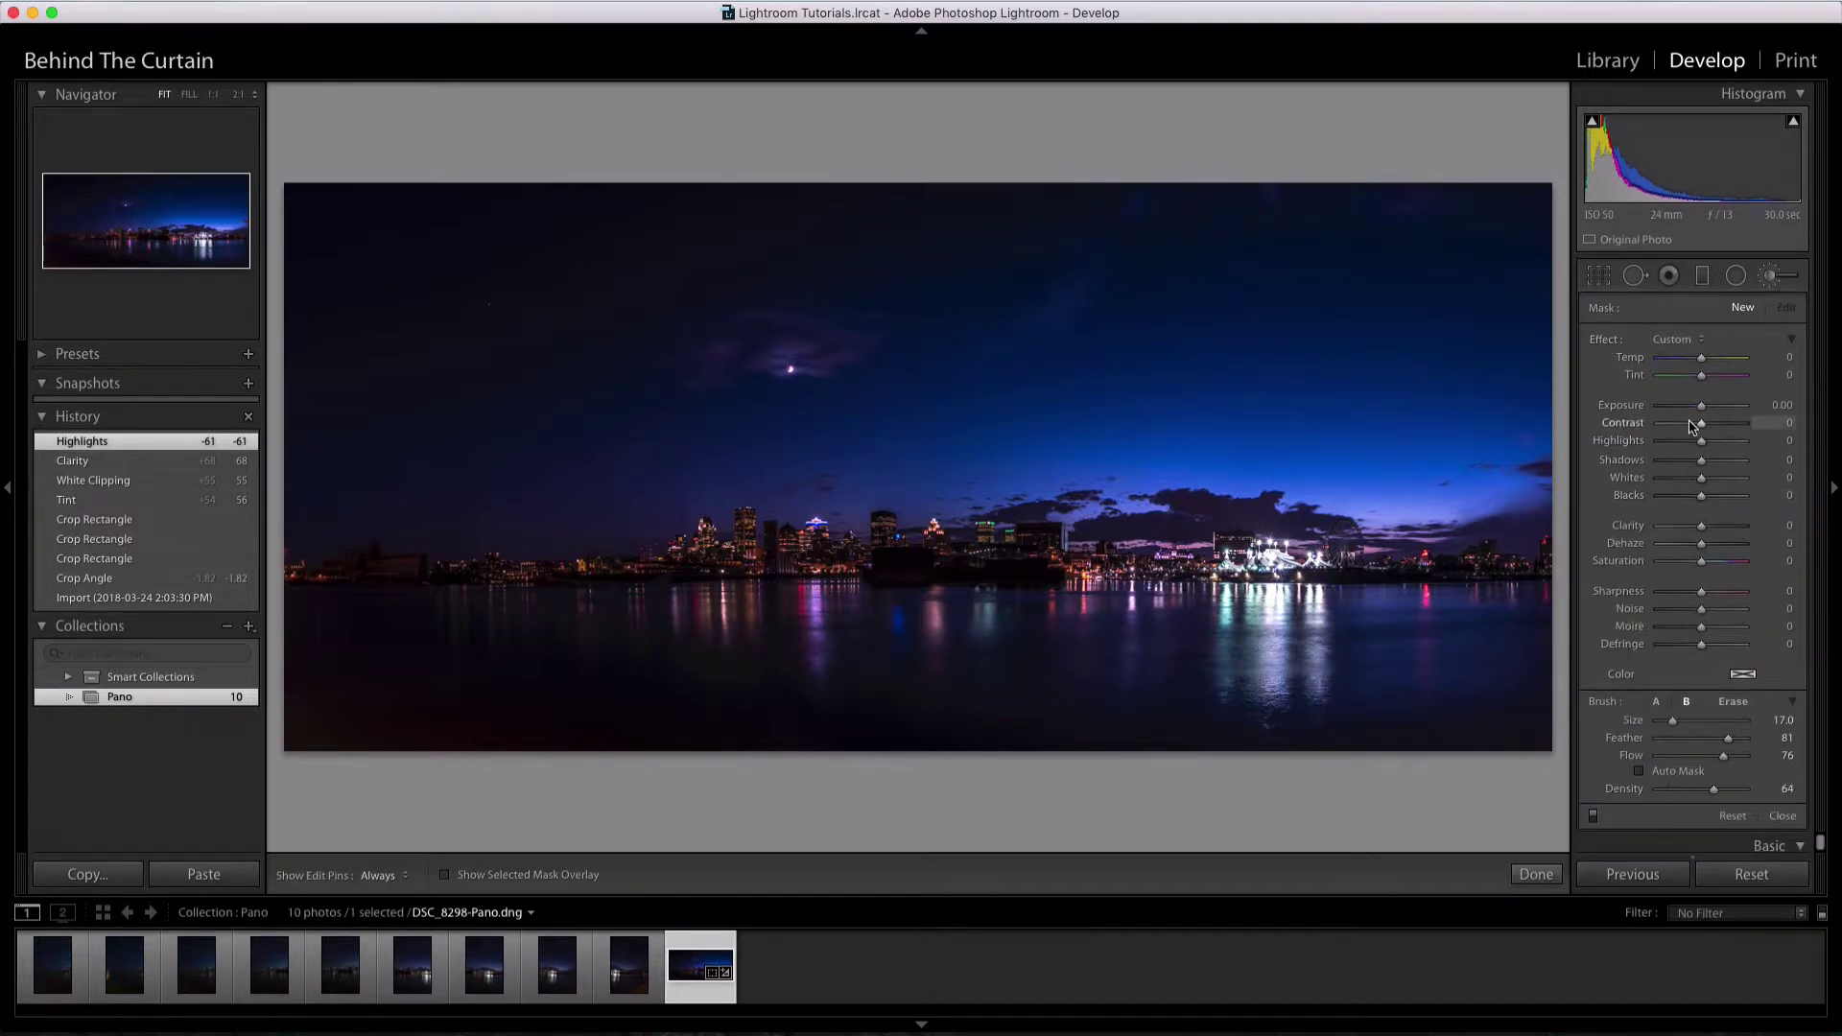
Set the brush's Temp to -55 and paint over the dark water and sky in the left half of the panorama
left_click_drag(1701, 361, 1680, 365)
key("h")
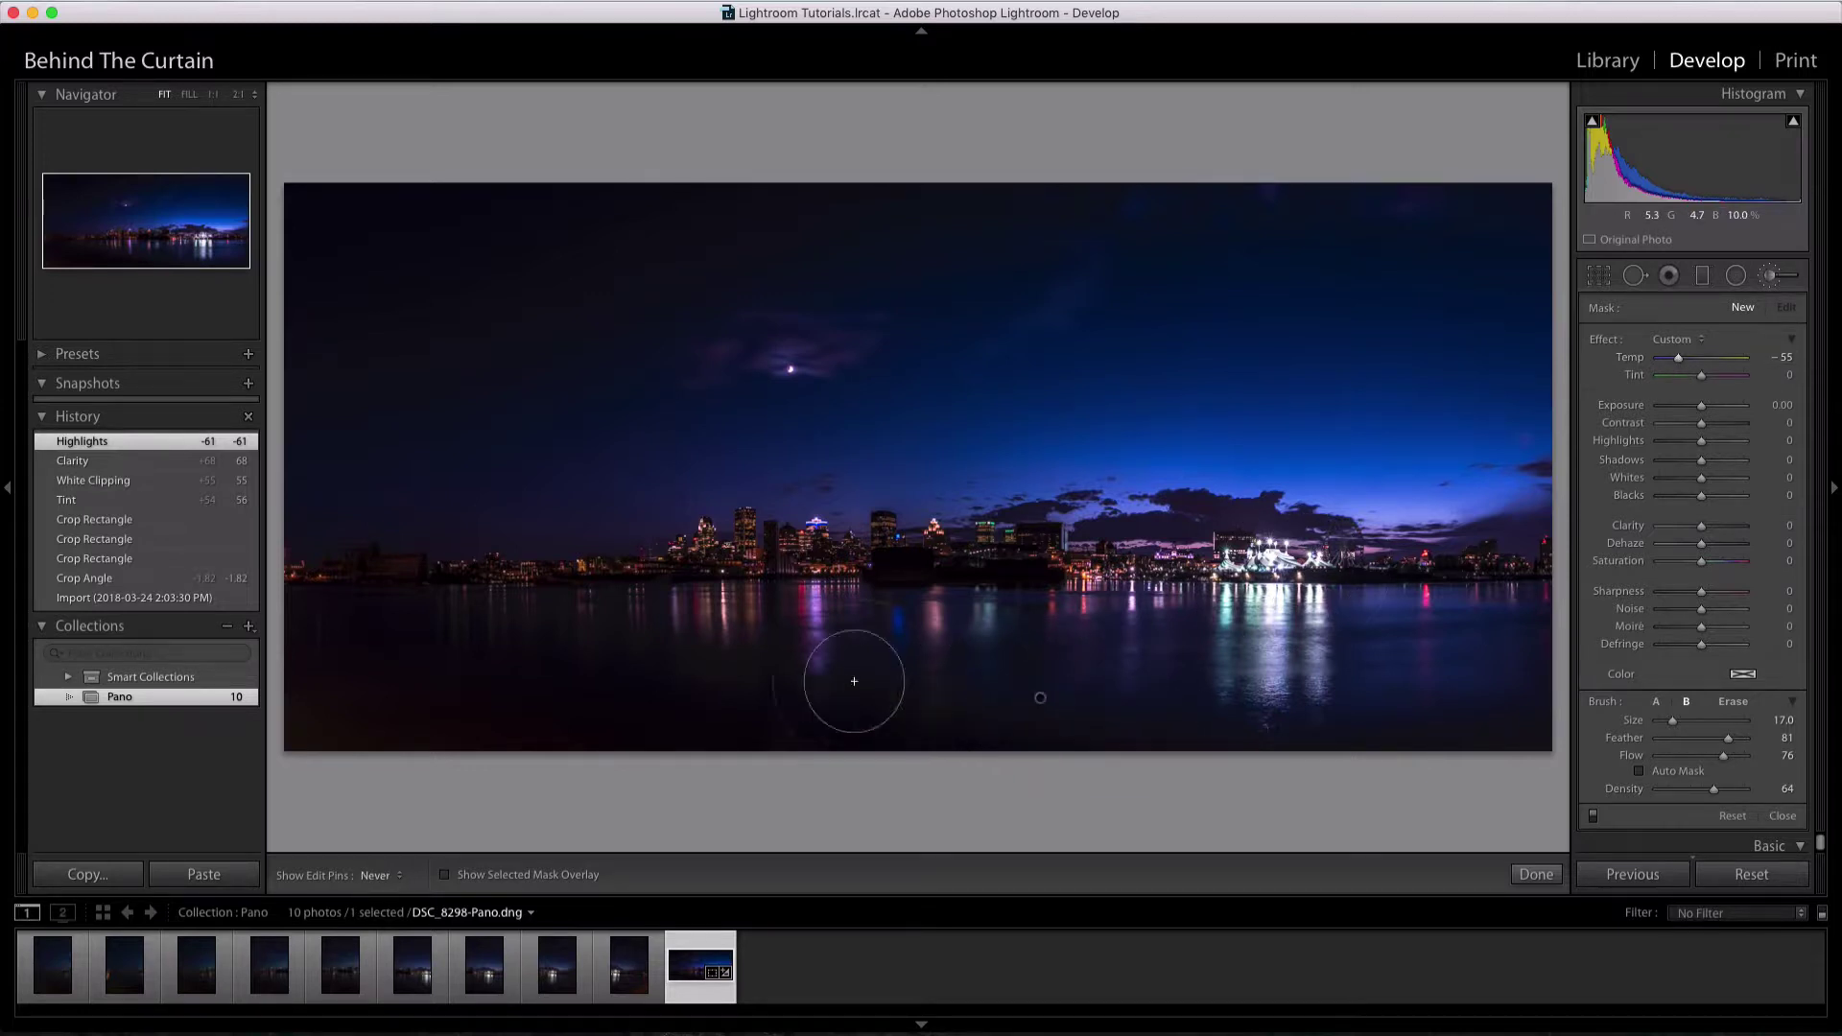
left_click_drag(650, 678, 658, 682)
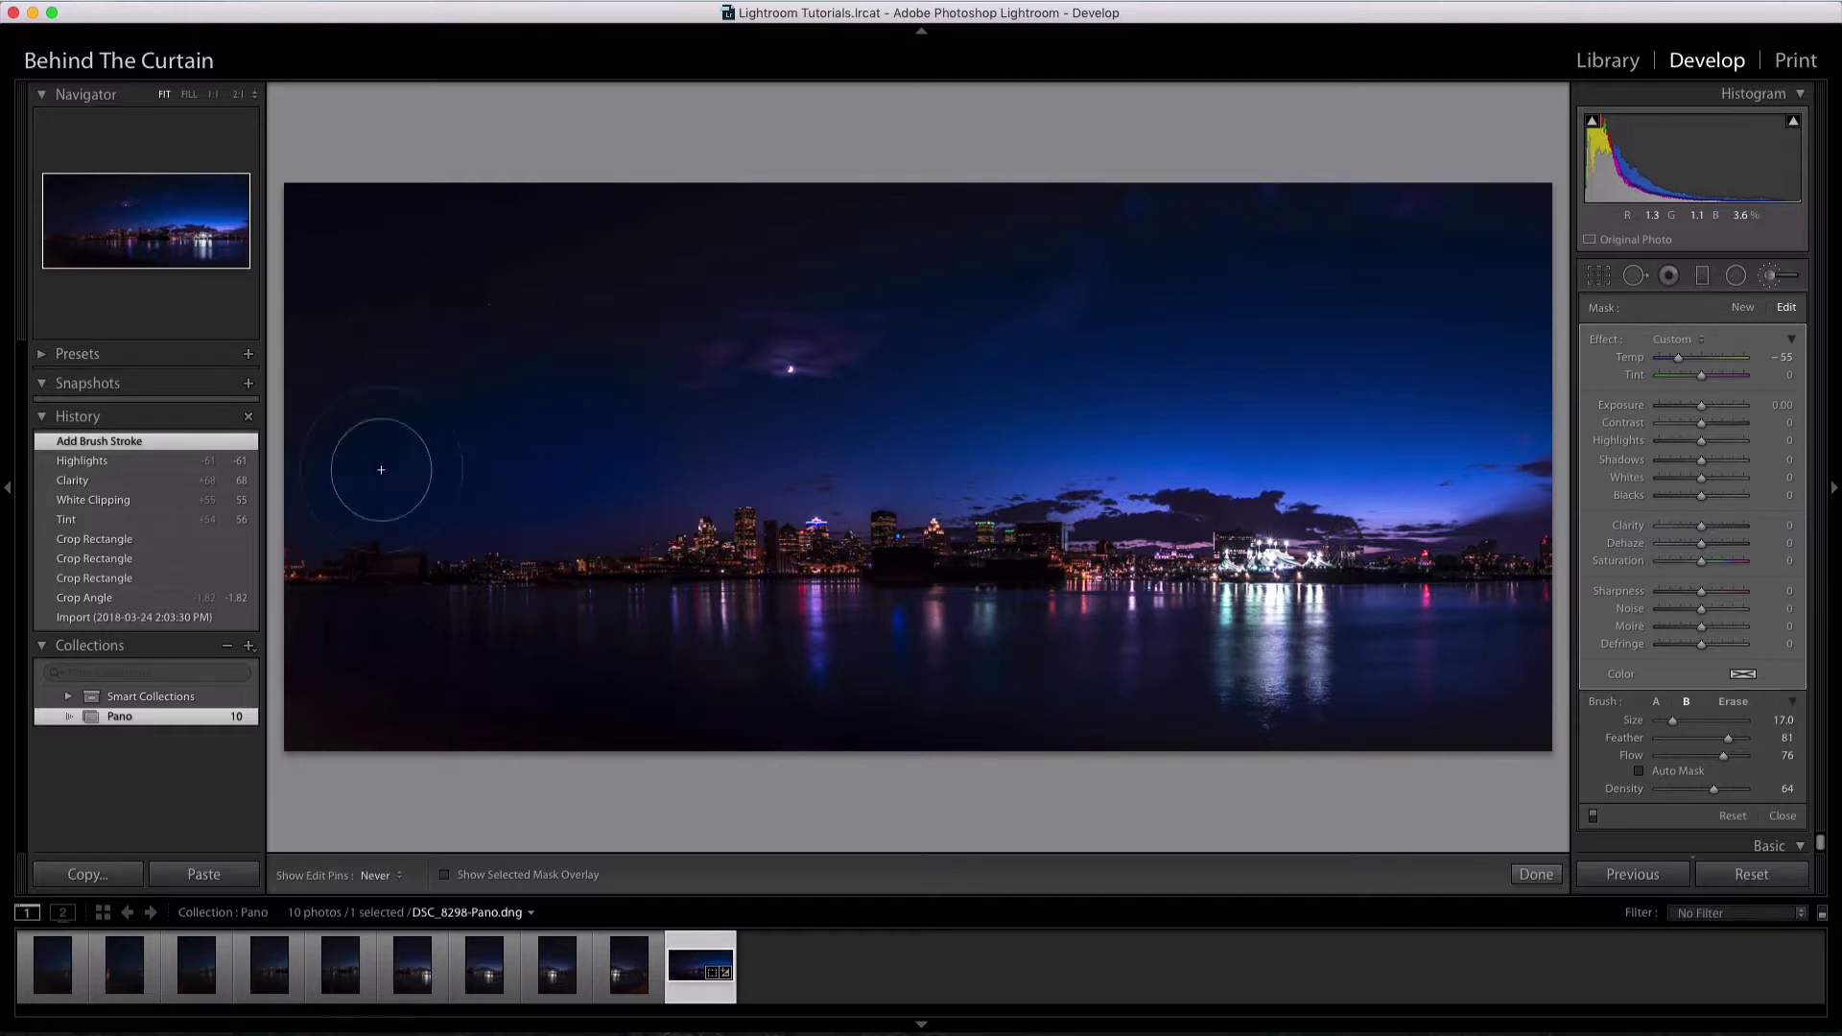
left_click_drag(719, 624, 797, 432)
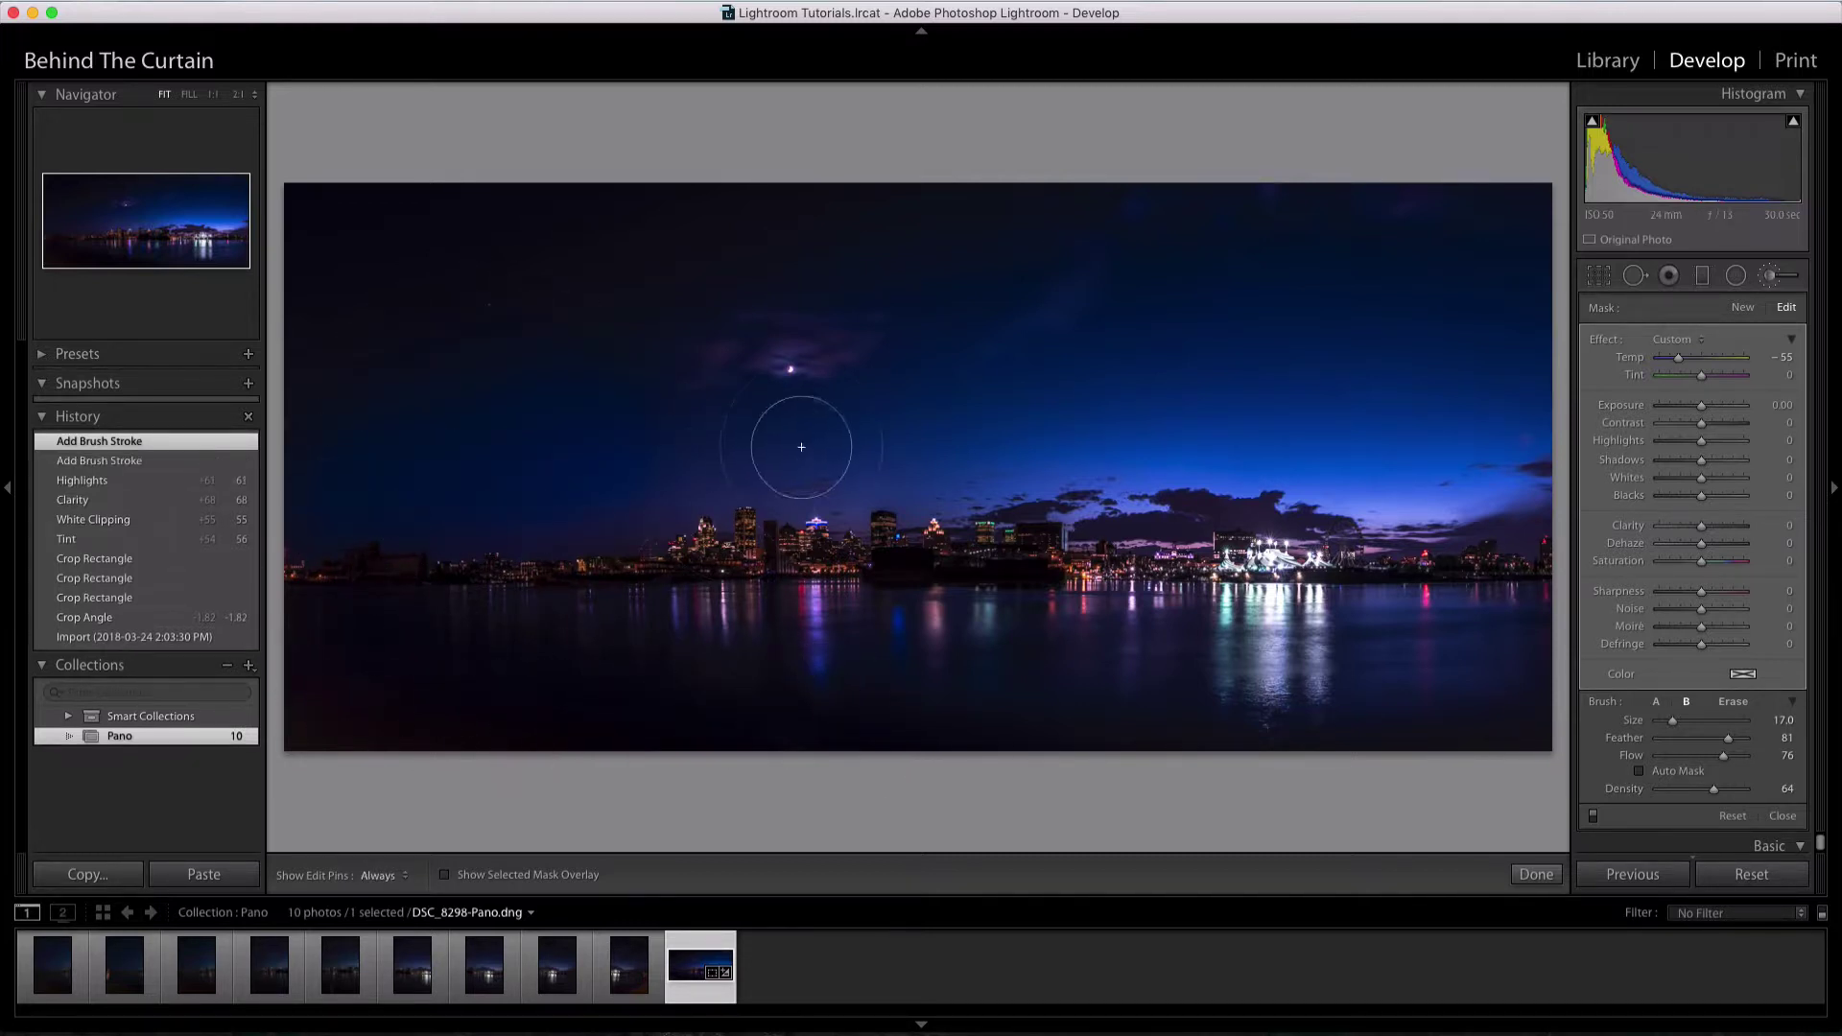
Extend the Temp -55 brush adjustment over the remaining dark sky and across the full width of the water
mouse_move(465, 569)
left_mouse_down()
mouse_move(831, 423)
mouse_move(729, 384)
left_mouse_up()
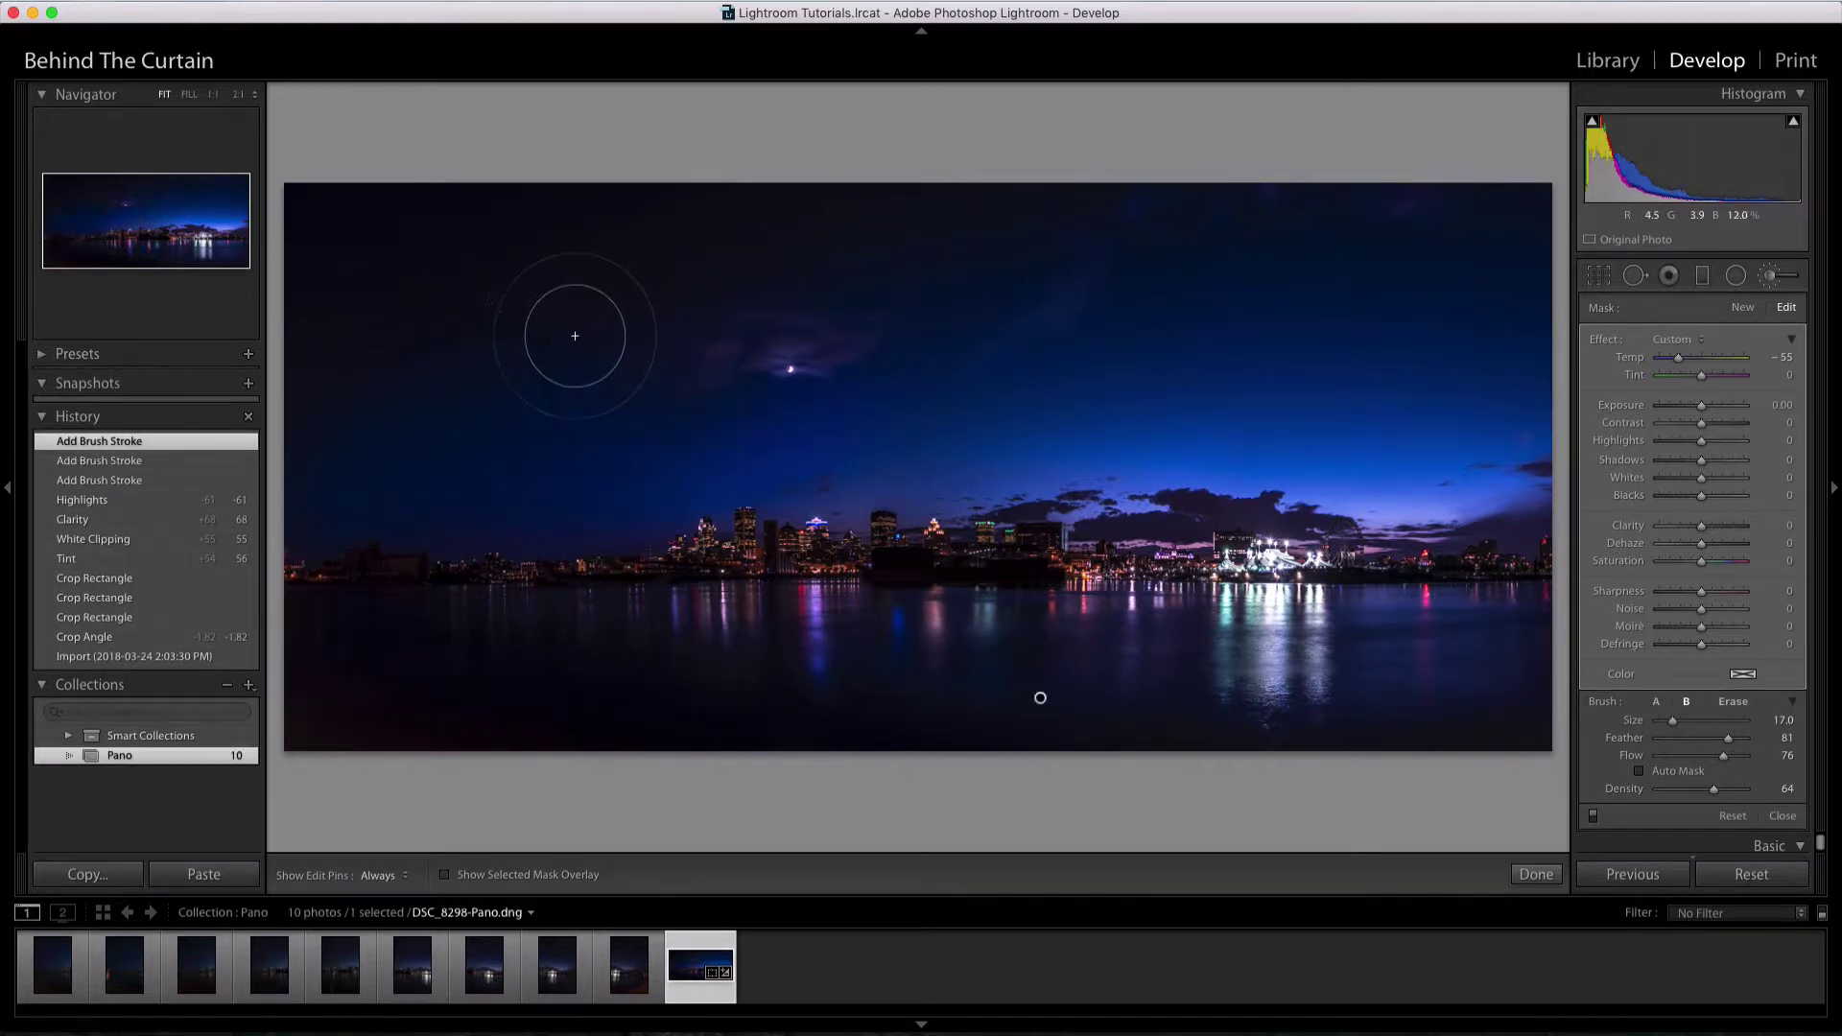
left_click_drag(771, 663, 878, 691)
left_click_drag(877, 691, 550, 715)
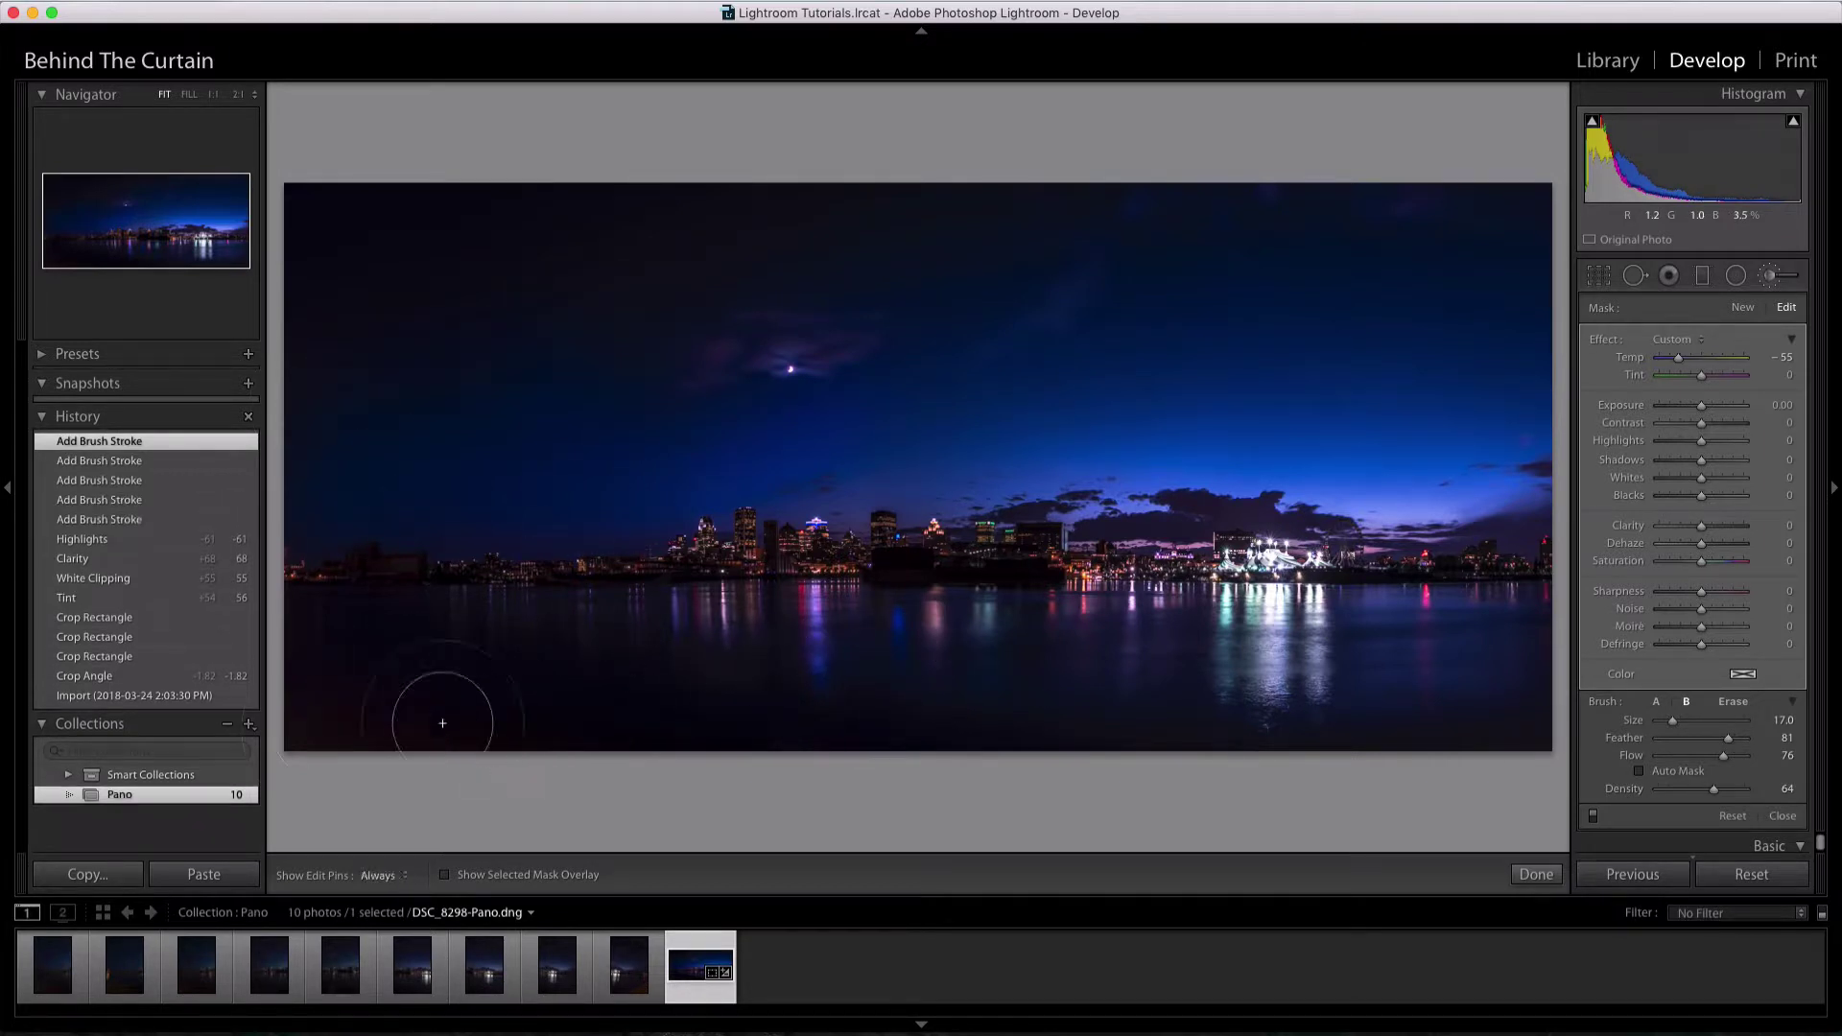
left_click_drag(278, 721, 1176, 732)
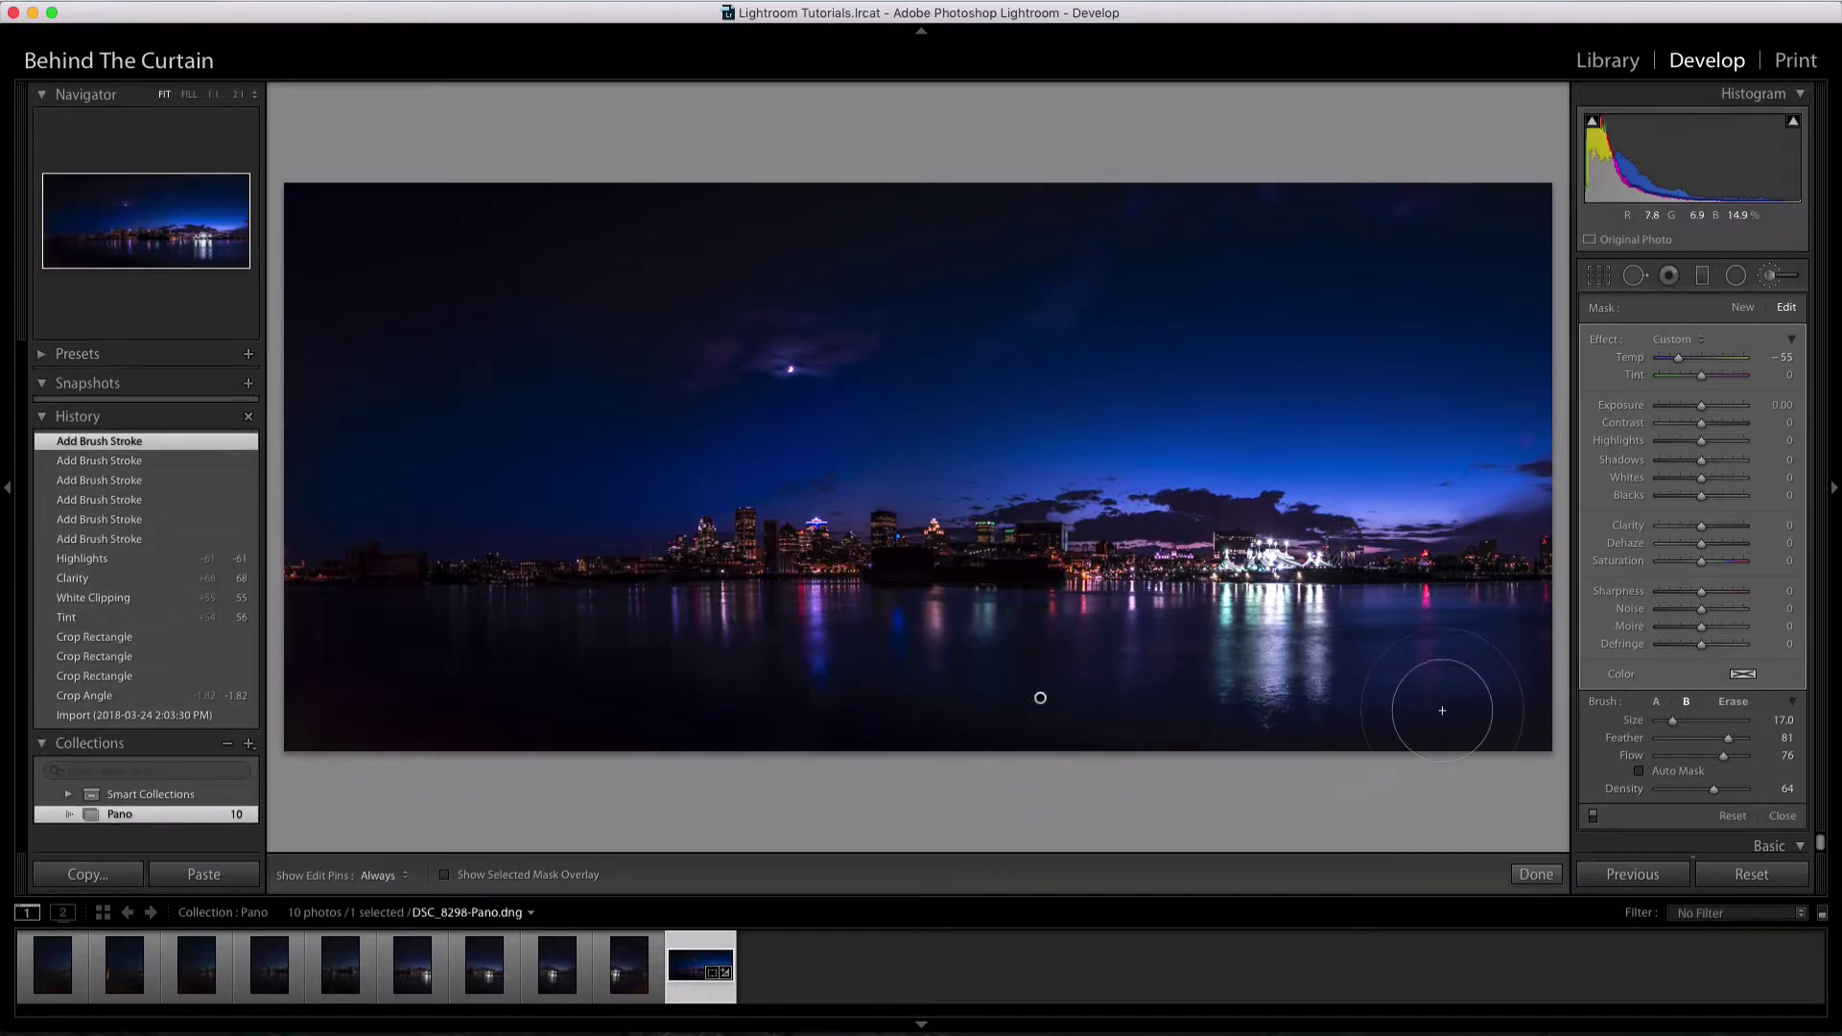
mouse_move(1503, 697)
left_mouse_down()
mouse_move(822, 687)
mouse_move(1407, 649)
left_mouse_up()
key("h")
left_click_drag(752, 641, 1091, 636)
mouse_move(656, 669)
left_mouse_down()
mouse_move(230, 718)
mouse_move(1497, 624)
left_mouse_up()
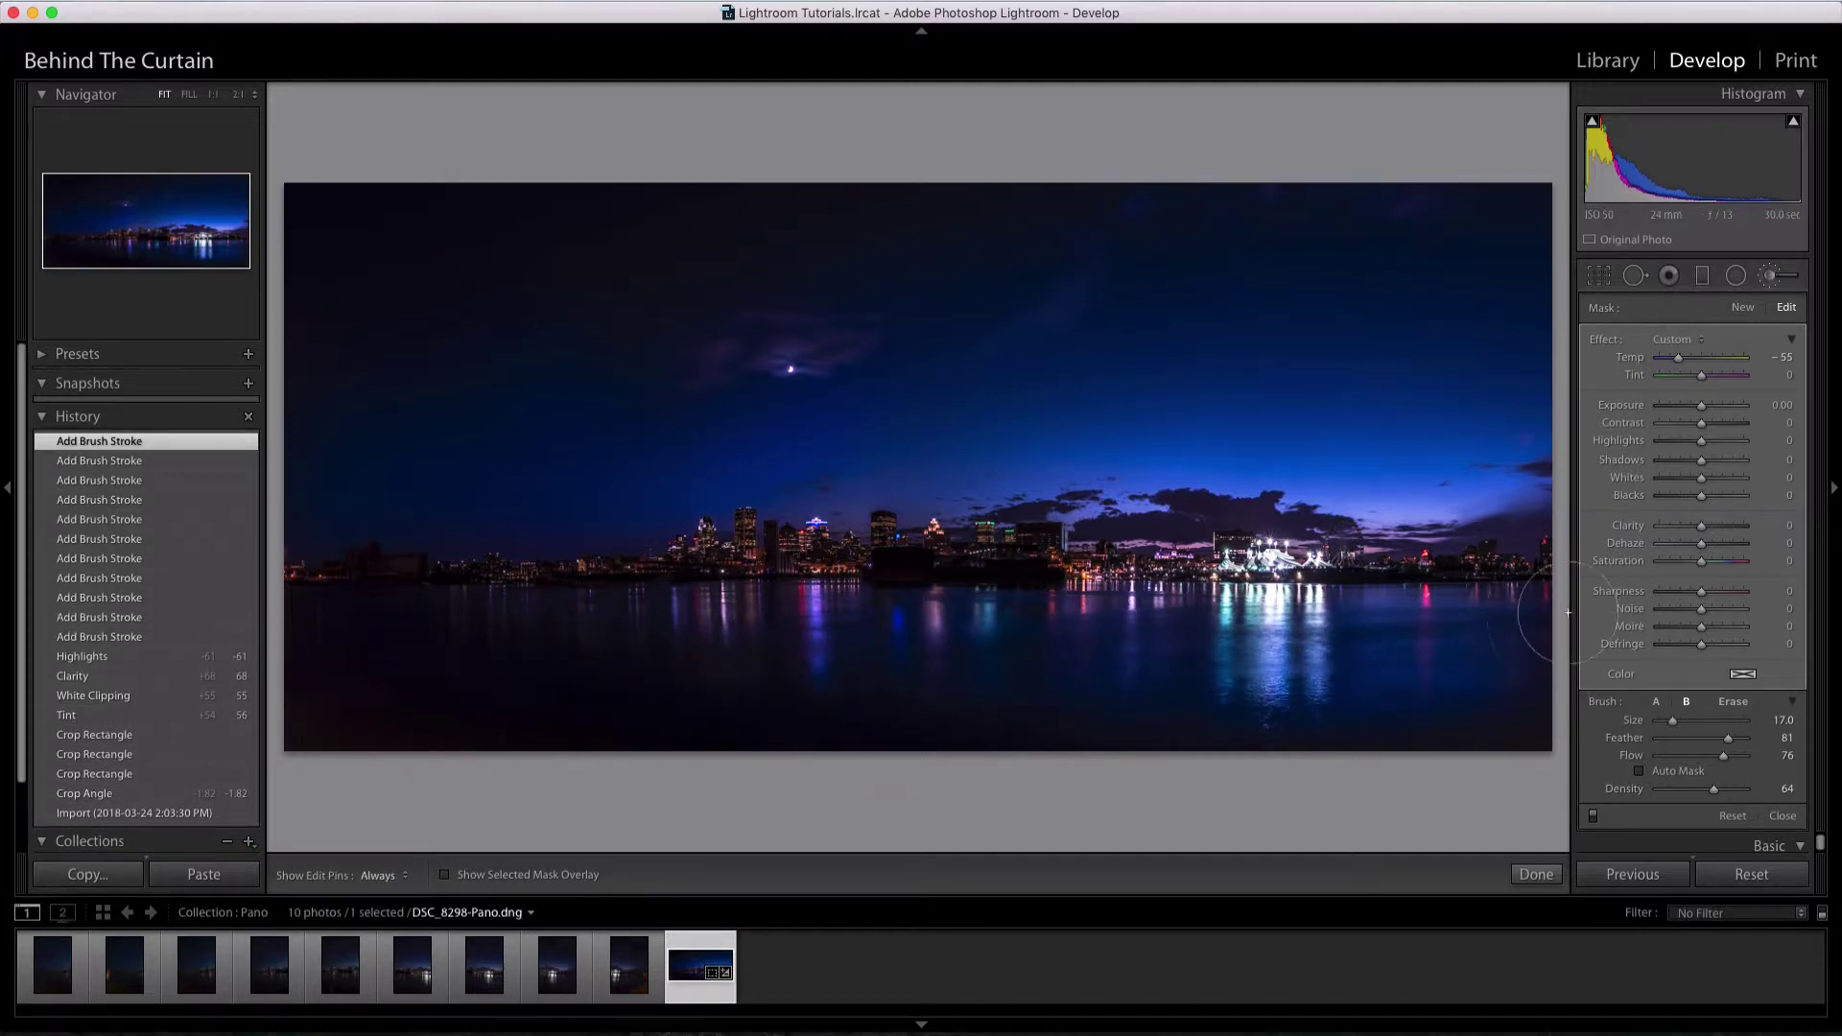
Compare the panorama with the brush adjustments switched off and on
left_click(1594, 817)
left_click(1594, 817)
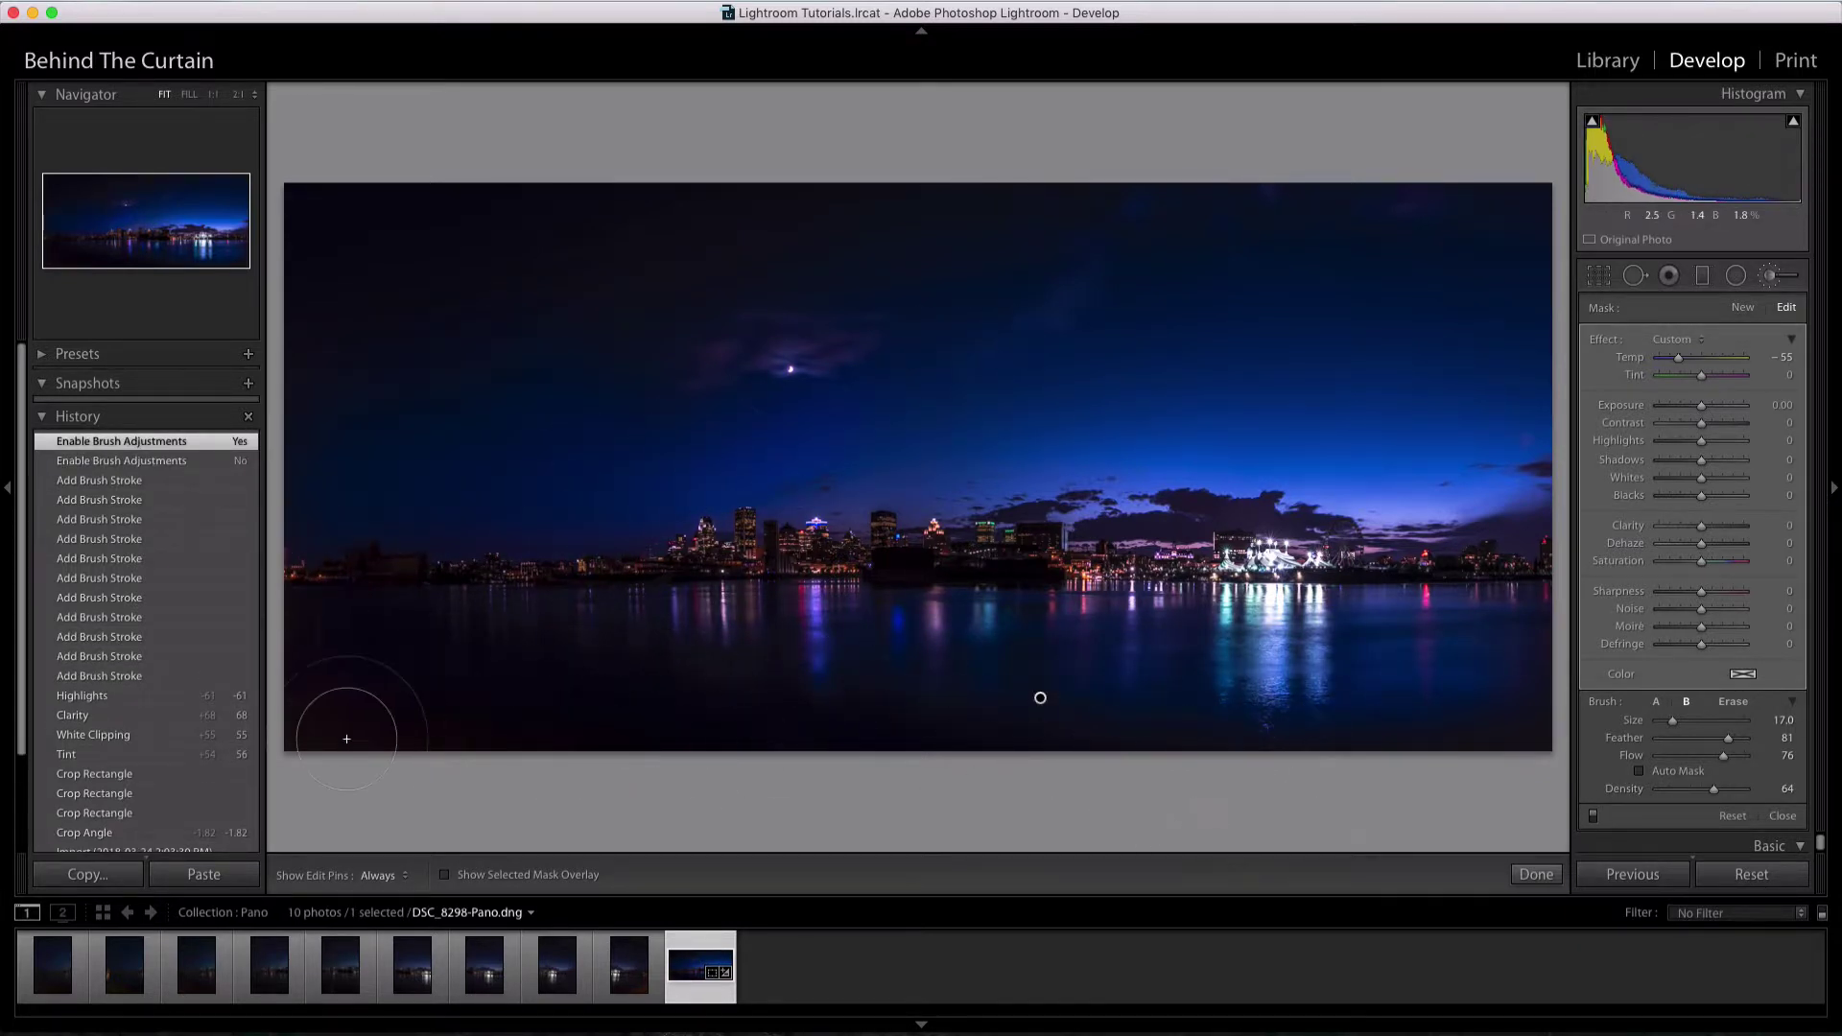
left_click(1595, 817)
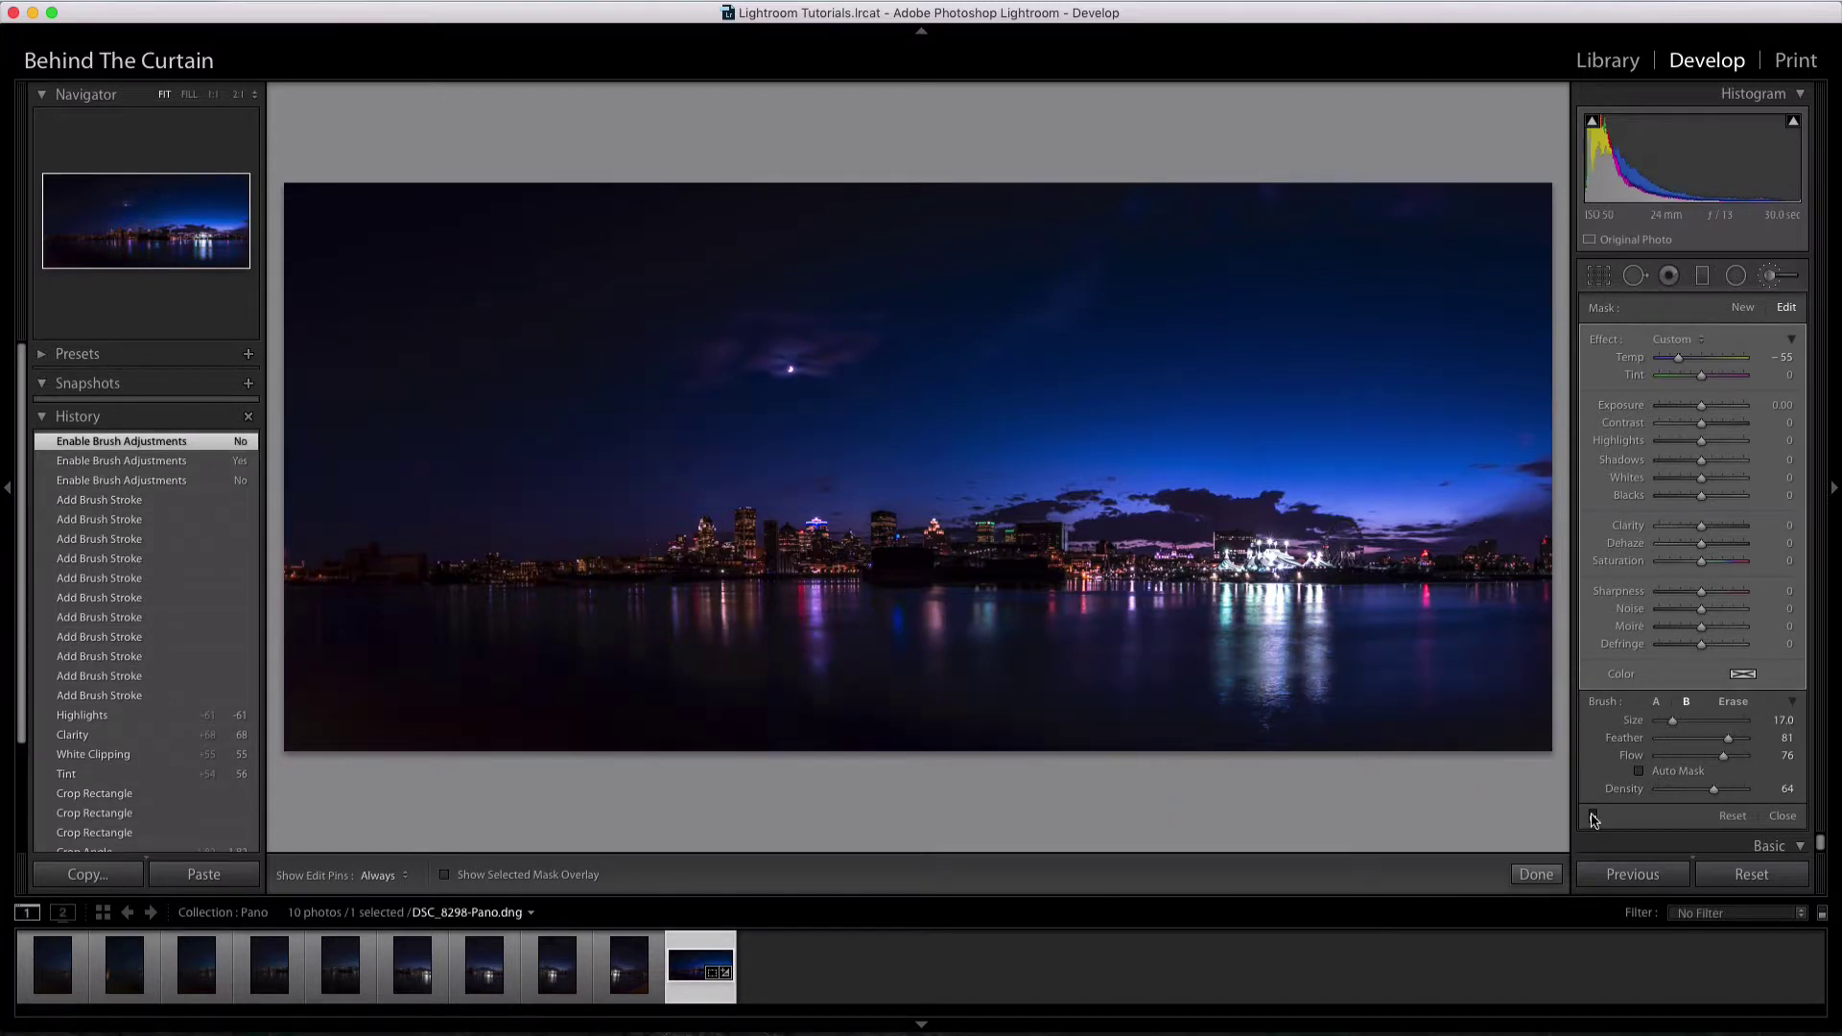
left_click(1594, 817)
left_click(1595, 817)
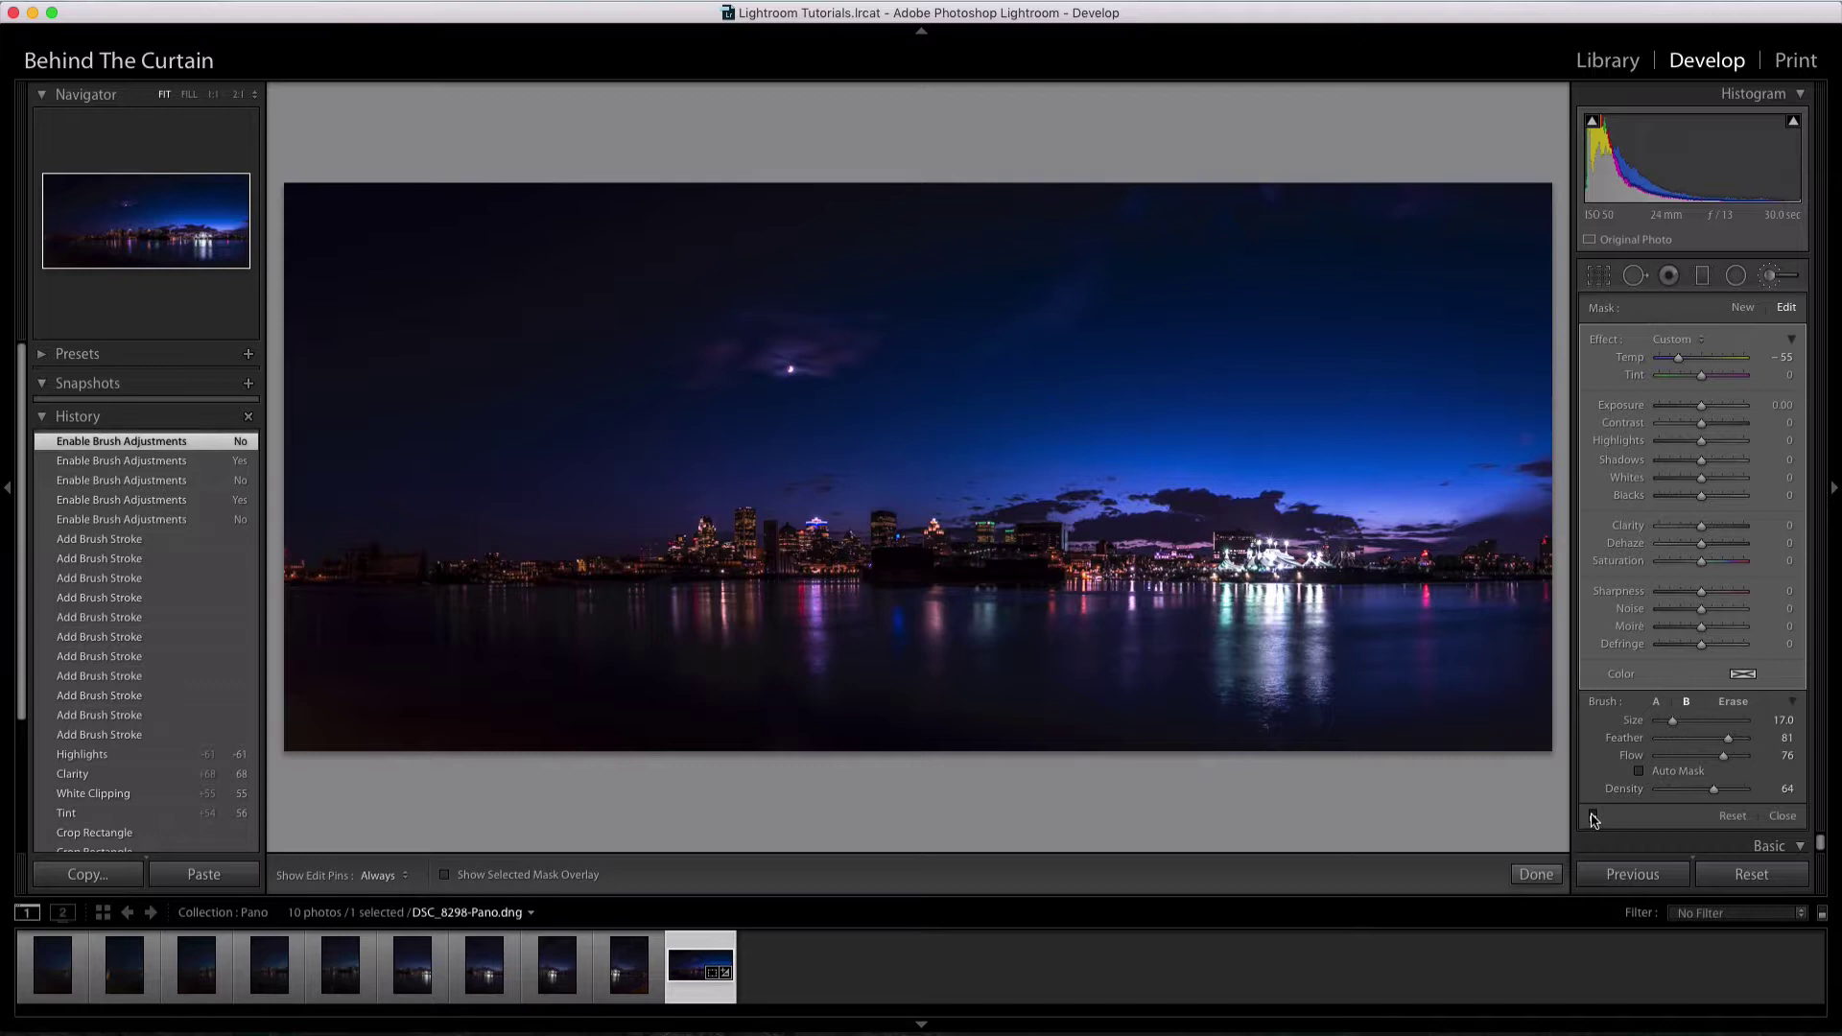
left_click(1595, 816)
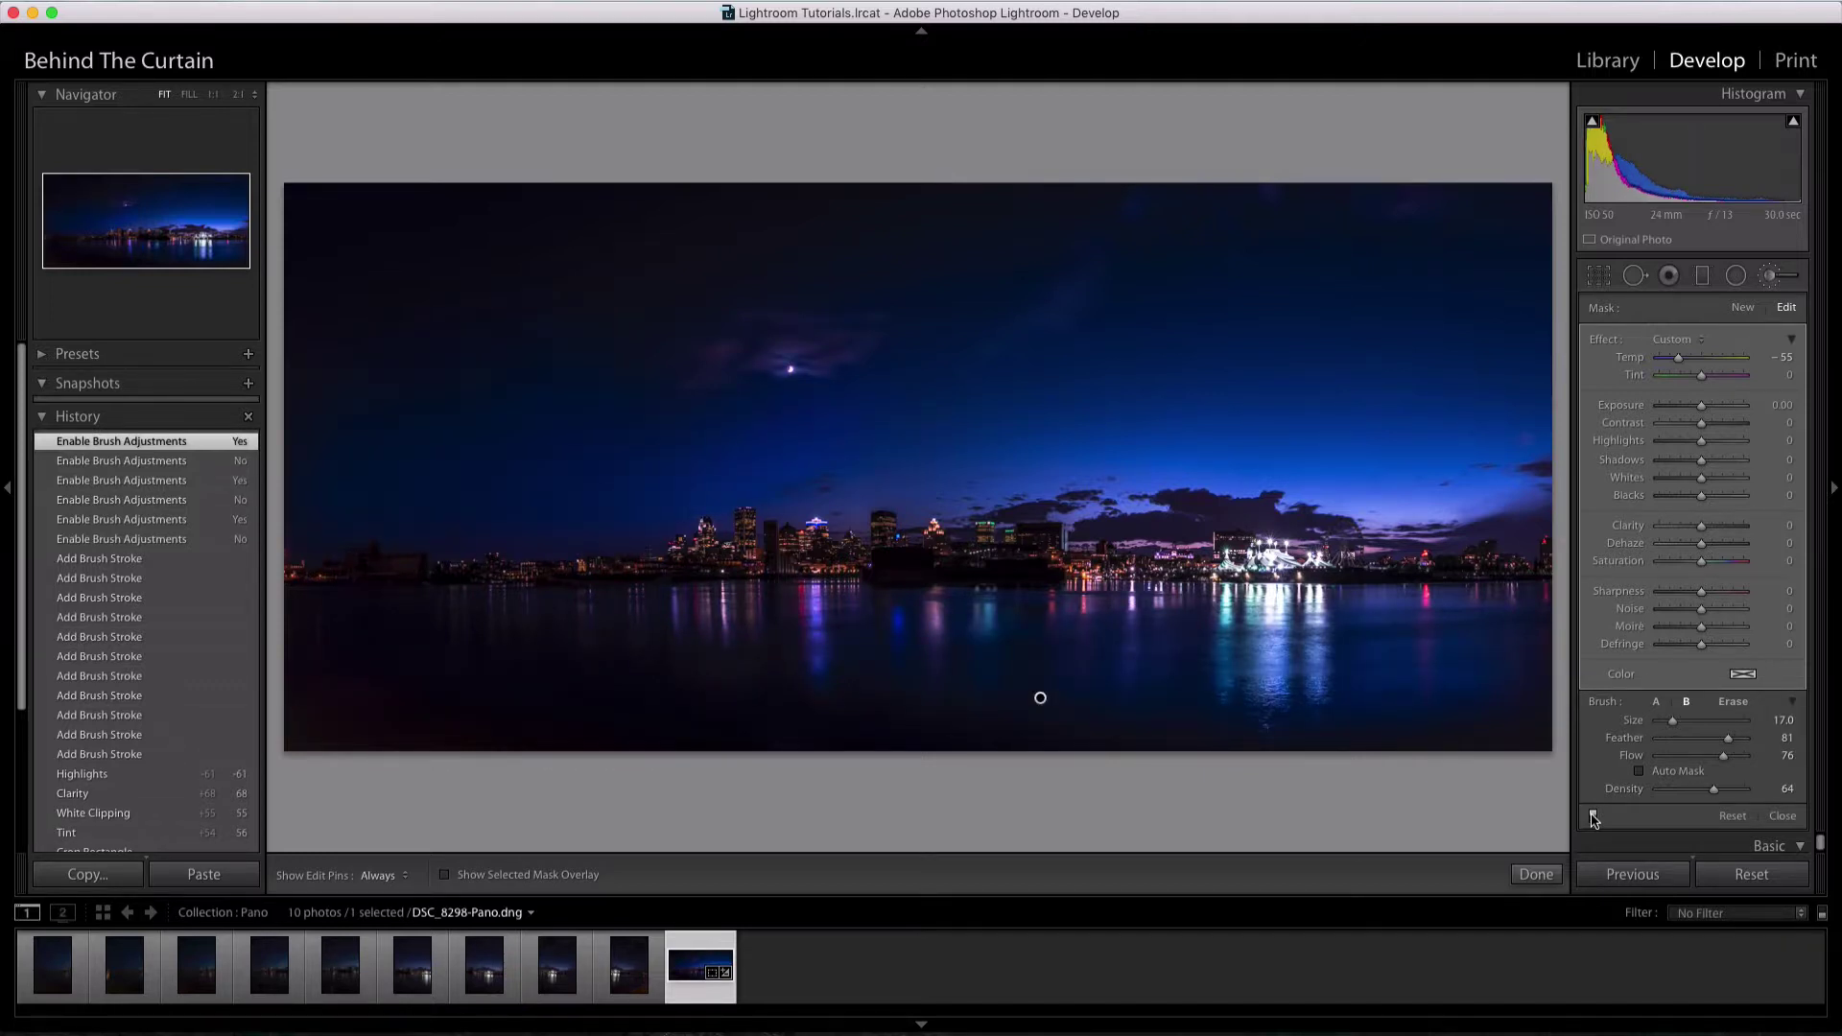
left_click(1594, 816)
left_click(1595, 817)
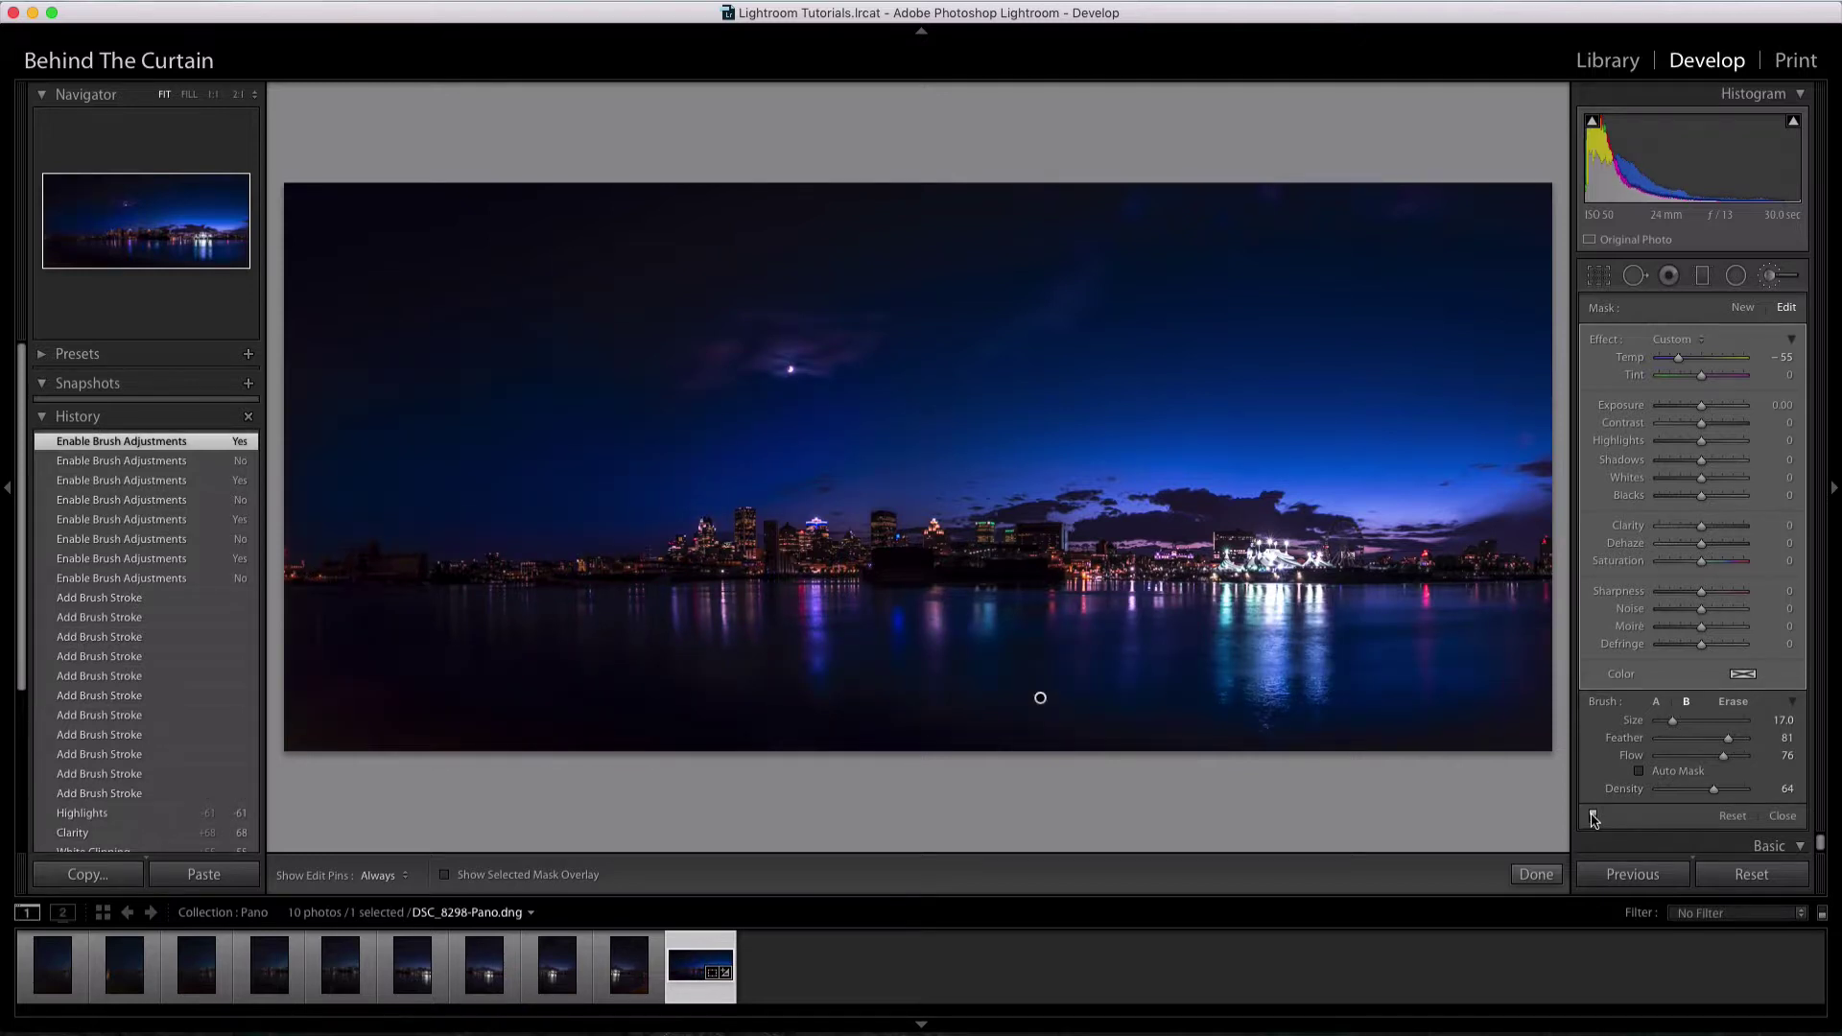
left_click(1594, 816)
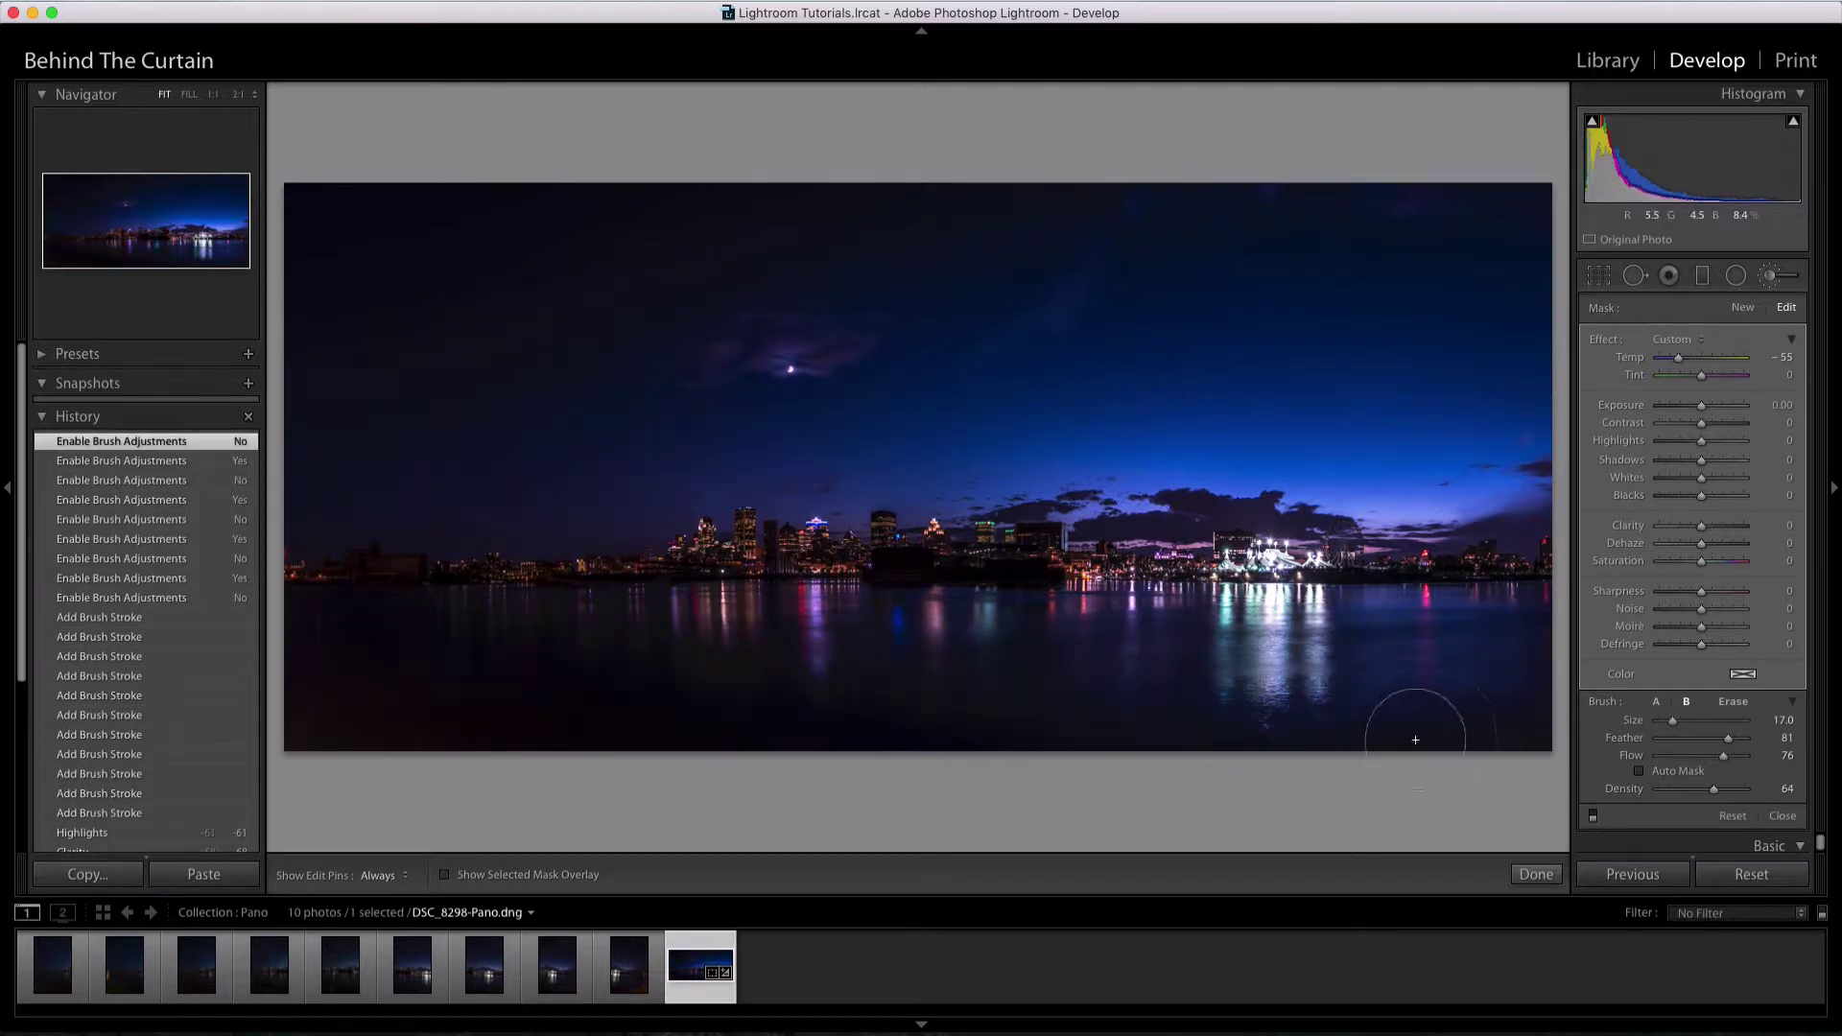
left_click(1596, 816)
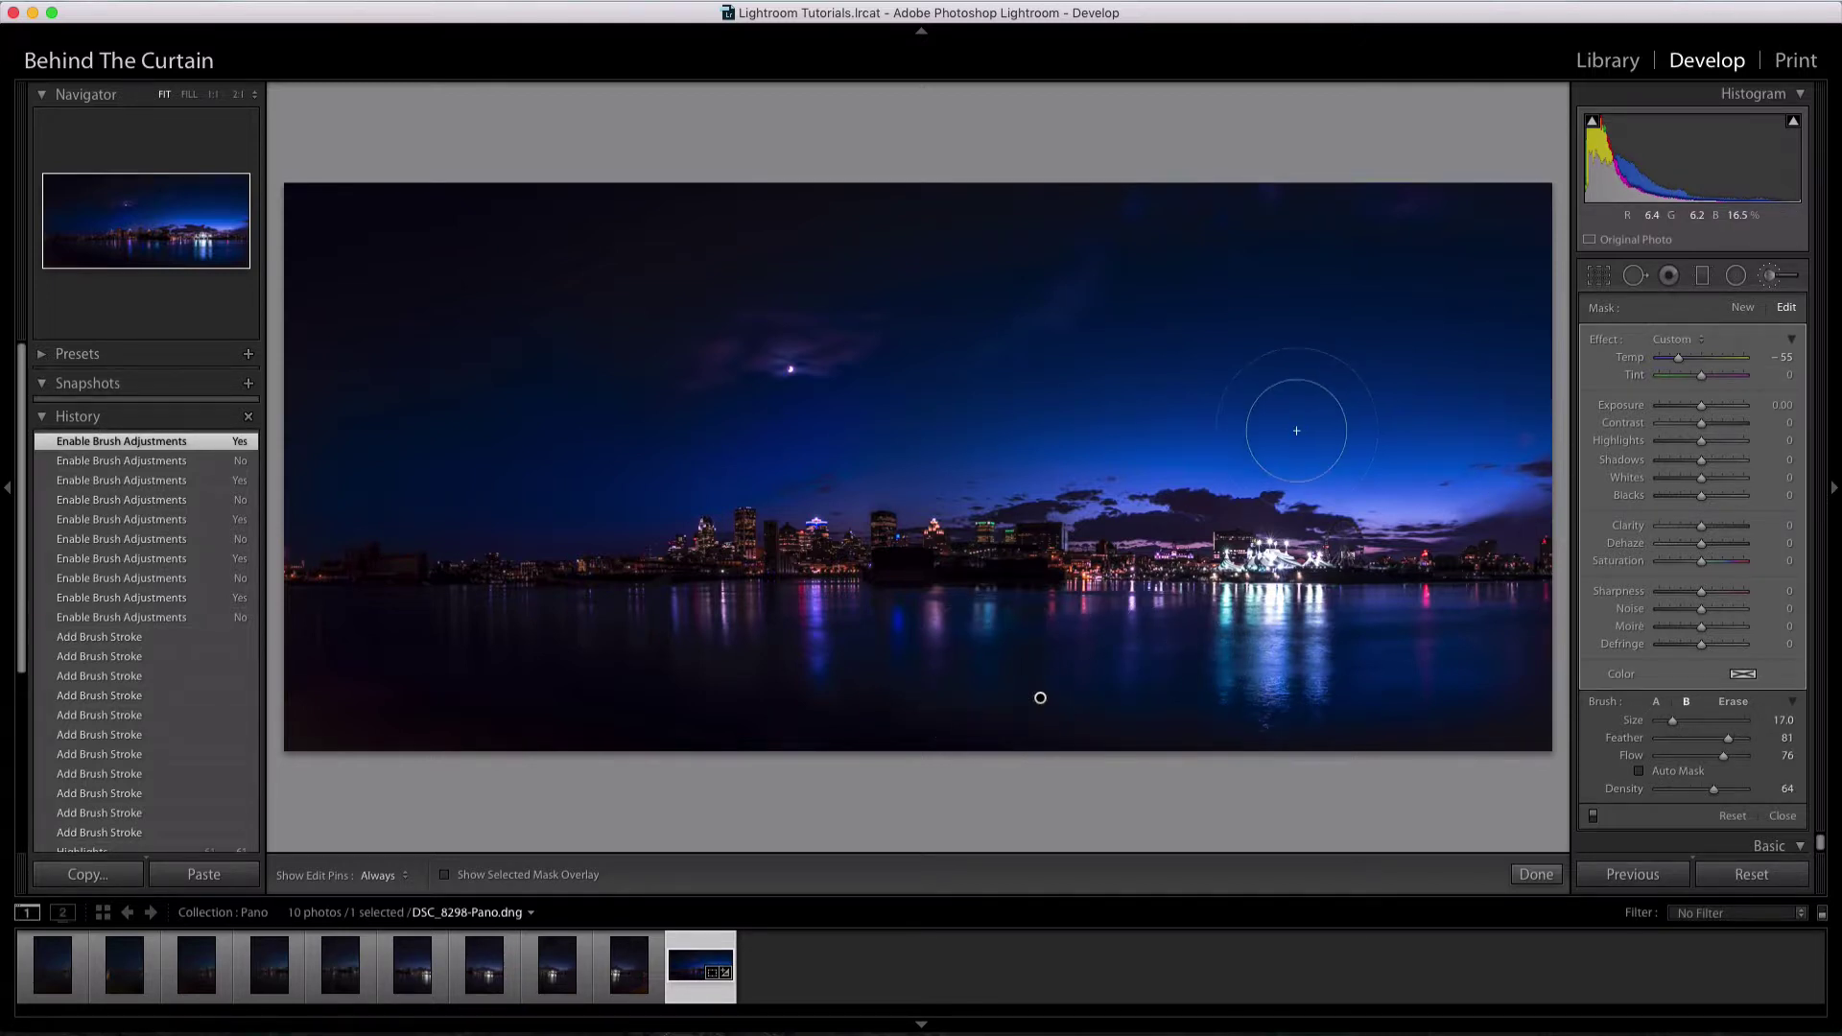
Erase the brush effect from the bright tent reflections and the surrounding water with an enlarged eraser
key("alt")
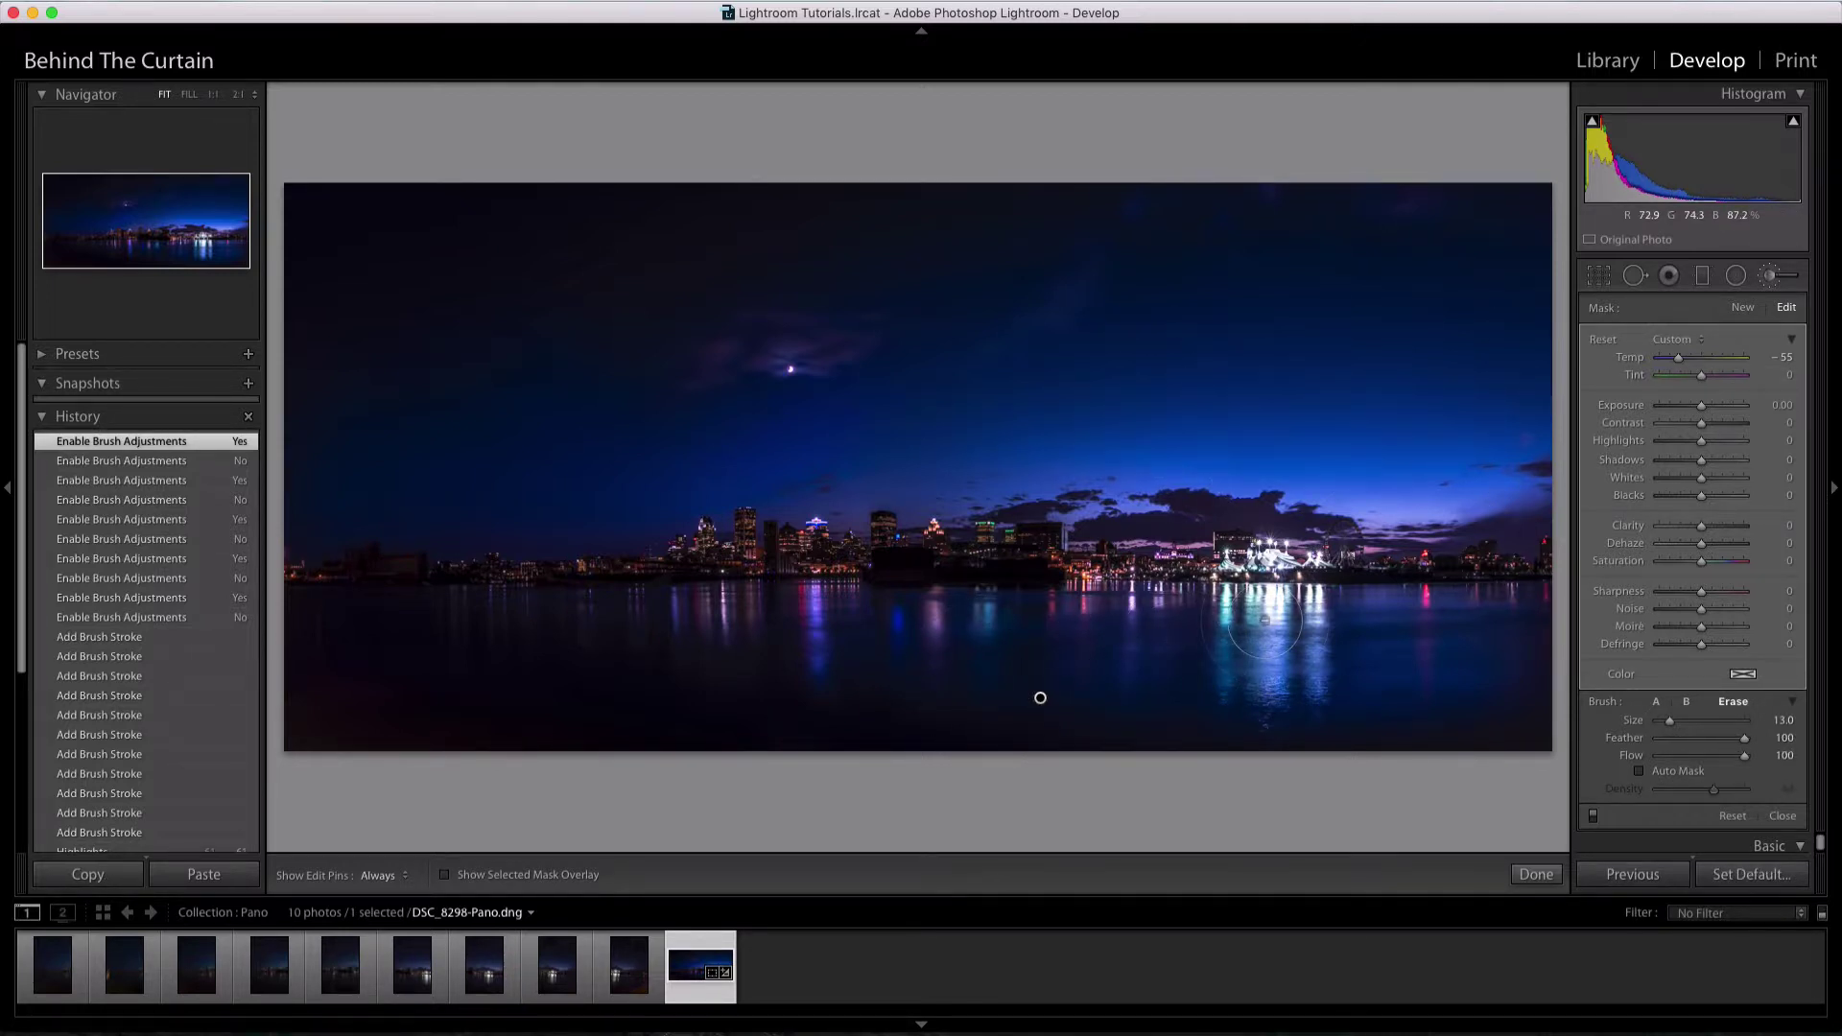
scroll(1266, 633, "up", 9)
key("h")
mouse_move(1051, 662)
left_mouse_down()
mouse_move(1403, 684)
mouse_move(1343, 688)
left_mouse_up()
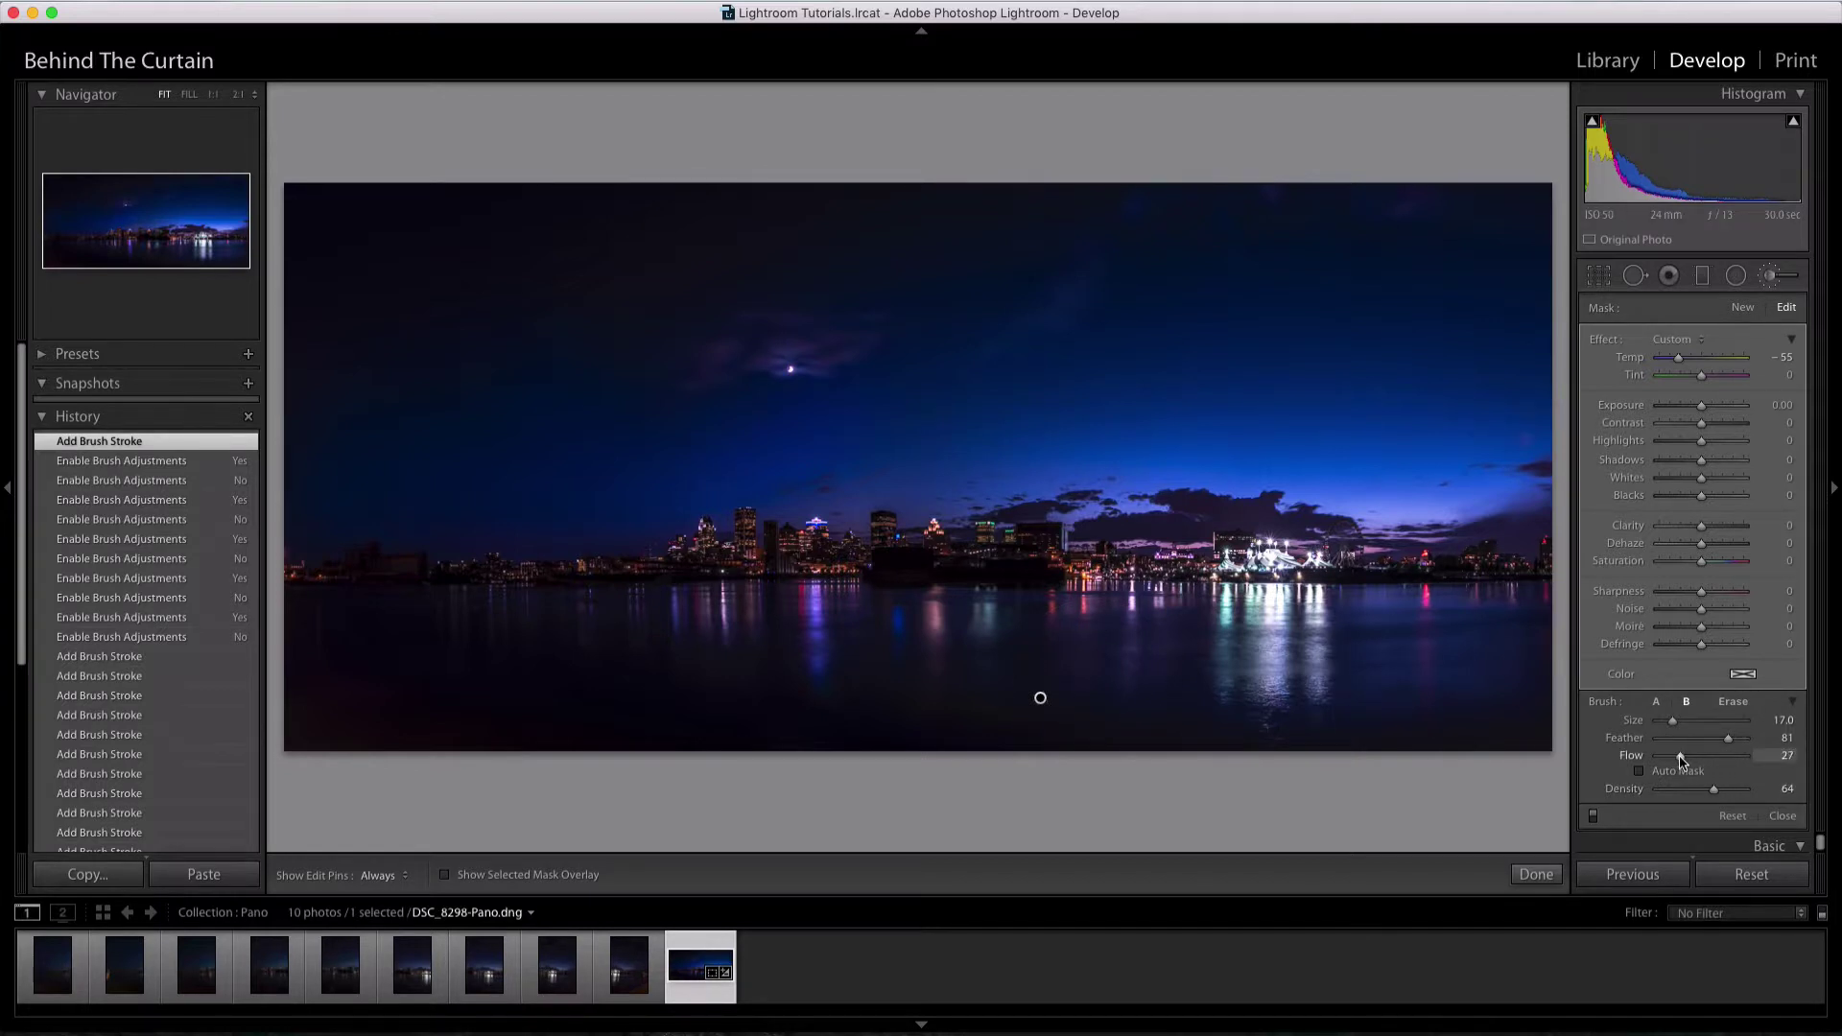
Set the brush Size to 25 and Flow to 22, repaint lightly over the water and skyline, and finish the brush adjustment
scroll(1384, 731, "up", 5)
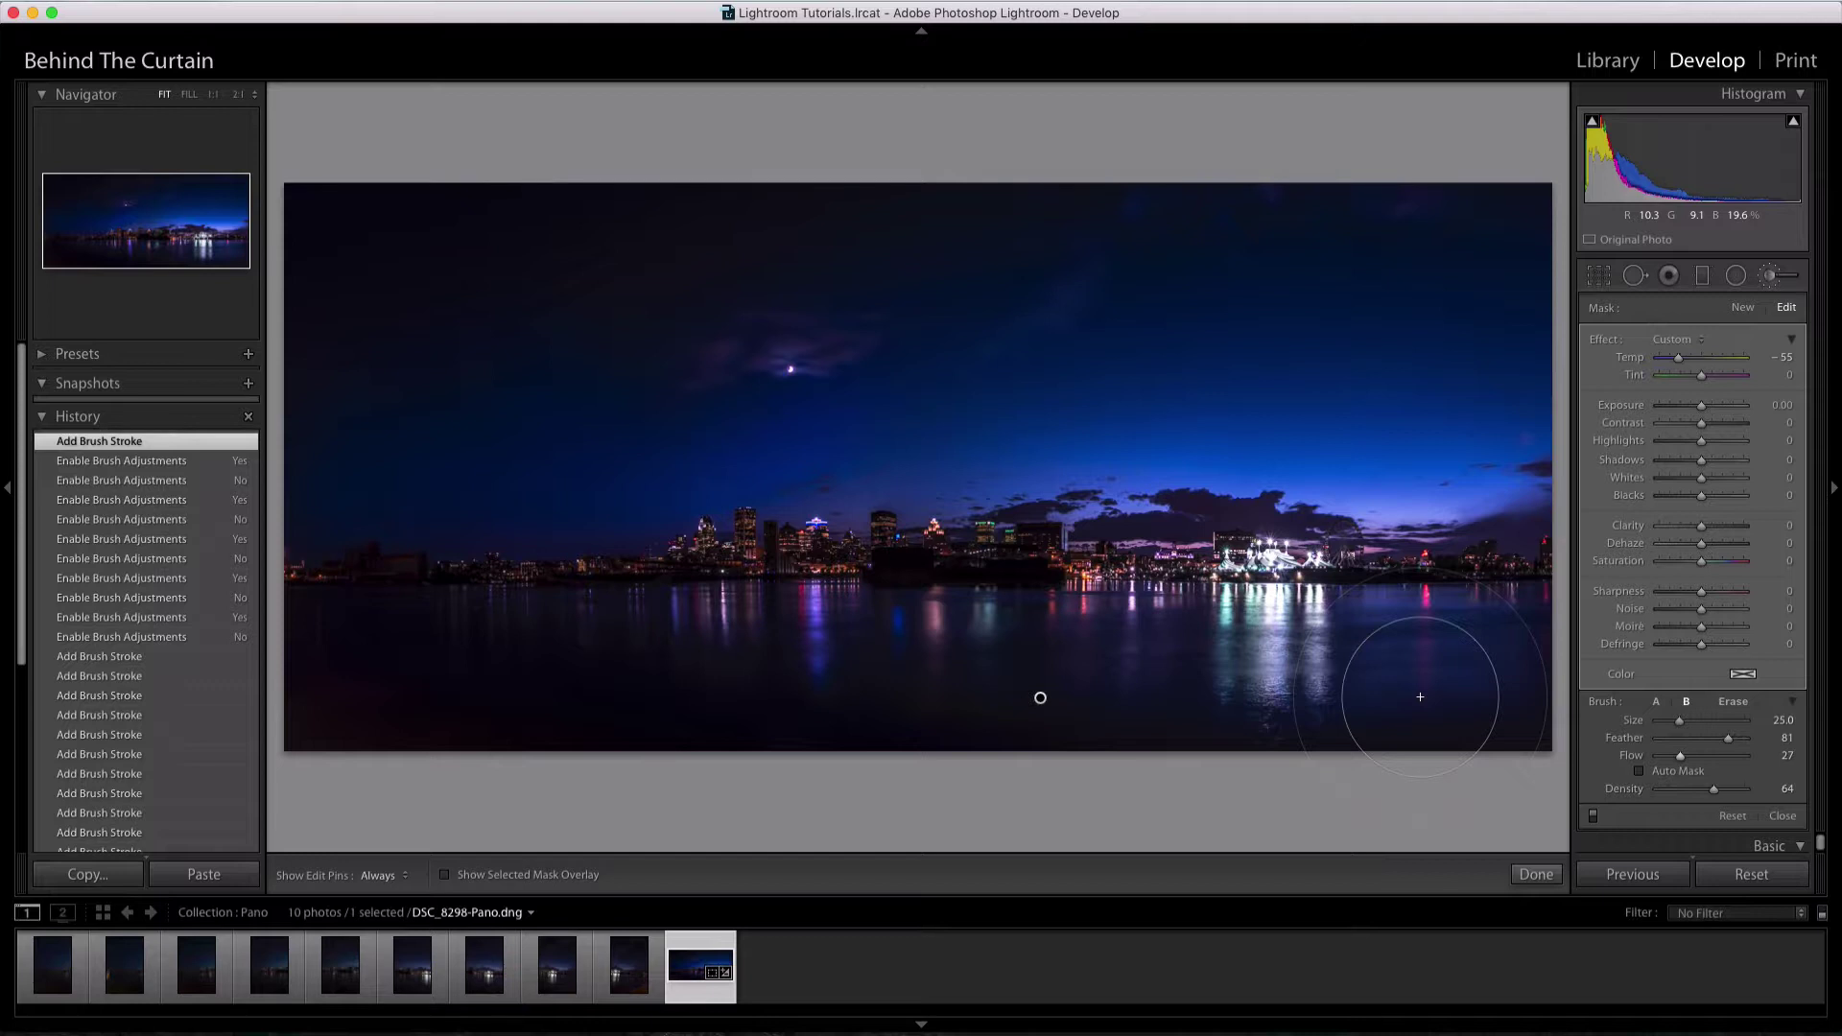
left_click_drag(1680, 756, 1776, 765)
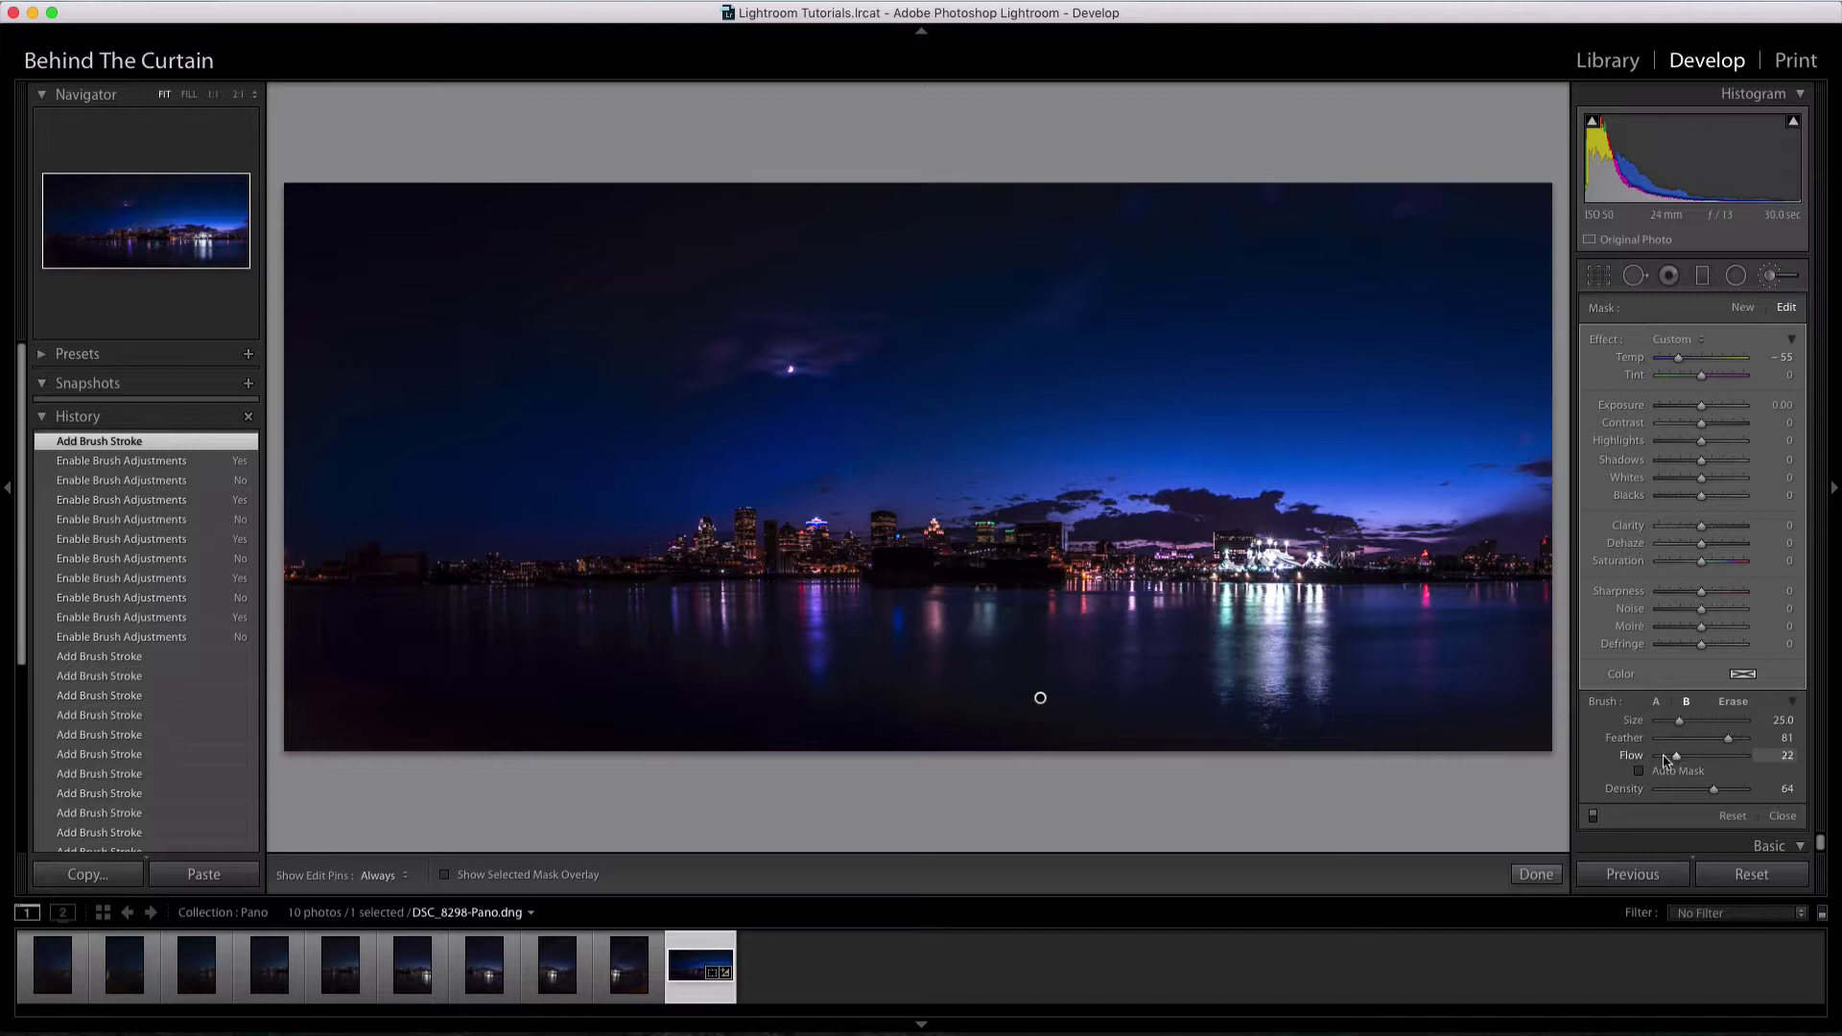
mouse_move(1316, 658)
left_mouse_down()
mouse_move(1427, 663)
mouse_move(1042, 680)
mouse_move(1464, 677)
mouse_move(773, 652)
mouse_move(1409, 677)
mouse_move(1506, 676)
left_mouse_up()
mouse_move(1486, 712)
left_mouse_down()
mouse_move(1115, 719)
mouse_move(615, 638)
mouse_move(1005, 656)
mouse_move(617, 625)
mouse_move(700, 514)
left_mouse_up()
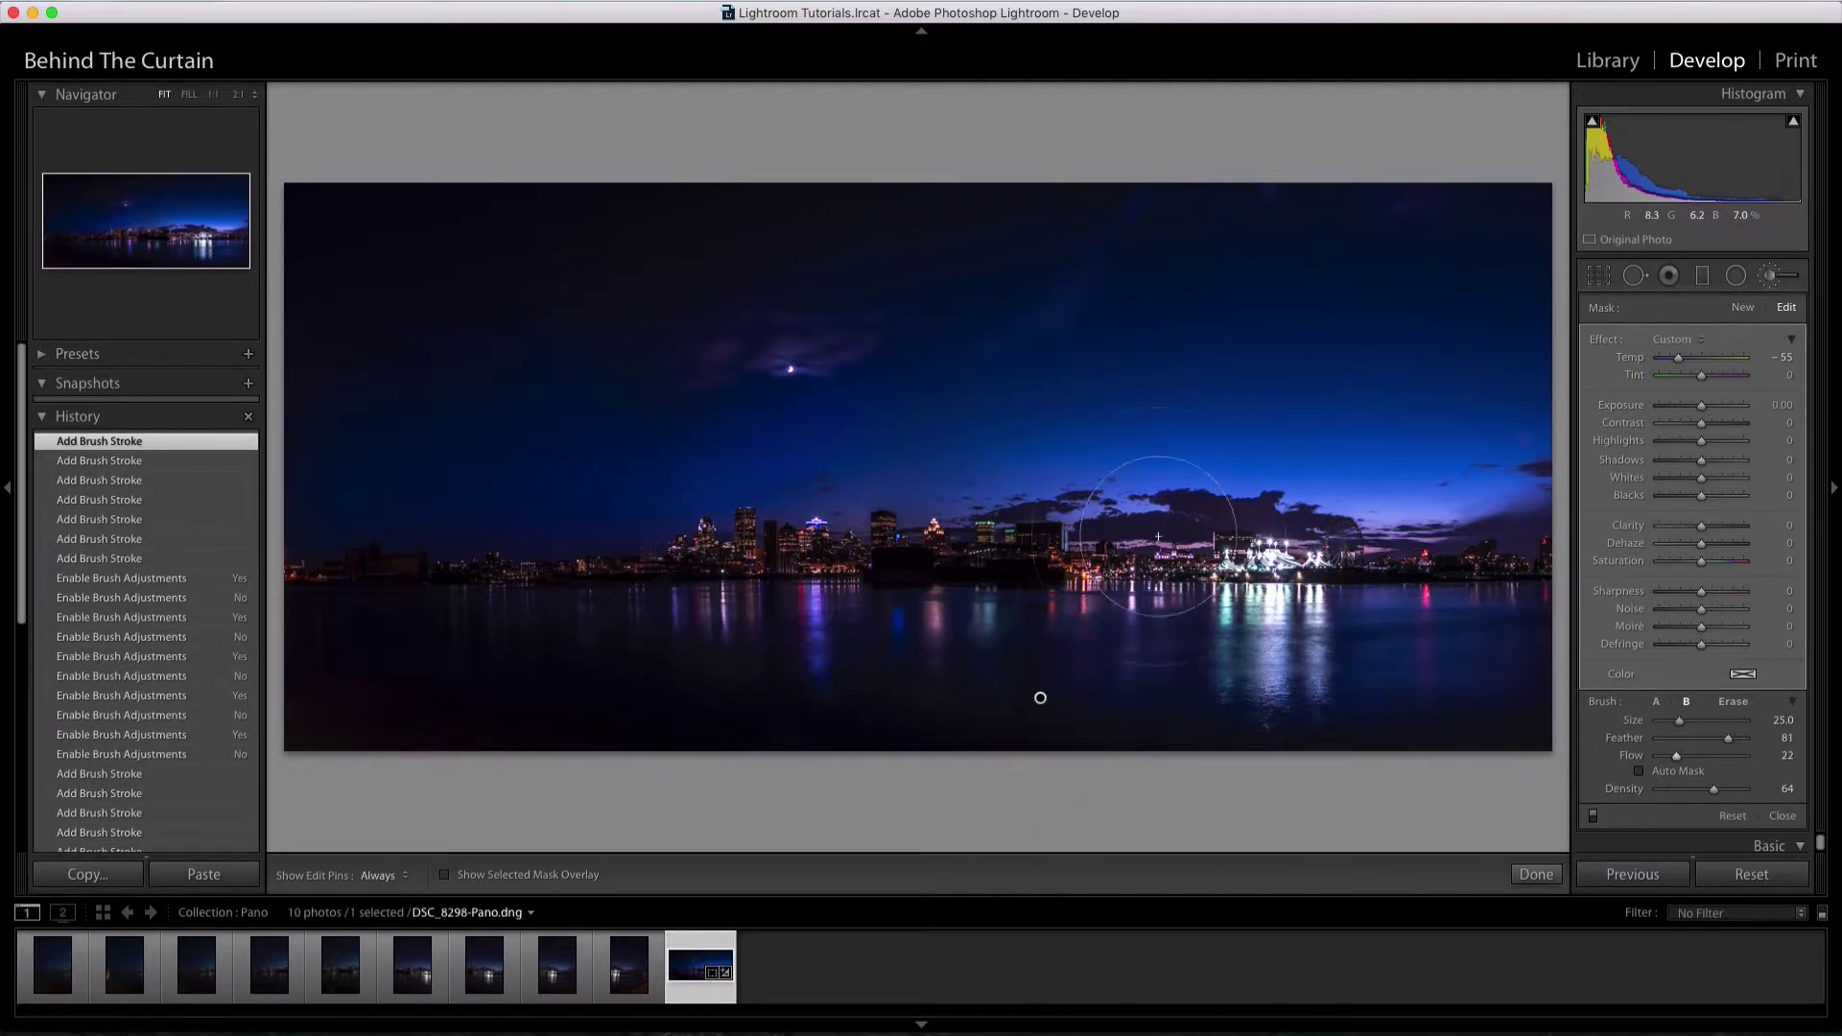
left_click(1535, 874)
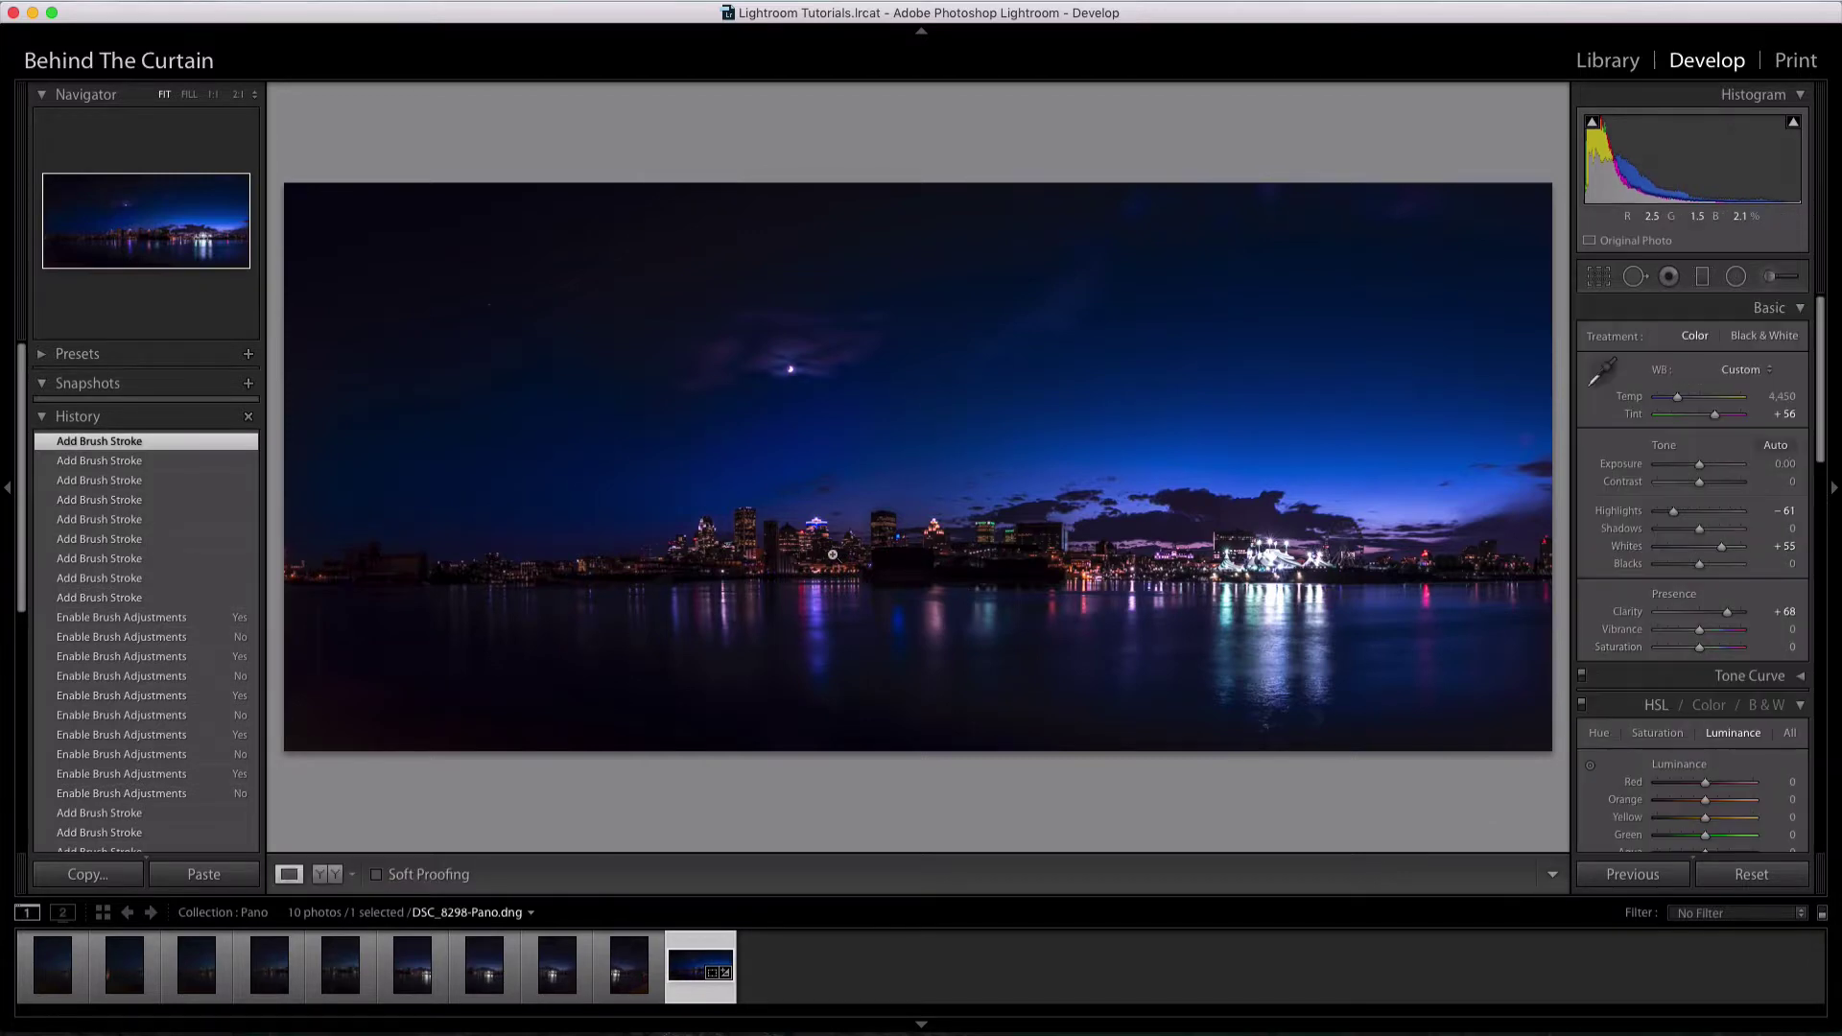
Sharpen the skyline with Amount 82, Radius 1.3 and Detail 38, and set noise reduction to Luminance 48 and Detail 30
left_click(828, 554)
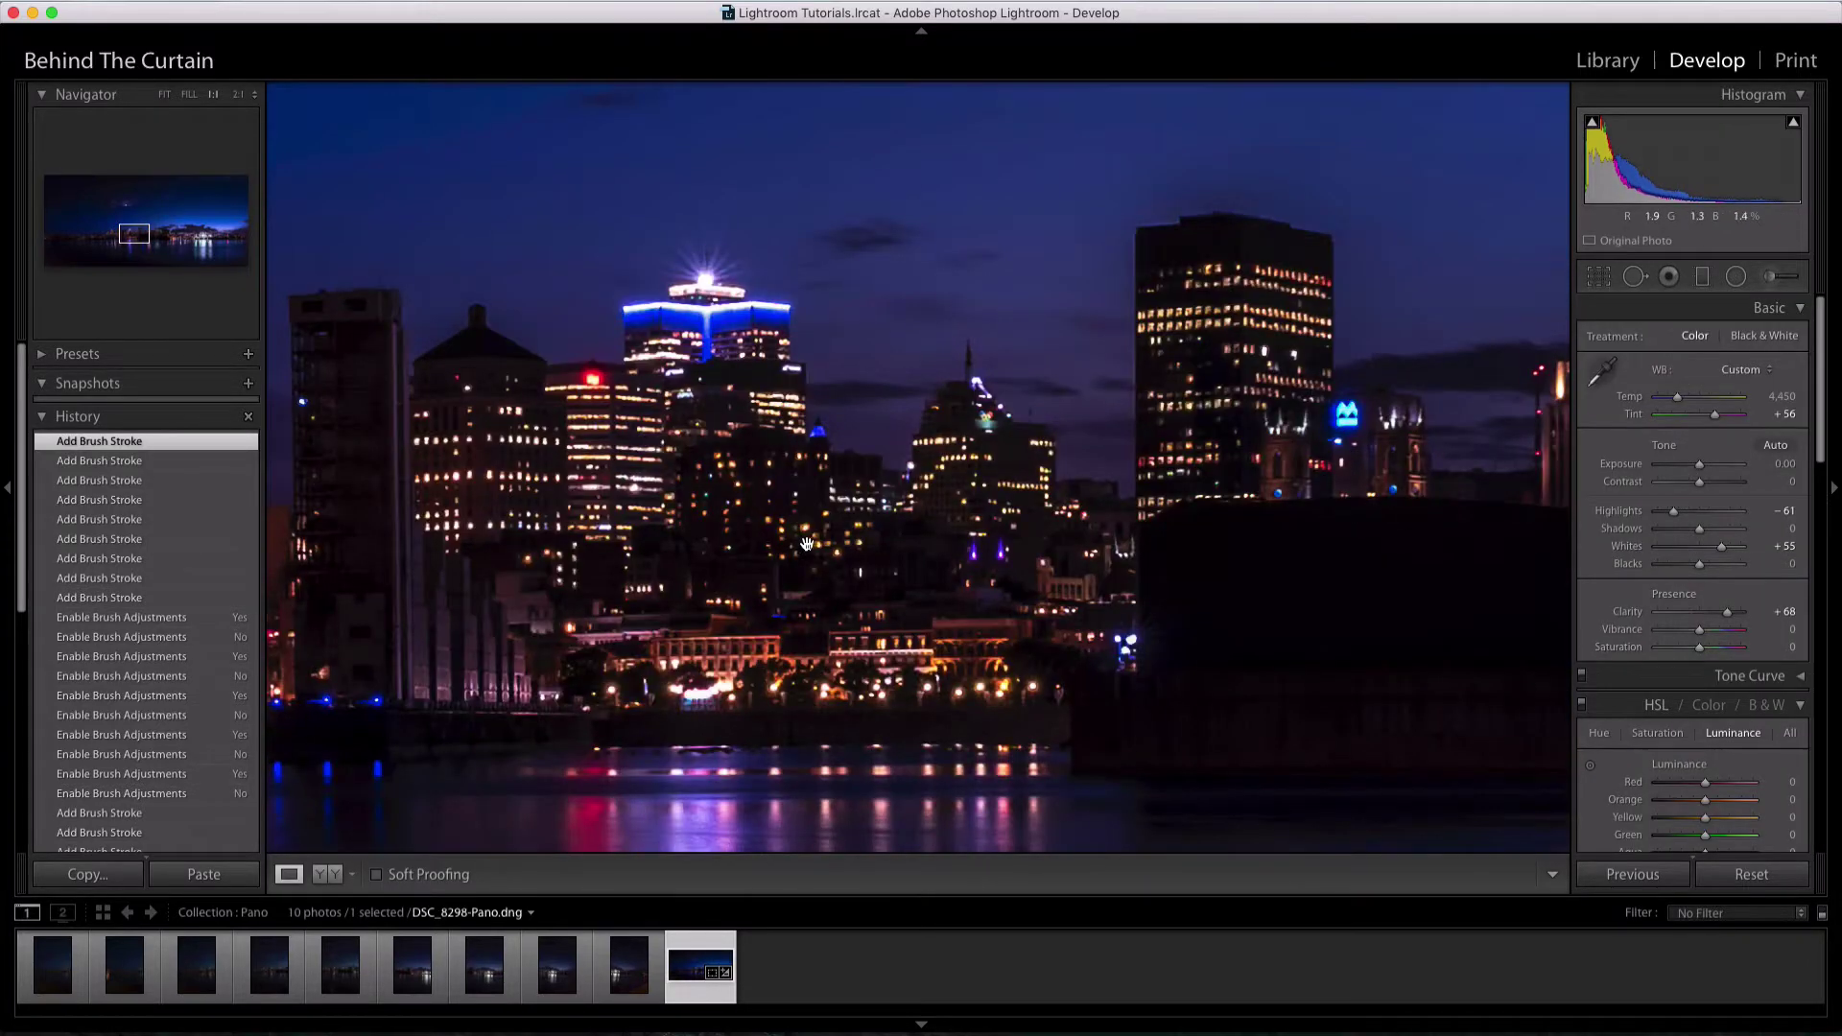
left_click_drag(708, 481, 1197, 559)
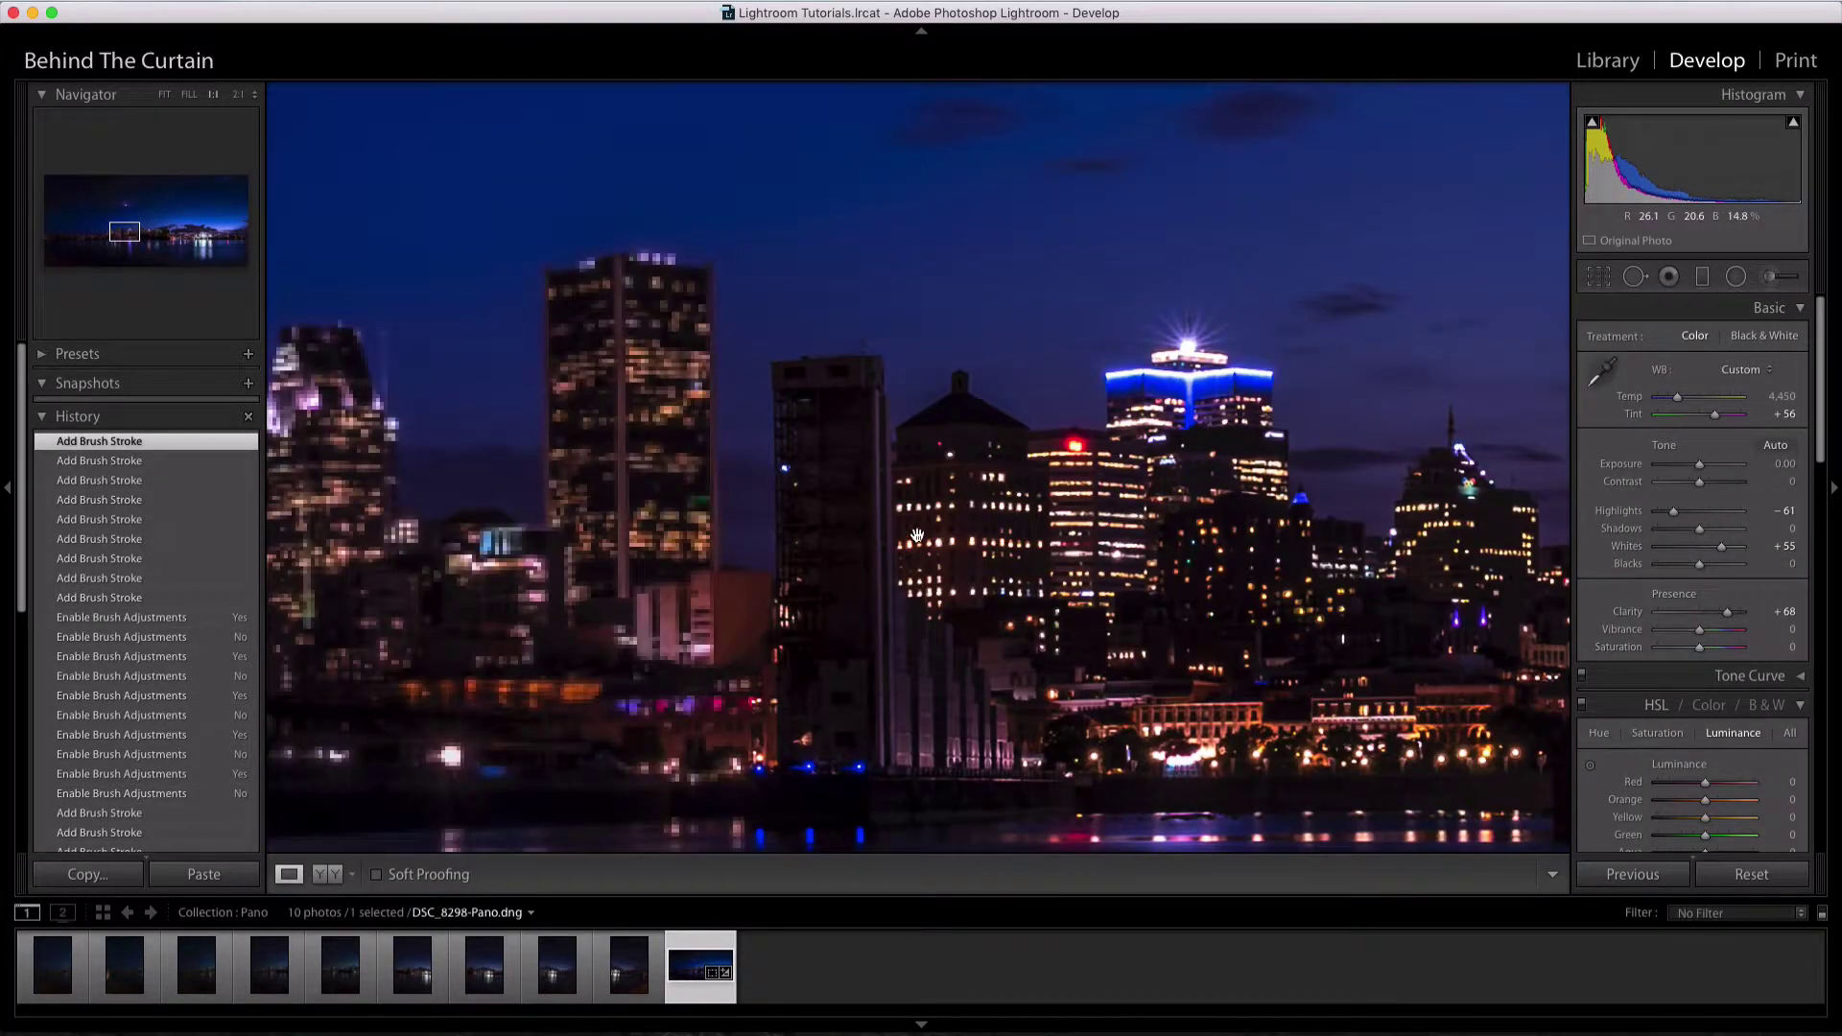
left_click_drag(997, 621, 1006, 521)
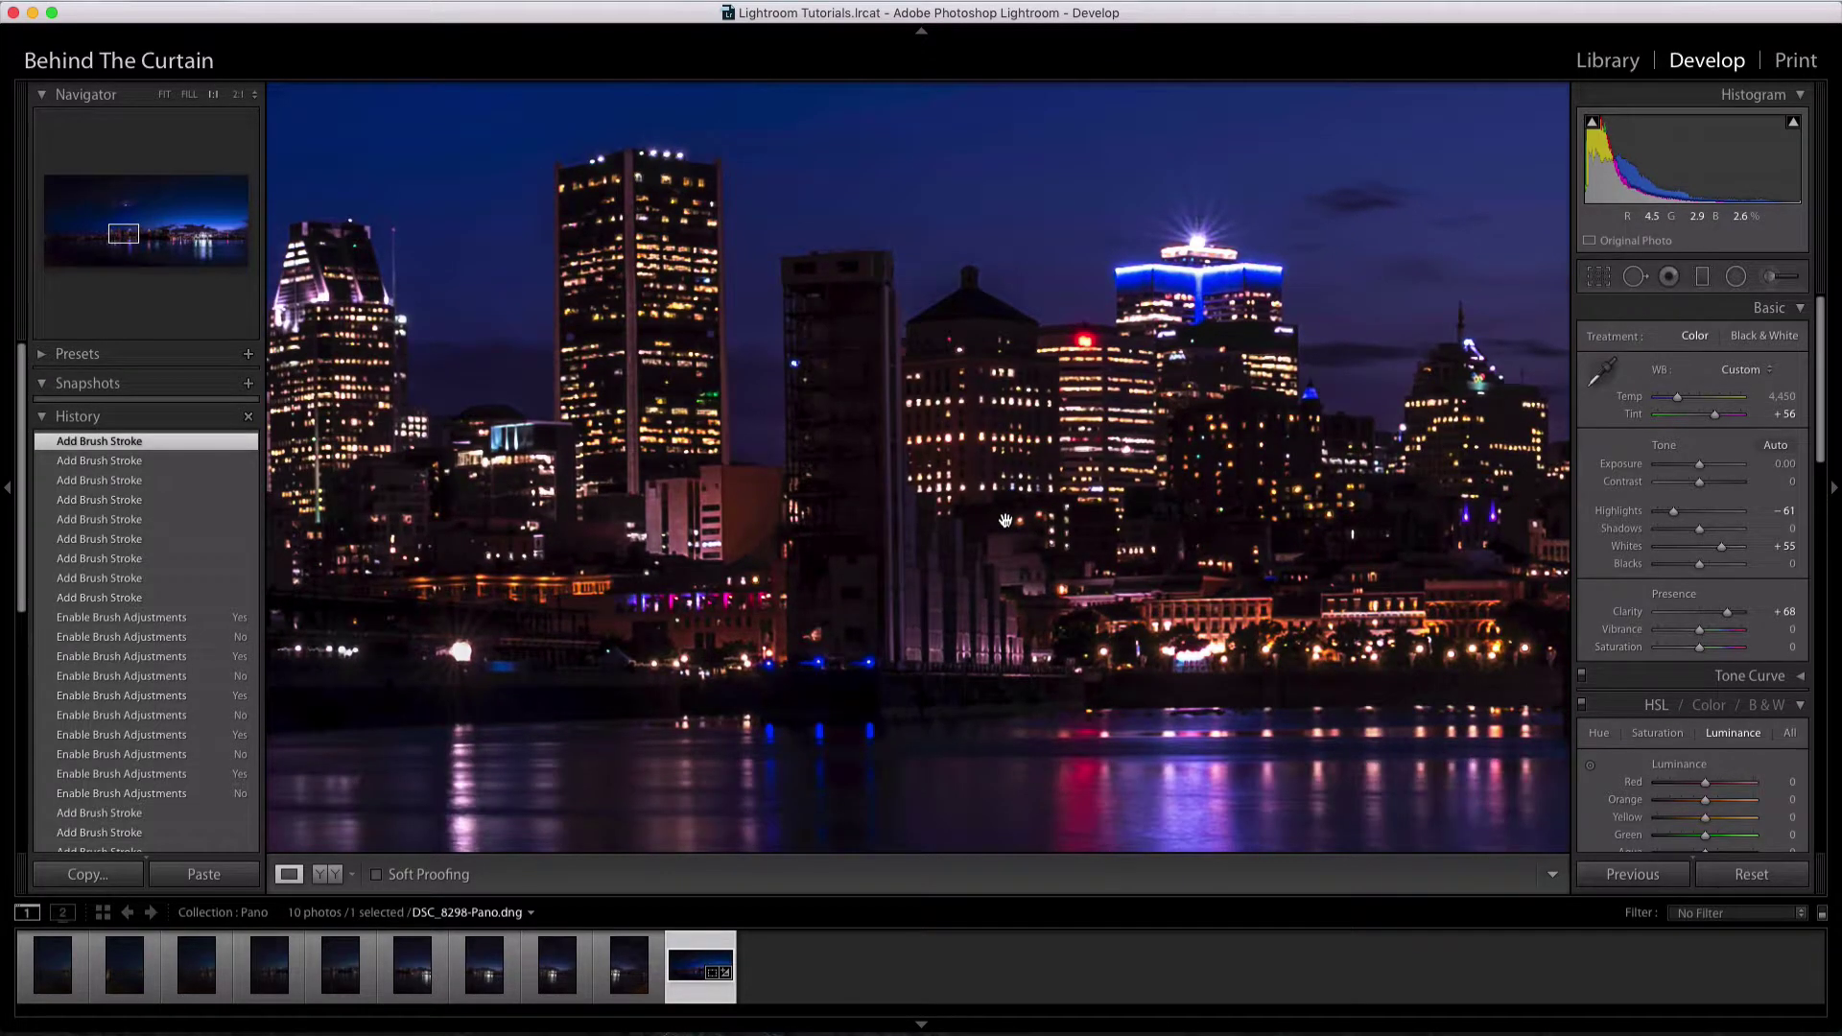
scroll(1652, 618, "down", 3)
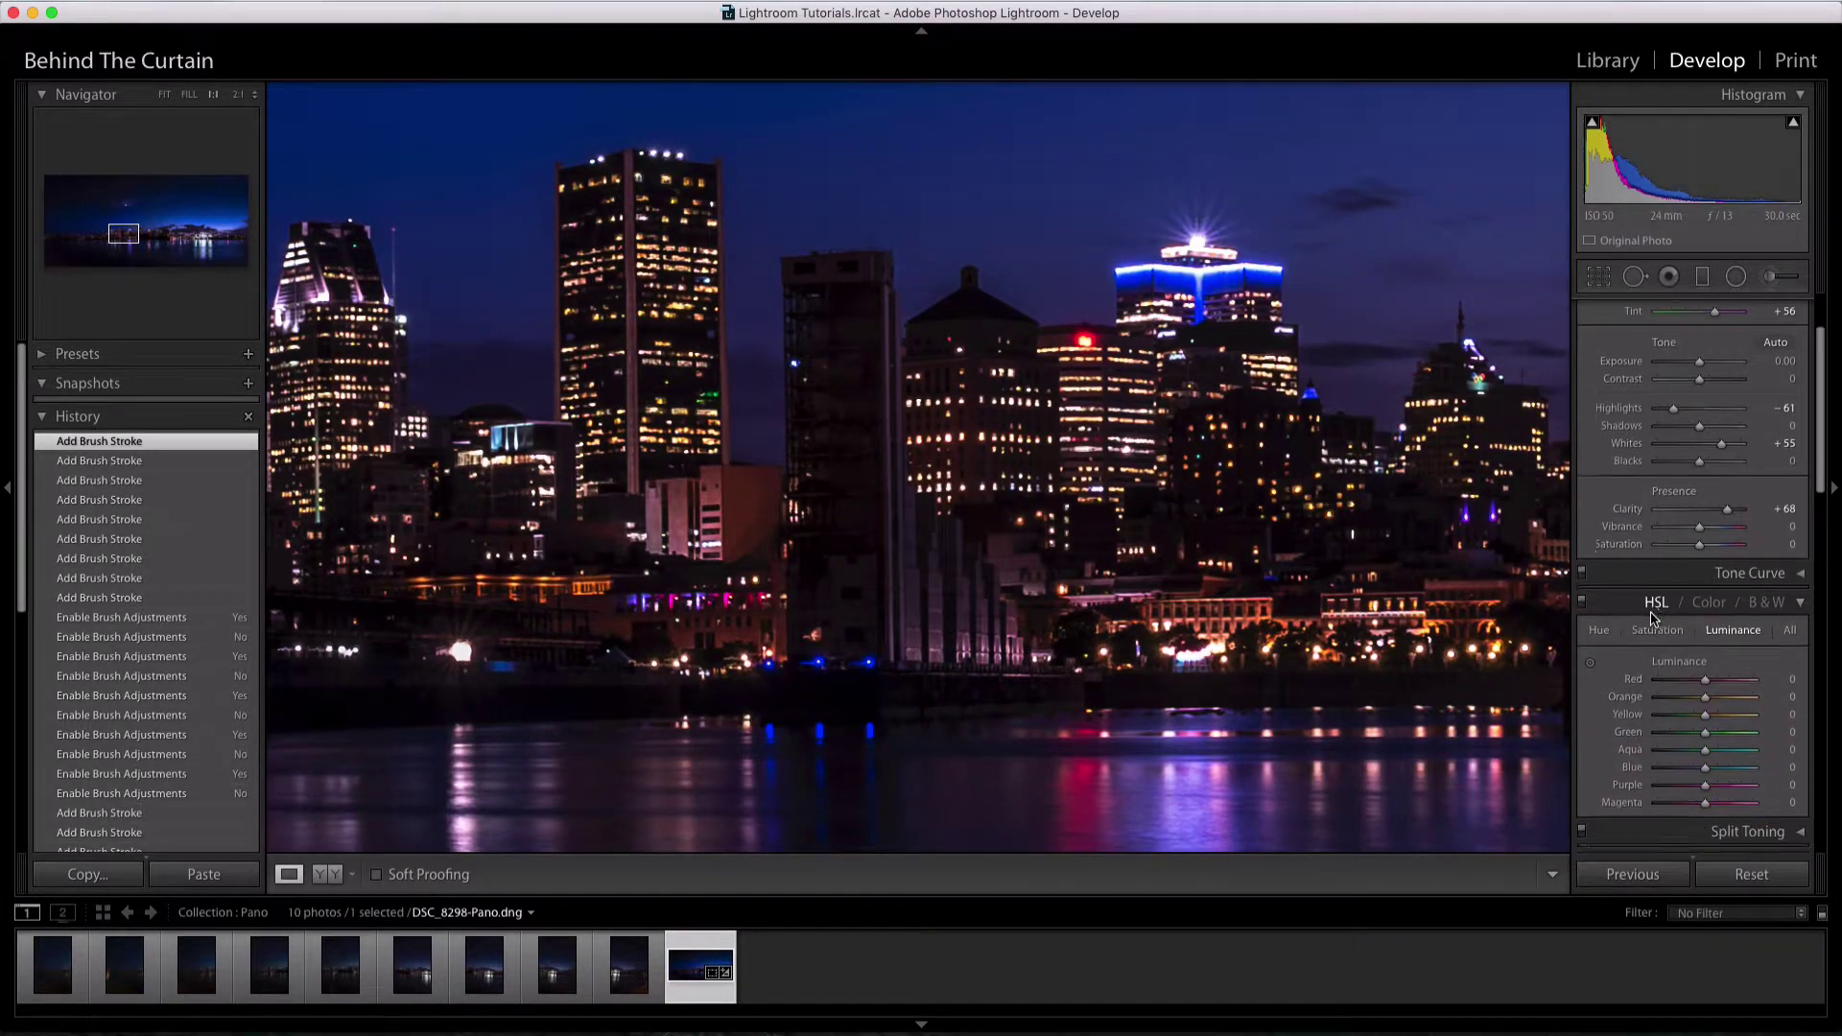
scroll(1652, 619, "down", 12)
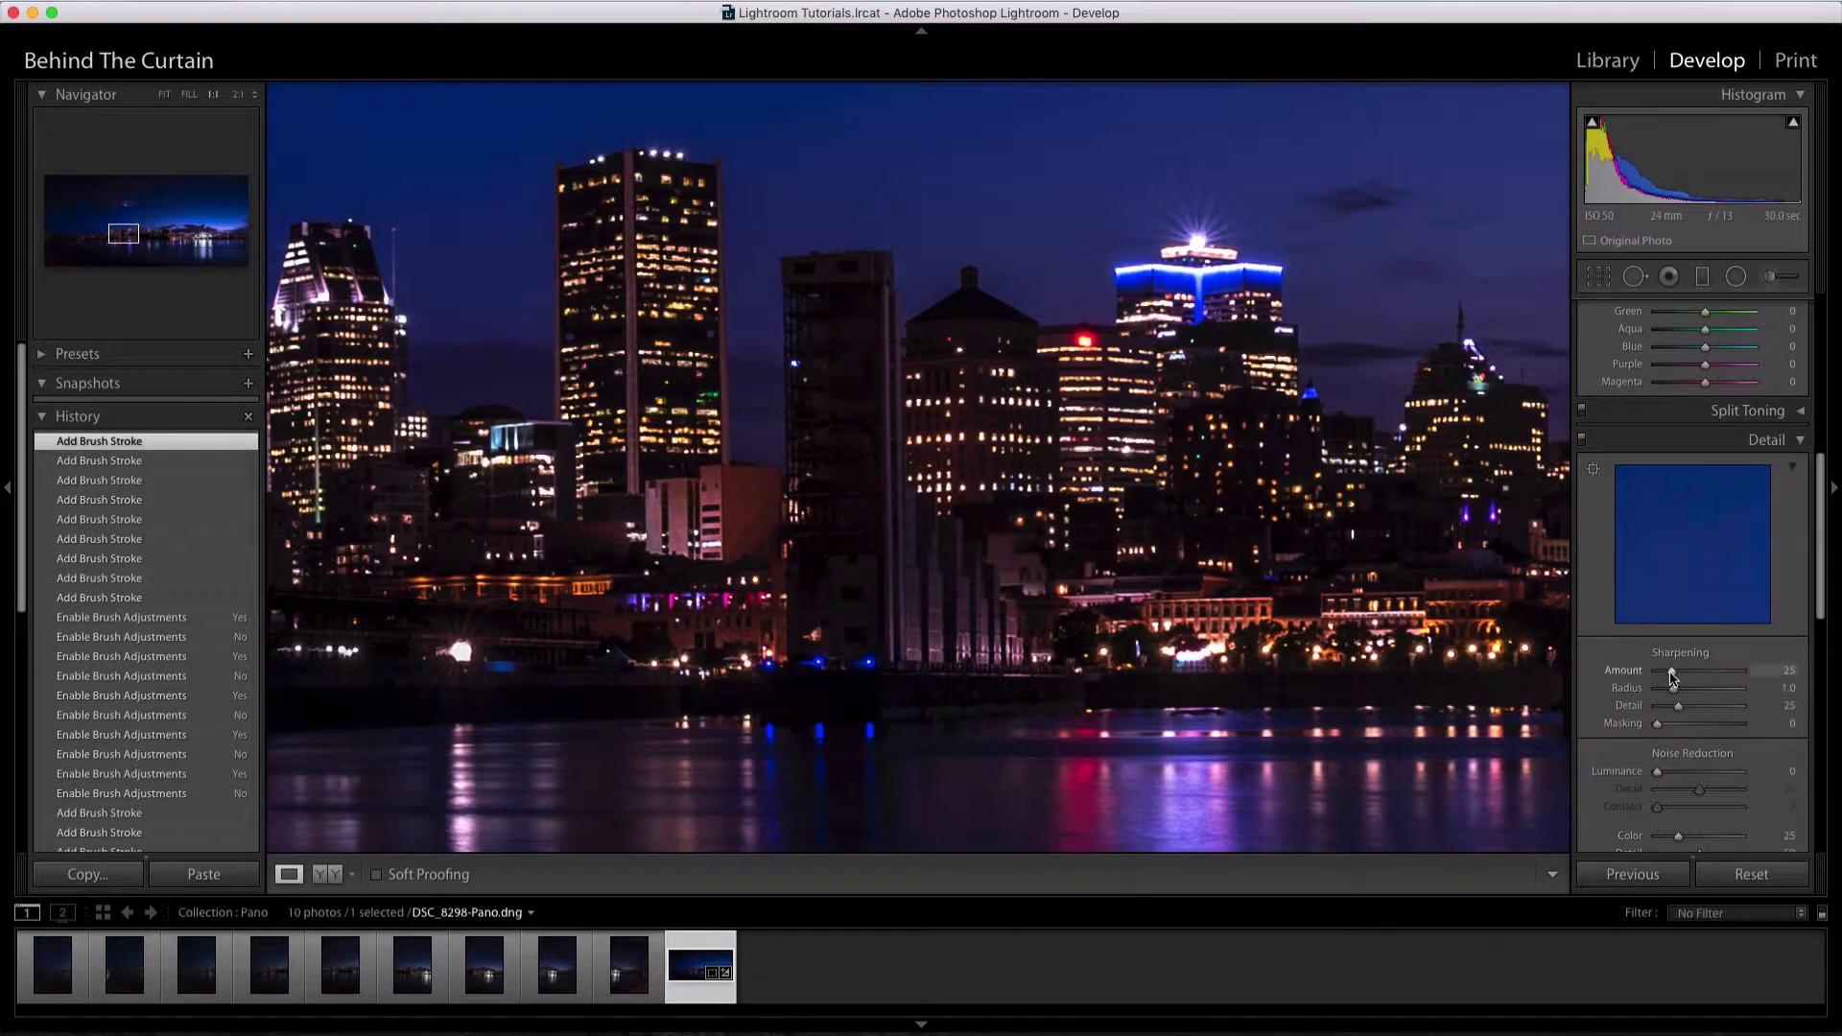
left_click_drag(1704, 675, 1739, 692)
double_click(1614, 691)
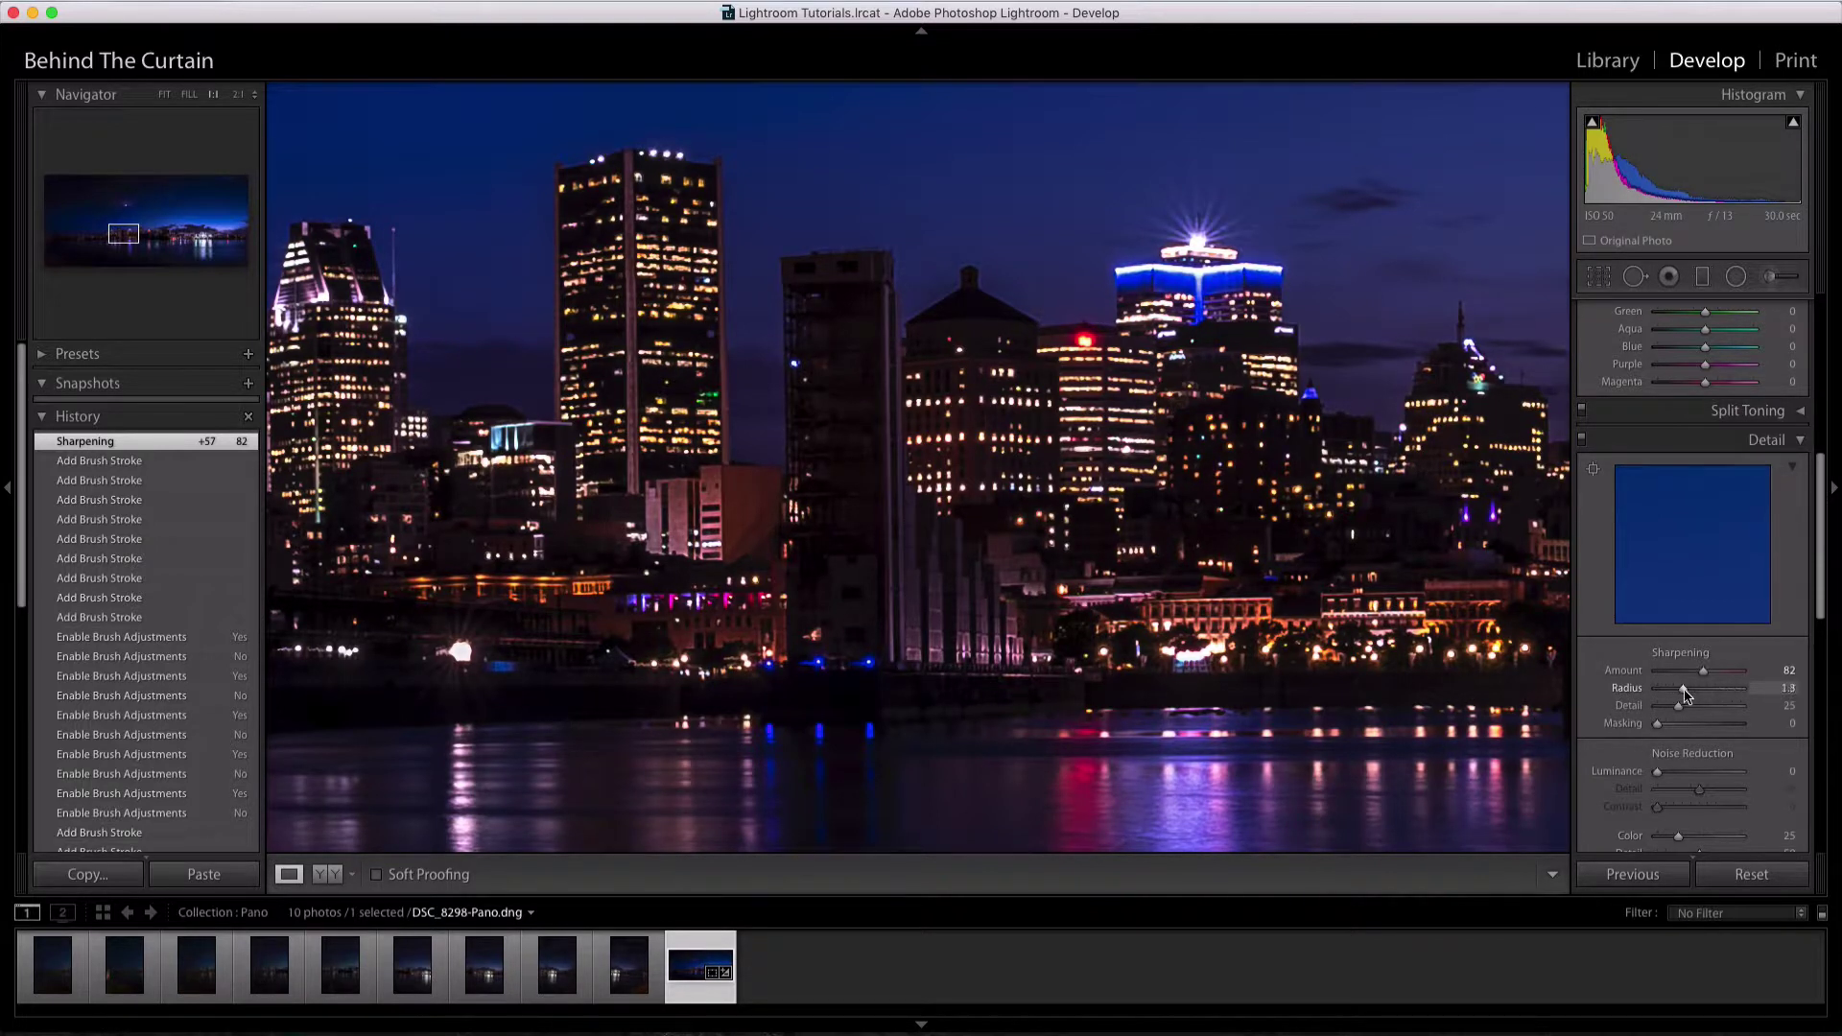
left_click_drag(1686, 694, 1690, 711)
left_click_drag(1657, 772, 1692, 775)
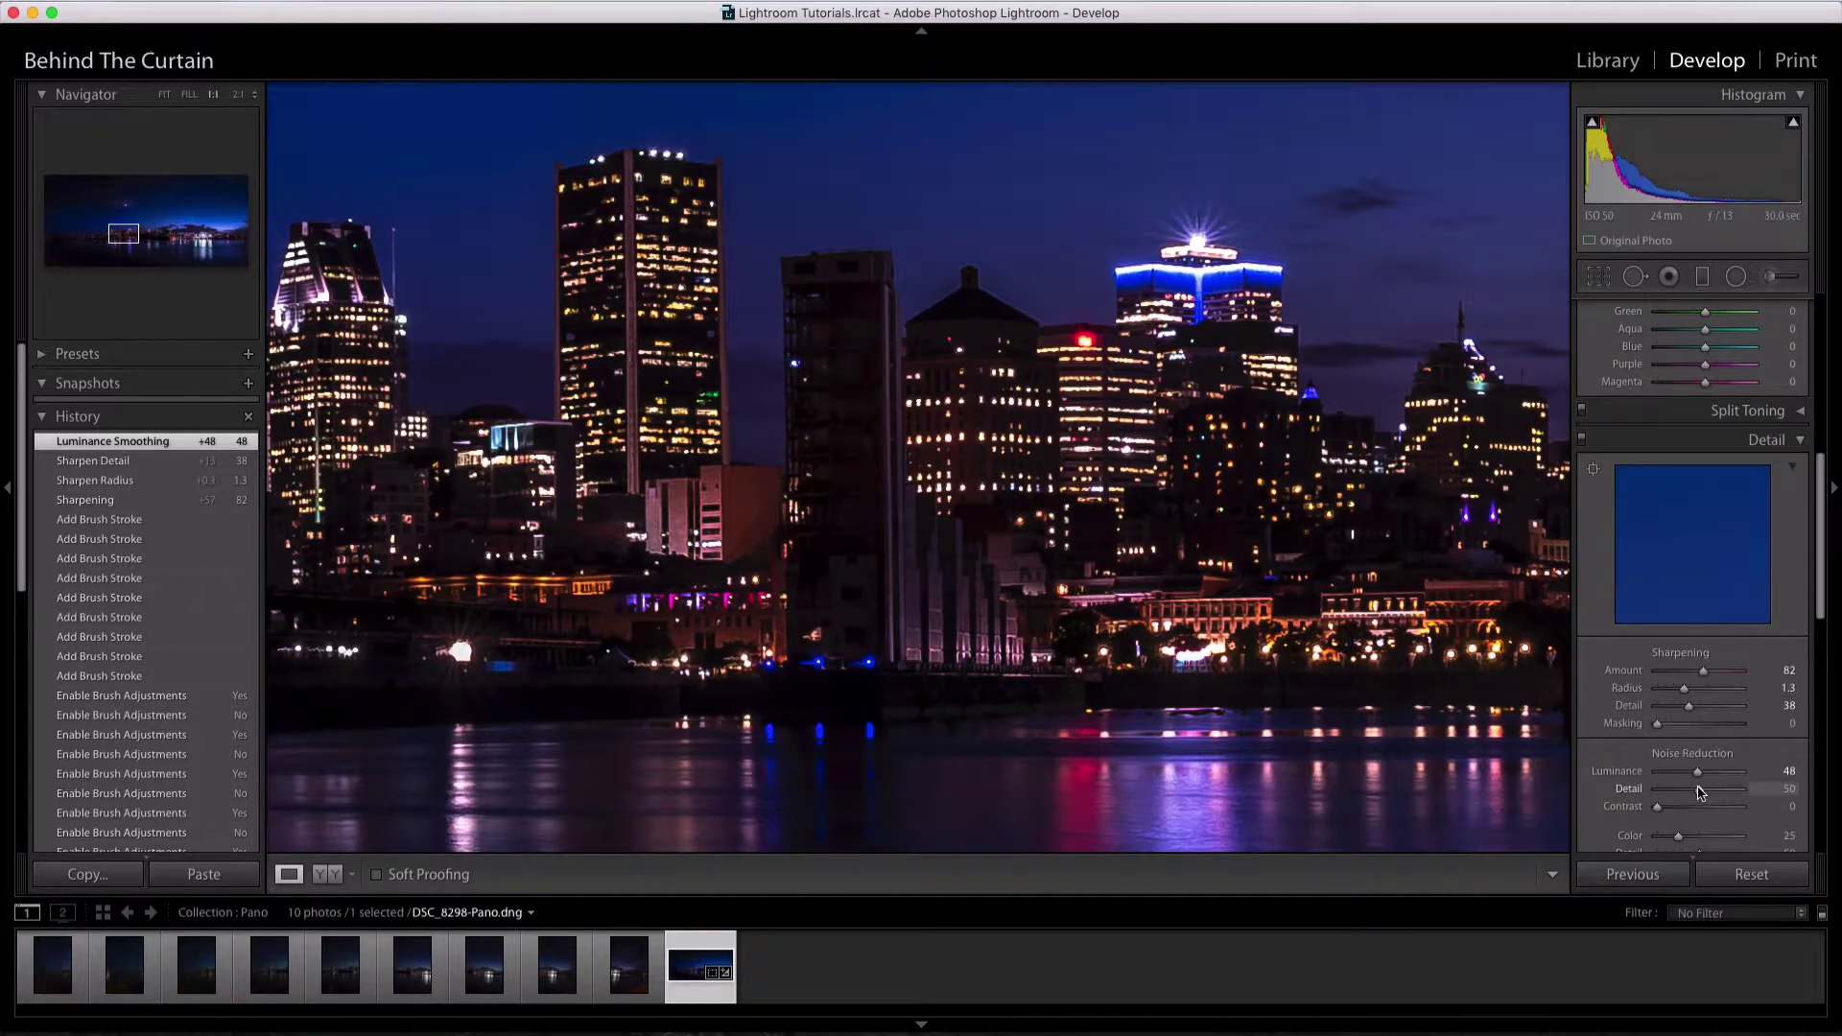
left_click_drag(1682, 793, 1682, 790)
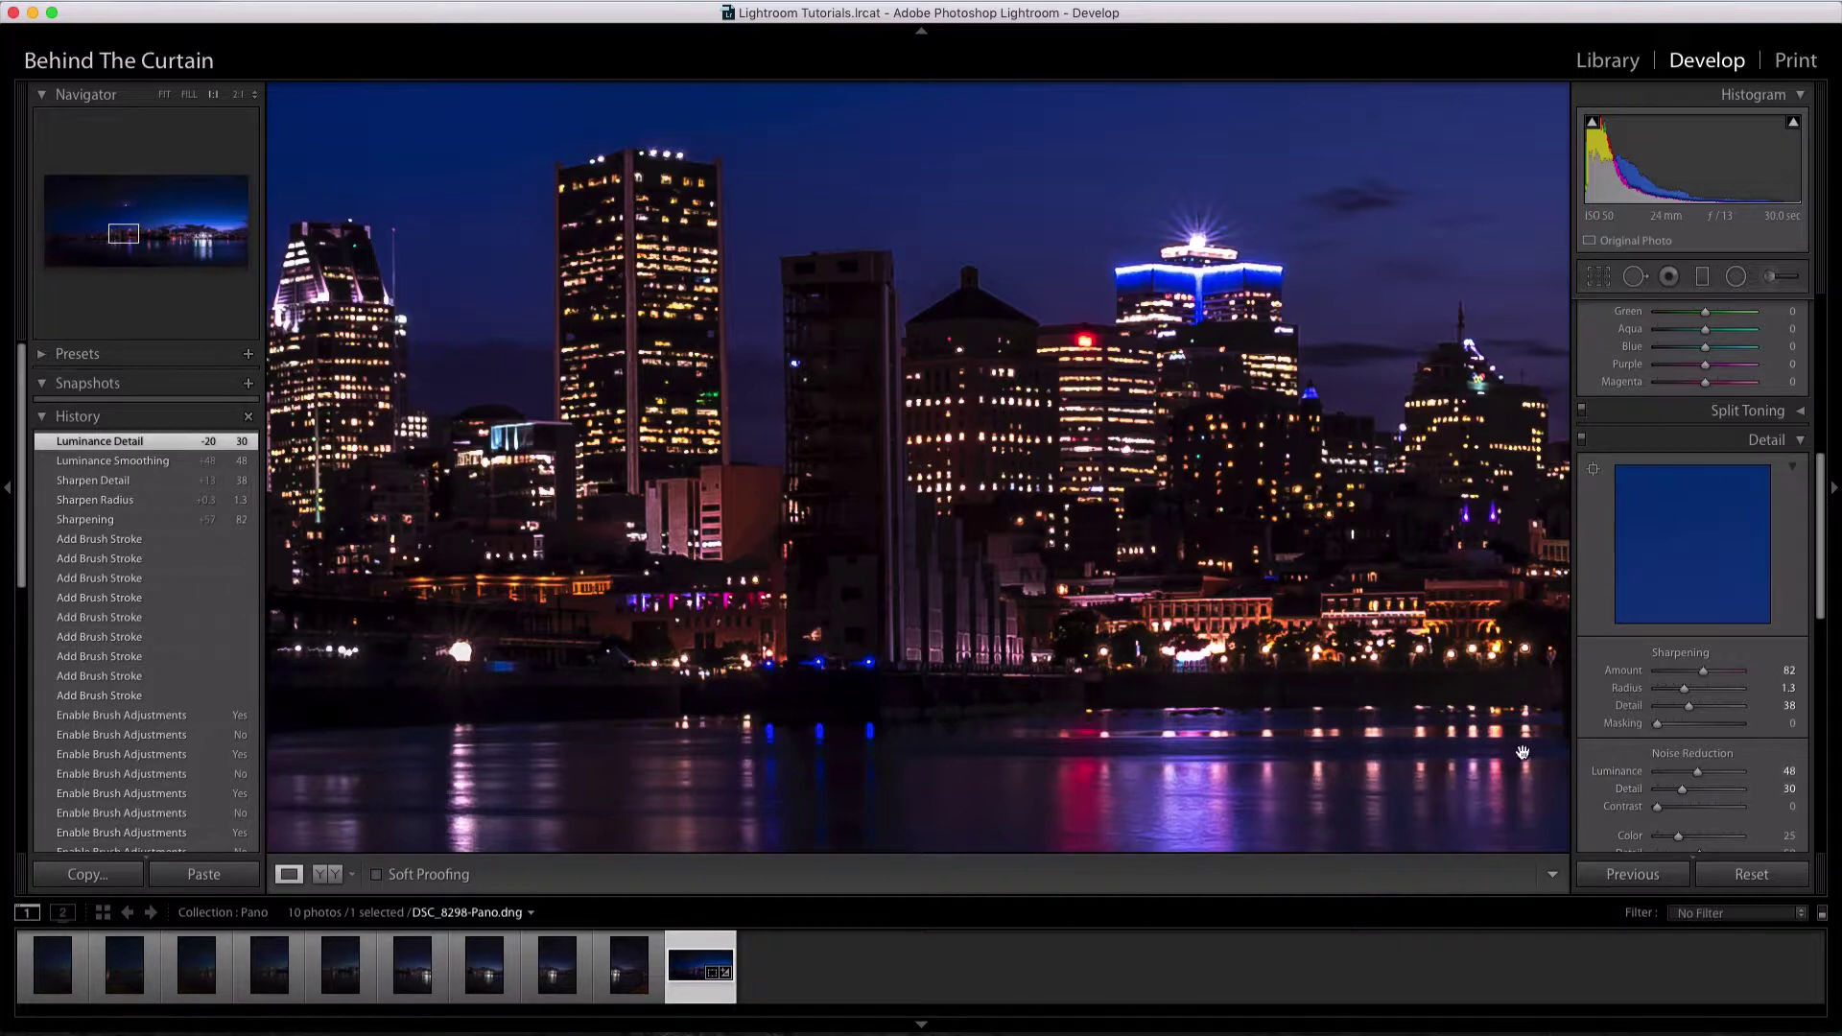
Compare the close-up skyline with the sharpening and noise reduction settings disabled and enabled
left_click(1583, 440)
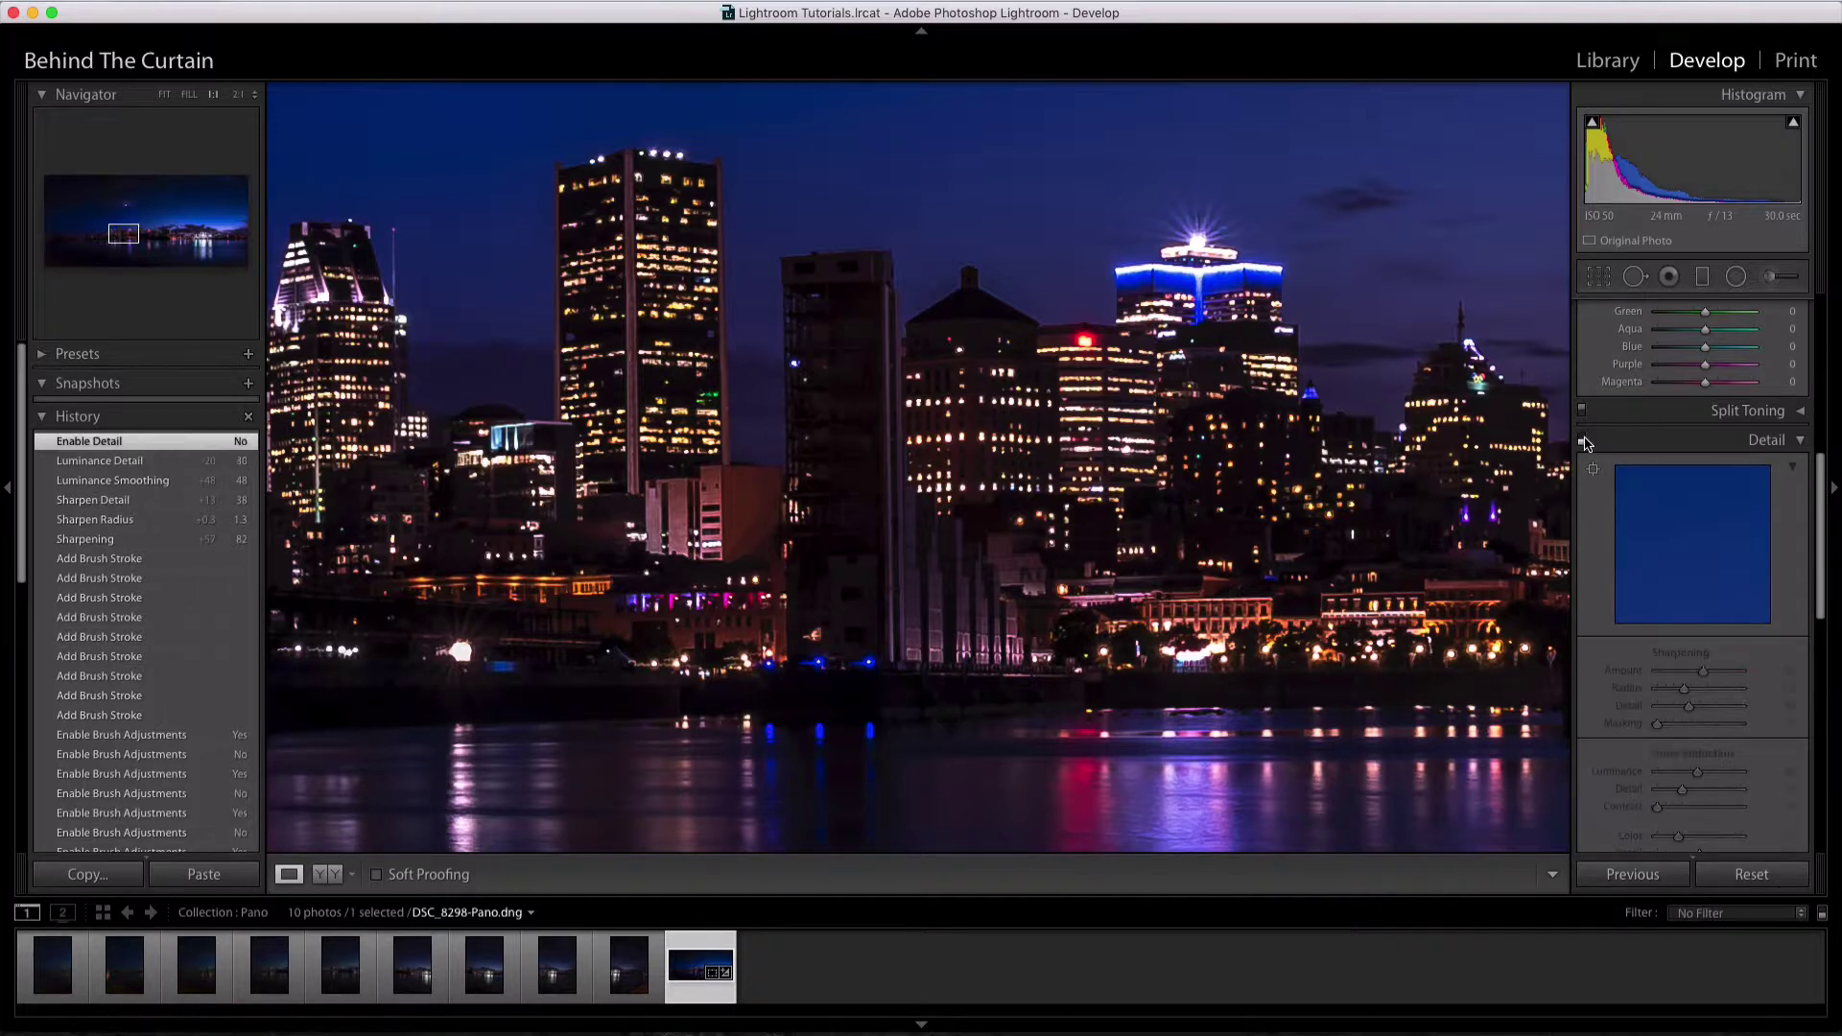
left_click(1583, 440)
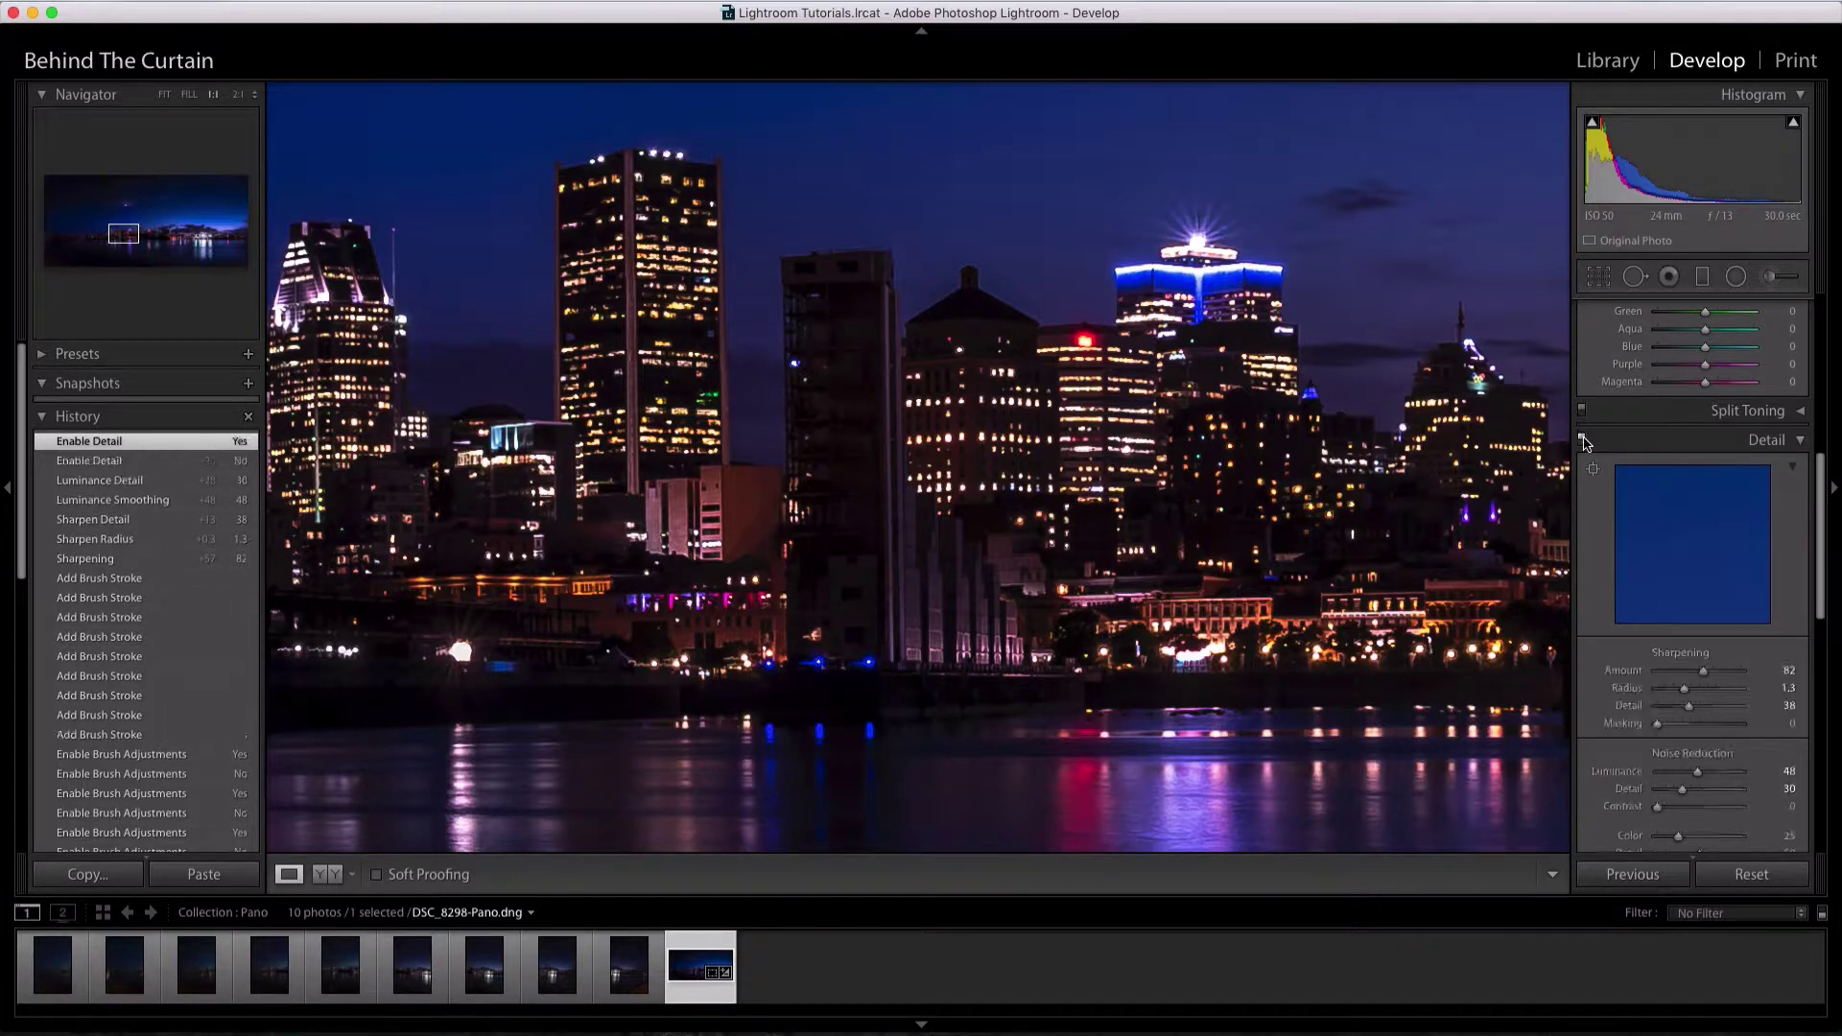
left_click(1583, 440)
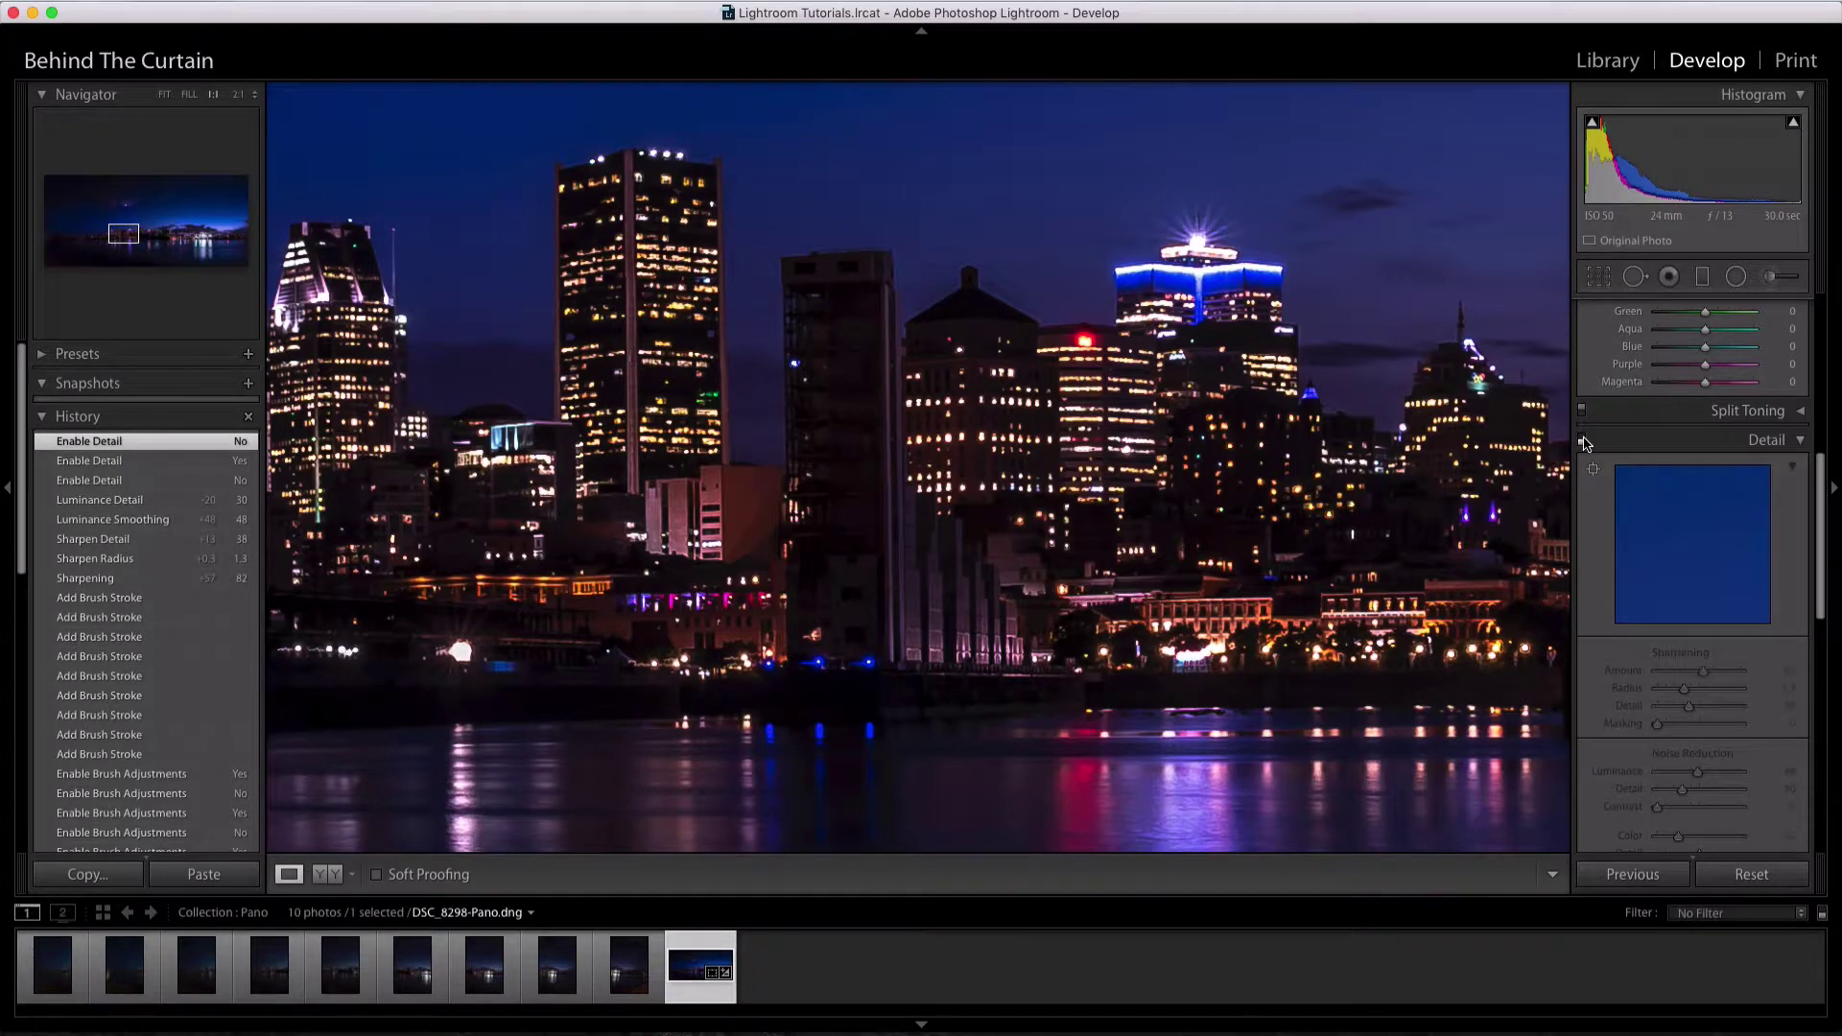
left_click(1583, 440)
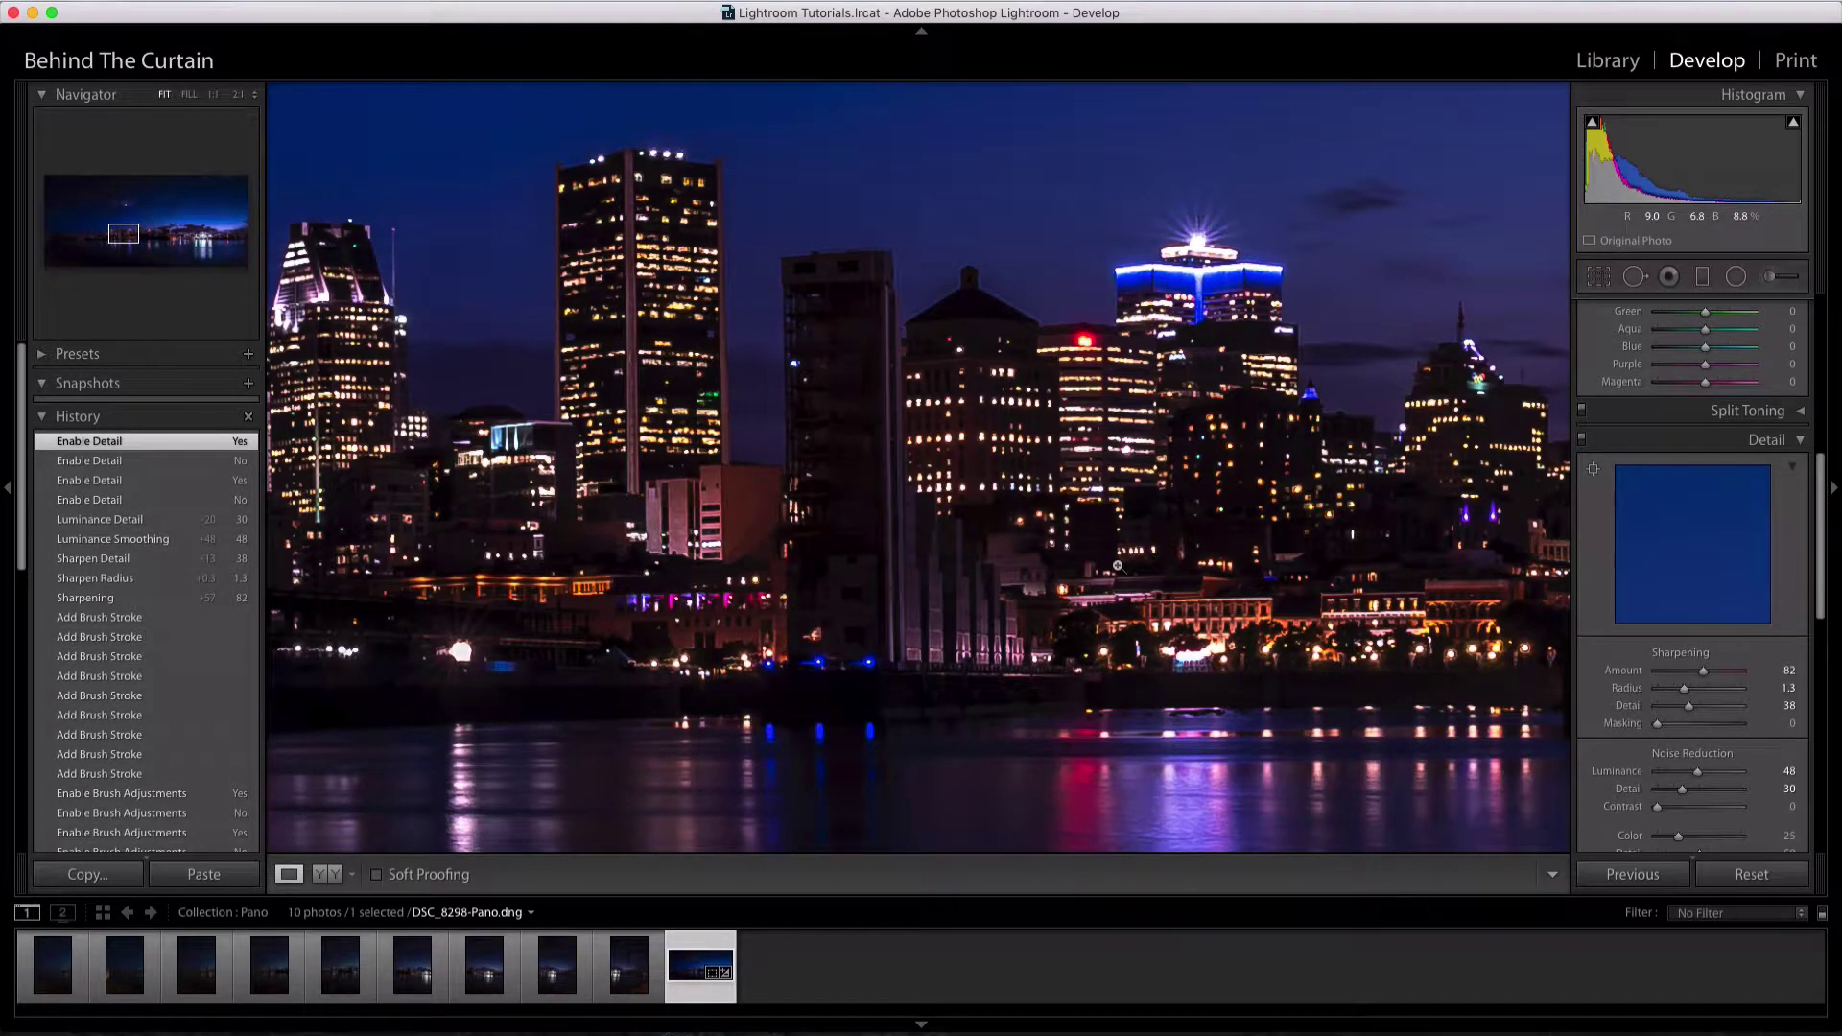
Compare the whole panorama with its unedited Before version
left_click(1118, 566)
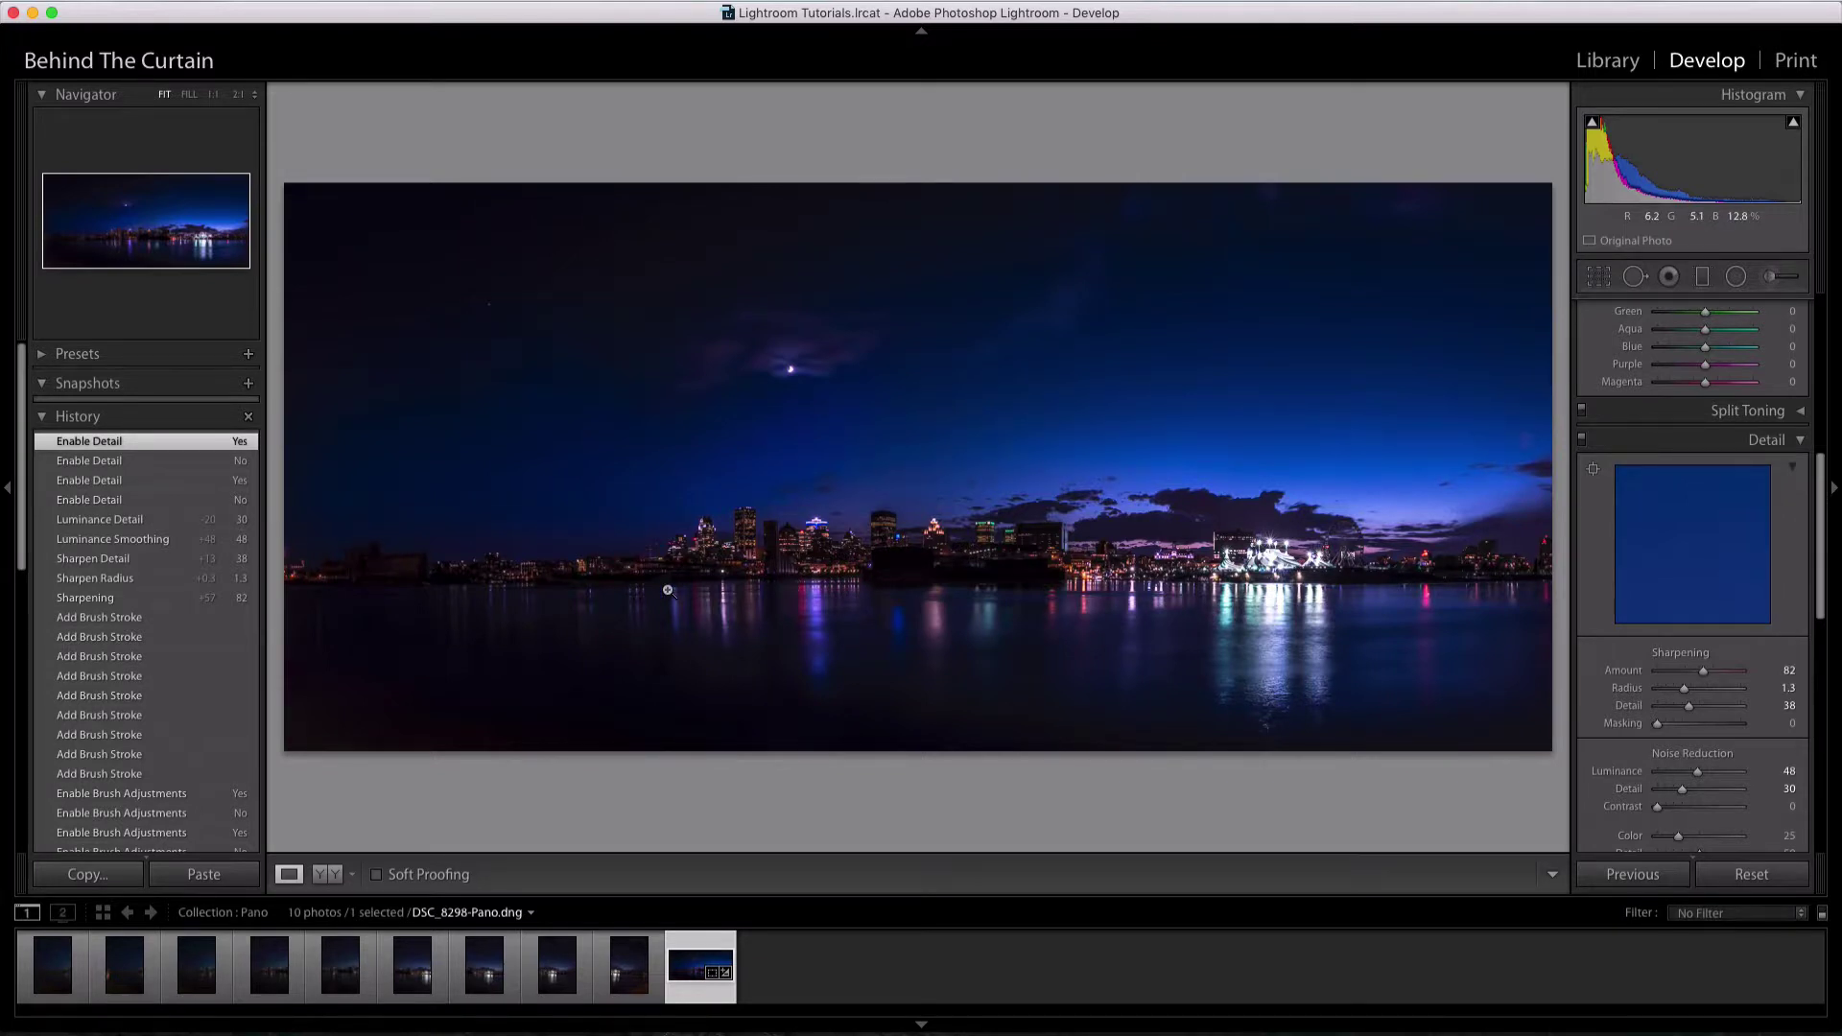
key("backslash")
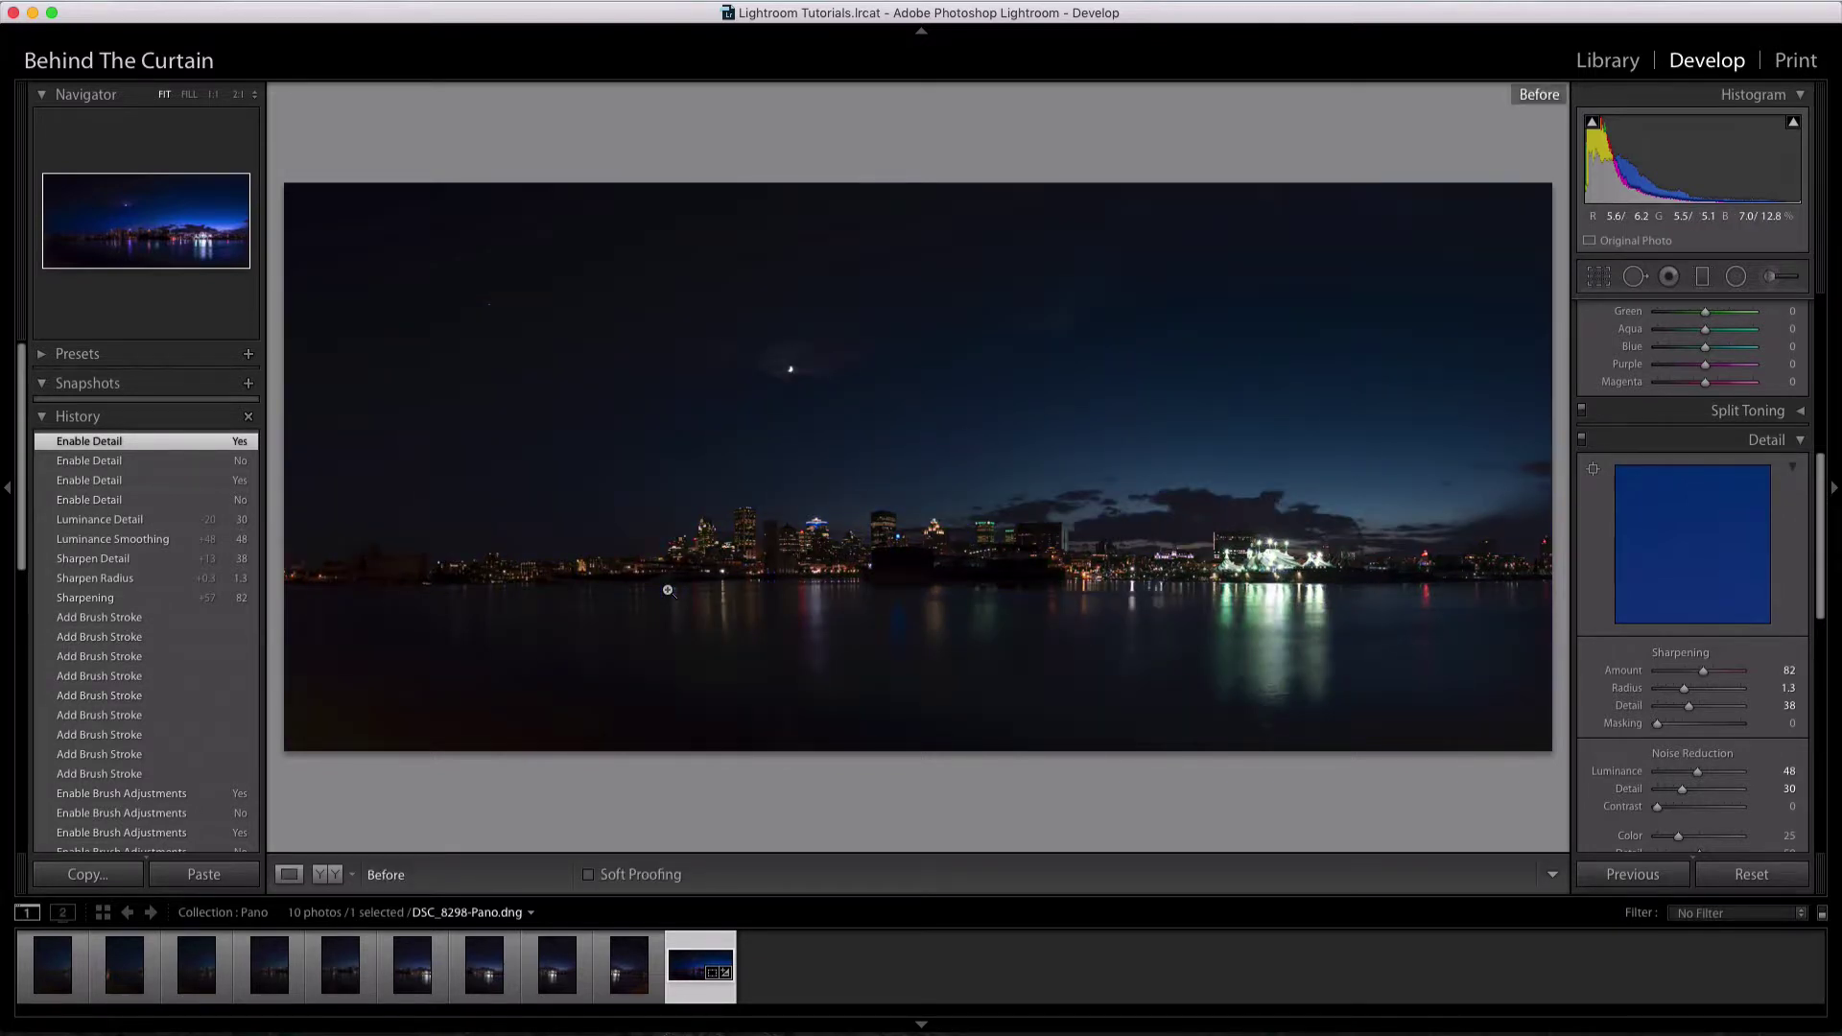
key("backslash")
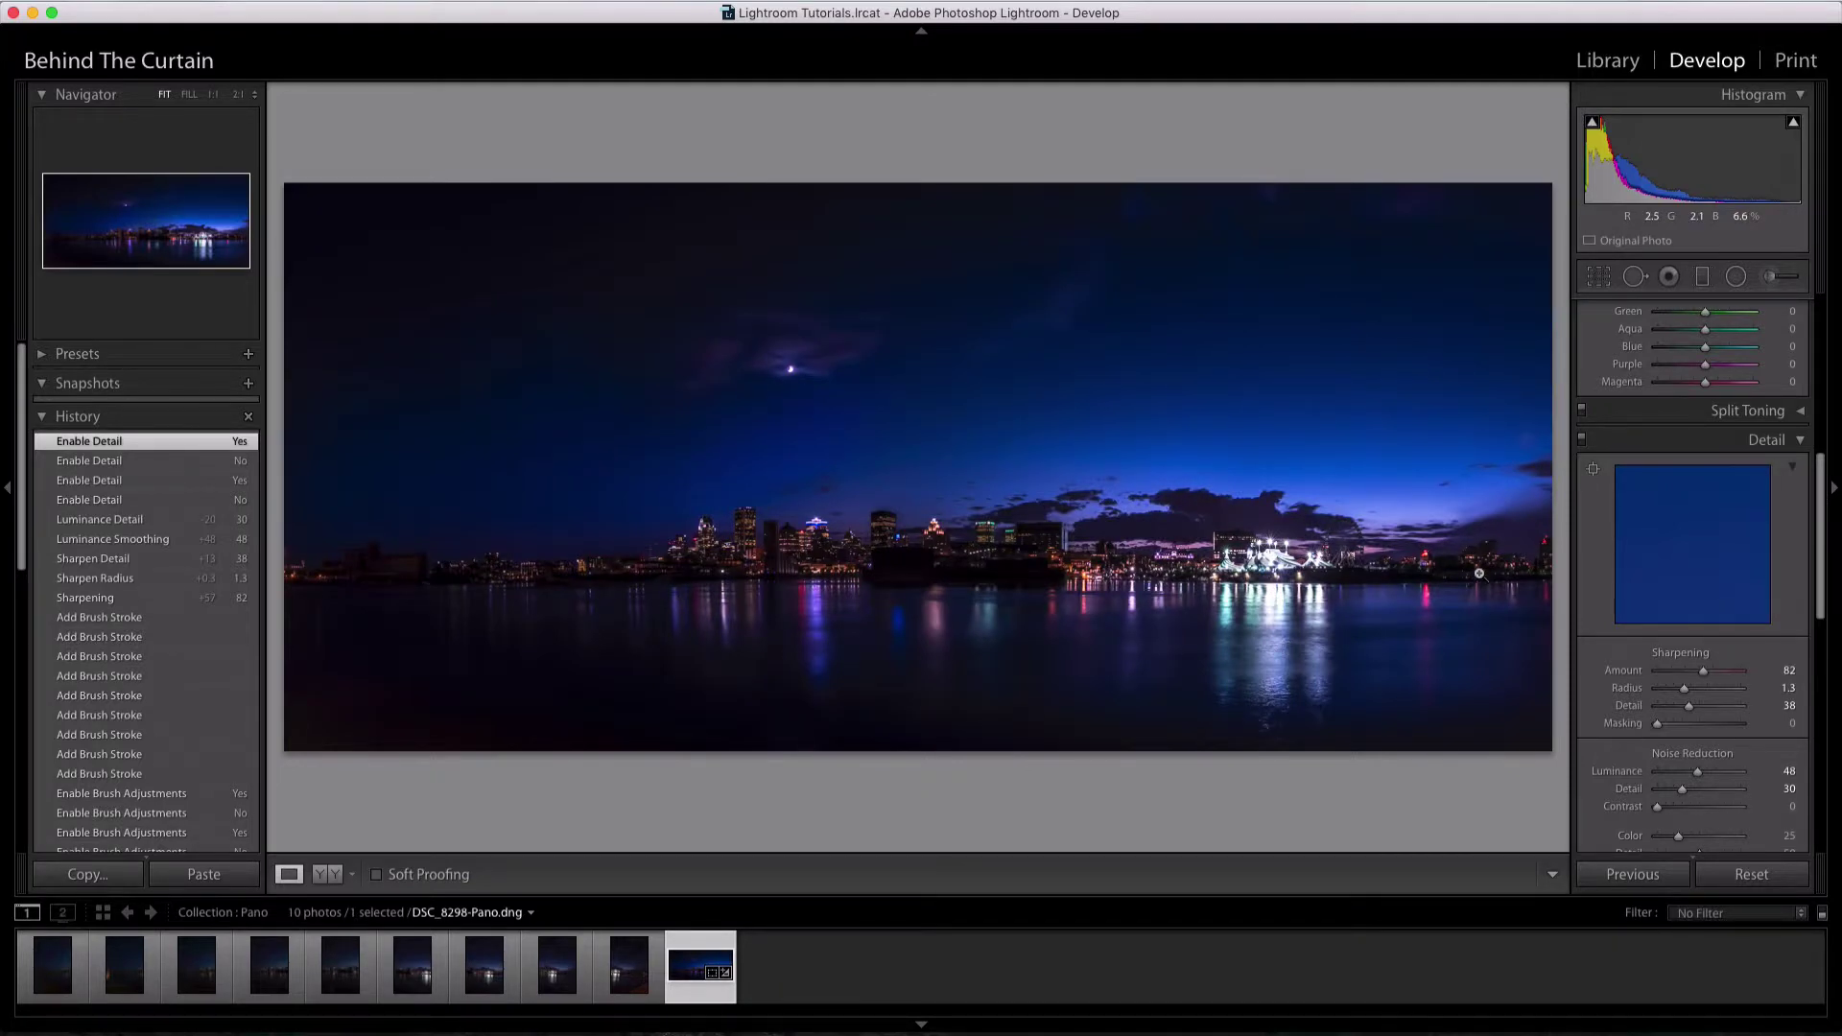
Inspect the Ferris wheel, evening clouds and buildings near the panorama's right edge at full magnification
left_click(1445, 570)
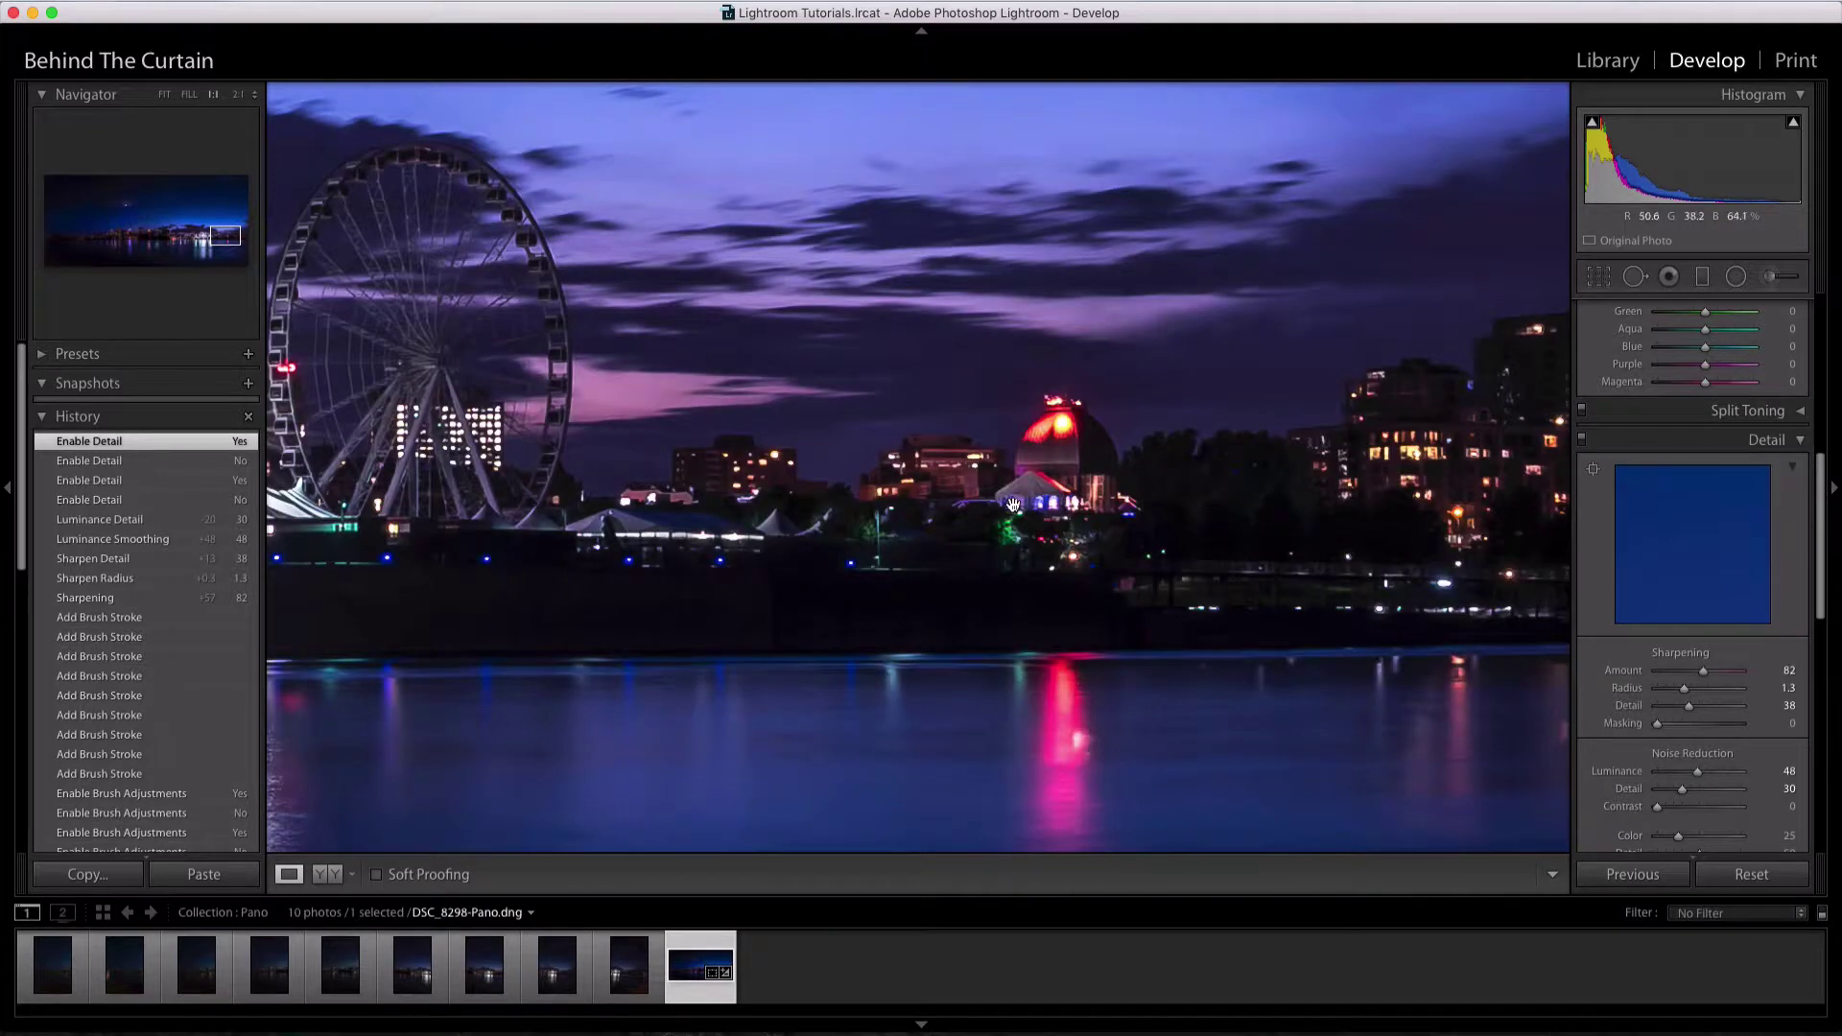
scroll(1304, 705, "up", 4)
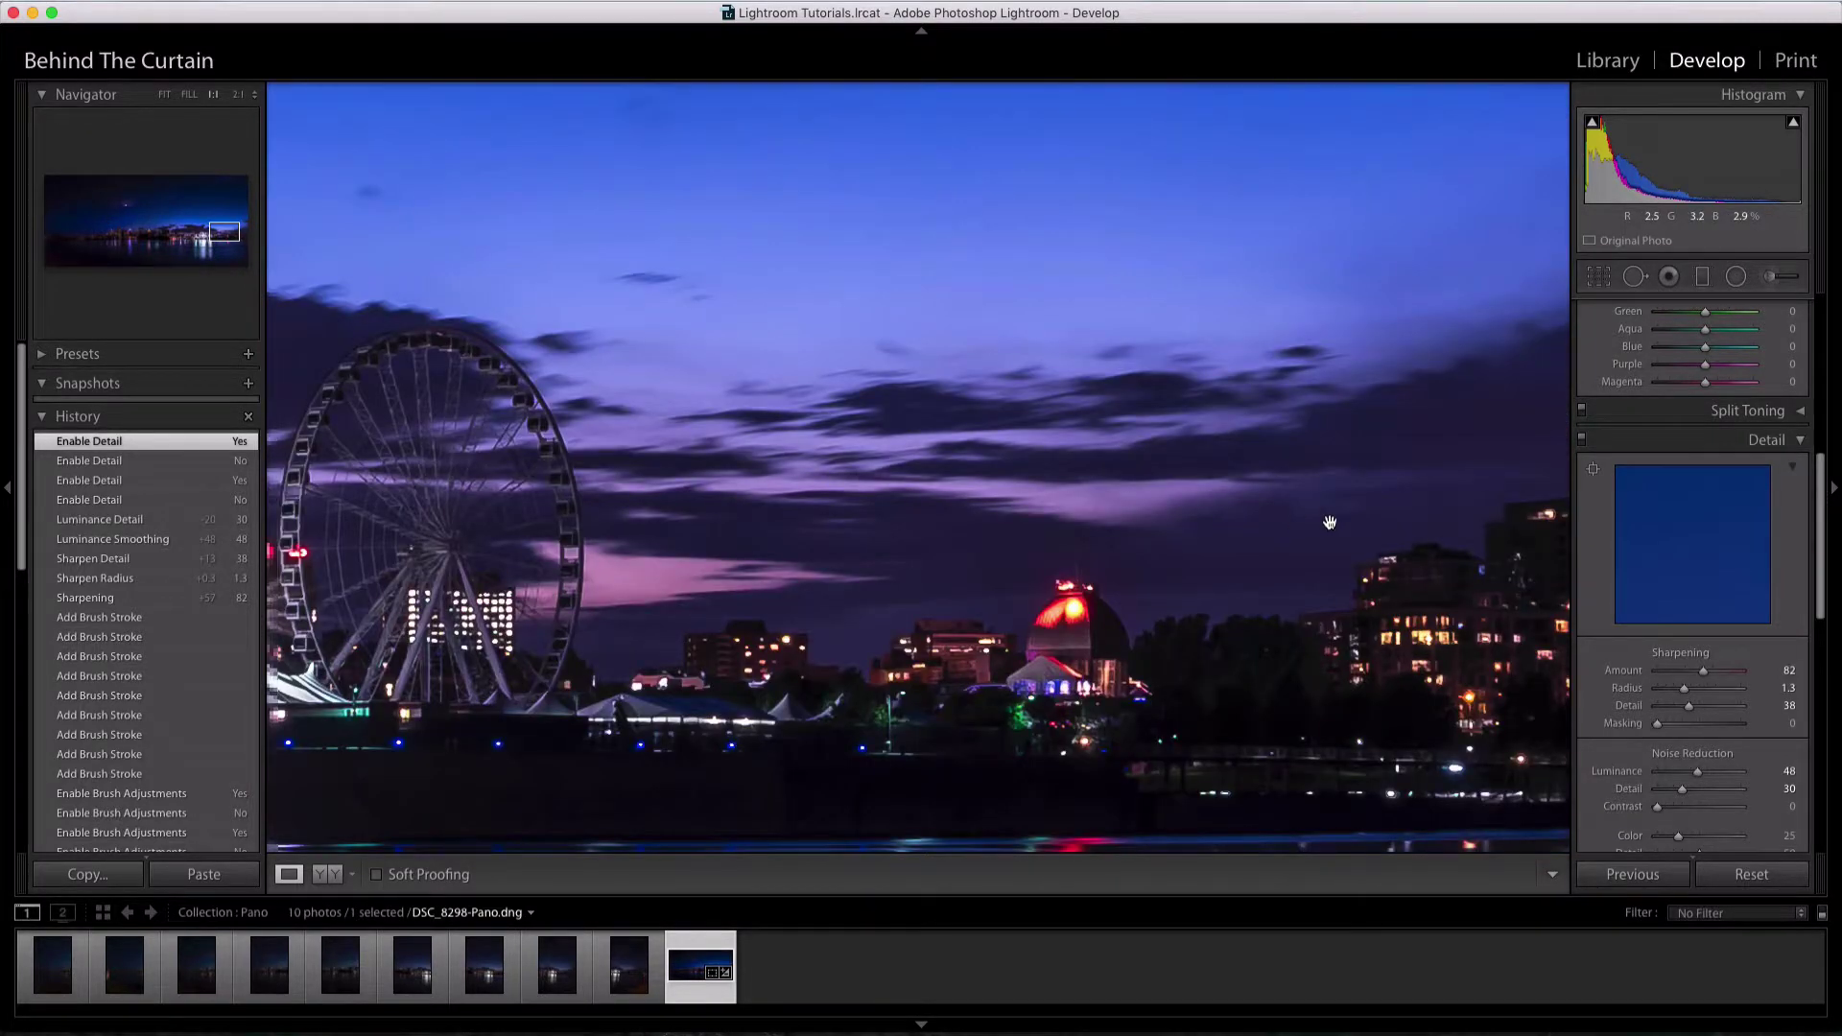
scroll(1151, 575, "down", 5)
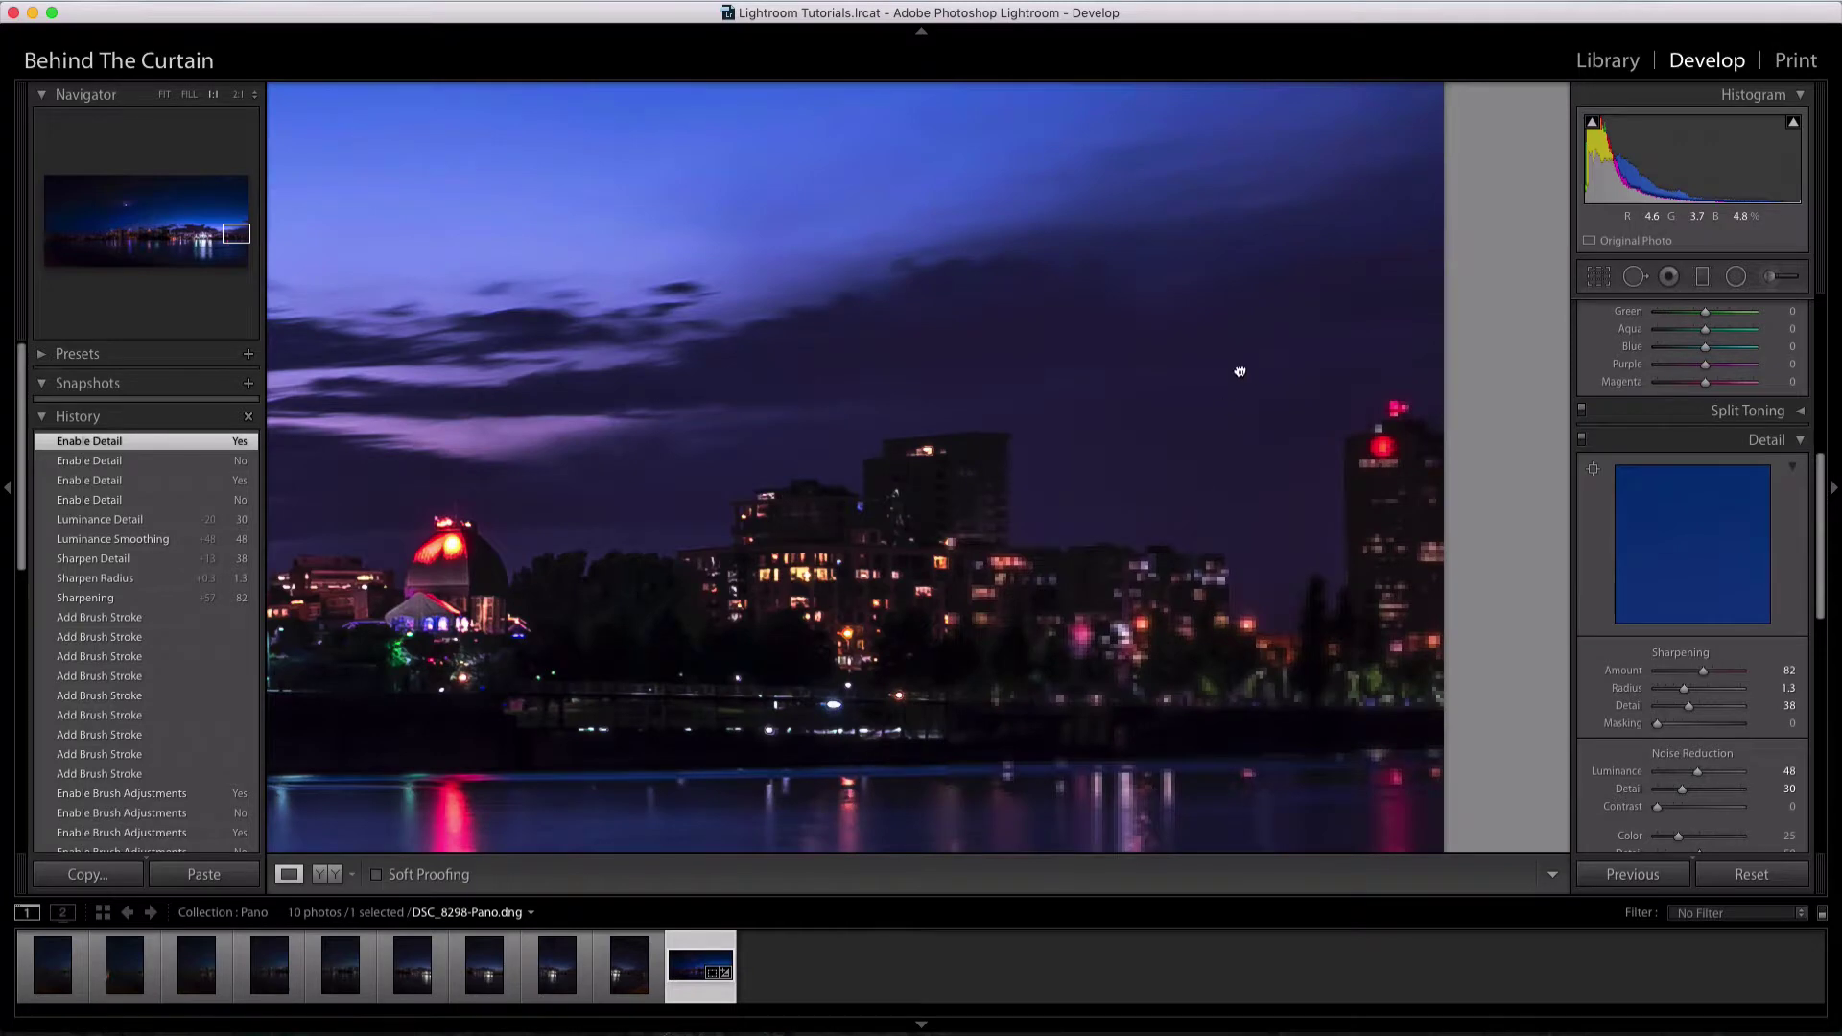
Inspect the shoreline at 1:1 from the right-edge buildings past the Ferris wheel and striped tents to the purple-lit hall
scroll(845, 478, "left", 10)
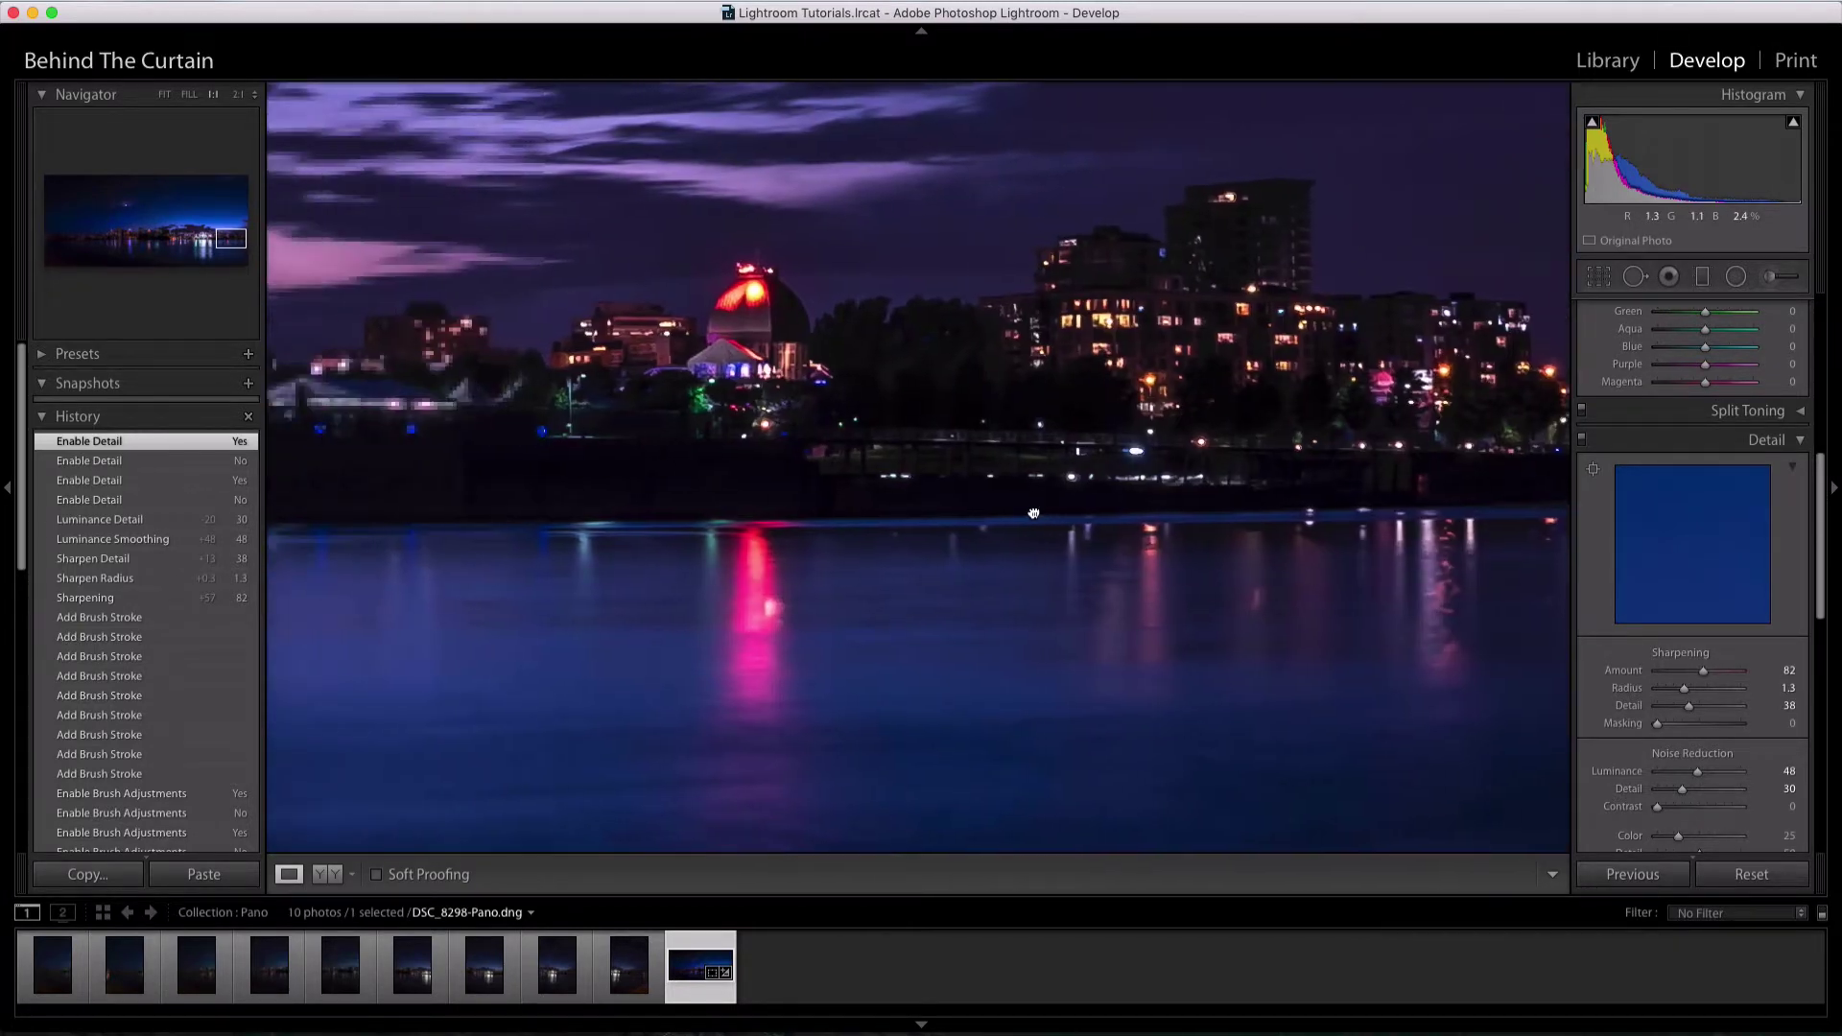
scroll(844, 478, "left", 9)
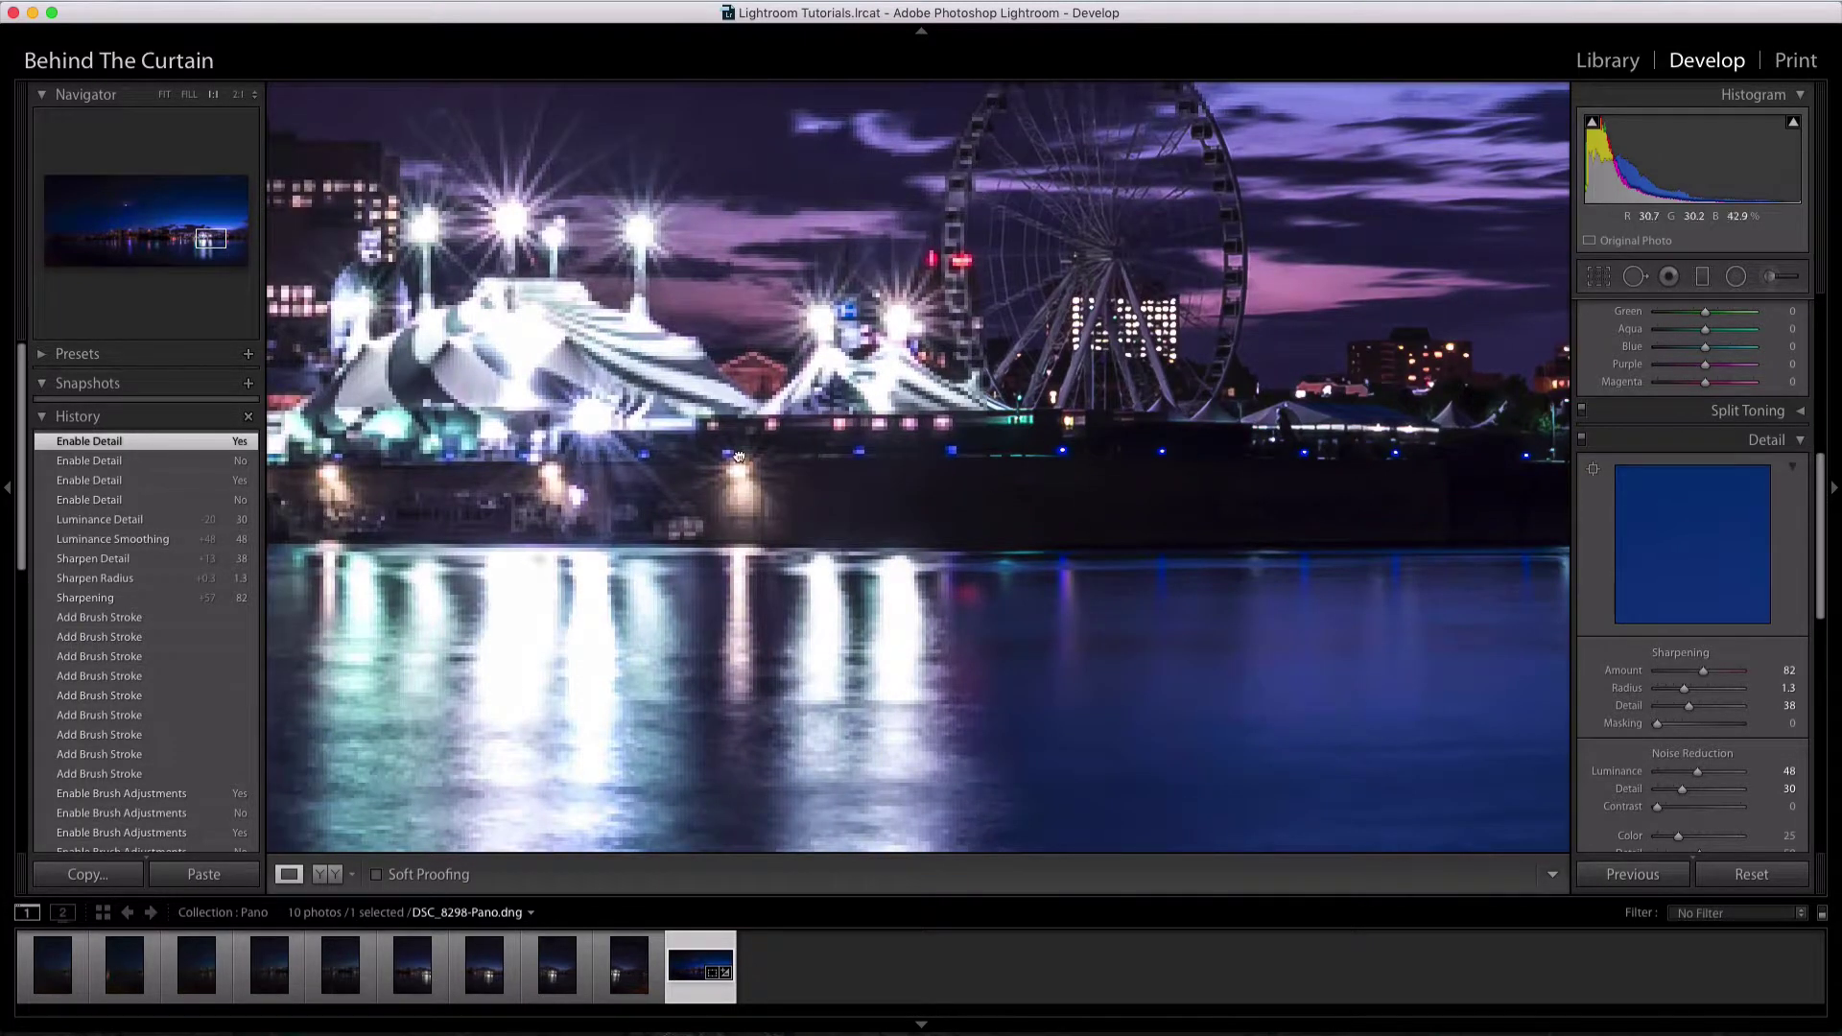
scroll(1163, 458, "left", 7)
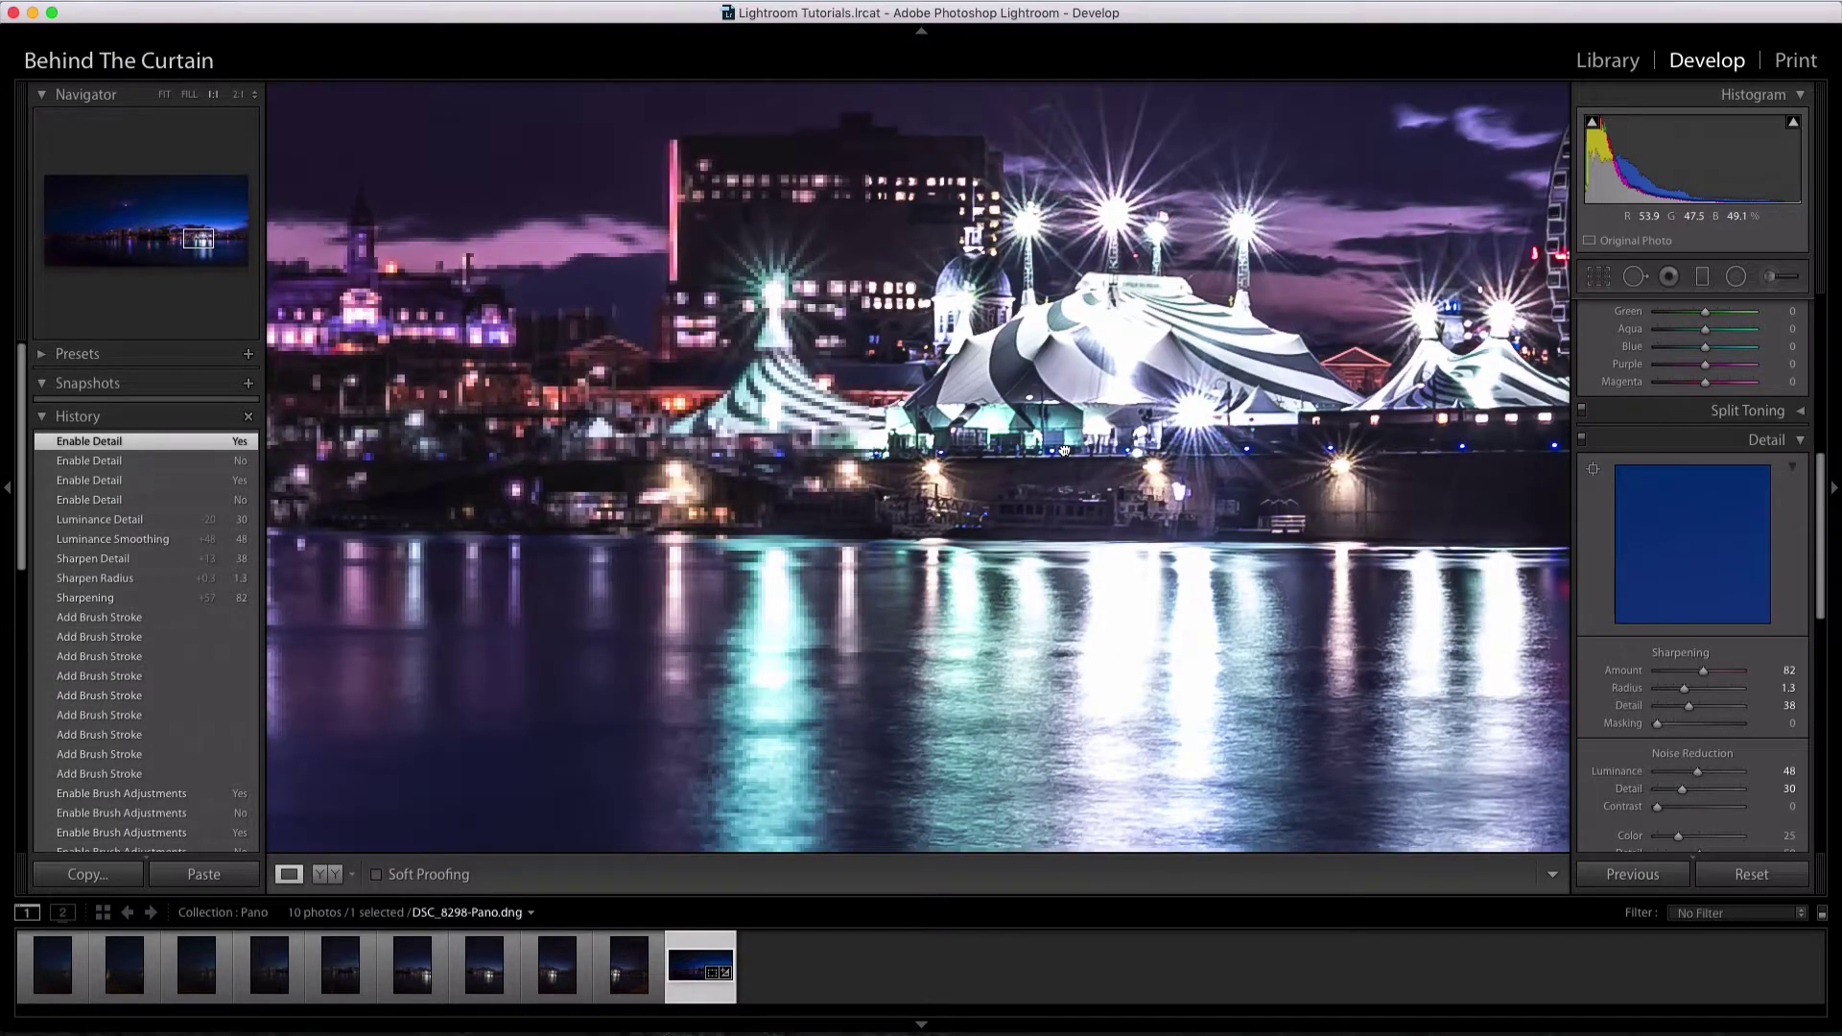
scroll(1064, 451, "left", 8)
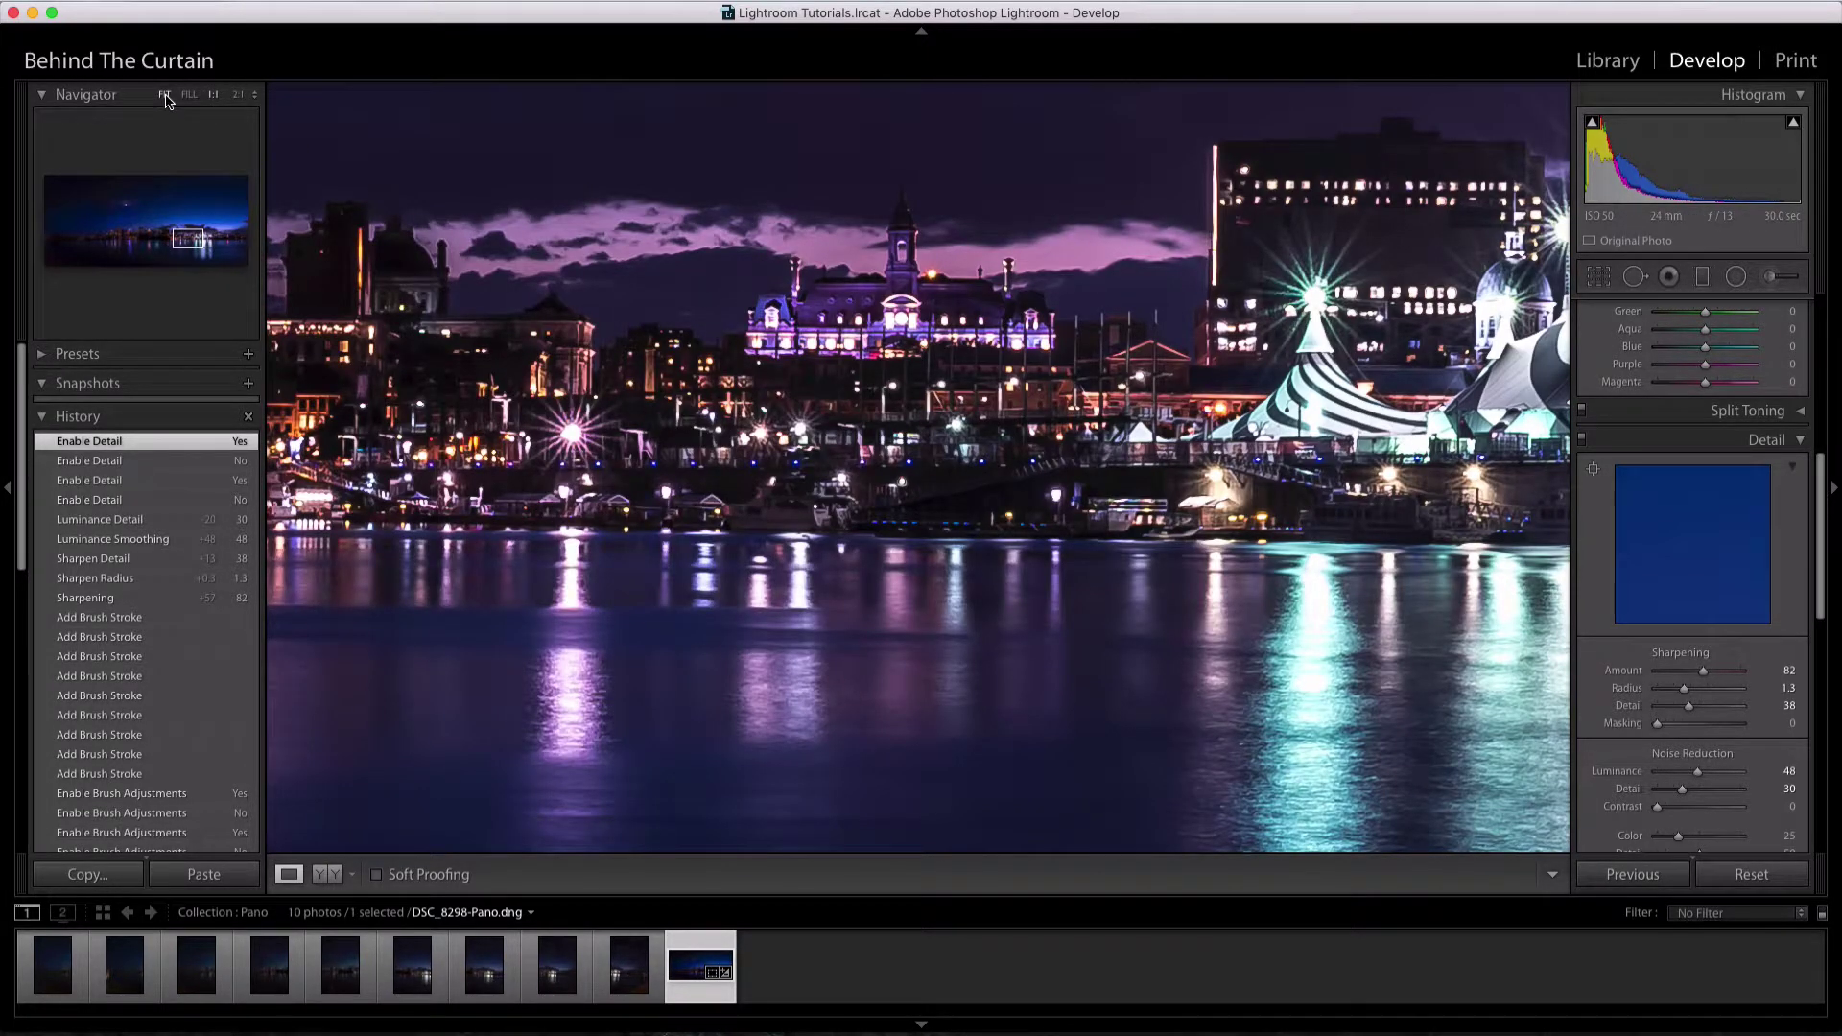
Inspect the moon and the downtown towers below it at 1:1, and return to the whole-panorama view
left_click(165, 100)
left_click(786, 408)
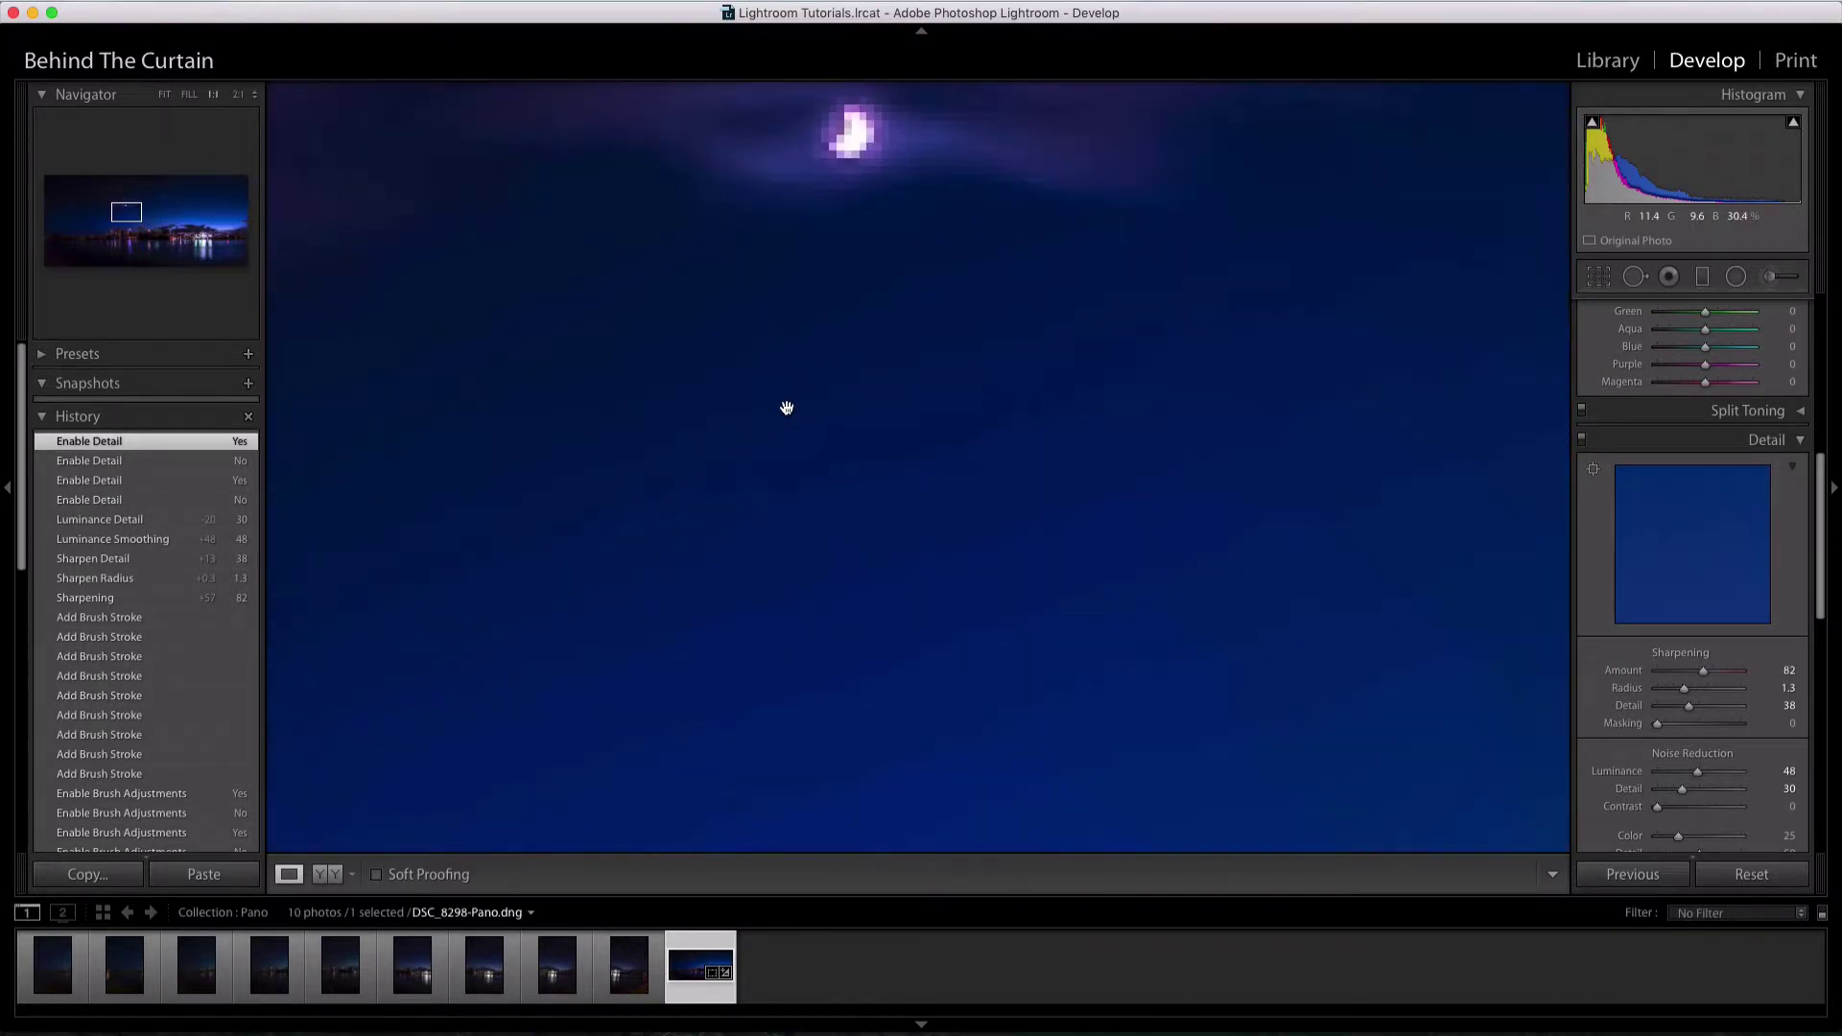
scroll(950, 583, "down", 10)
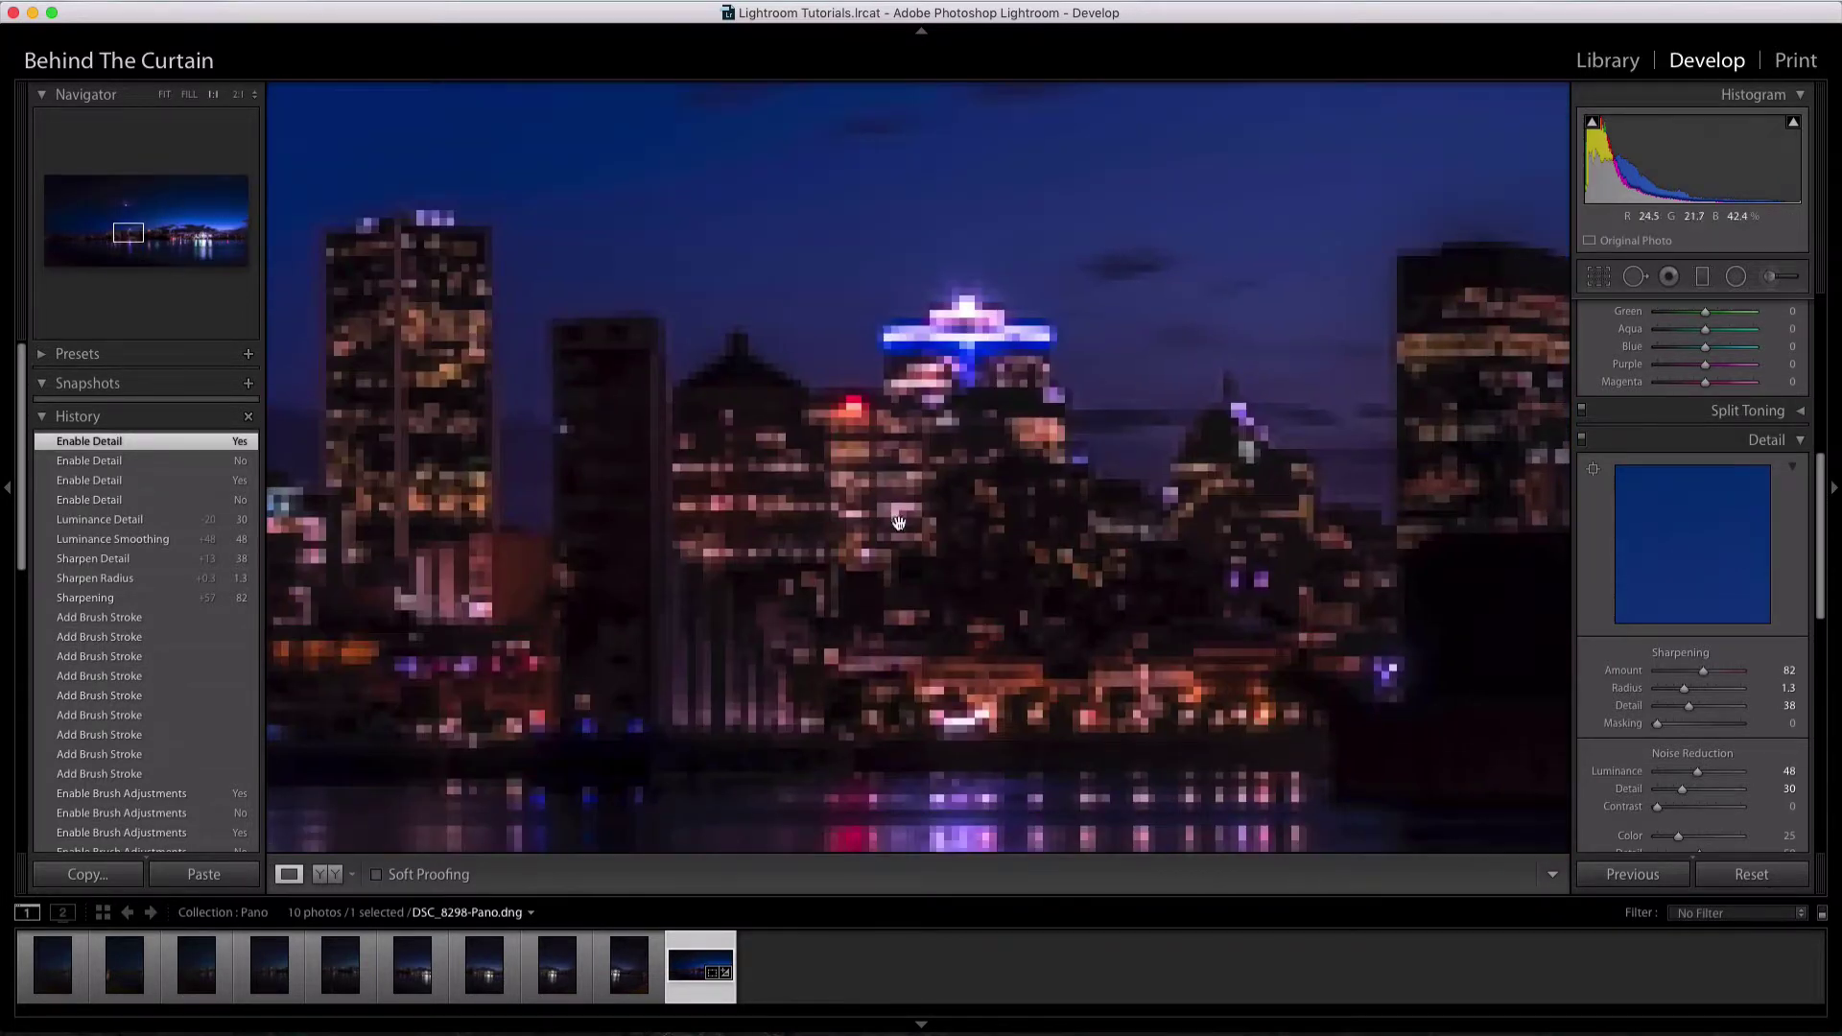
left_click(163, 94)
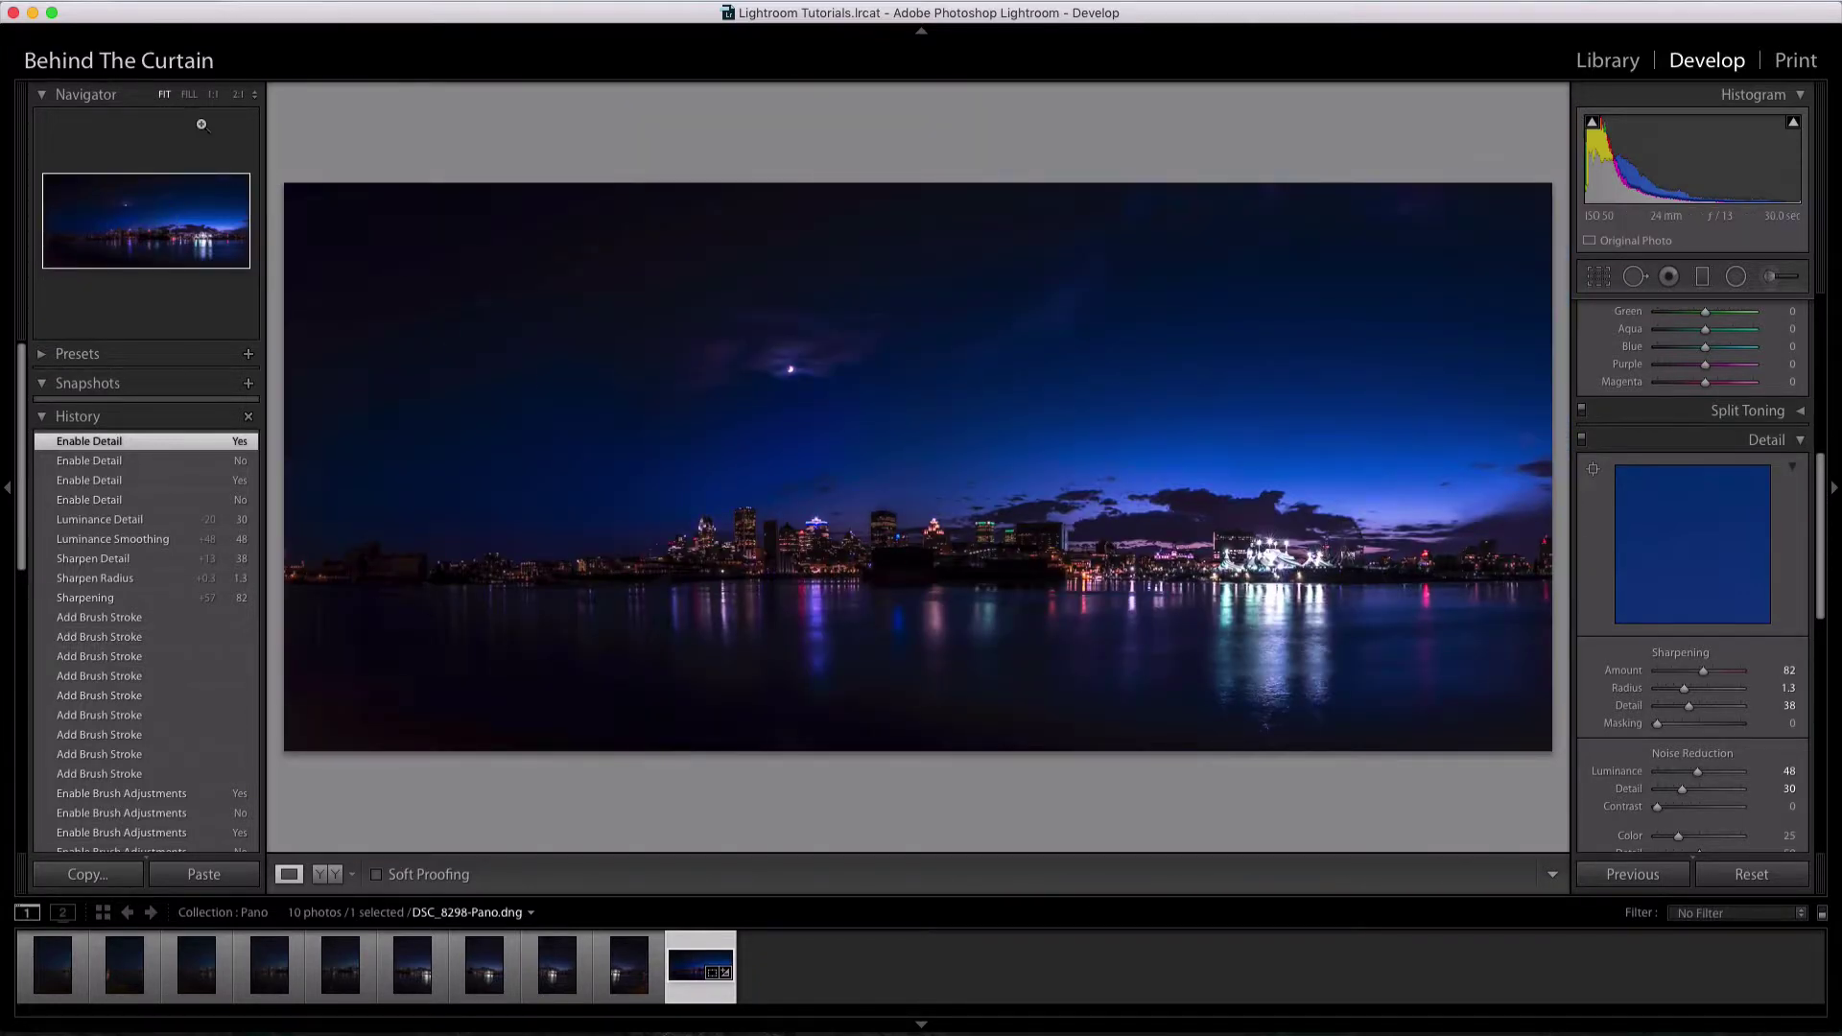
View the panorama at Fill, 1:1, 2:1 and 11:1 magnification, ending on the clouds above the skyline
left_click(190, 96)
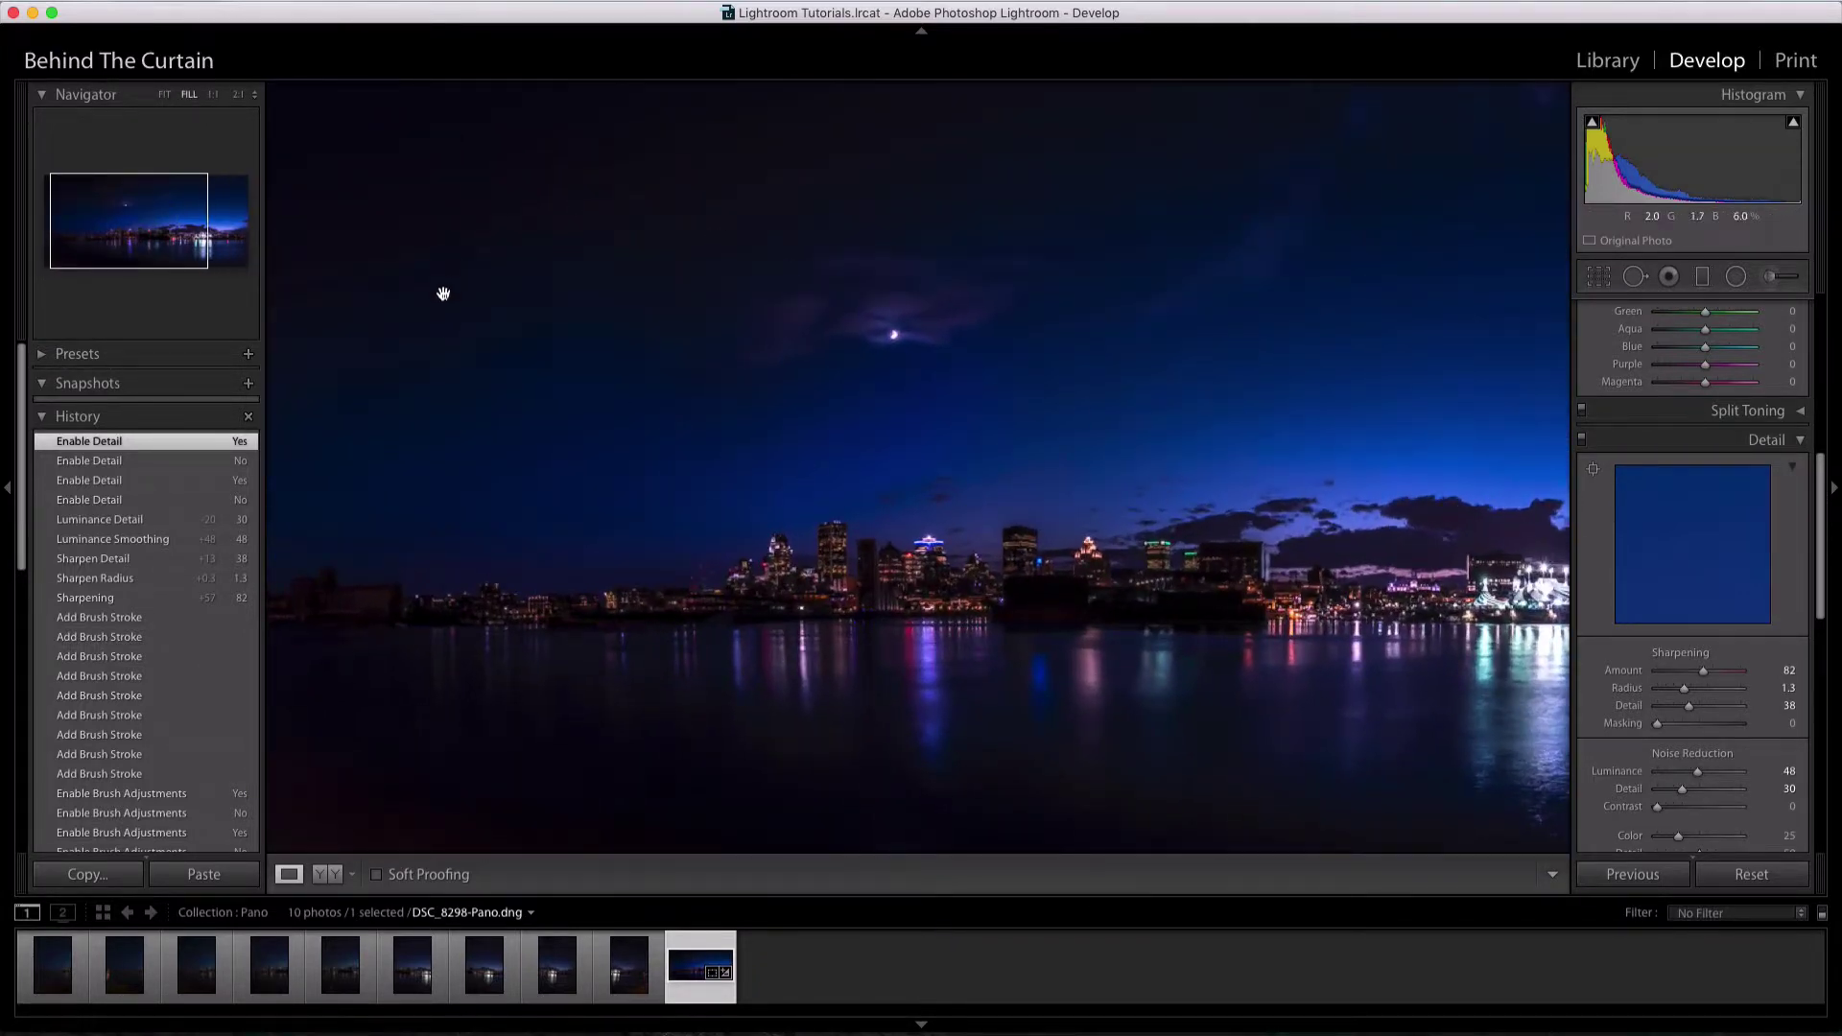
left_click_drag(958, 477, 724, 462)
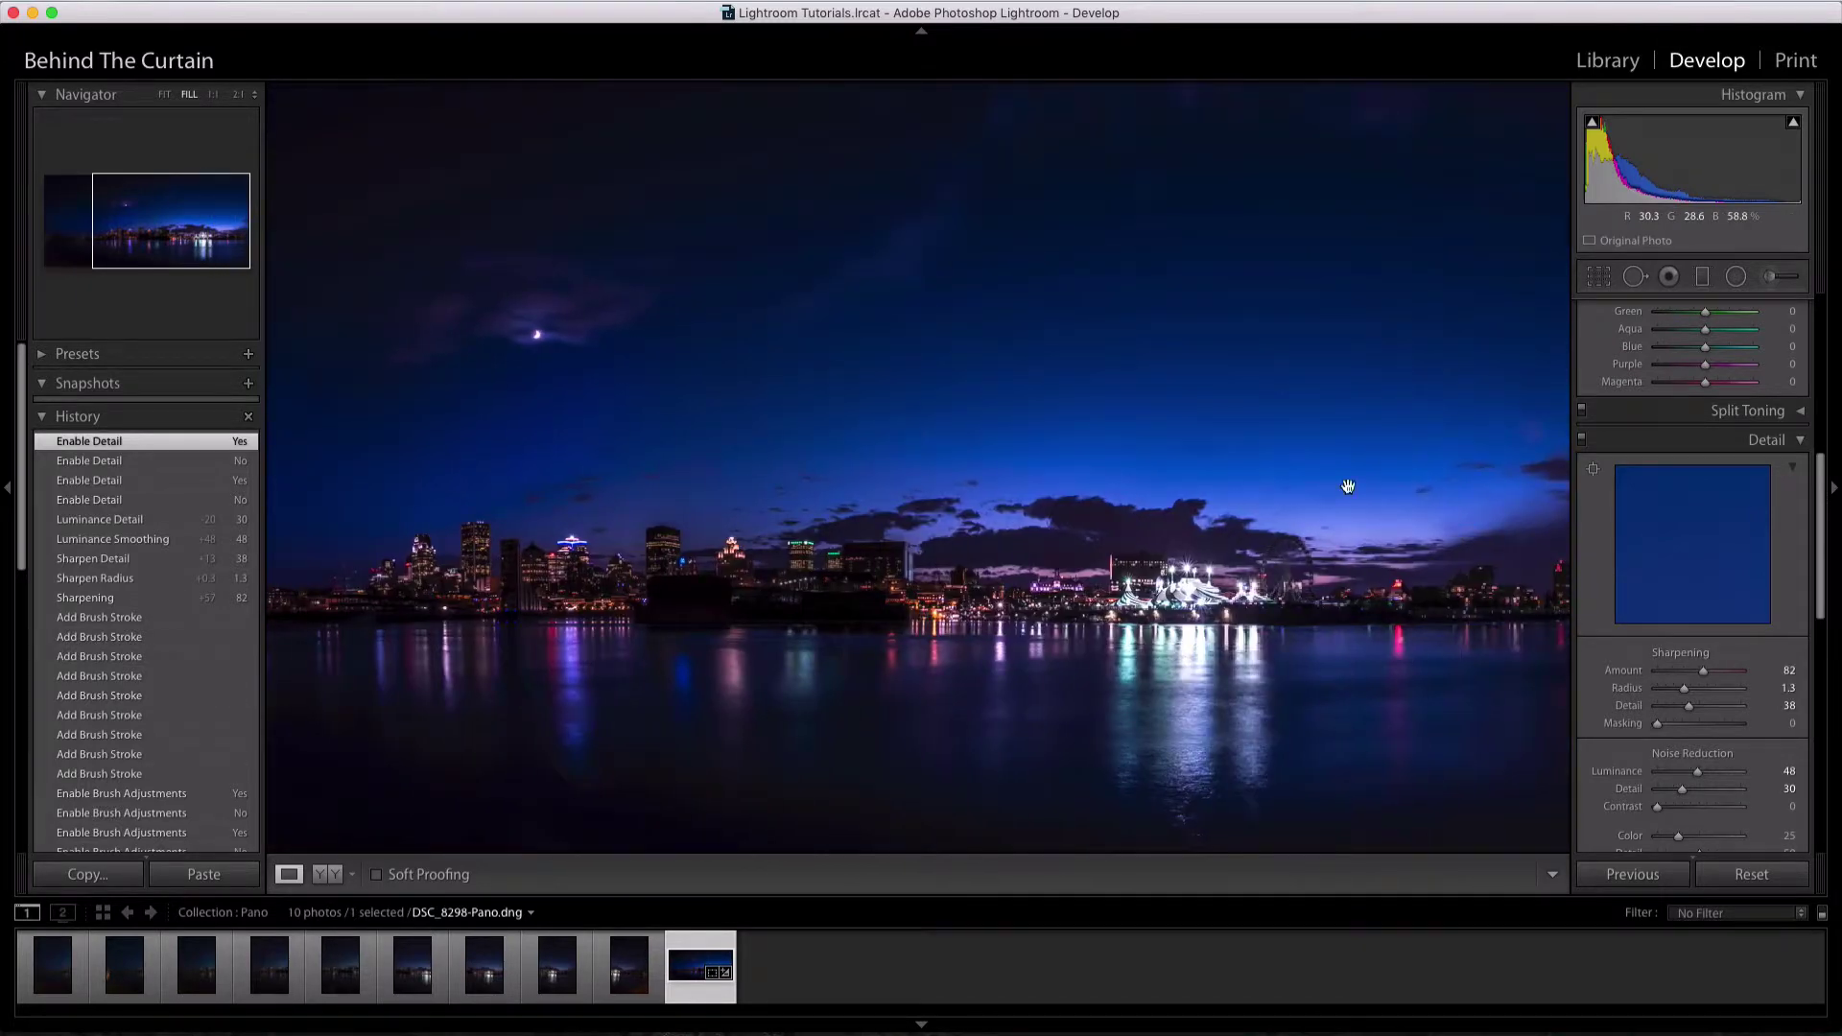
left_click(213, 95)
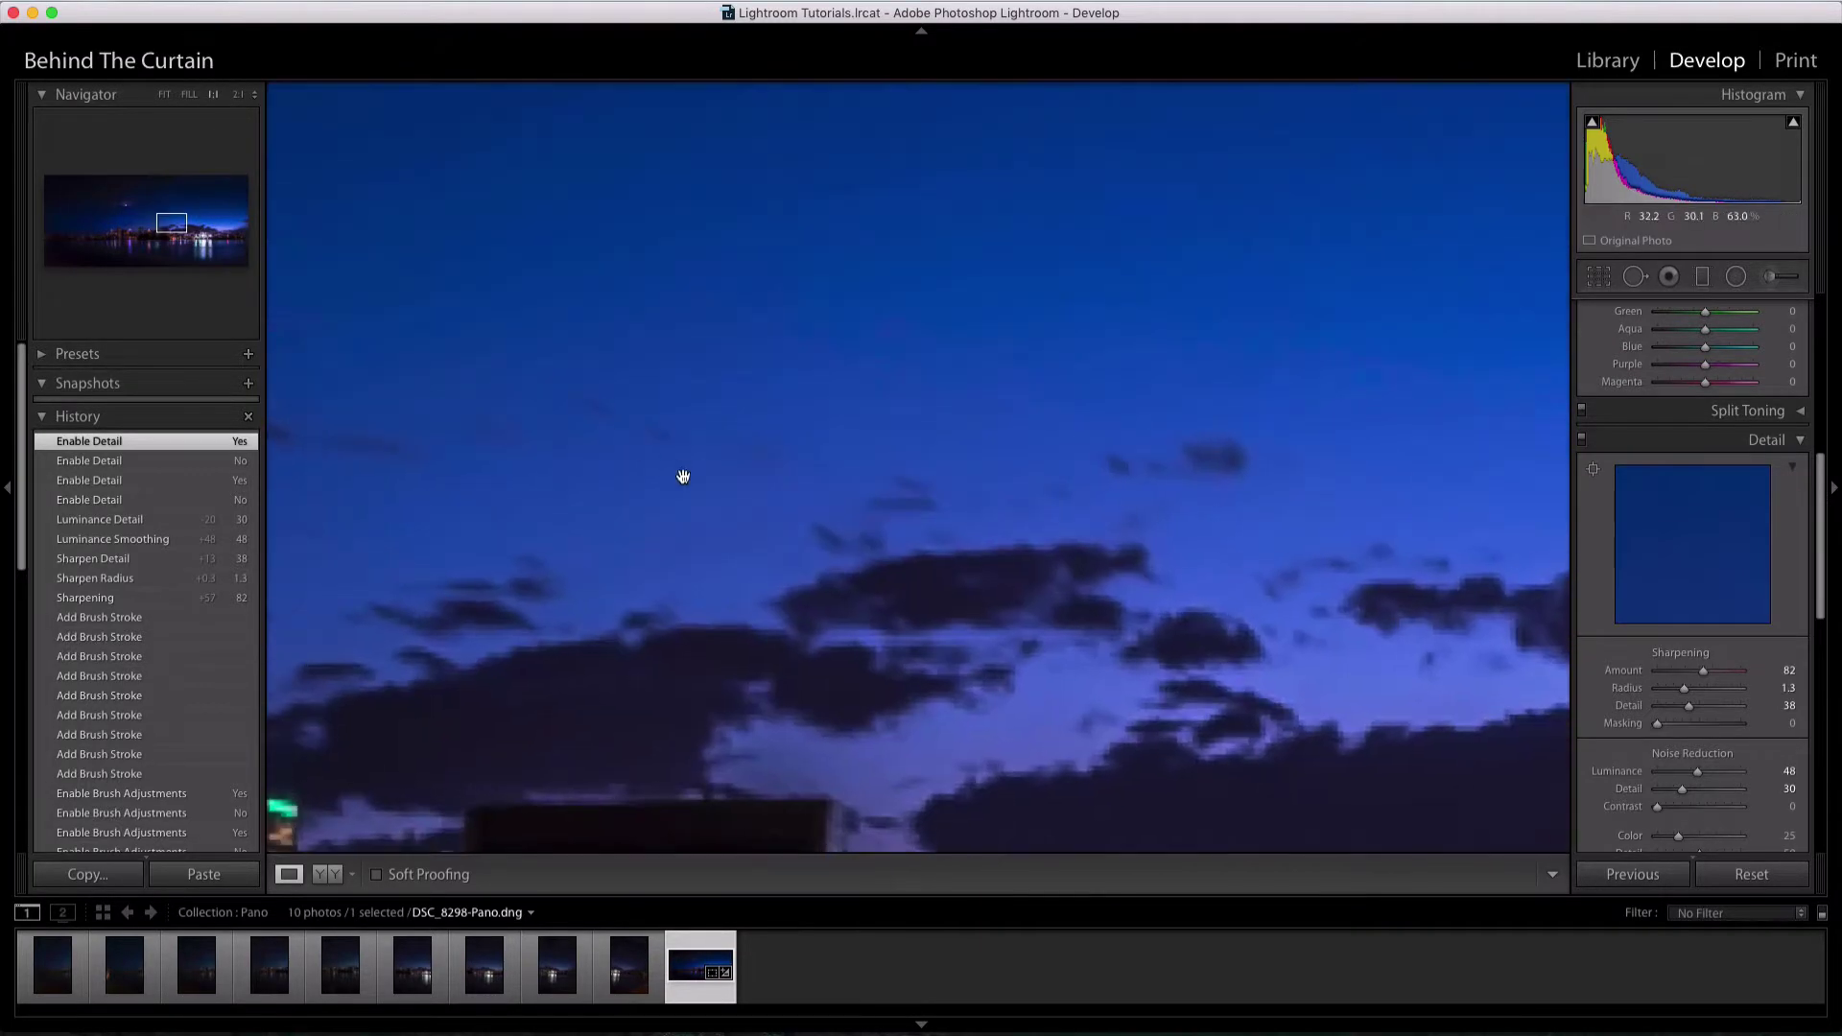
left_click(240, 95)
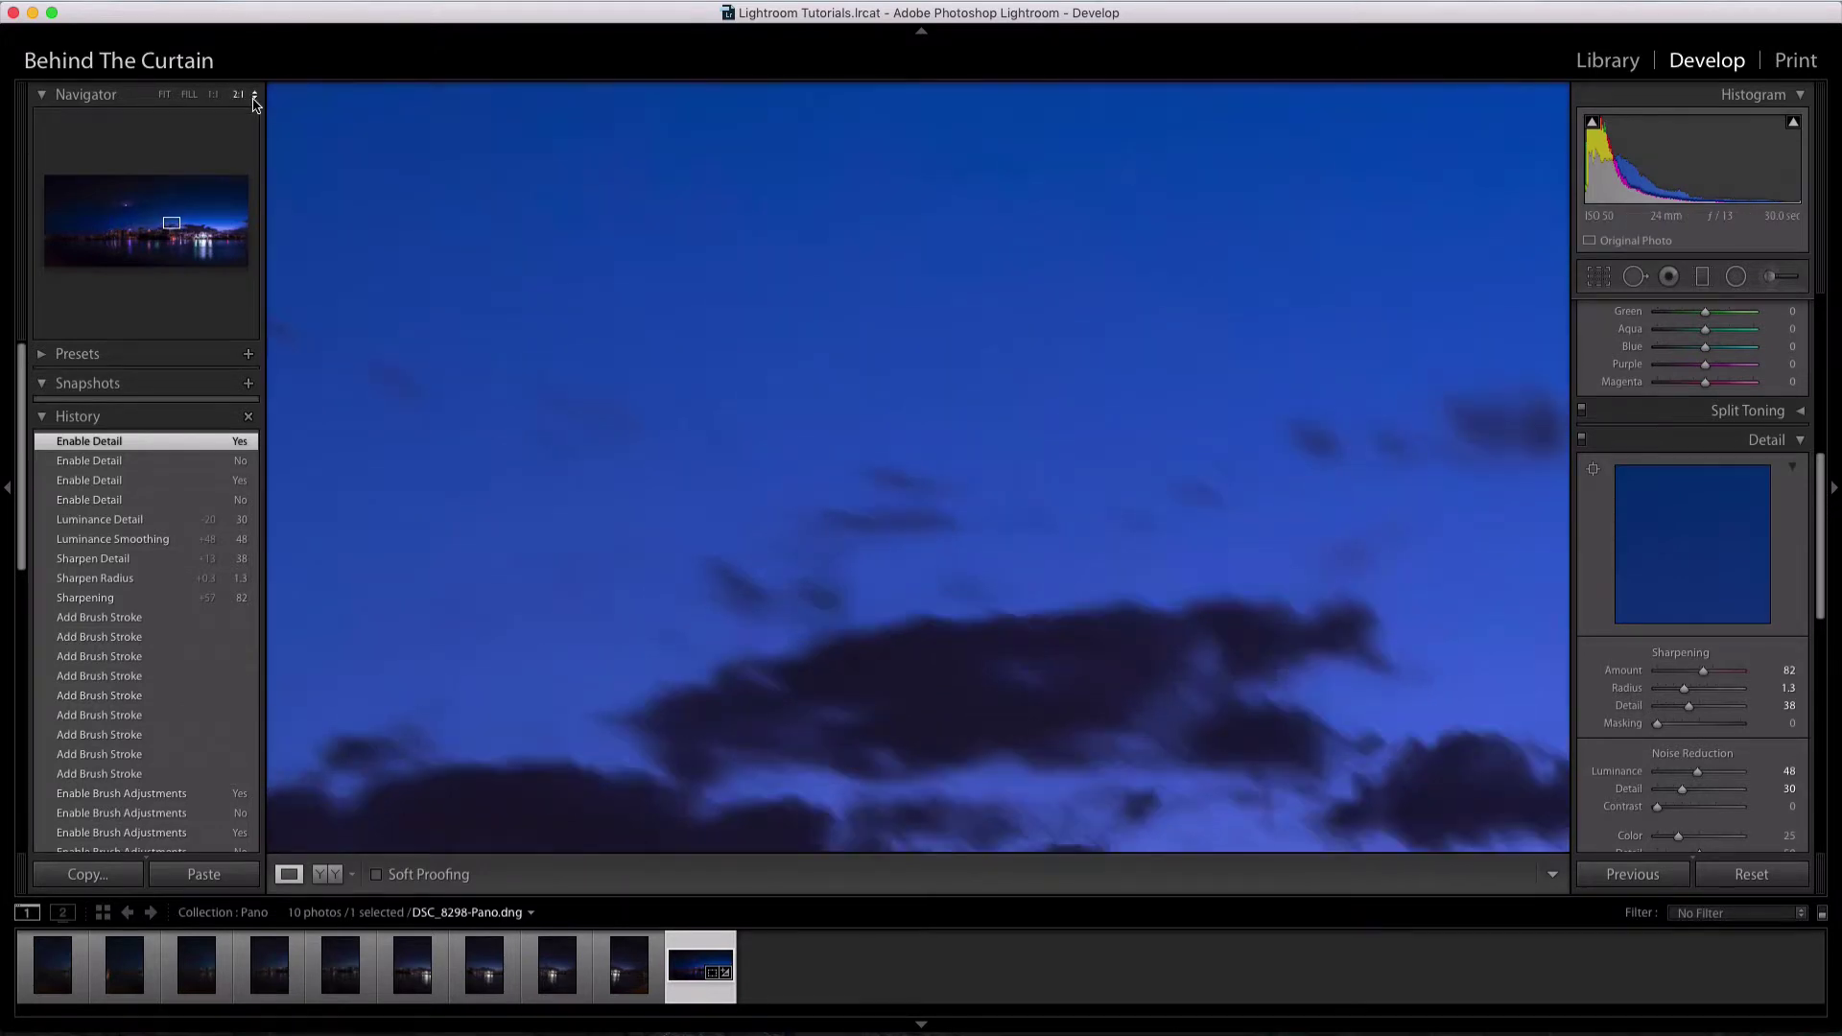
left_click(255, 96)
left_click(268, 158)
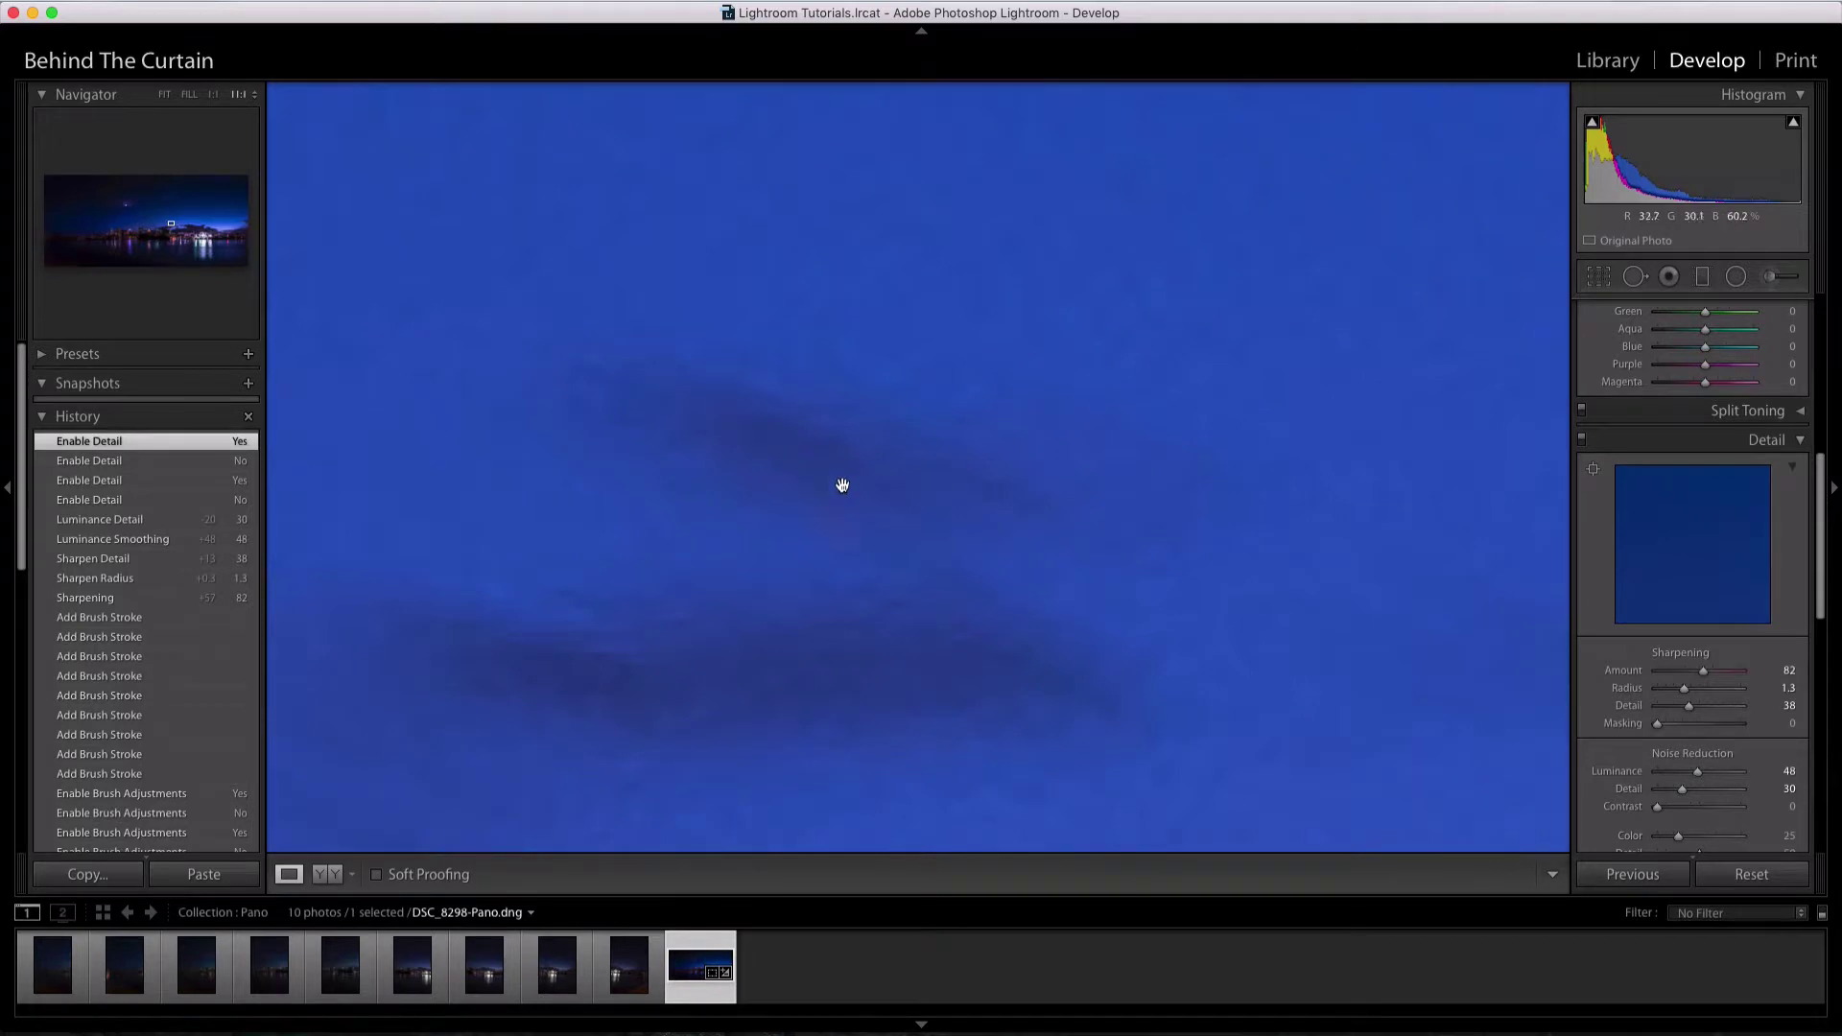
Examine the evening clouds for noise and detail at 11:1 magnification, and return the view to 1:1
left_click_drag(786, 470, 782, 165)
left_click_drag(790, 575, 766, 154)
left_click_drag(758, 575, 756, 296)
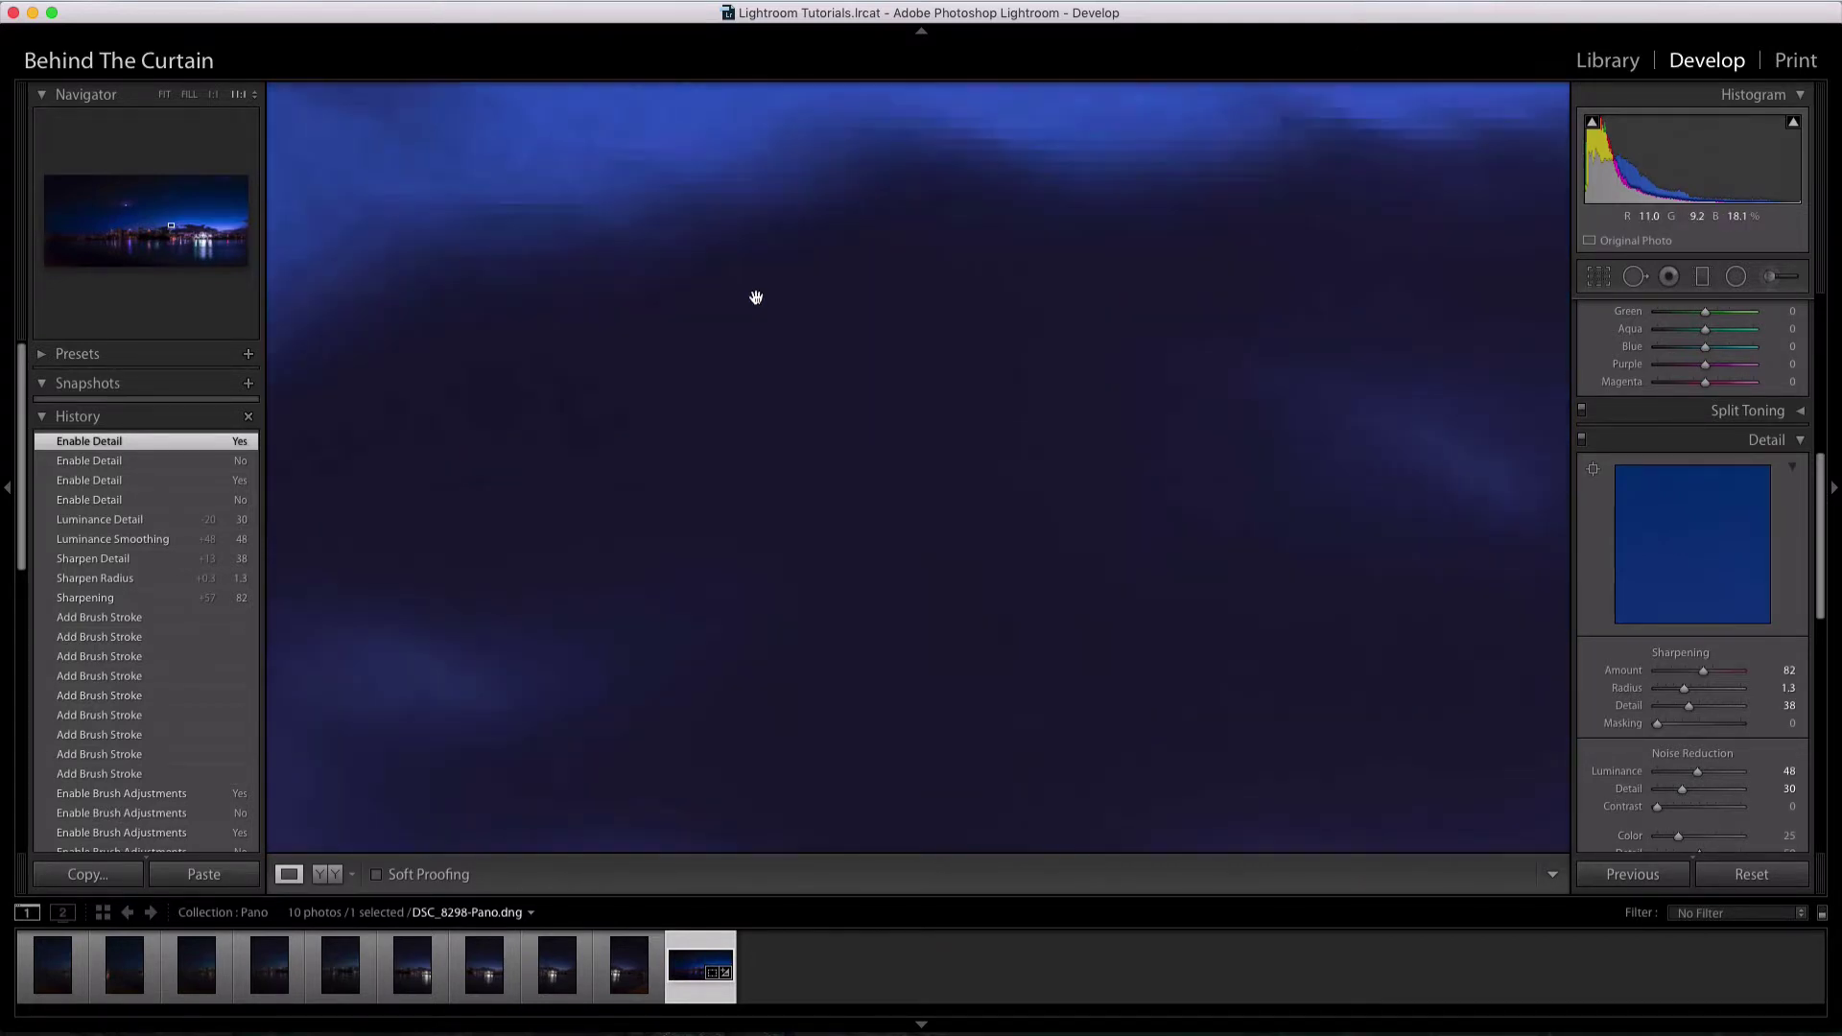
left_click_drag(742, 541, 728, 226)
left_click_drag(775, 437, 777, 221)
left_click_drag(785, 564, 783, 229)
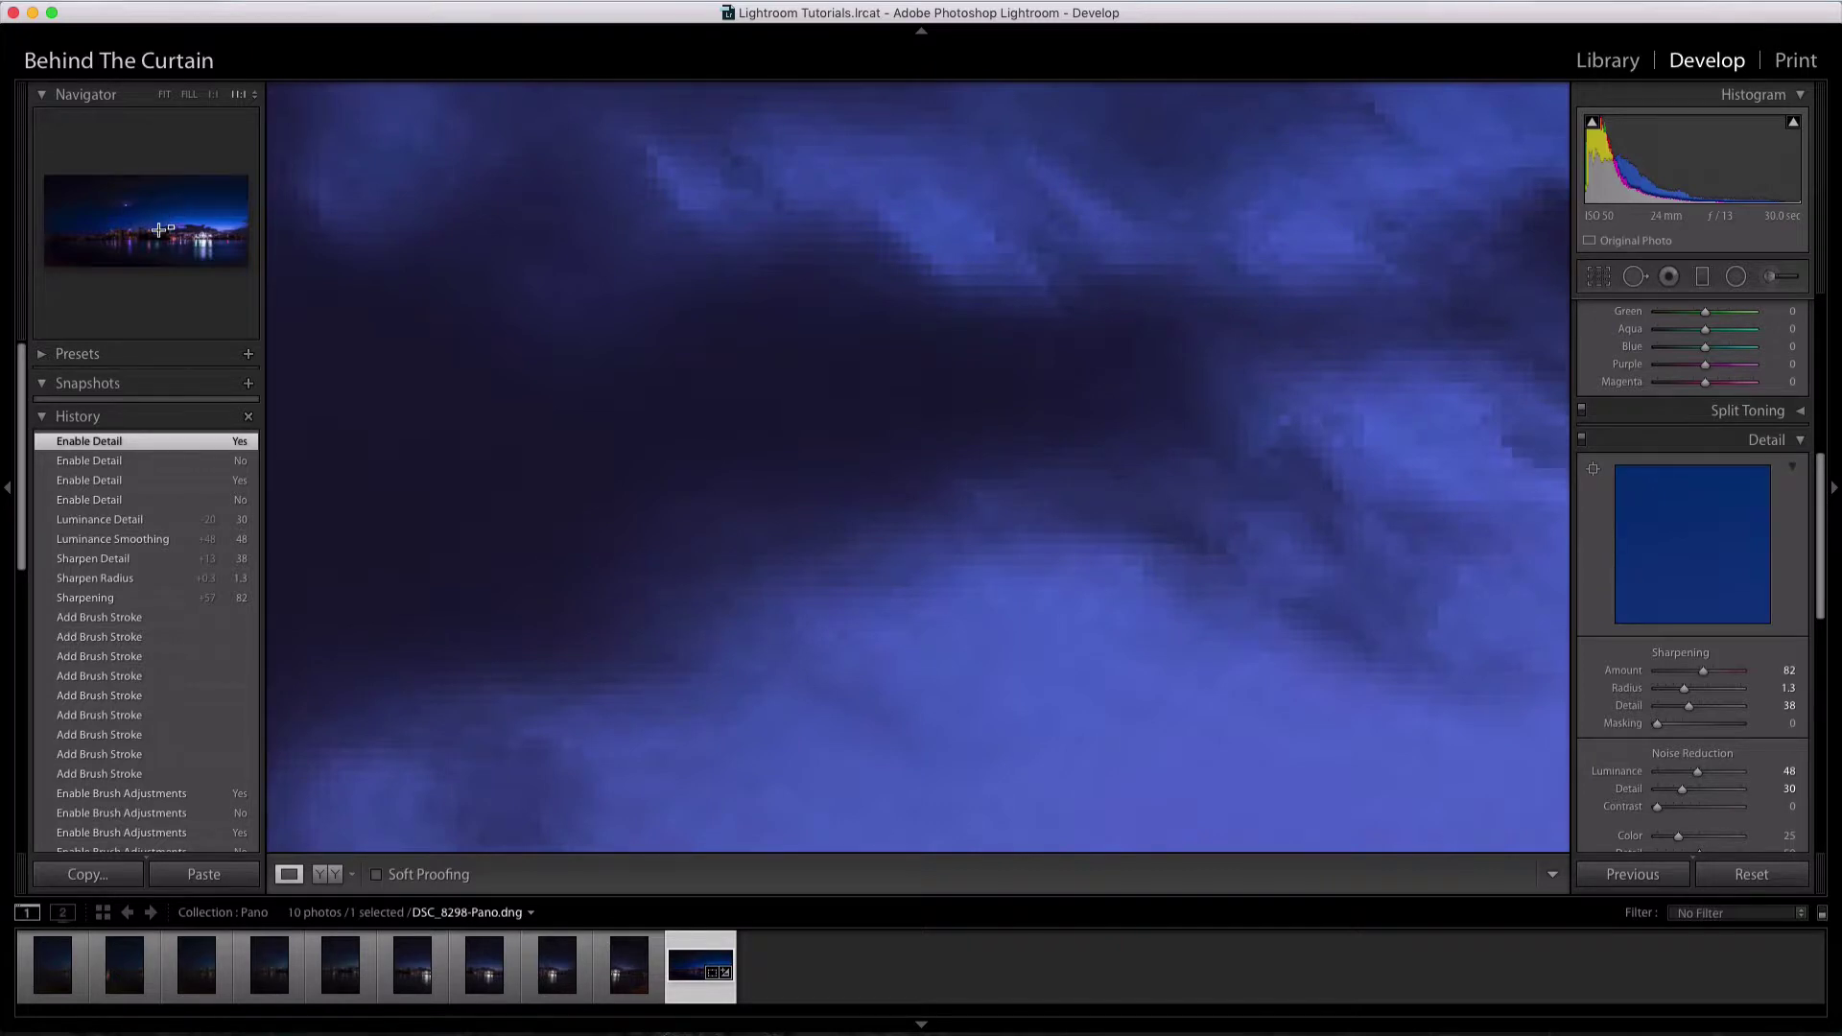
left_click_drag(460, 329, 633, 43)
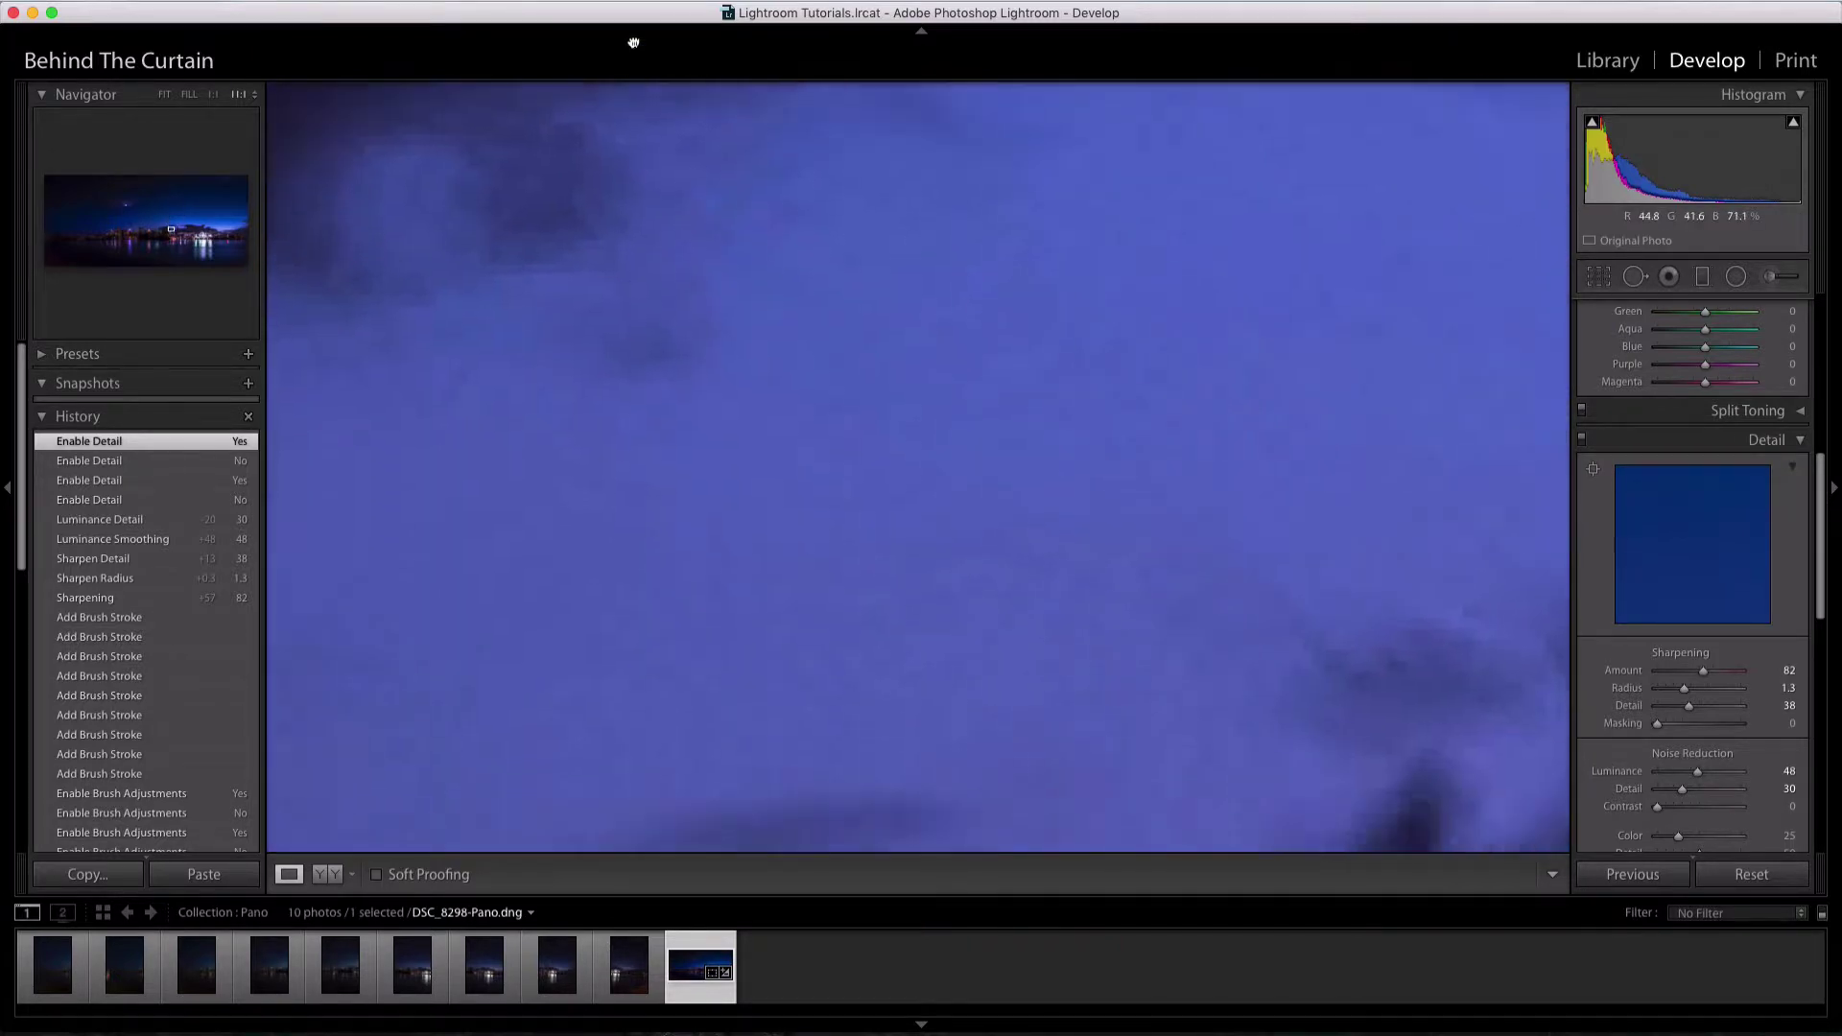
left_click(251, 95)
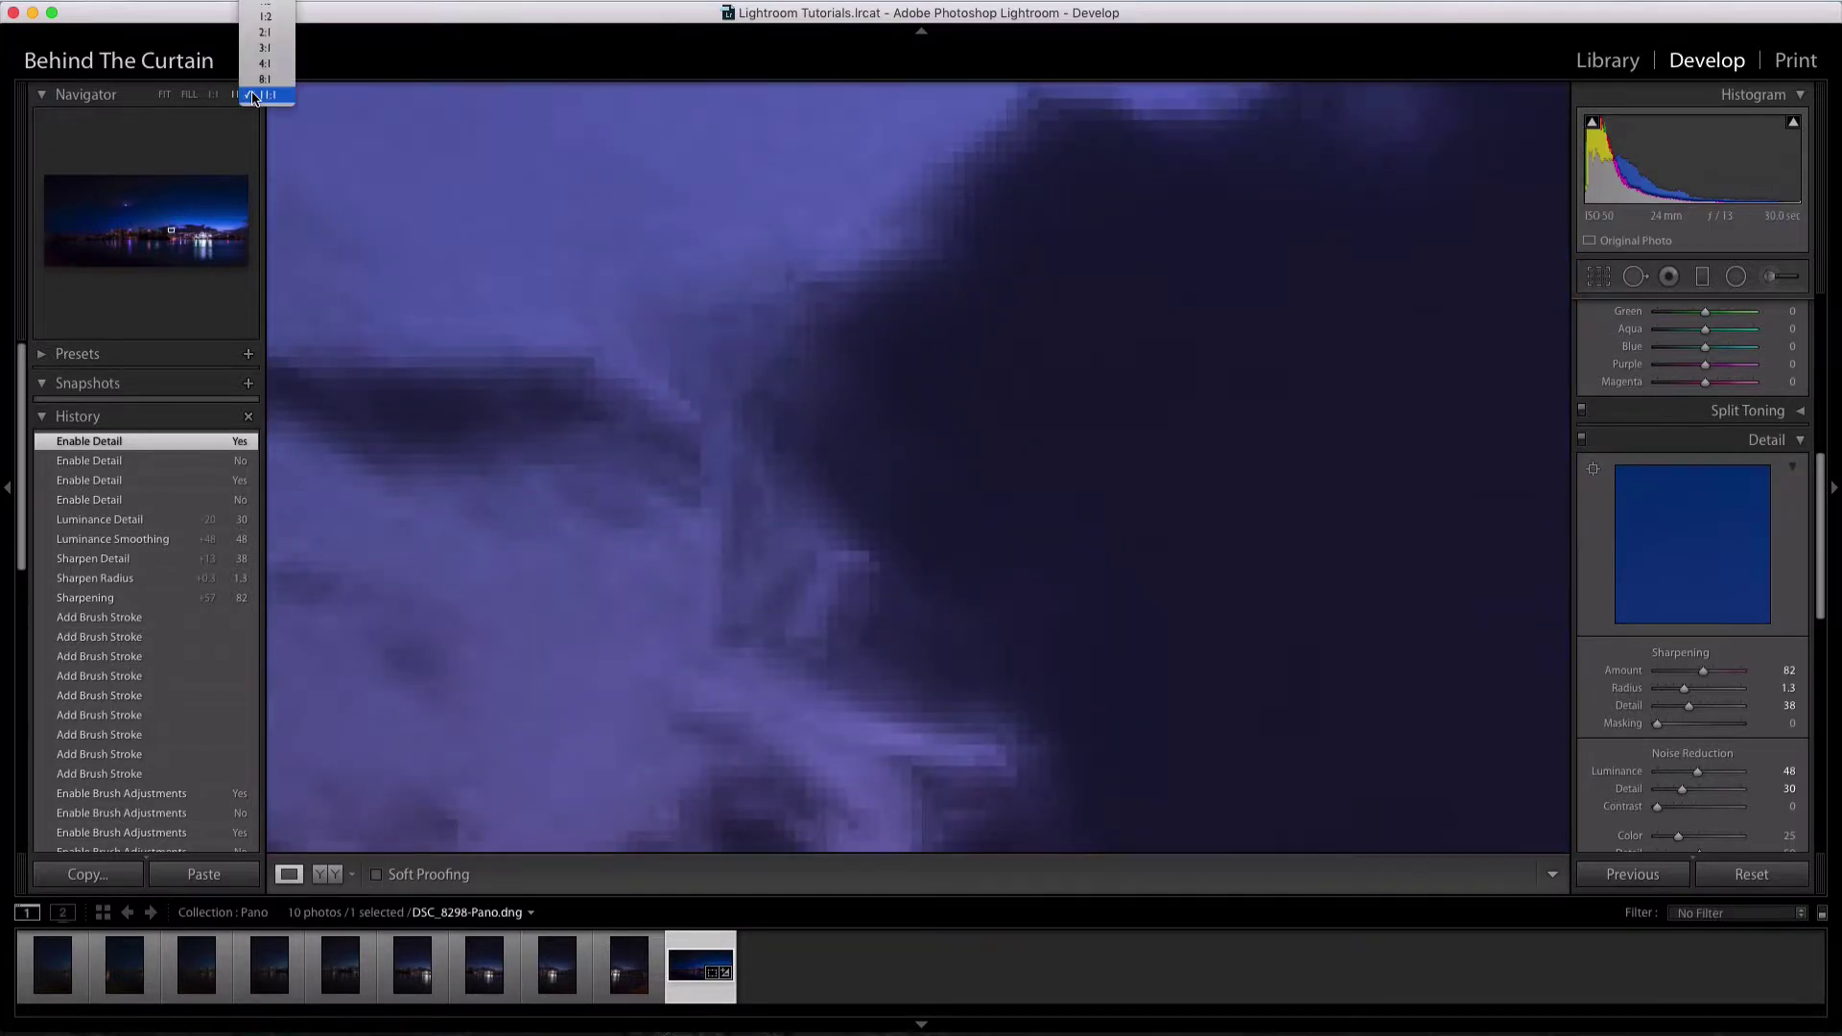
left_click(267, 34)
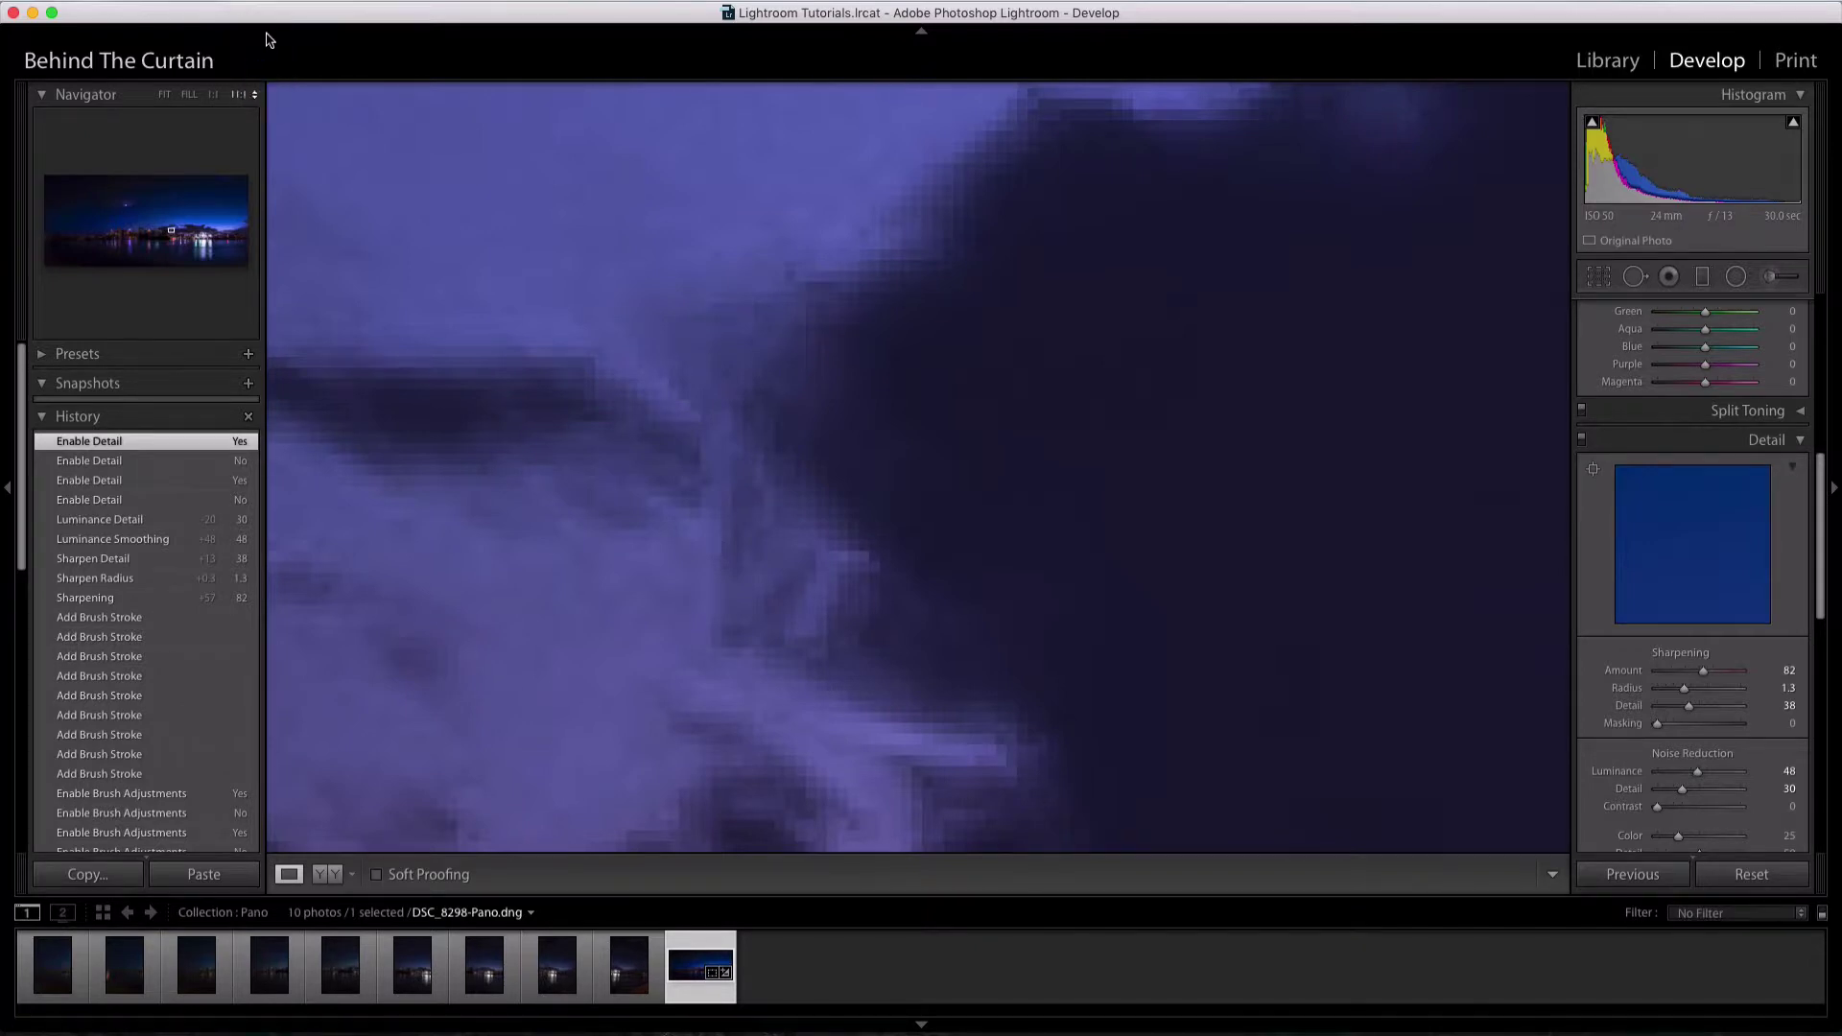
left_click(216, 95)
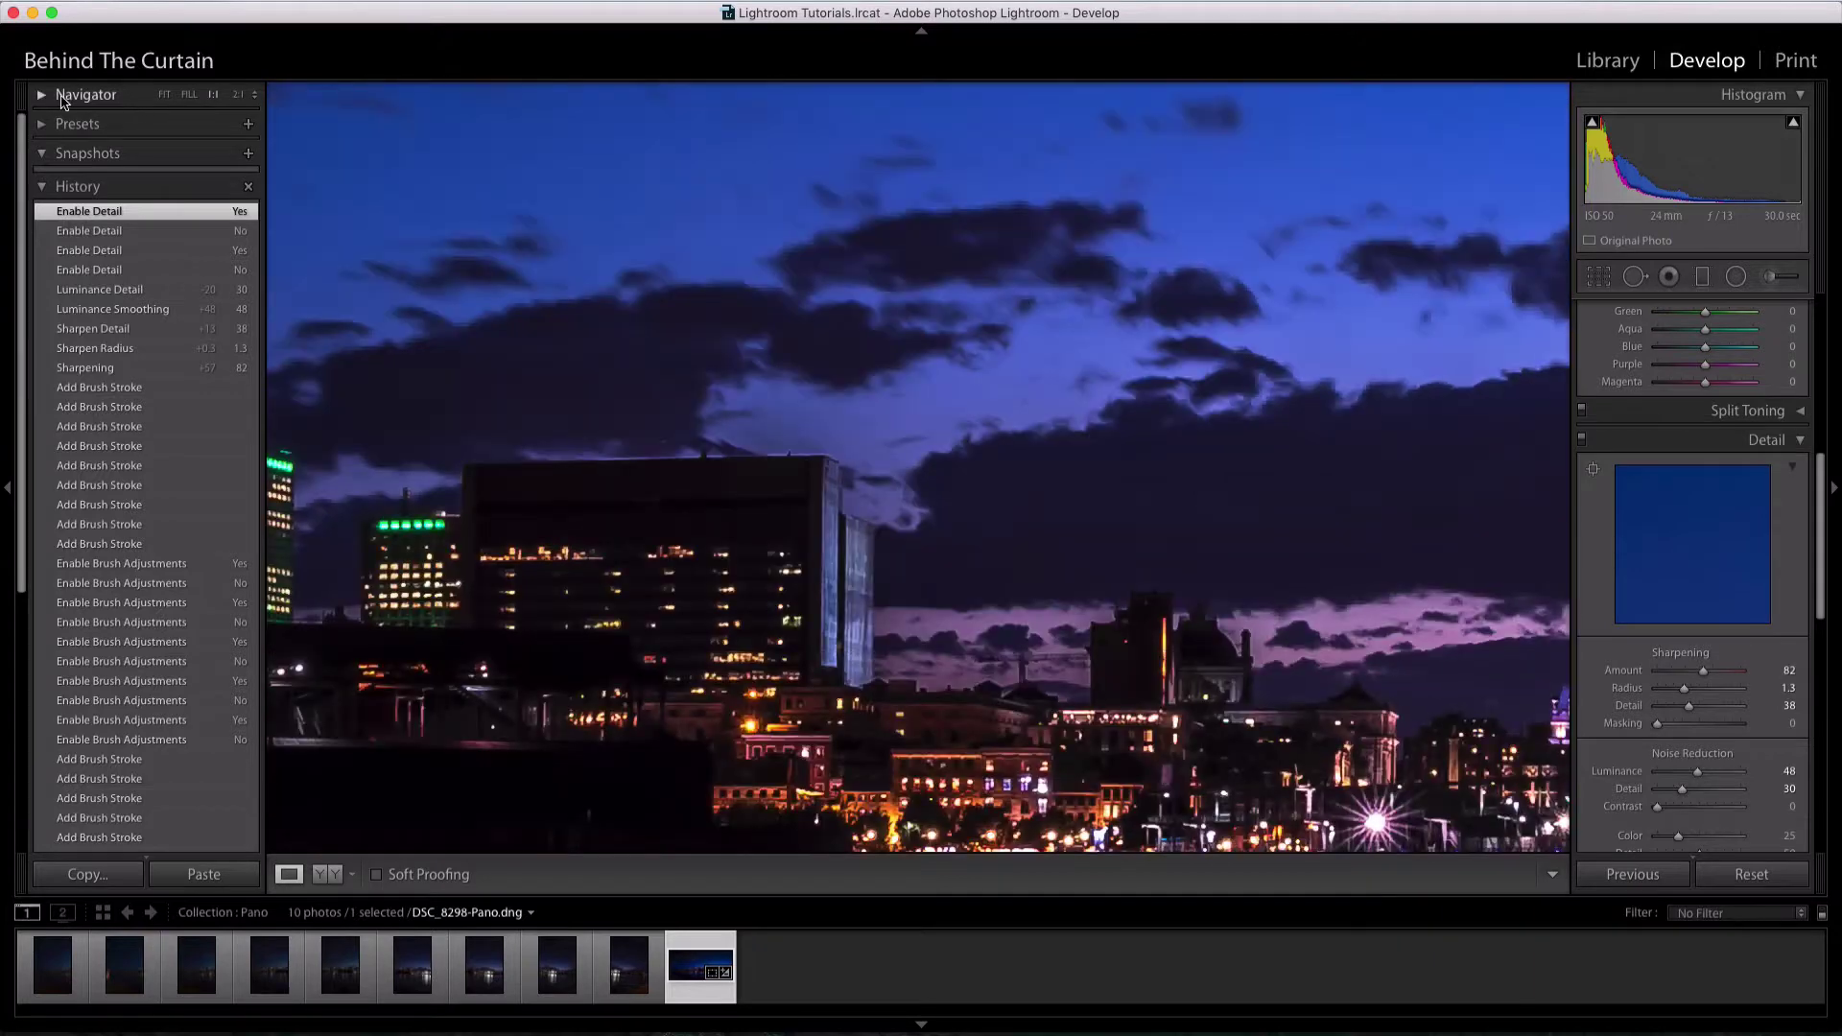
View the whole panorama at Fit, and look across its full width at Fill magnification
left_click(64, 95)
left_click(164, 95)
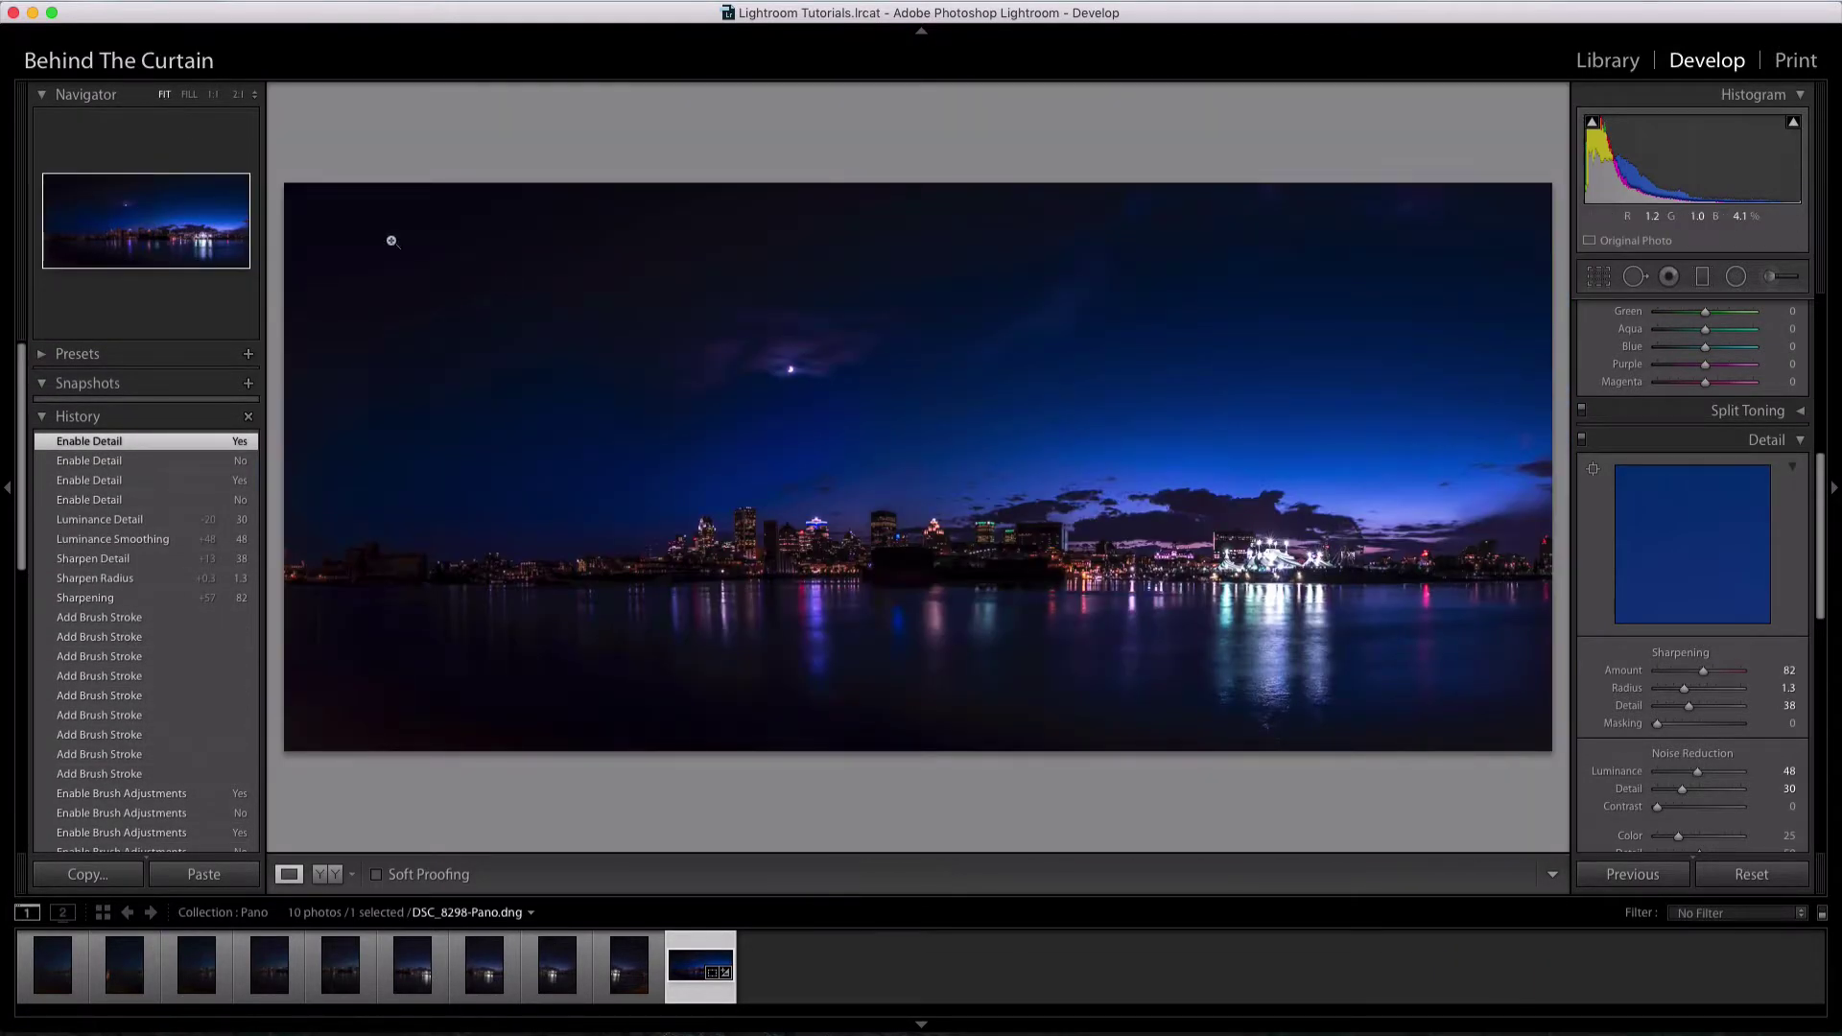
left_click(189, 95)
left_click_drag(796, 529, 1069, 482)
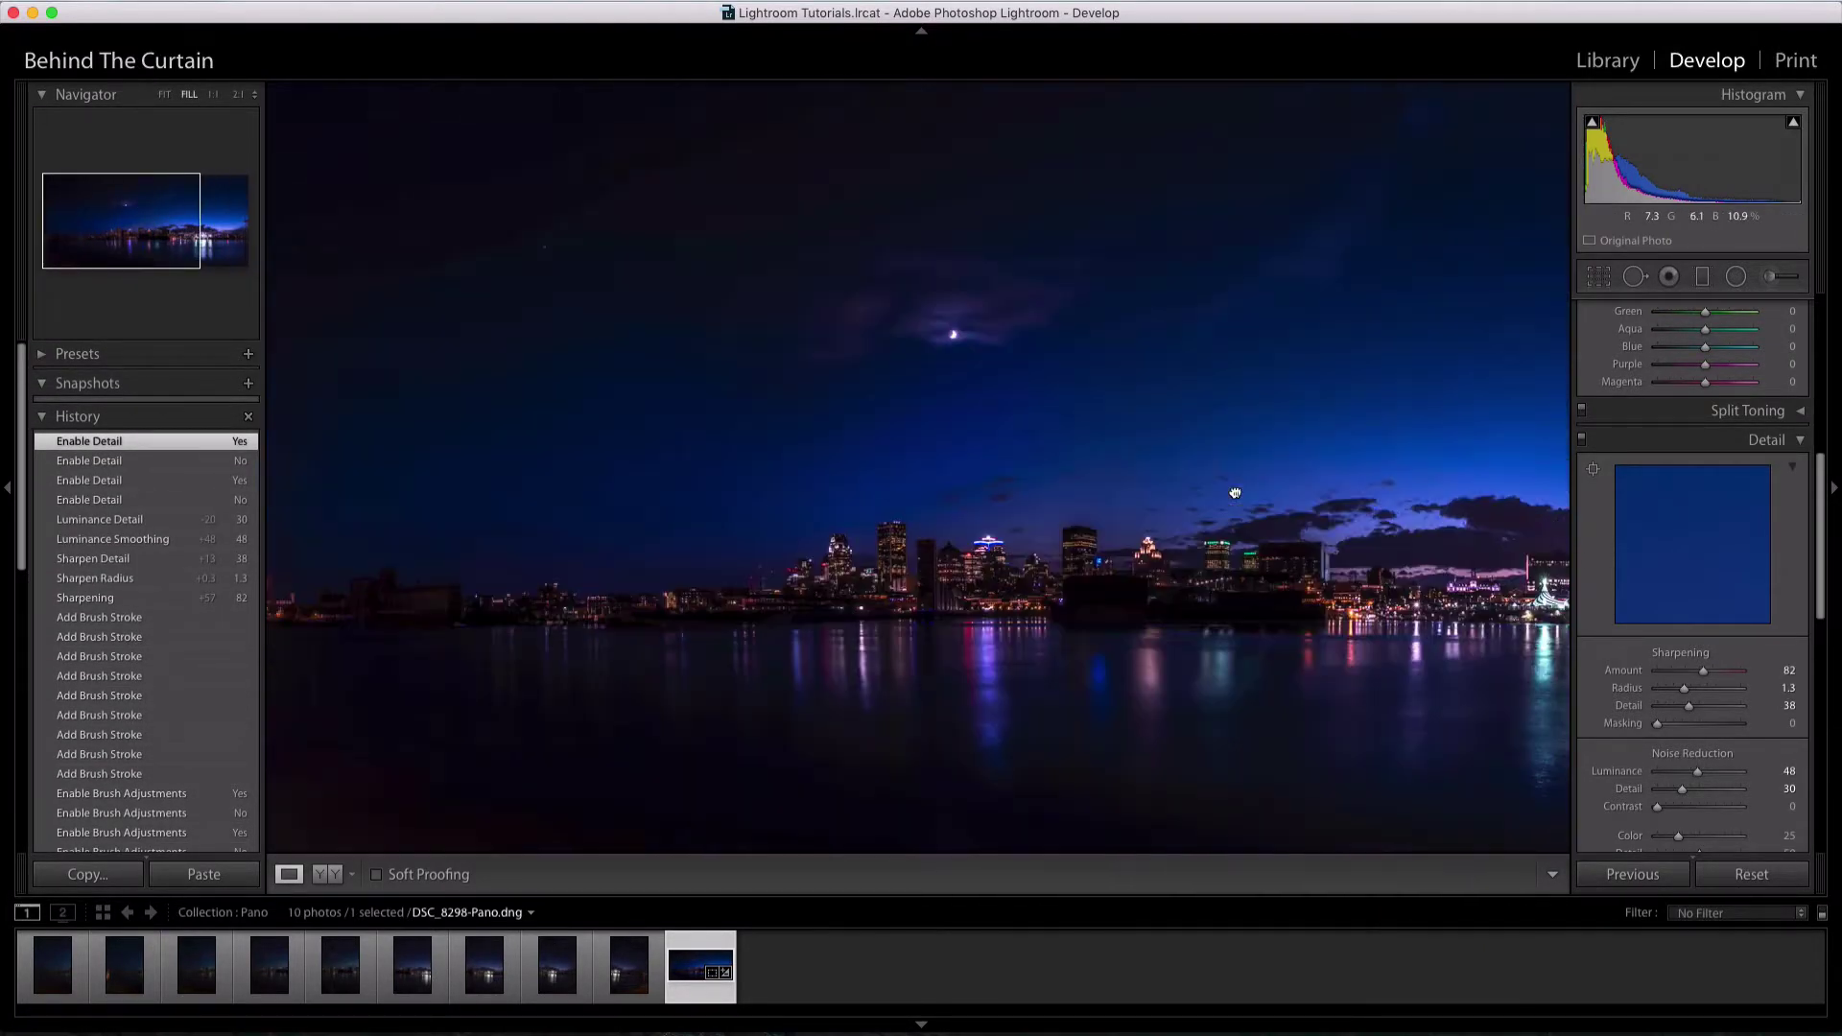
left_click_drag(1231, 484, 679, 452)
left_click_drag(982, 480, 1257, 454)
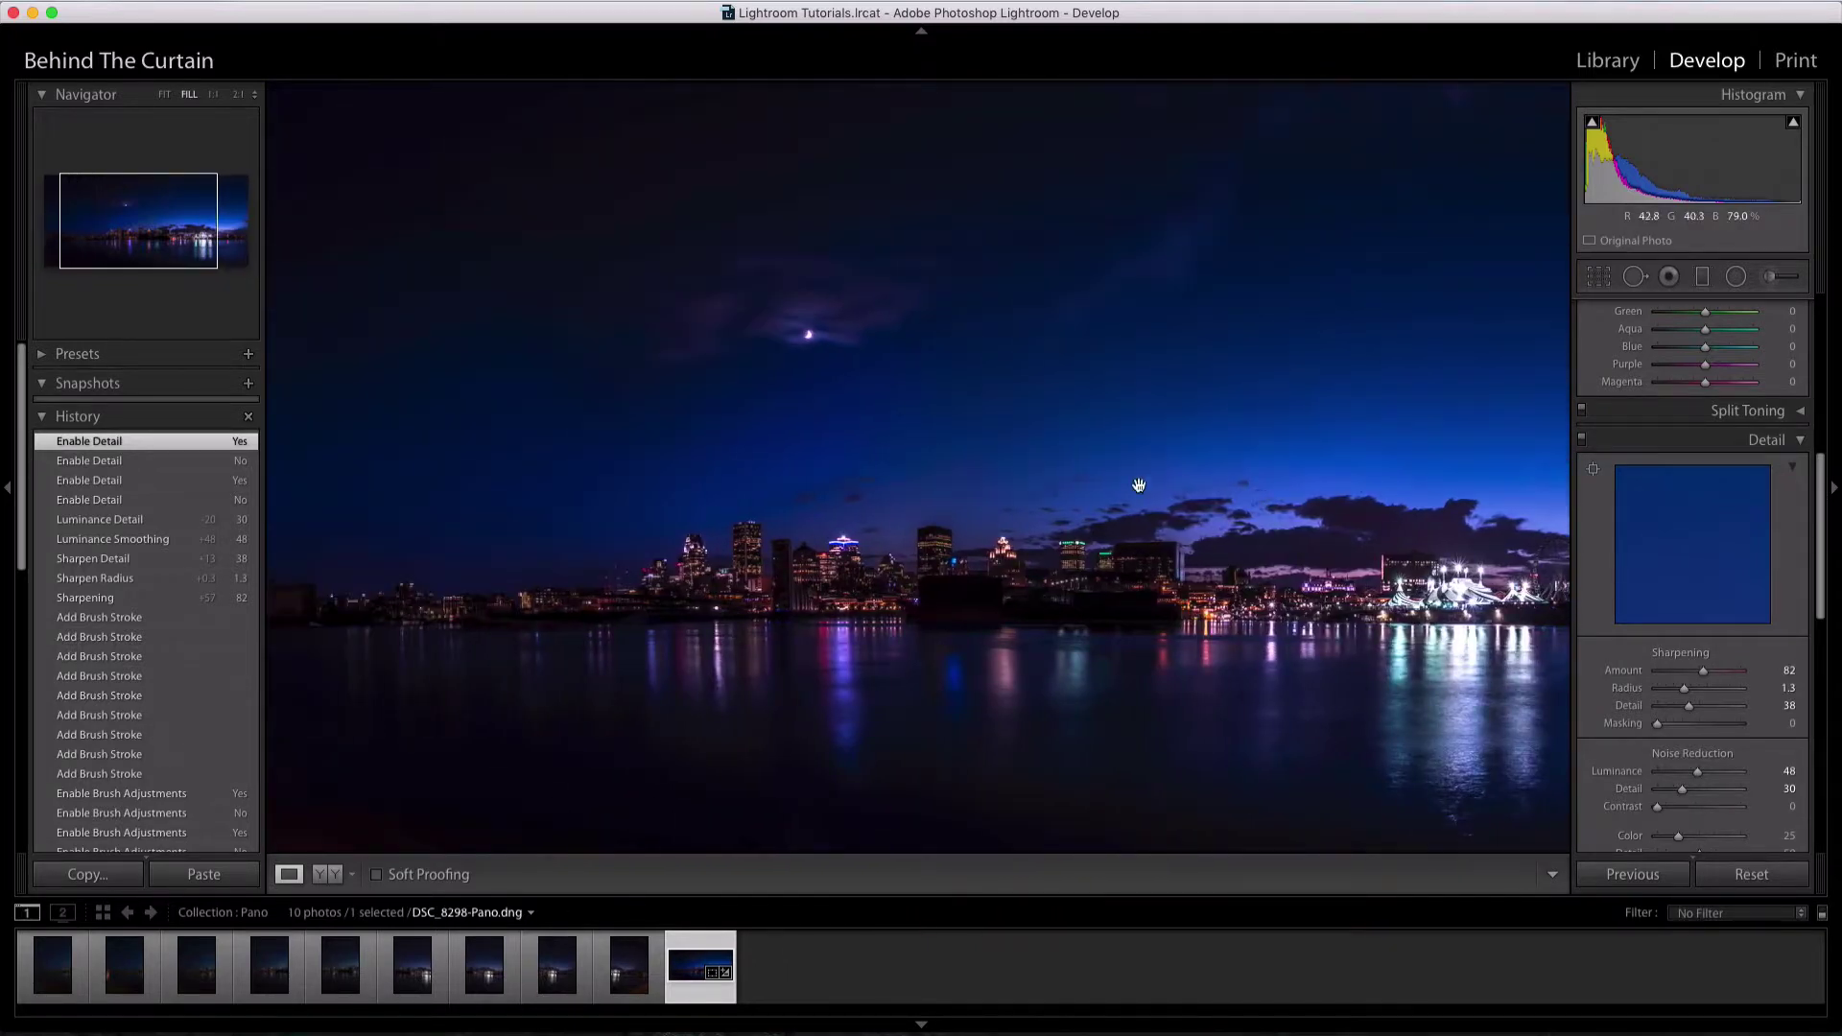
Inspect the skyline at 1:1 from the downtown towers across the waterfront to the panorama's right edge
left_click(799, 574)
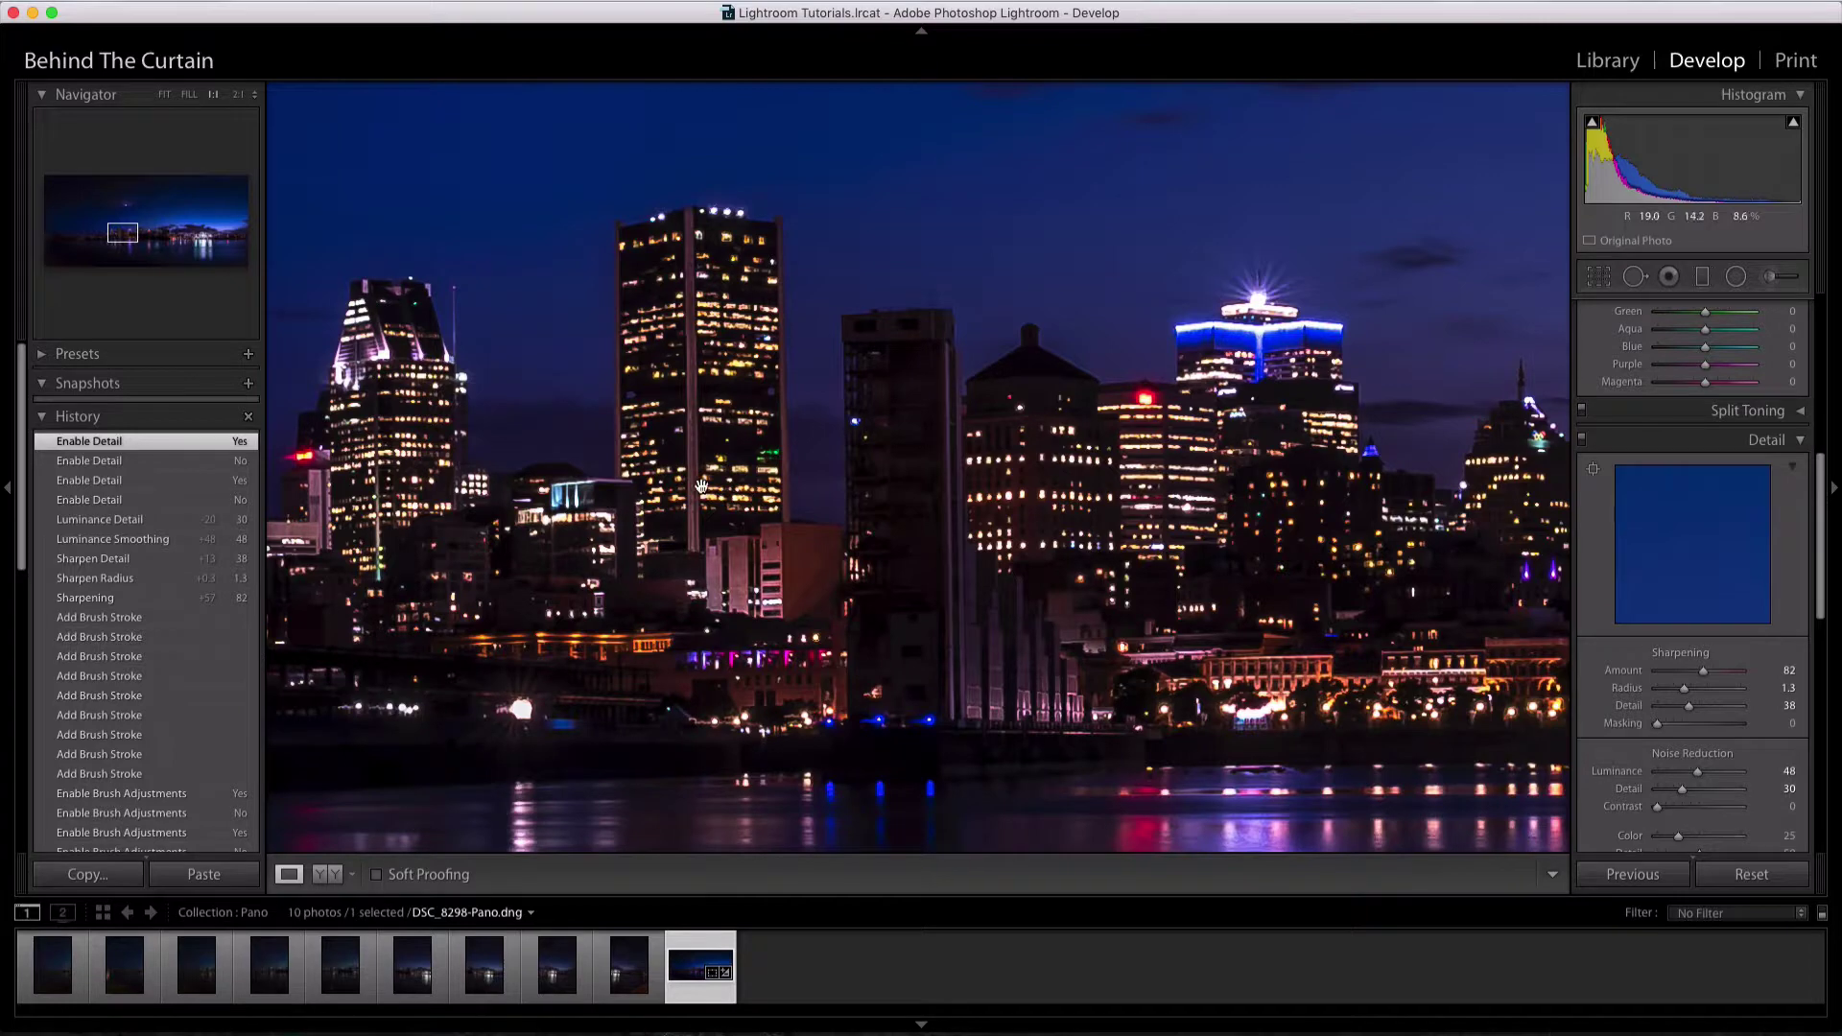
left_click_drag(1322, 595, 723, 506)
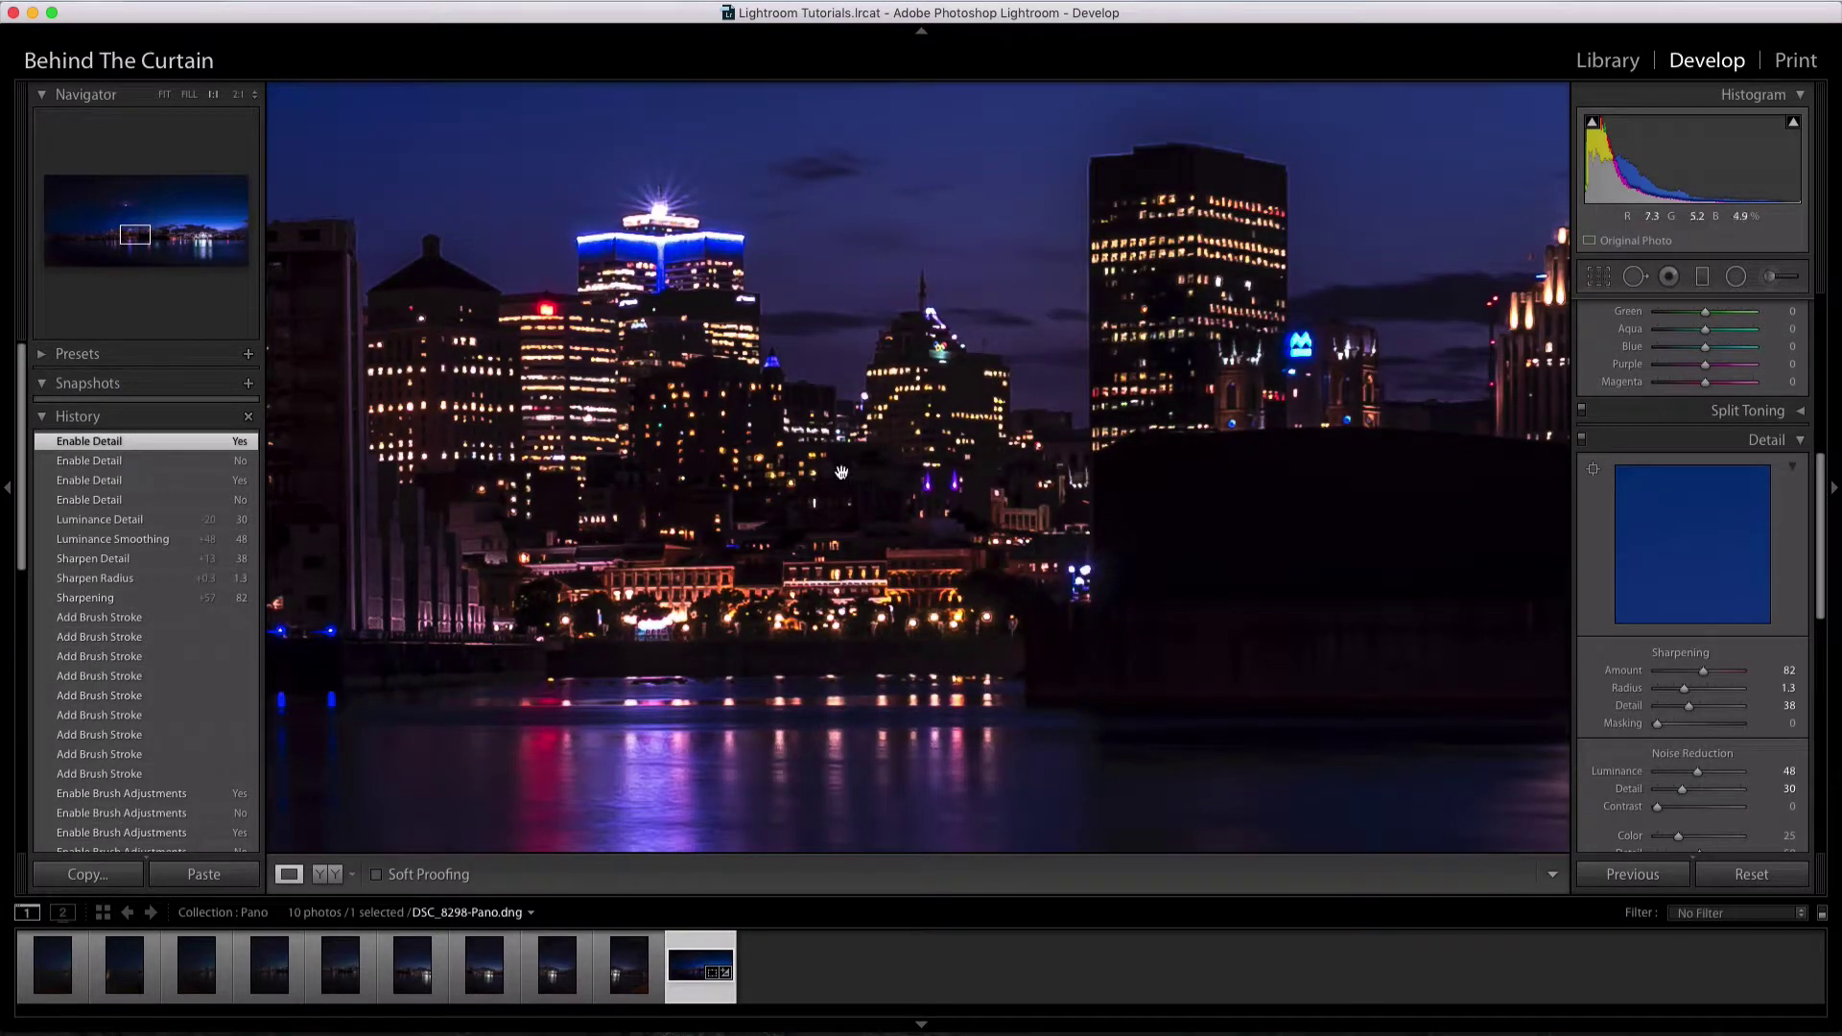
left_click_drag(1269, 498, 729, 466)
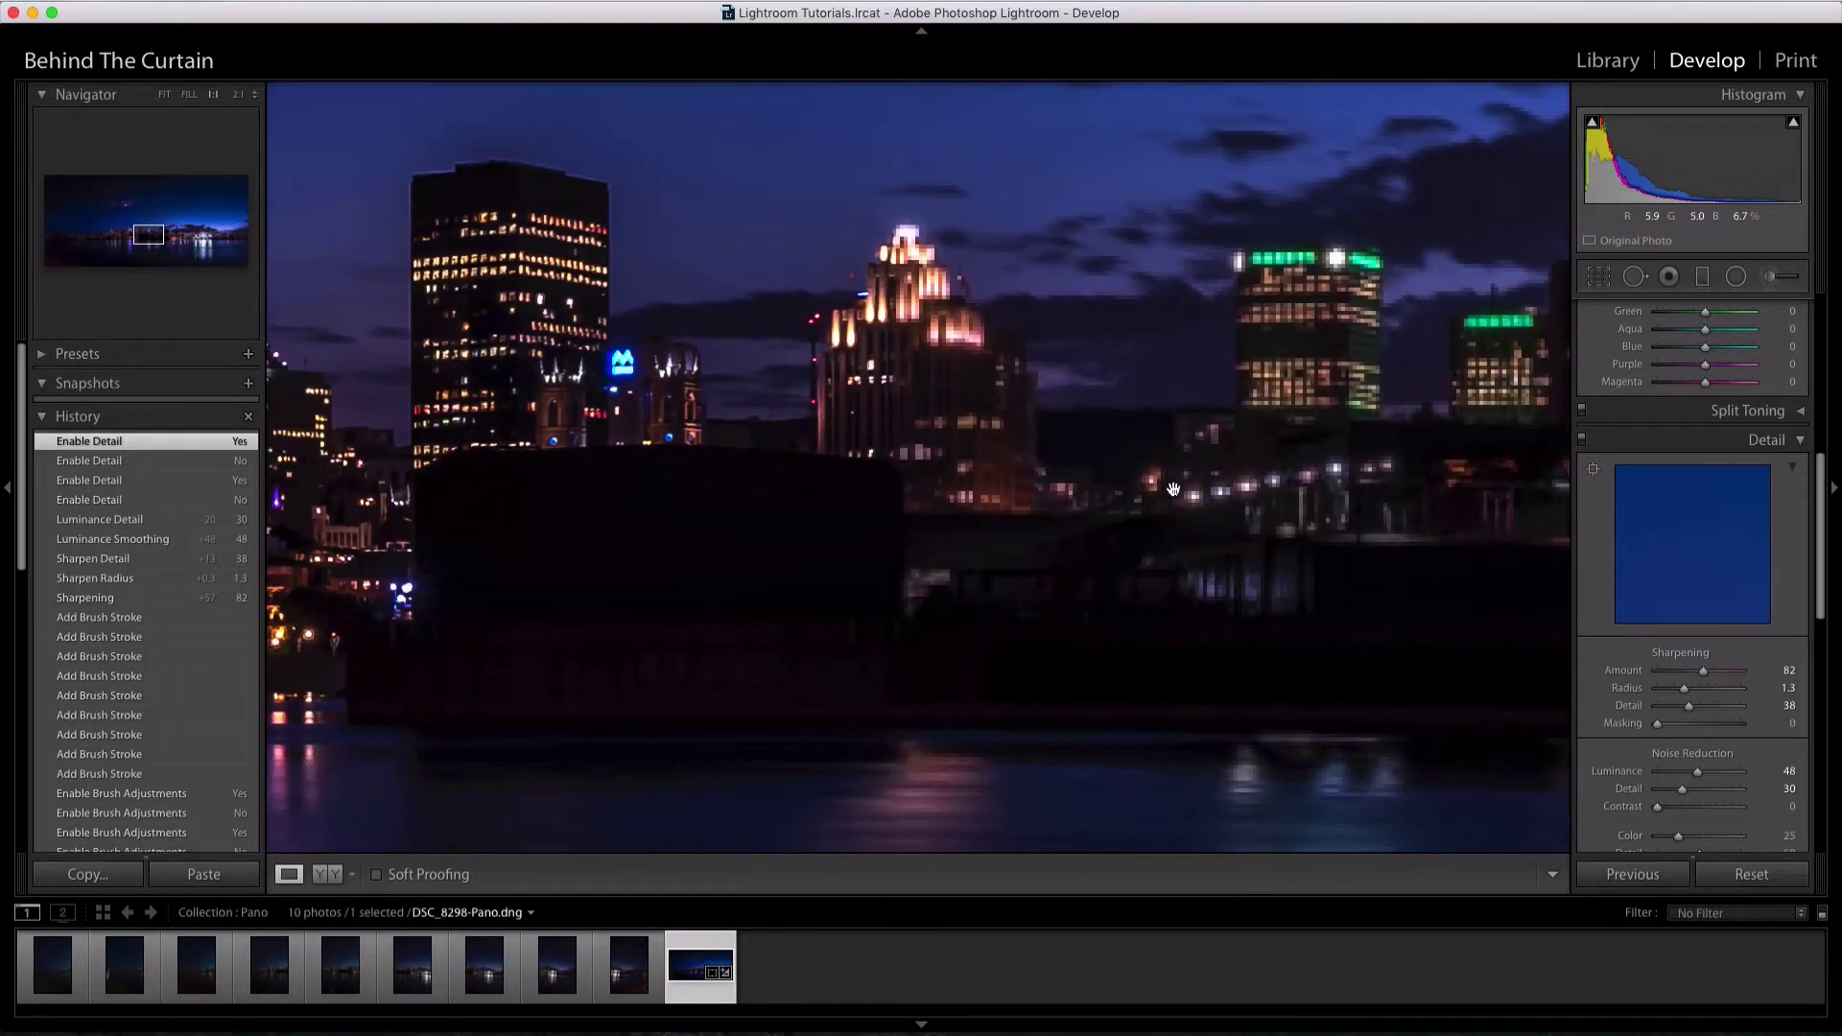
left_click_drag(1172, 490, 640, 472)
scroll(1055, 472, "right", 20)
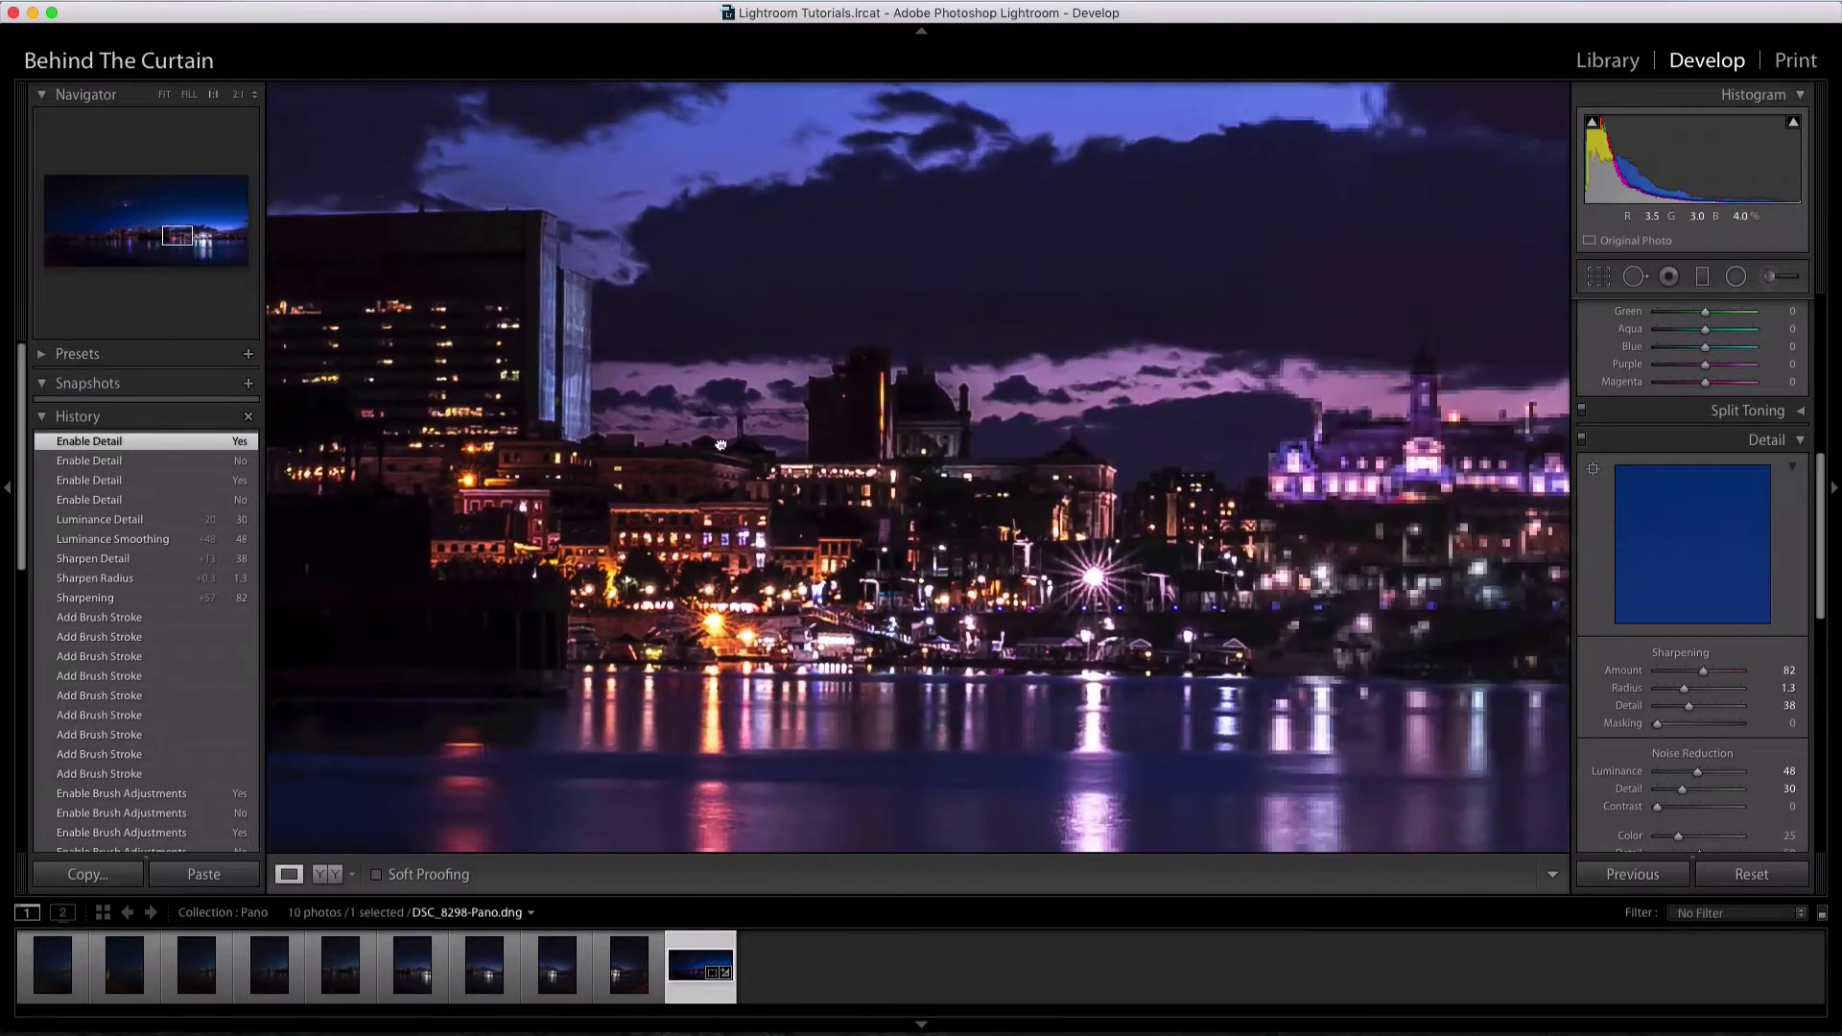
scroll(1166, 497, "right", 20)
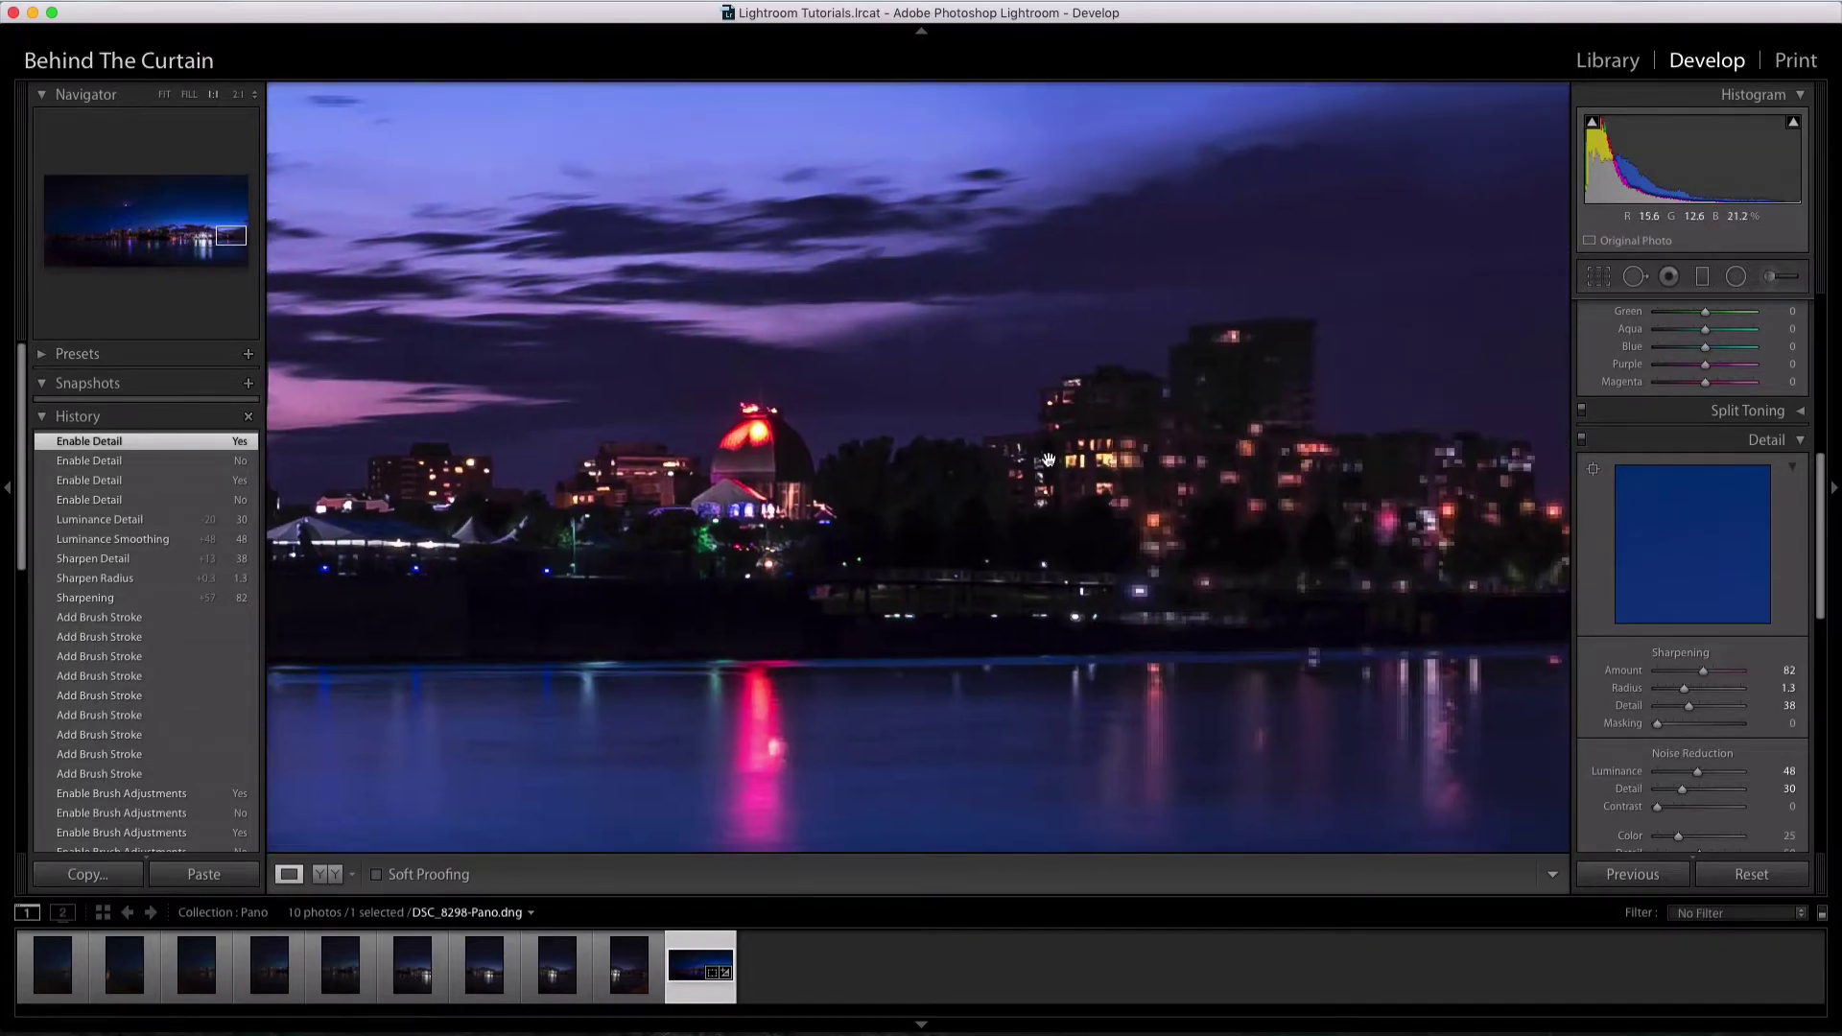
left_click_drag(1049, 460, 561, 462)
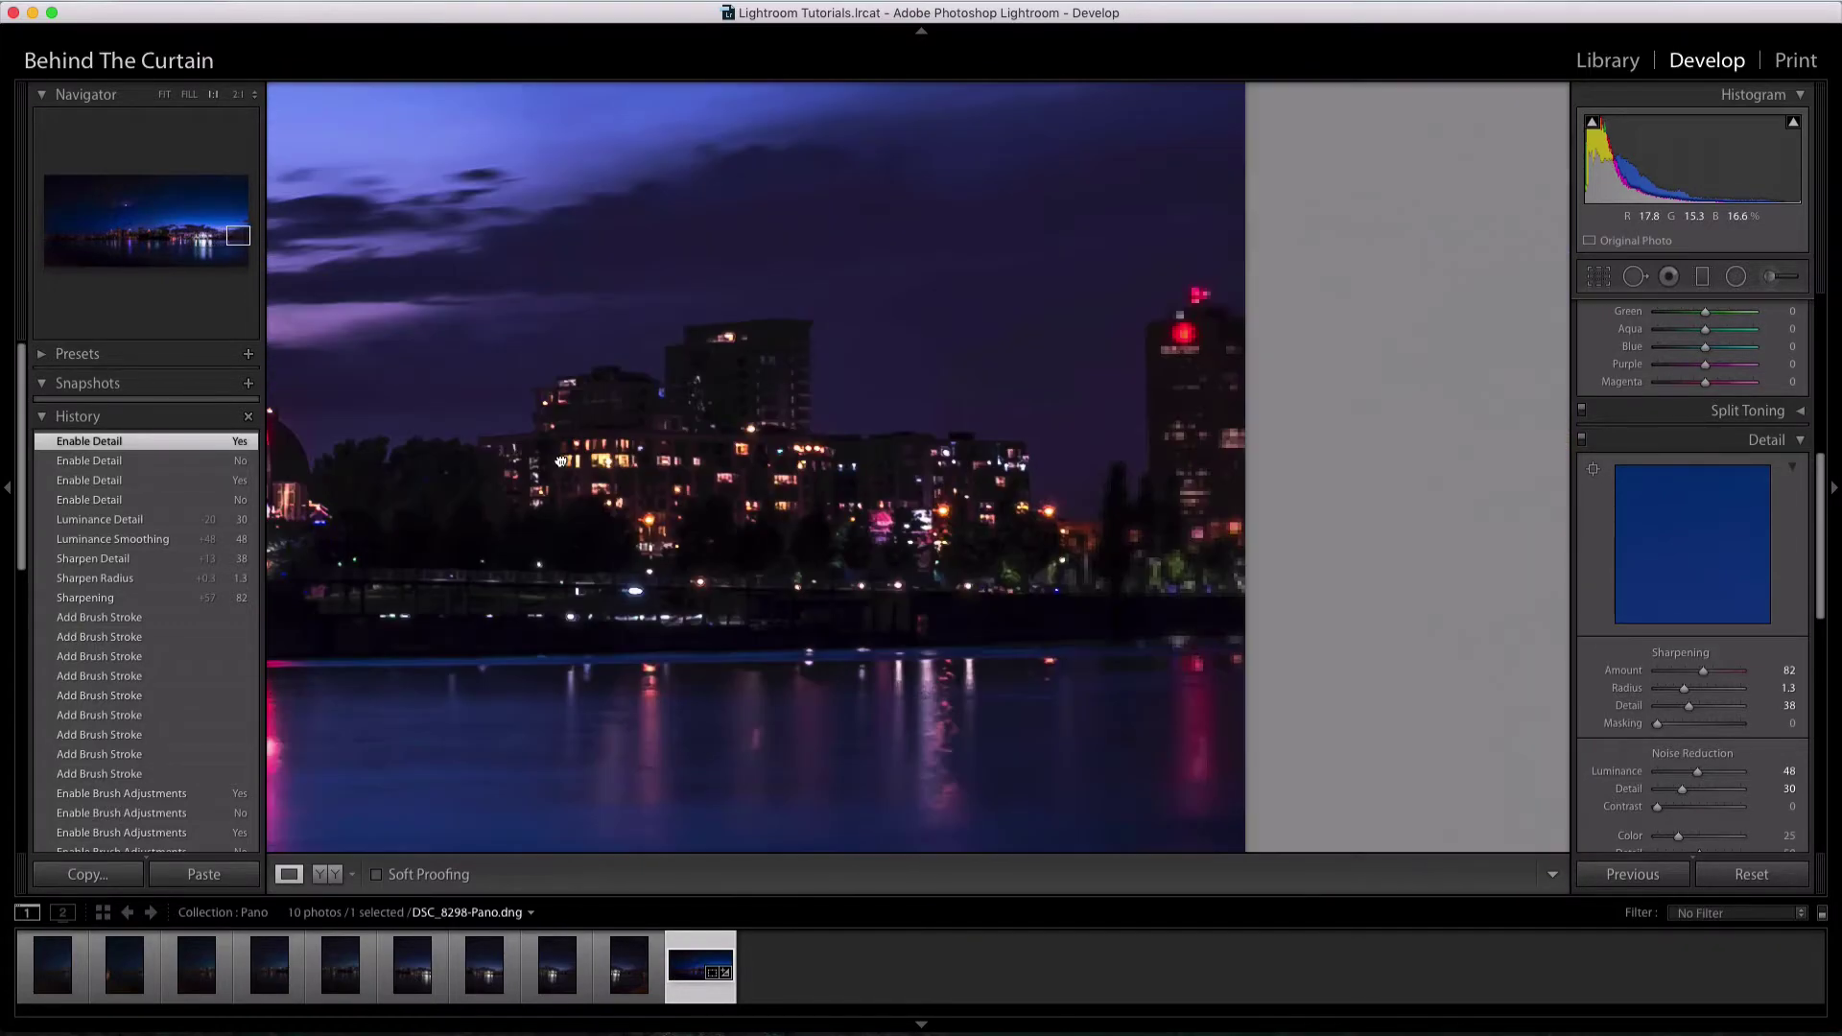
Inspect the skyline at 1:1 from the Ferris wheel back to the dark left shoreline, and return to the Fill view
scroll(561, 463, "left", 20)
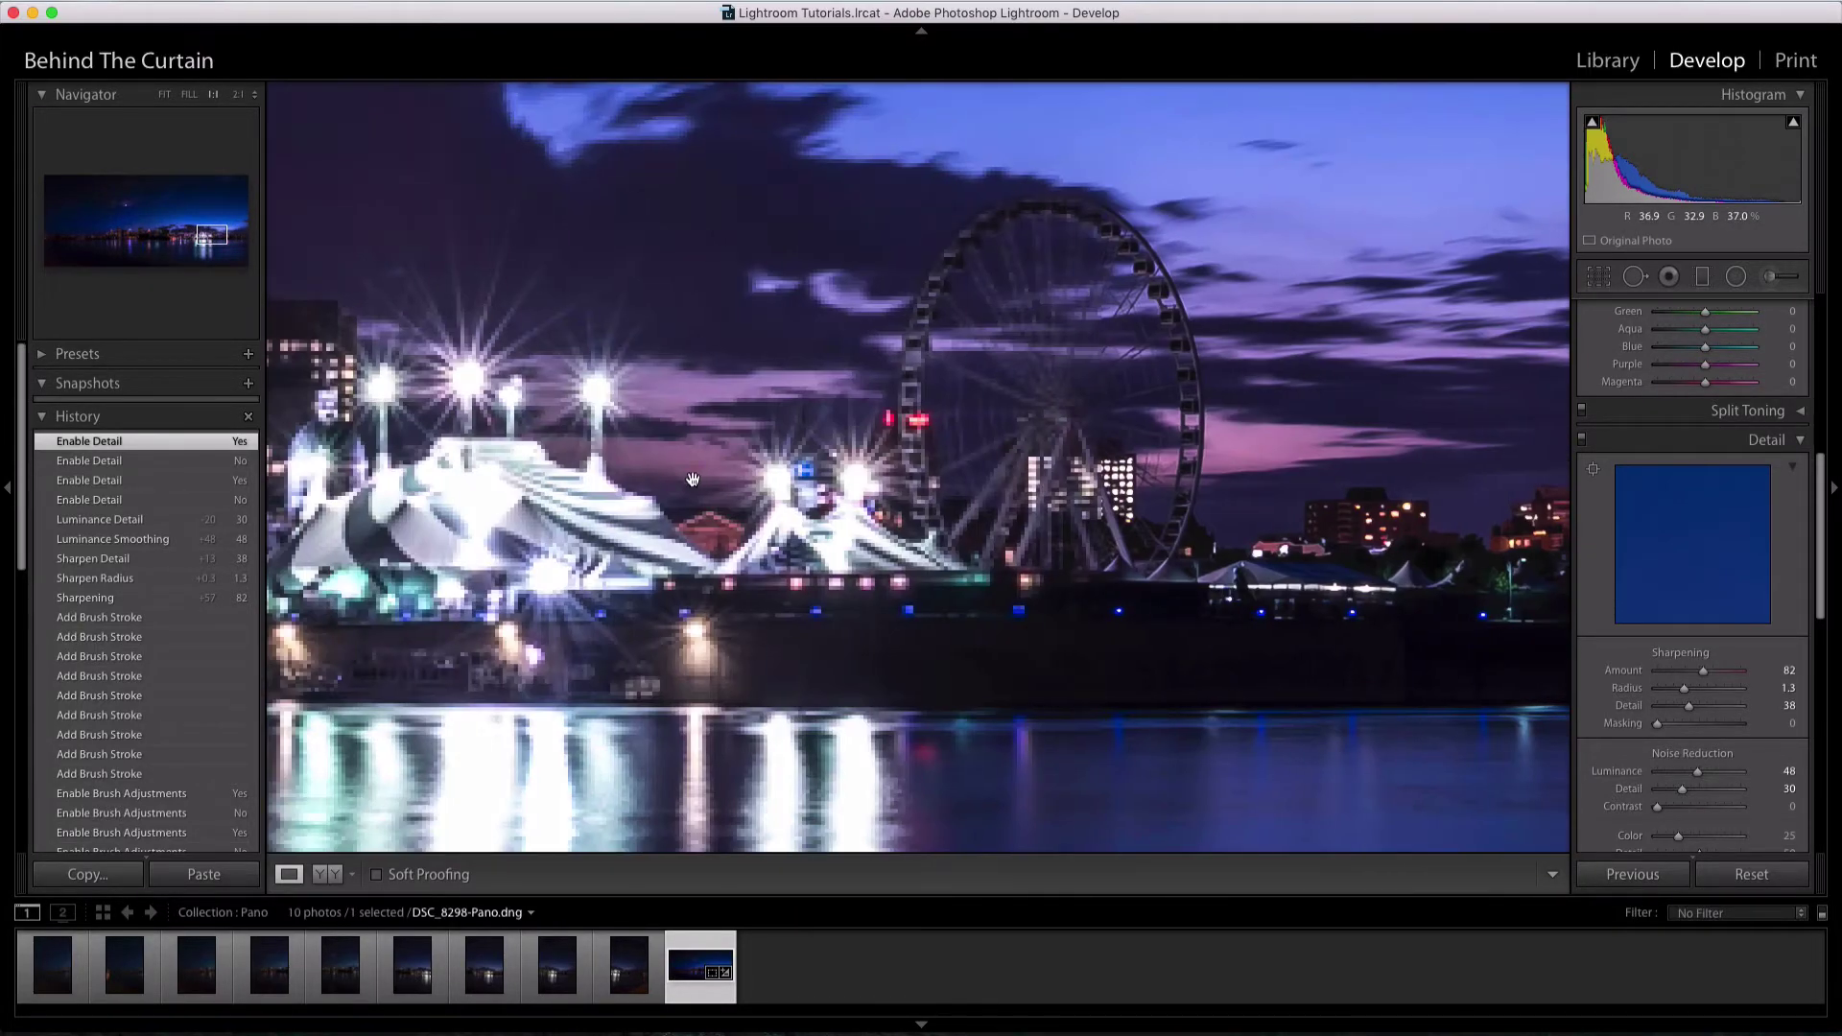
scroll(897, 491, "left", 20)
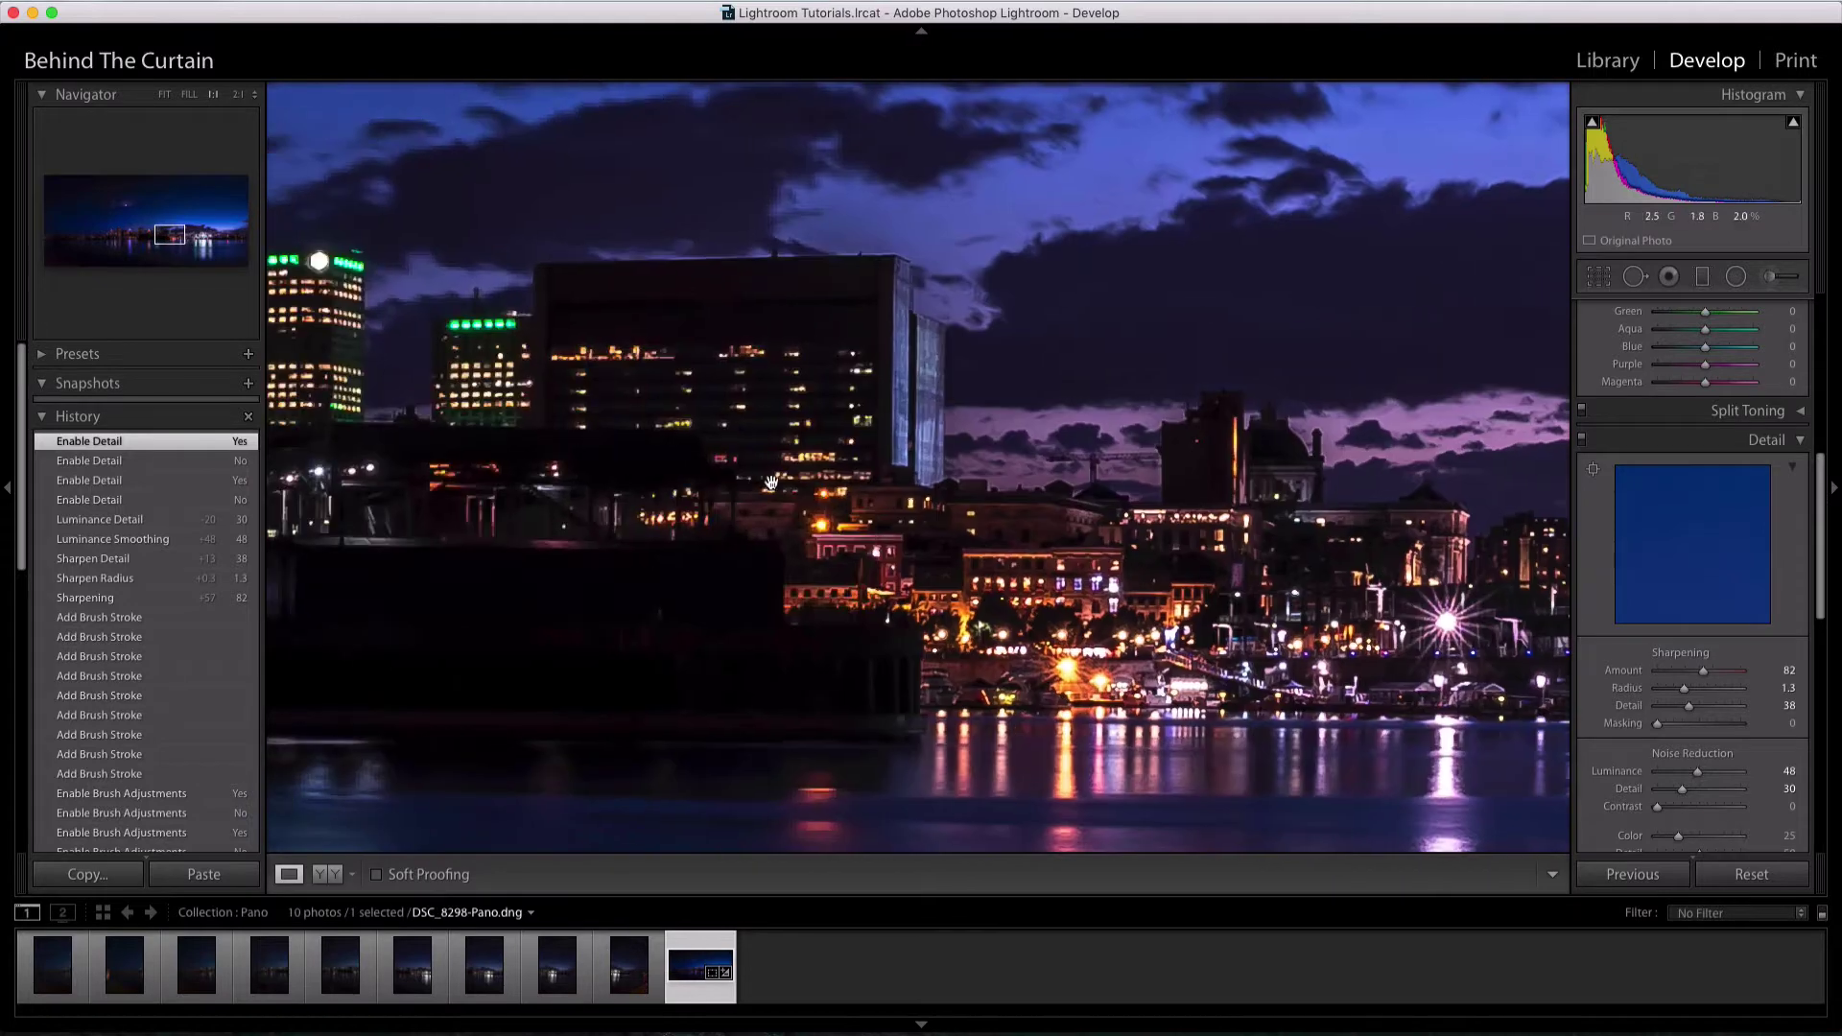
scroll(803, 465, "left", 20)
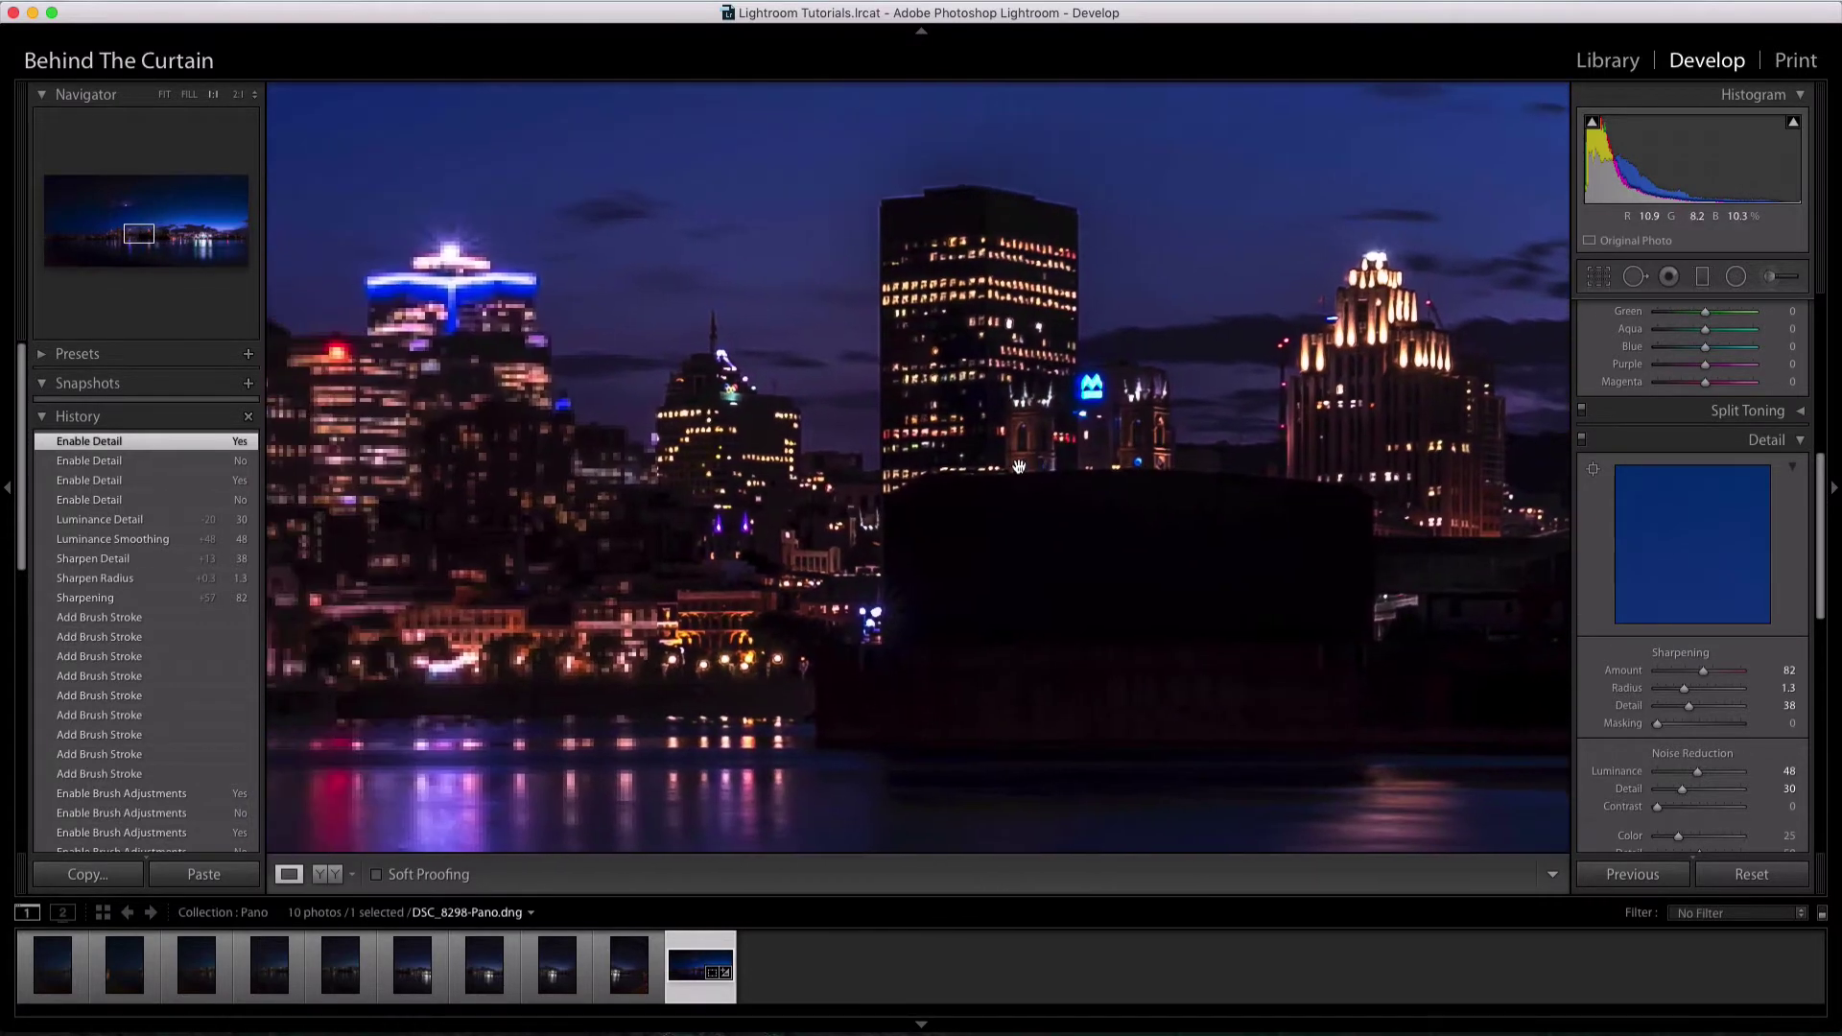
scroll(736, 431, "left", 20)
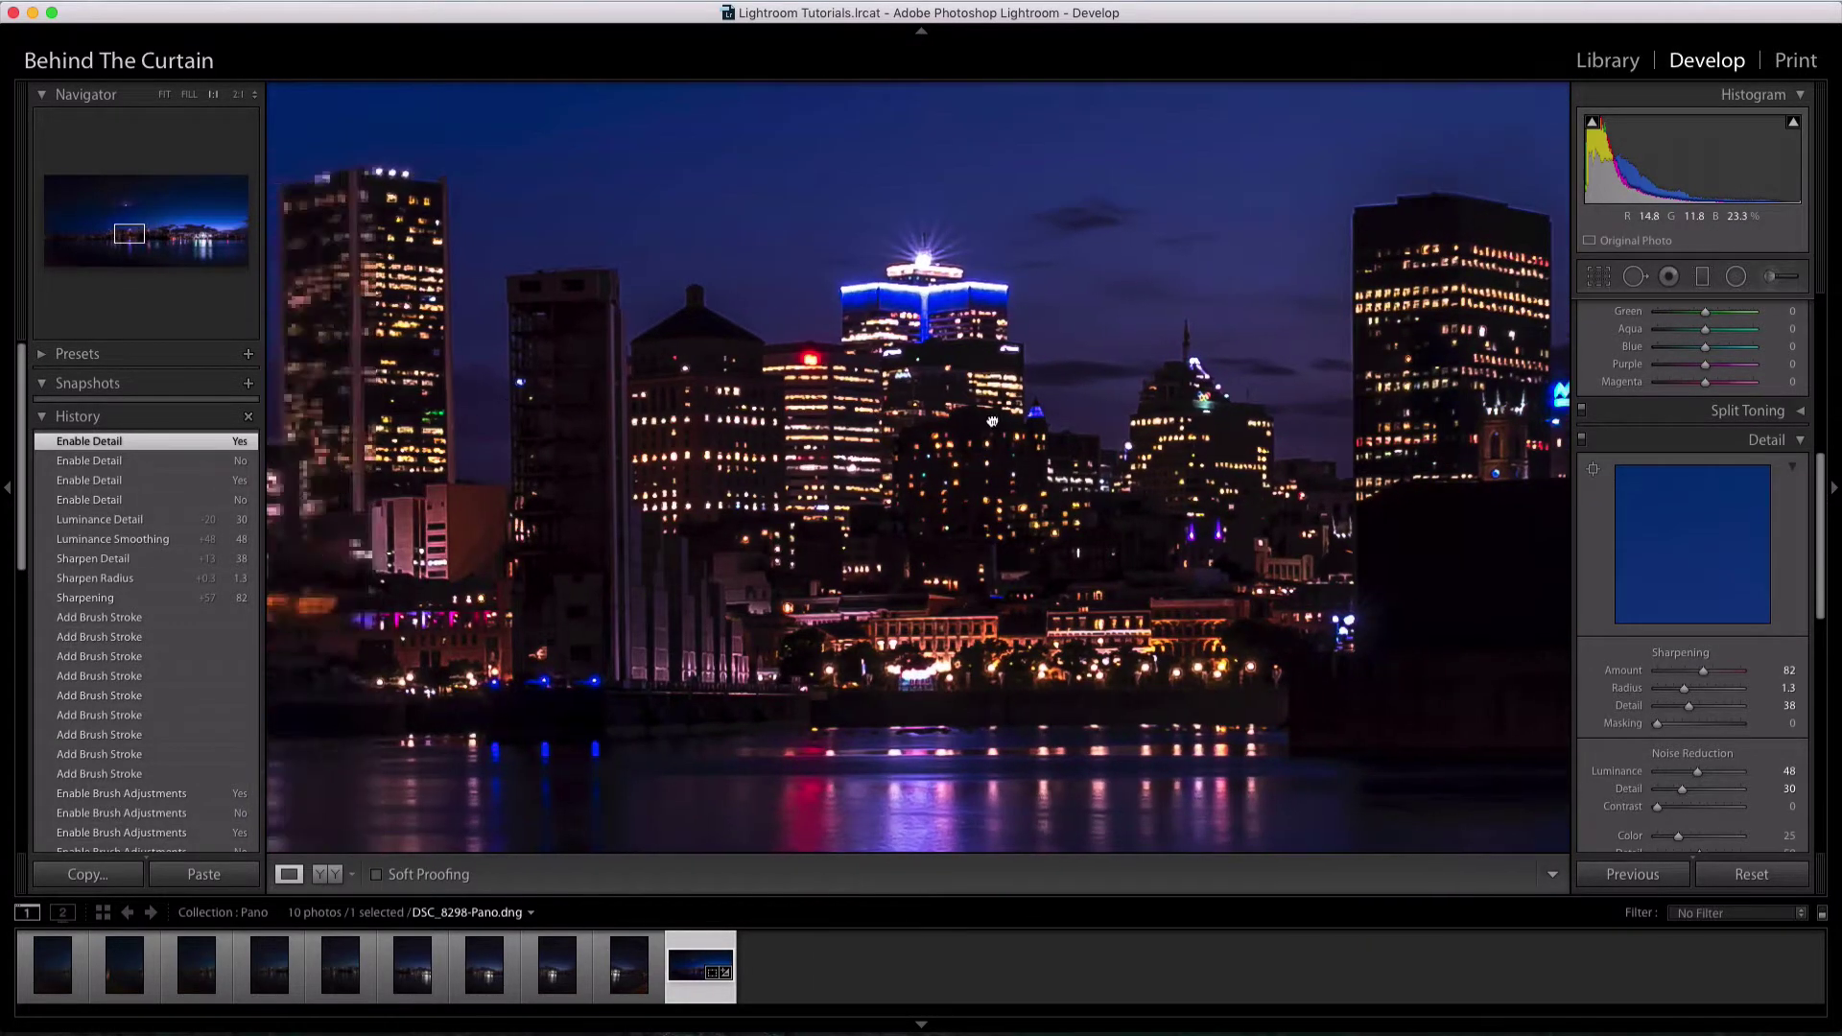
scroll(688, 441, "left", 5)
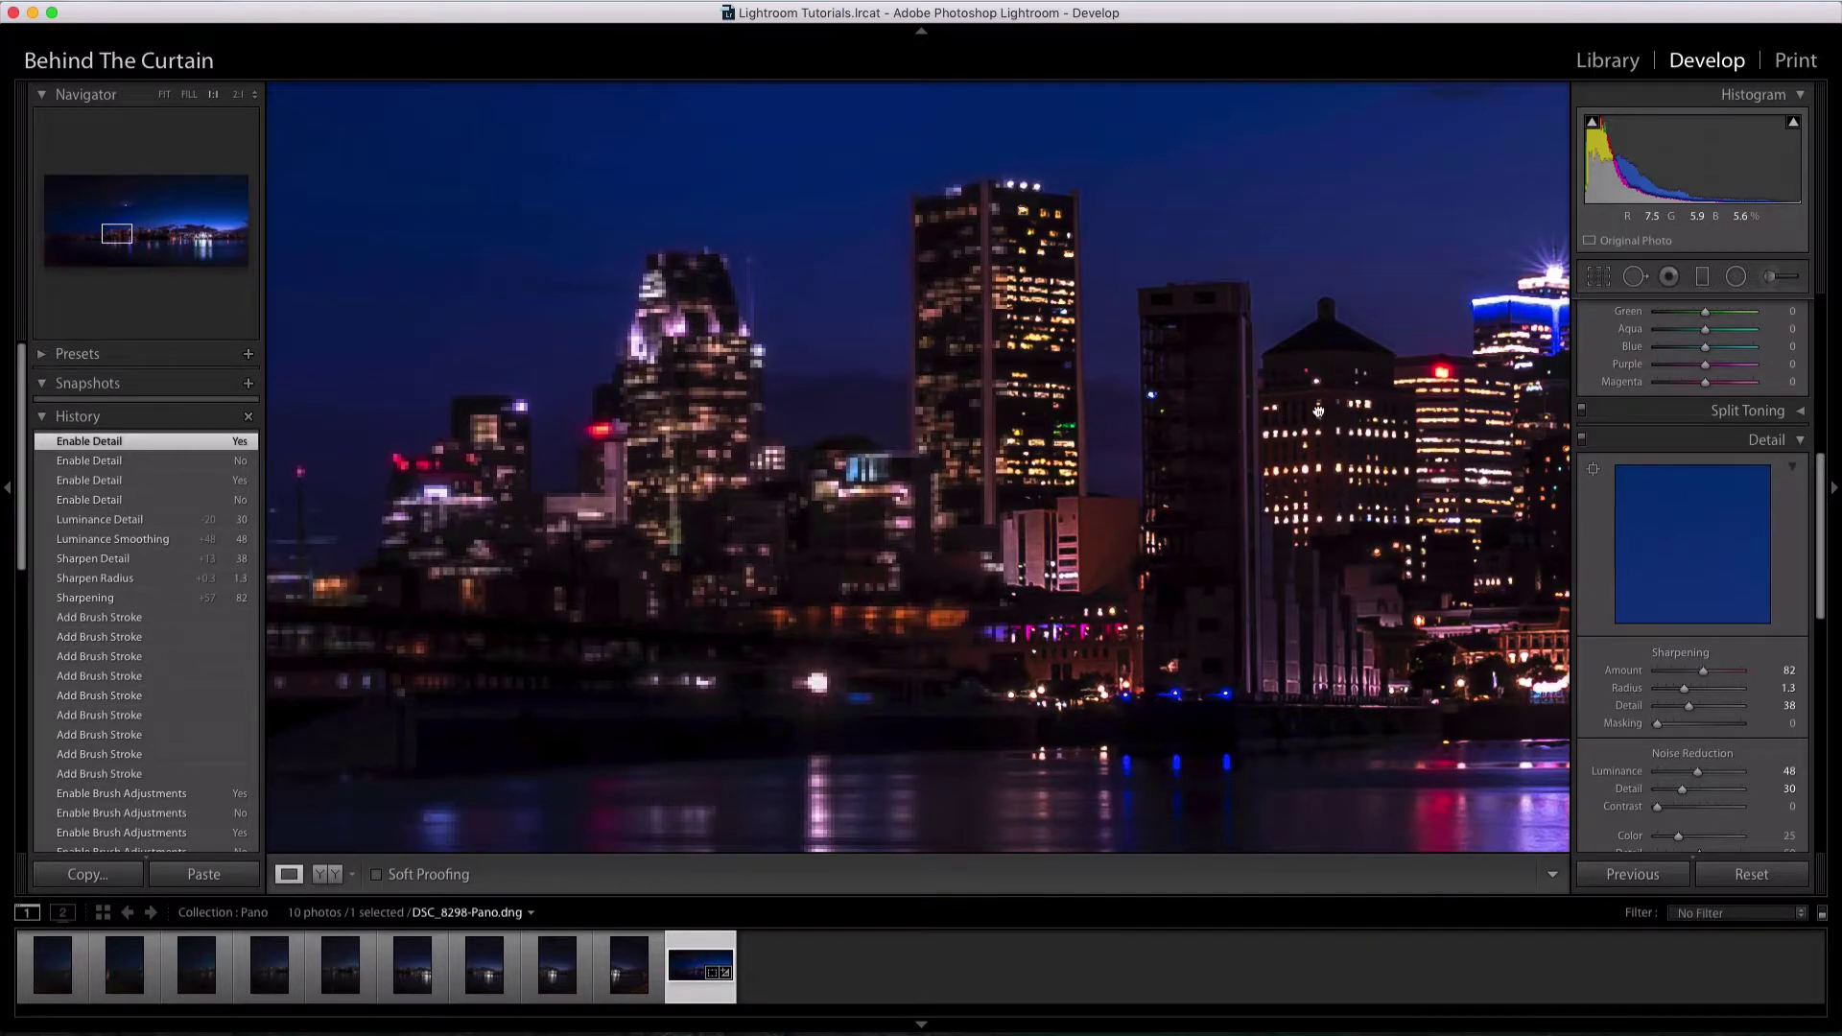
scroll(1318, 410, "left", 10)
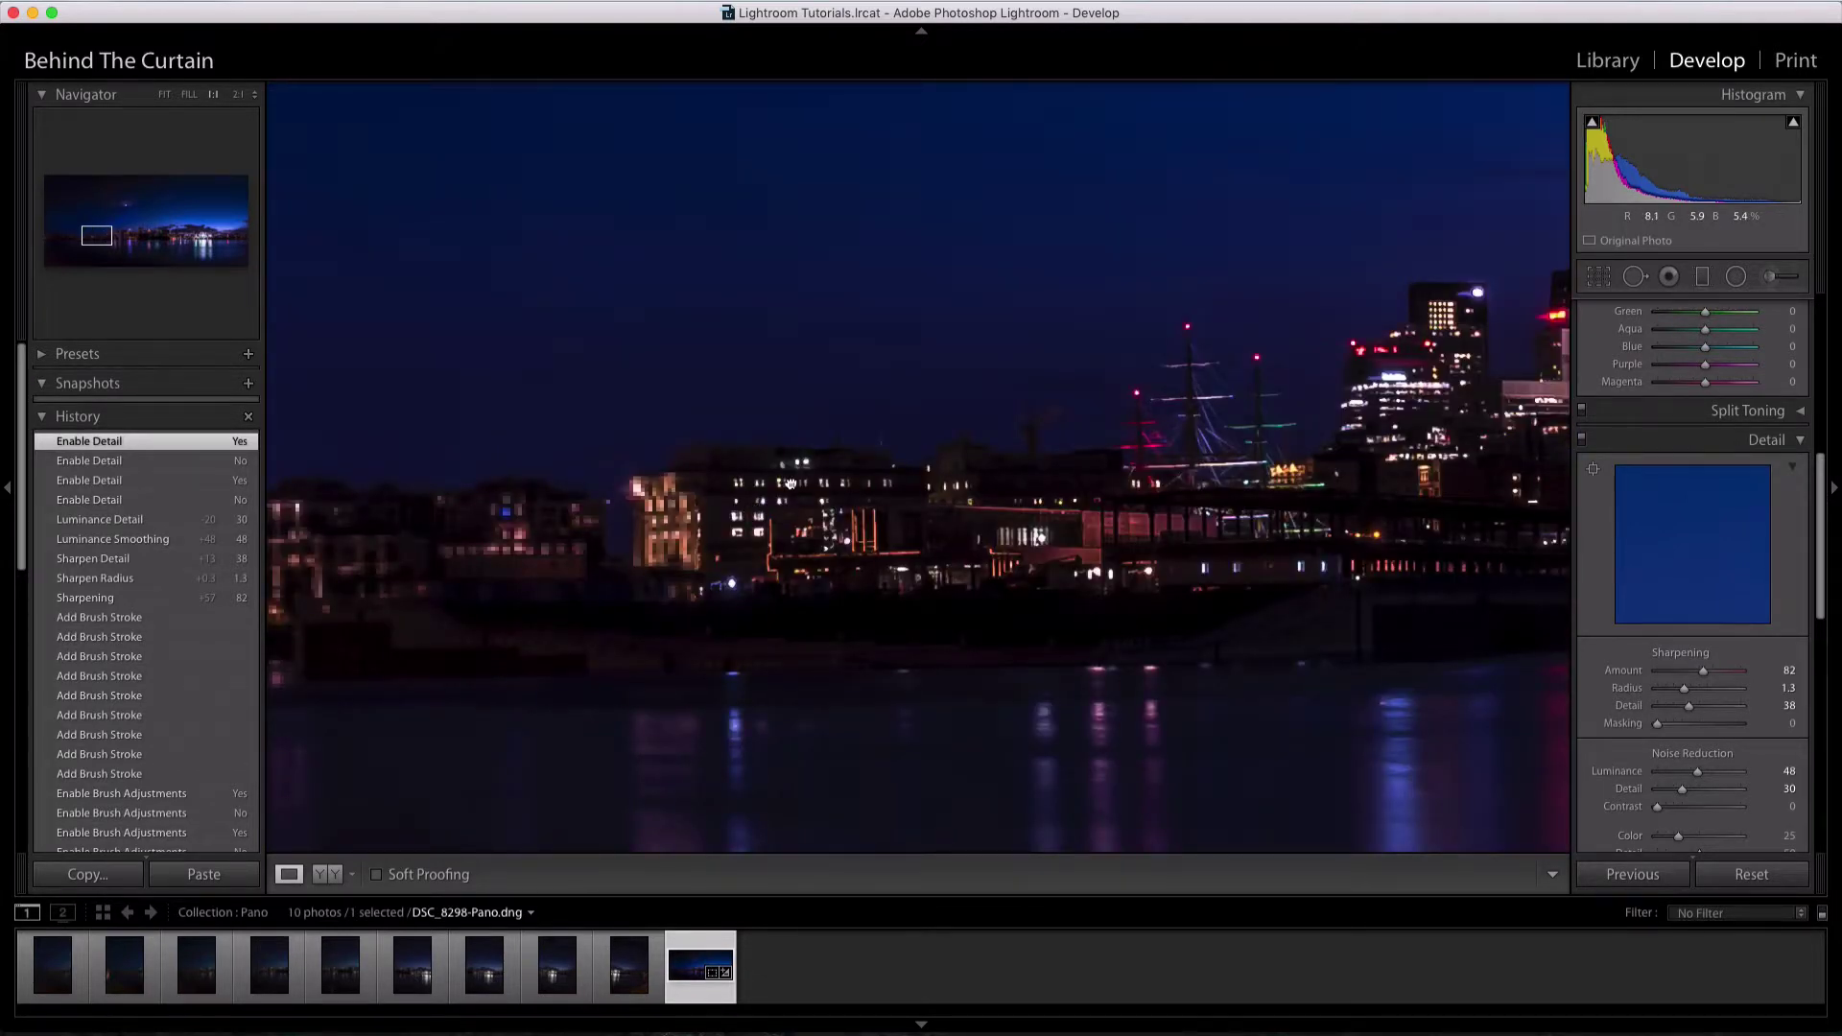
scroll(791, 483, "left", 10)
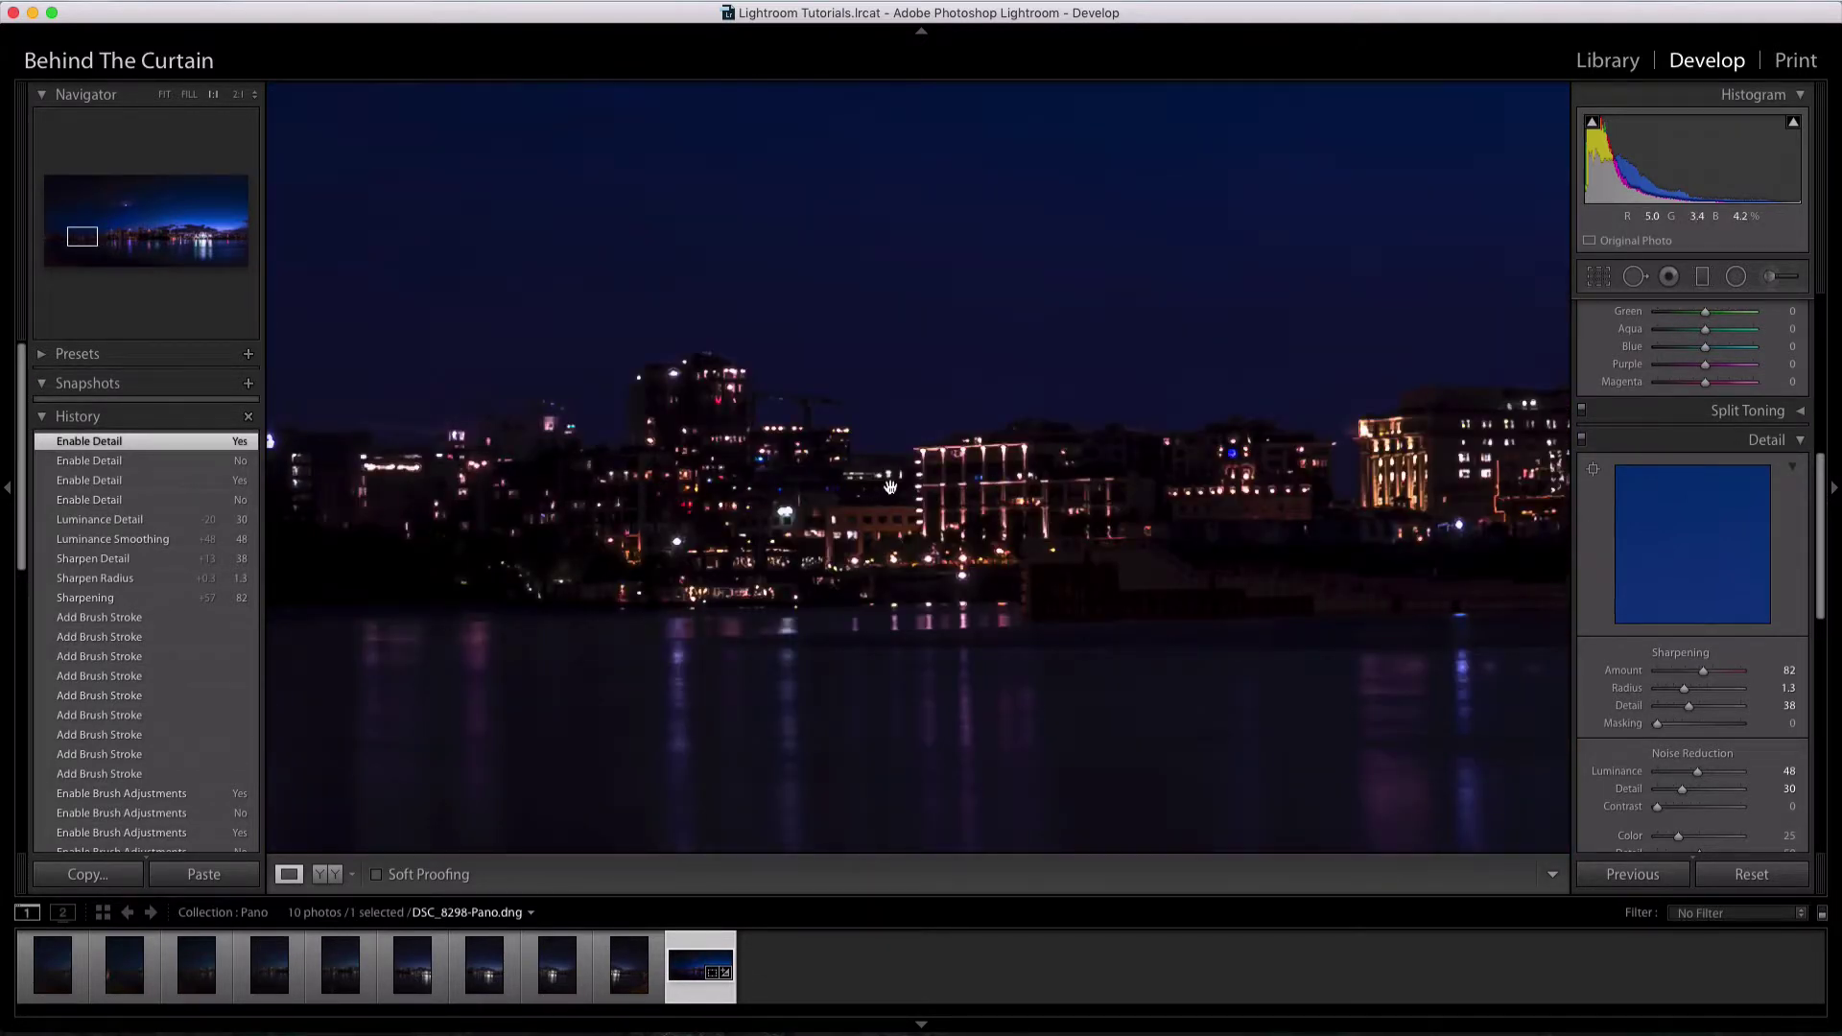
left_click(887, 489)
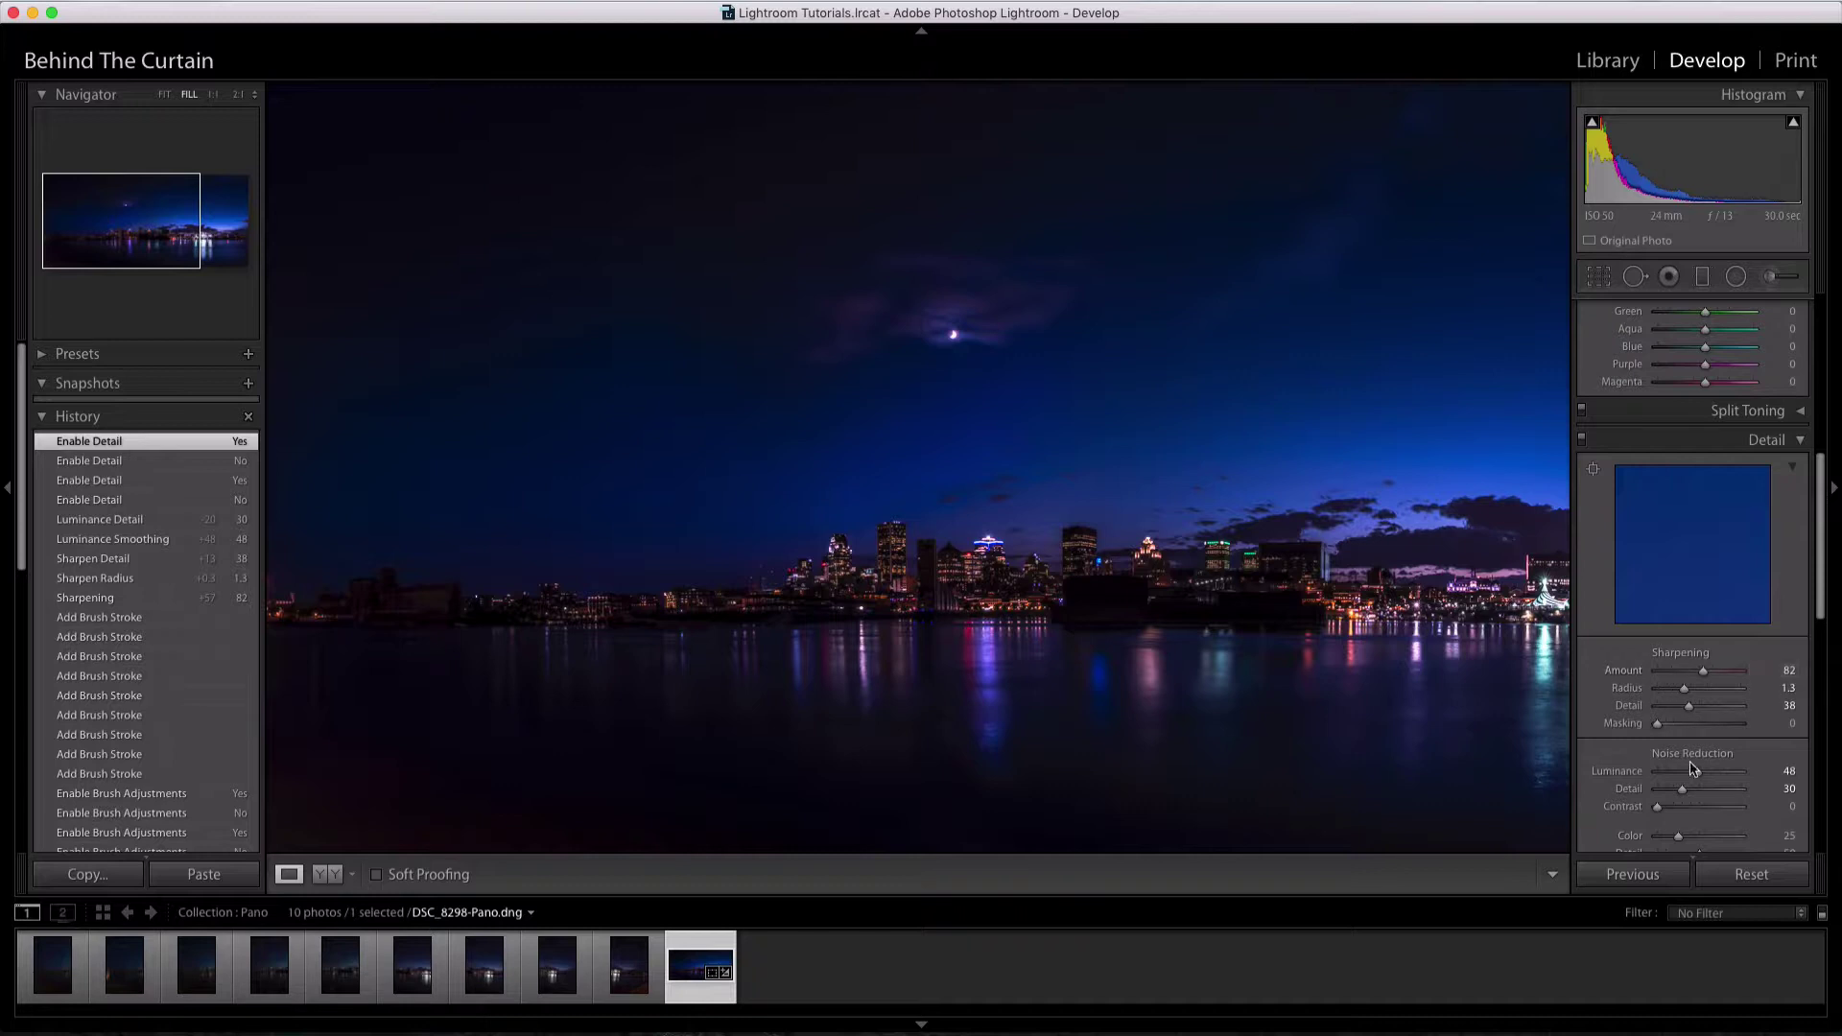
Compare the panorama before and after its develop edits several times in the Fill view
scroll(1657, 737, "up", 3)
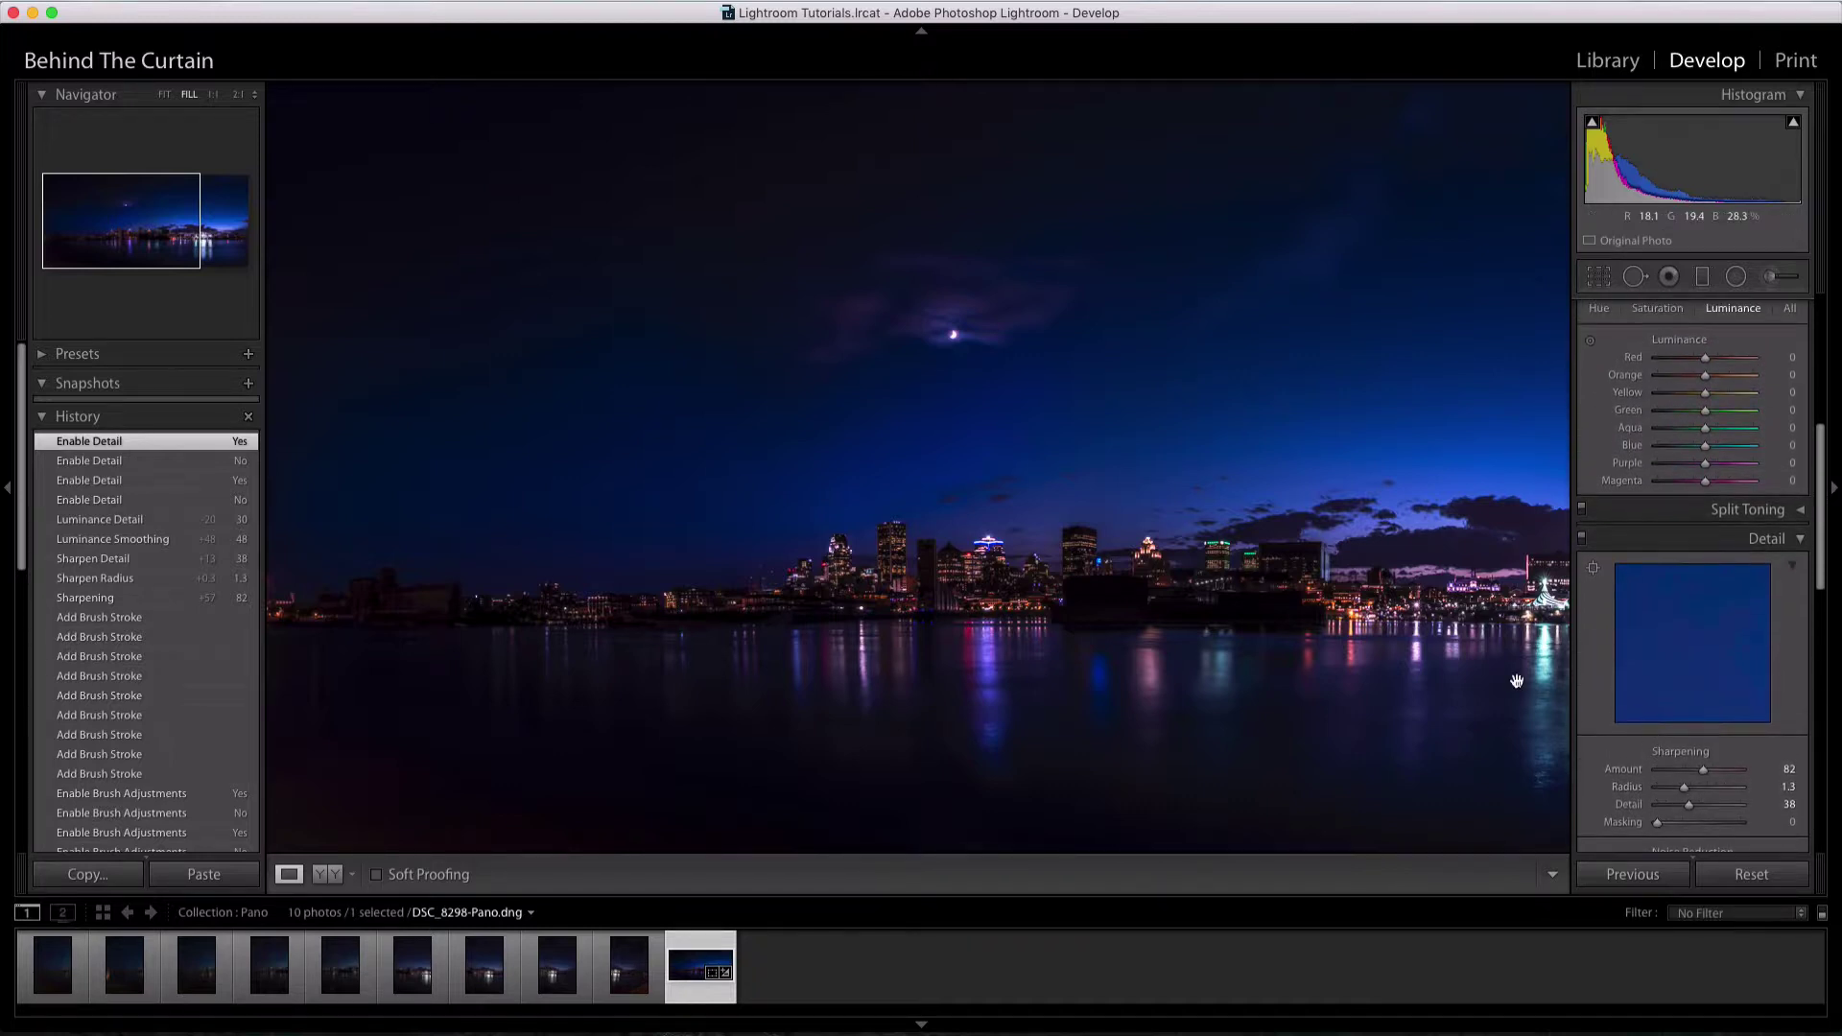
key("backslash")
key("backslash")
key("backslash")
key("backslash")
key("backslash")
key("backslash")
Set the orange luminance to +100 in the HSL adjustments, checking the city lights at 1:1 and the whole scene at Fill
scroll(1696, 426, "up", 3)
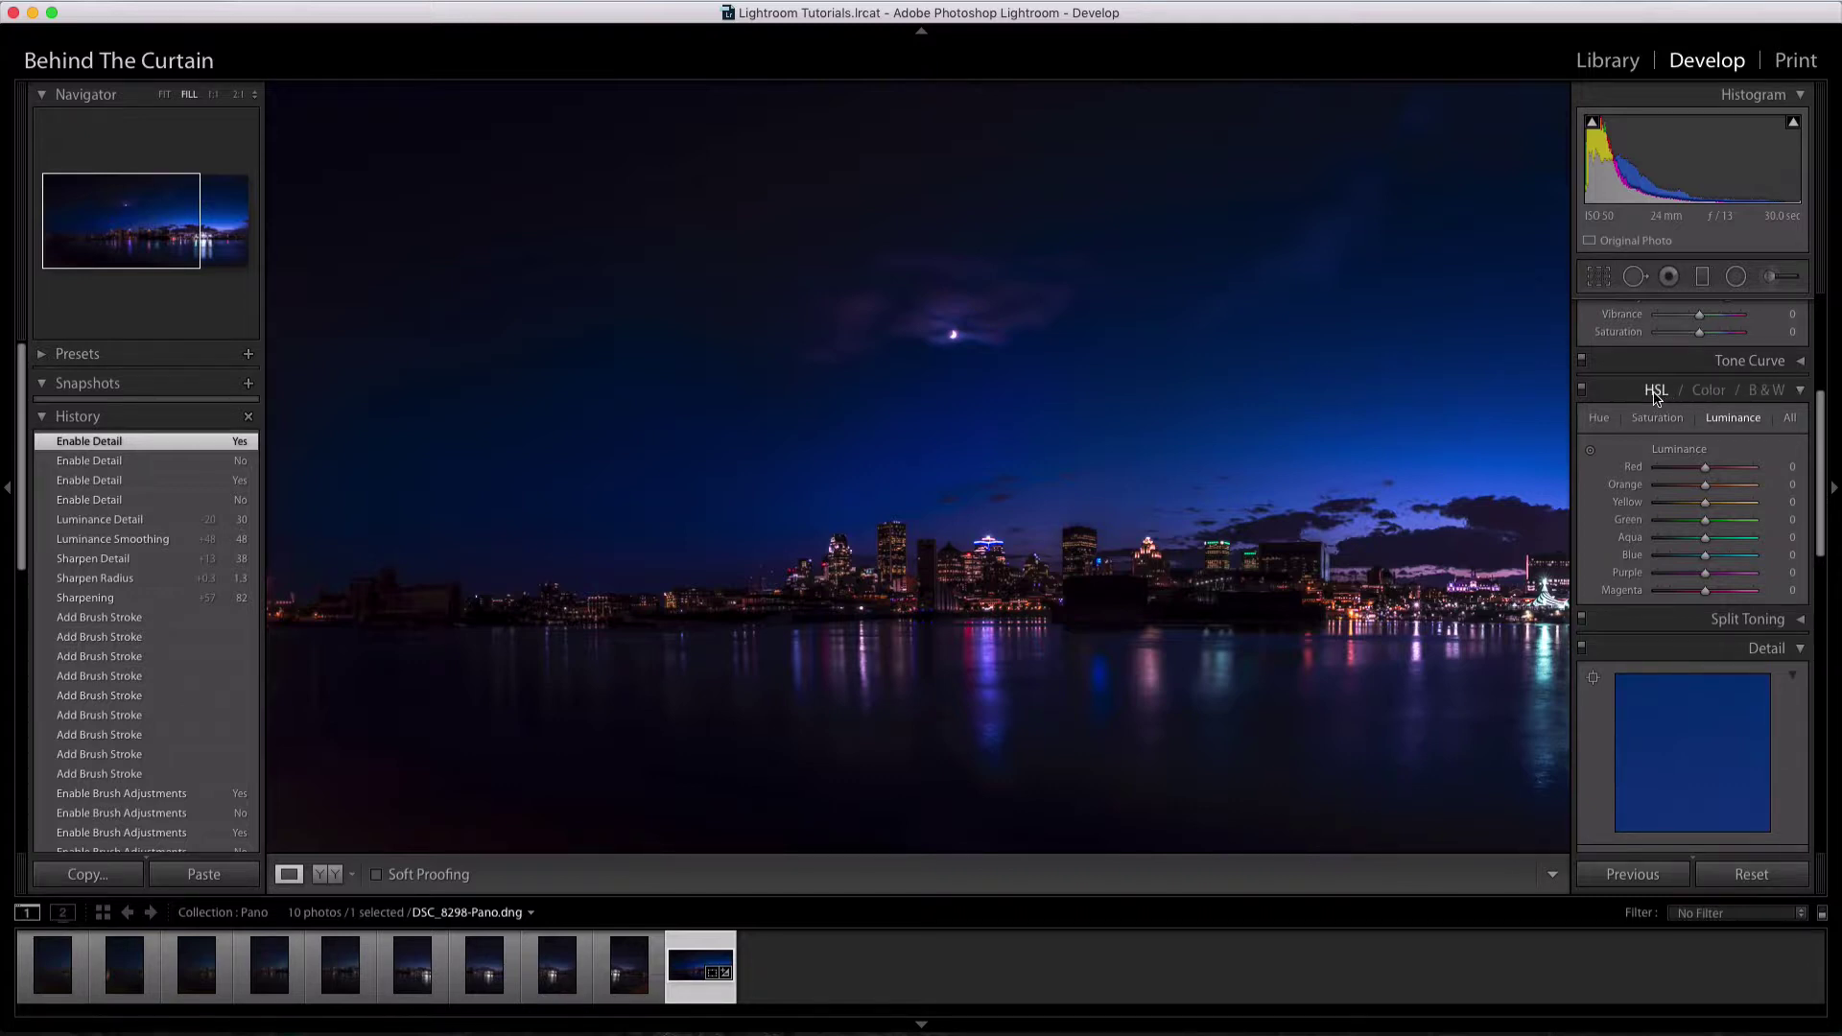
left_click(1654, 391)
left_click(1656, 391)
left_click(904, 567)
left_click_drag(1141, 610, 1137, 600)
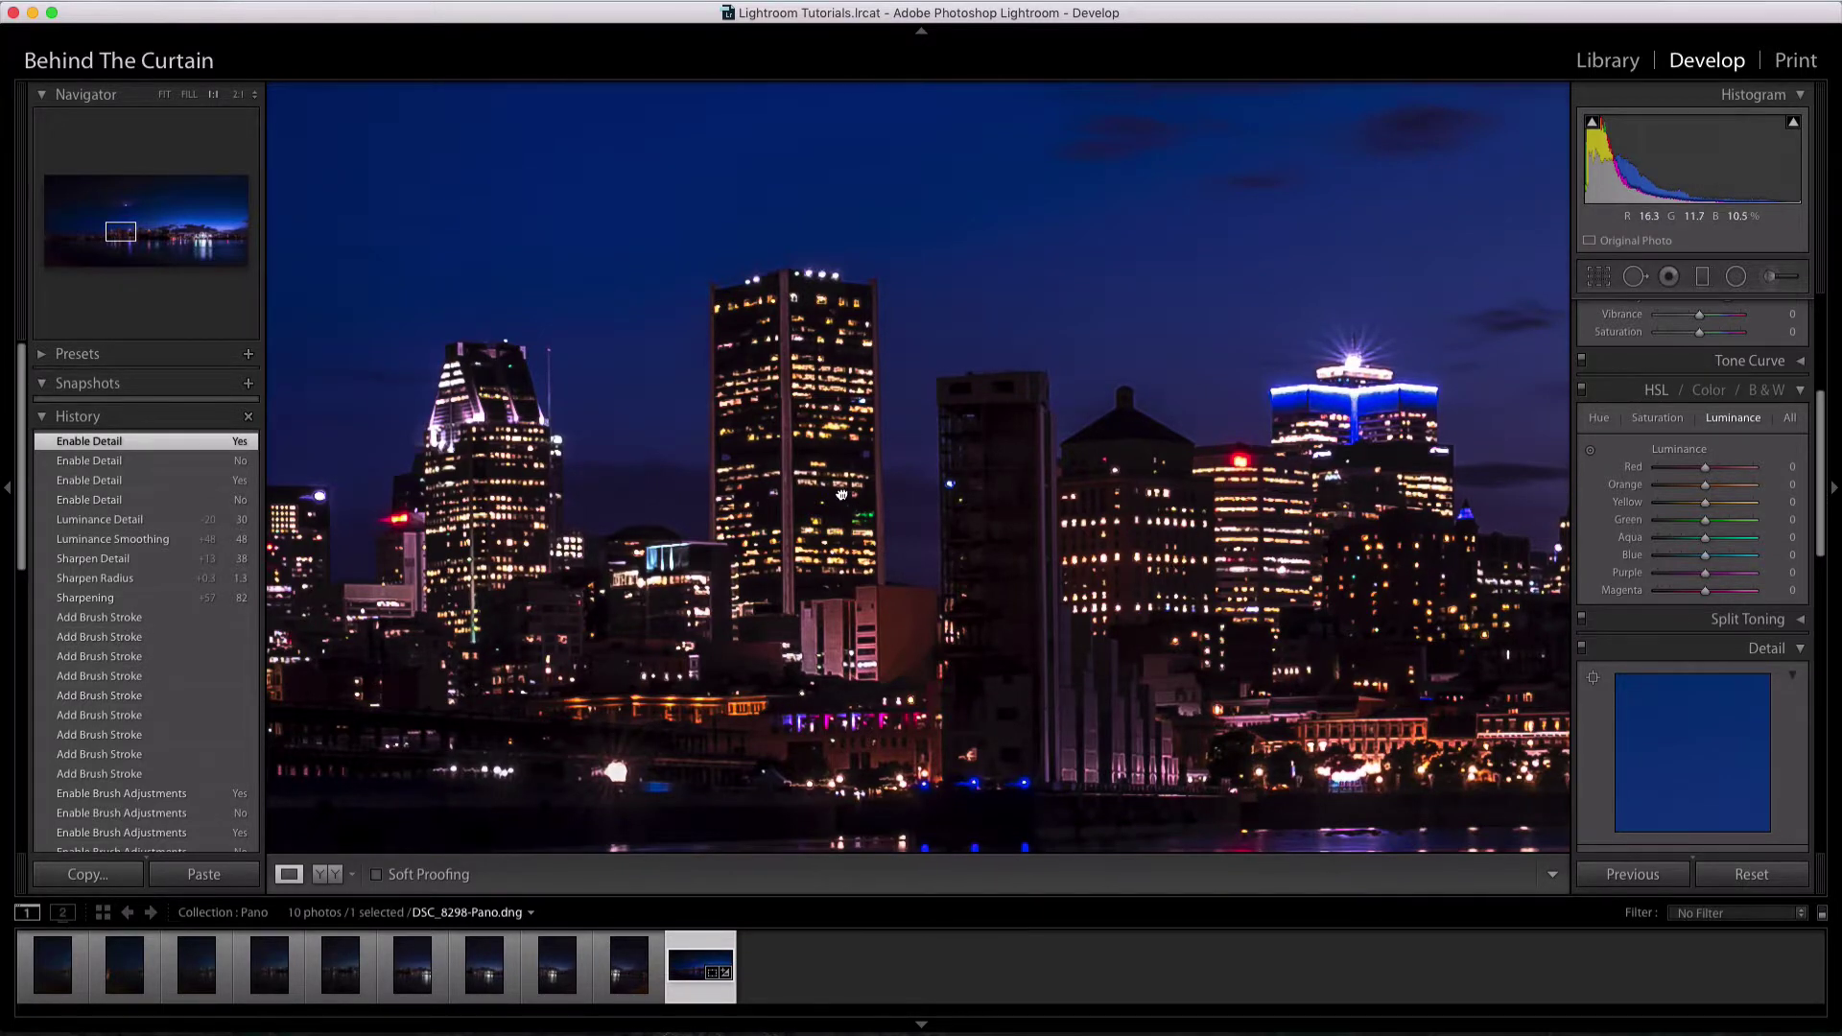
scroll(842, 494, "right", 2)
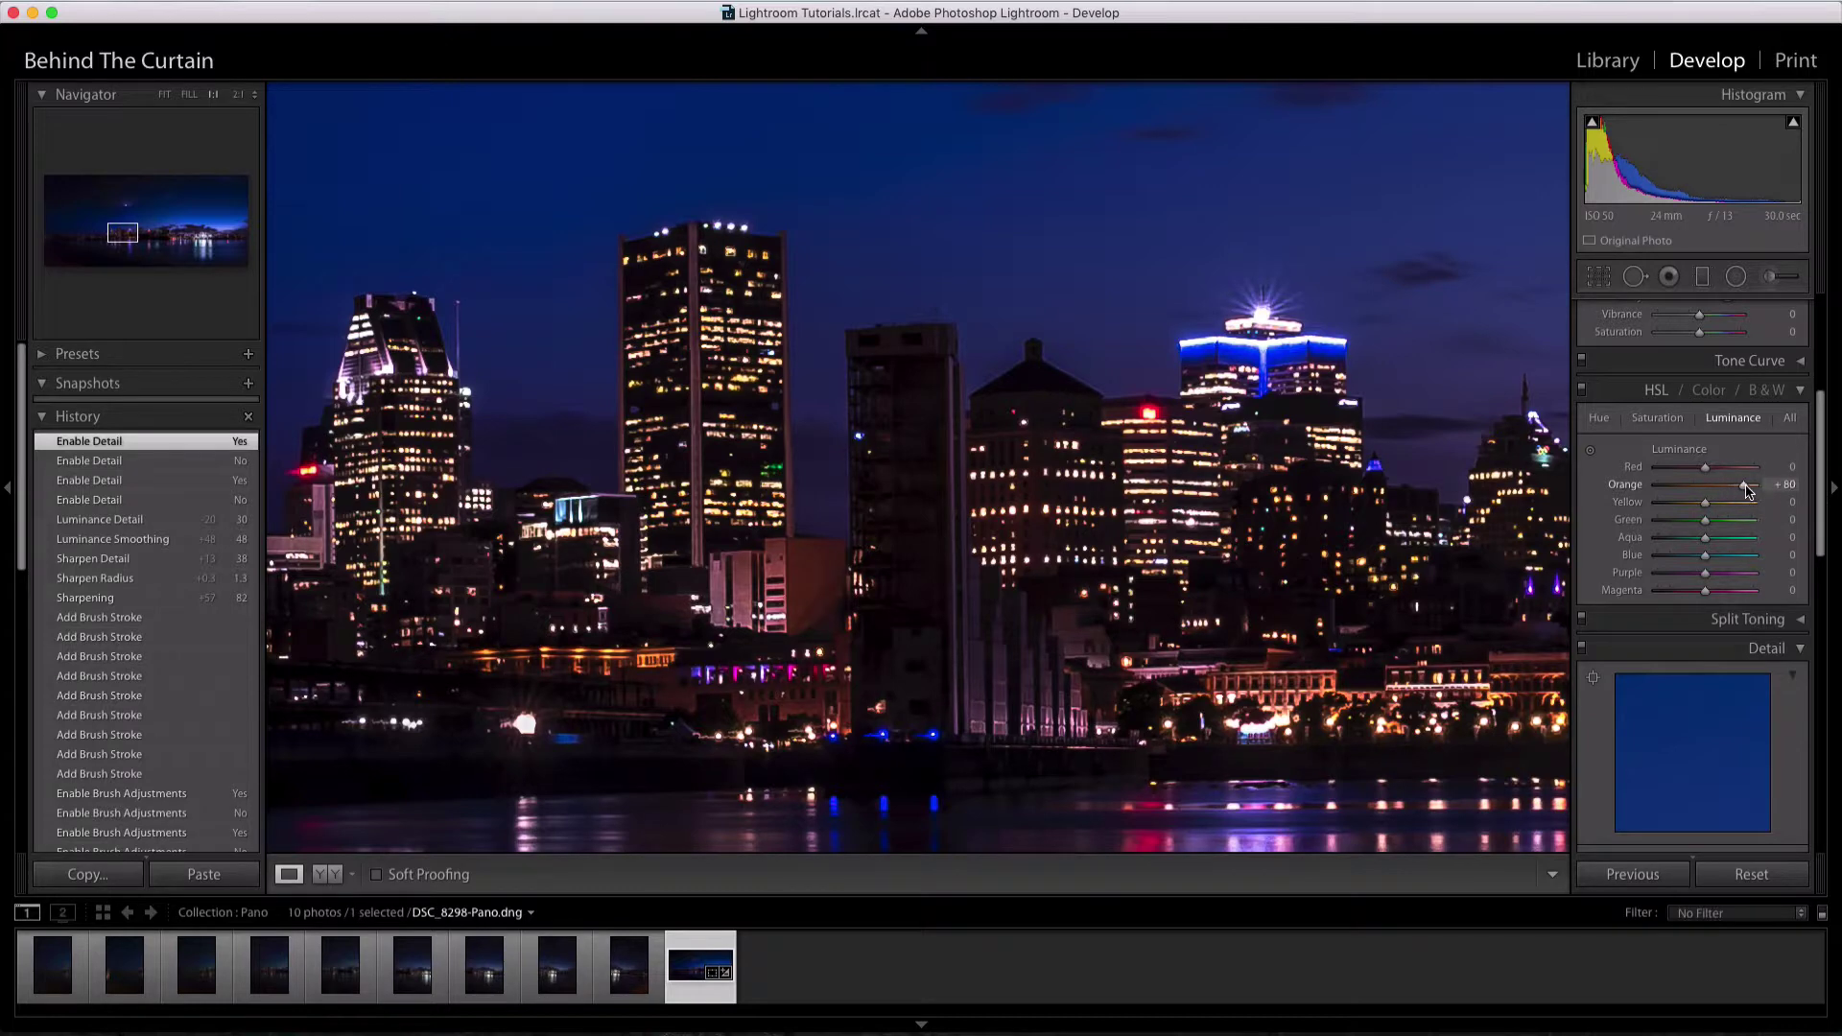
left_click_drag(1748, 490, 1639, 491)
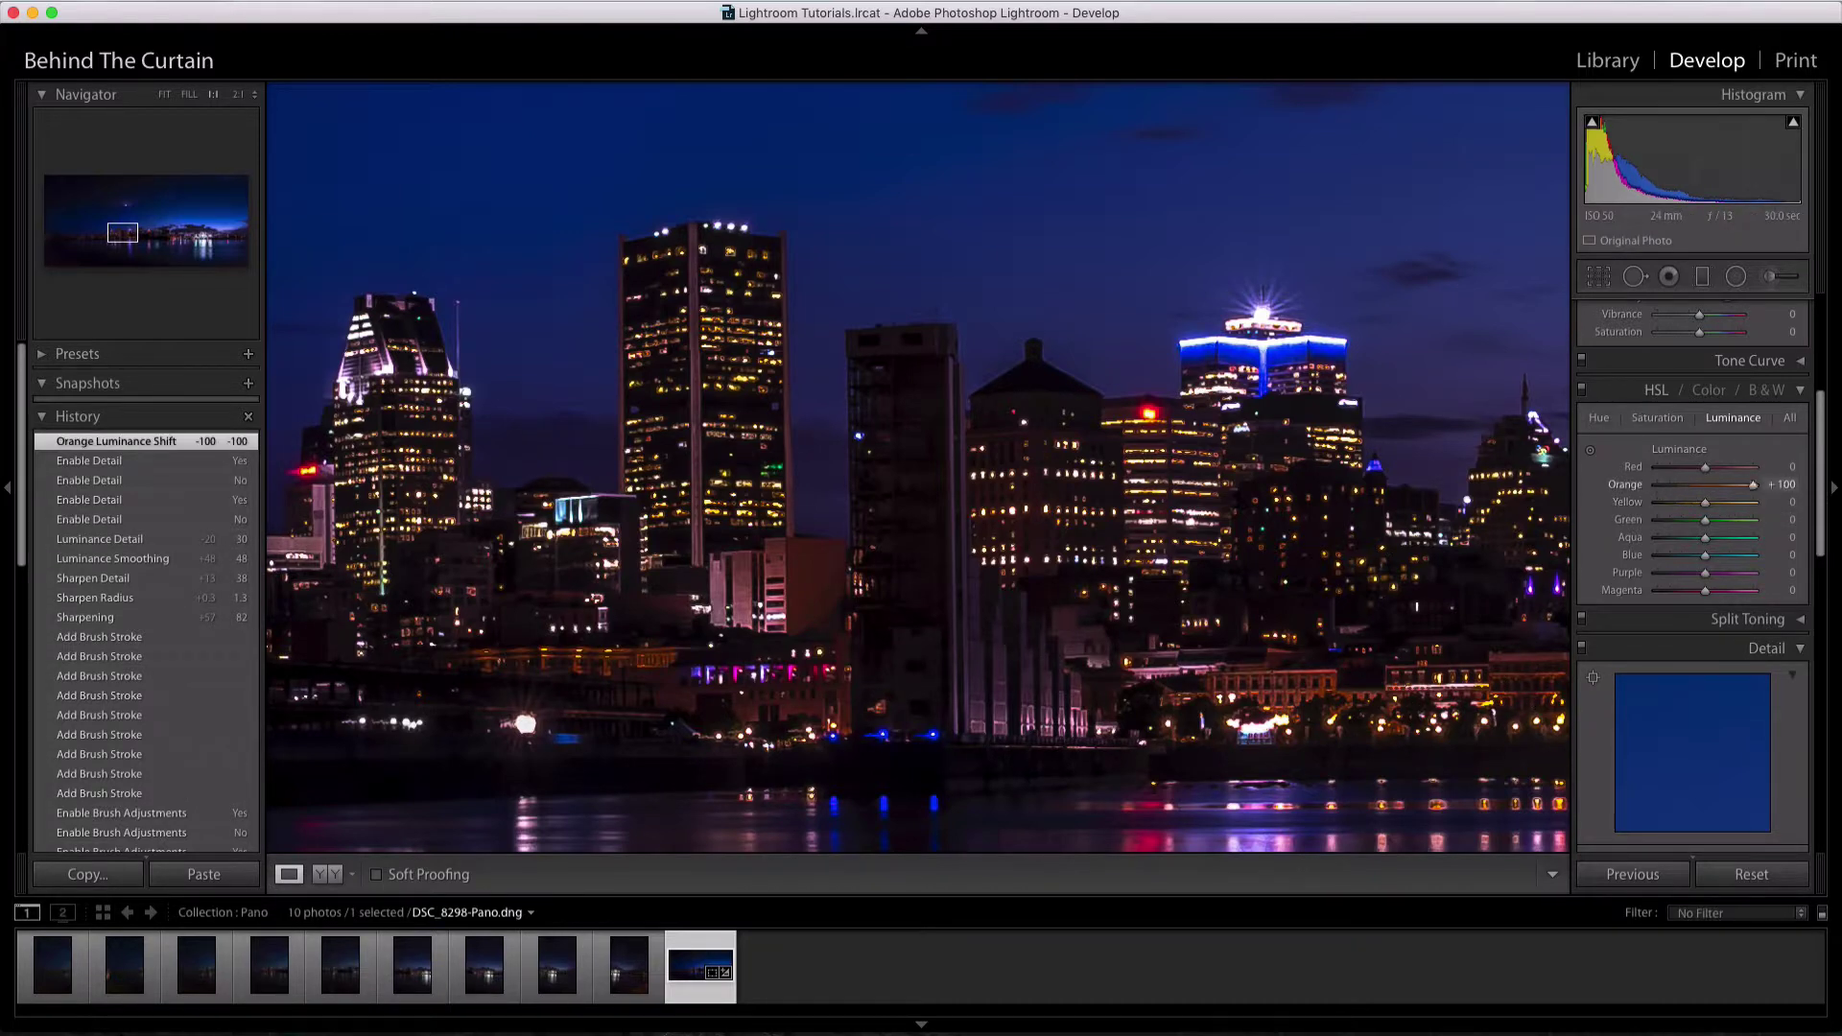
left_click(926, 492)
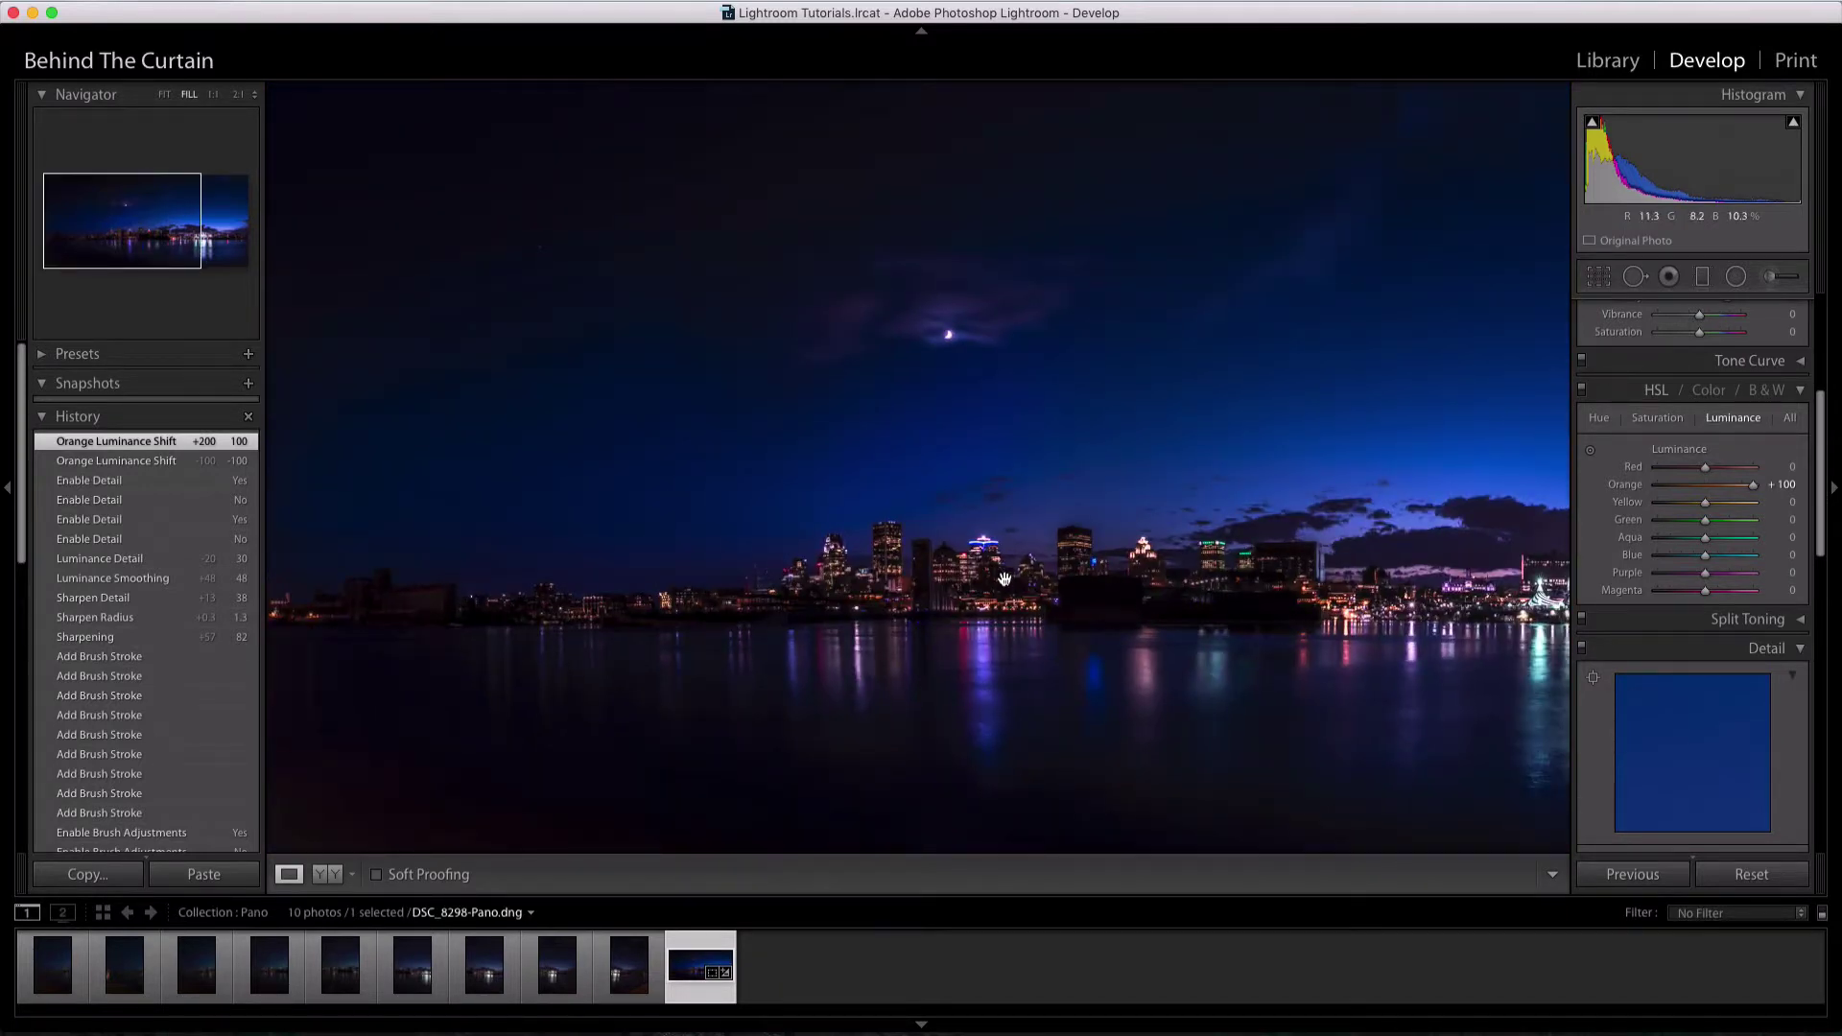
Try shifting the orange saturation of the building lights in the HSL adjustments, and reset it to 0
left_click(922, 571)
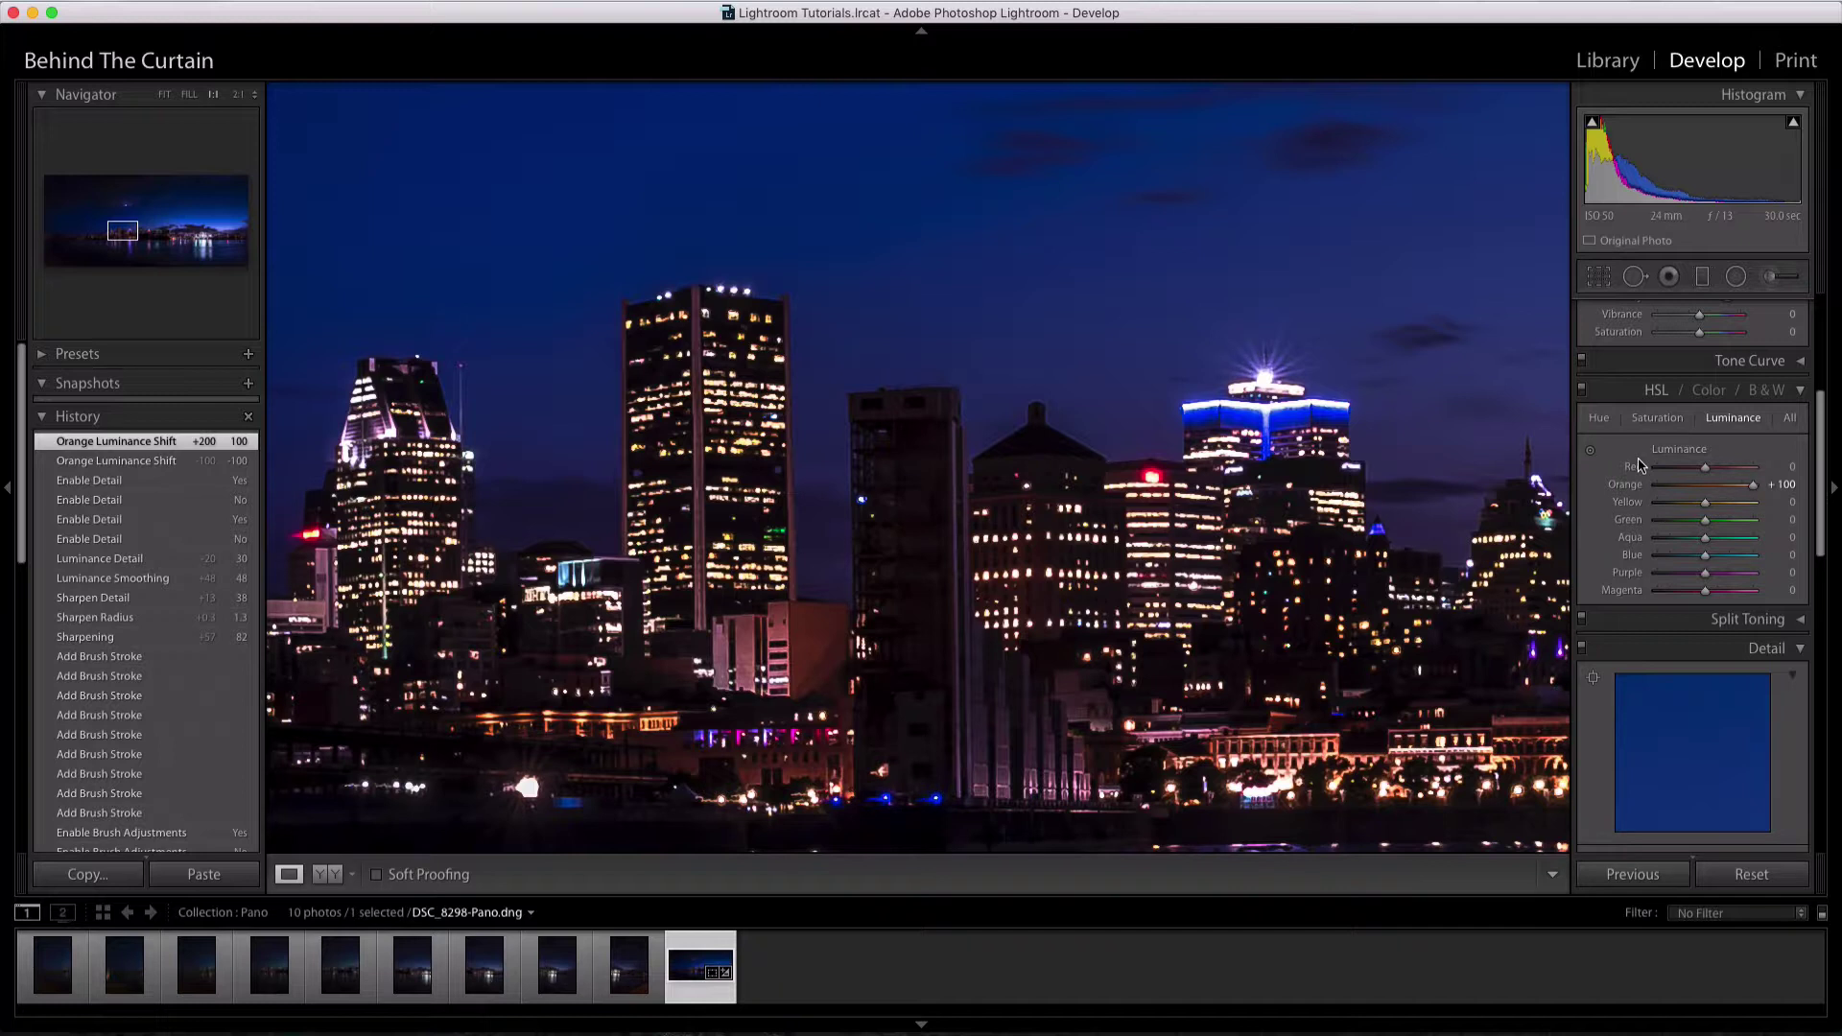
left_click(1659, 422)
left_click_drag(1666, 489, 1710, 491)
double_click(1631, 485)
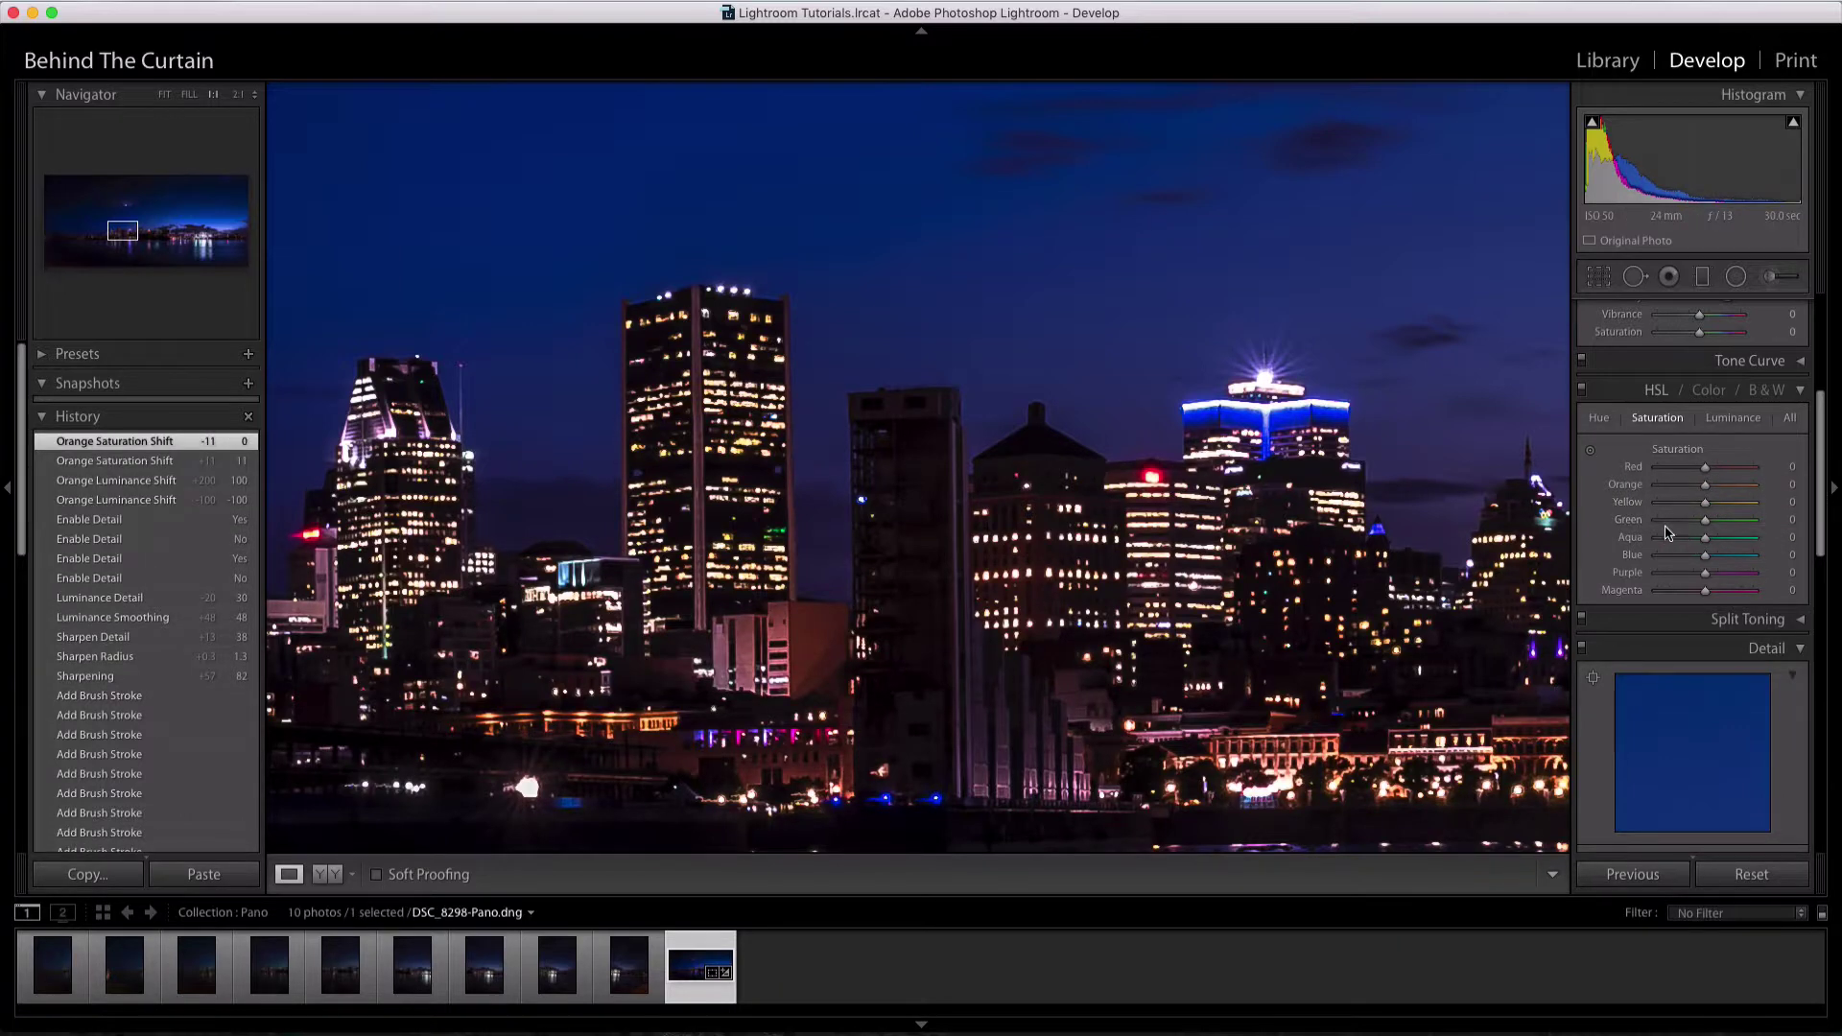
Inspect the downtown towers and the neighbouring skyline at 1:1, and return to the Fill view
left_click_drag(1256, 497, 1486, 564)
left_click_drag(1685, 731, 595, 748)
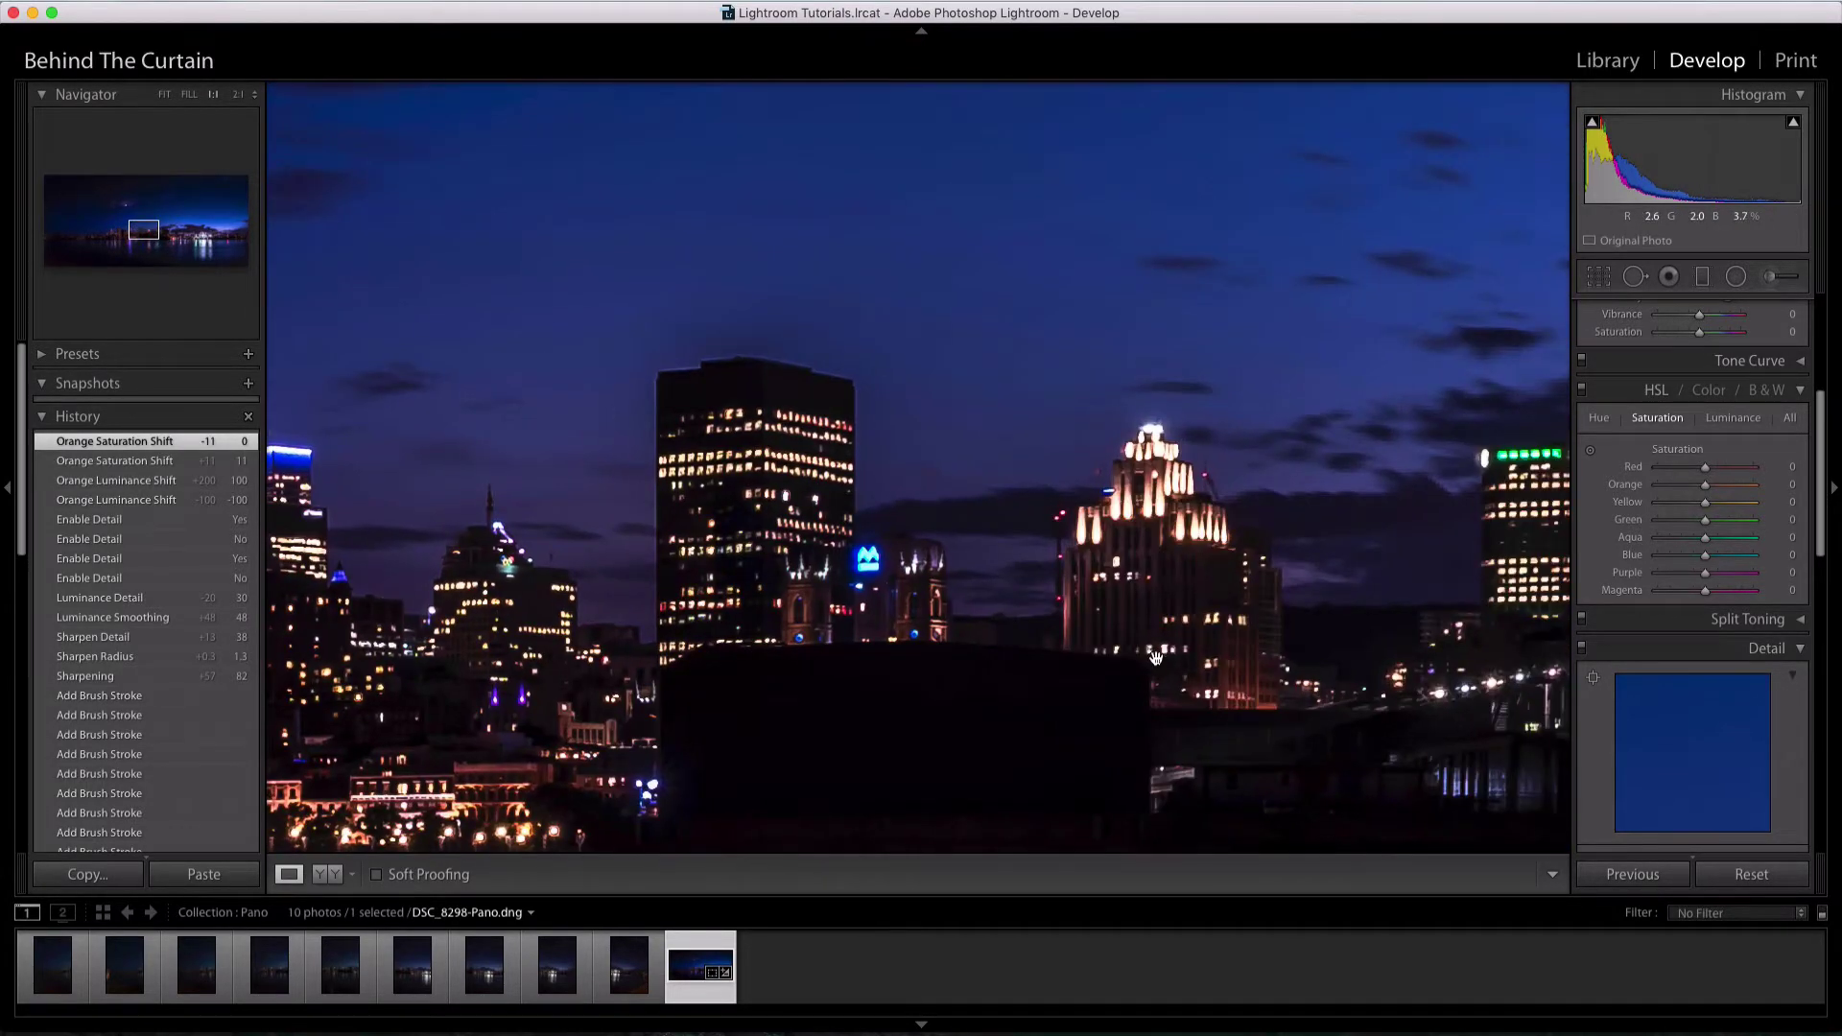
left_click_drag(1126, 711, 1676, 524)
left_click_drag(595, 502, 1197, 461)
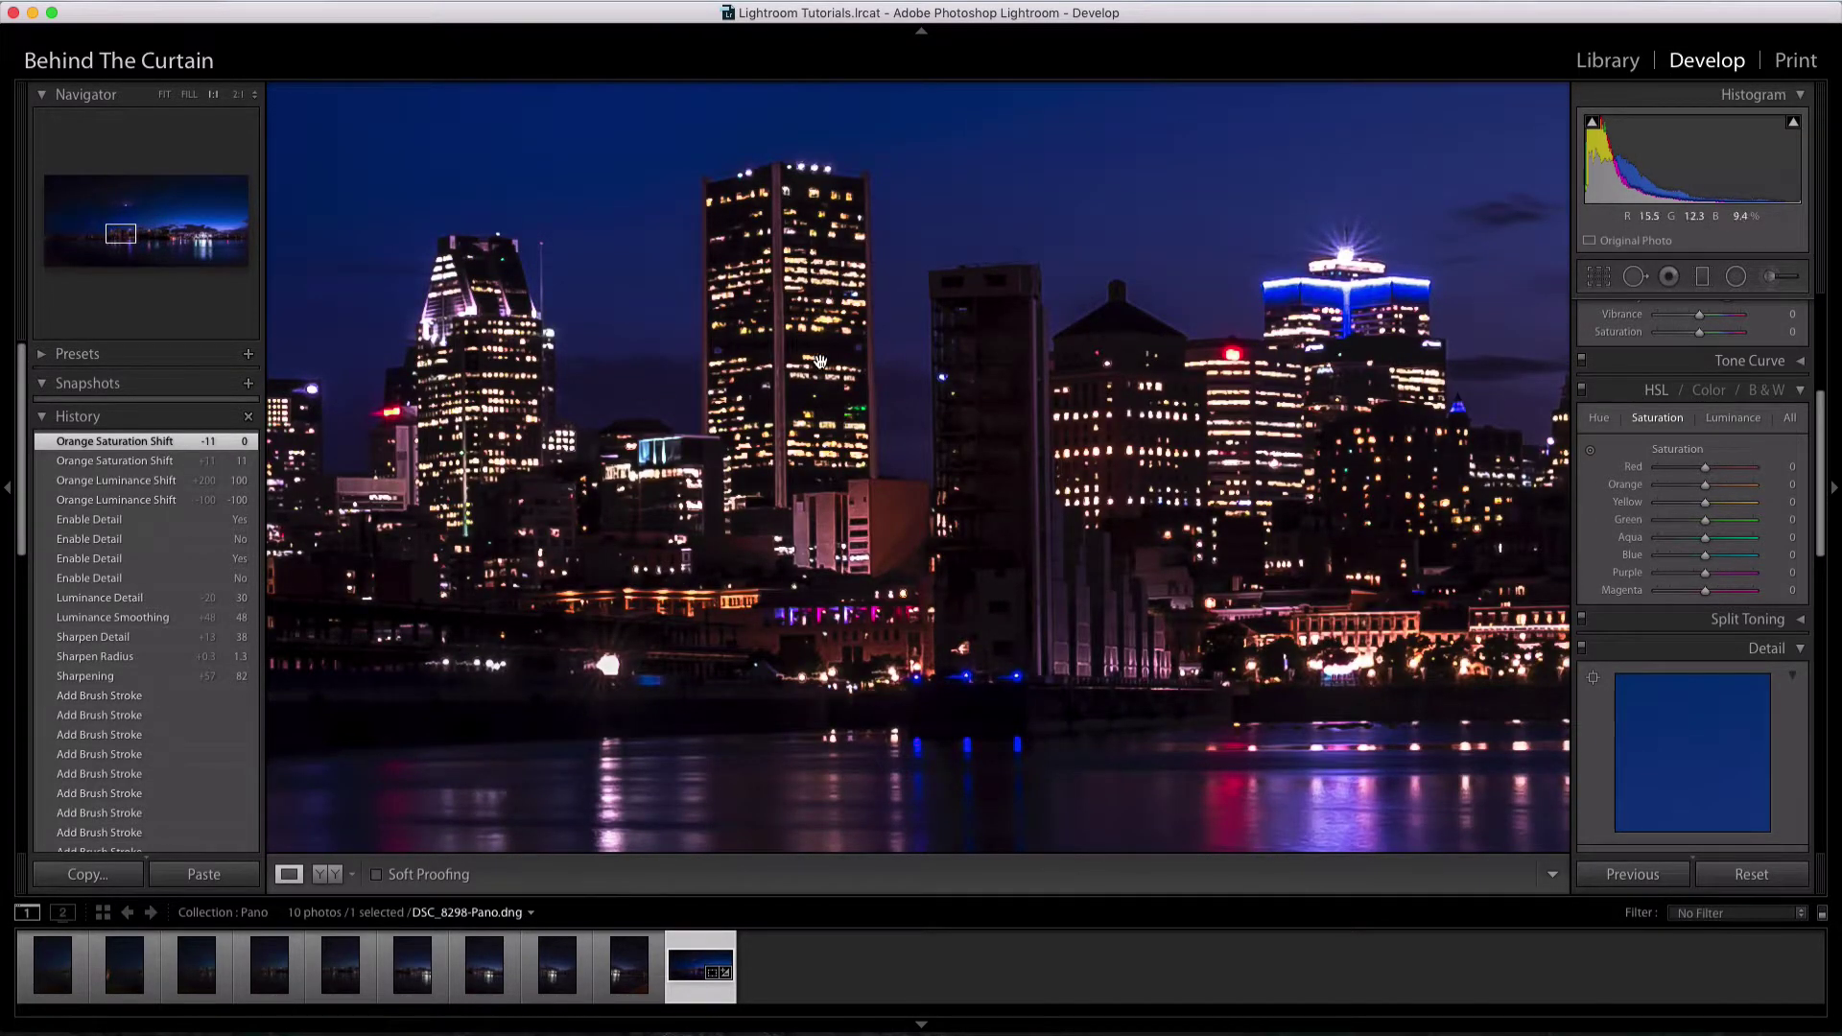
left_click(1291, 490)
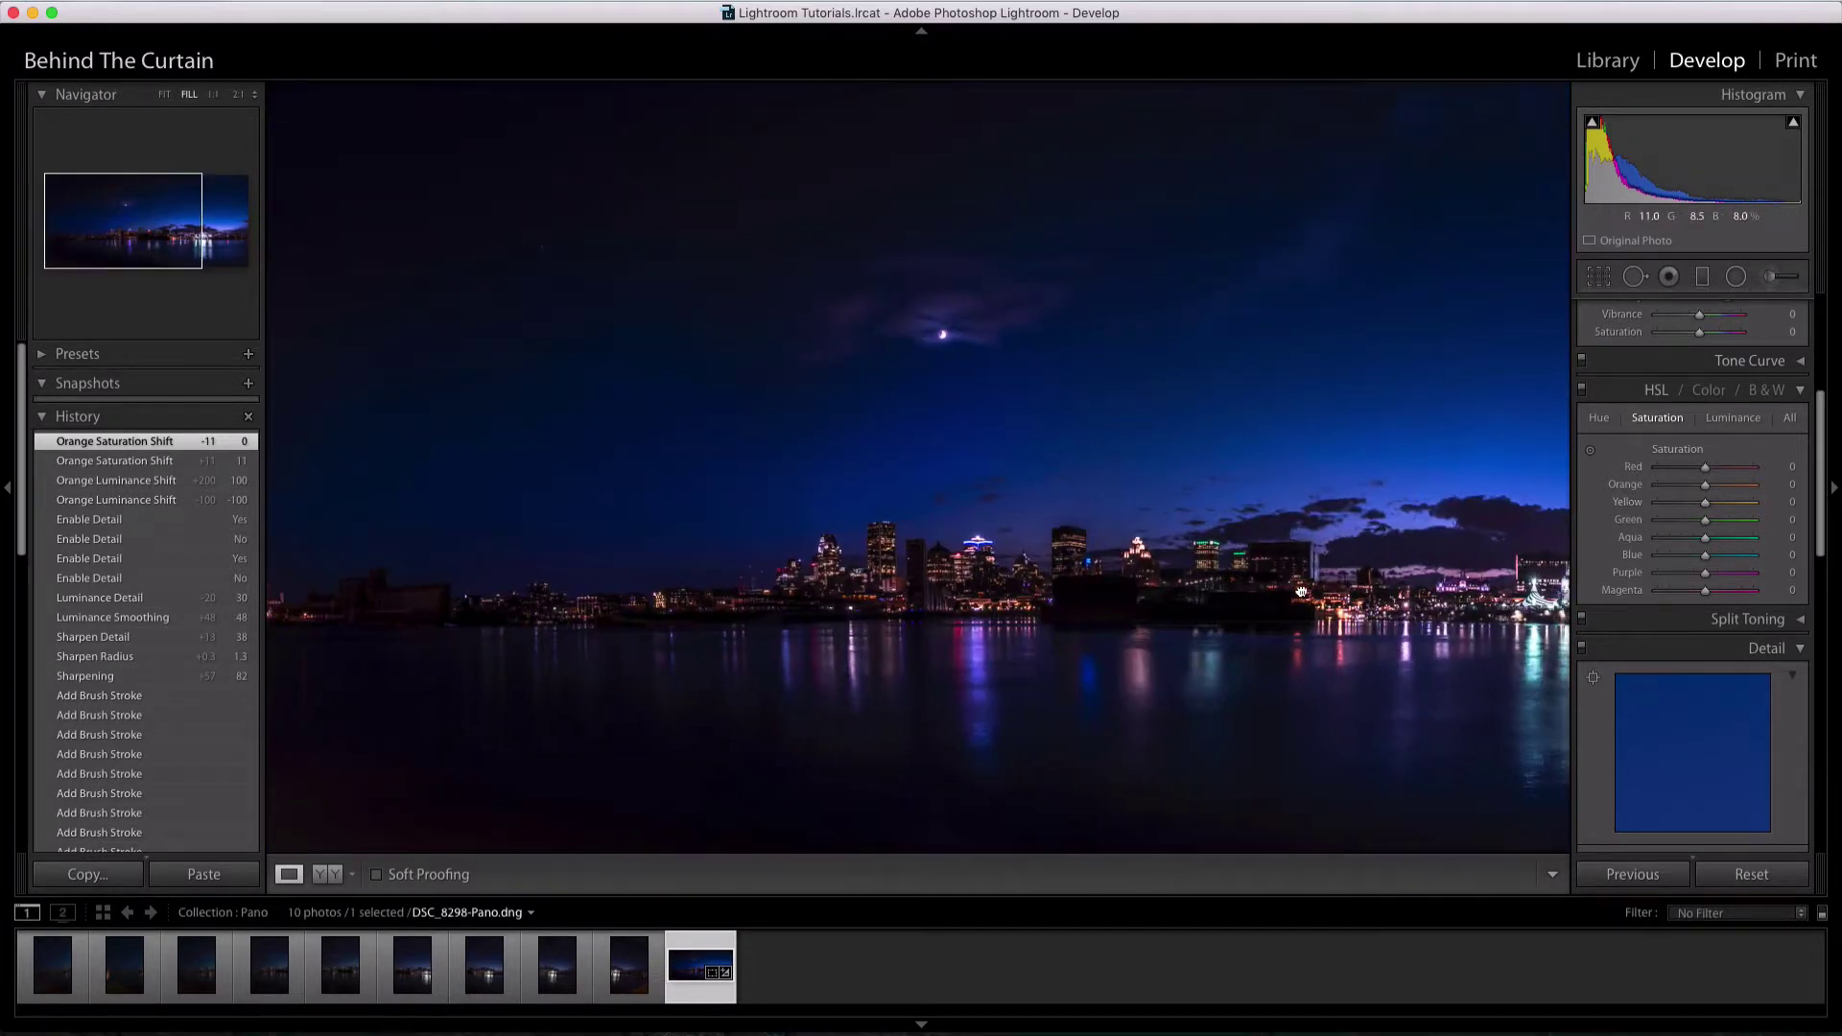
Set the panorama's global Clarity to +66, trying low and high values first
scroll(1664, 465, "up", 1)
scroll(1665, 466, "up", 5)
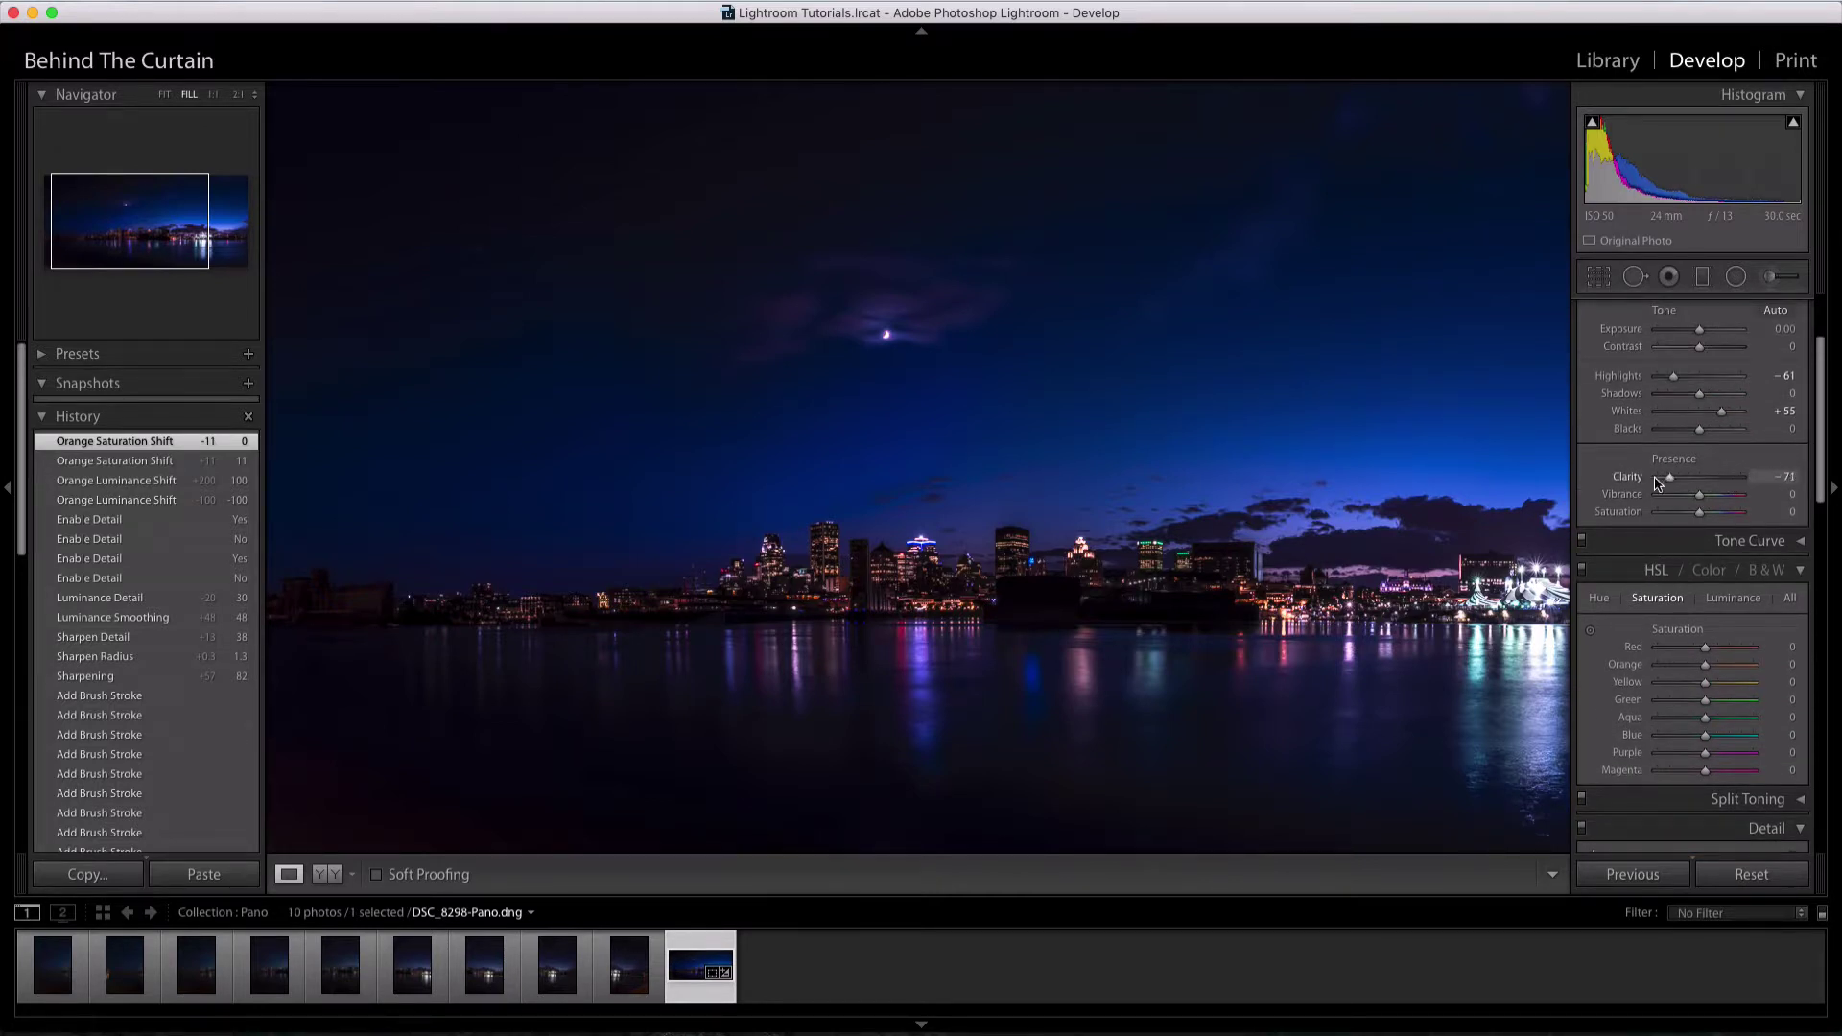
left_click_drag(1659, 482, 1750, 484)
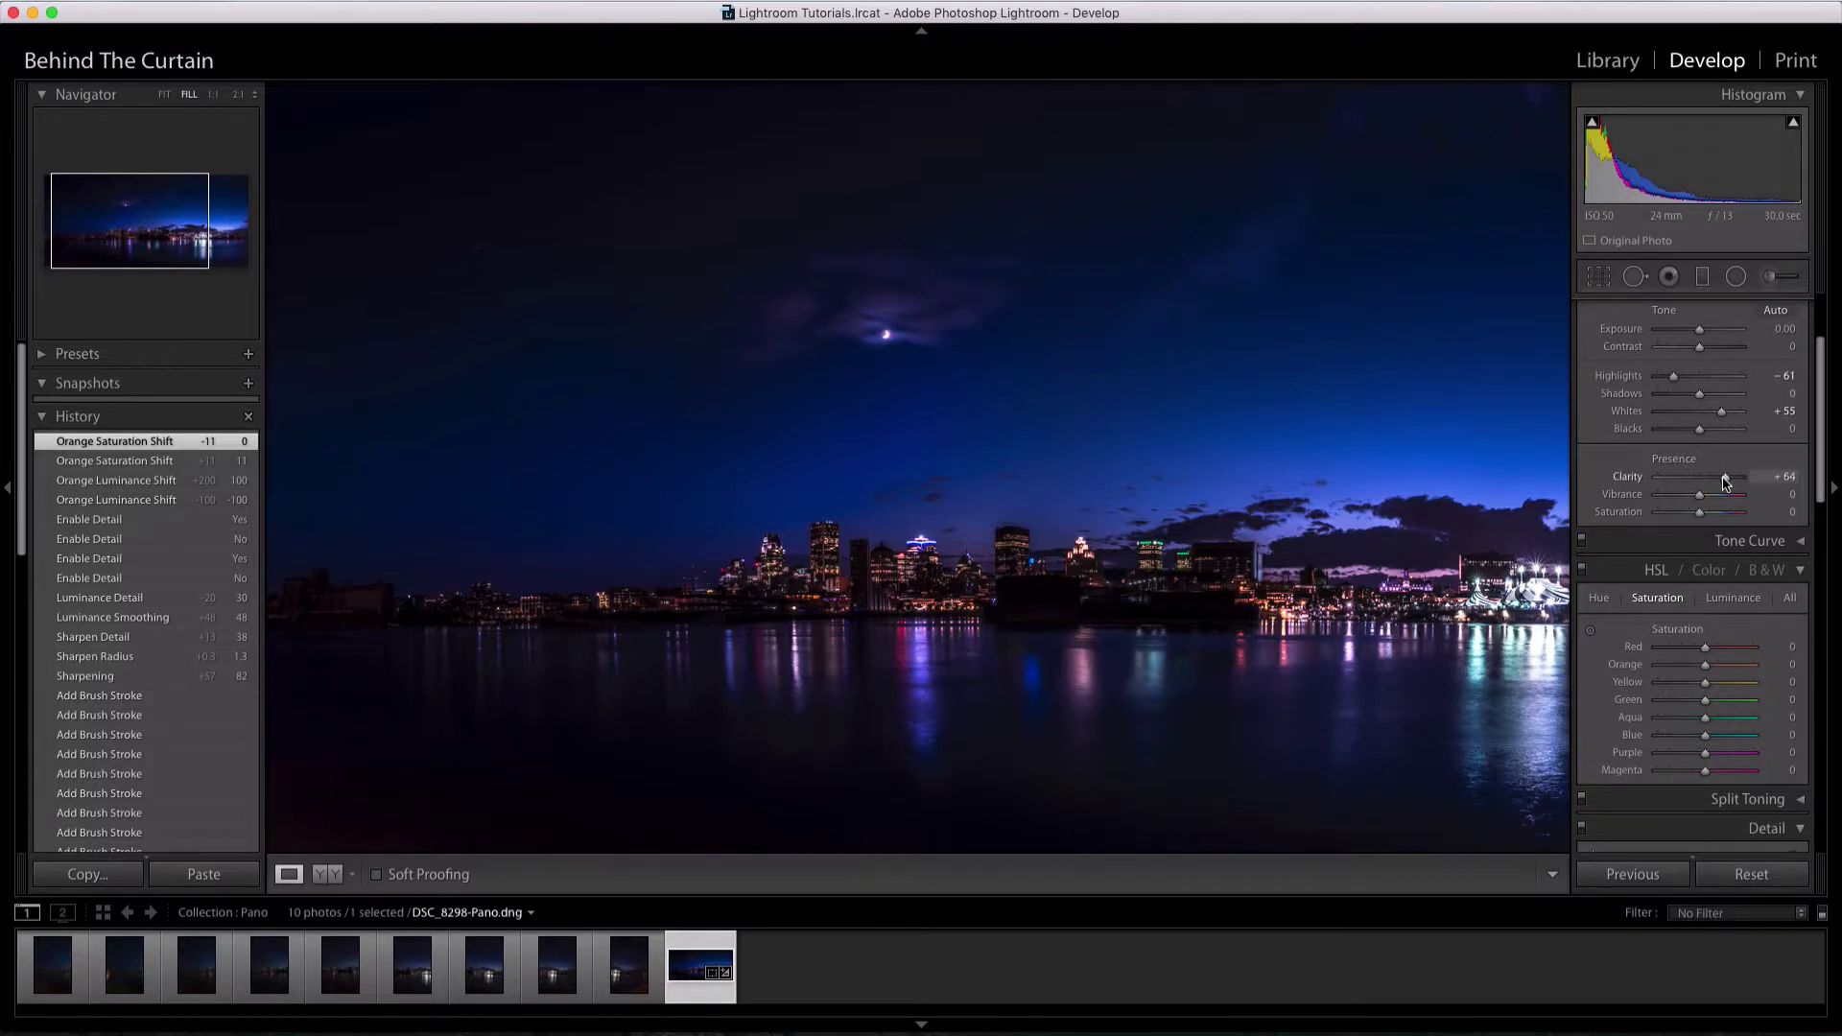
mouse_move(1725, 482)
left_mouse_down()
mouse_move(1621, 485)
mouse_move(1752, 486)
mouse_move(1674, 482)
mouse_move(1730, 483)
left_mouse_up()
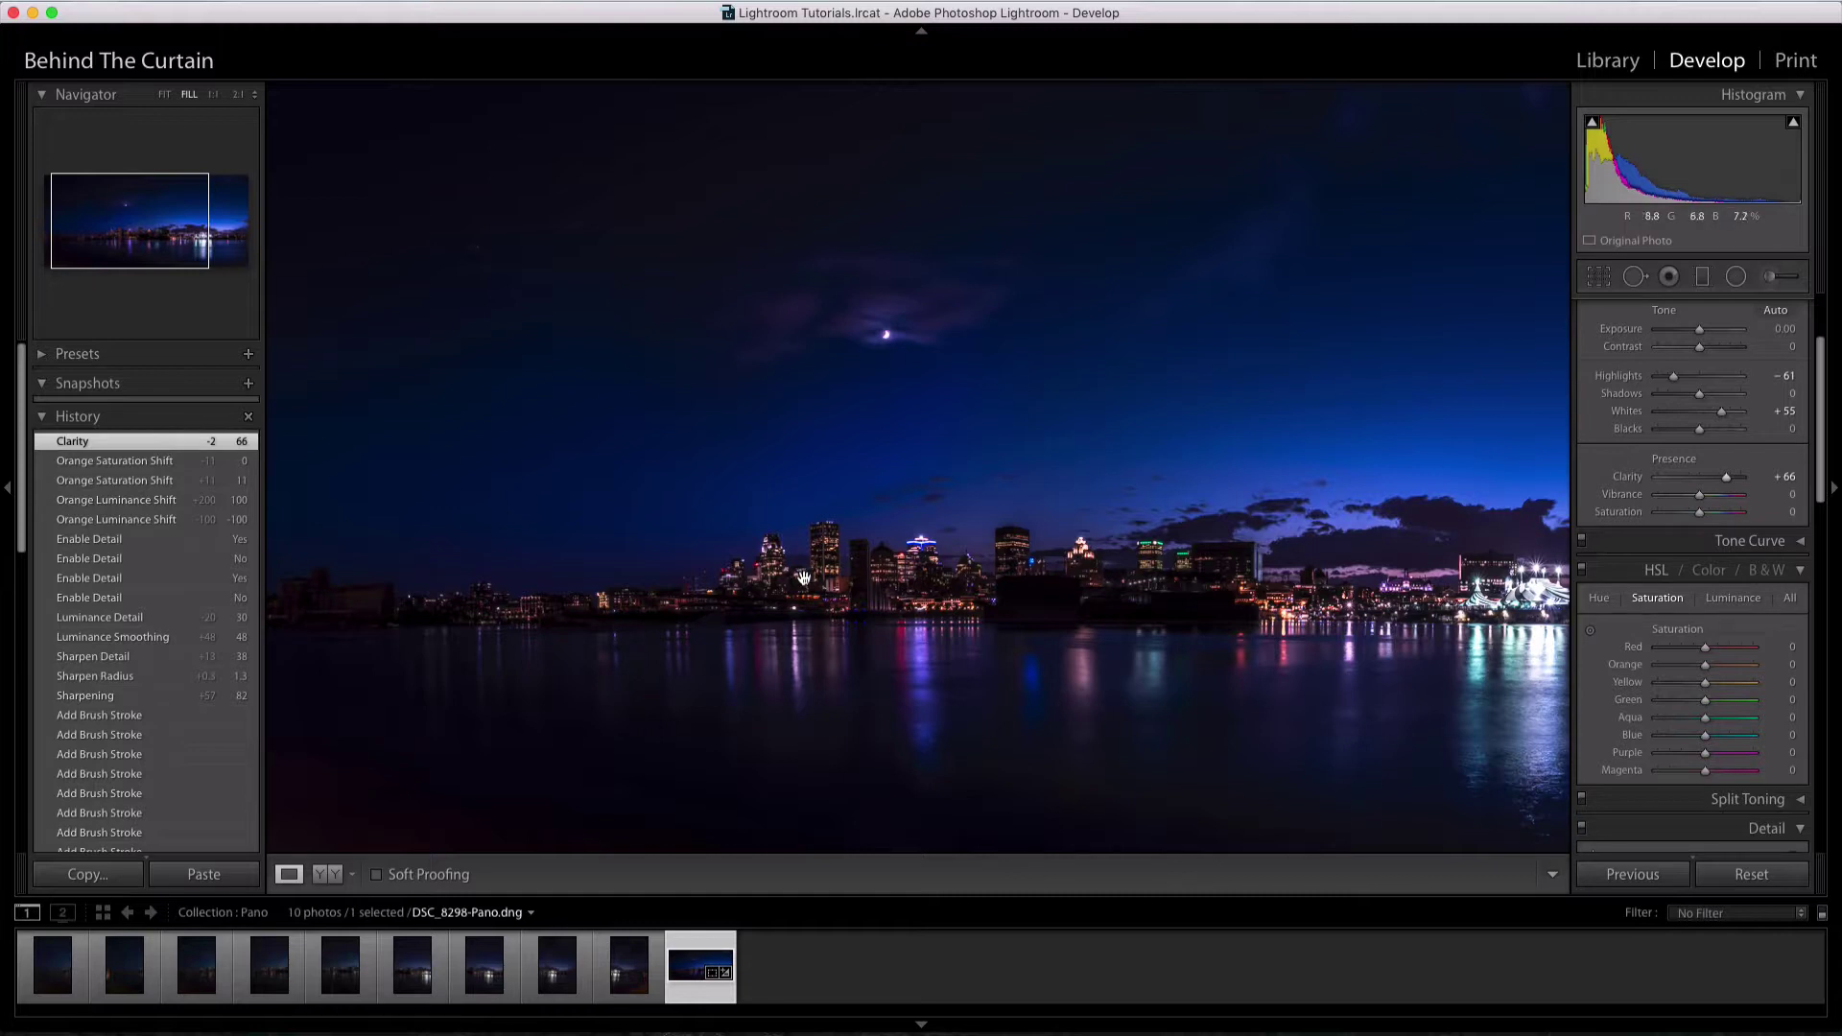
Start a new adjustment brush with Shadows at −13 and size 6, and show the downtown towers at 1:1
left_click(1771, 279)
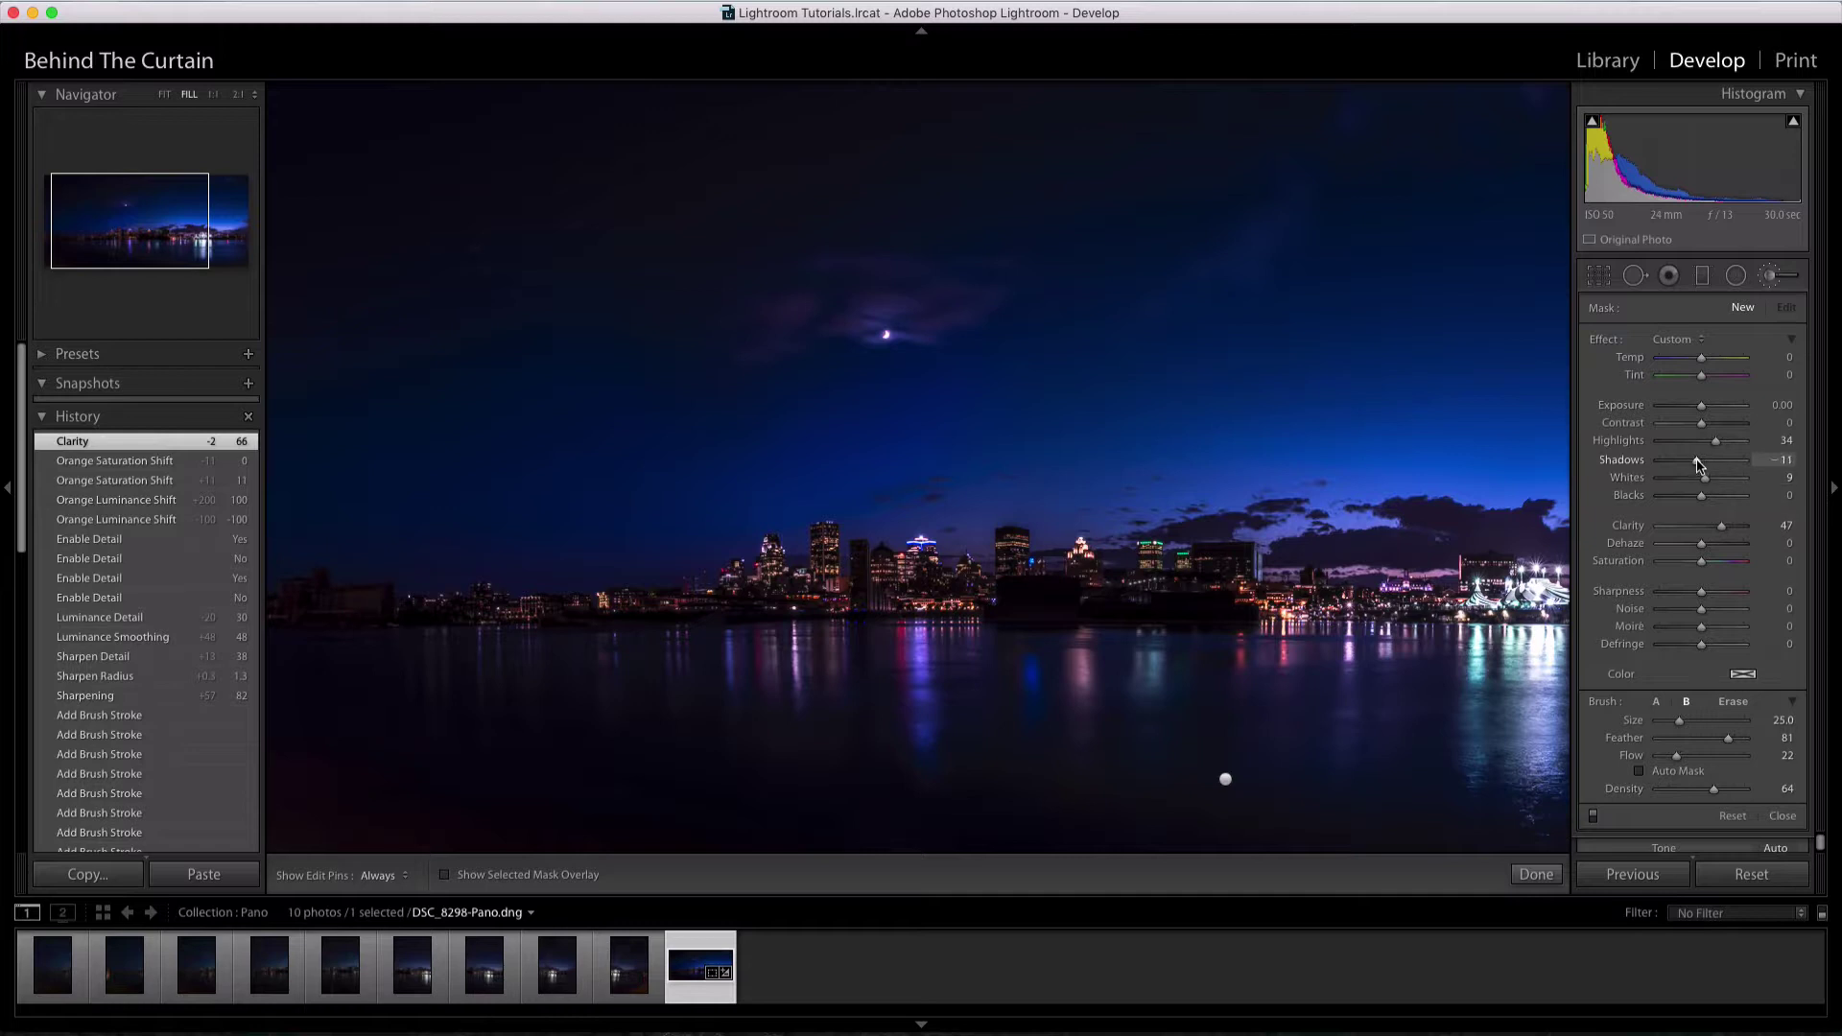
scroll(1028, 534, "down", 10)
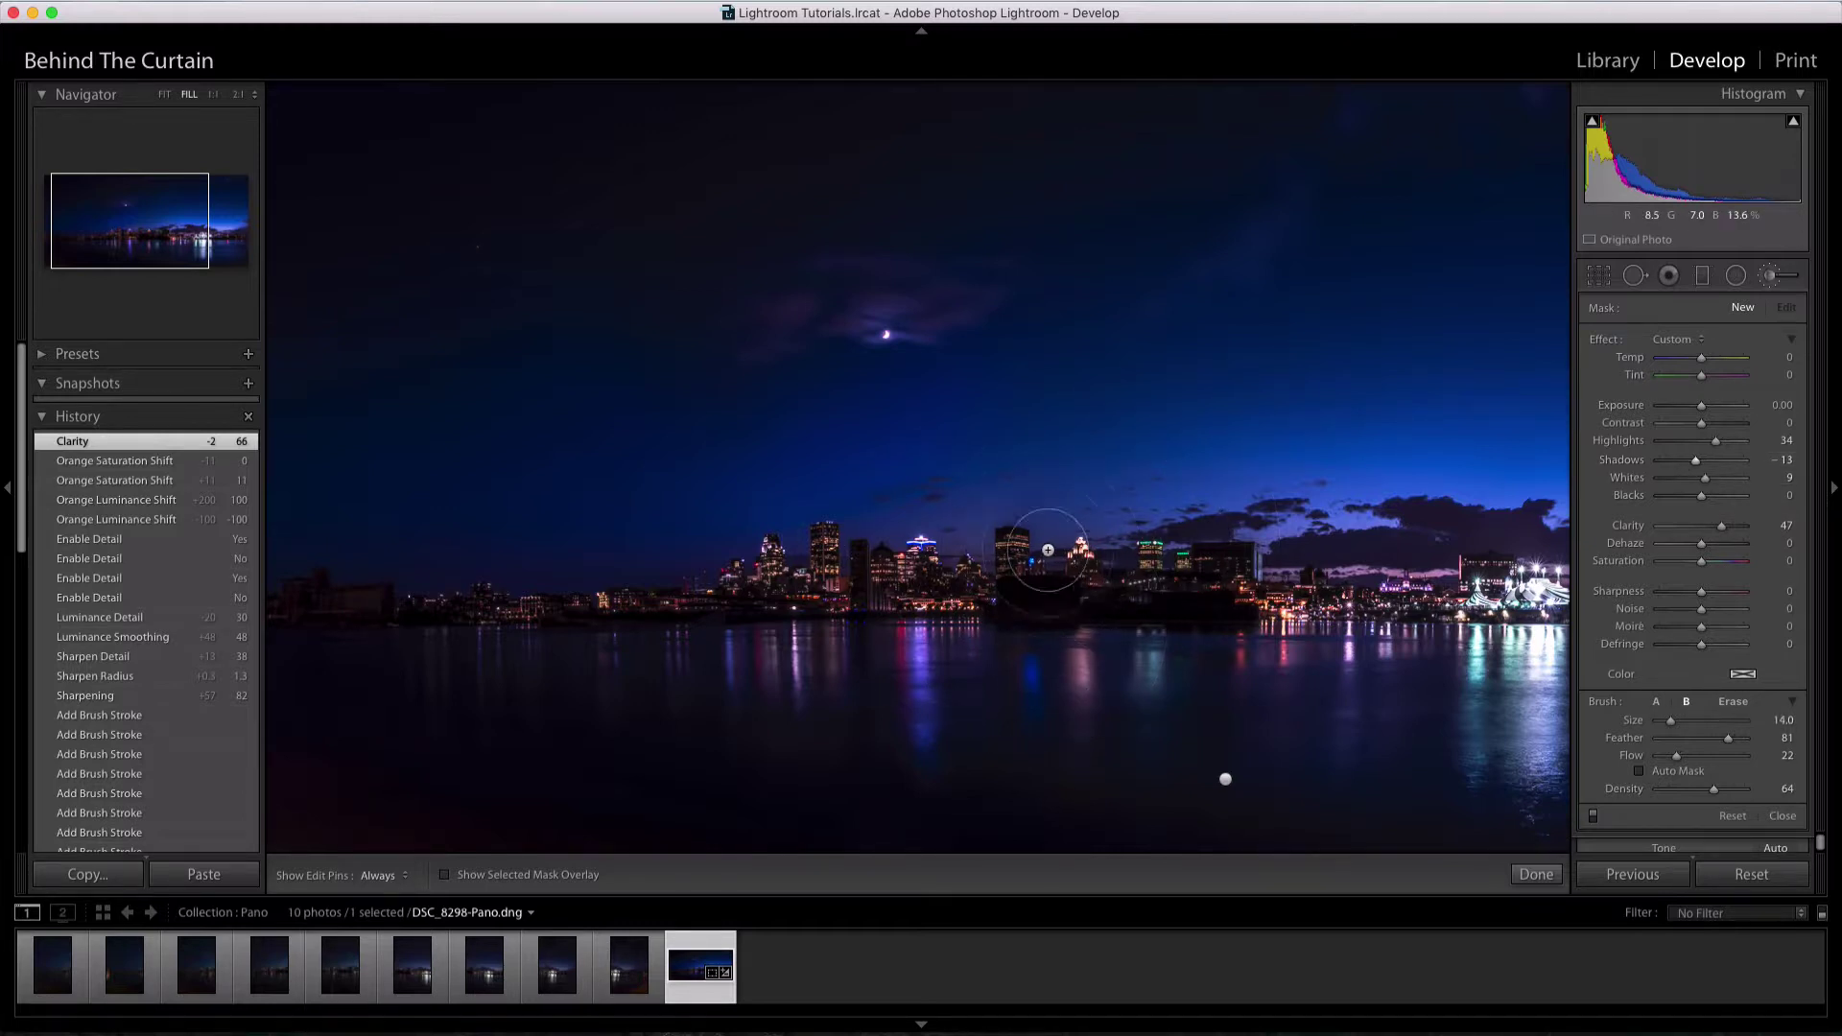
scroll(914, 579, "up", 4)
left_click(160, 236)
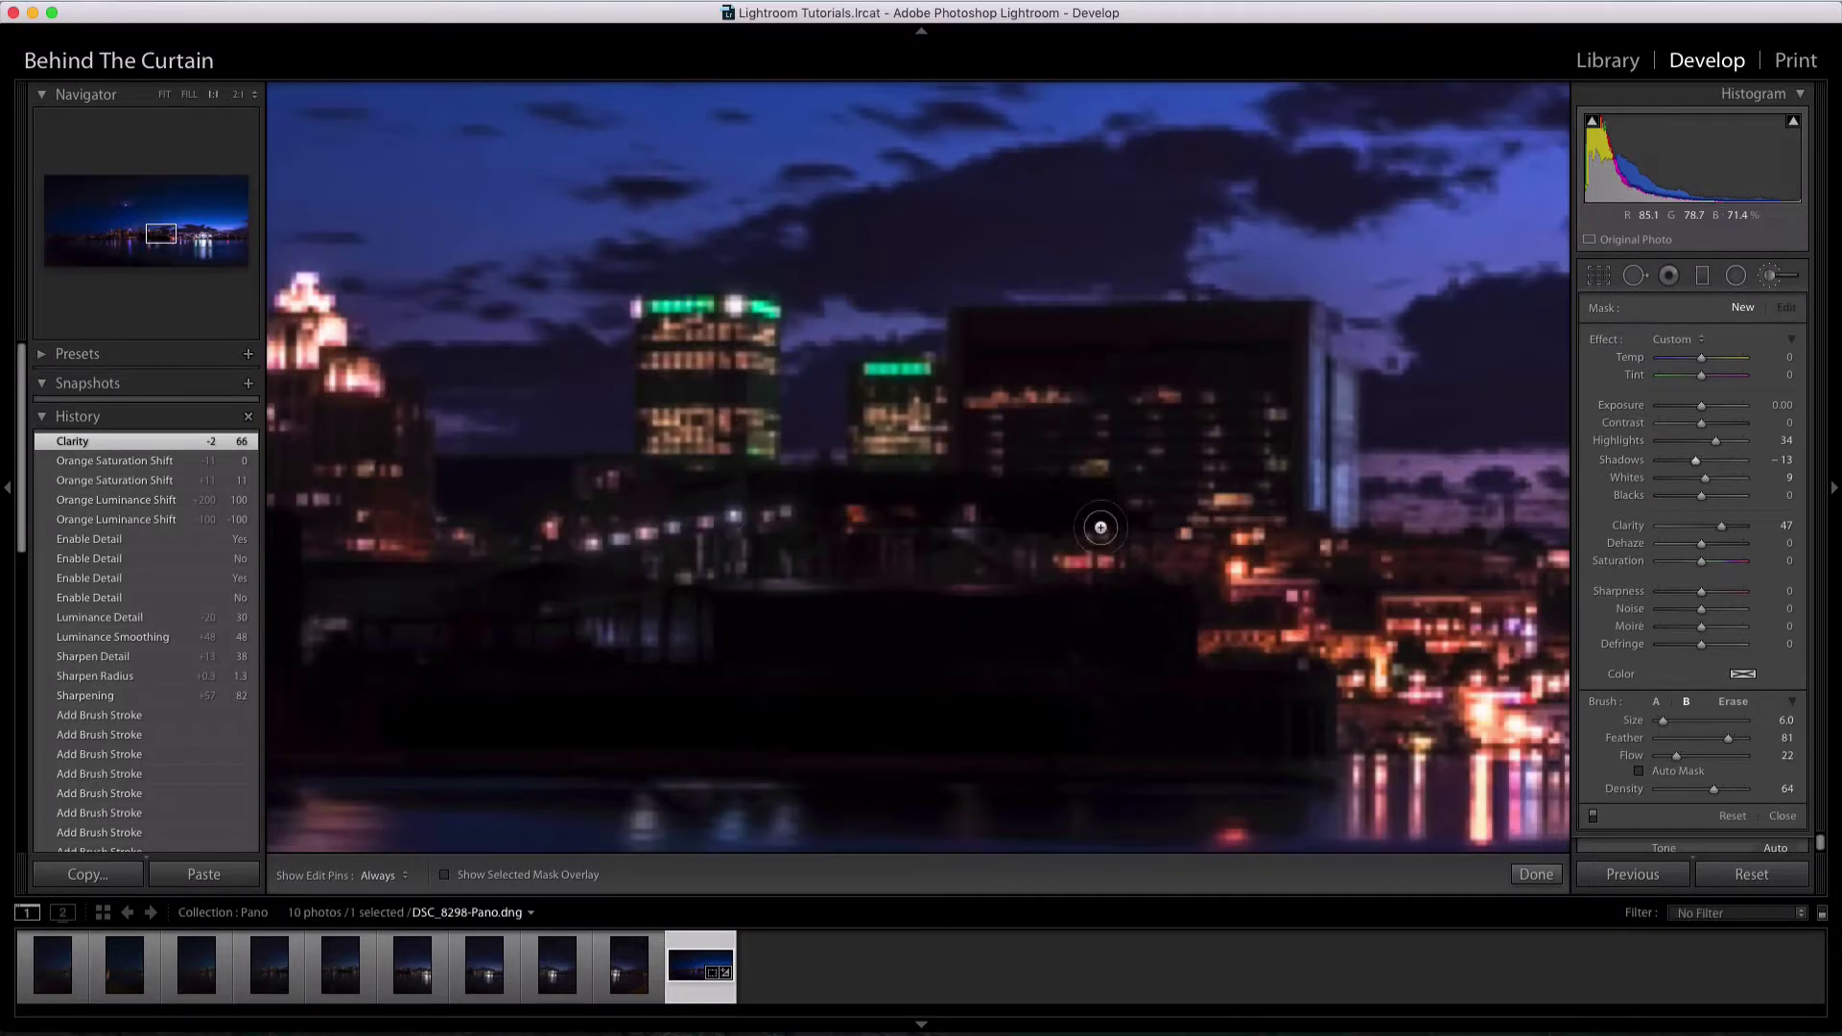
left_click_drag(165, 239, 119, 235)
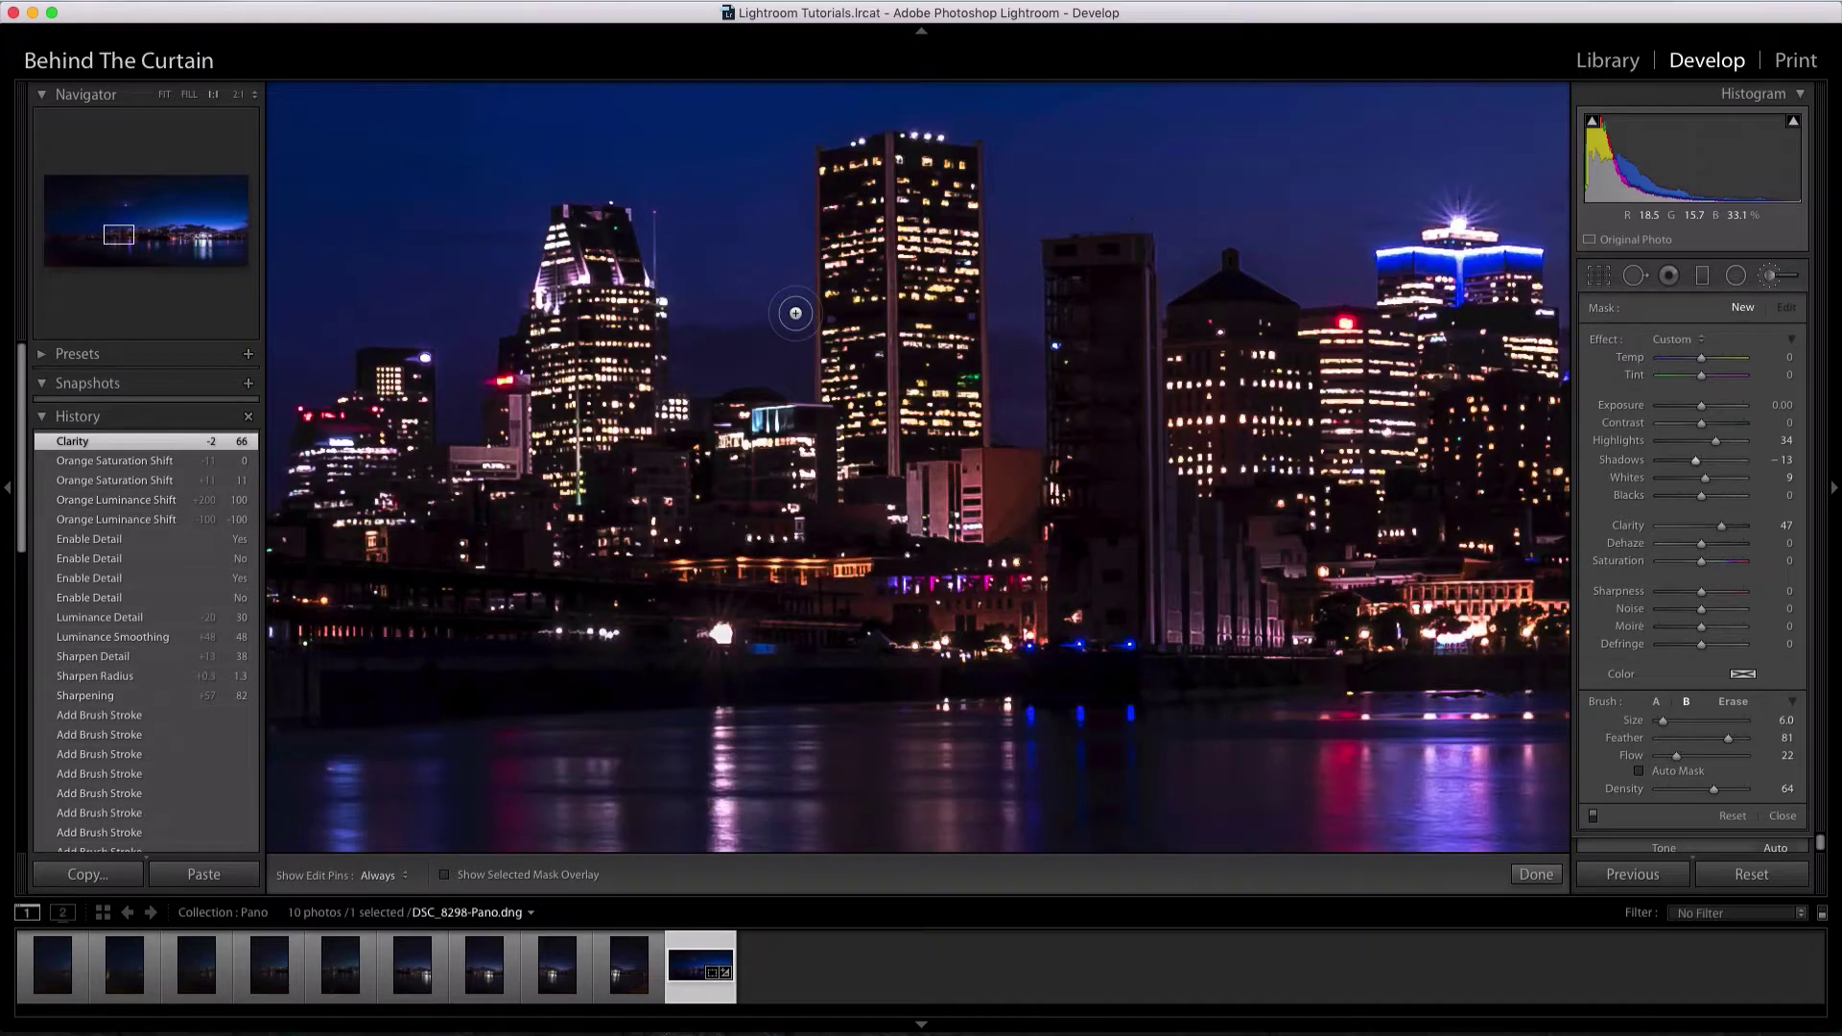
Hide the edit pins, raise the brush flow to 85, and paint the adjustment over the downtown towers and lit waterfront buildings
key("h")
left_click(1501, 647)
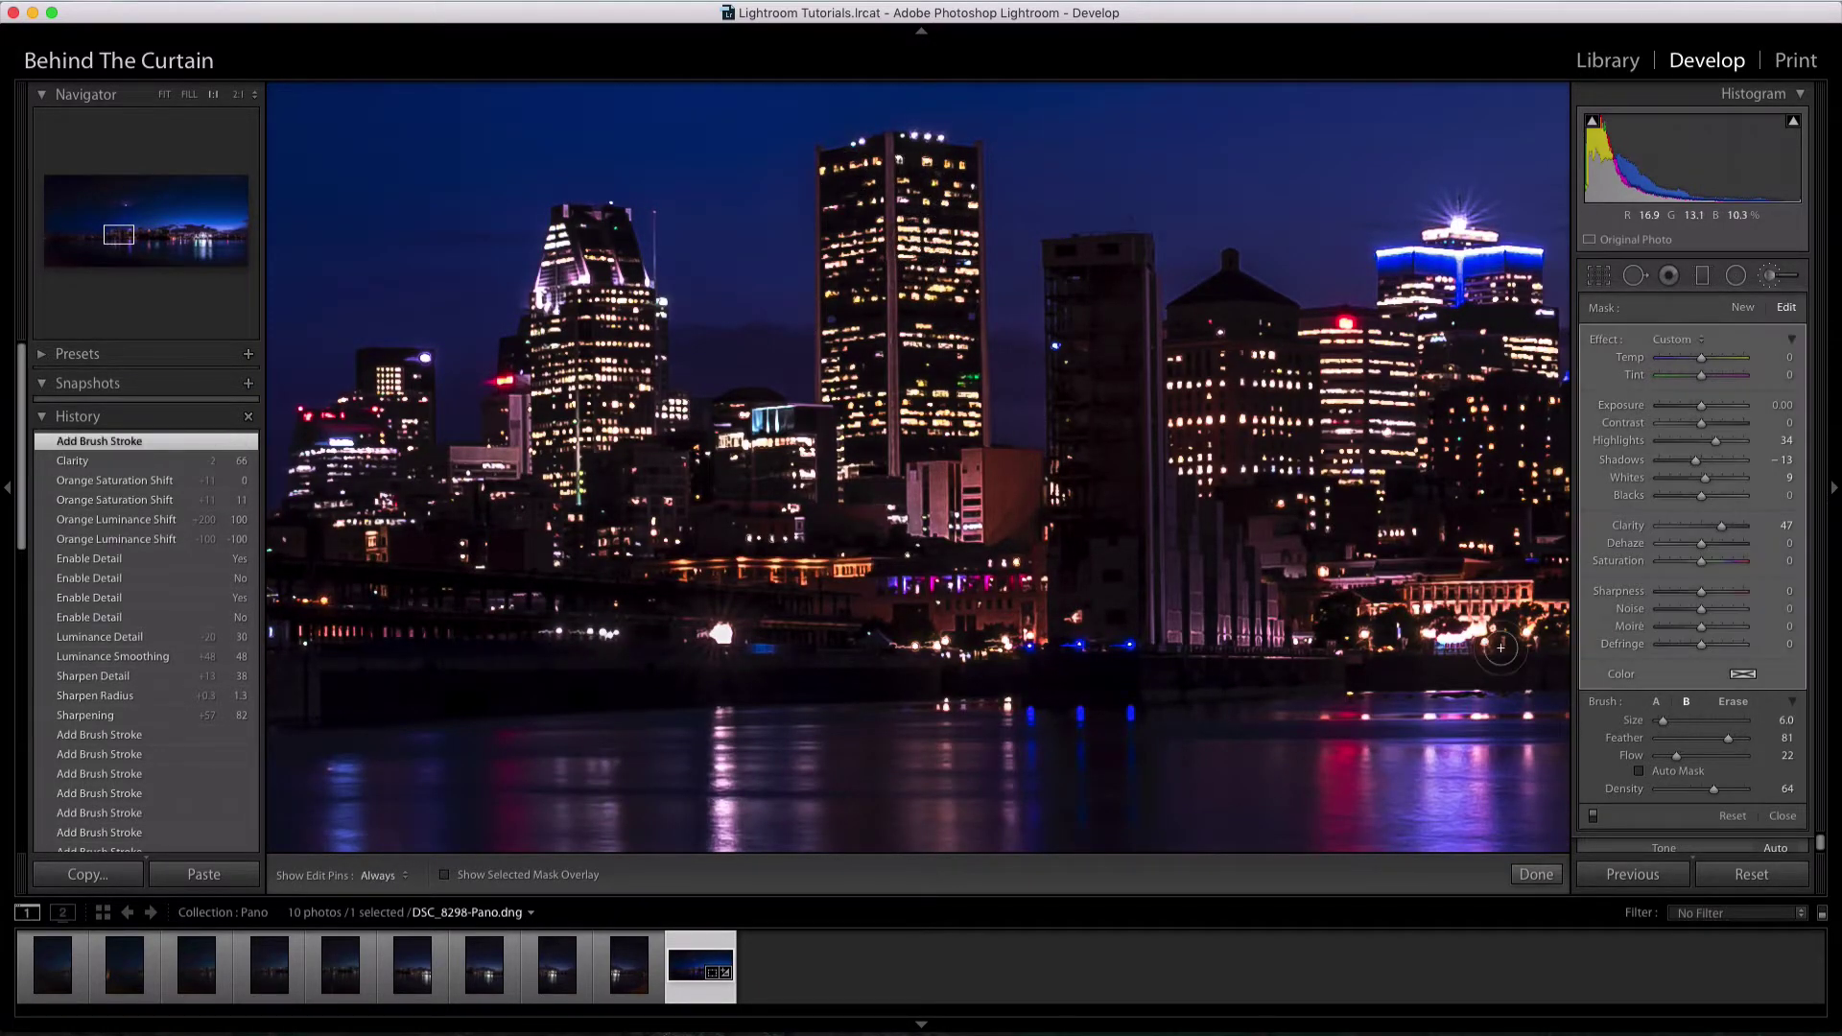
left_click_drag(1675, 756, 1677, 760)
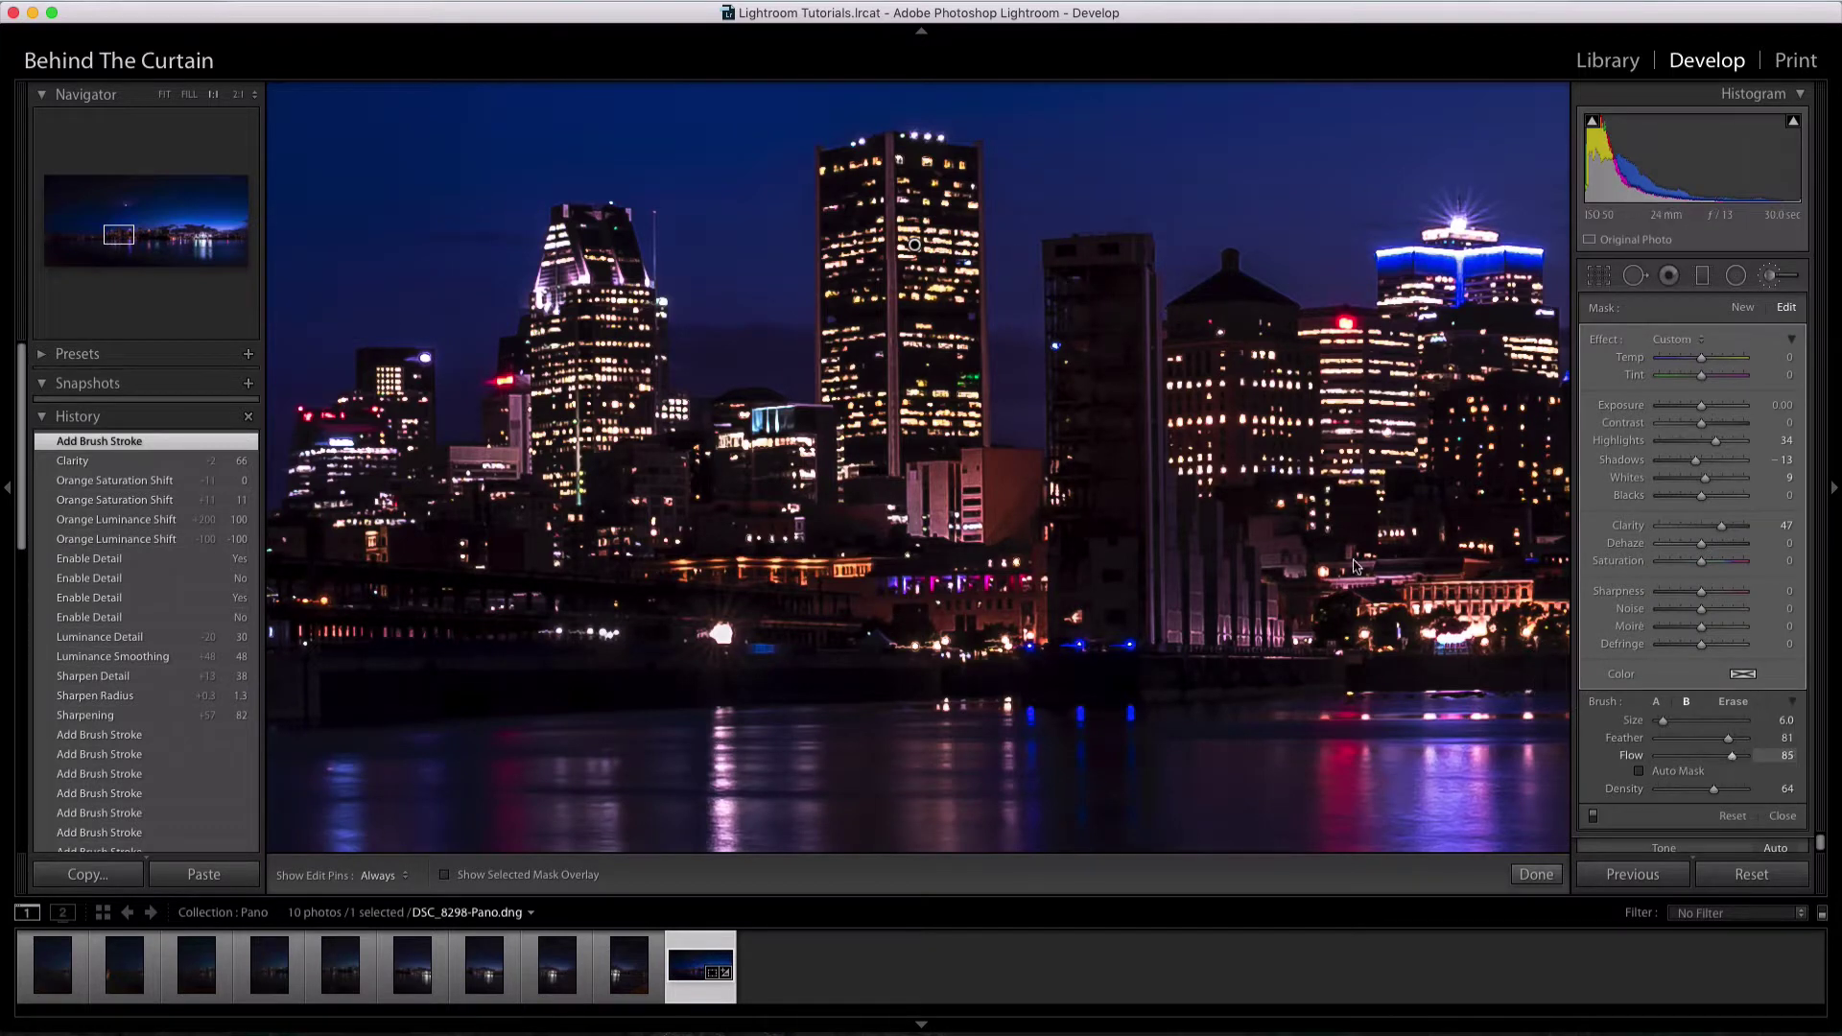
key("h")
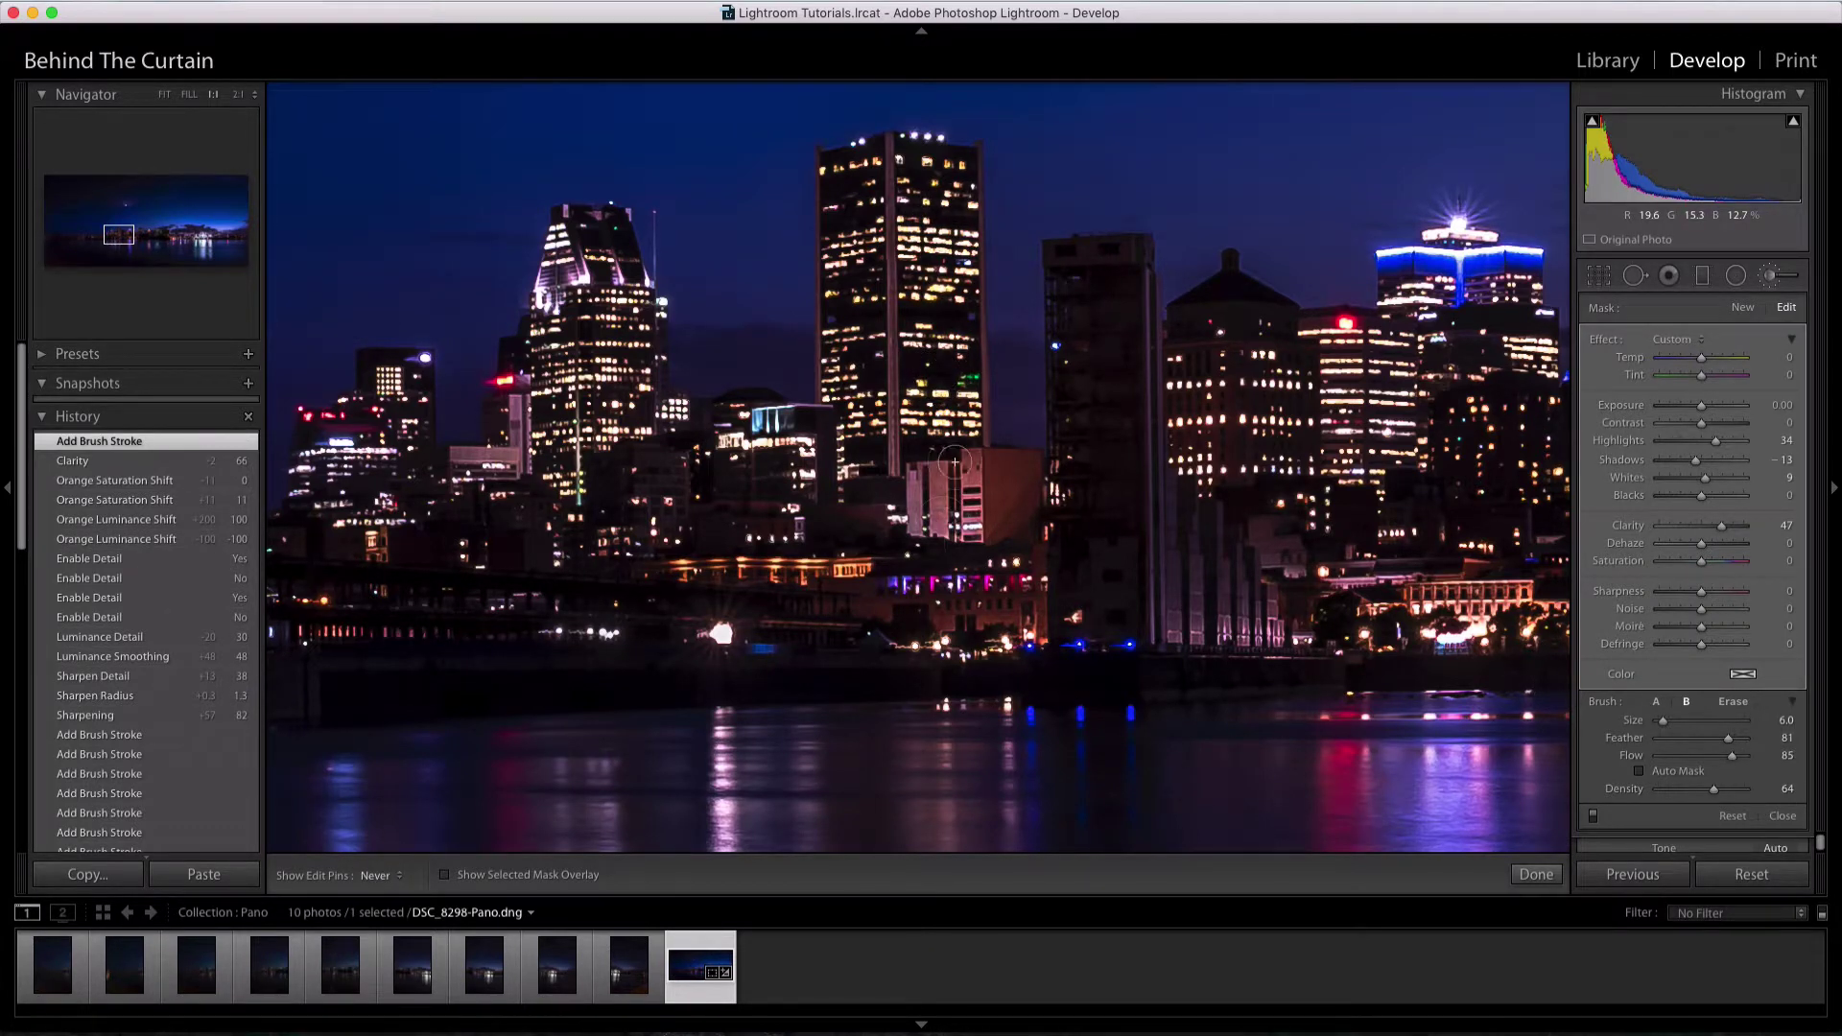
mouse_move(954, 463)
left_mouse_down()
mouse_move(967, 559)
mouse_move(961, 436)
mouse_move(943, 535)
mouse_move(1043, 493)
mouse_move(1014, 474)
mouse_move(1041, 511)
mouse_move(938, 539)
left_mouse_up()
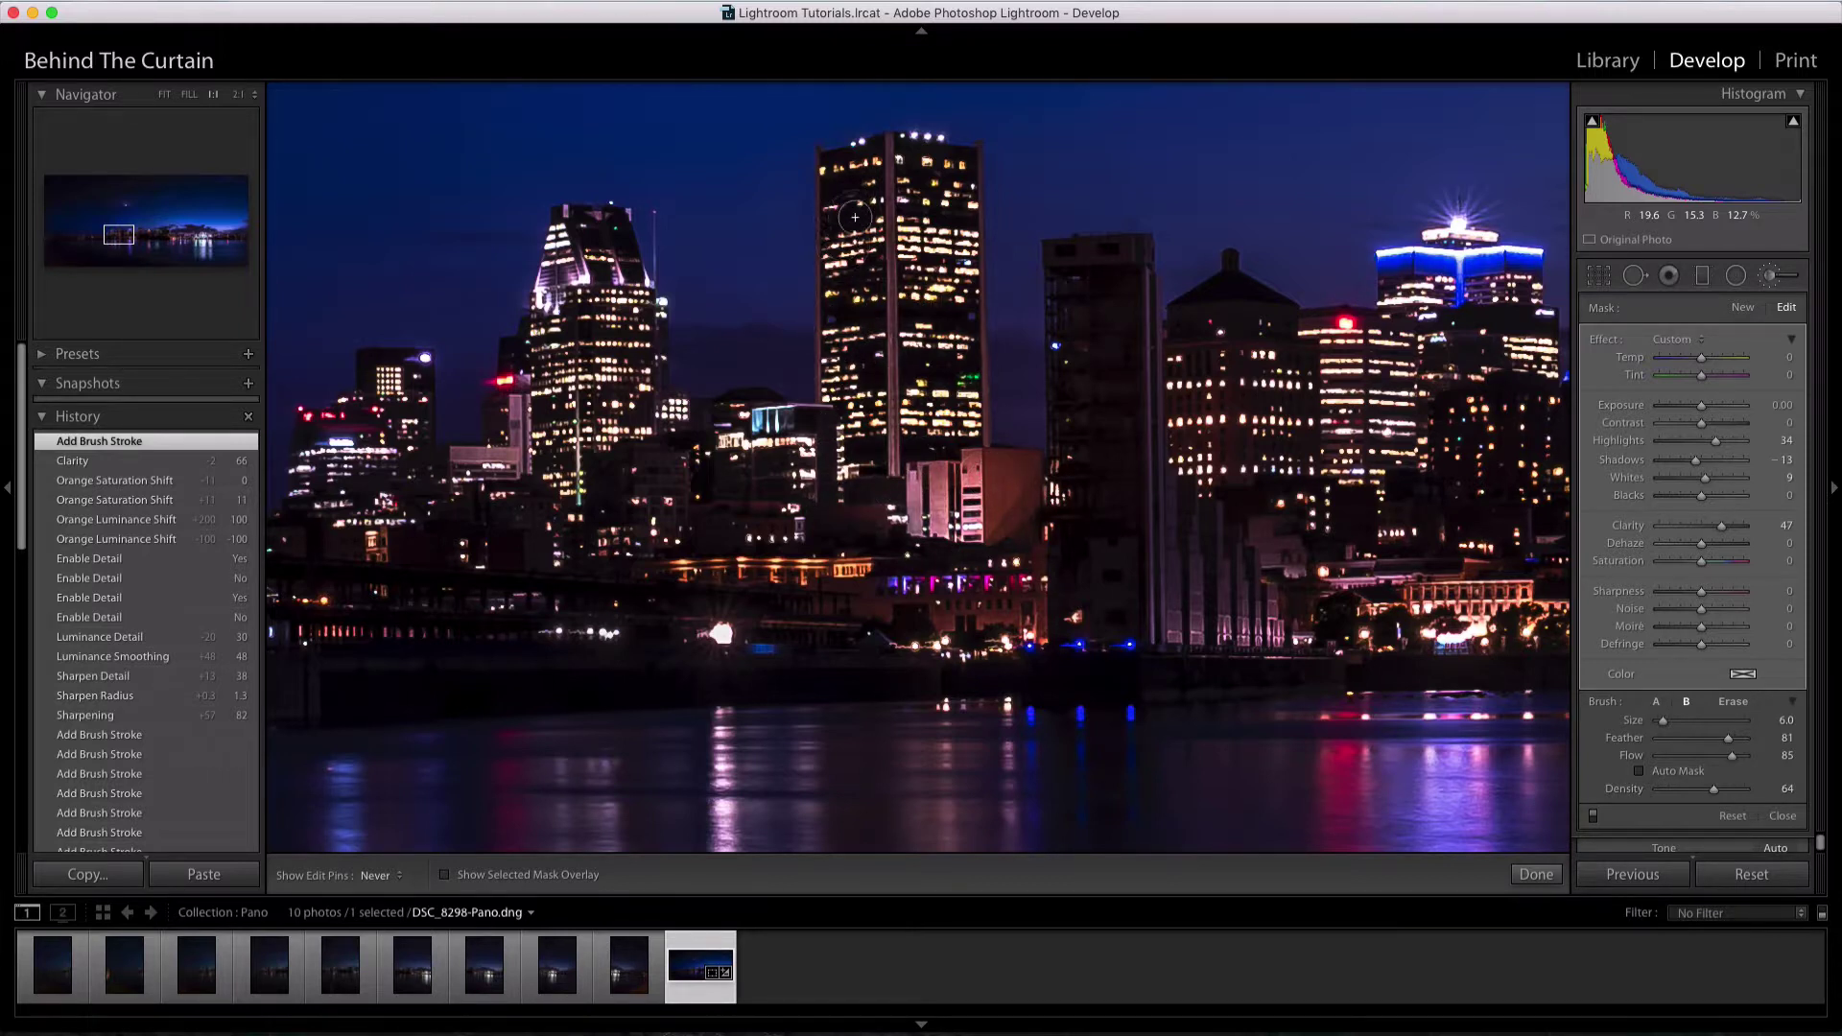
left_click_drag(855, 217, 867, 295)
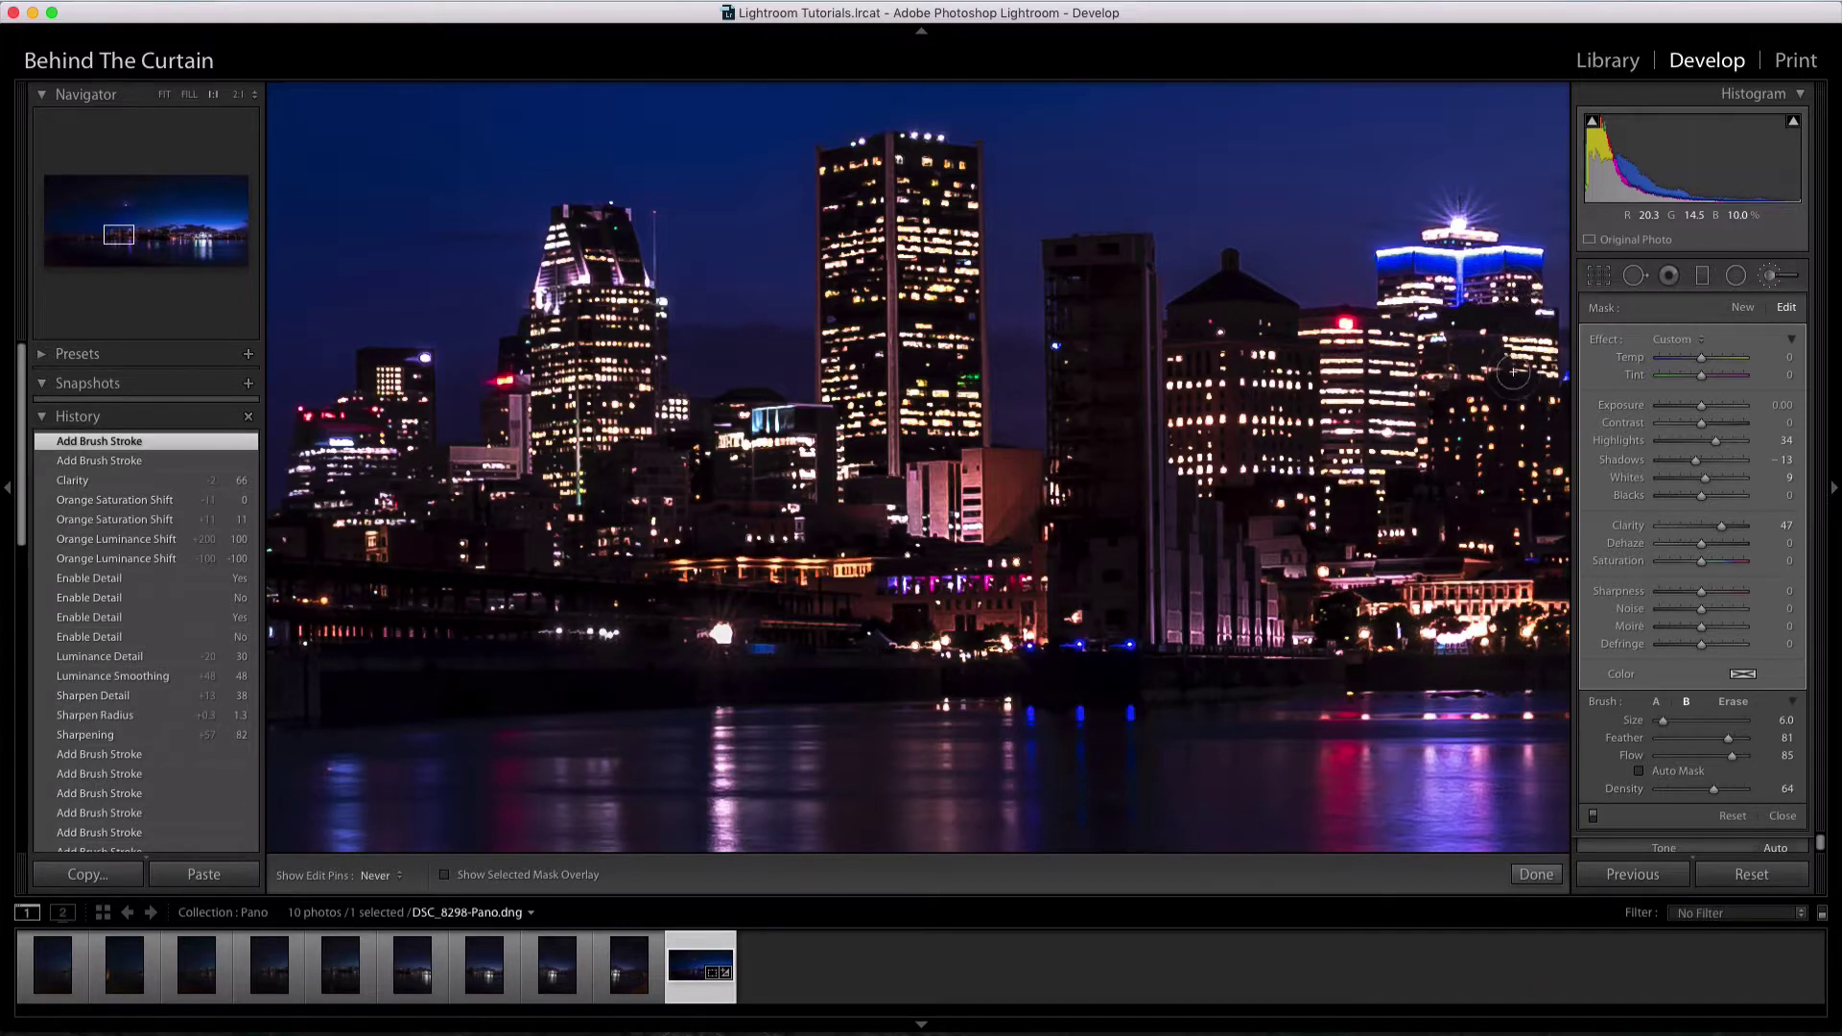
left_click(1399, 401)
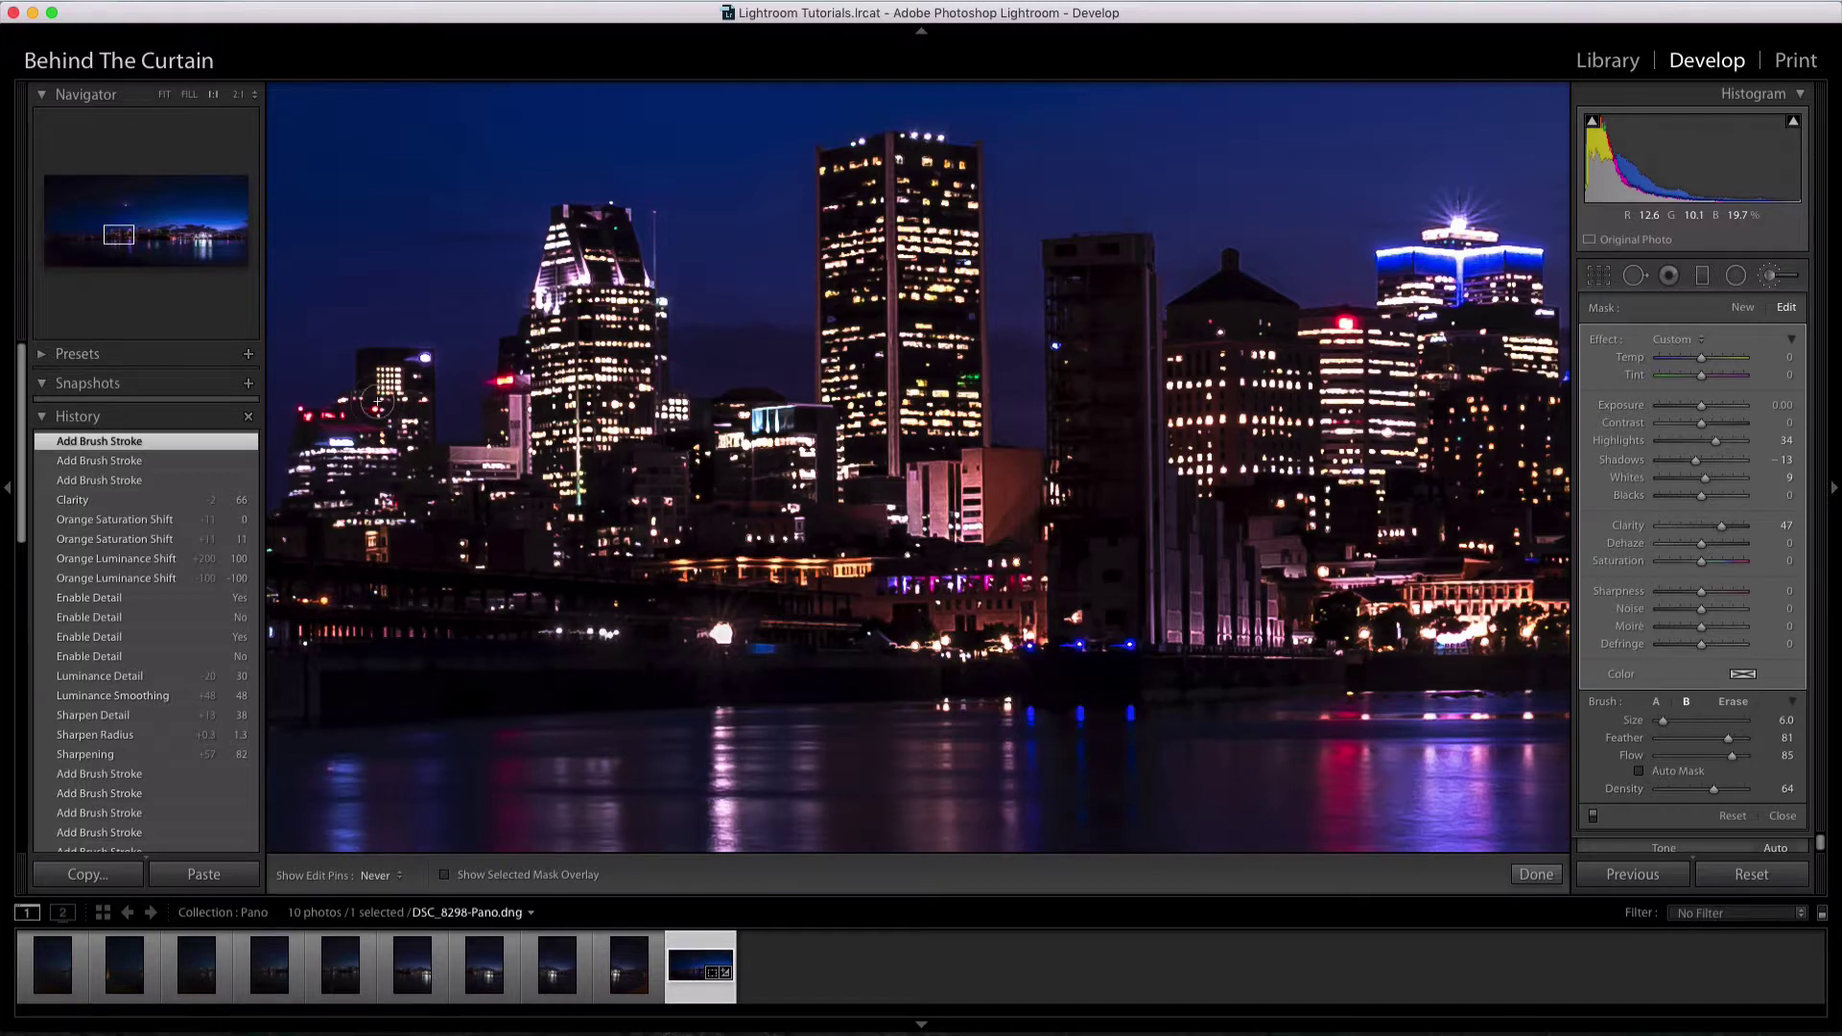
mouse_move(377, 401)
left_mouse_down()
mouse_move(457, 495)
mouse_move(660, 548)
mouse_move(696, 593)
mouse_move(768, 621)
mouse_move(945, 597)
left_mouse_up()
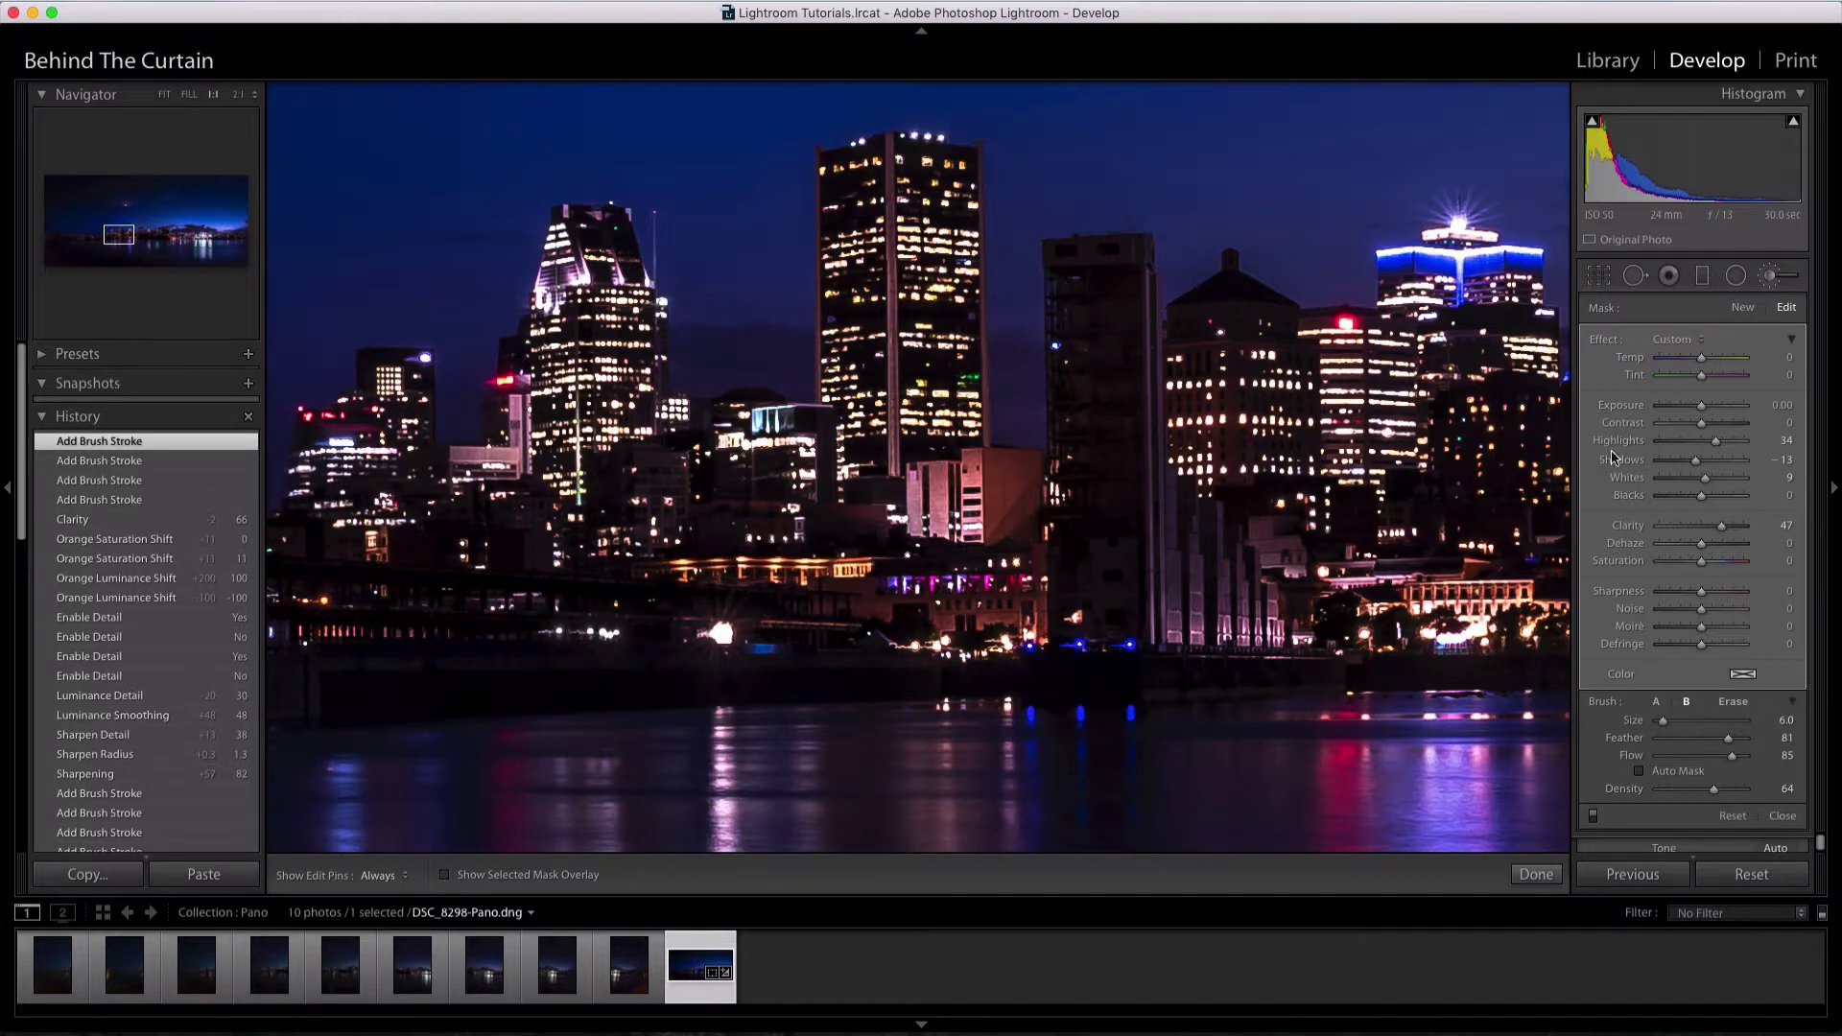
Compare the downtown skyline with the brush adjustments off and on, leaving them on
left_click(1593, 817)
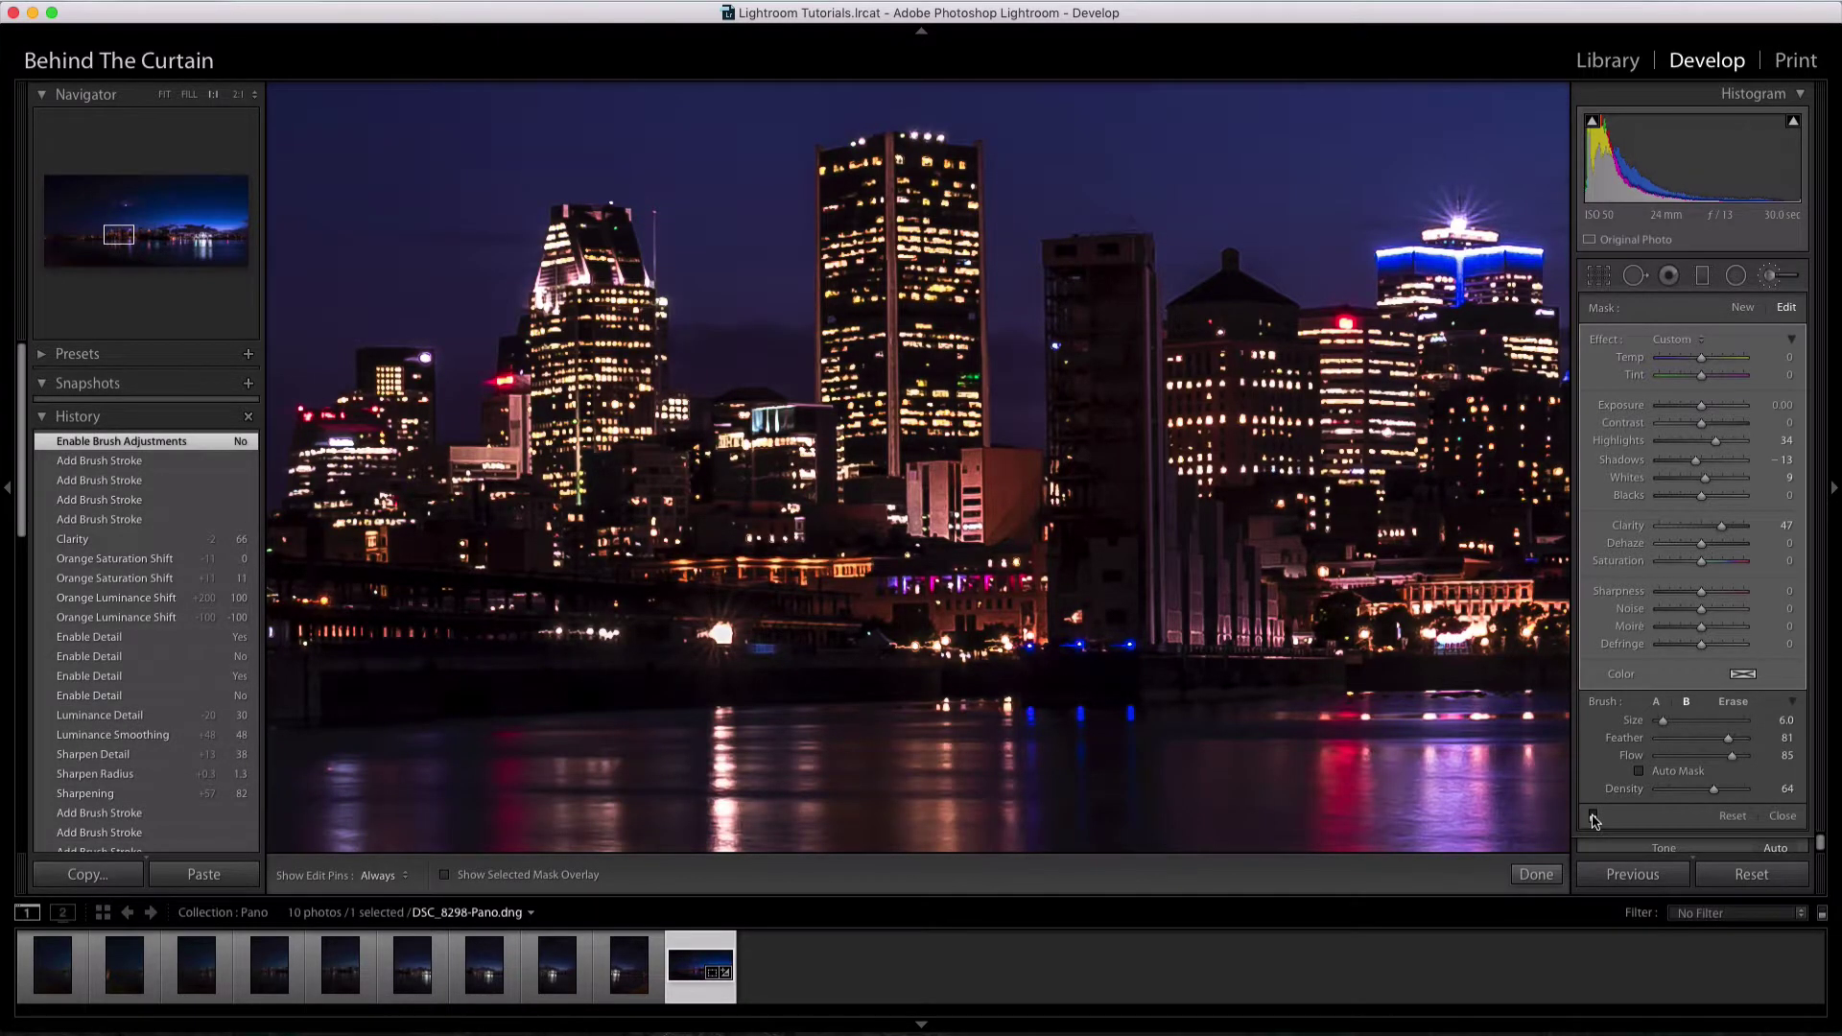
left_click(1593, 818)
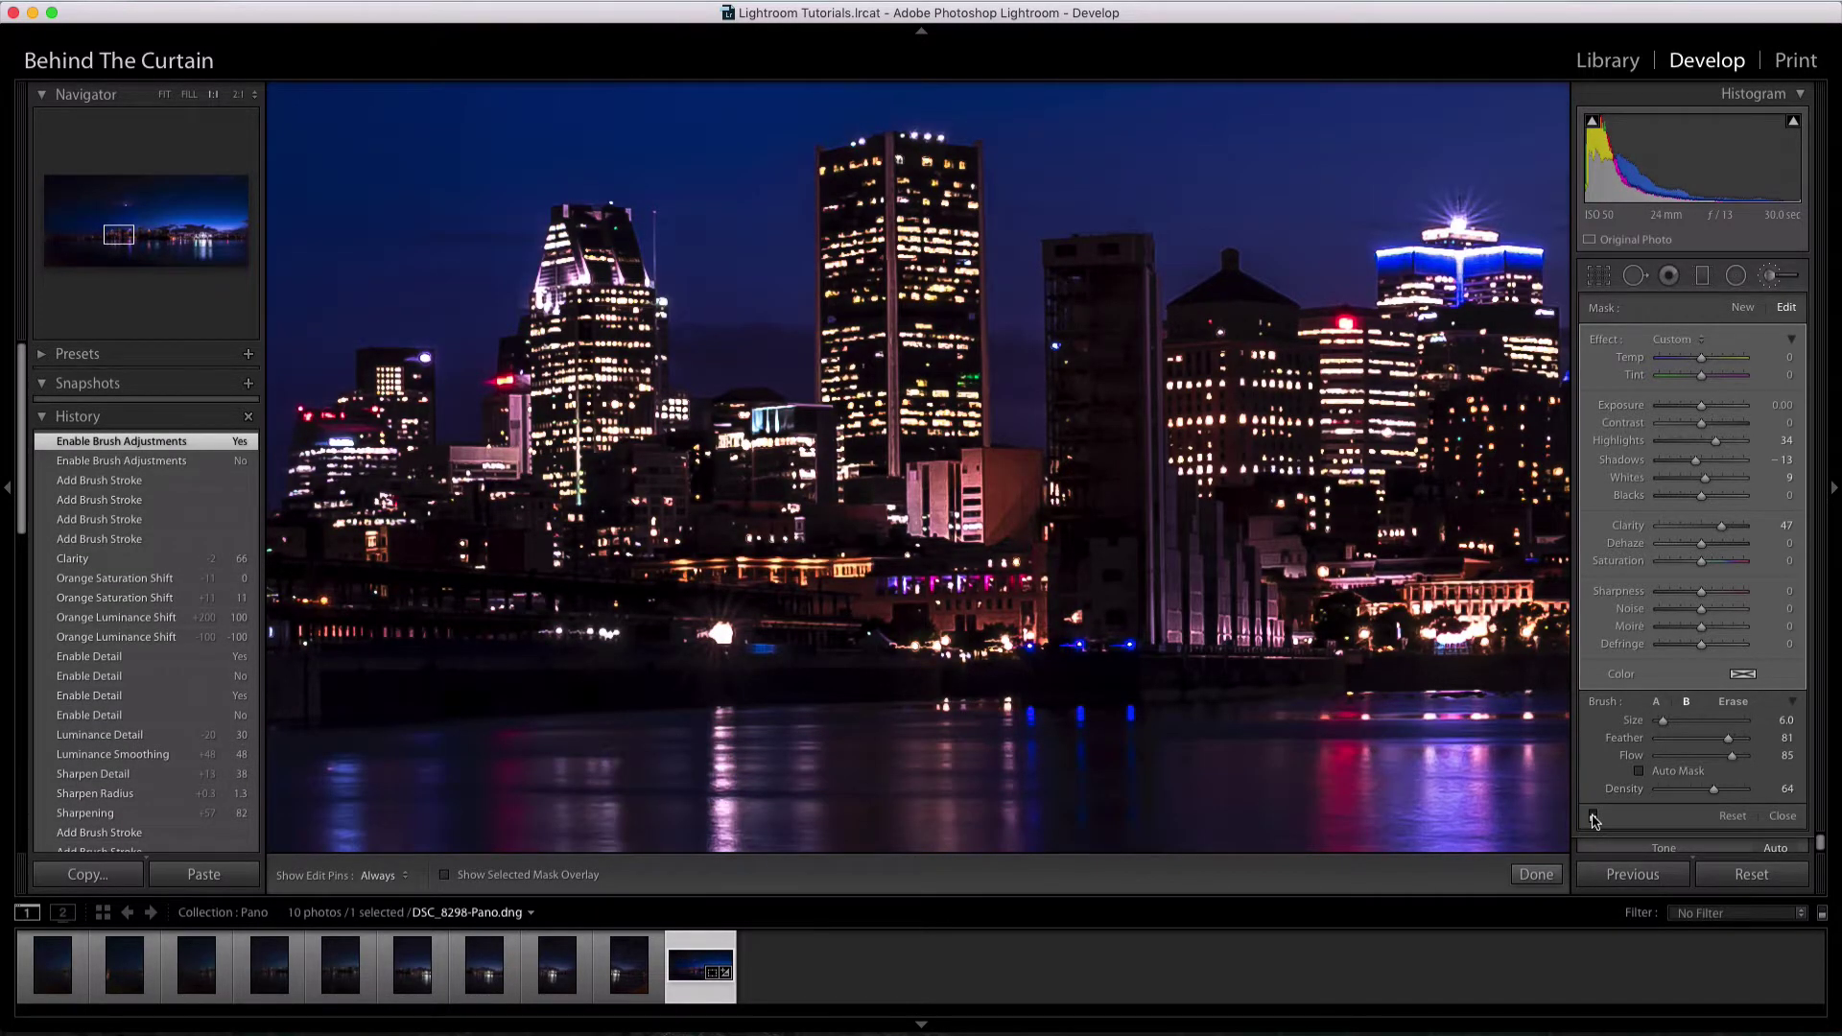
left_click(1592, 817)
left_click(1593, 817)
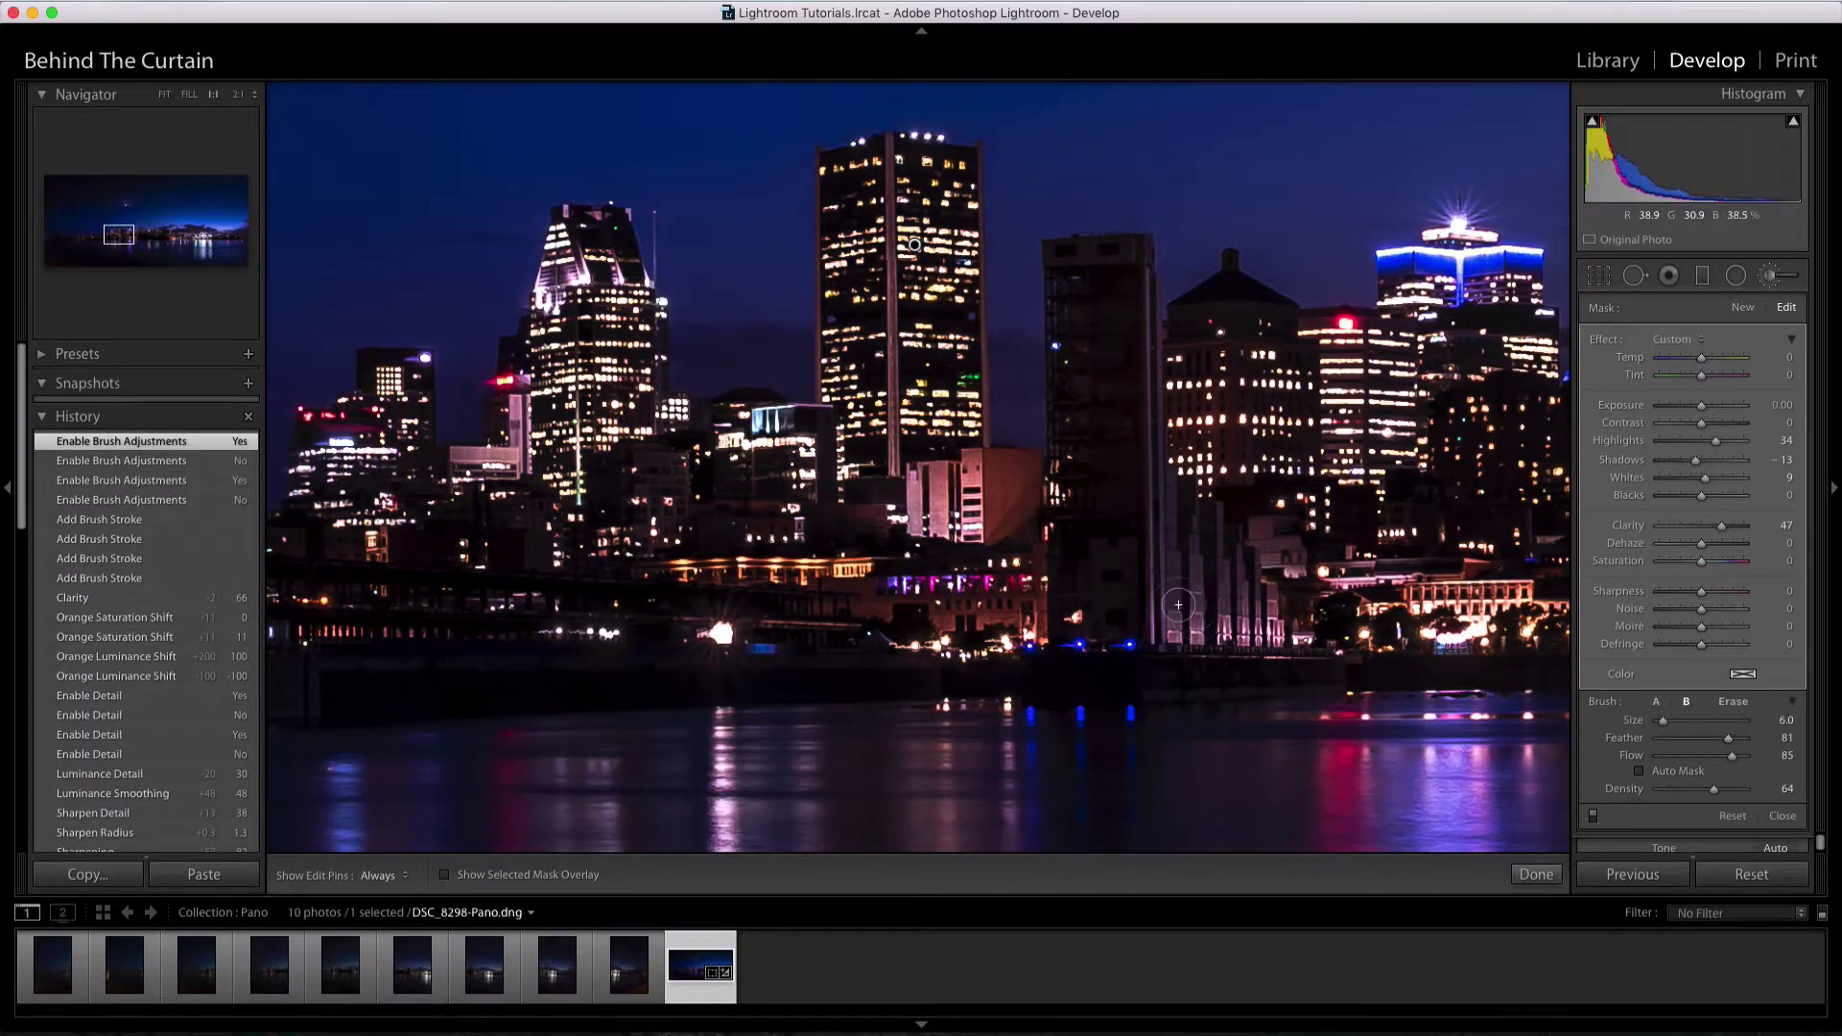
Paint the same brush adjustment over the tallest tower and the low lit buildings along the shoreline west of downtown
left_click_drag(876, 477, 927, 257)
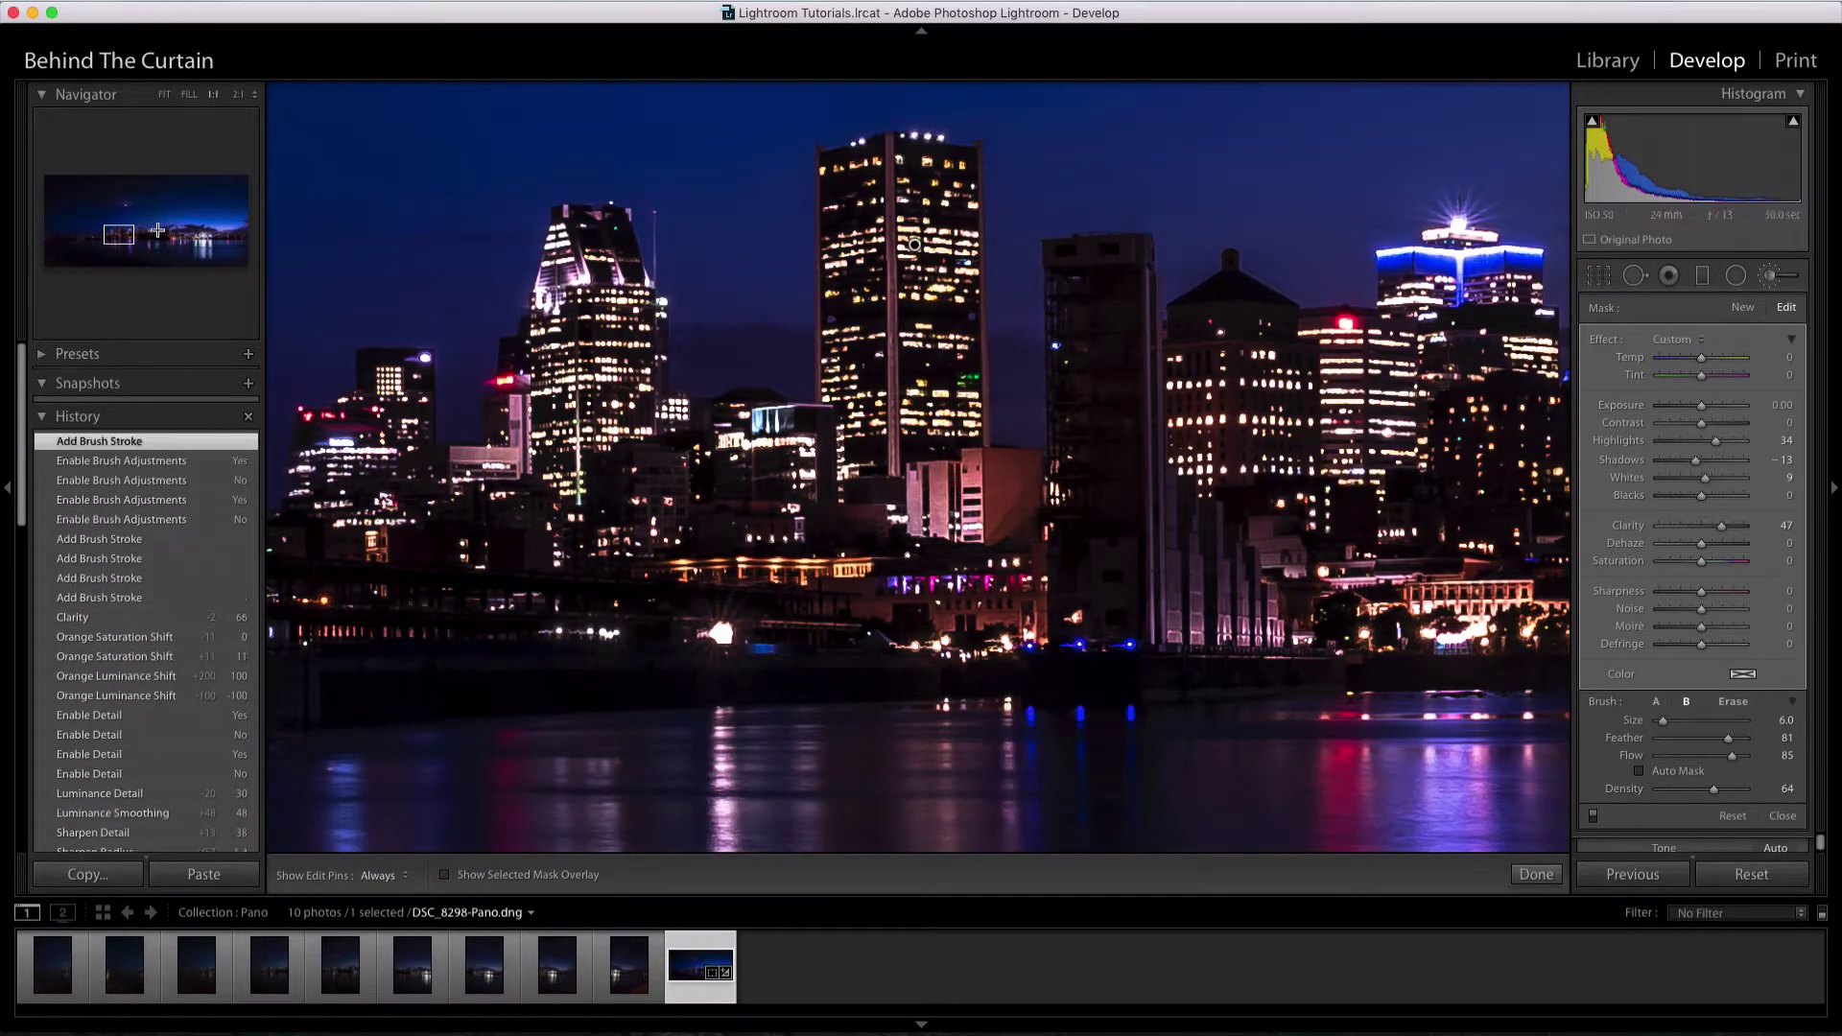
left_click_drag(124, 230, 100, 233)
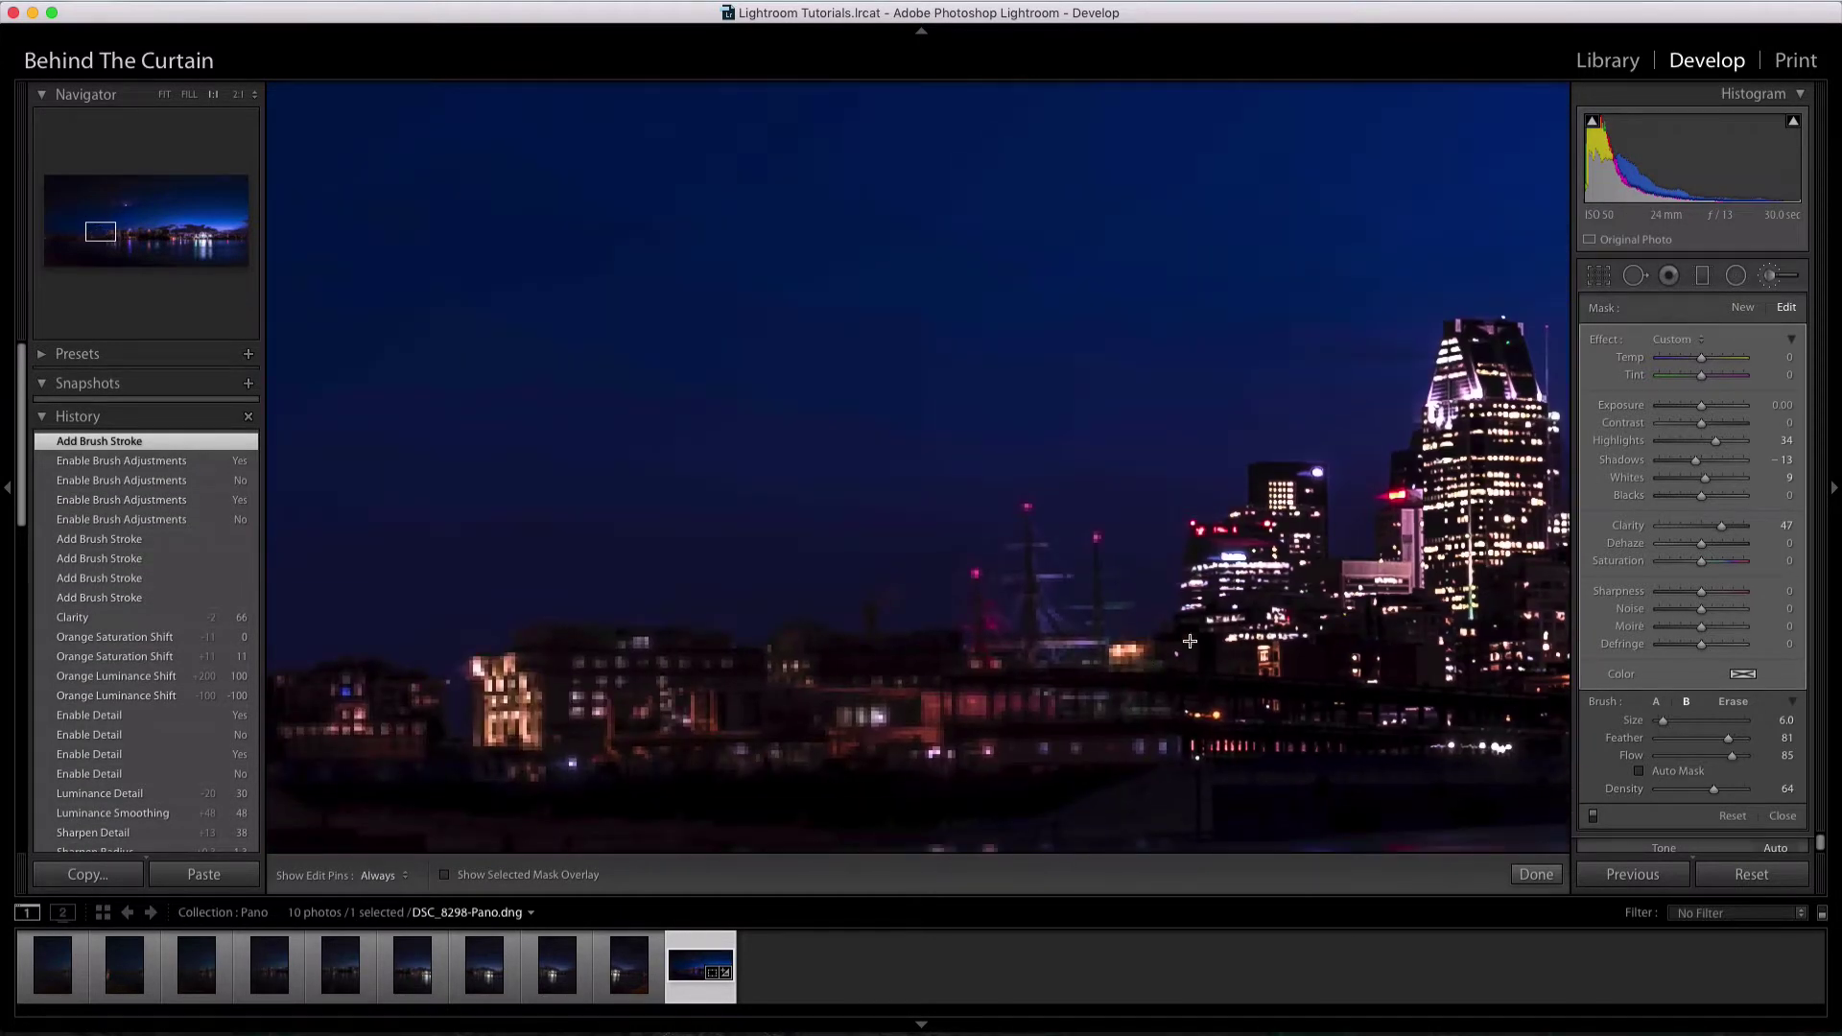
key("h")
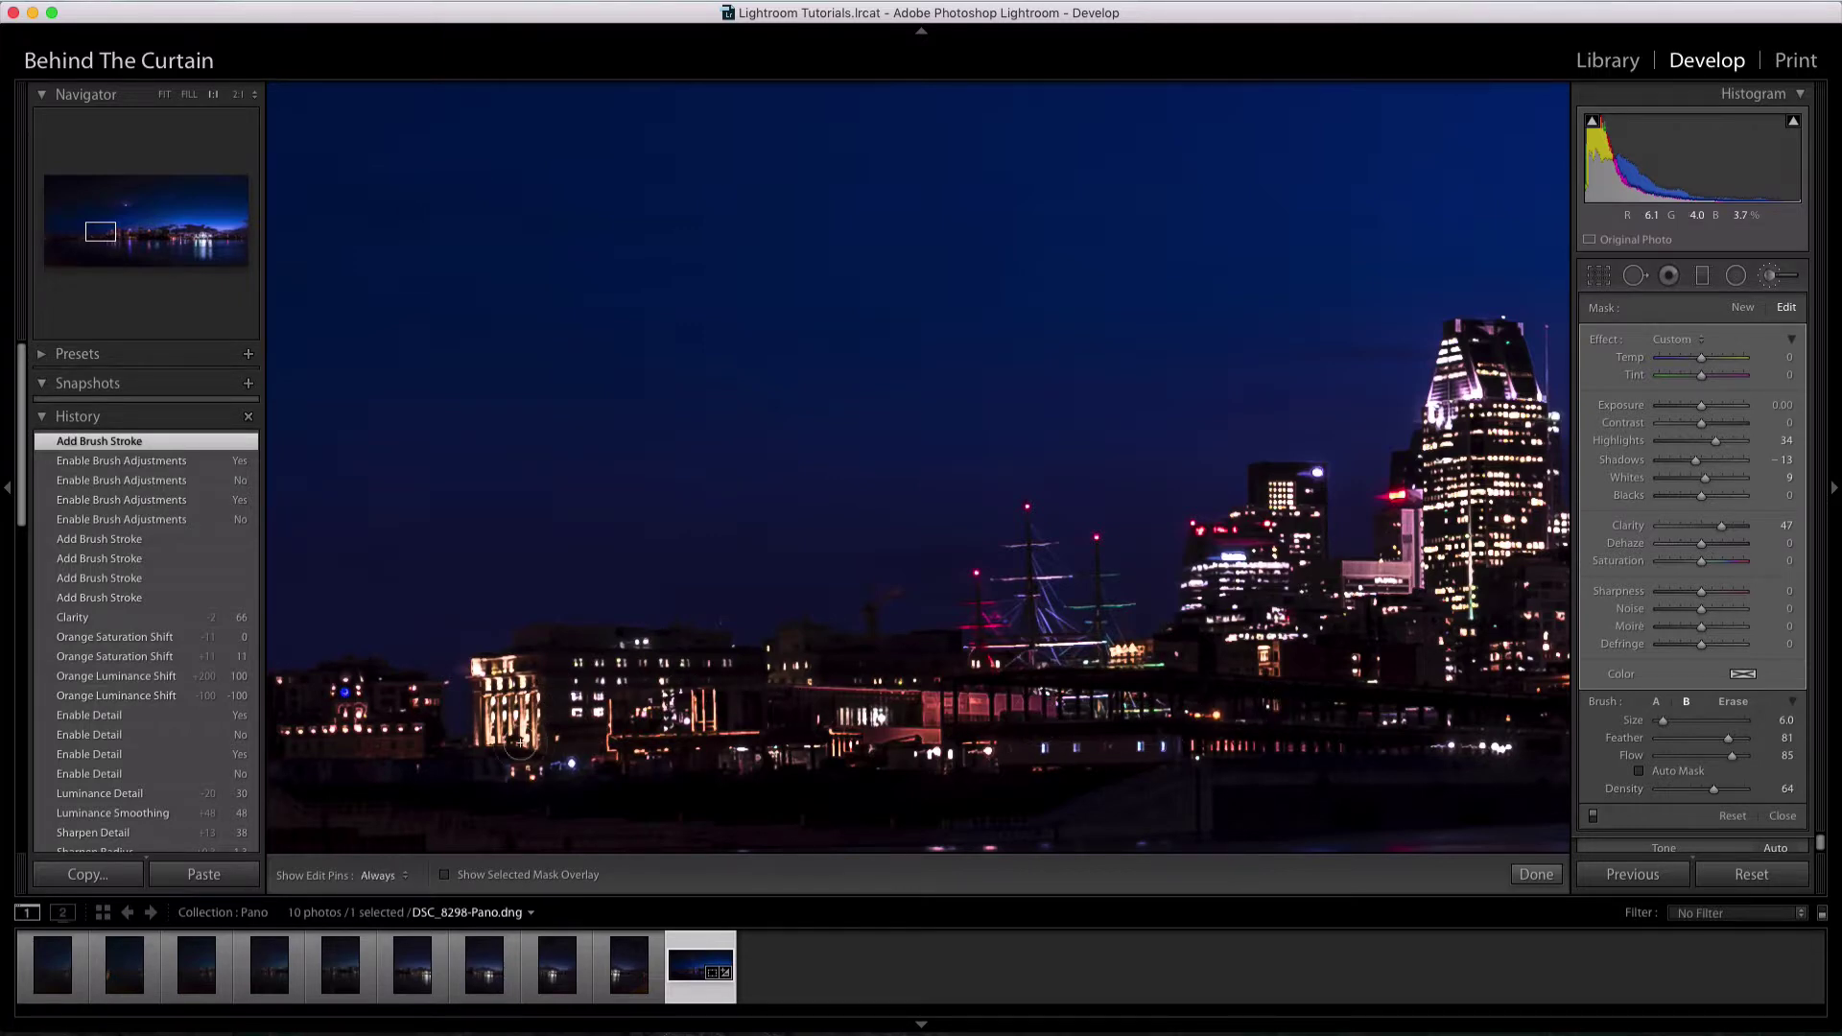
left_click(462, 726)
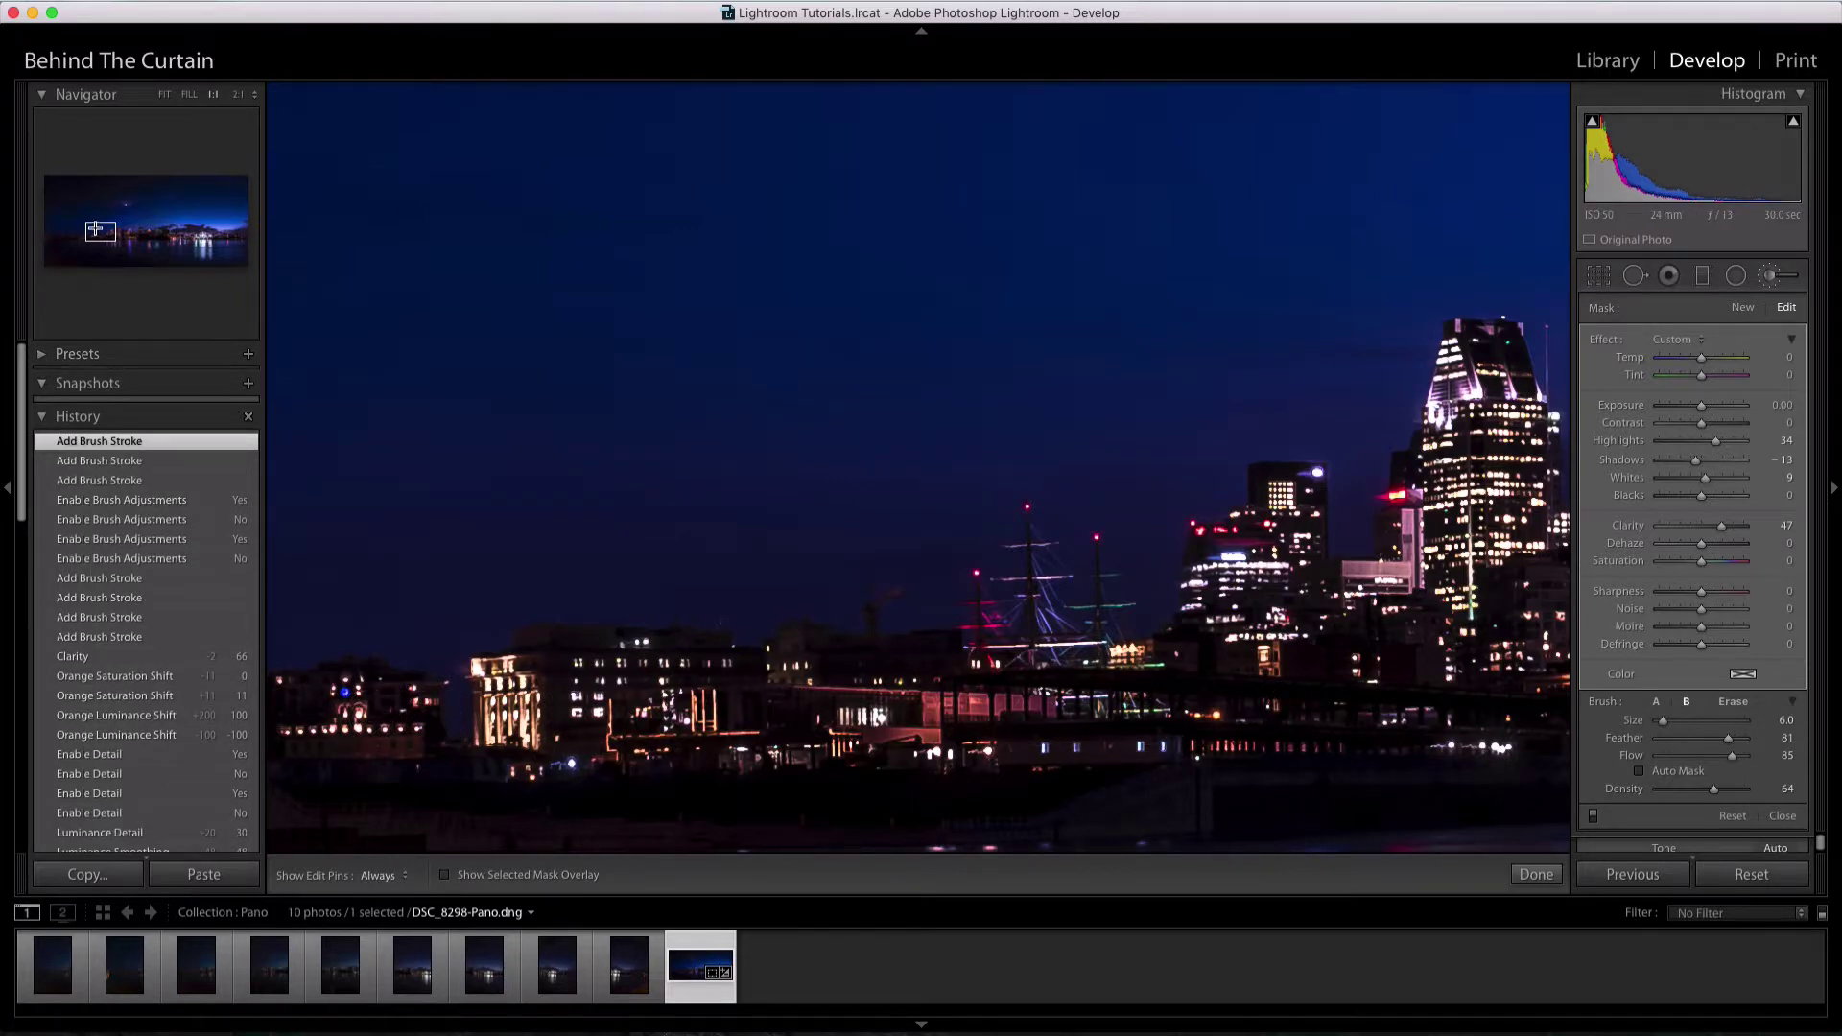
Paint the same brush adjustment over the buildings beside the blue-lit tower and the wide office block in mid-skyline
left_click(123, 231)
left_click_drag(123, 232, 137, 232)
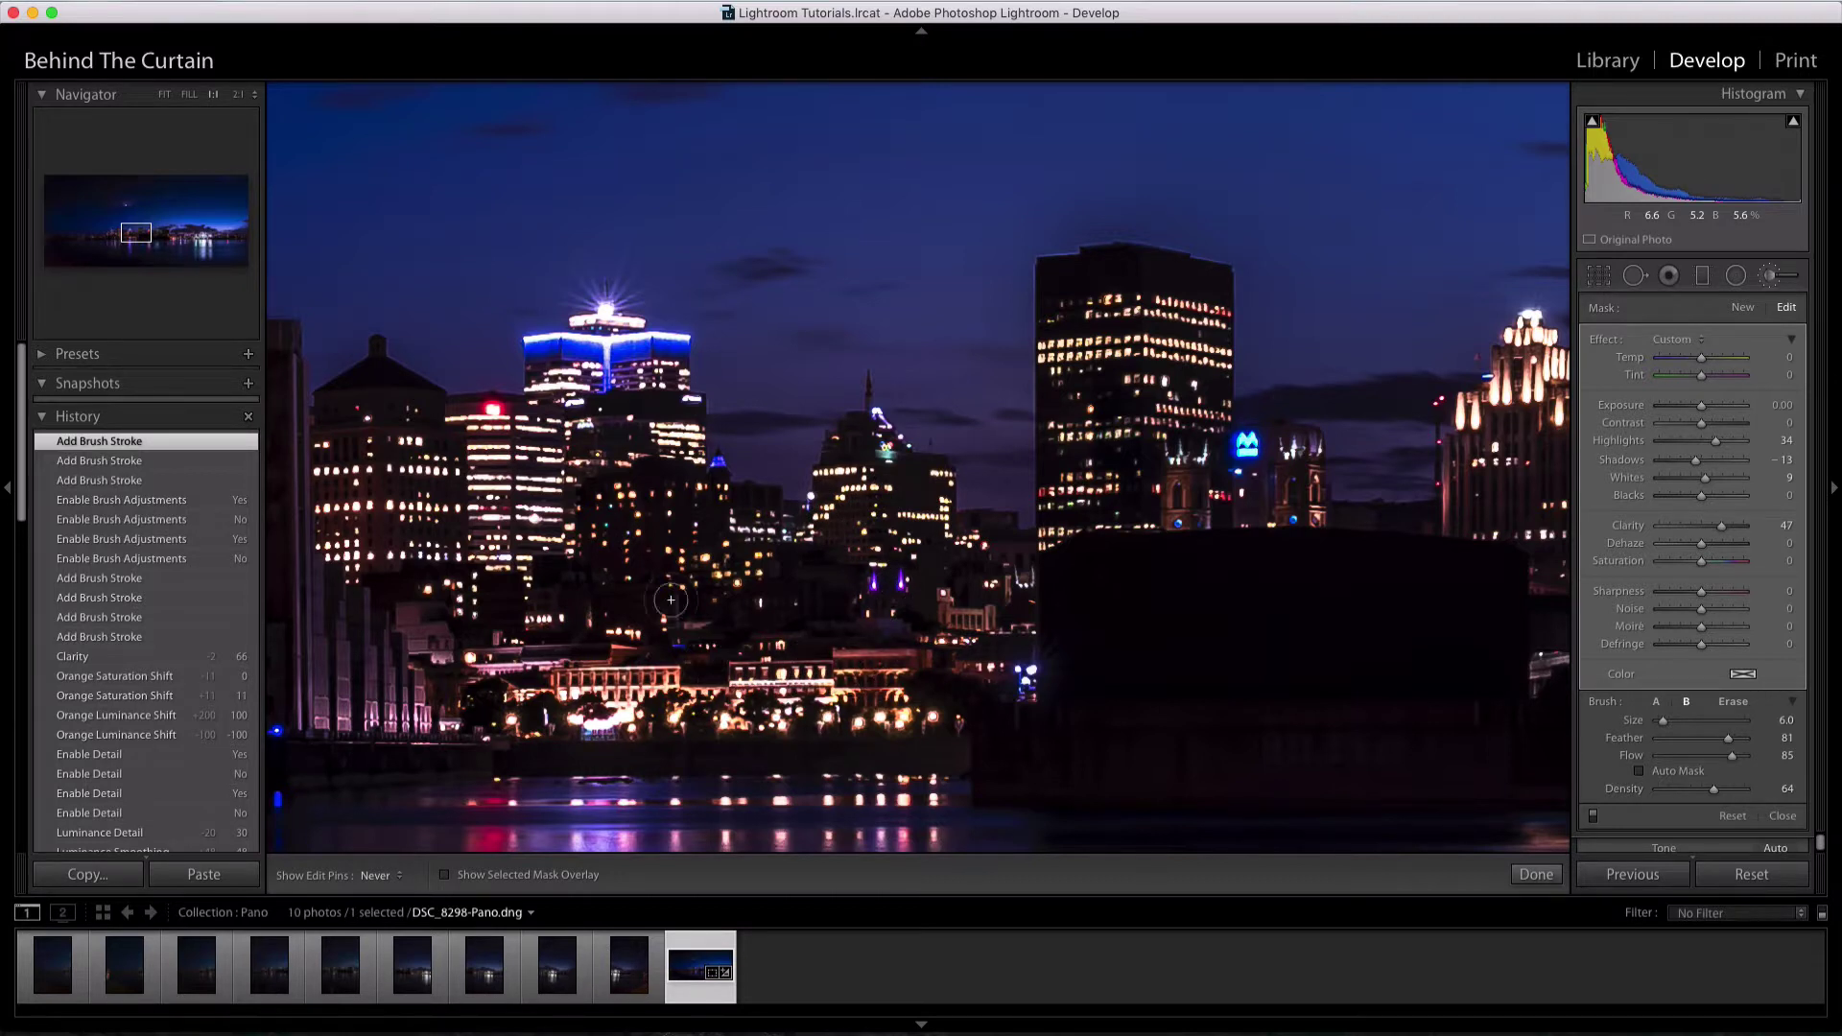
left_click_drag(940, 527, 1137, 516)
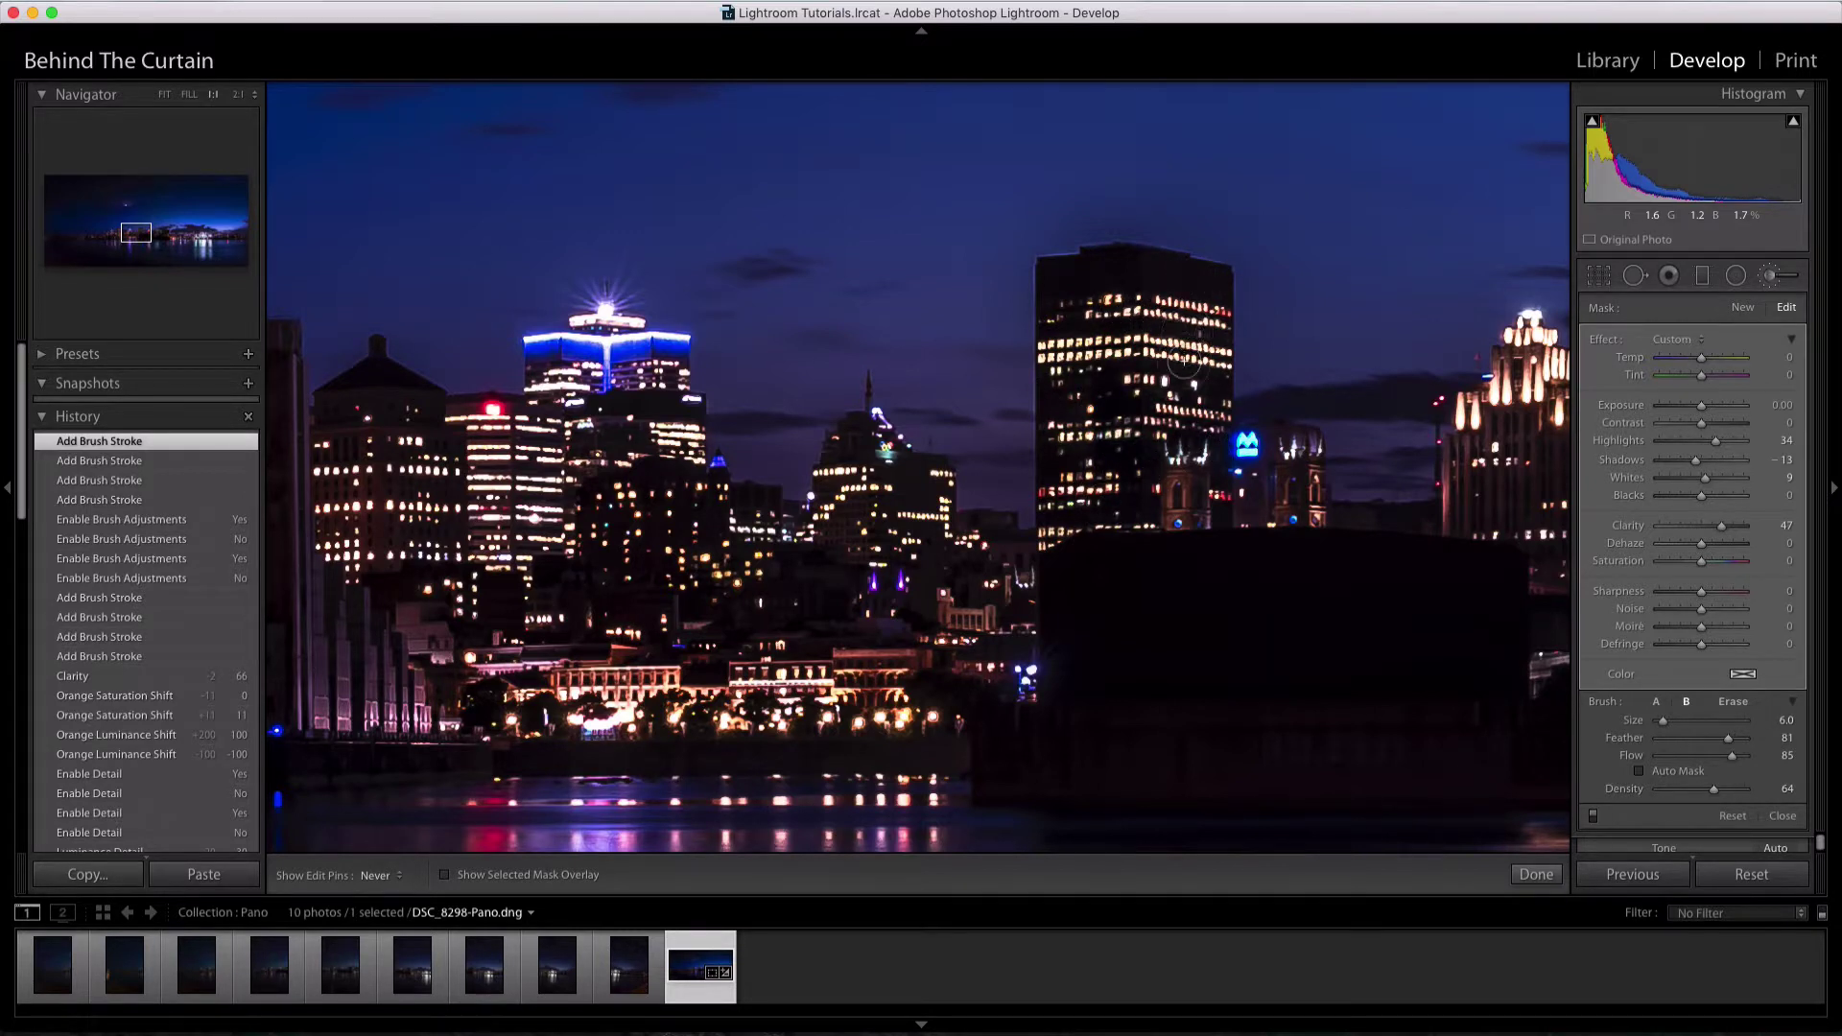
left_click_drag(1184, 362, 1241, 445)
key("h")
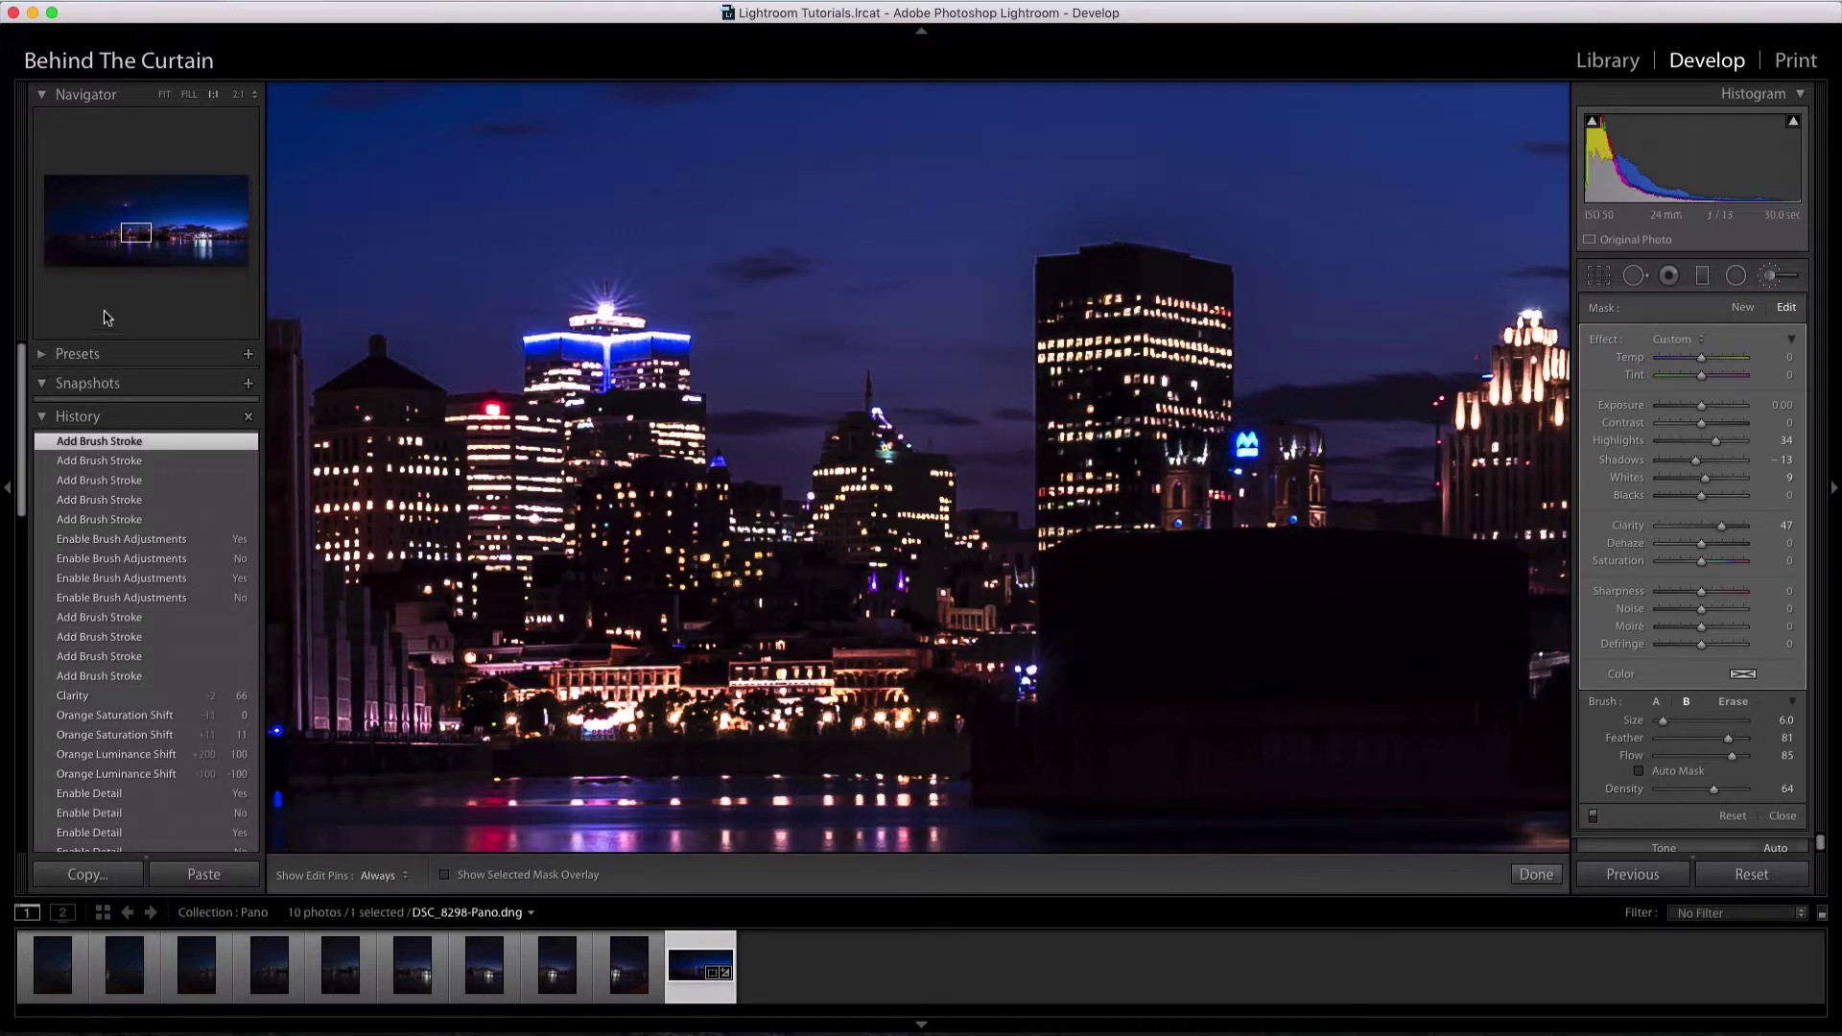
Paint the same brush adjustment over the stepped tower with the illuminated crown and the low buildings at its base
left_click_drag(136, 233, 149, 232)
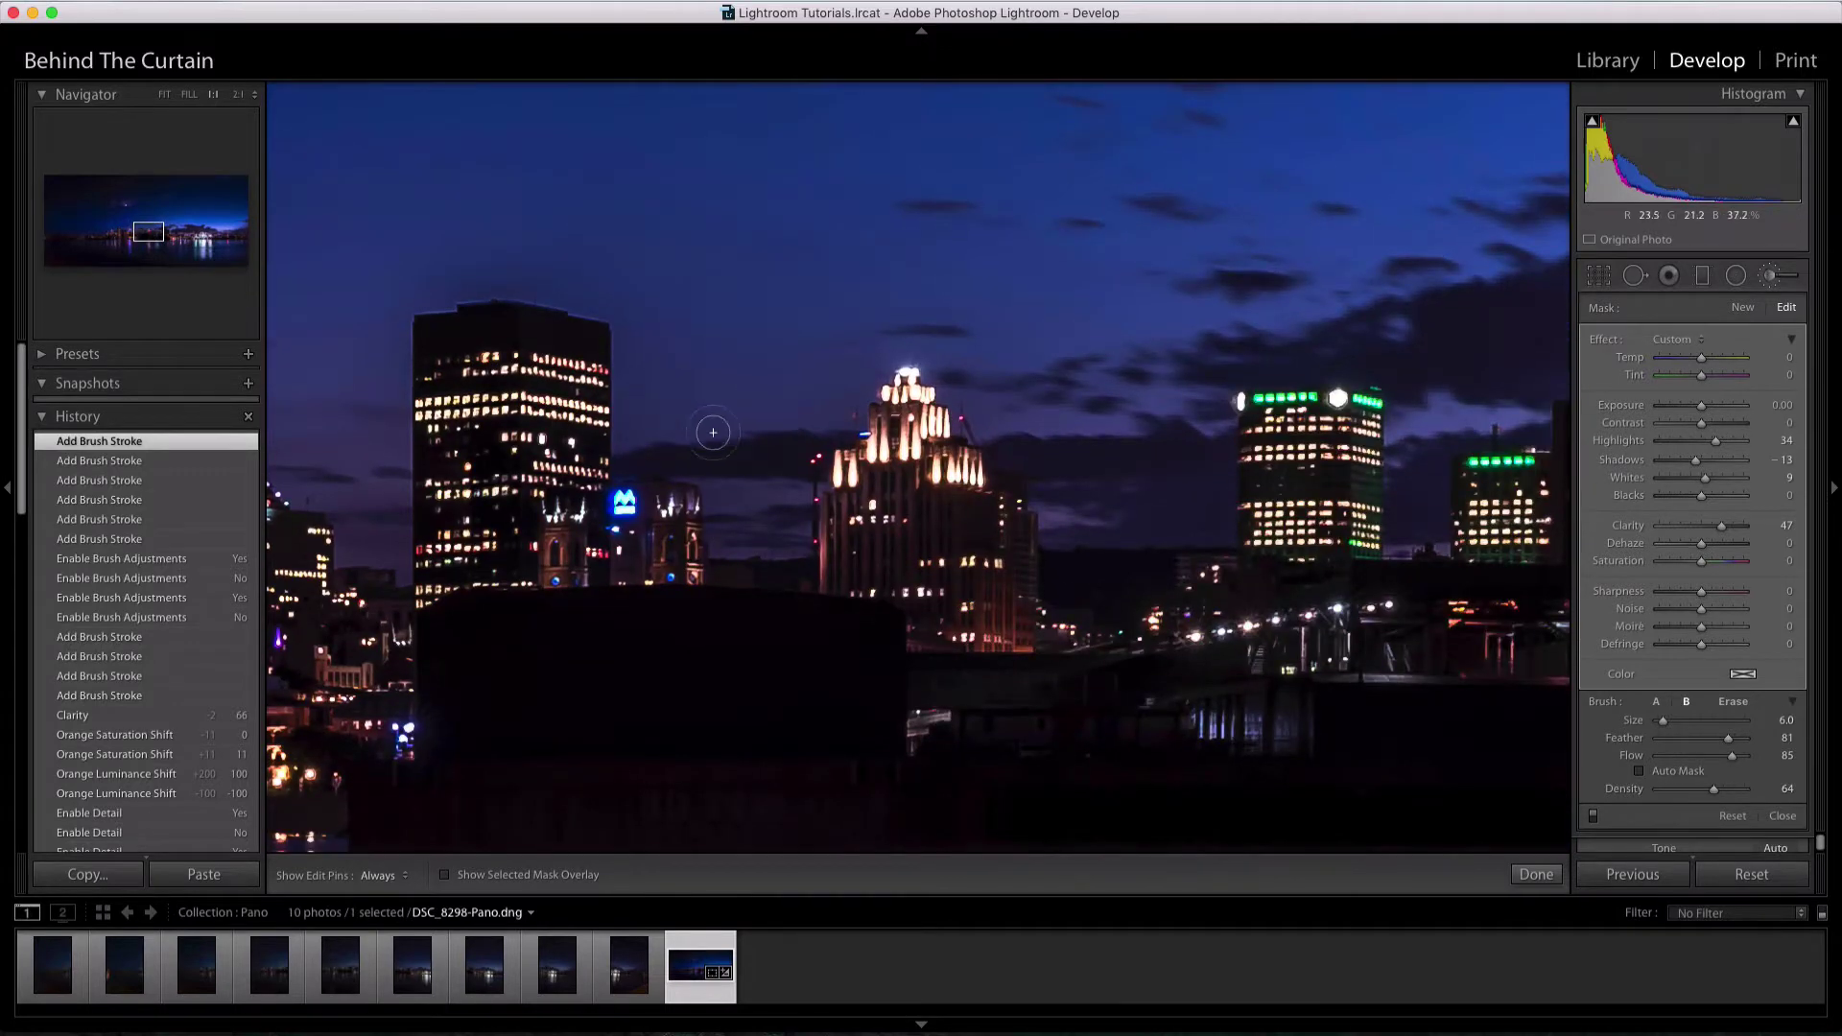
key("h")
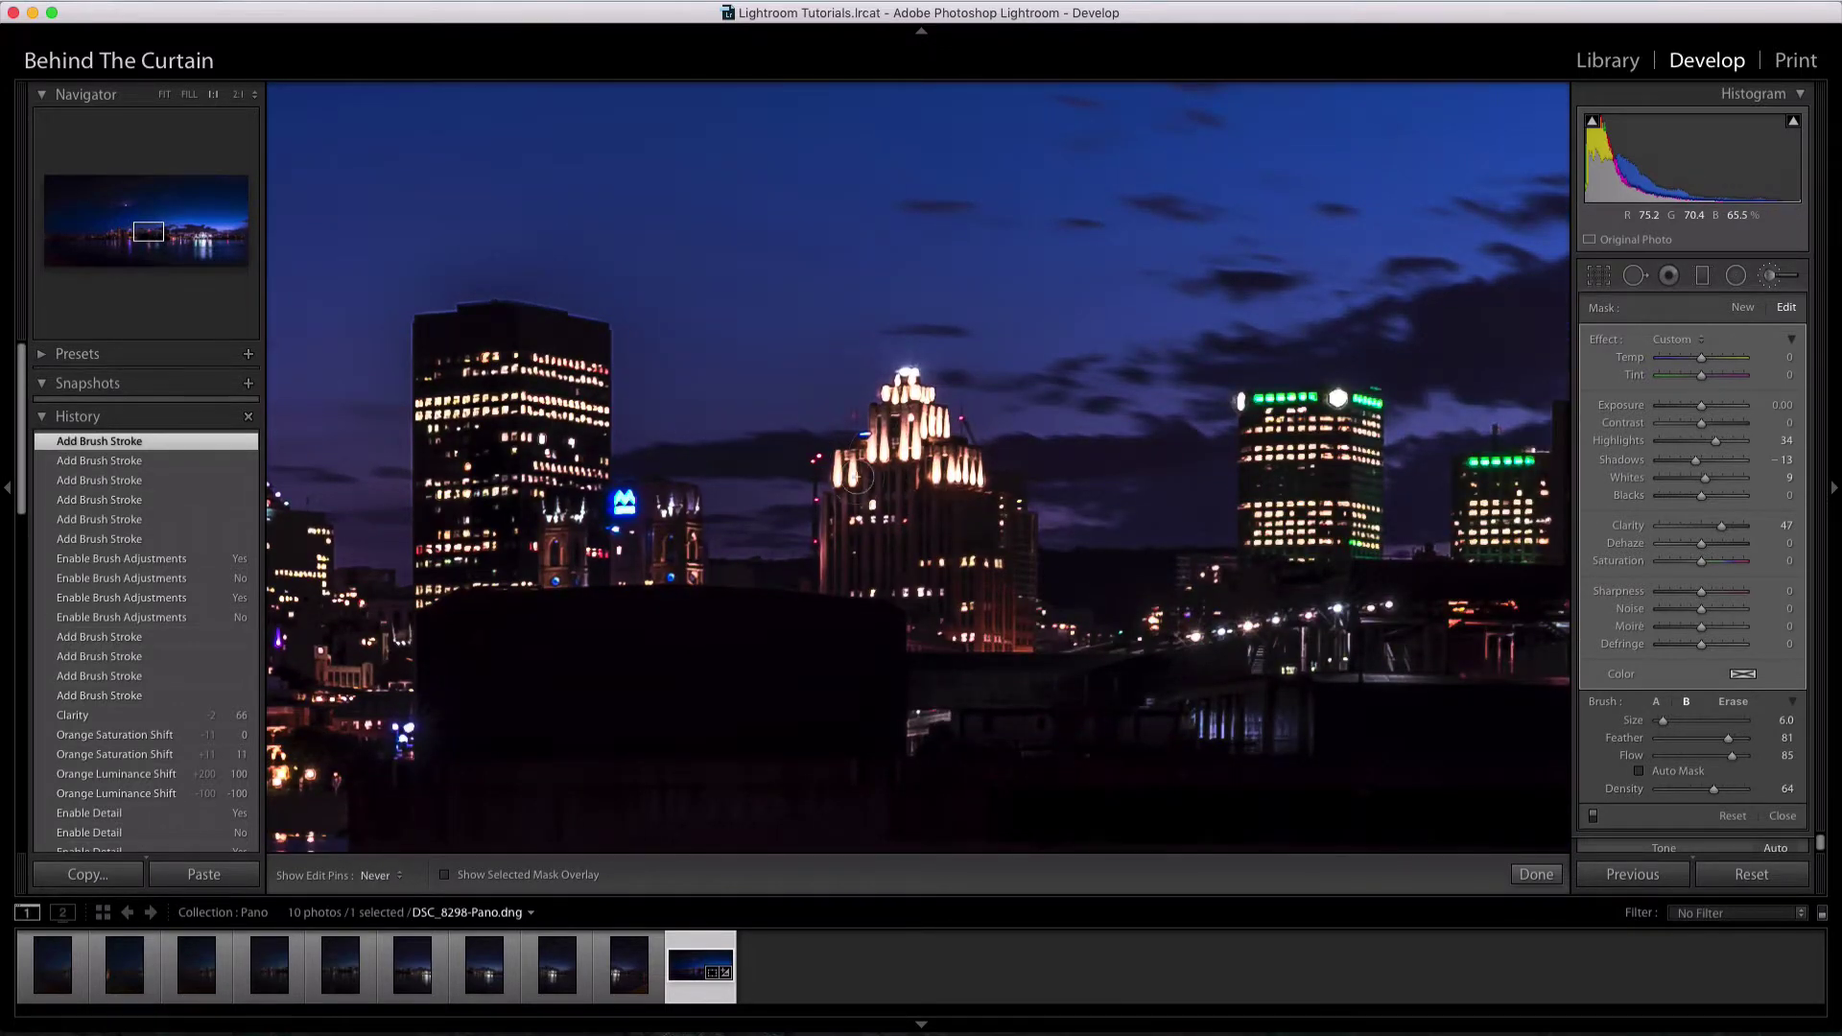
mouse_move(968, 621)
left_mouse_down()
mouse_move(988, 652)
mouse_move(1059, 660)
left_mouse_up()
key("h")
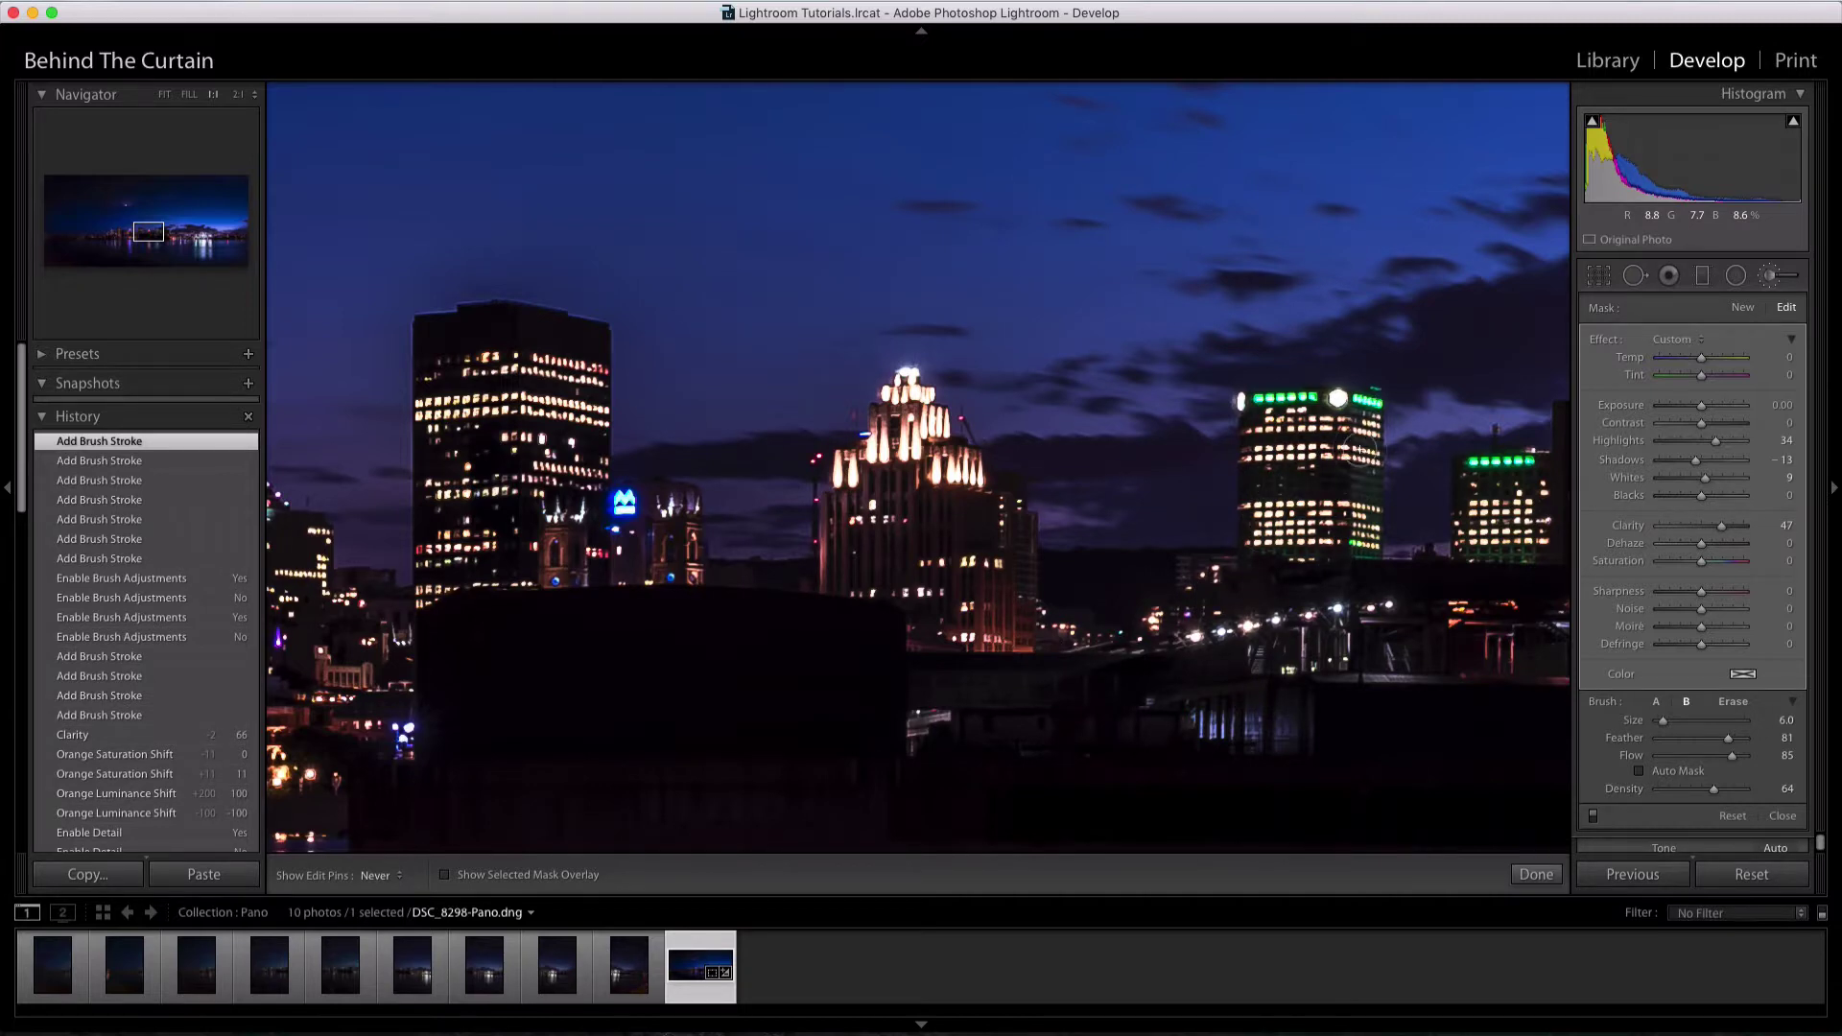
Paint the same brush adjustment over the green-topped towers, the wide dark office block and the lit waterfront buildings beside it
left_click_drag(152, 231, 161, 232)
key("h")
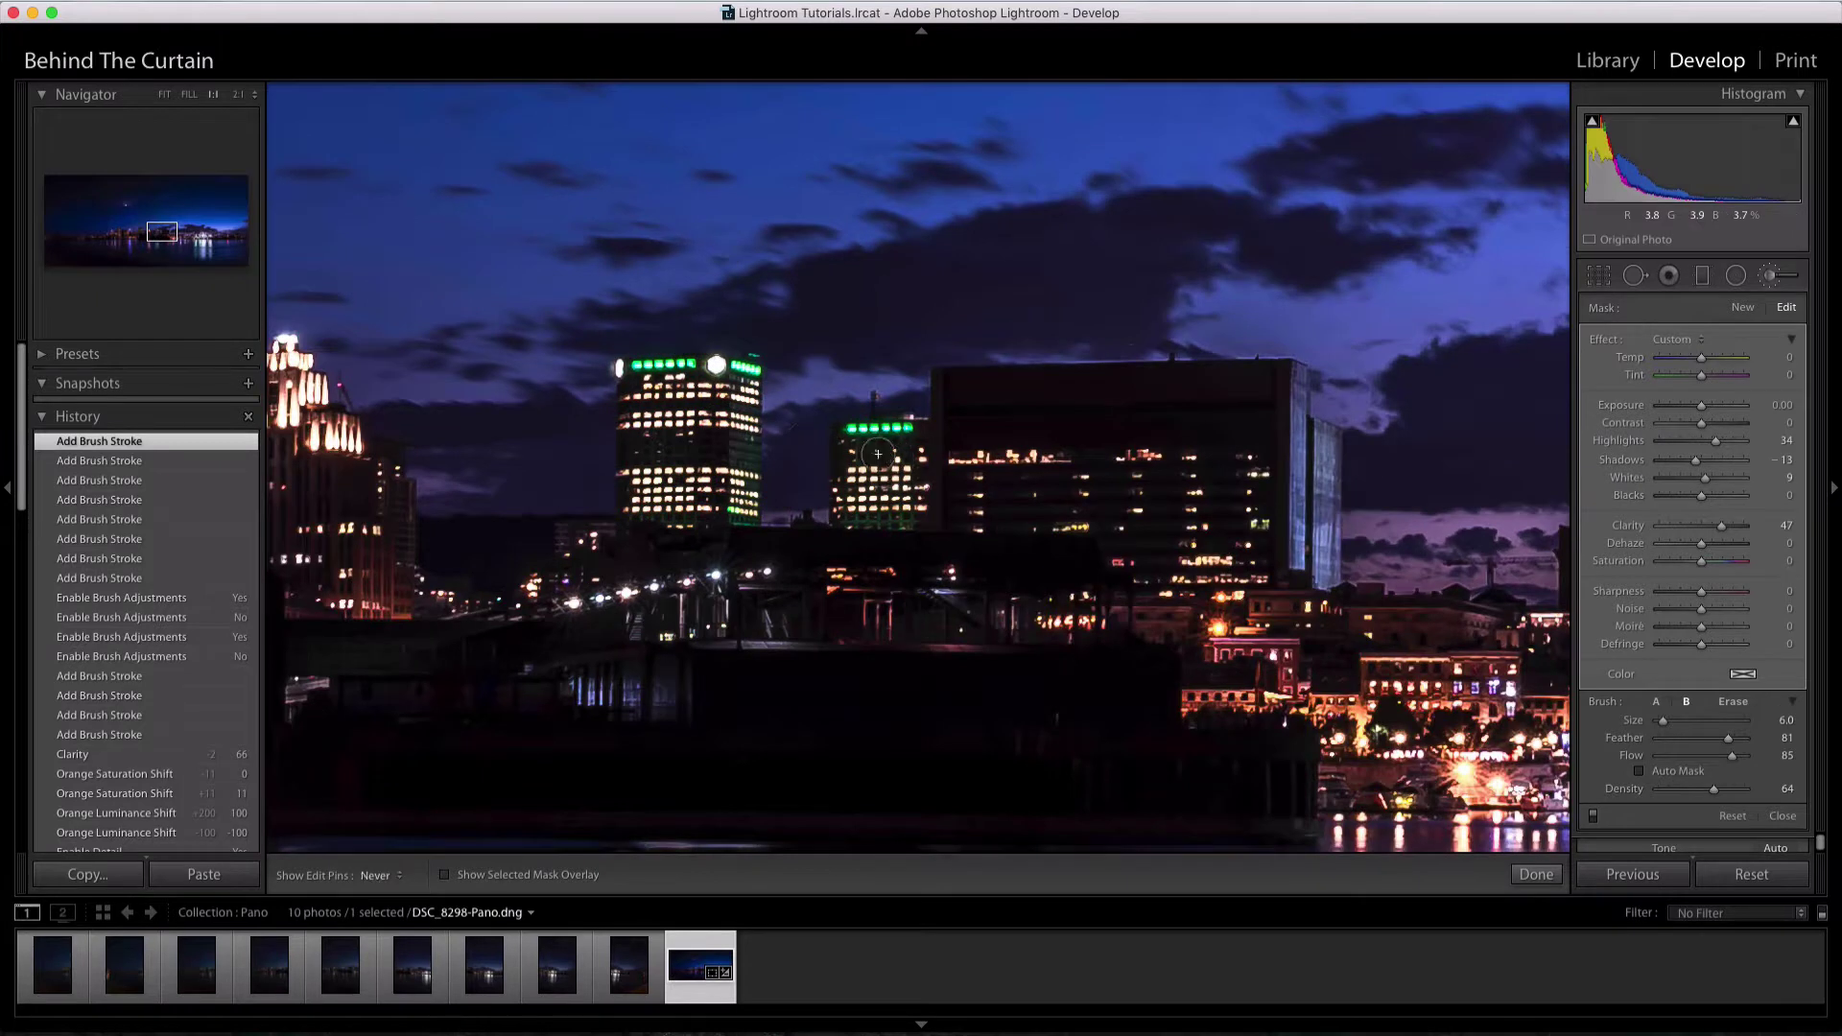
mouse_move(1075, 455)
left_mouse_down()
mouse_move(1167, 470)
mouse_move(1141, 475)
left_mouse_up()
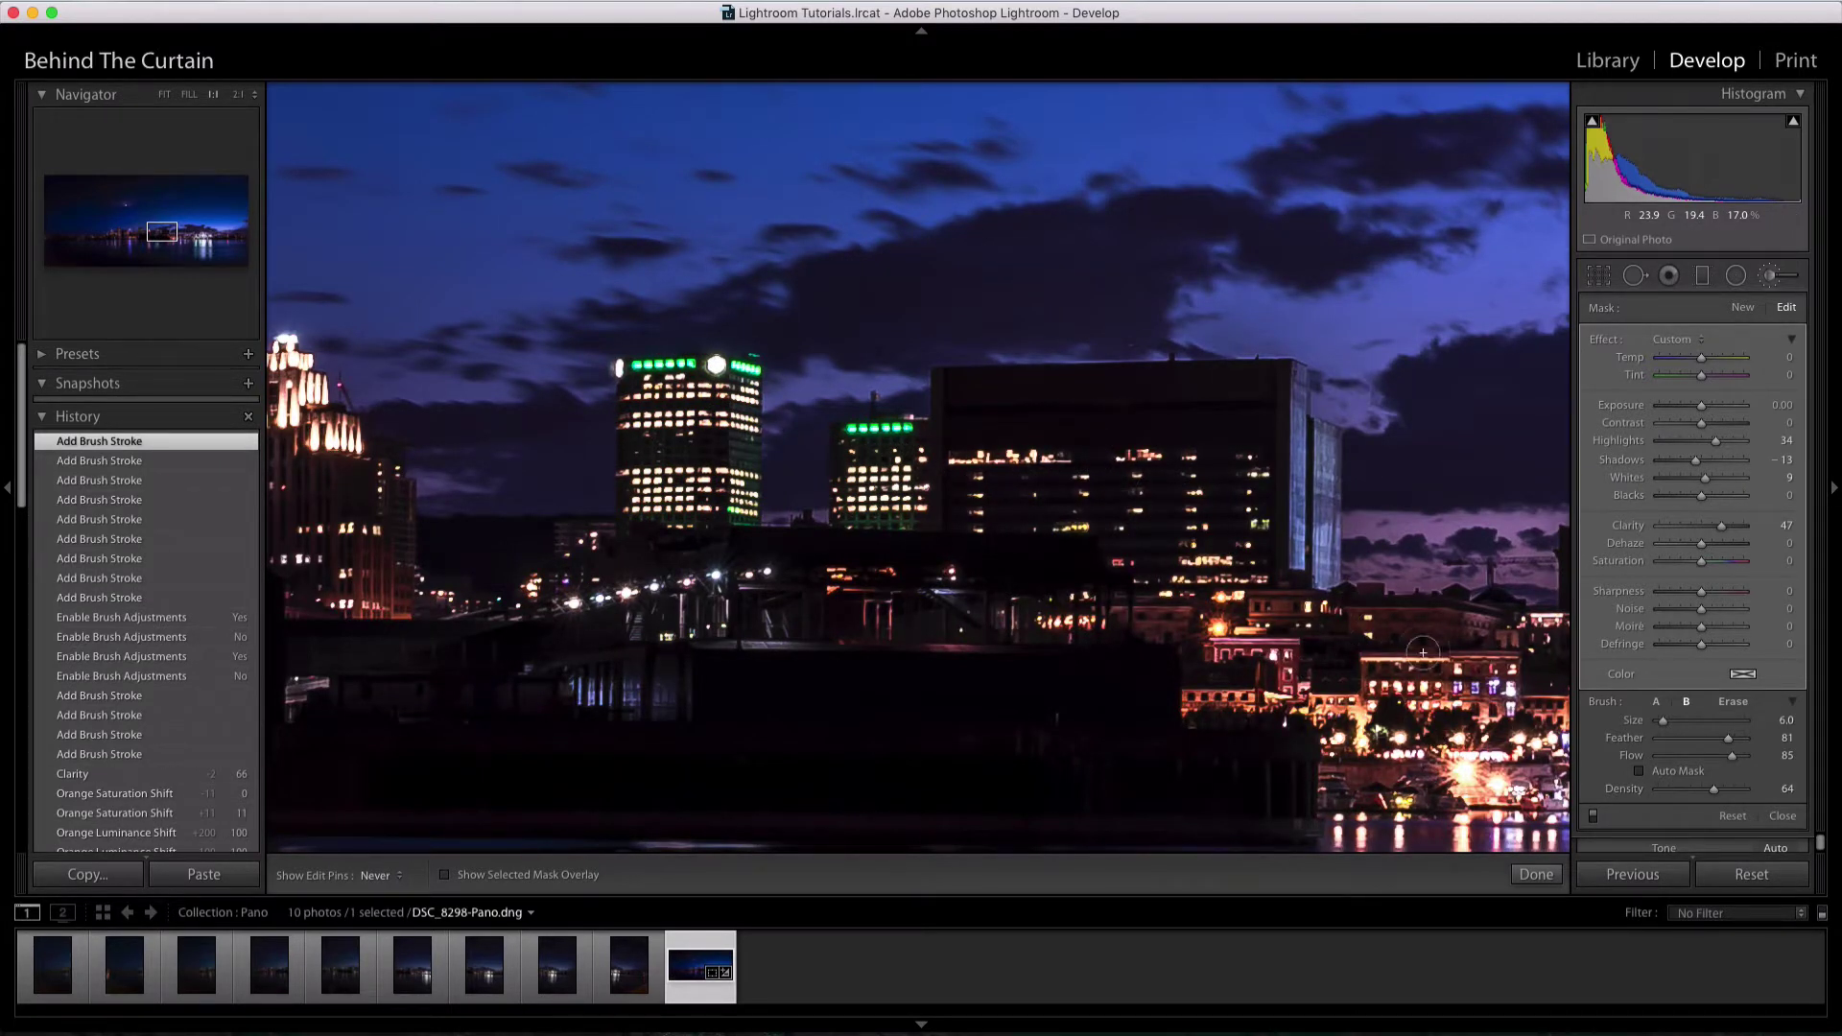
left_click_drag(1254, 632, 1245, 631)
mouse_move(595, 596)
left_mouse_down()
mouse_move(1121, 640)
mouse_move(480, 401)
left_mouse_up()
Paint the same brush adjustment over the shoreline near the purple-lit building and the dark block behind the striped tents, and close the brush
left_click_drag(169, 230, 176, 233)
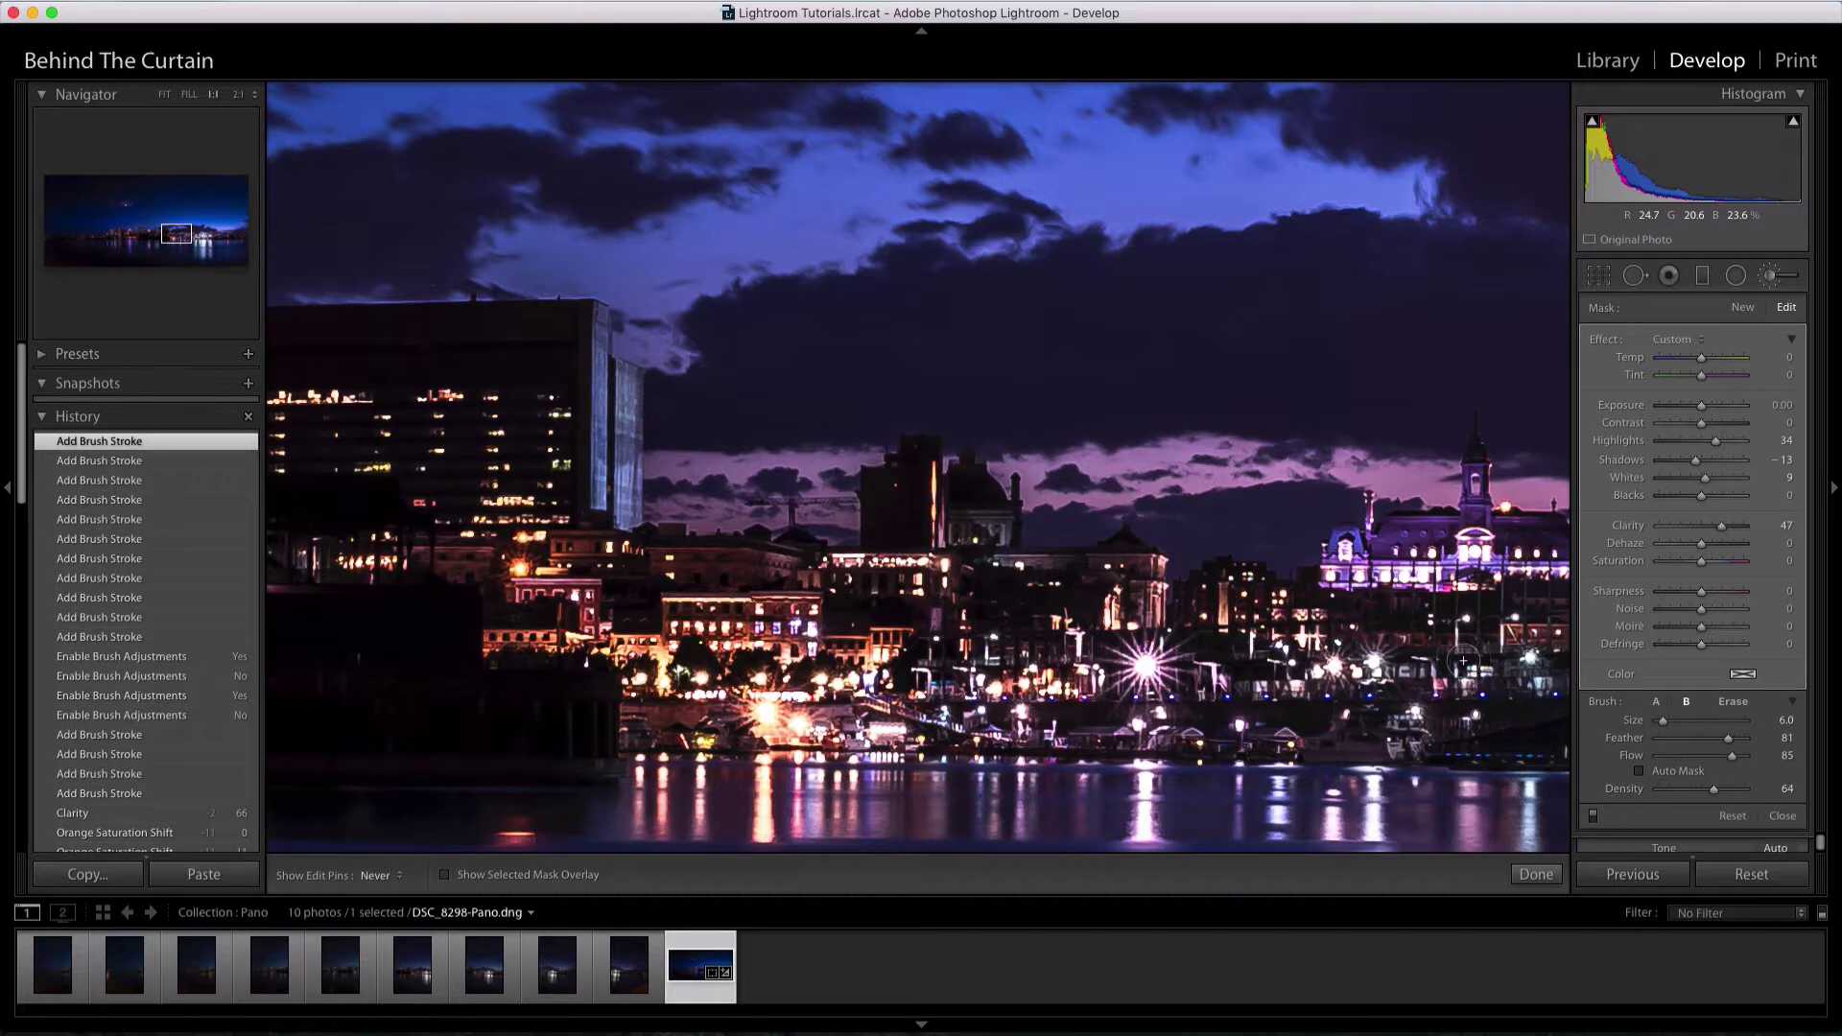
left_click_drag(1463, 661, 1467, 700)
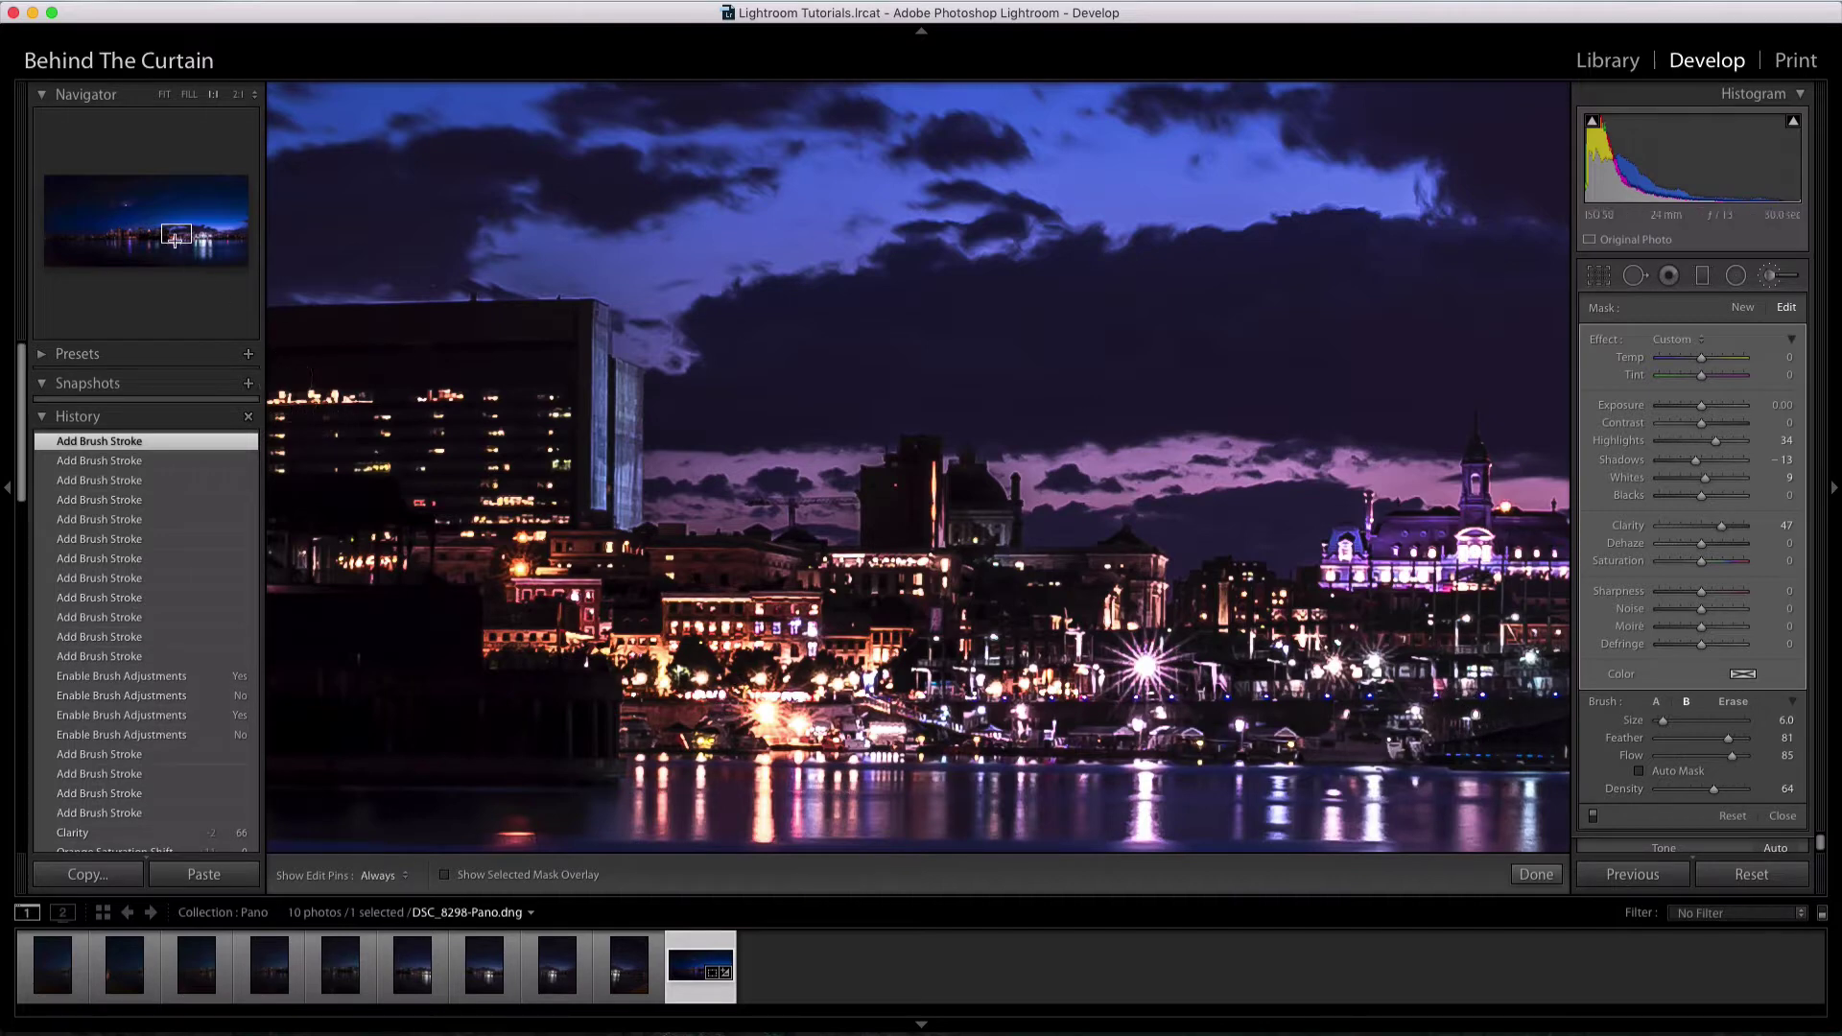
left_click_drag(175, 240, 190, 237)
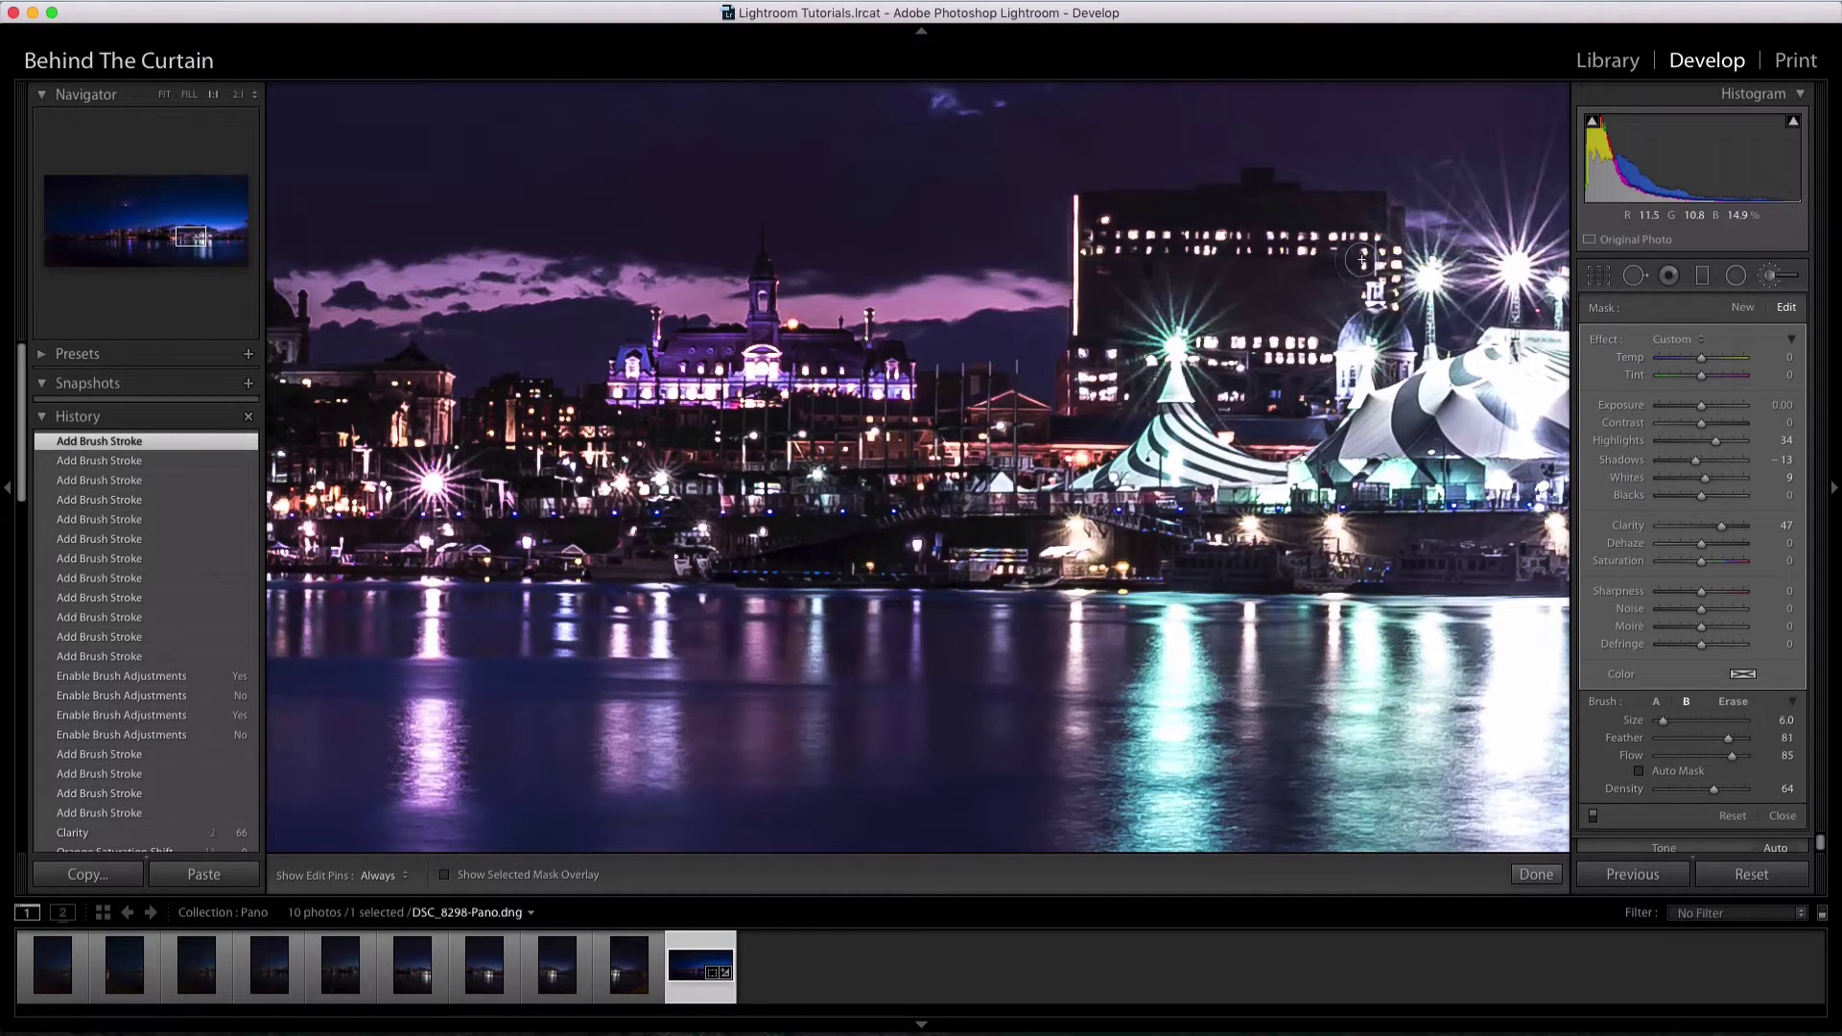
left_click_drag(1347, 246, 1123, 246)
left_click_drag(1287, 318, 1332, 328)
mouse_move(1344, 357)
left_mouse_down()
mouse_move(1167, 386)
mouse_move(1116, 373)
left_mouse_up()
mouse_move(1036, 444)
left_mouse_down()
mouse_move(888, 451)
mouse_move(999, 470)
left_mouse_up()
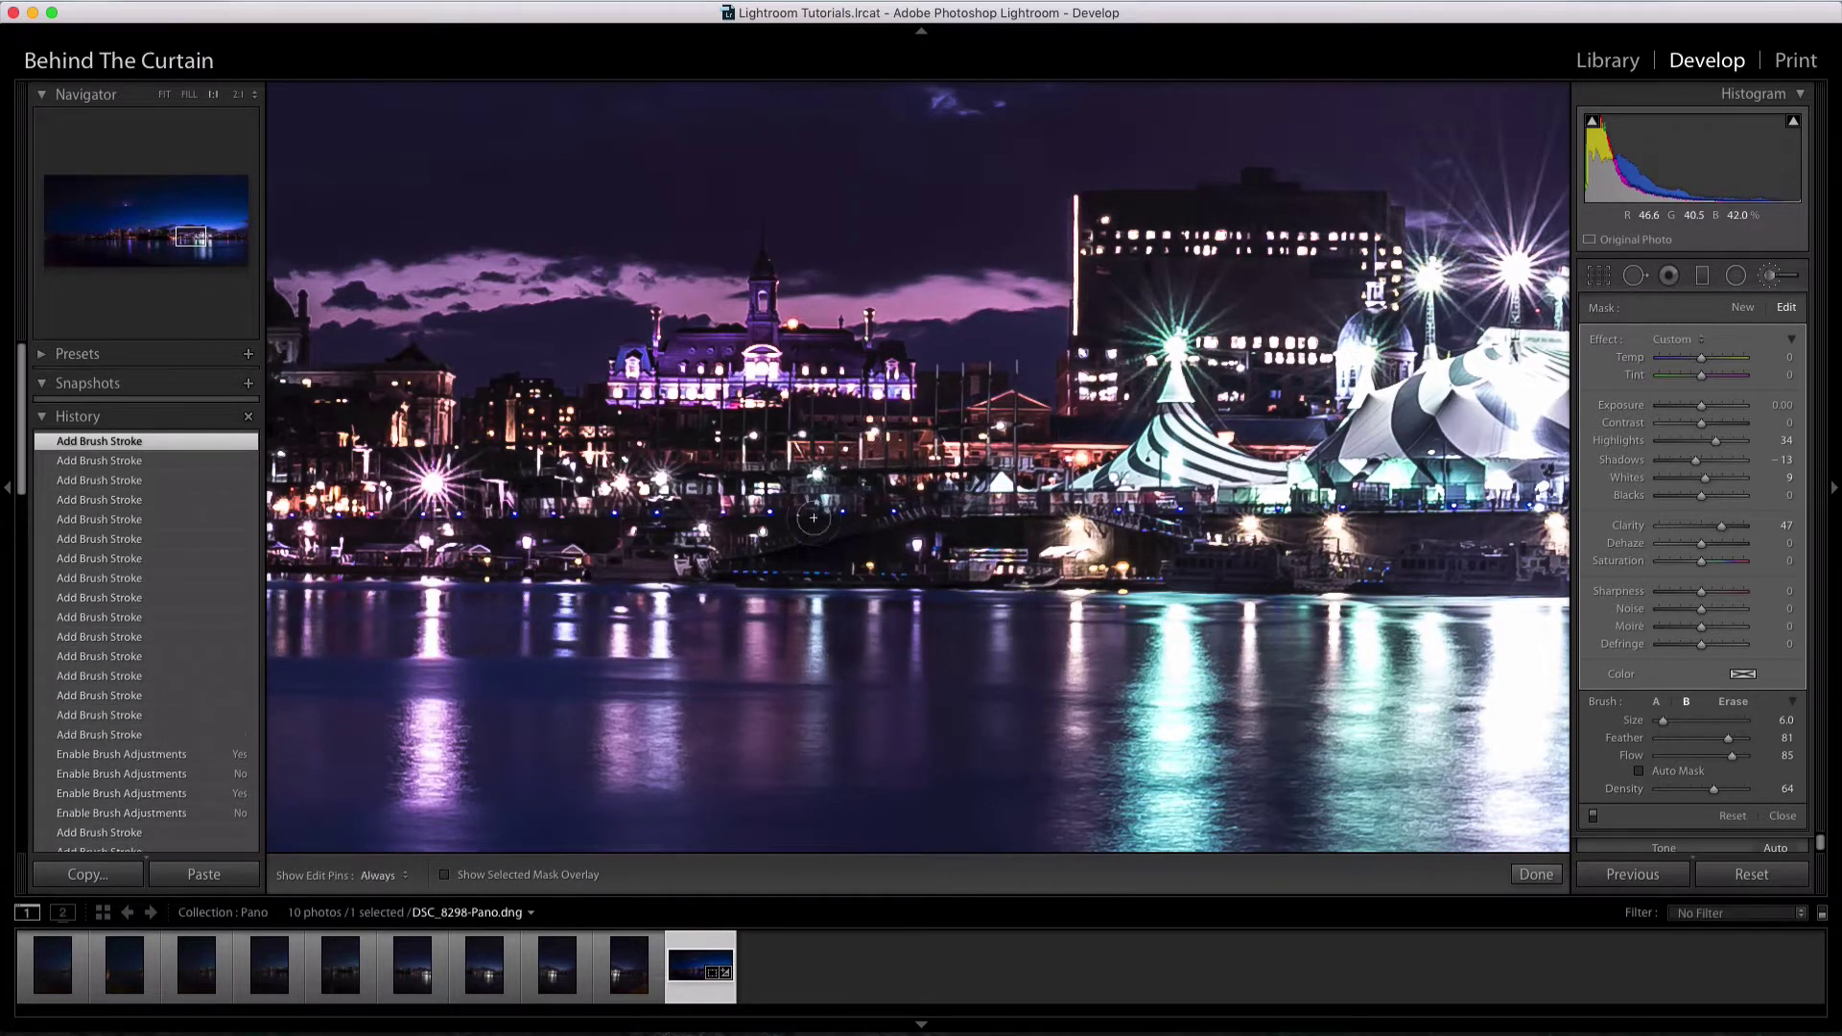
mouse_move(813, 516)
left_mouse_down()
mouse_move(882, 514)
mouse_move(870, 447)
left_mouse_up()
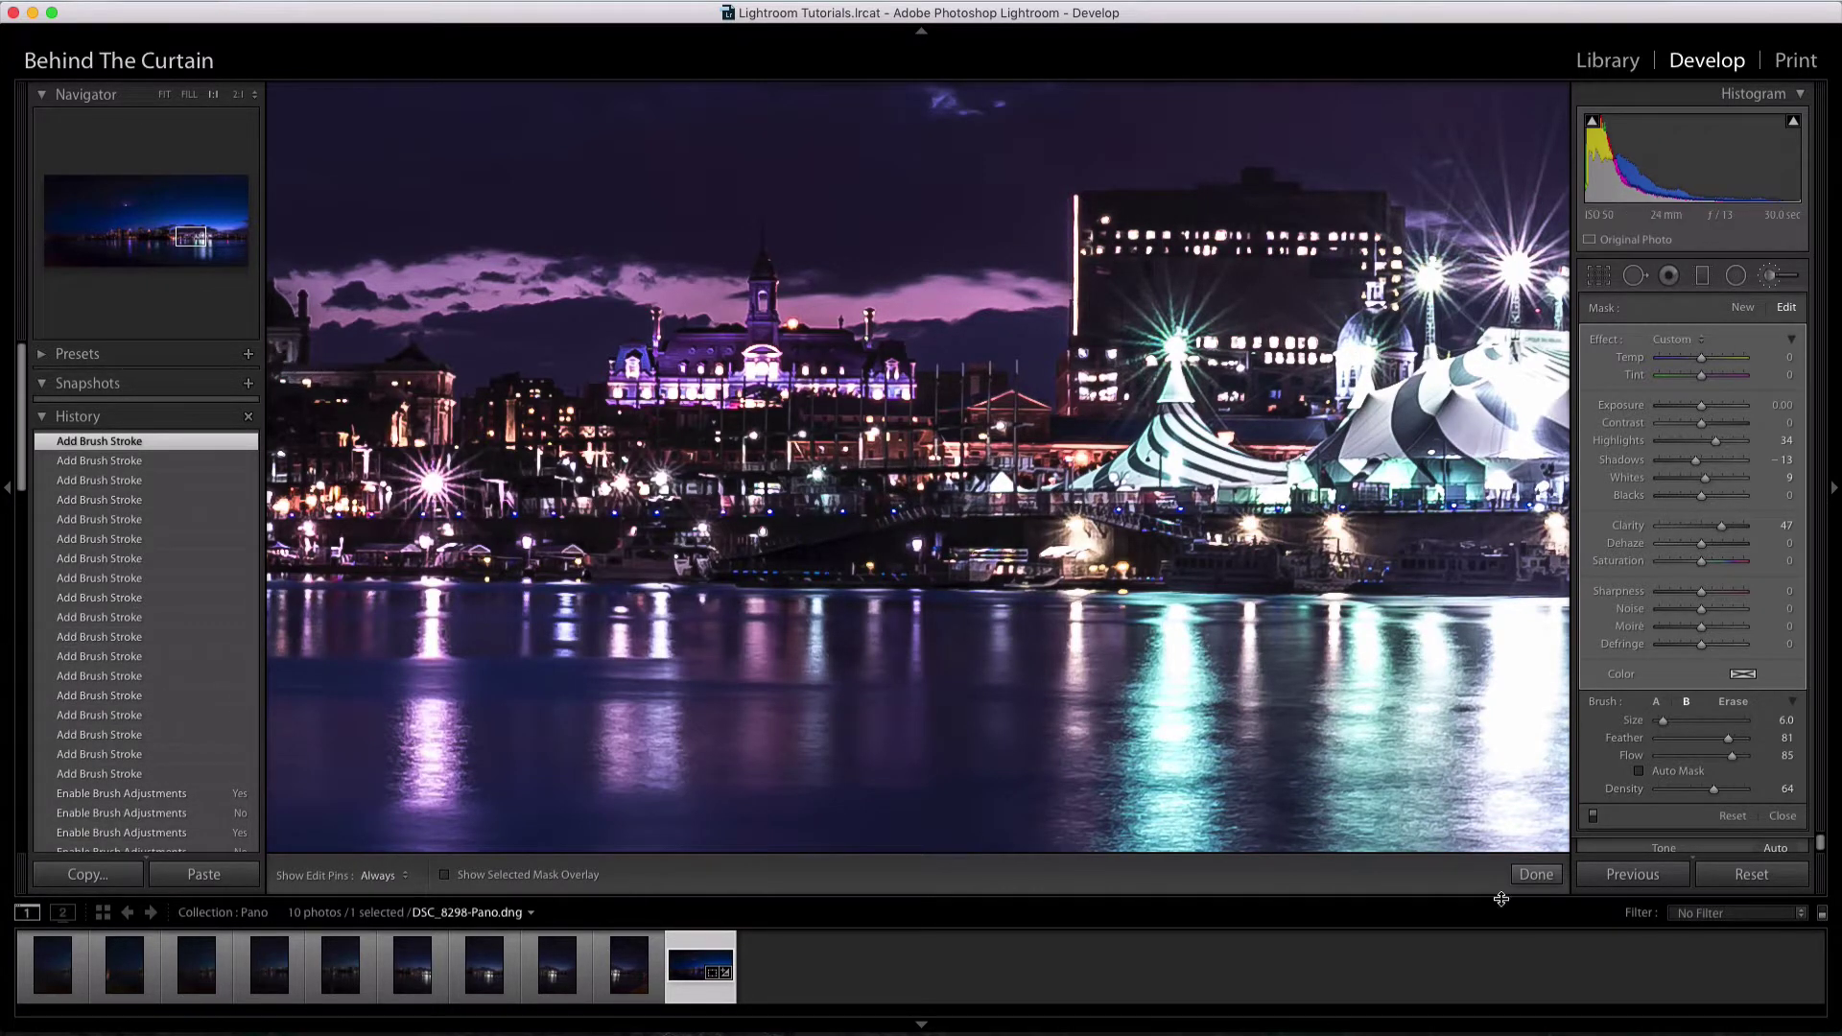
left_click(1536, 874)
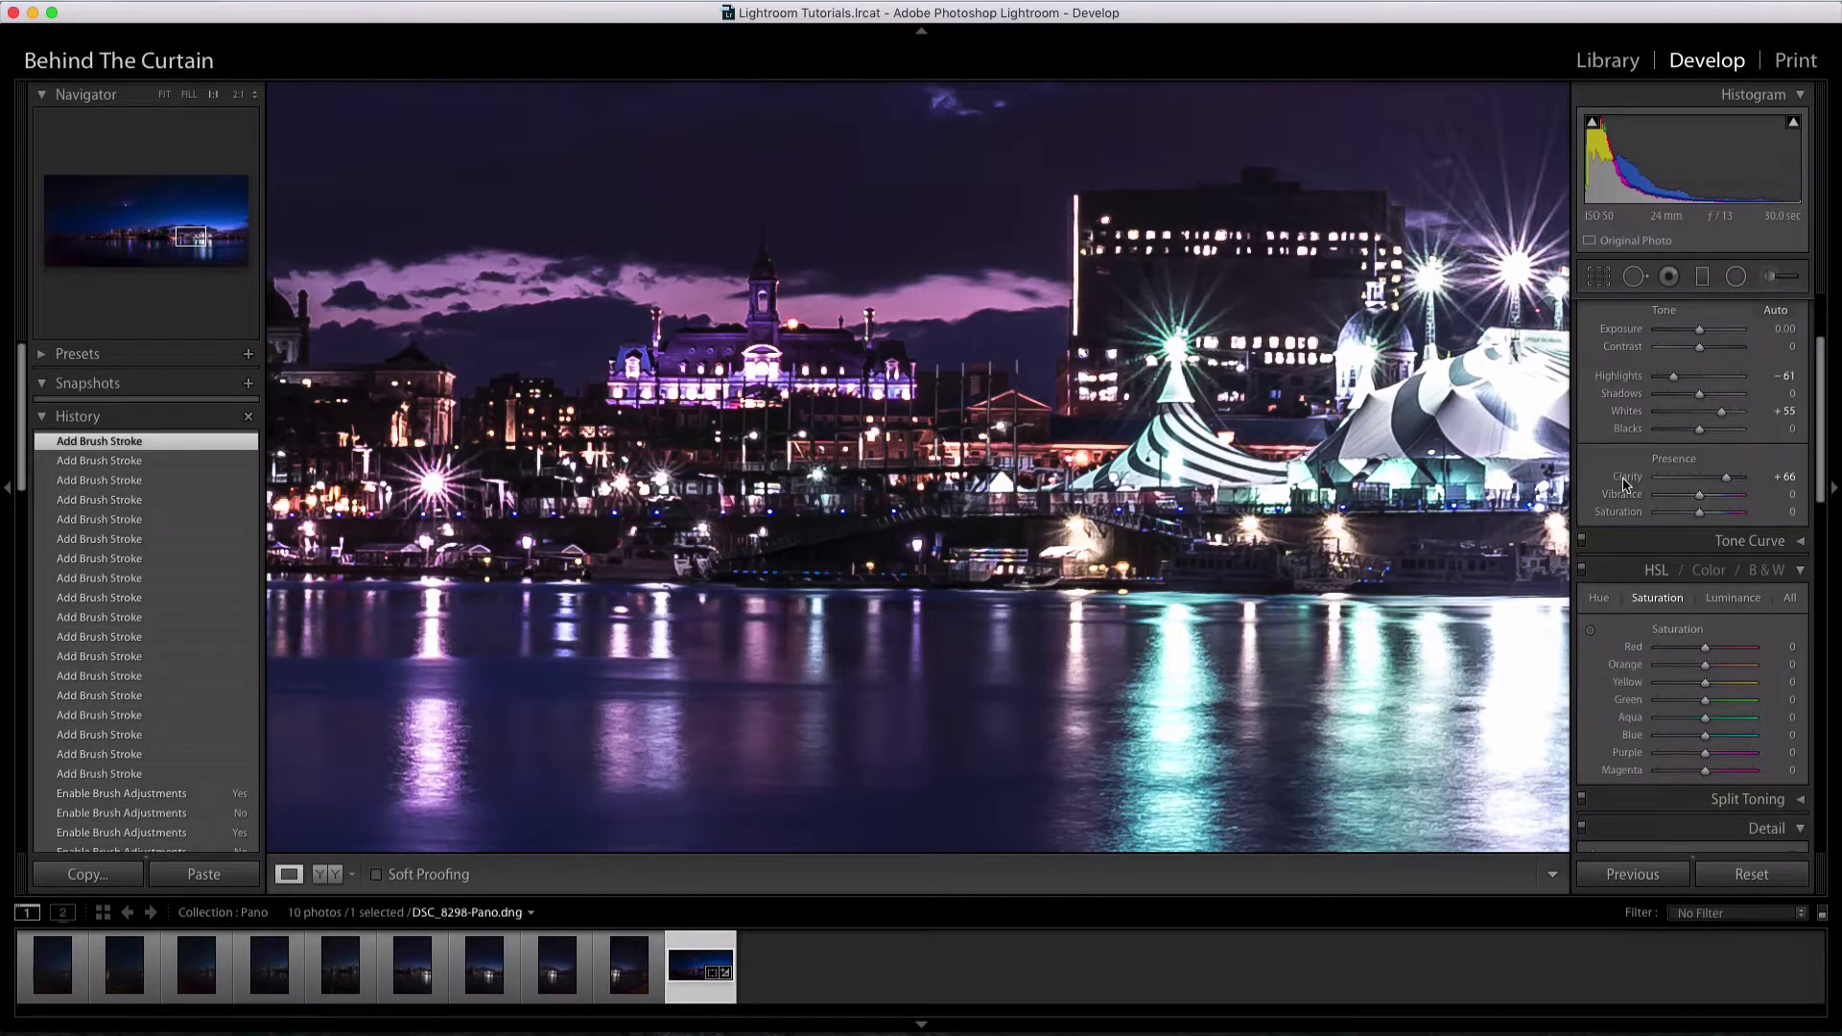
left_click(808, 456)
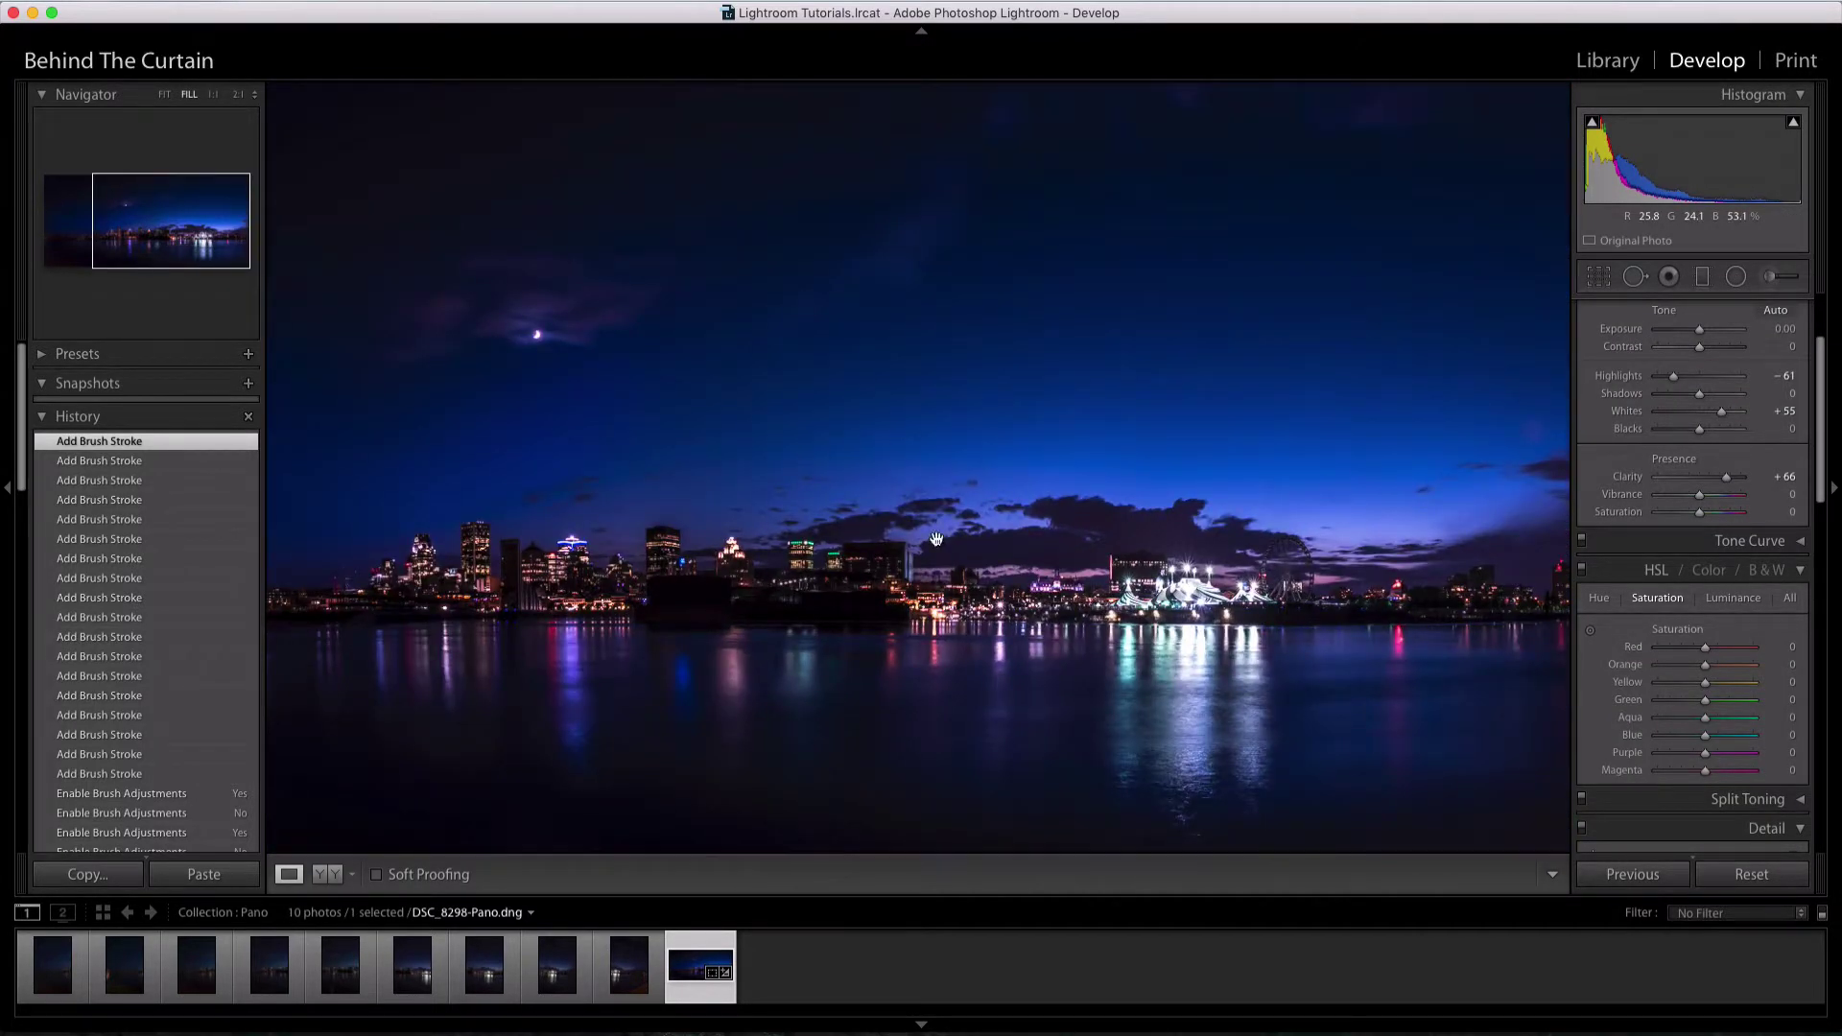
Reopen the Adjustment Brush, select the skyline adjustment and toggle its mask overlay to check the painted coverage, leaving the overlay off
left_click(1780, 276)
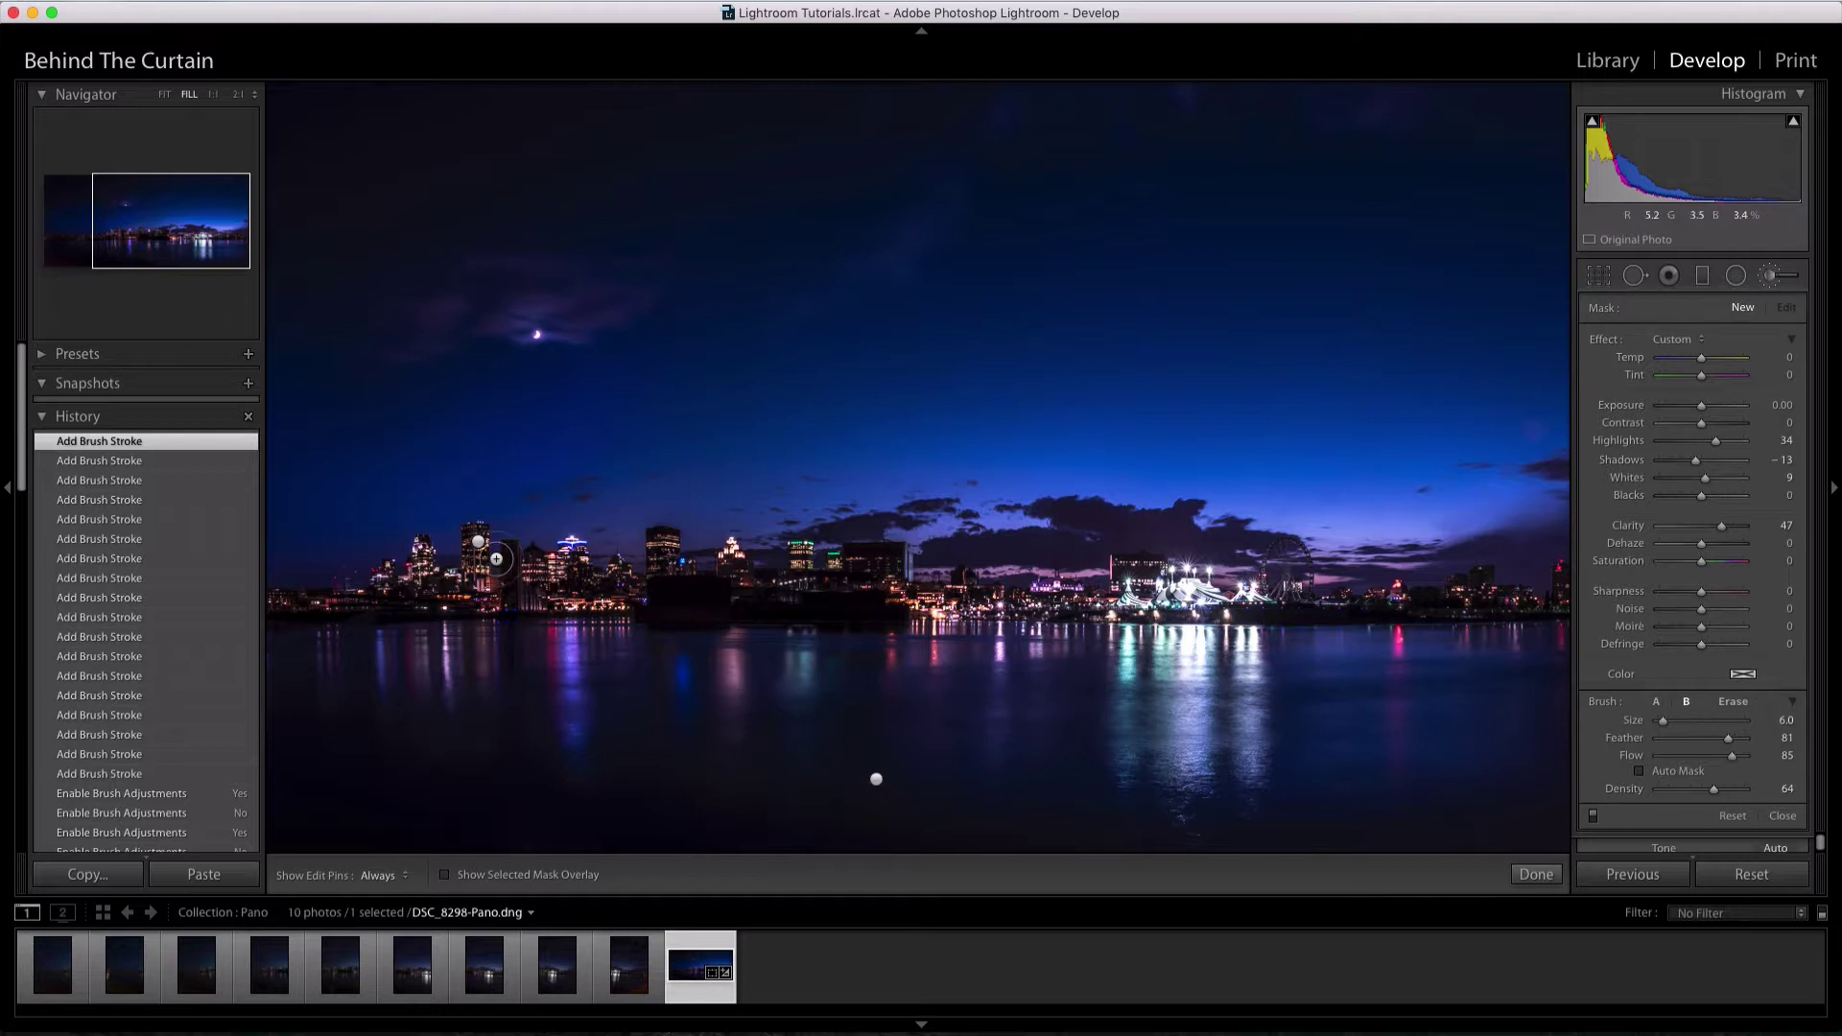
left_click(479, 545)
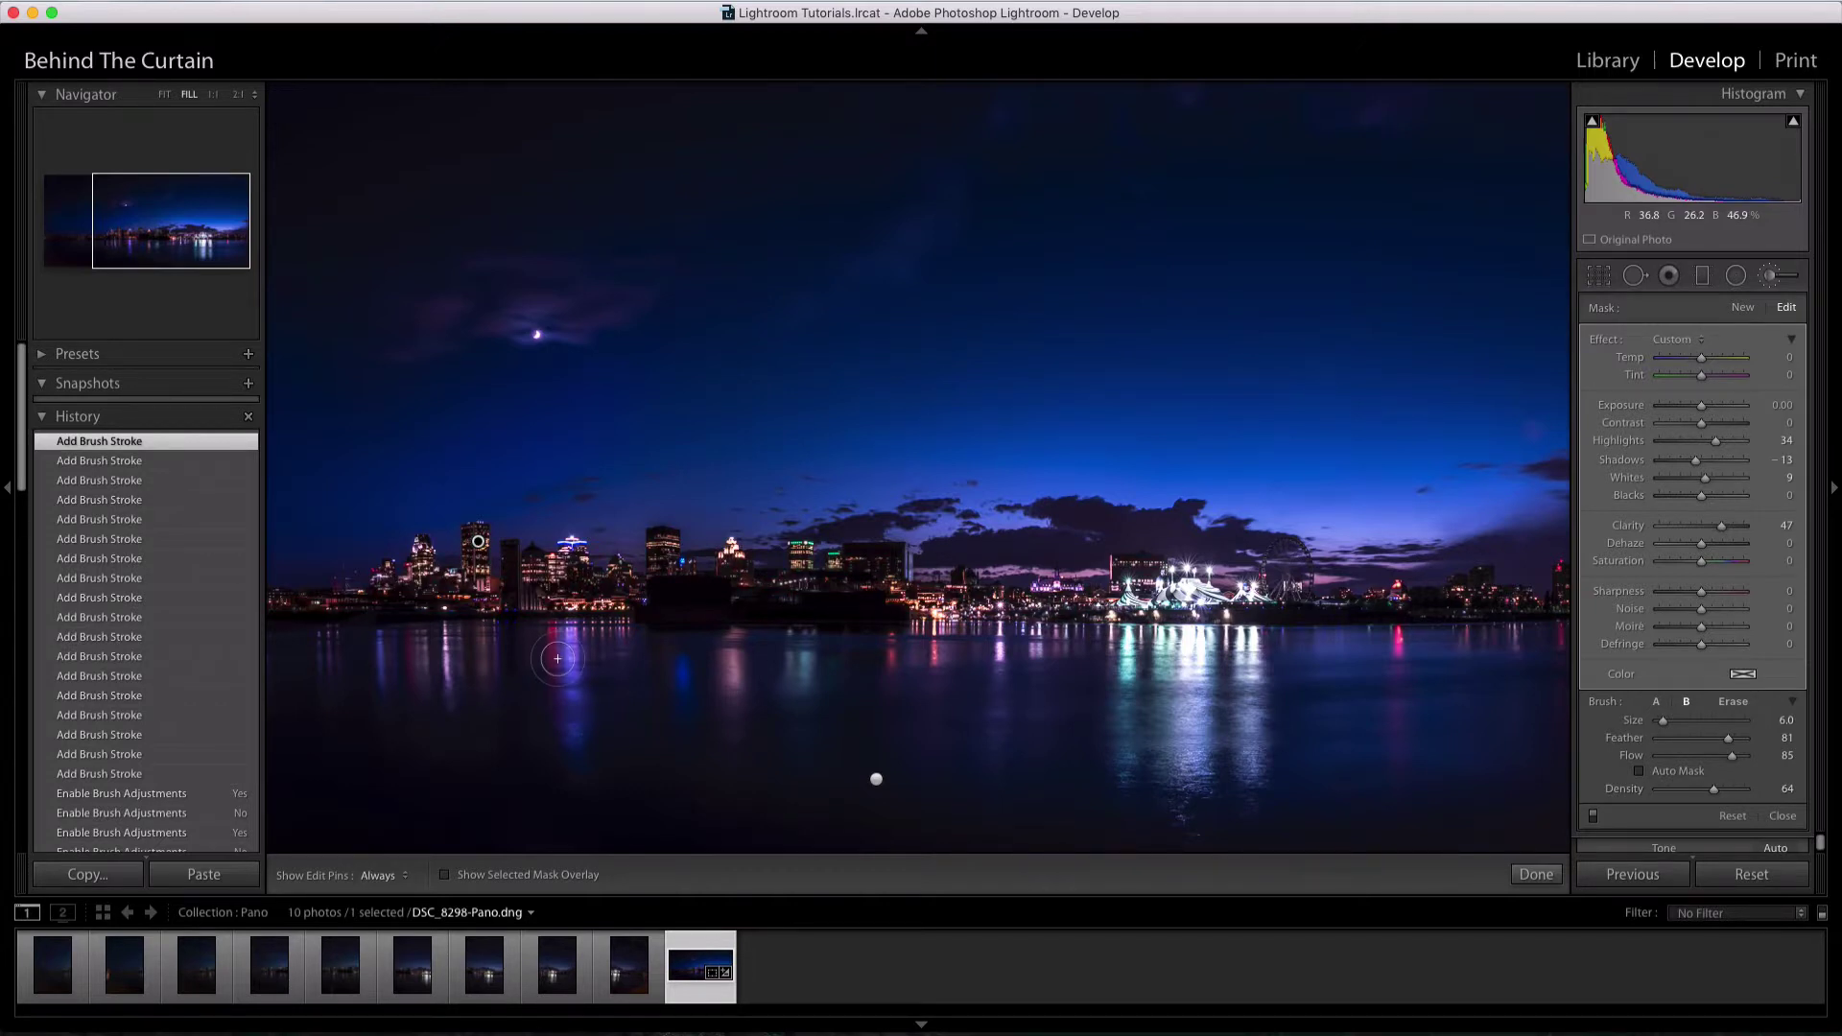
key("o")
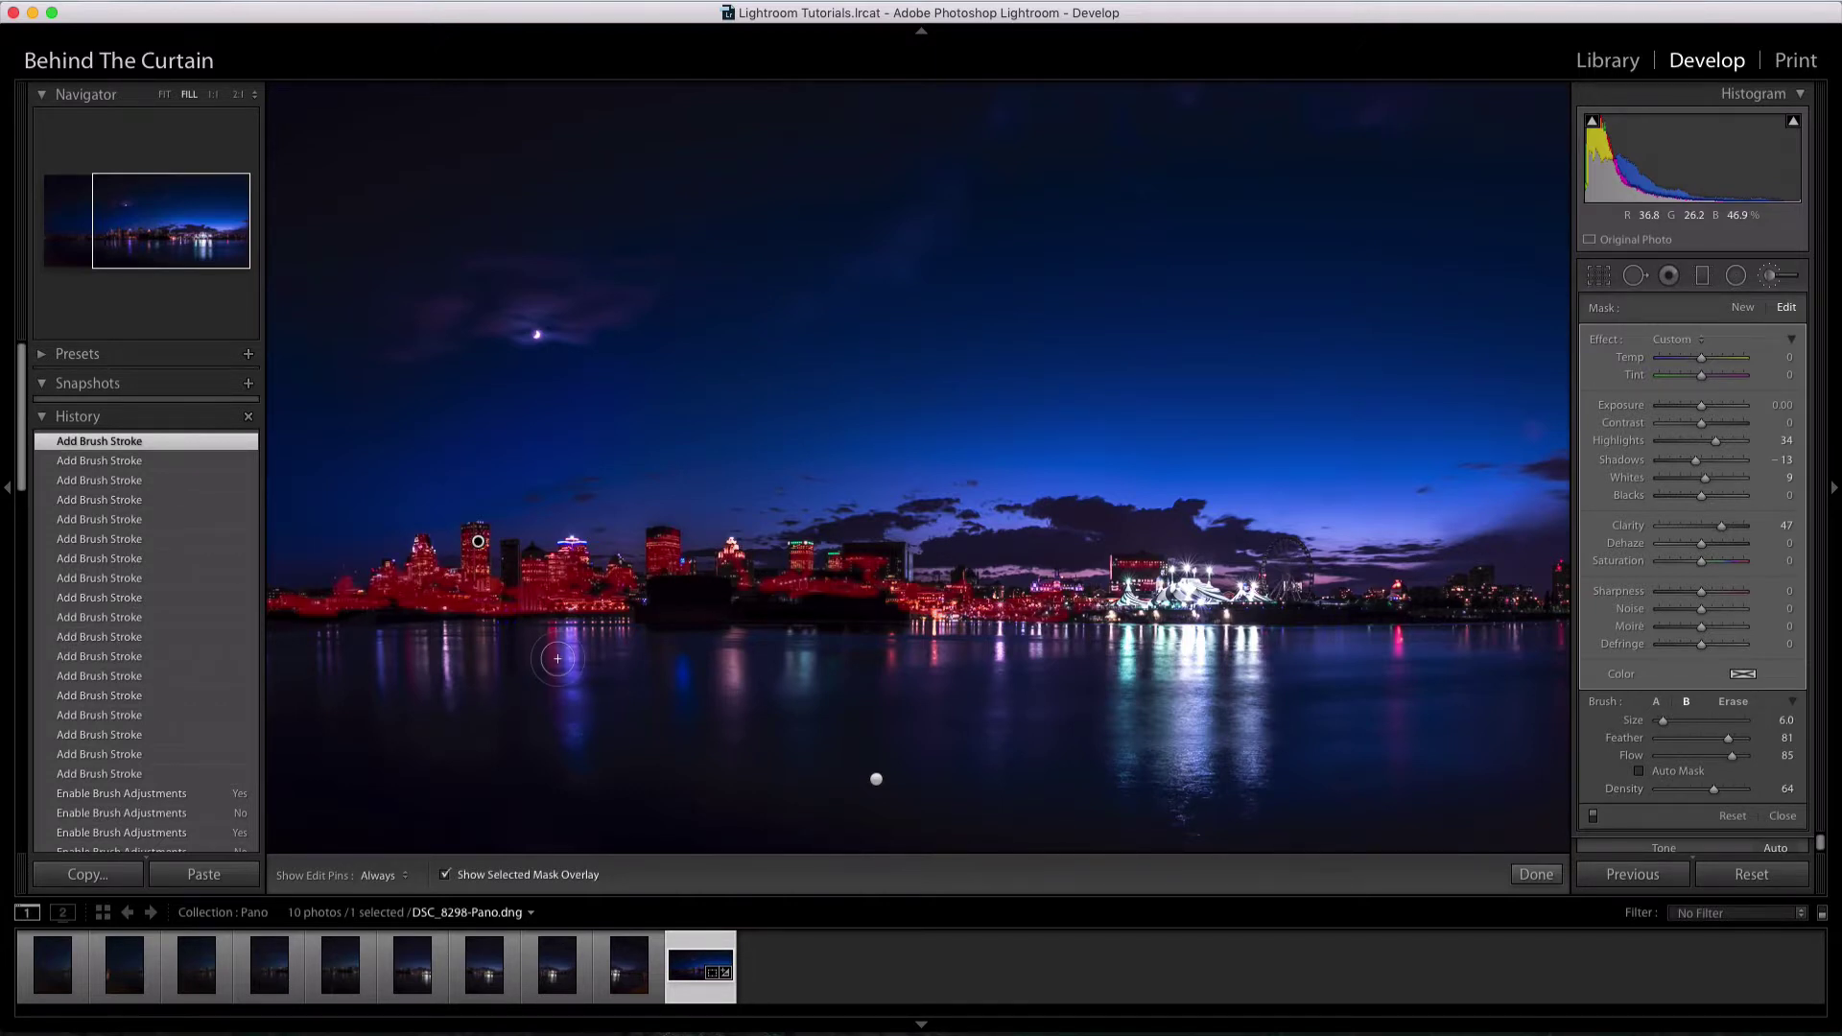
key("o")
key("o")
key("o")
key("o")
key("o")
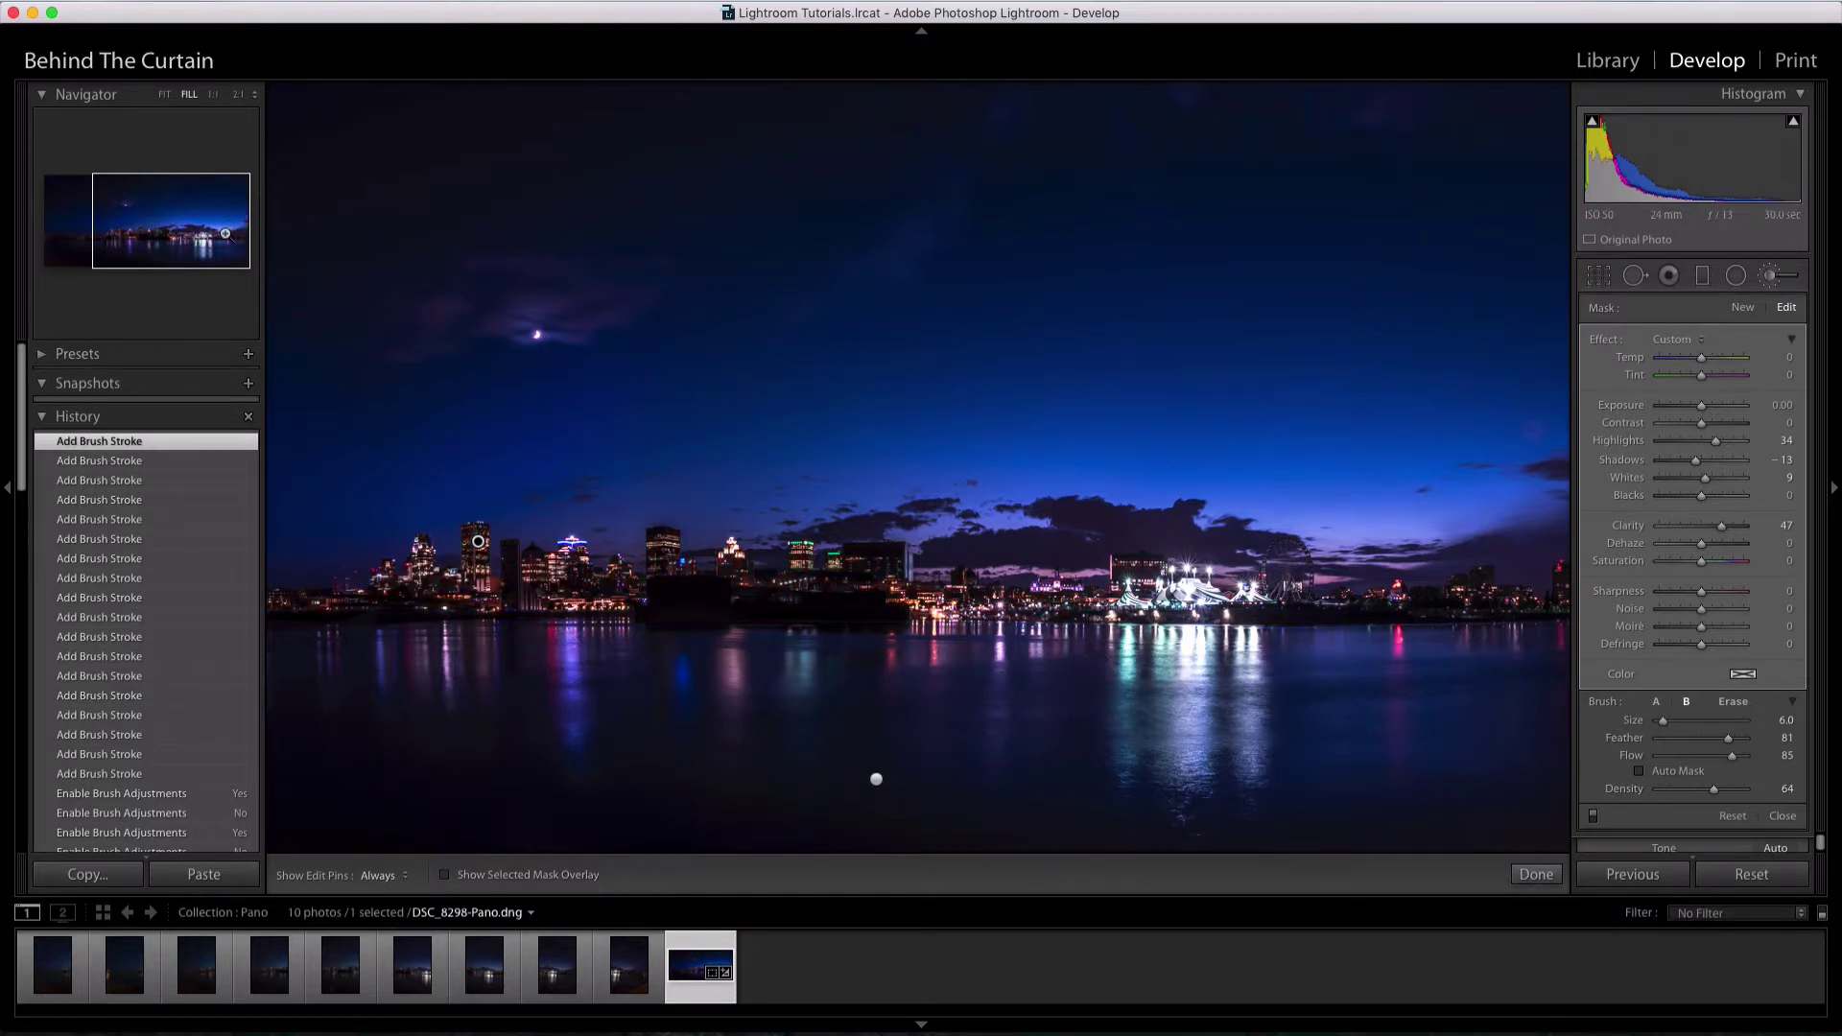
Paint the selected skyline adjustment over the red-lit dome, apartment buildings and shoreline lights at the panorama's far east end
mouse_move(228, 231)
left_mouse_down()
mouse_move(206, 230)
mouse_move(235, 235)
left_mouse_up()
key("h")
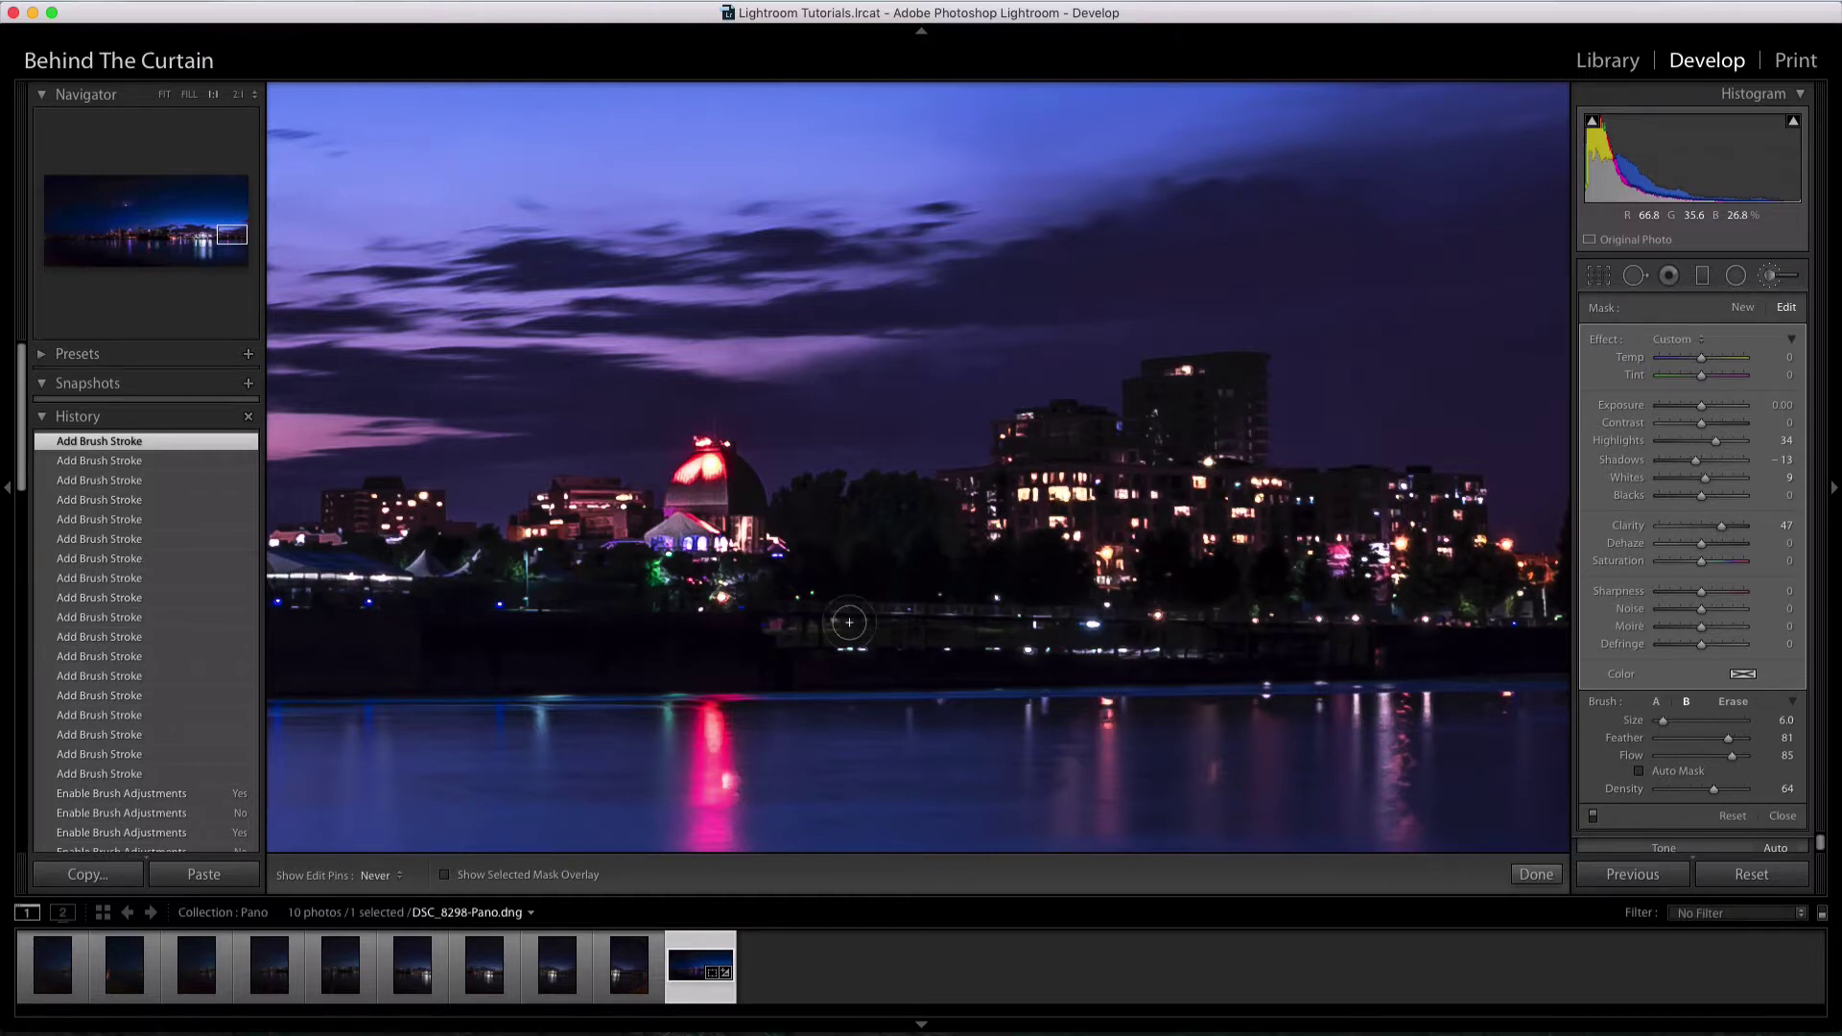
left_click_drag(1163, 645, 1218, 649)
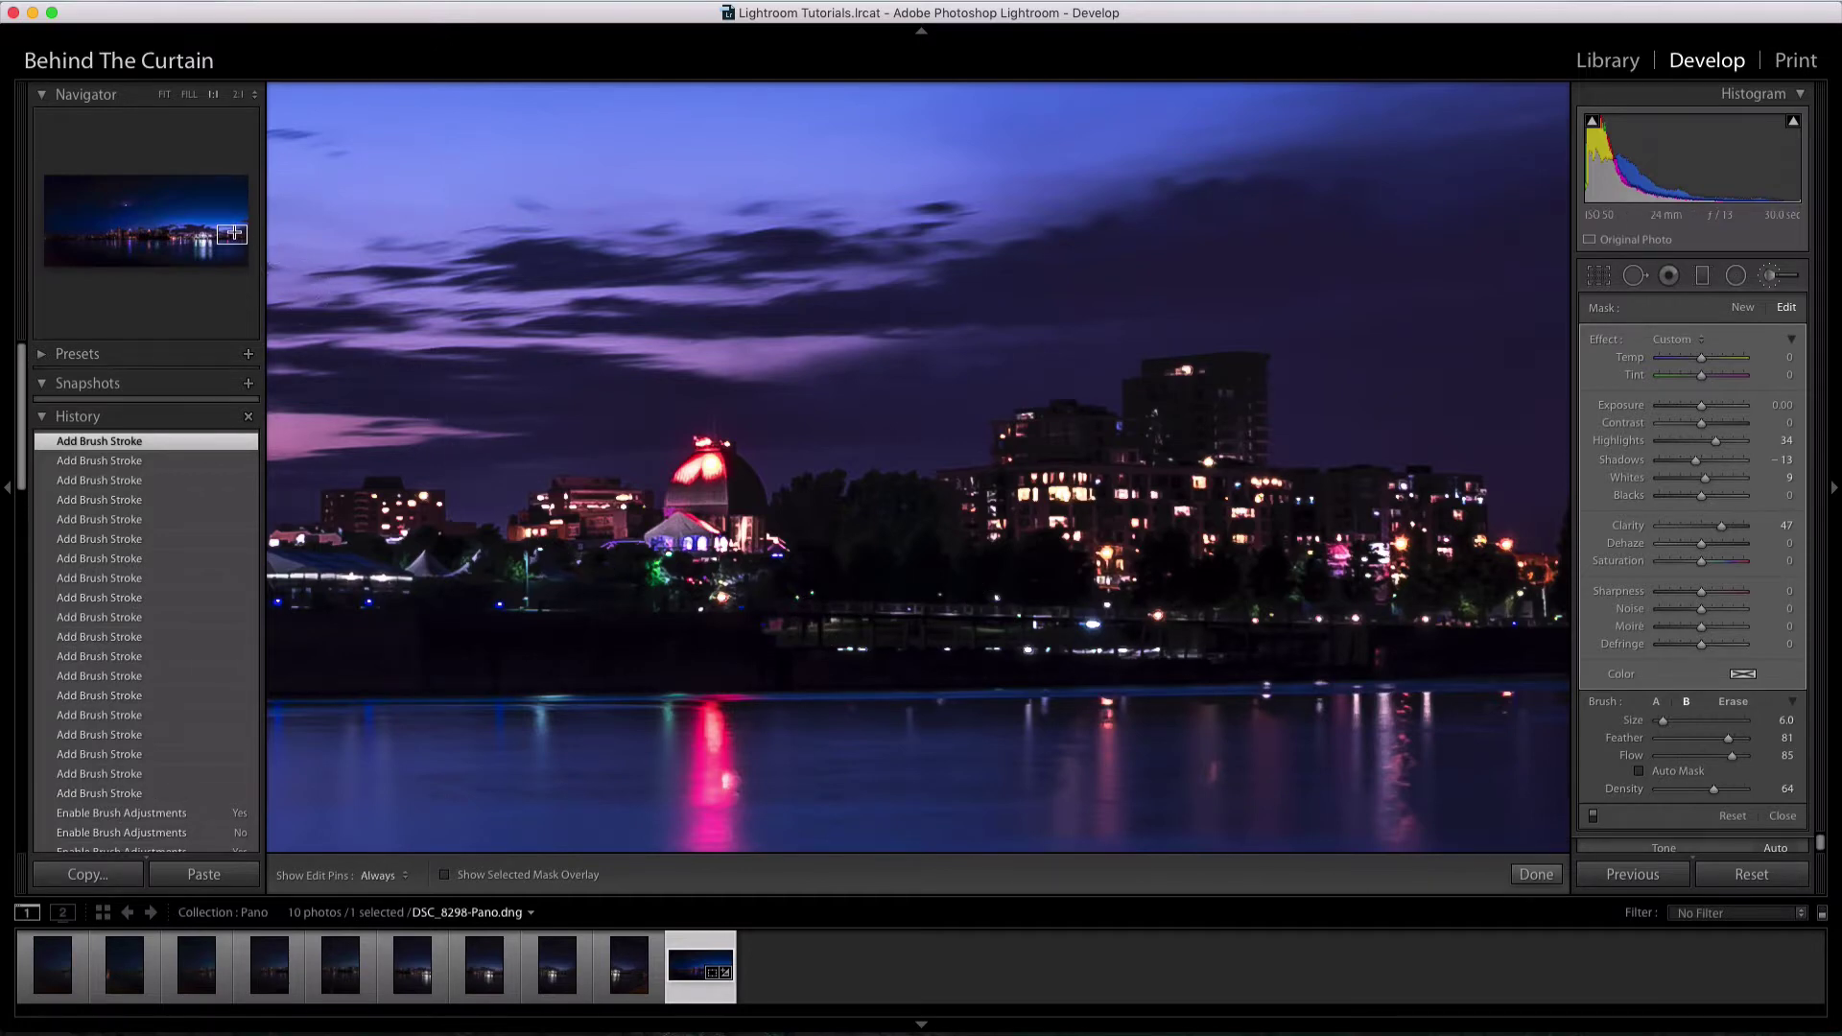
left_click_drag(234, 233, 236, 235)
key("h")
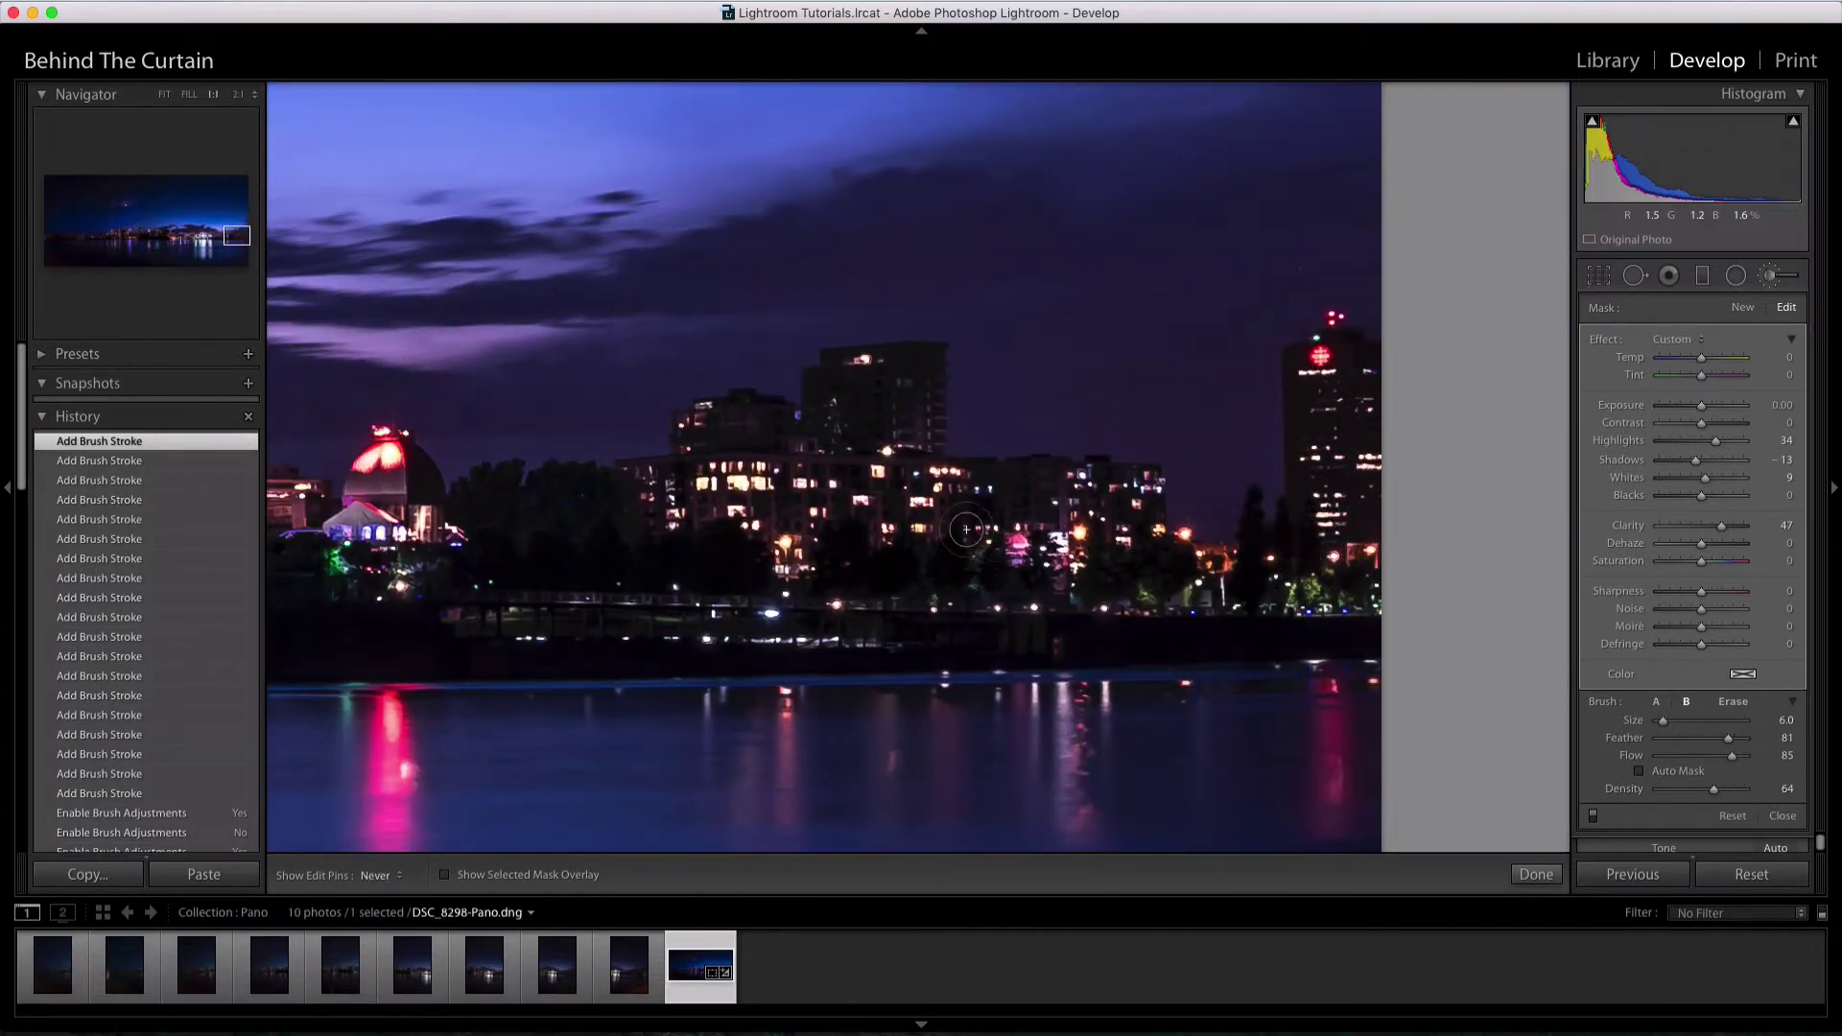
mouse_move(920, 509)
left_mouse_down()
mouse_move(870, 398)
mouse_move(864, 482)
left_mouse_up()
Undo the last brush stroke around the striped tents and close the Adjustment Brush
left_click_drag(237, 236, 200, 237)
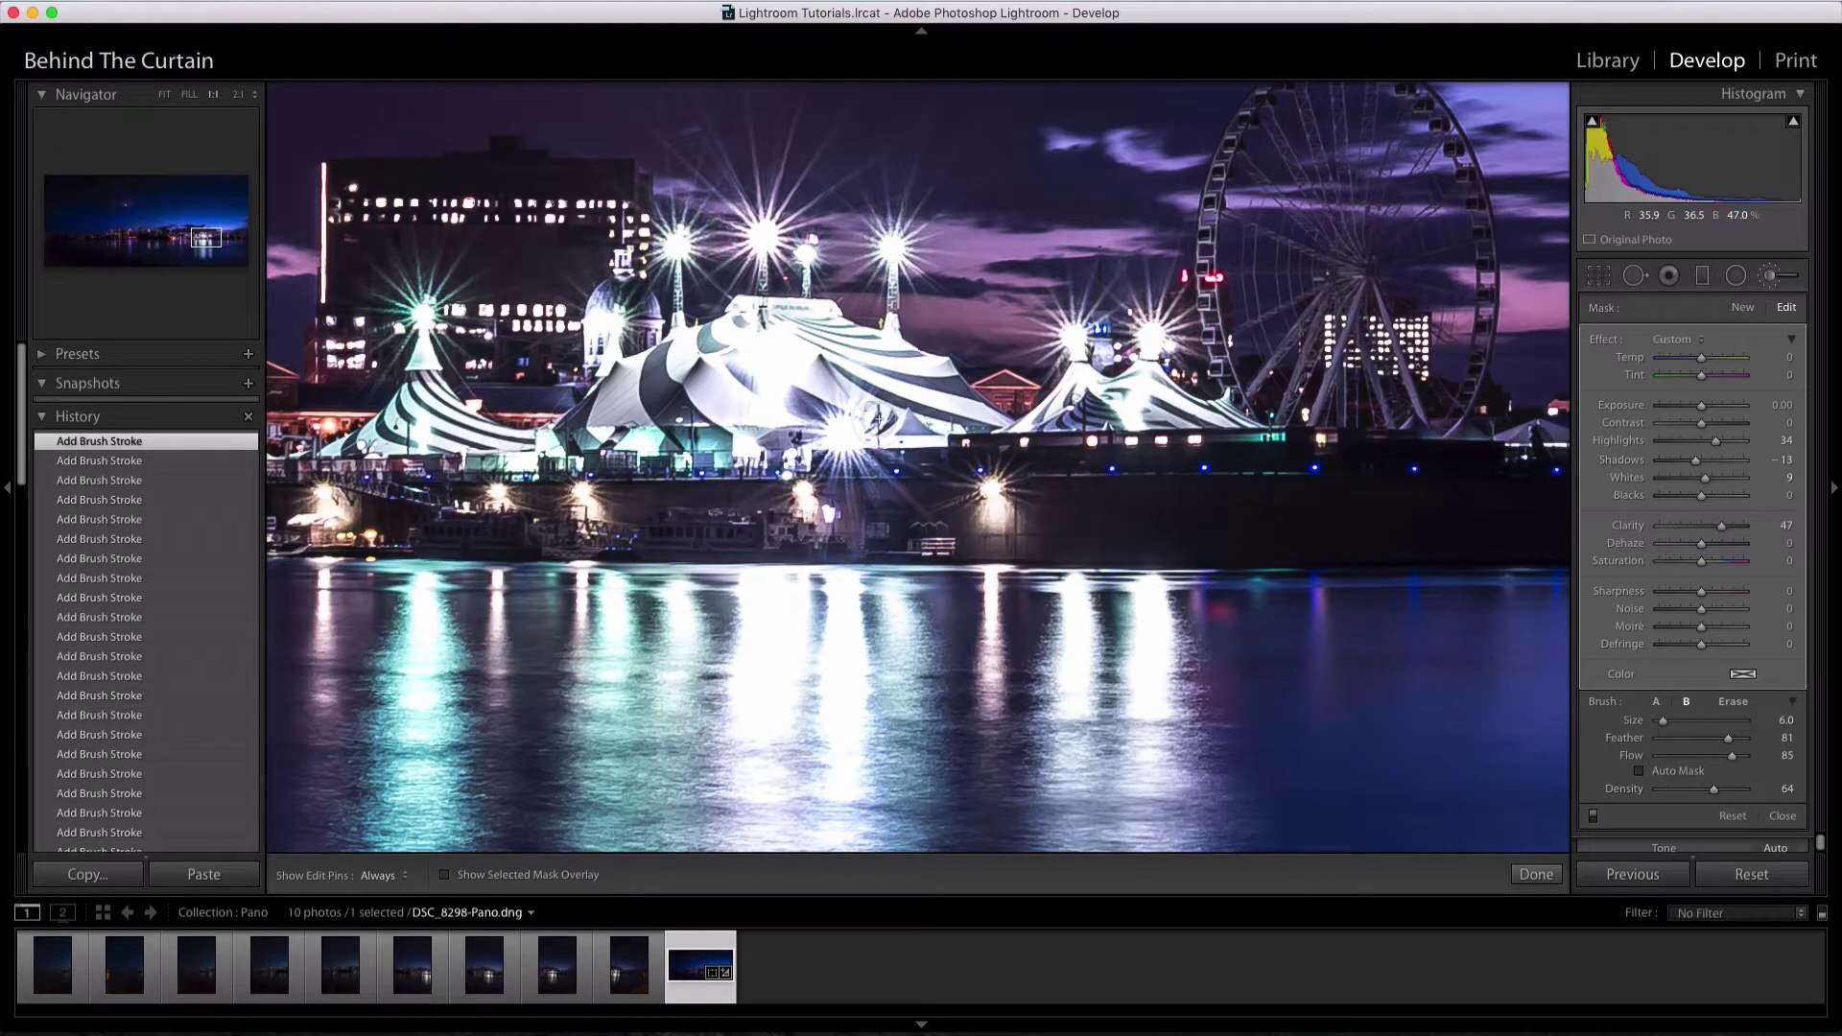
key("super+z")
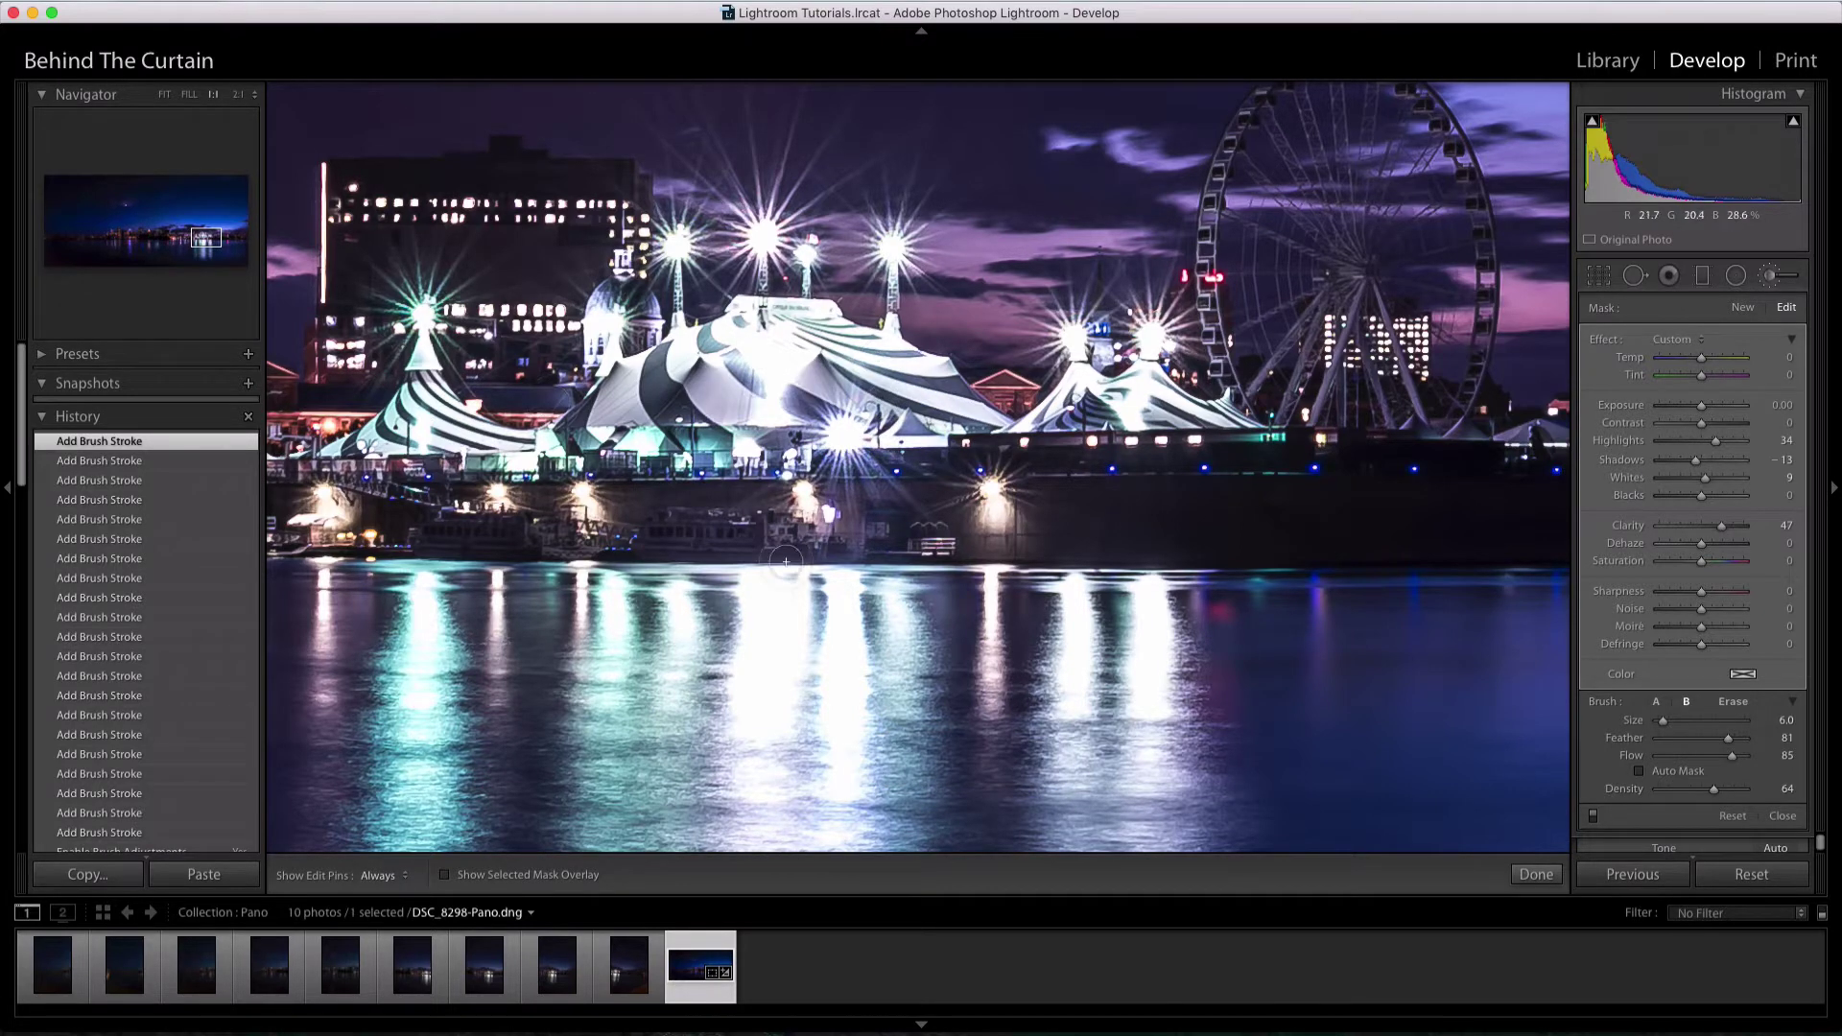
left_click(197, 243)
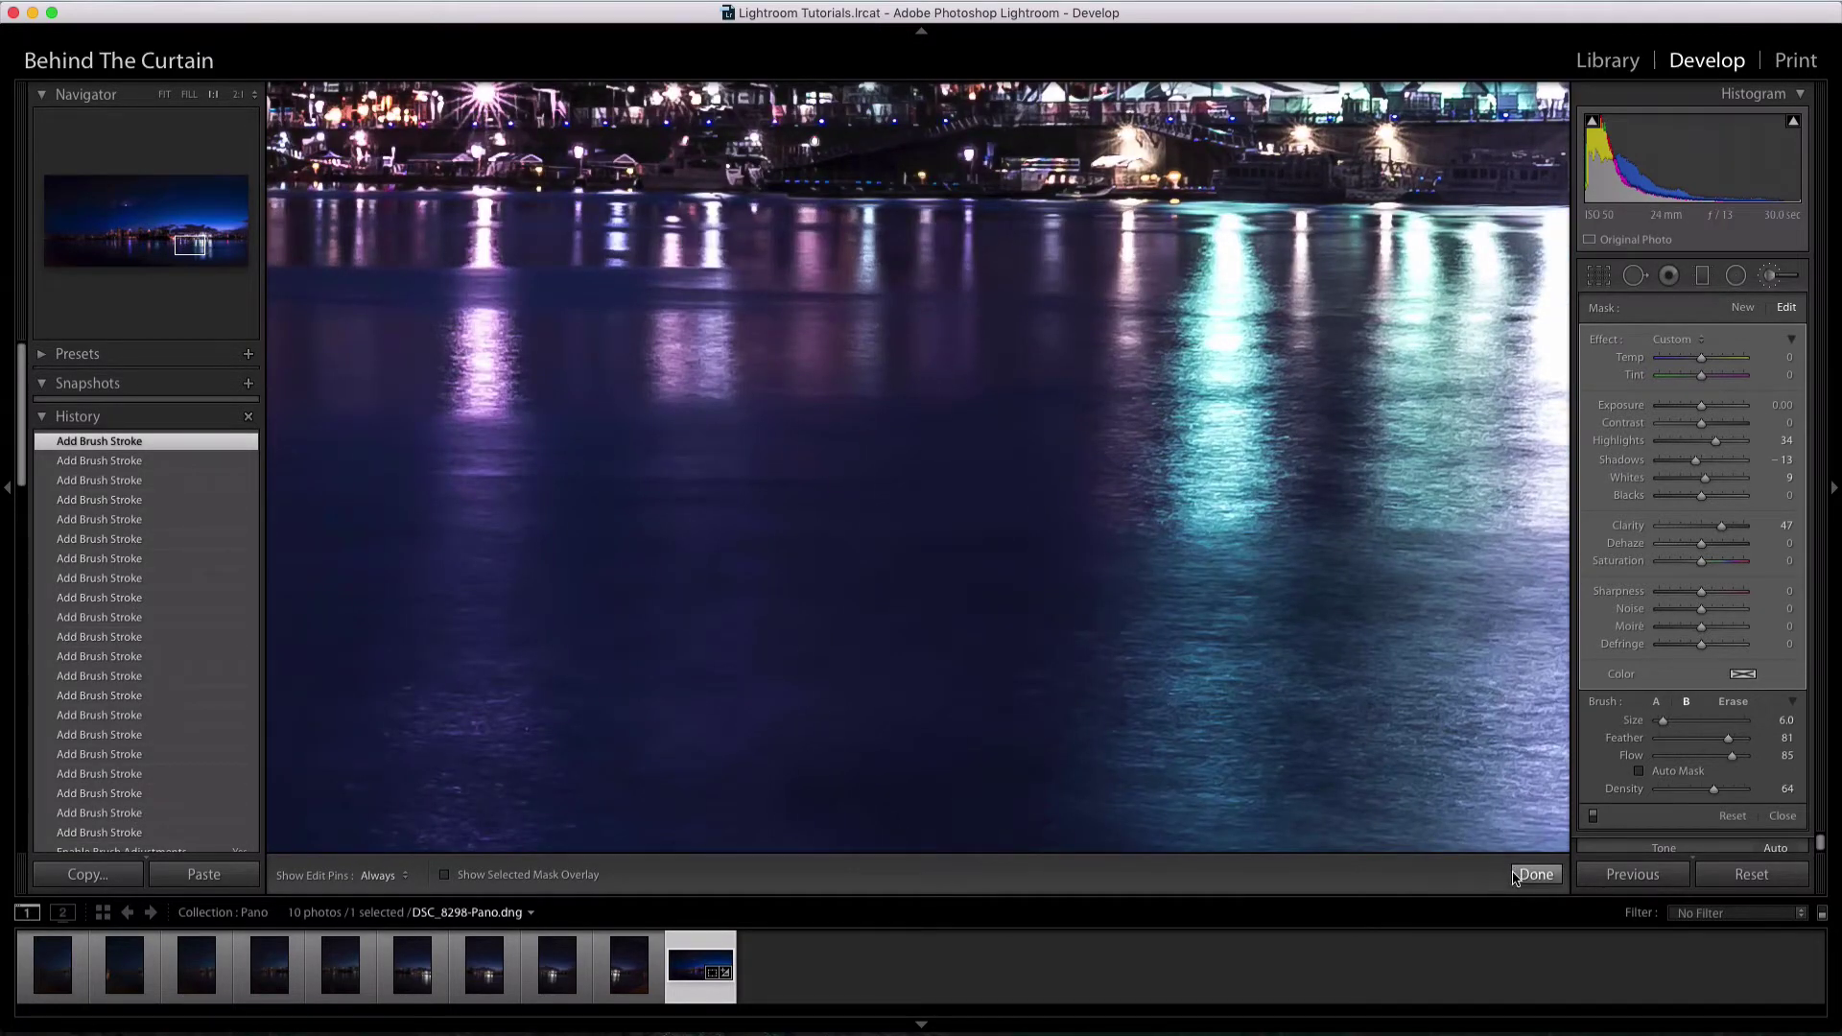
left_click(1535, 874)
left_click(1270, 710)
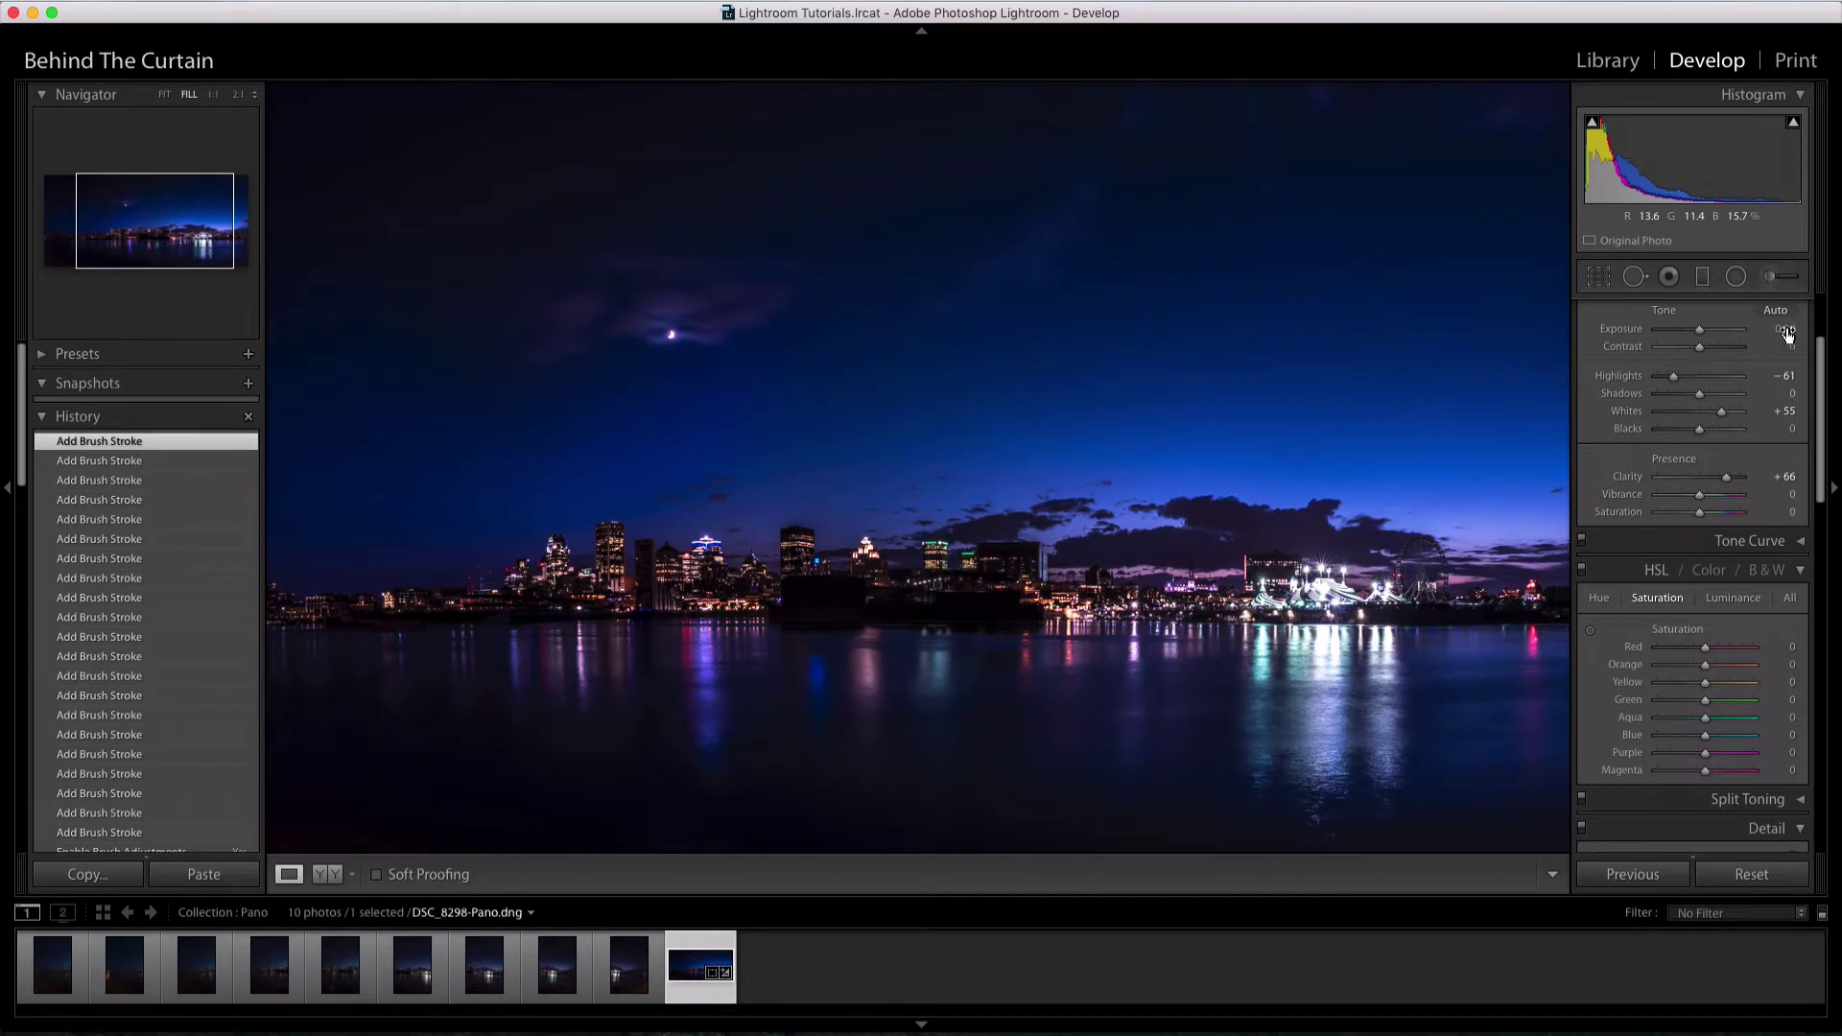
Start a new brush adjustment with only Saturation at 31 and a brush size of 14, and paint it over the river
left_click(1773, 276)
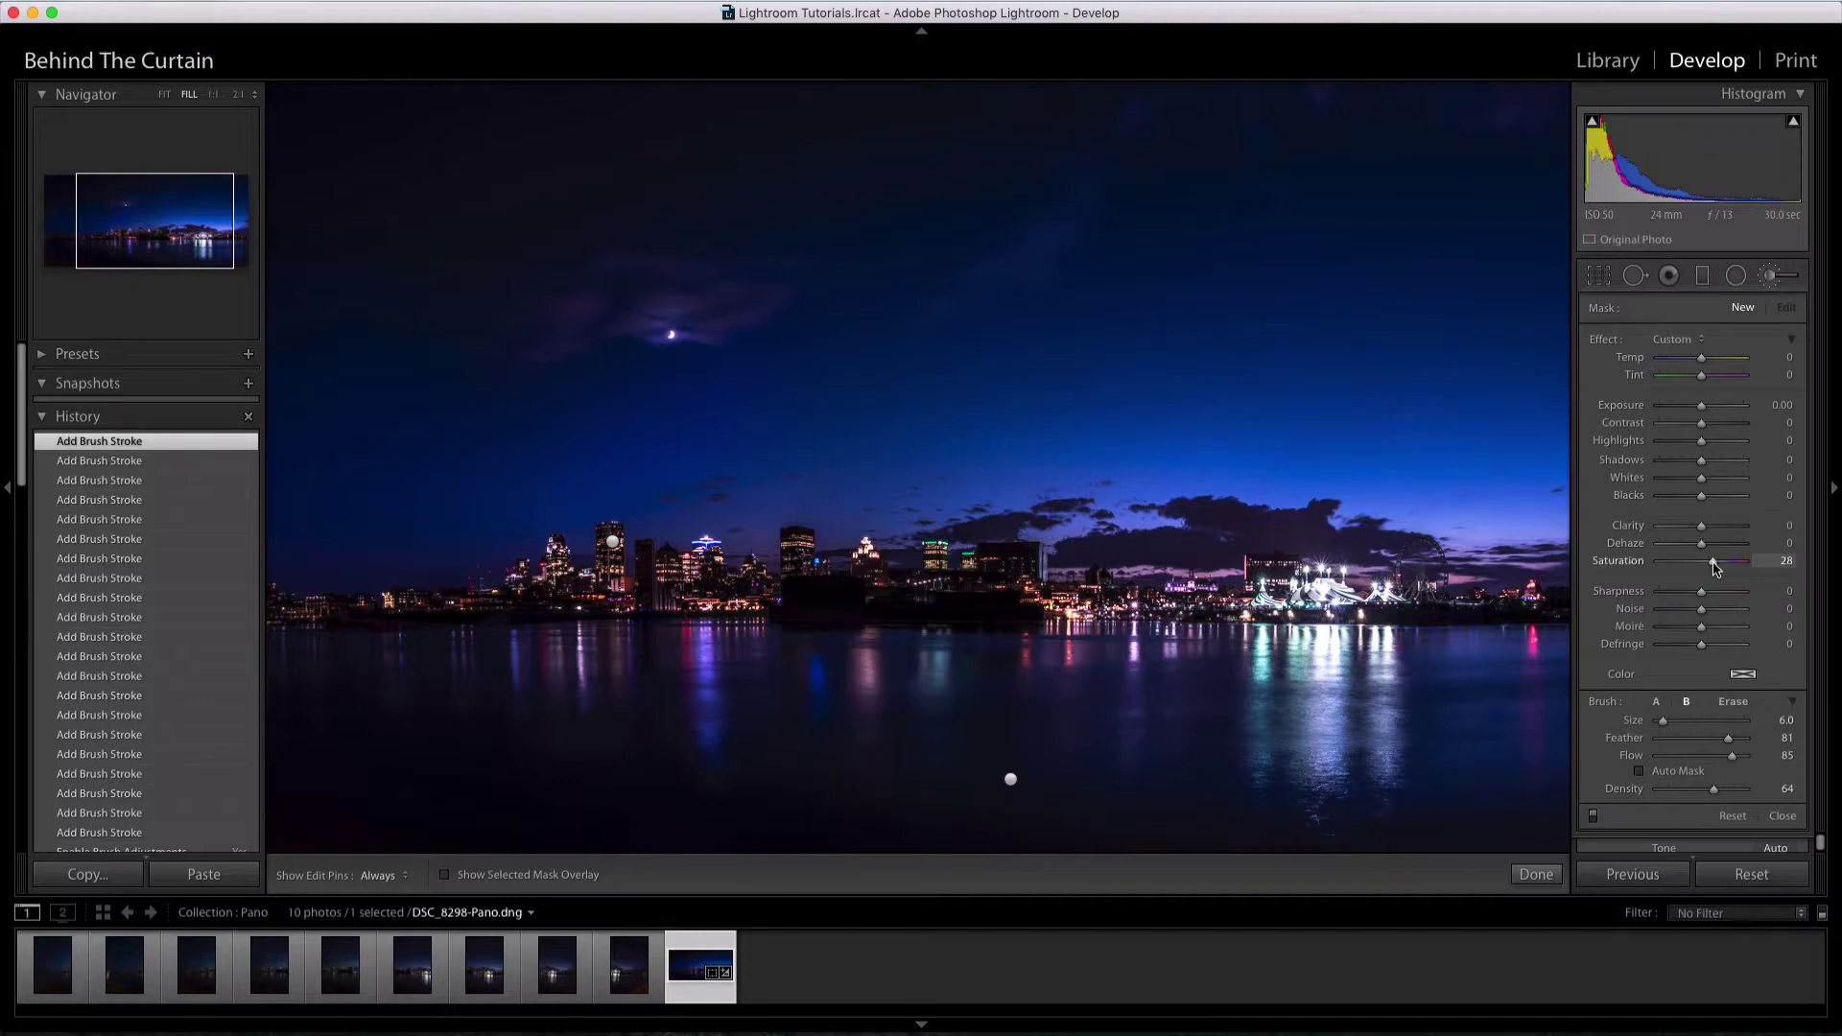
scroll(1389, 758, "up", 8)
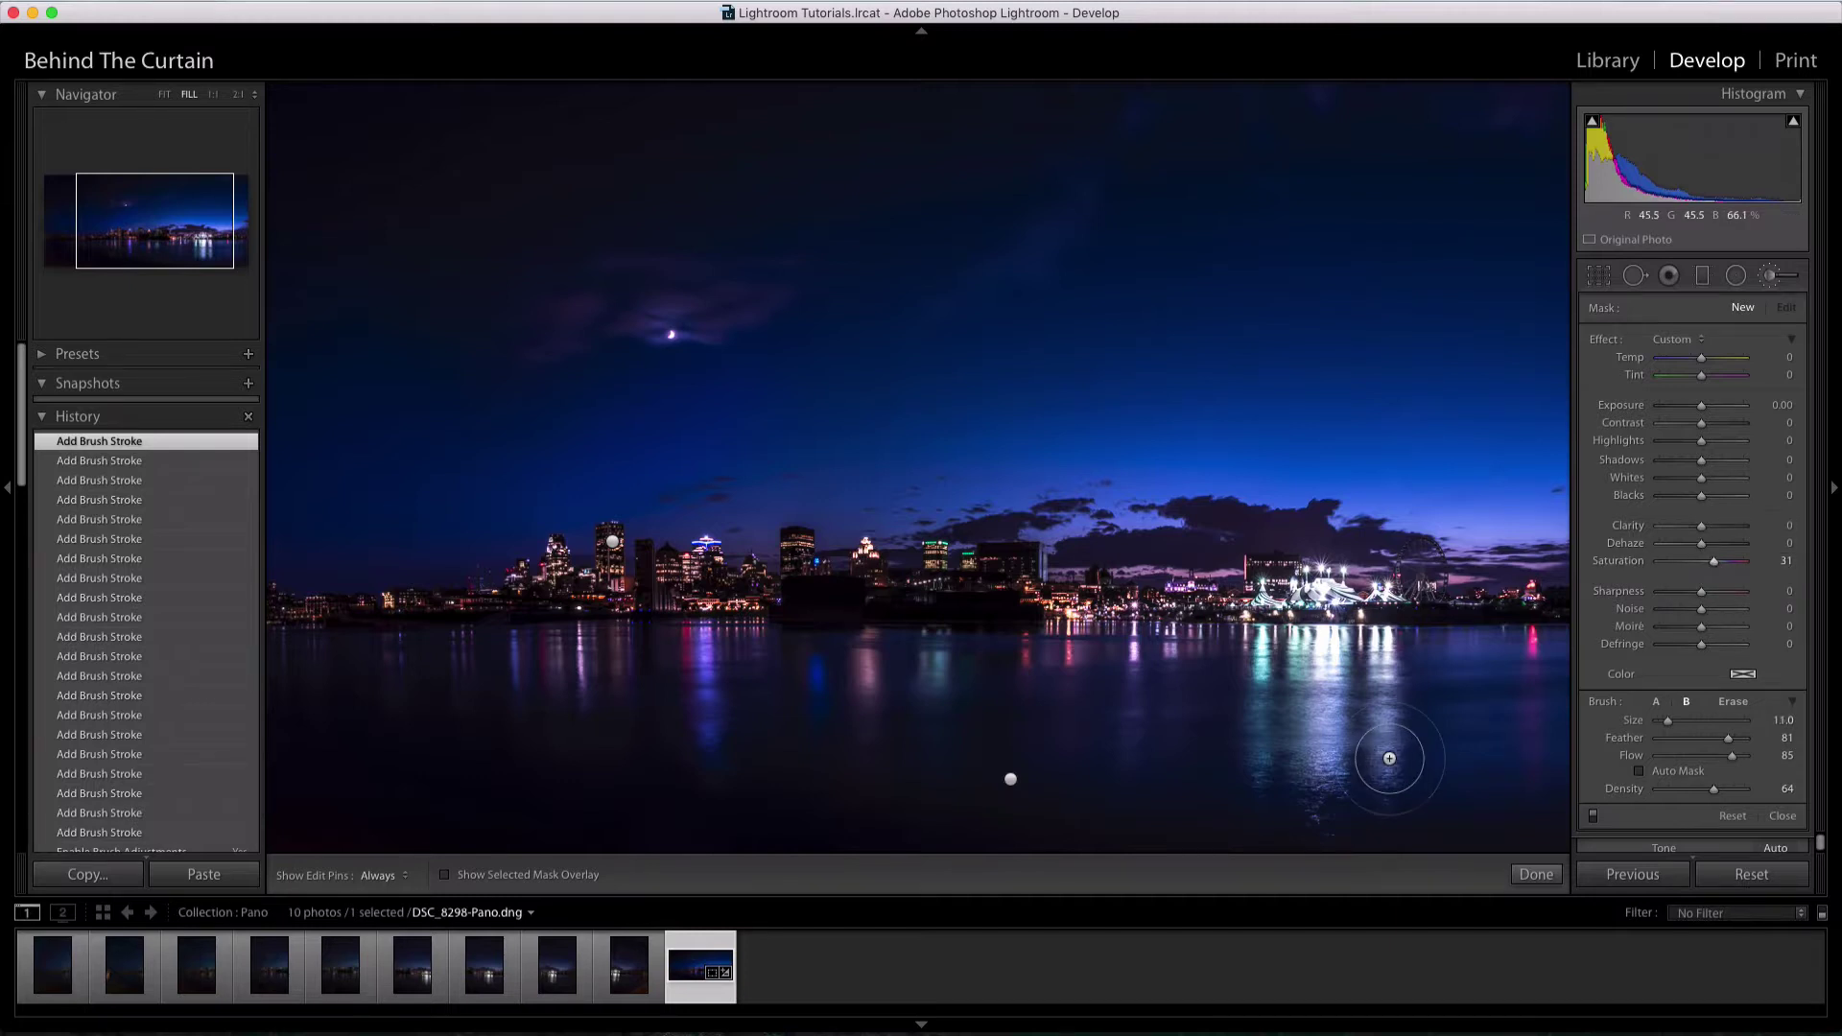
key("h")
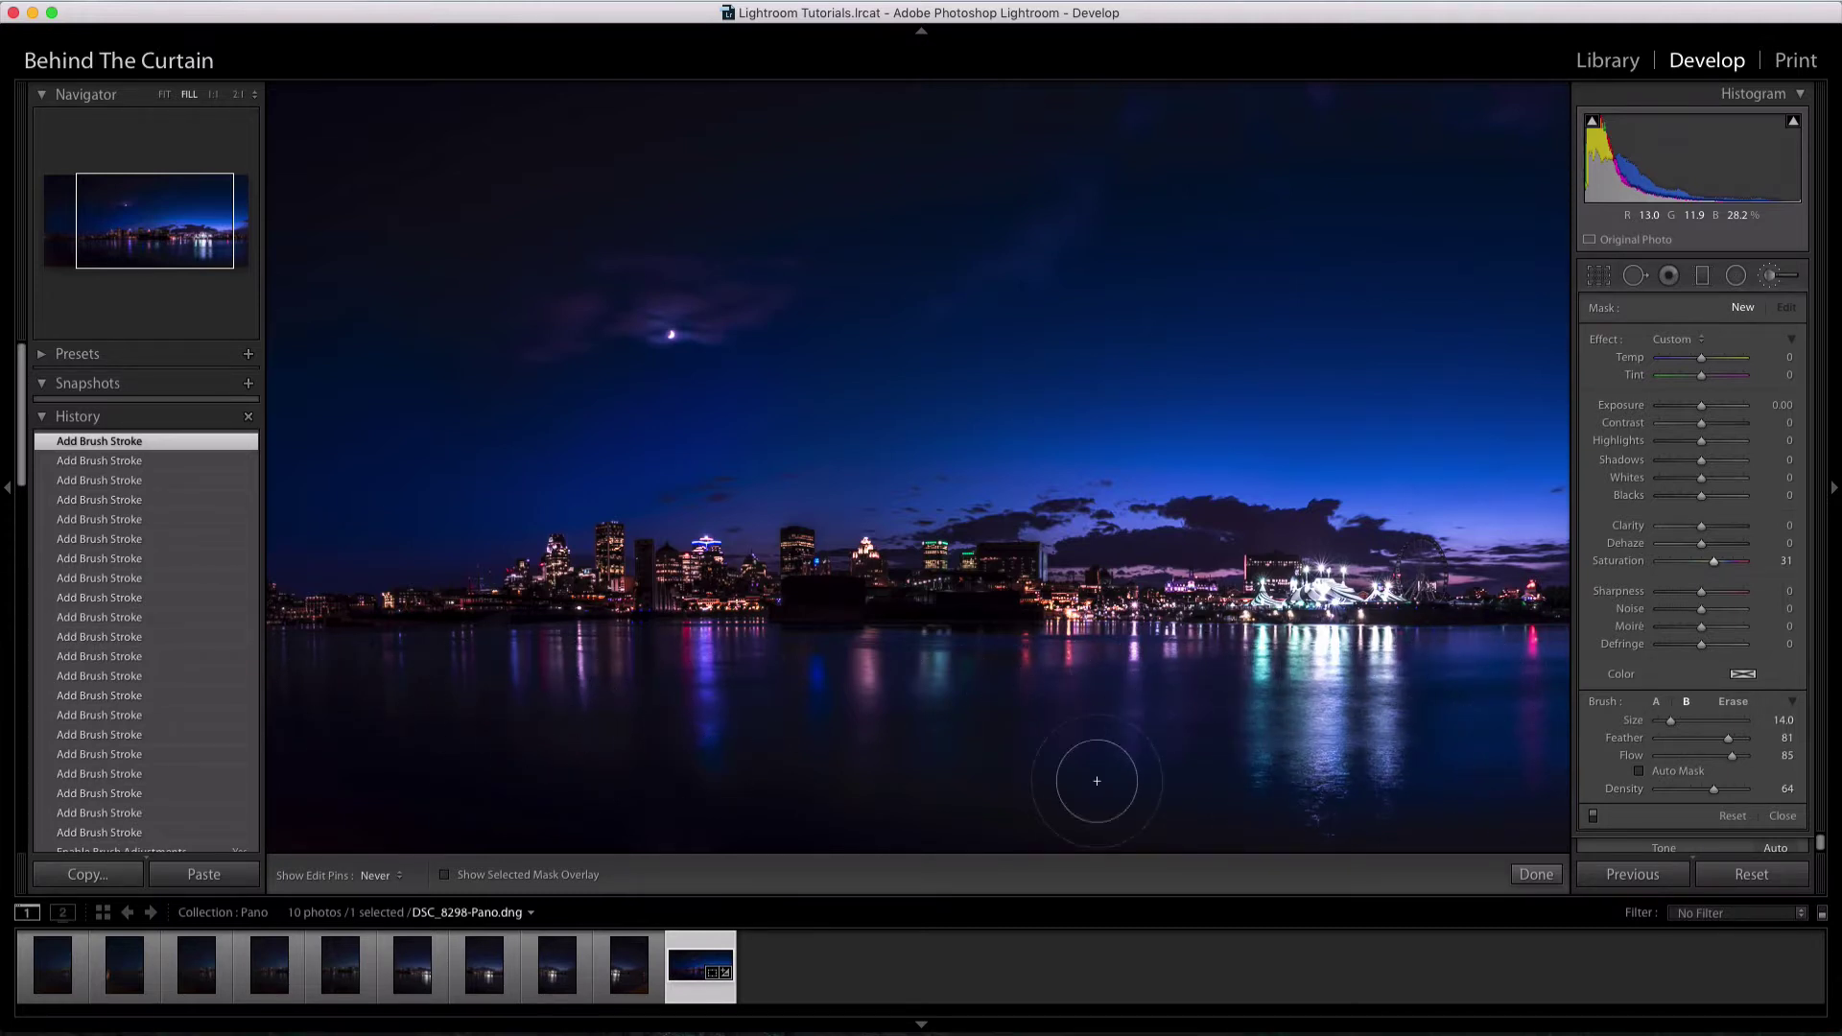
key("h")
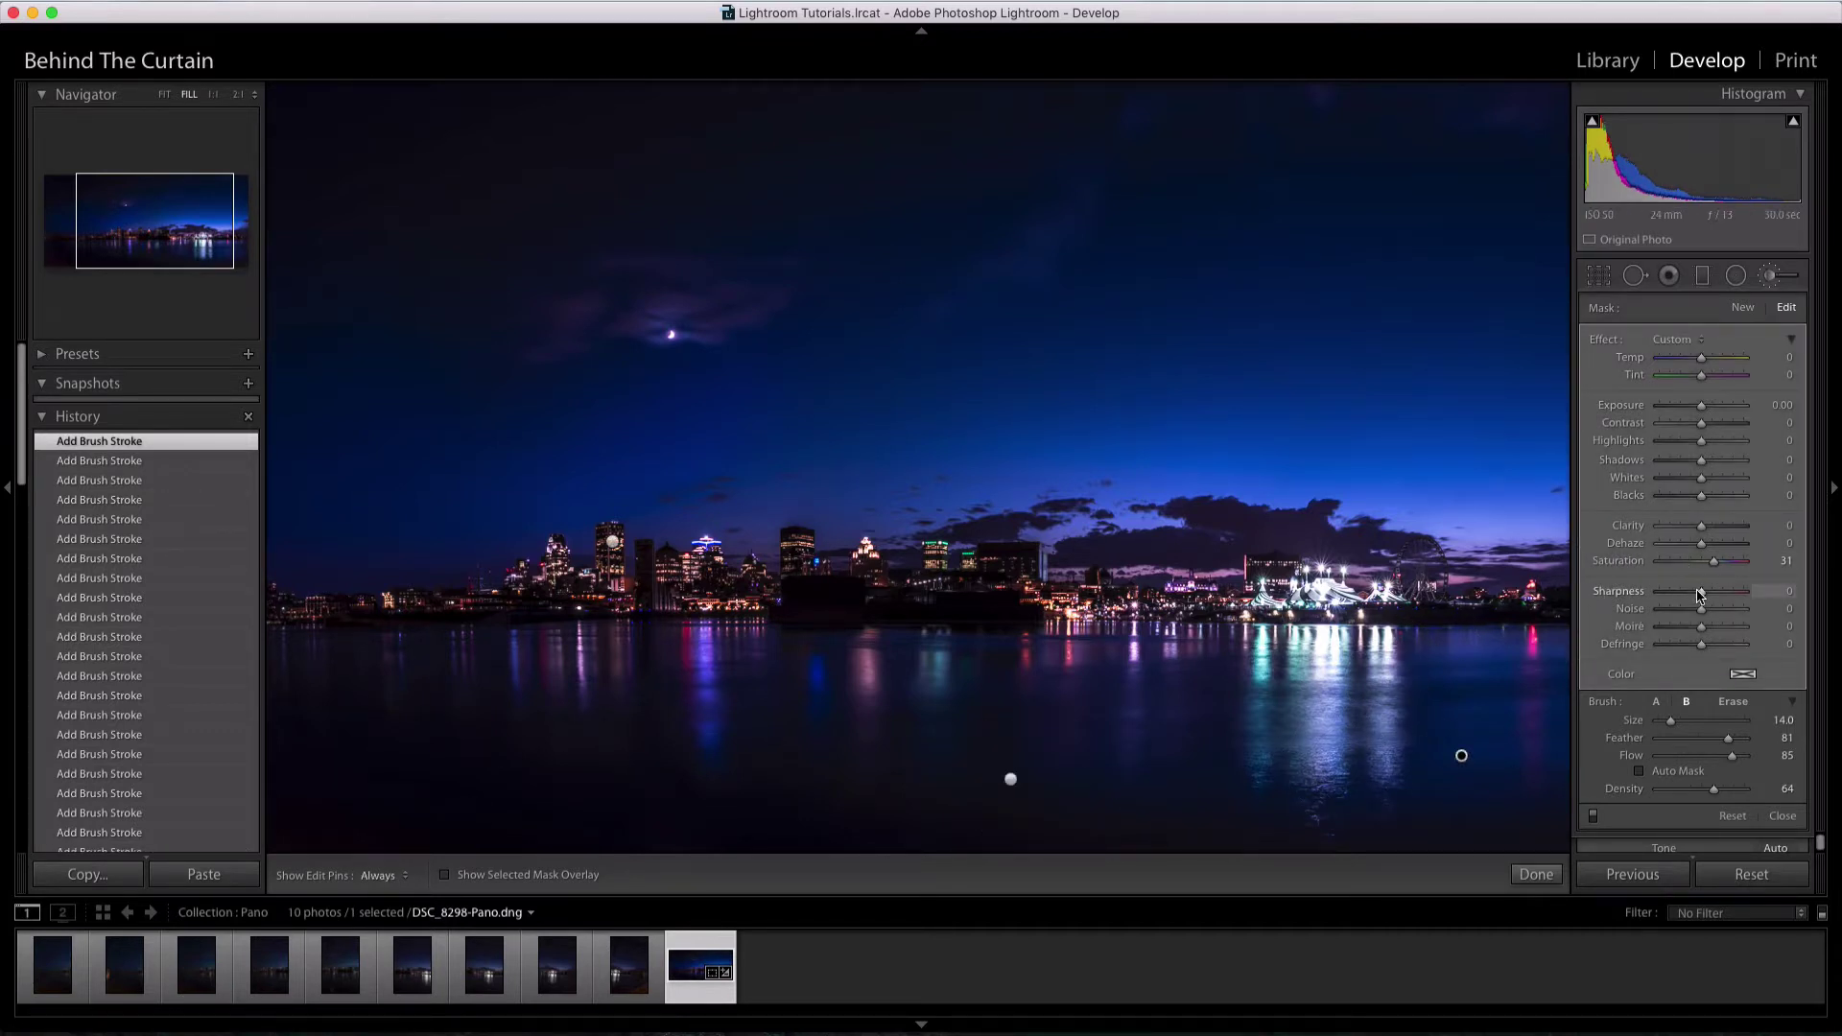
Set the river brush's Sharpness to -100, paint more of the water west of the tent reflections, and close the brush
left_click_drag(1628, 595, 1627, 594)
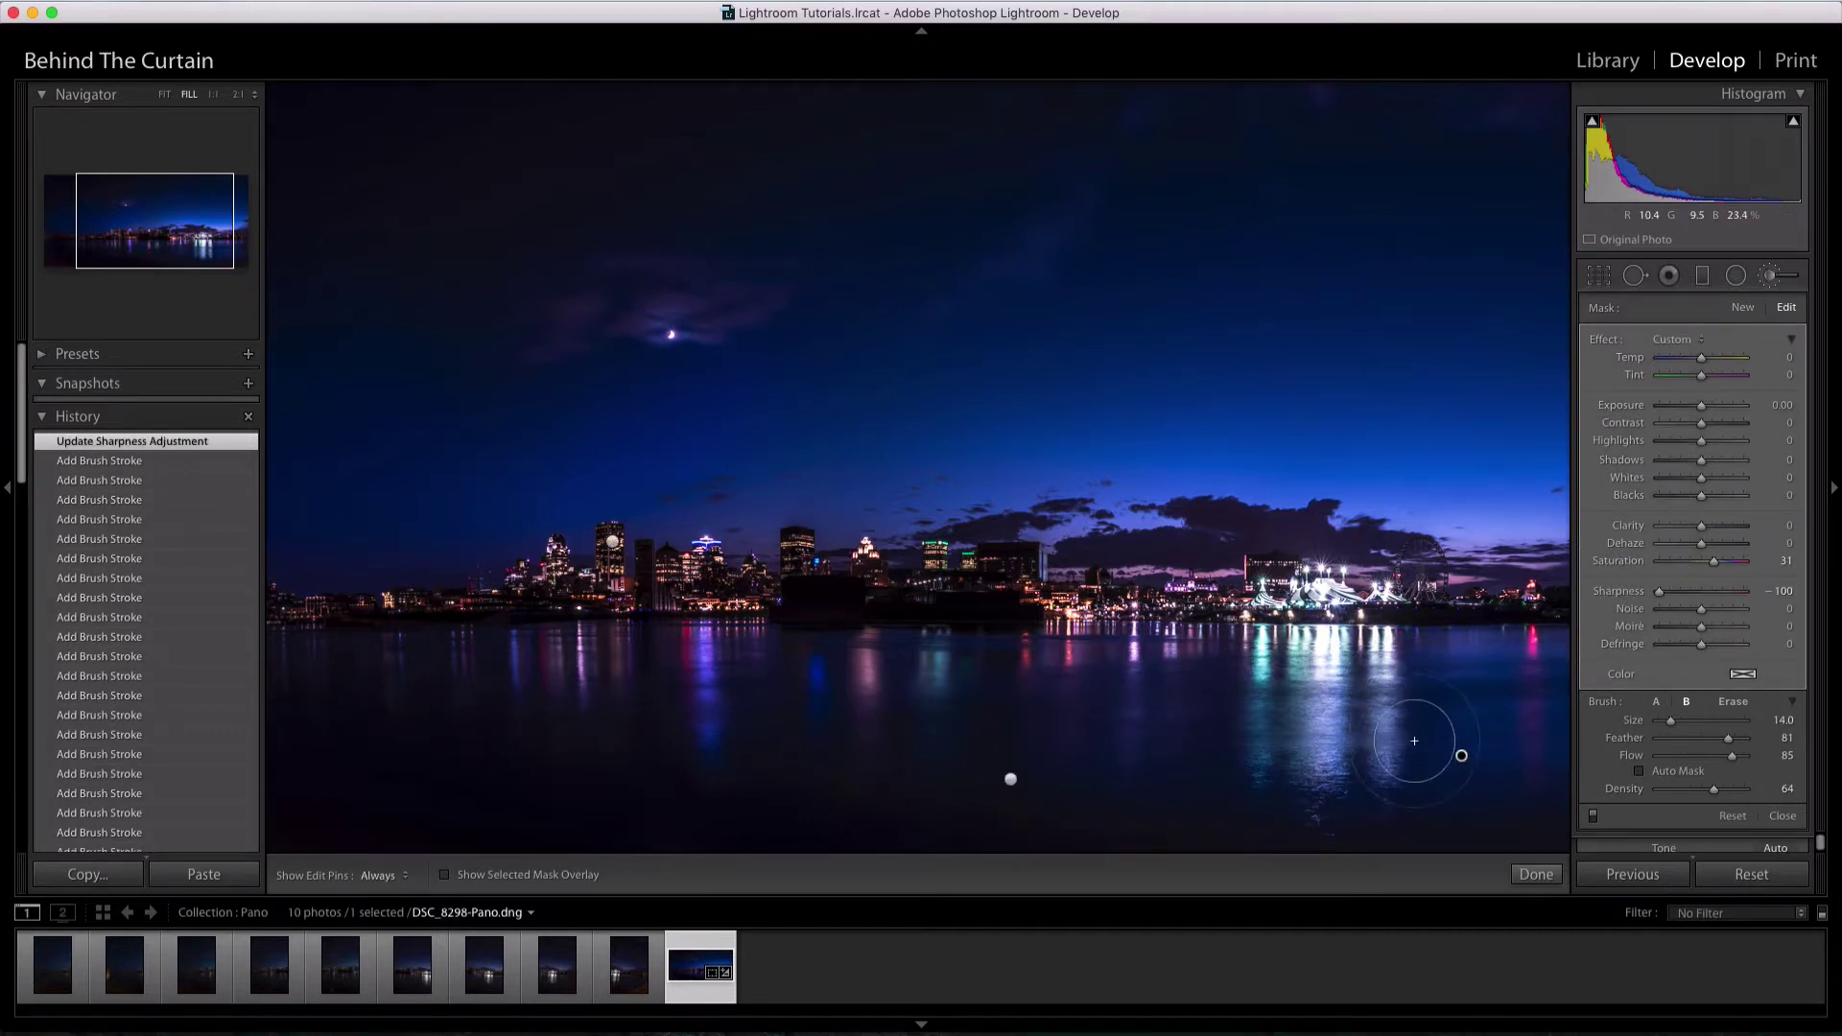
key("h")
mouse_move(1158, 758)
left_mouse_down()
mouse_move(509, 714)
mouse_move(1105, 732)
left_mouse_up()
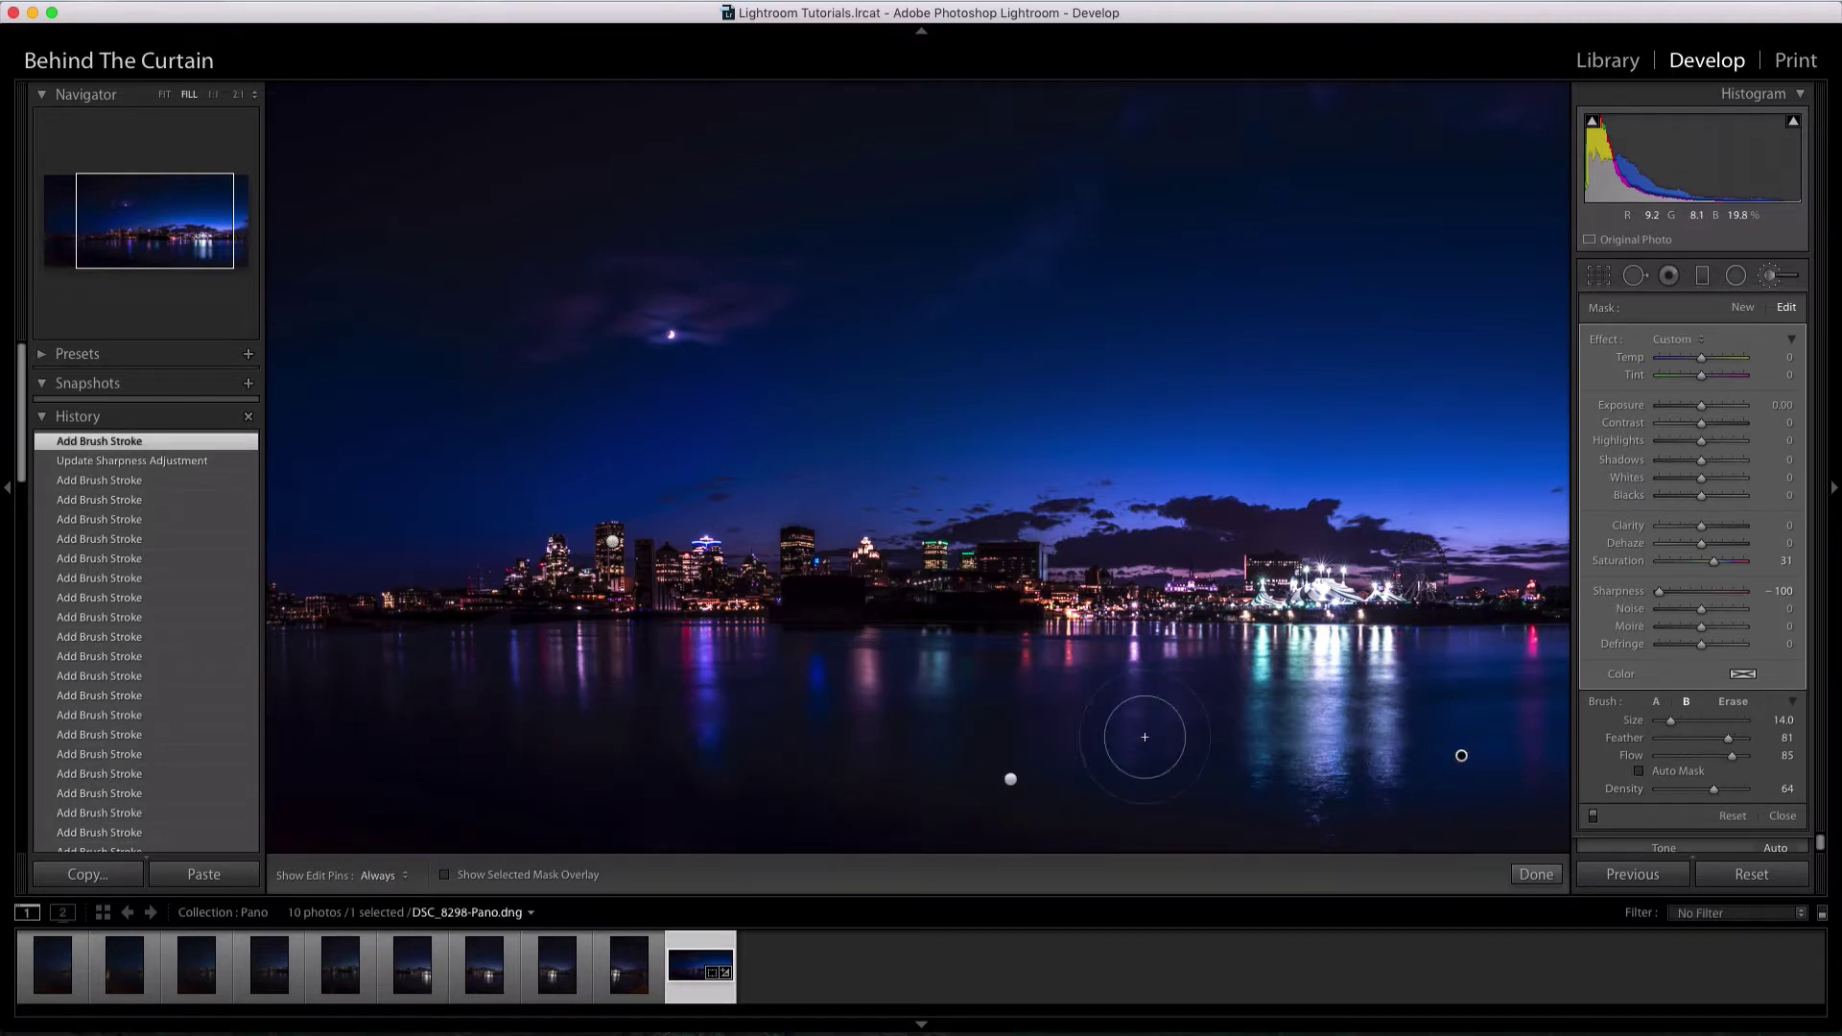
left_click(1535, 873)
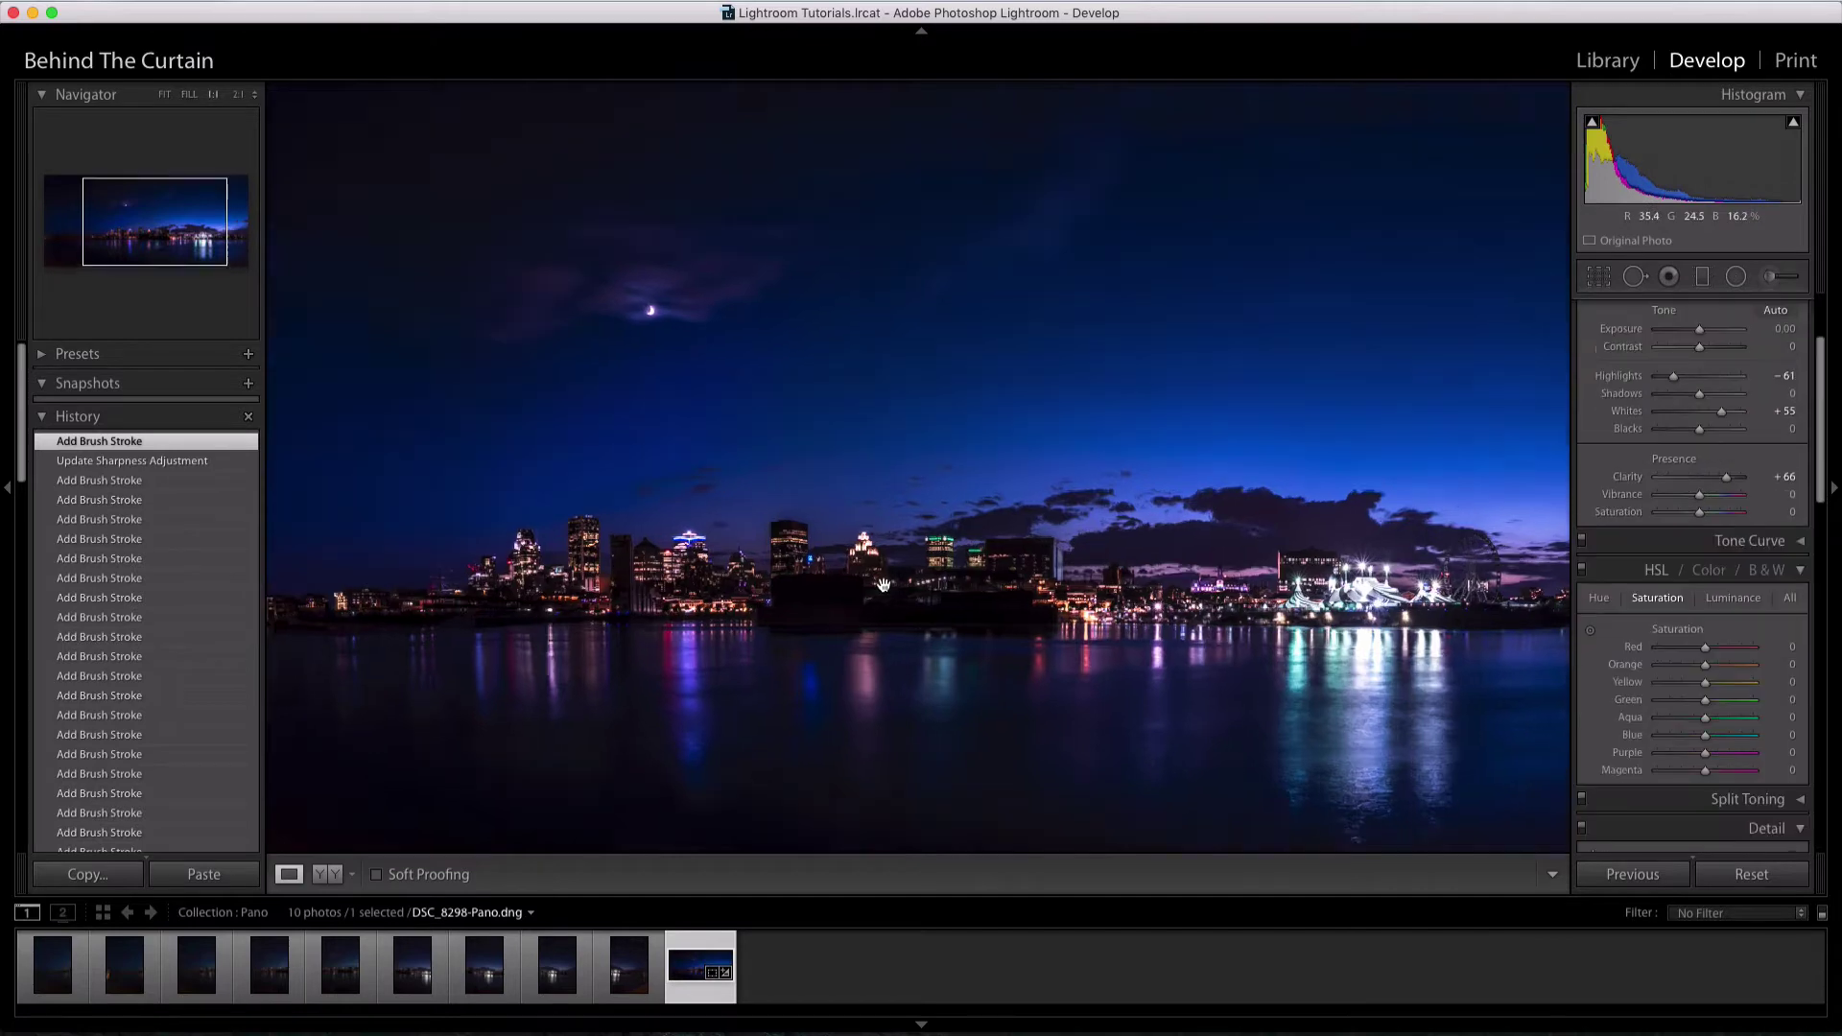
Inspect the downtown buildings at 1:1, and view the whole panorama fitted in its unedited before state
left_click(884, 584)
left_click_drag(823, 571, 1113, 562)
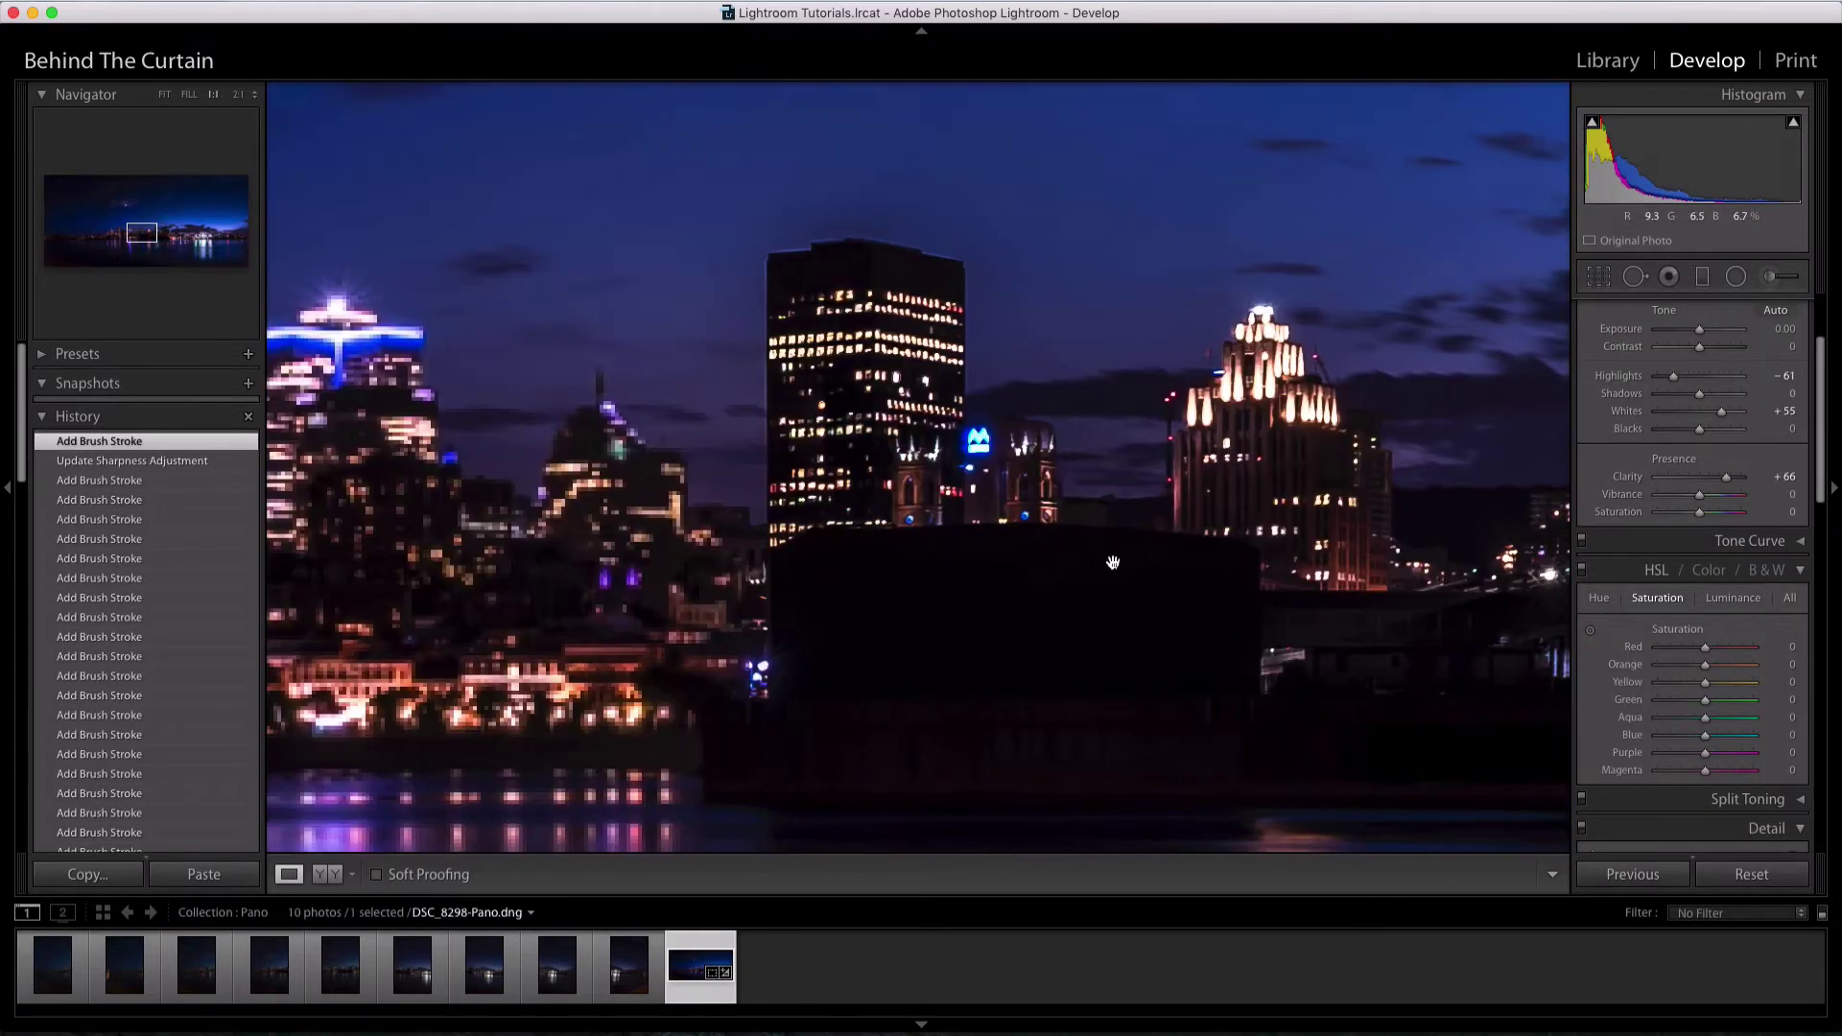
left_click_drag(818, 541, 1086, 530)
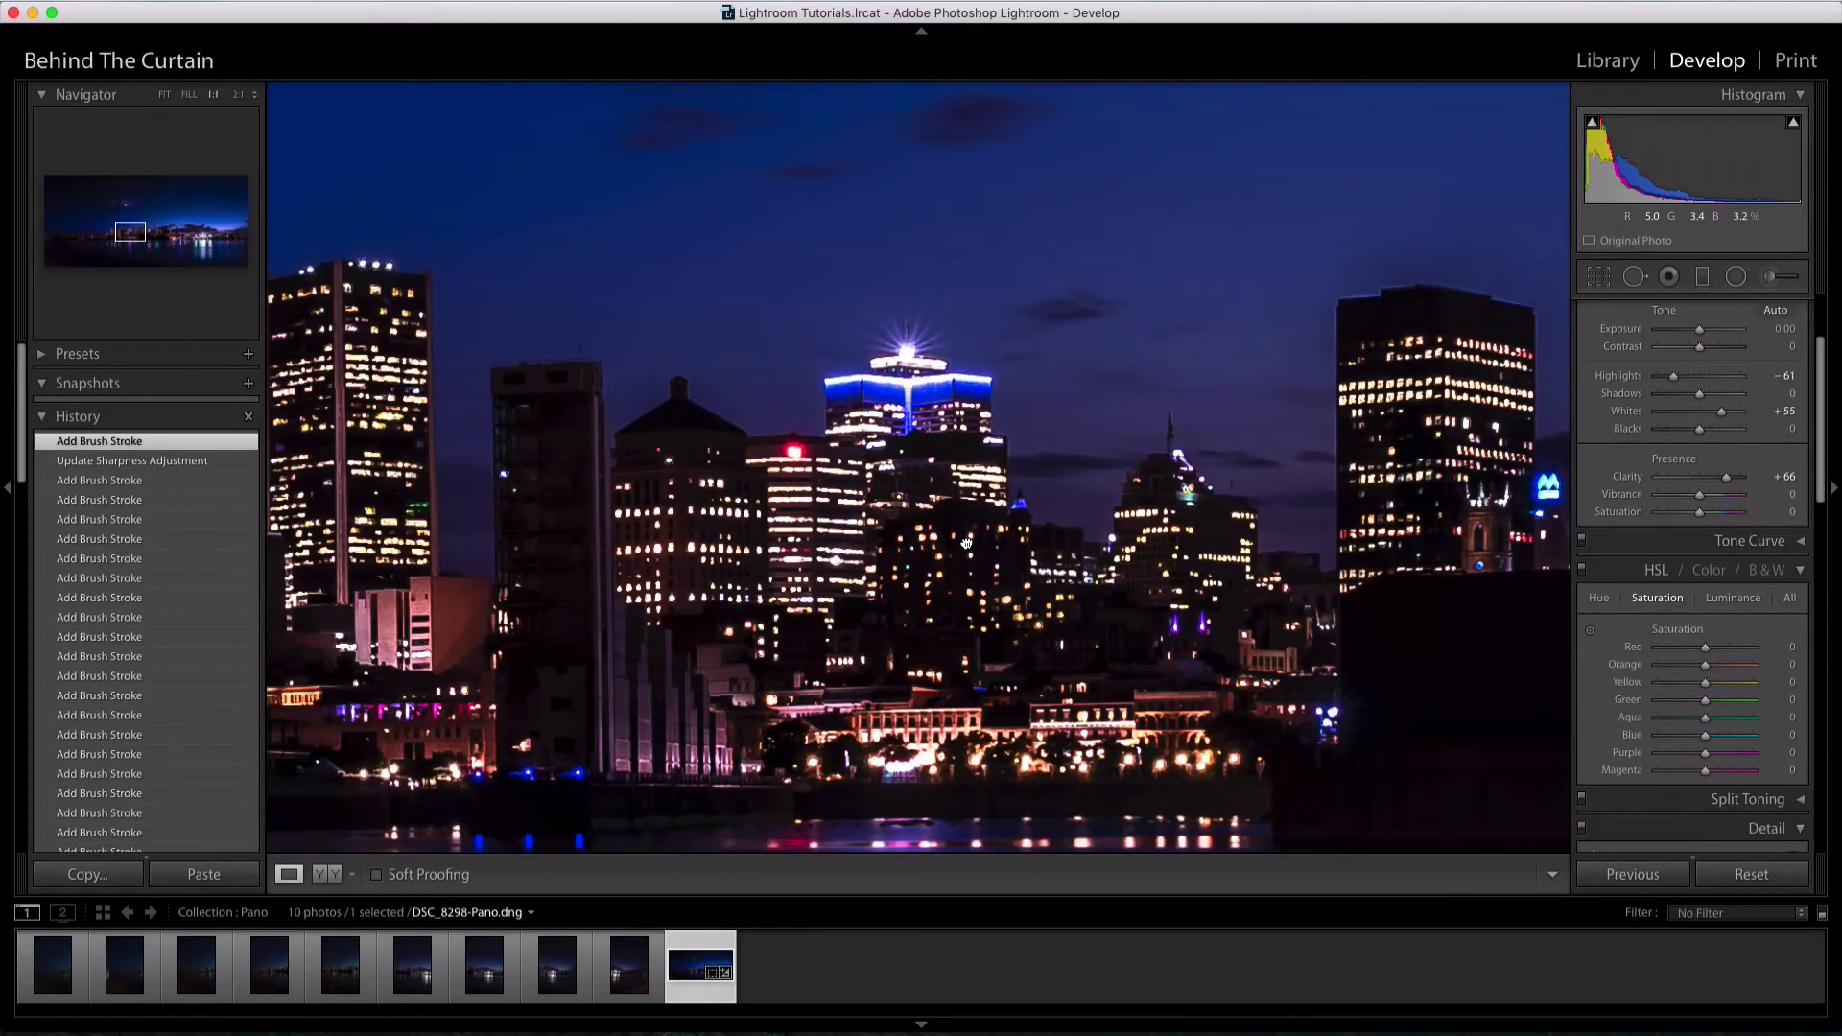
left_click(189, 94)
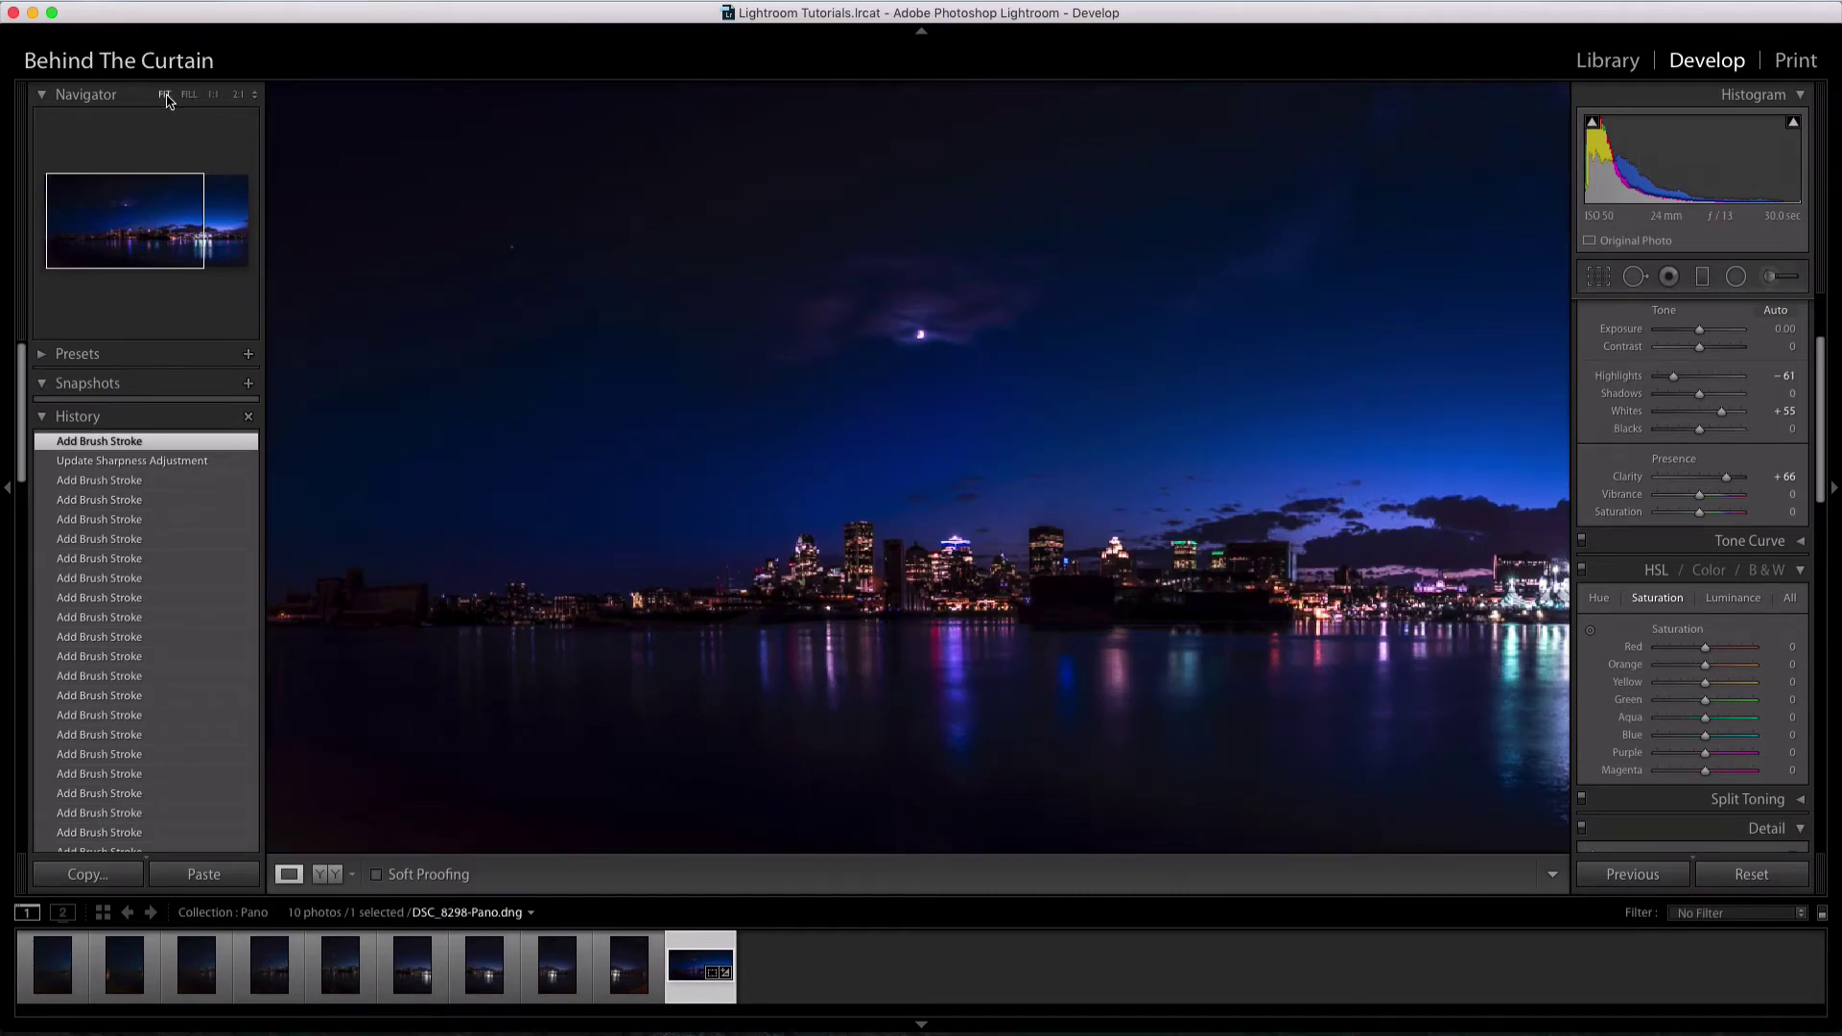
left_click(164, 94)
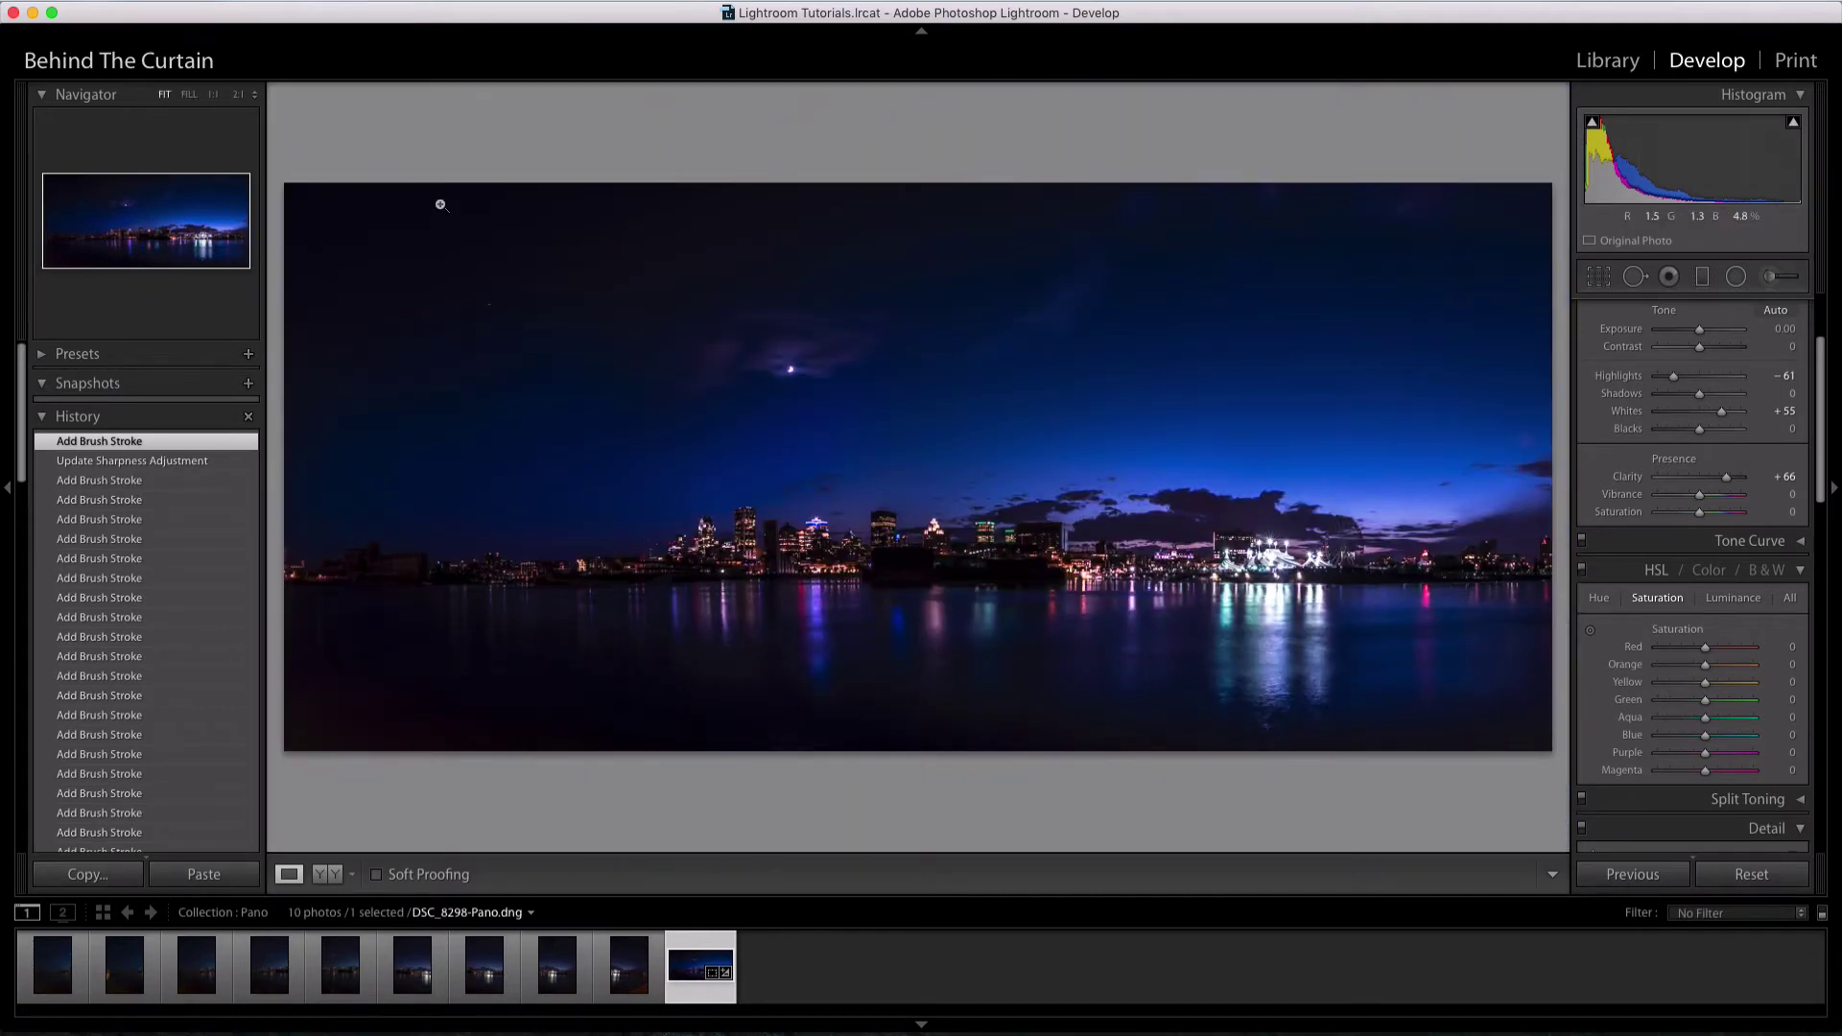
key("backslash")
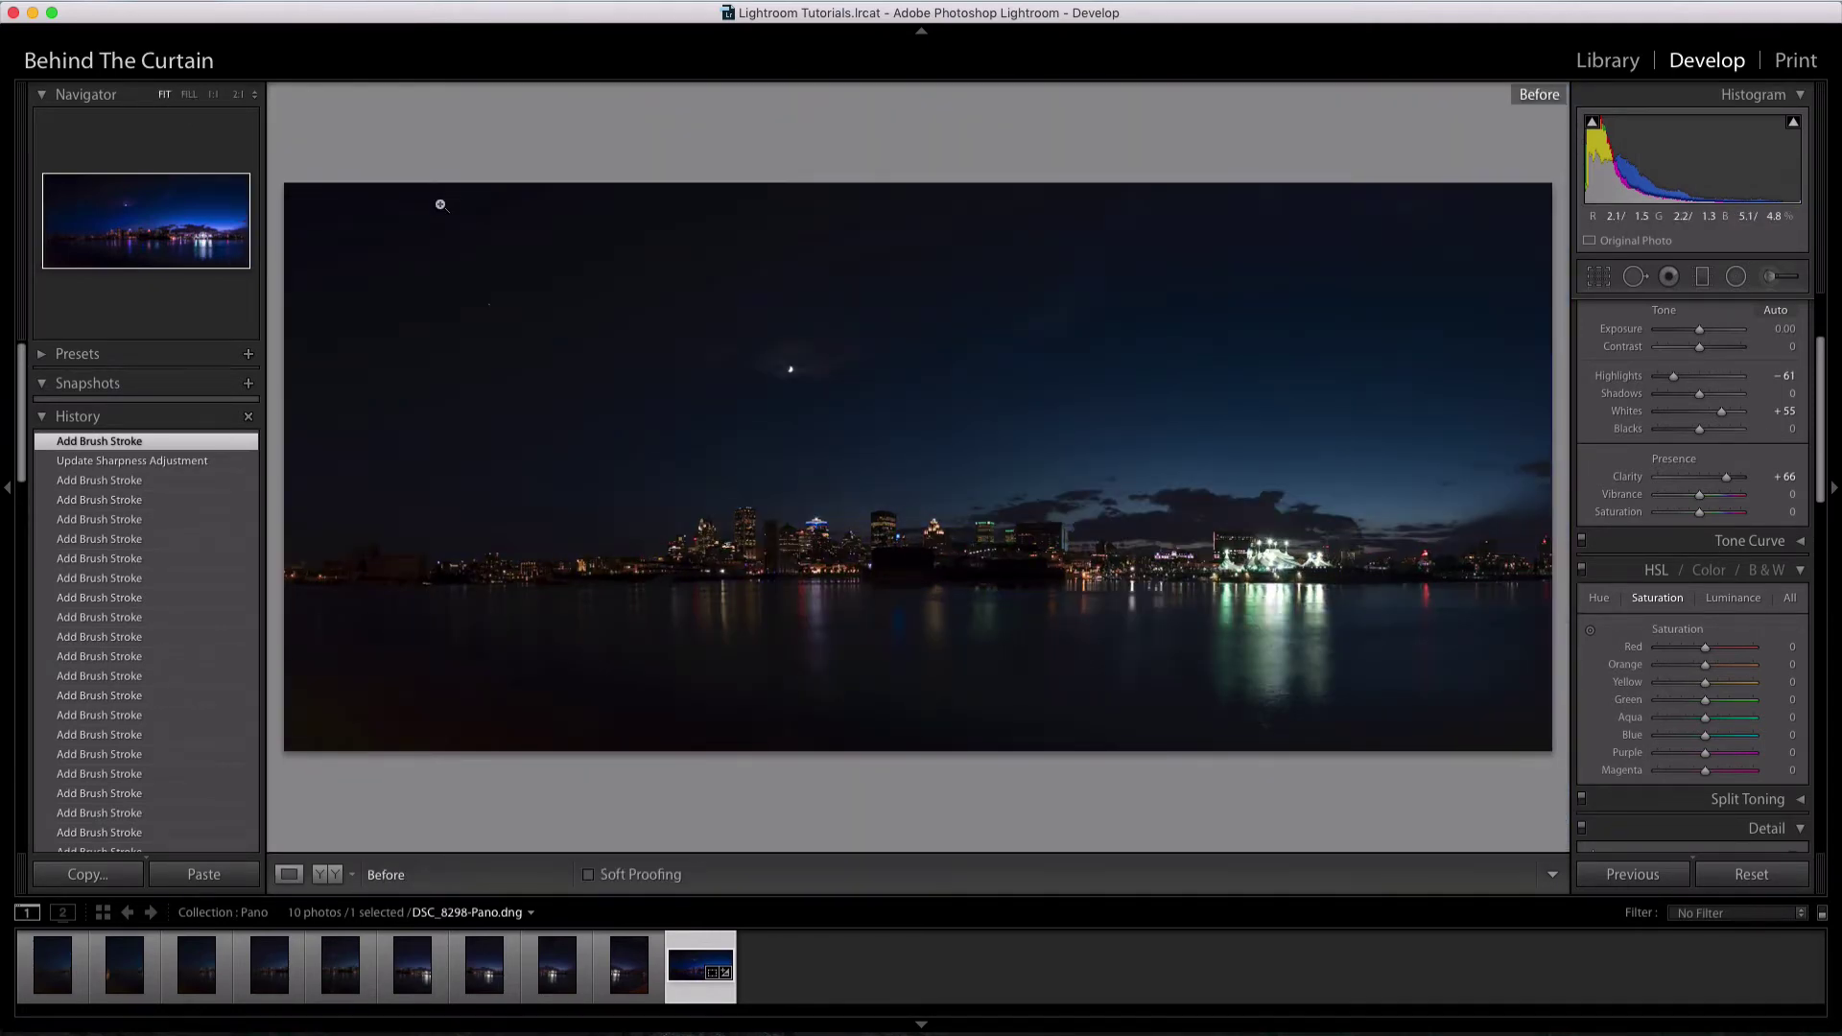
Return the panorama to its edited state and review the individual source photos from the last frame back towards the first
key("backslash")
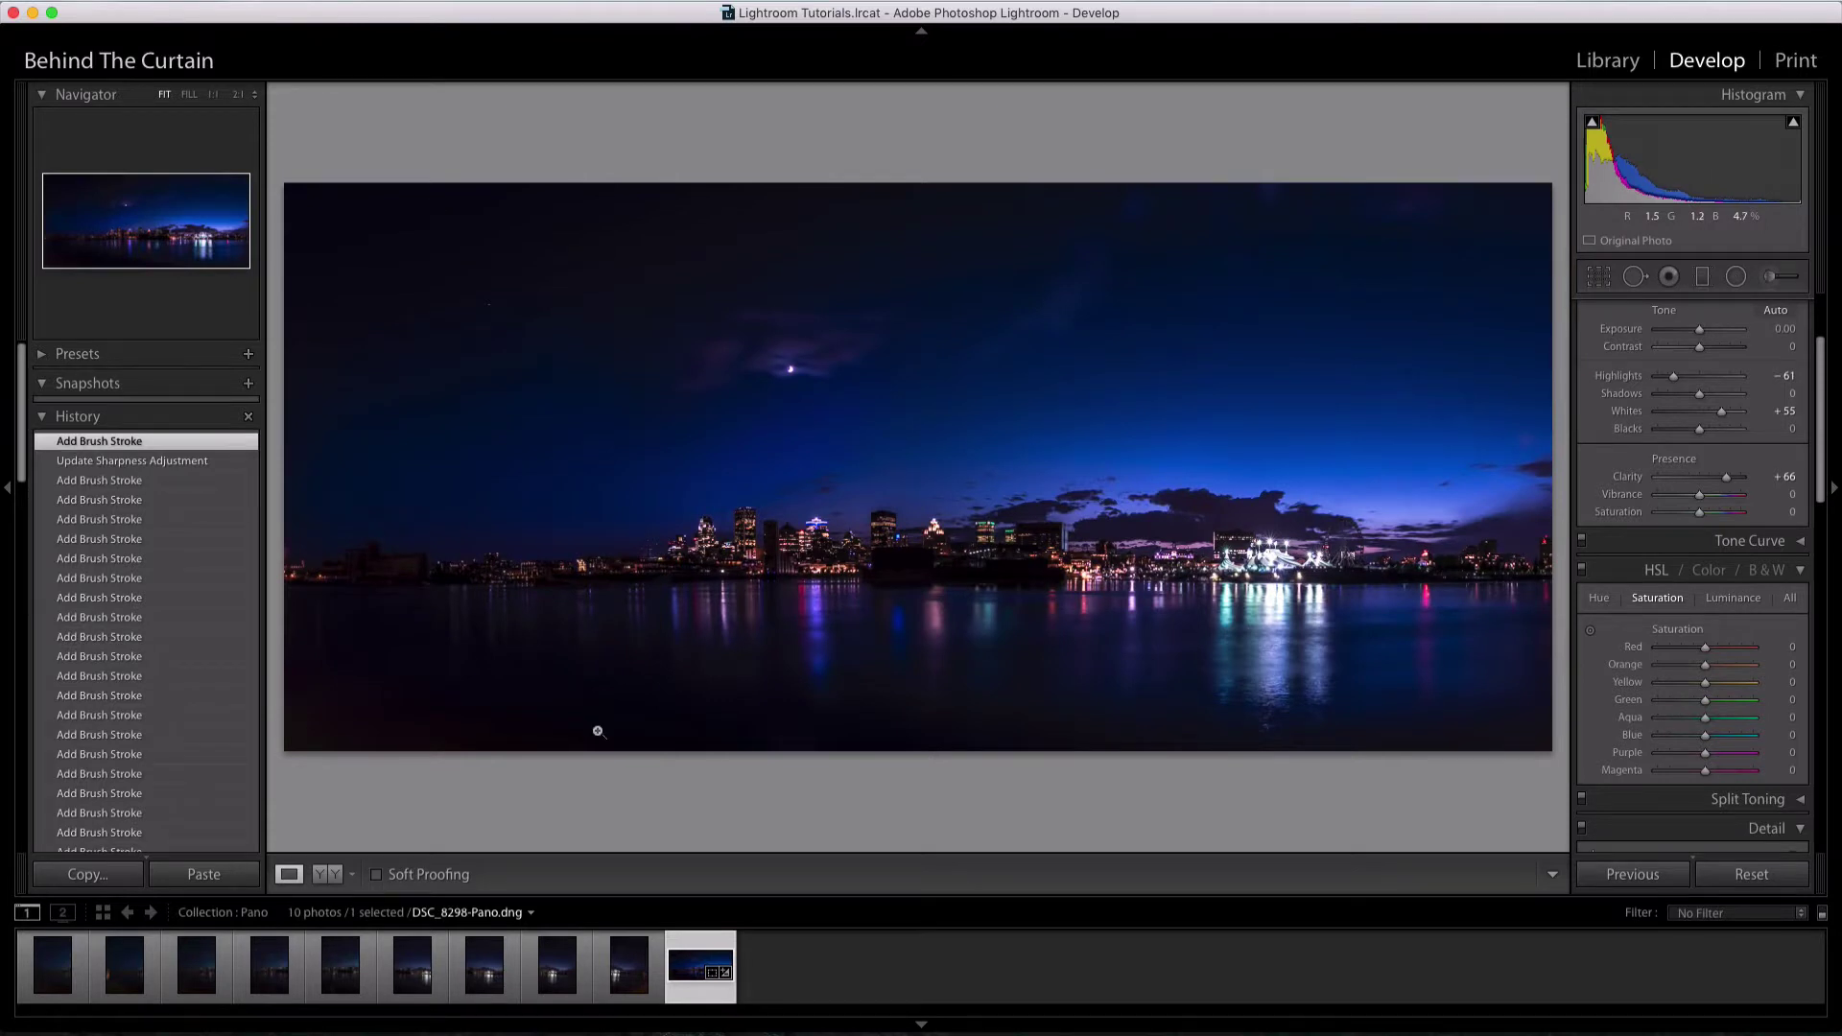
left_click(631, 969)
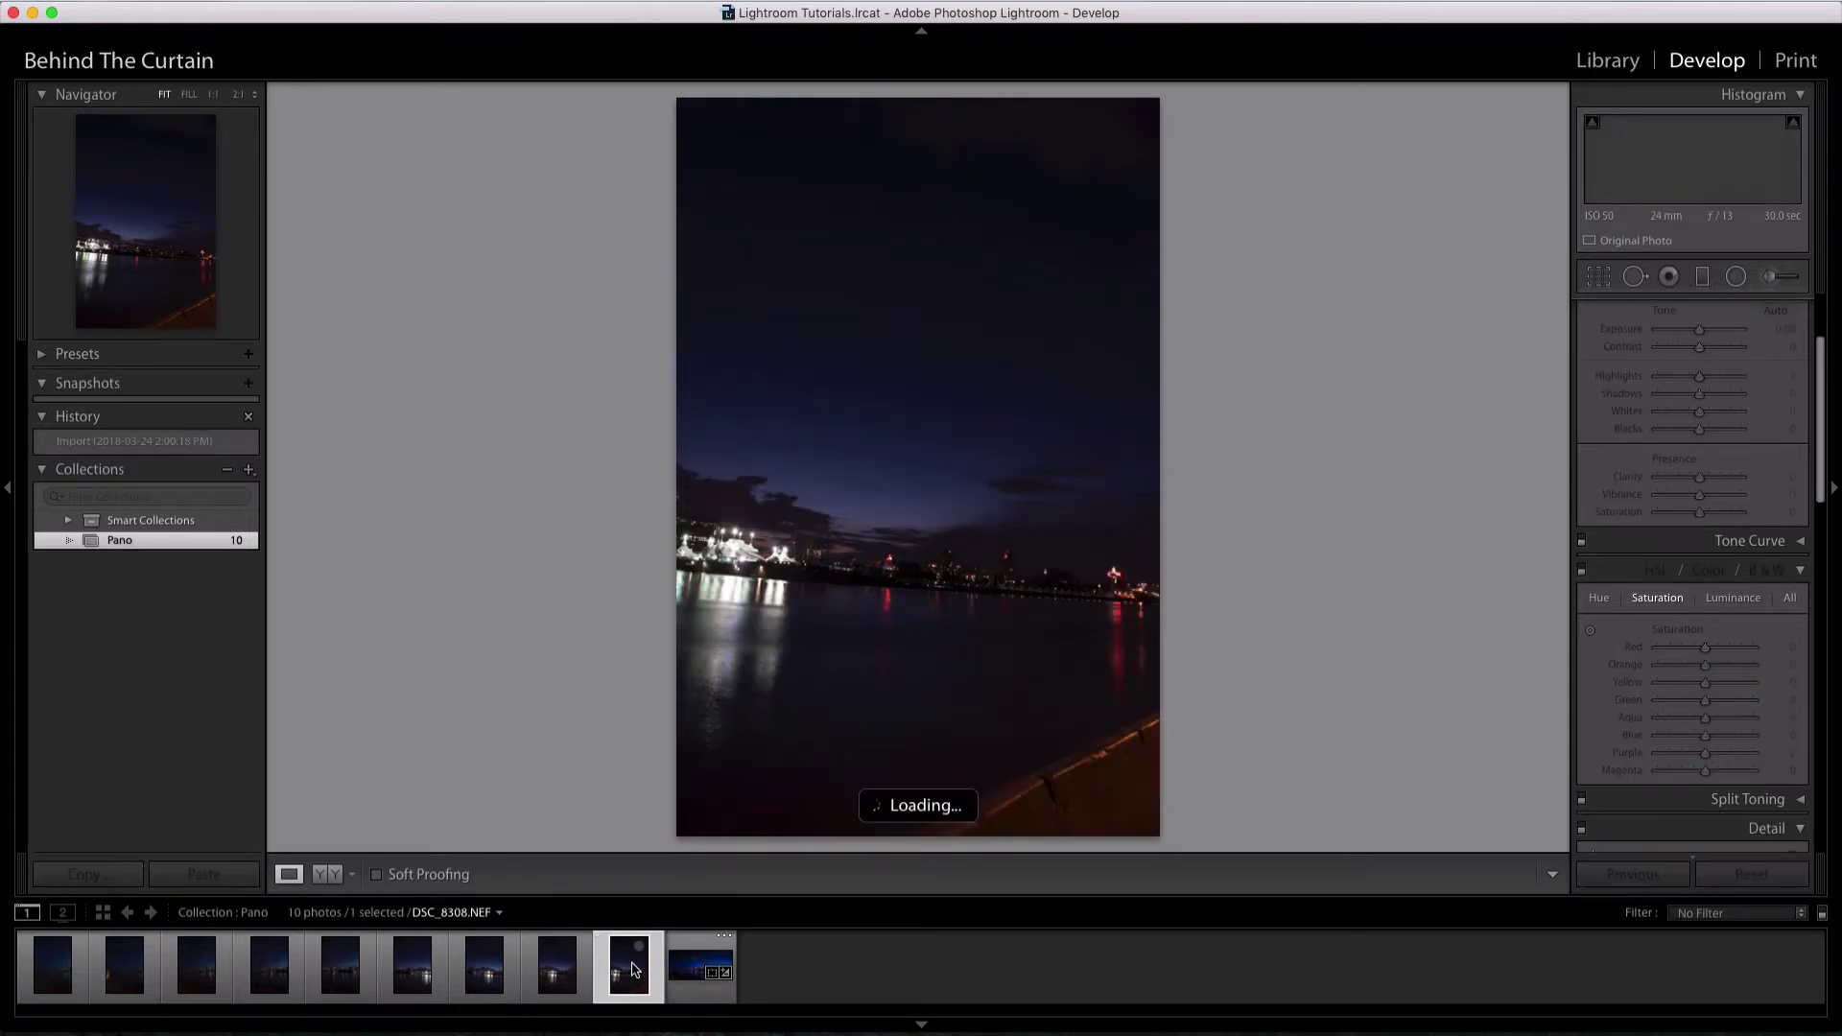
key("Left")
key("Left")
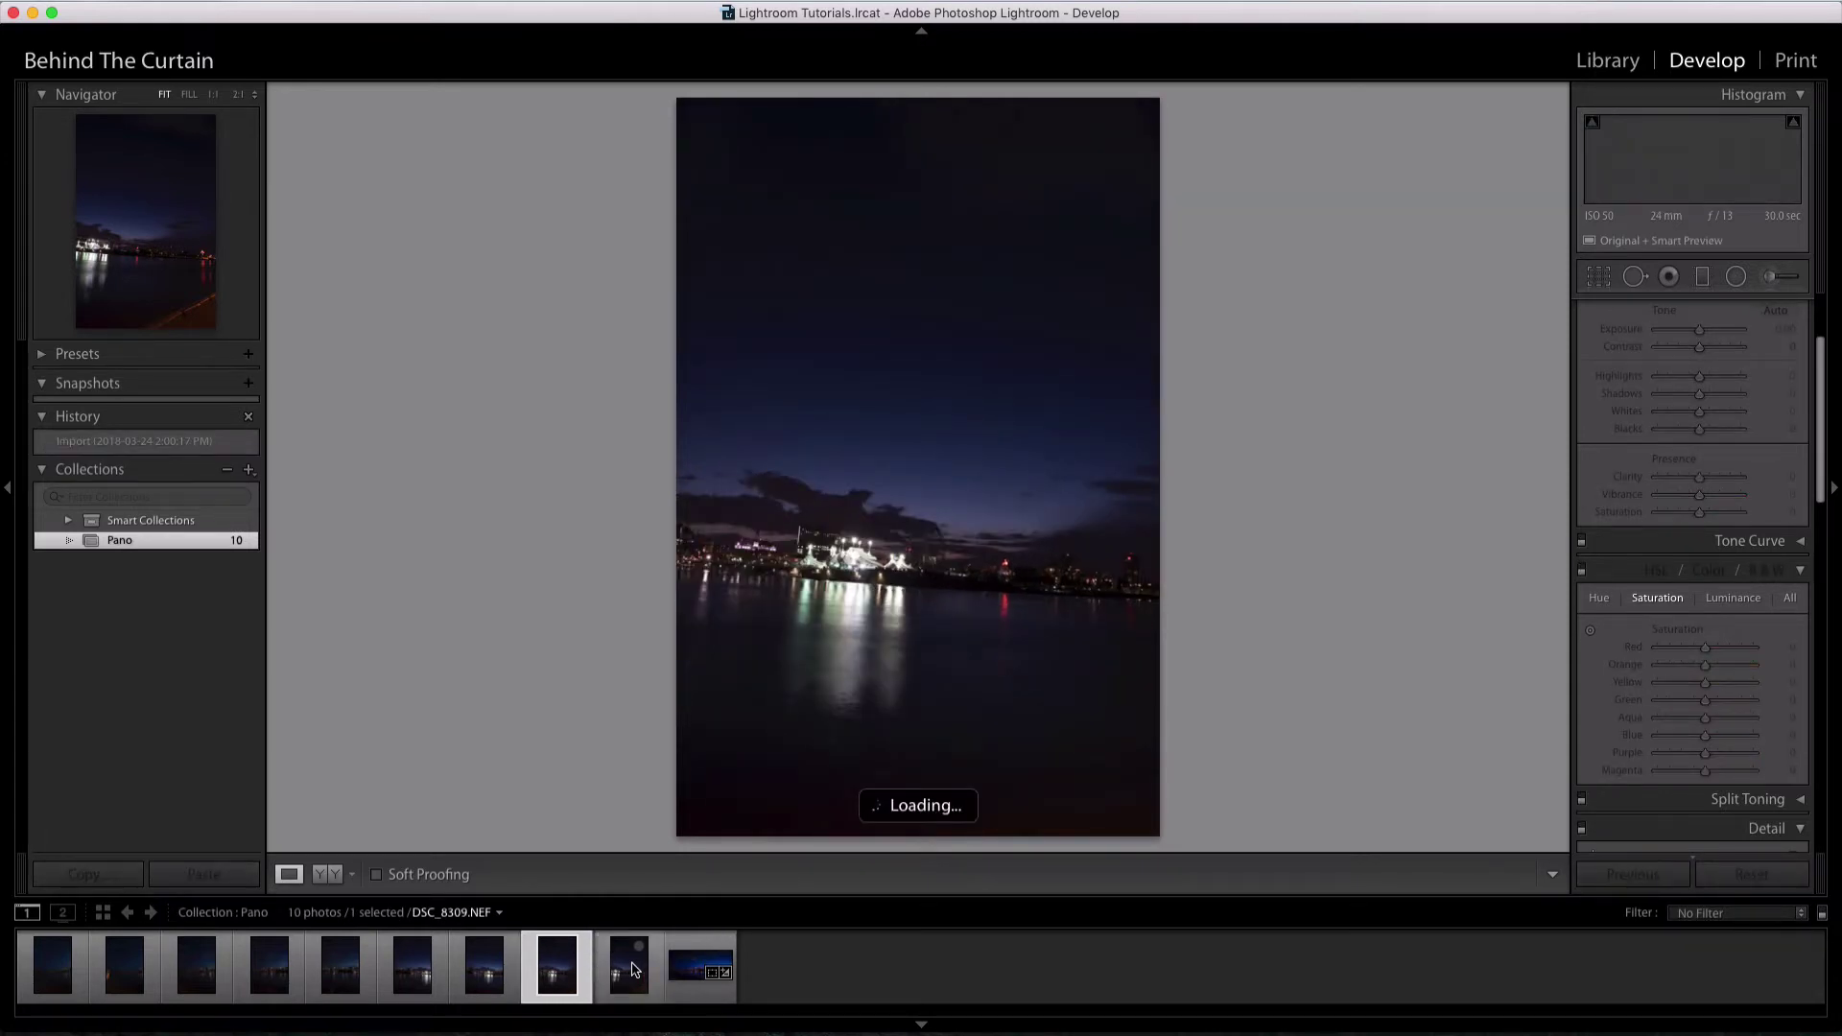
key("Left")
key("Left")
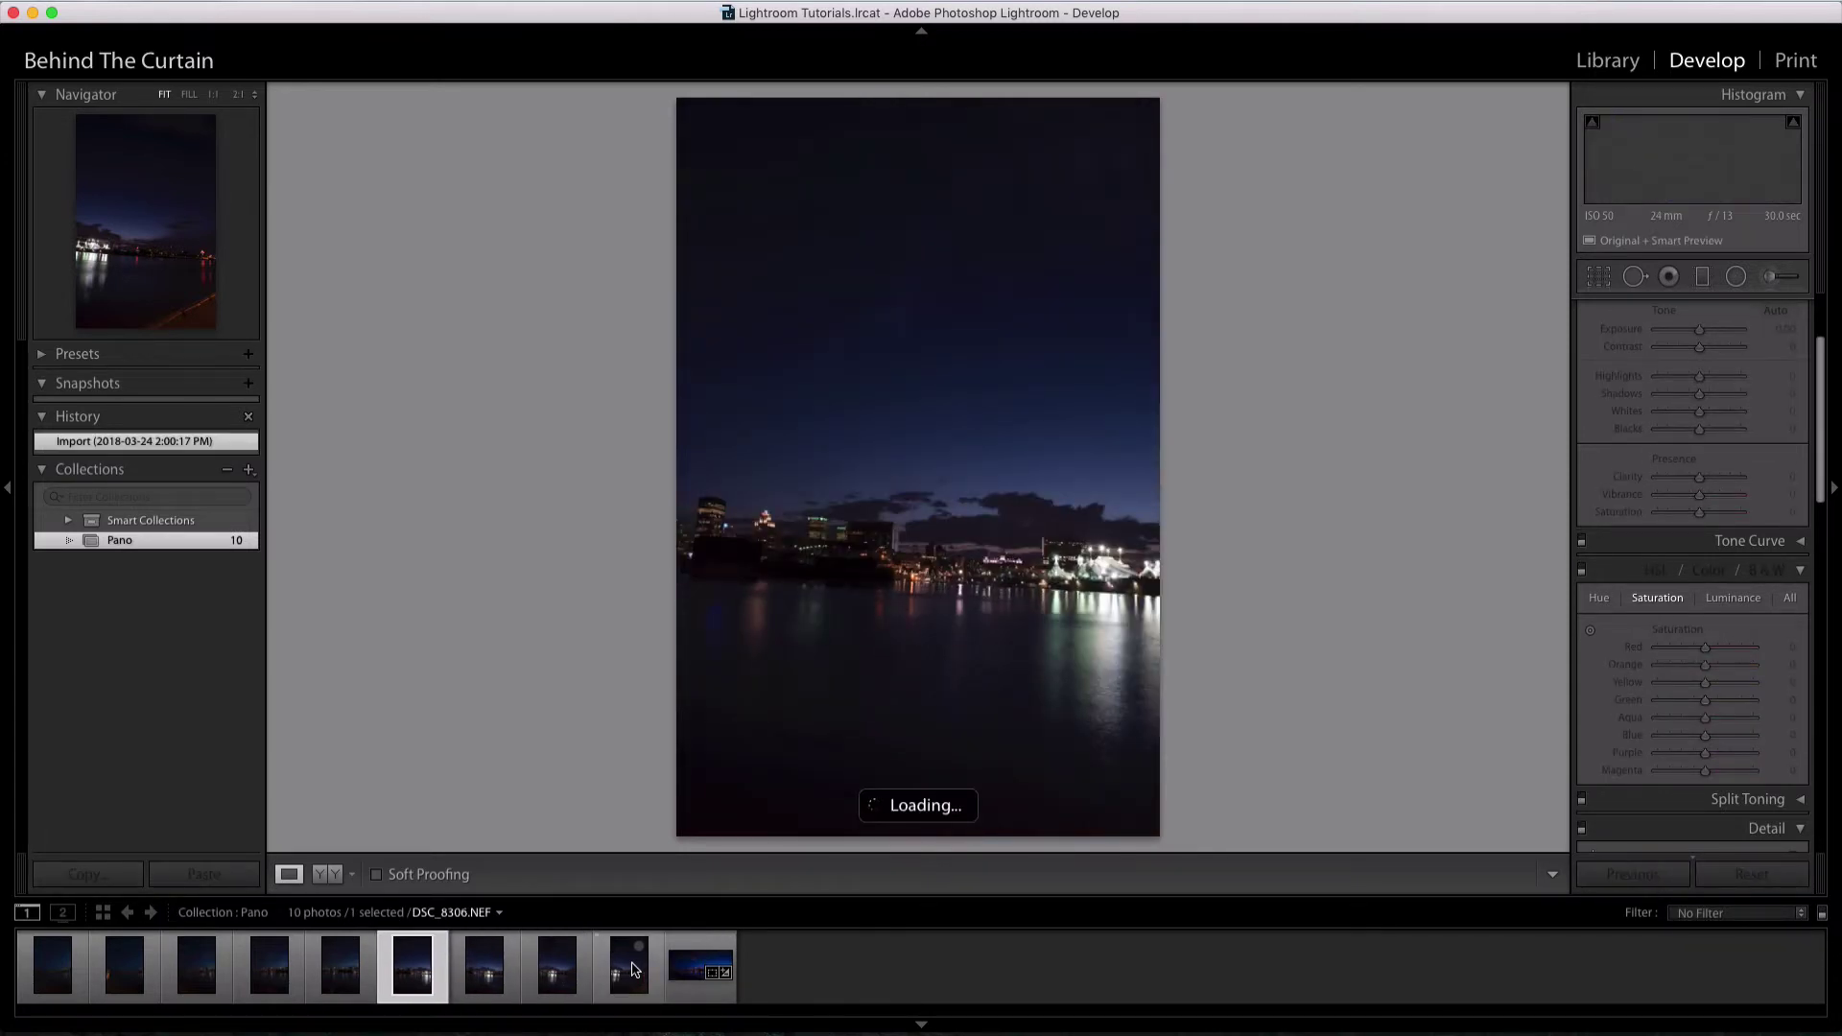
key("Left")
key("Left")
key("Left")
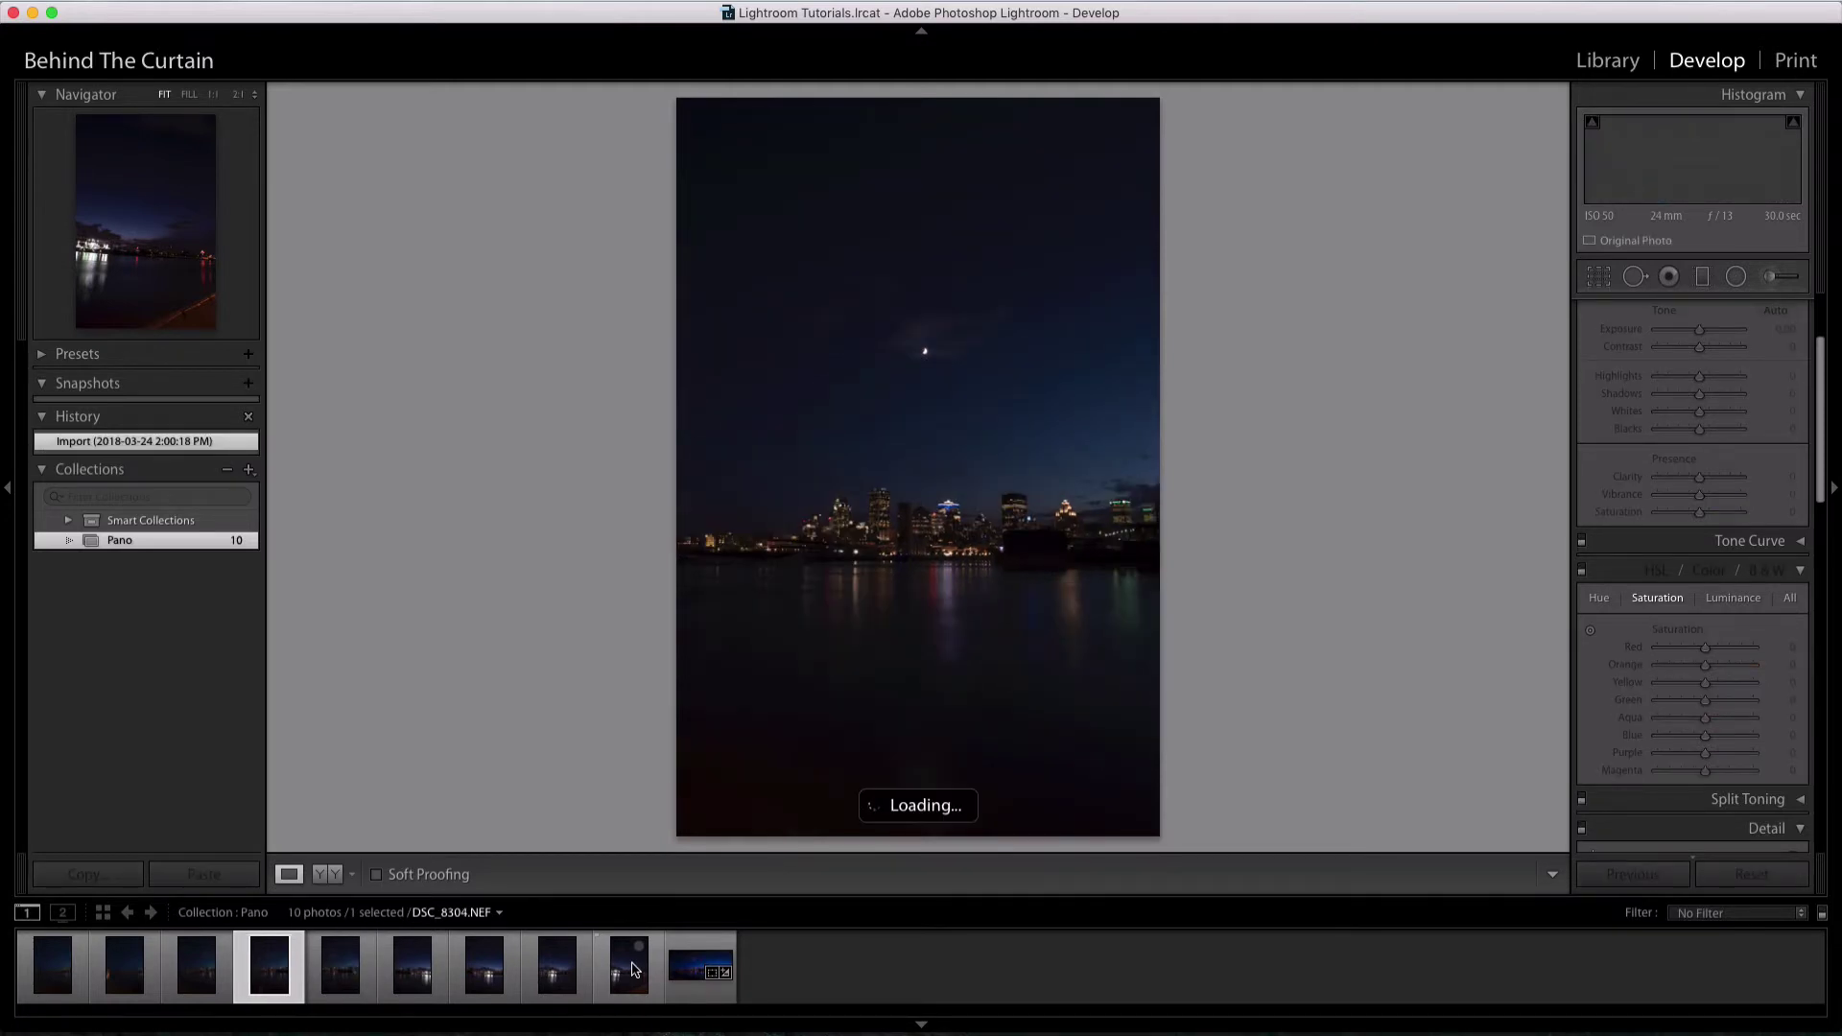
key("Left")
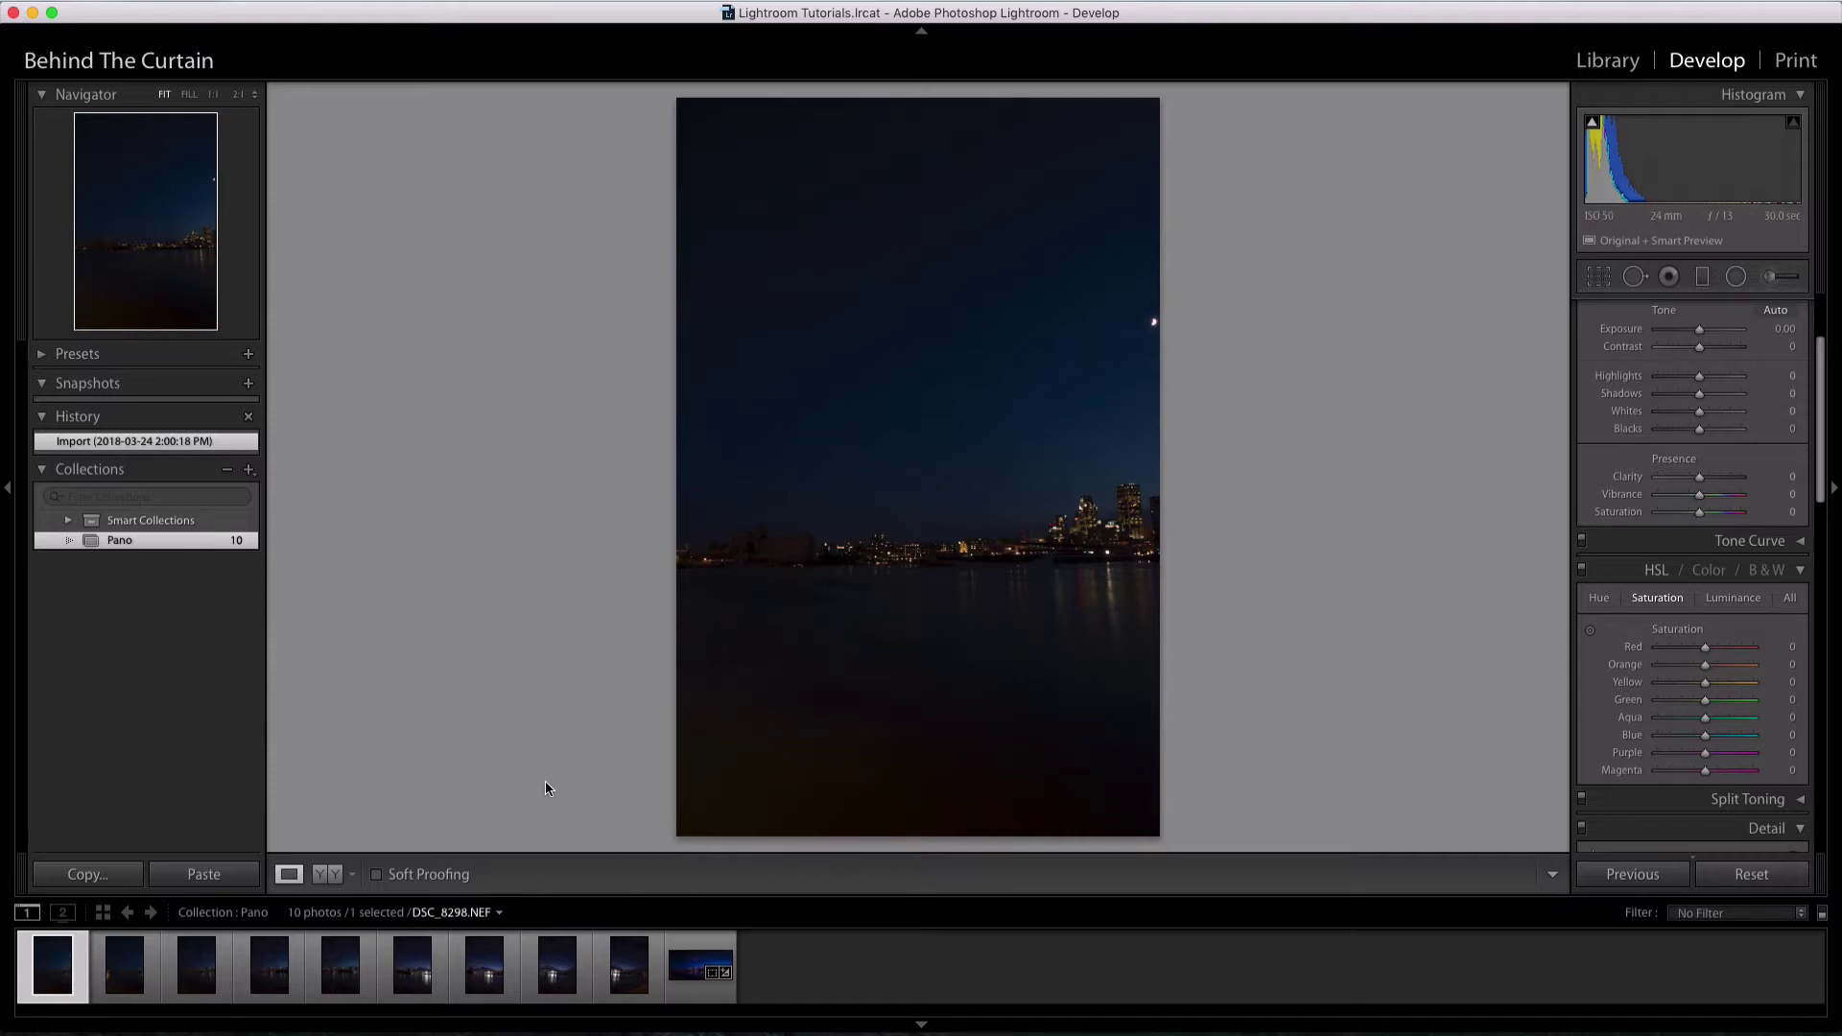
Review the source photos forward from the first frame, ending on the last single frame before the panorama
key("Right")
key("Right")
key("Right")
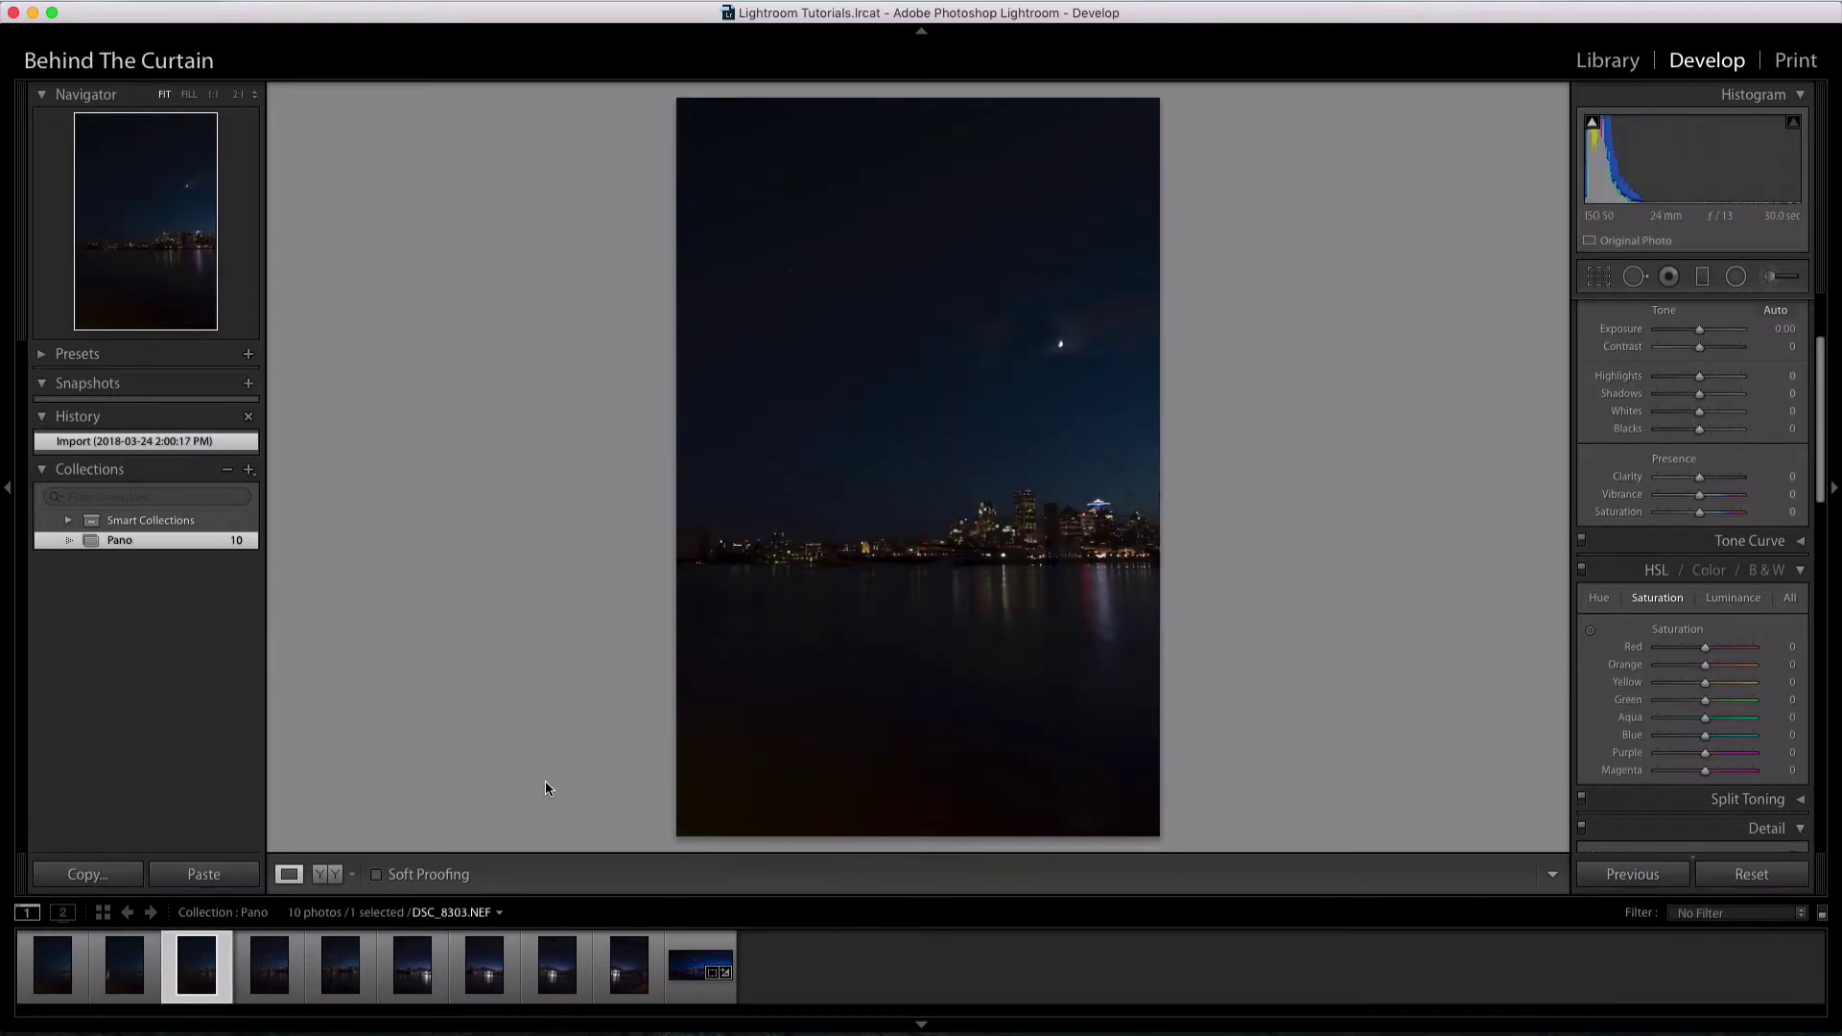
key("Right")
key("Right")
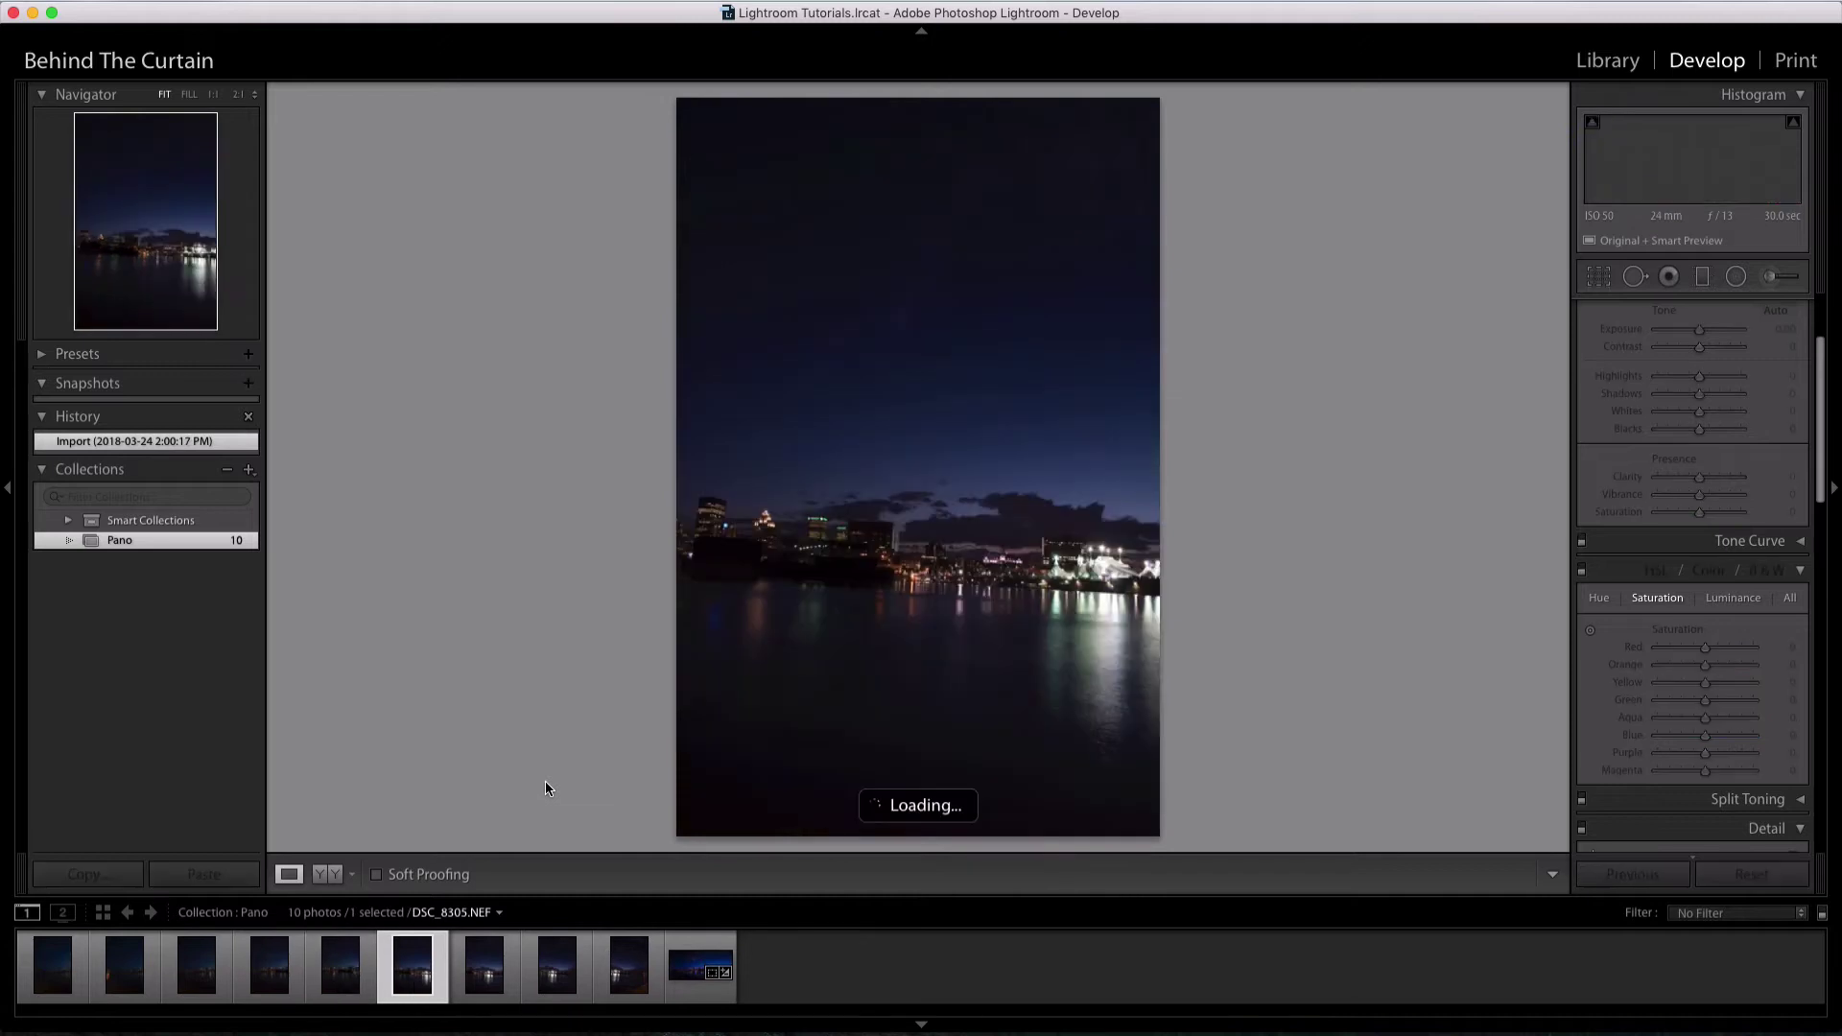
key("Right")
left_click(630, 983)
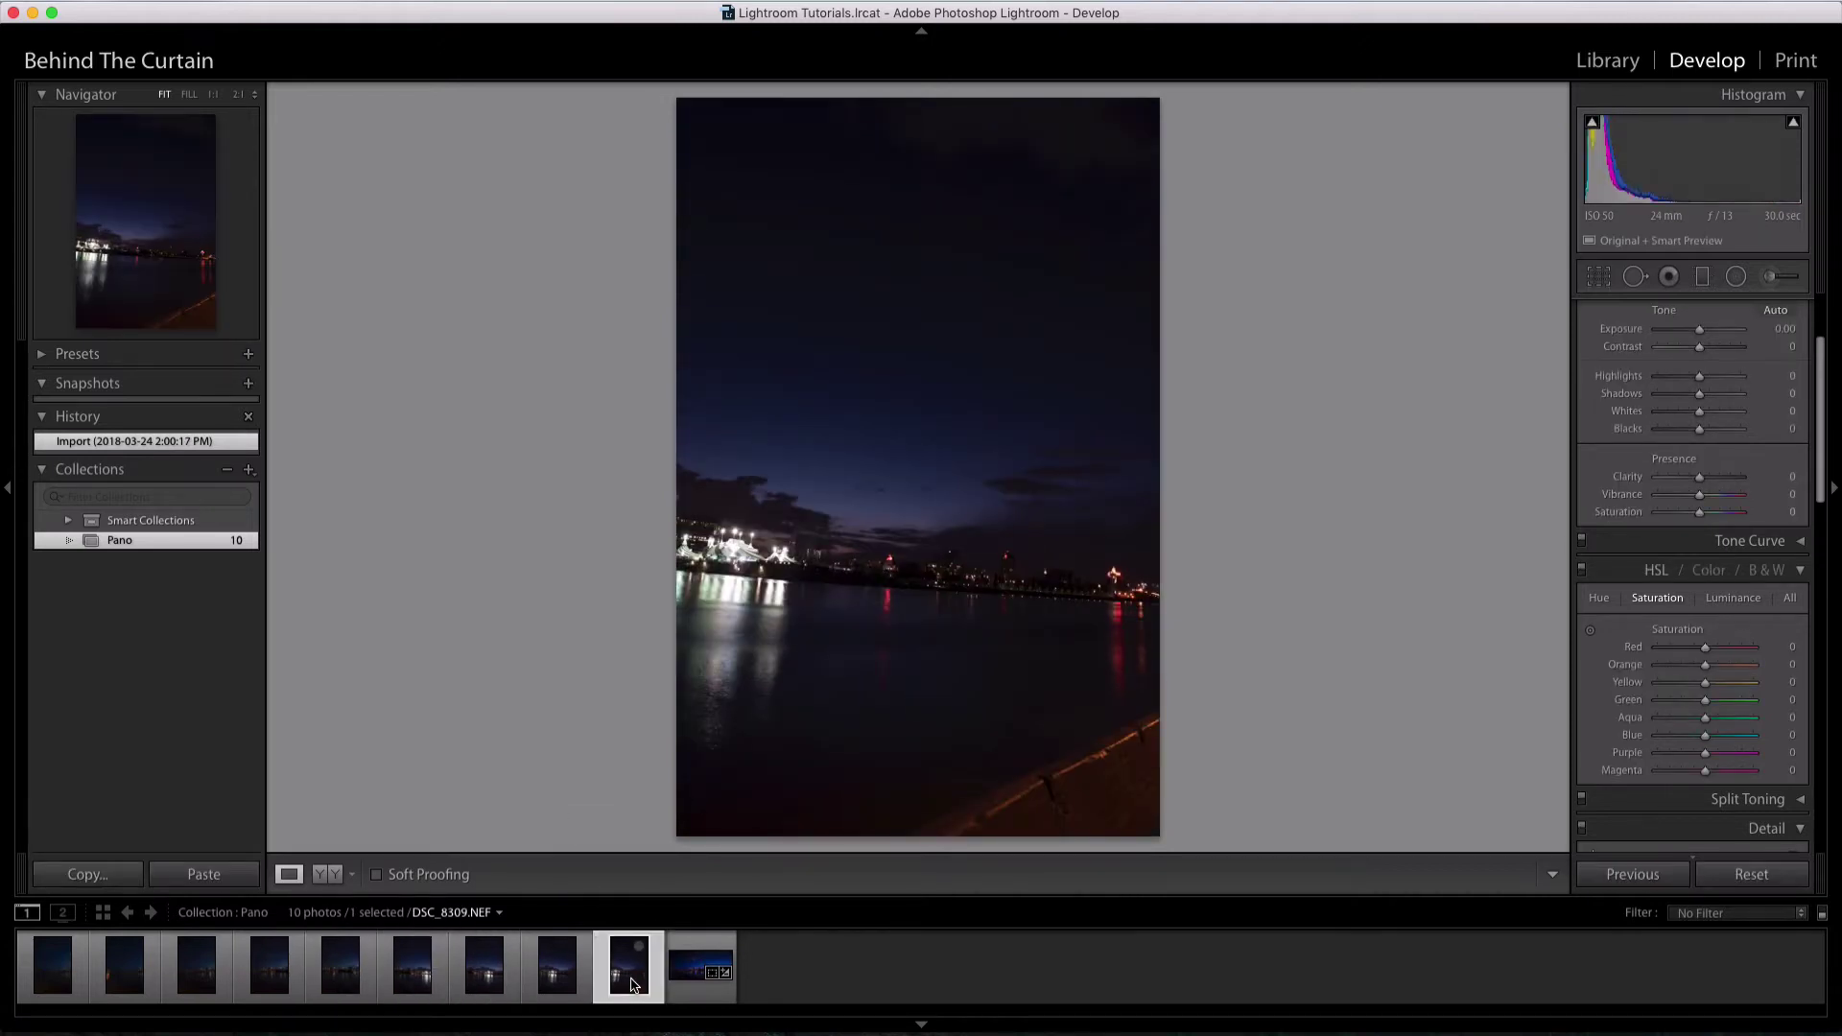
View the Photo Merge options for all photos in the collection, and clear the selection without merging
key("super+a")
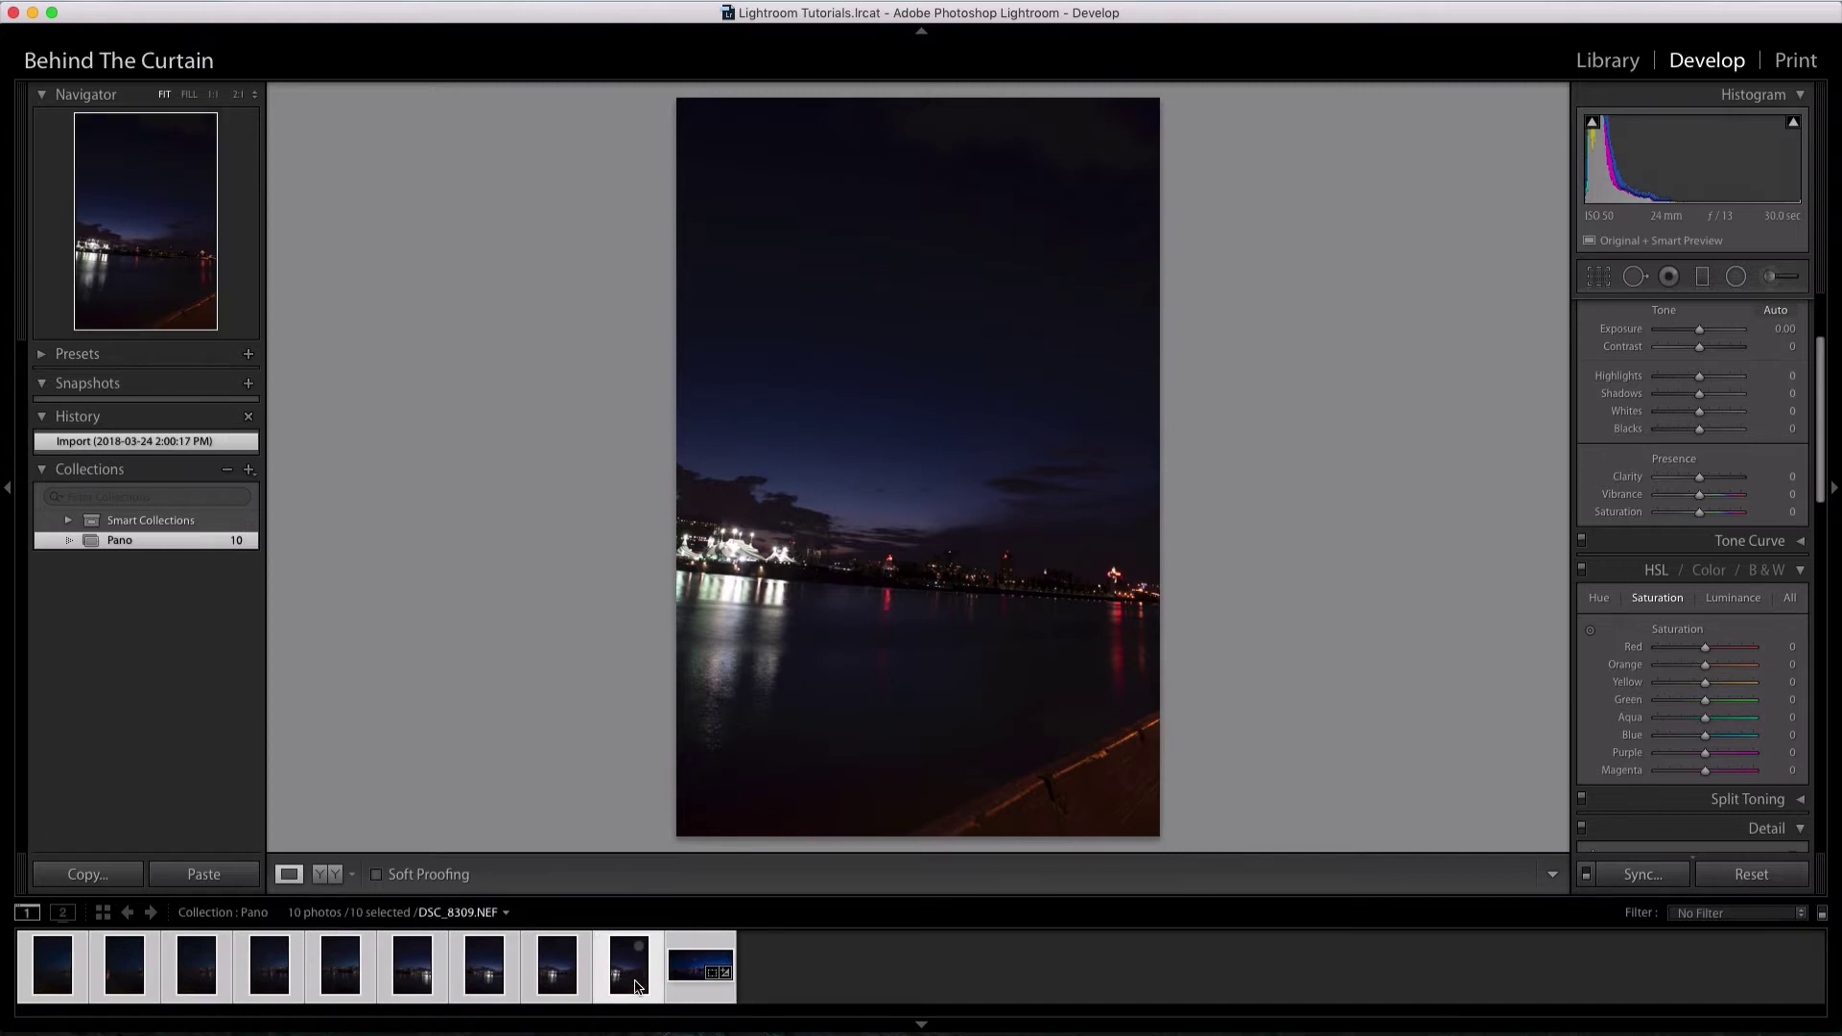
right_click(637, 985)
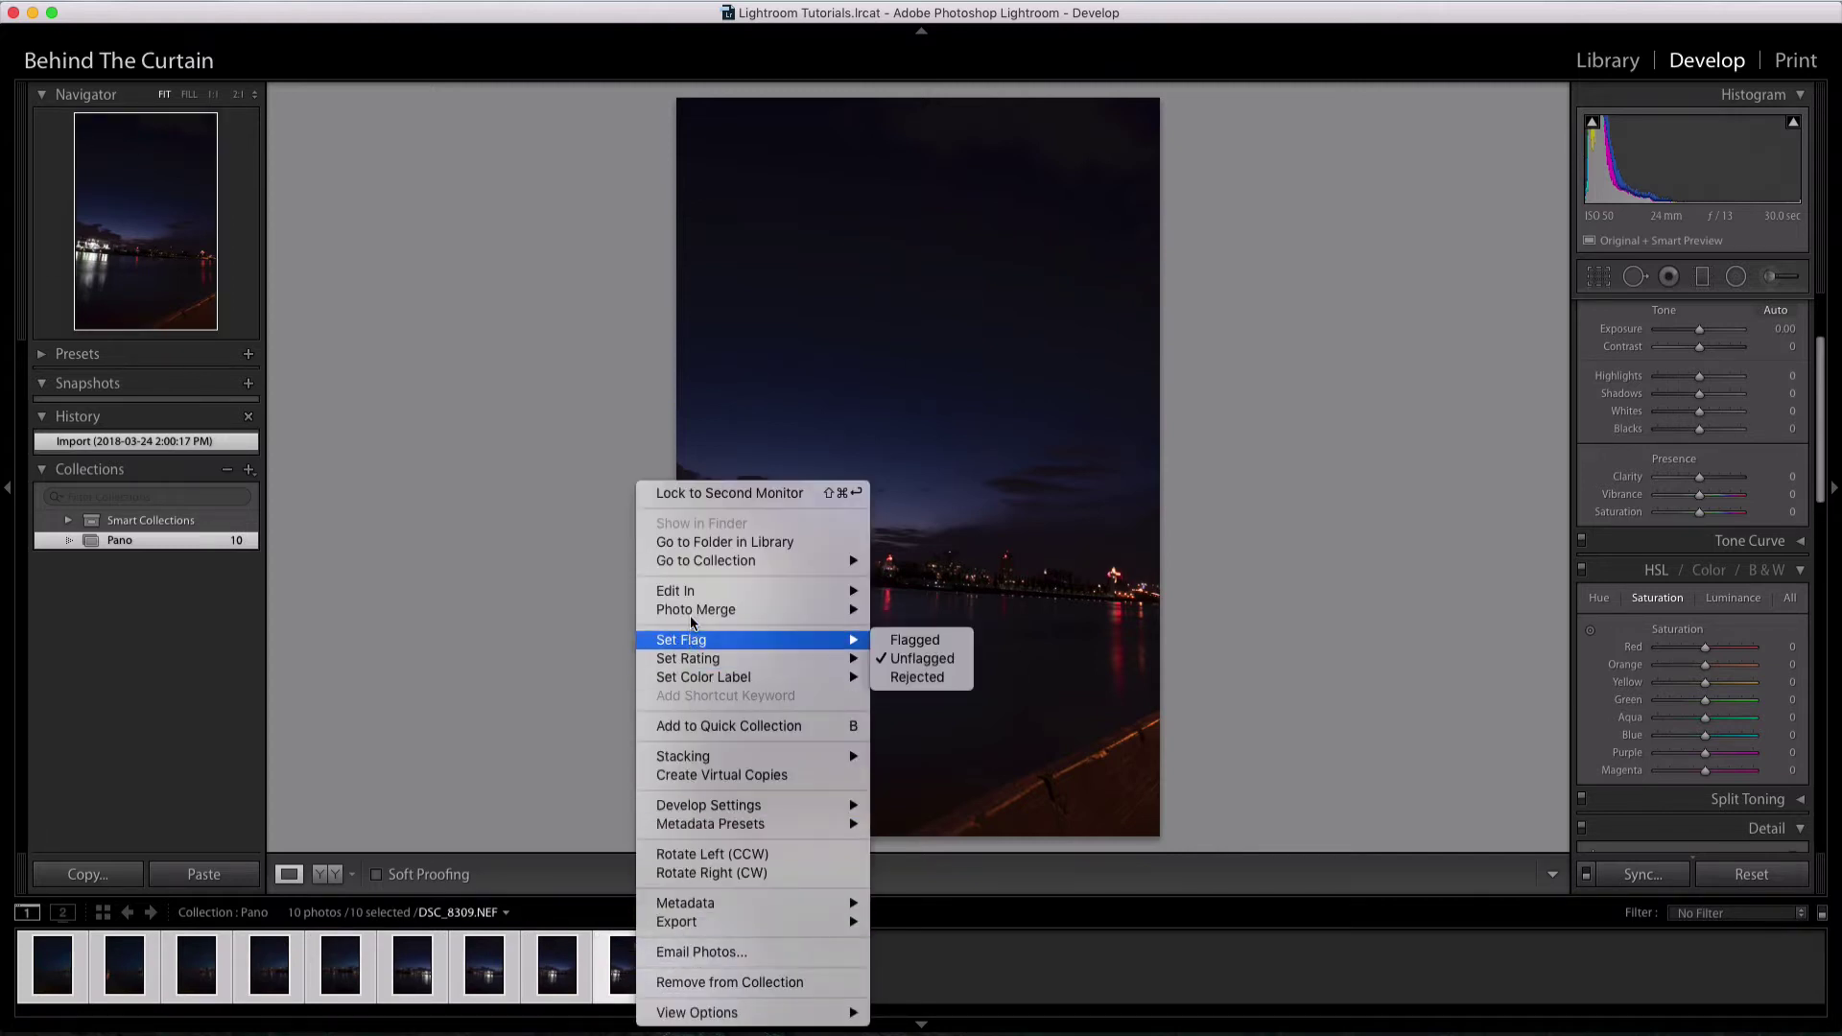
mouse_move(695, 612)
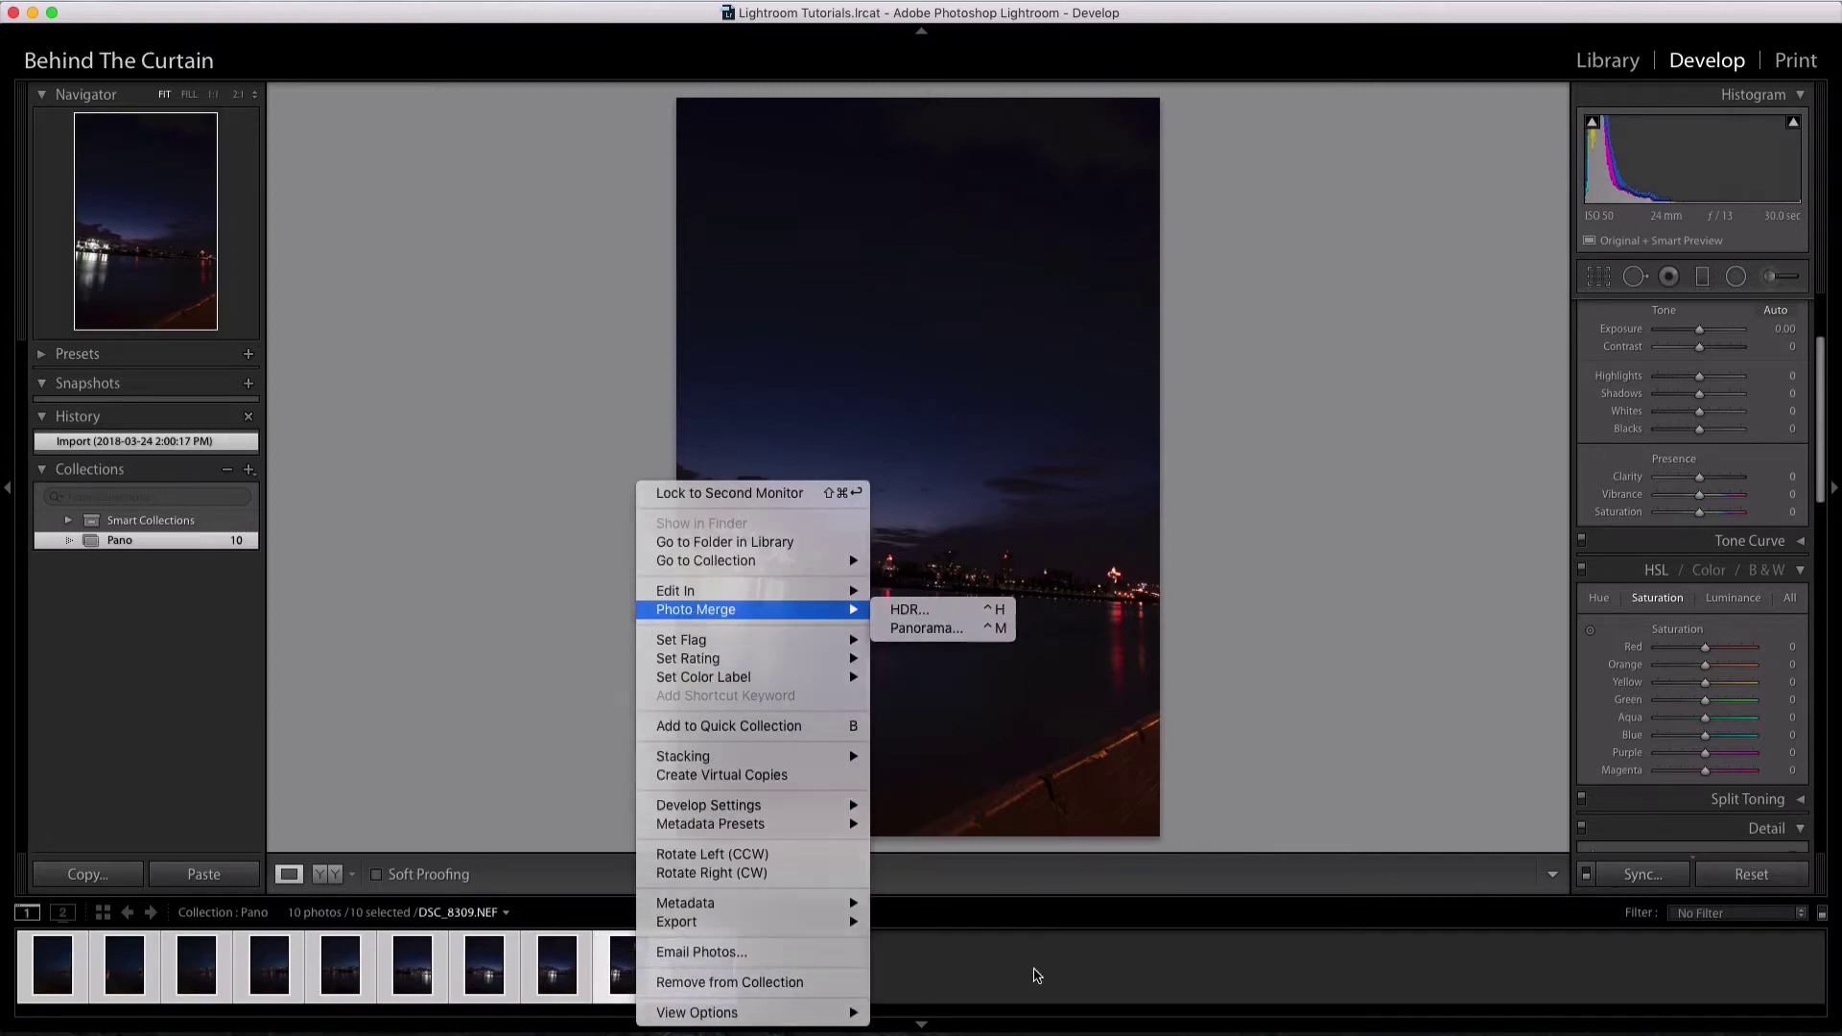
left_click(1012, 974)
left_click(921, 978)
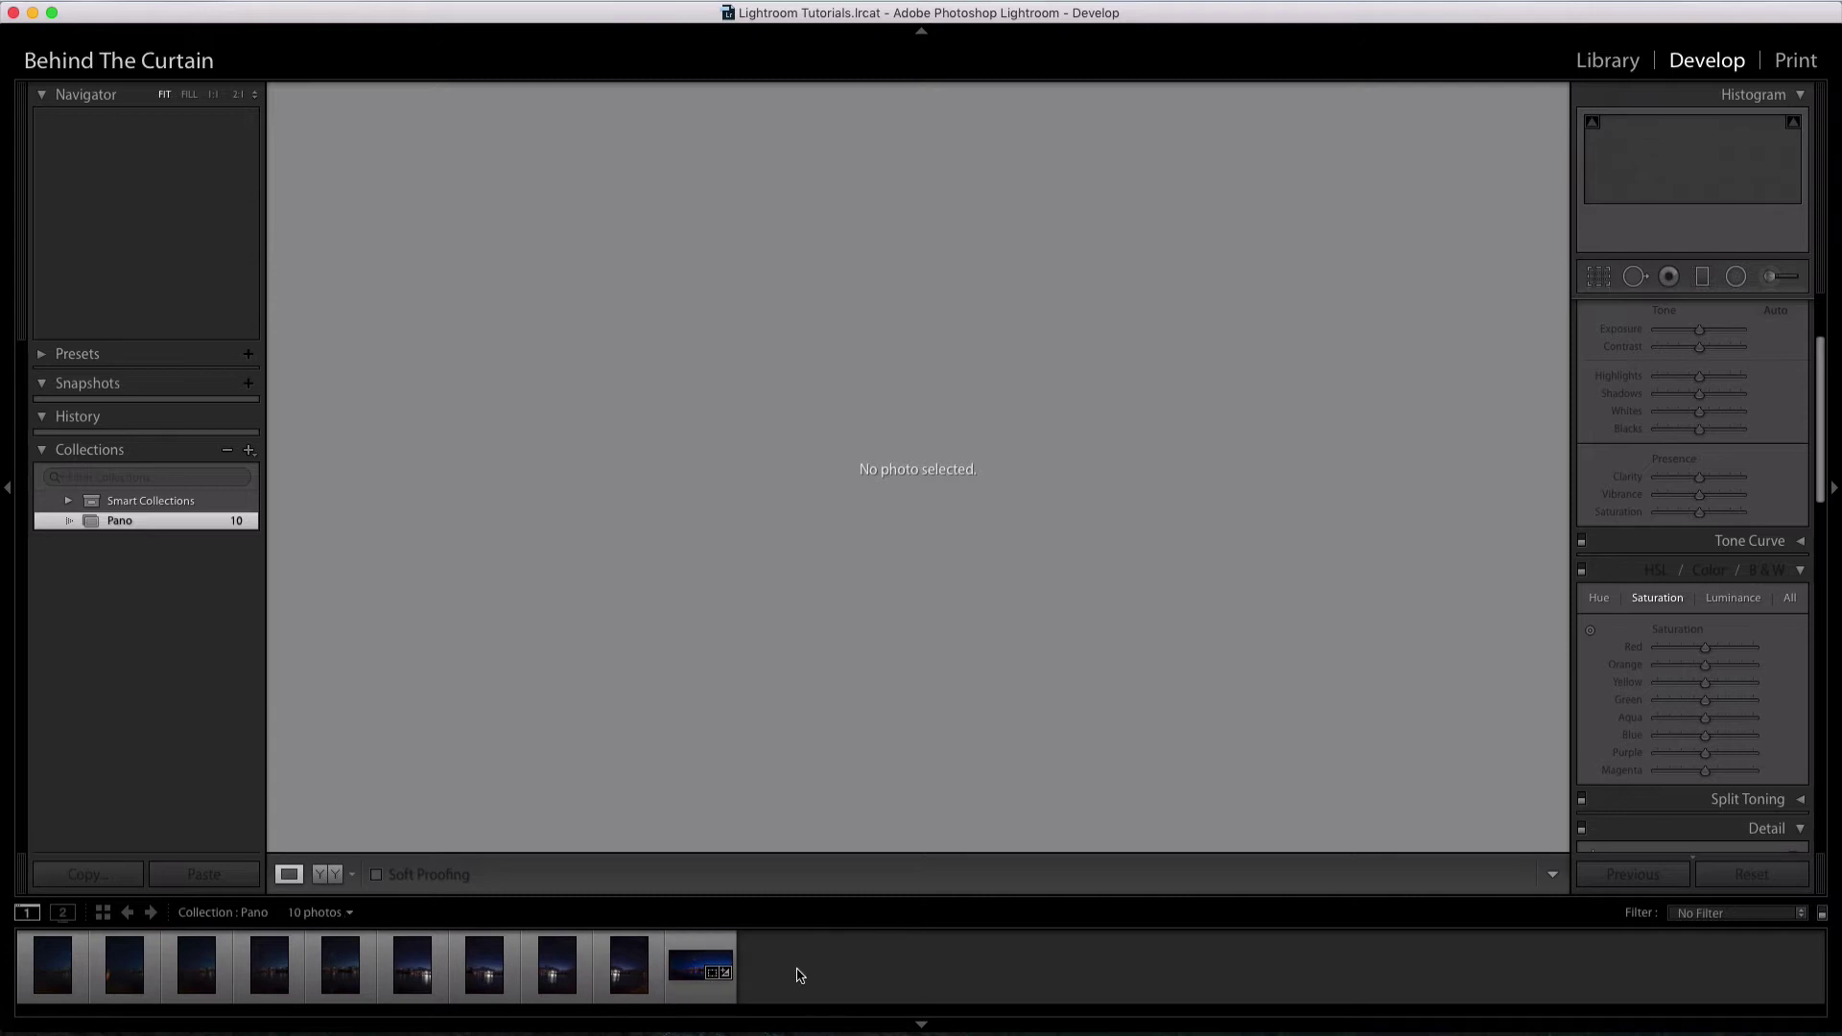
Reopen the finished panorama and inspect the downtown buildings and the bright speck in the western sky at 1:1
left_click(691, 983)
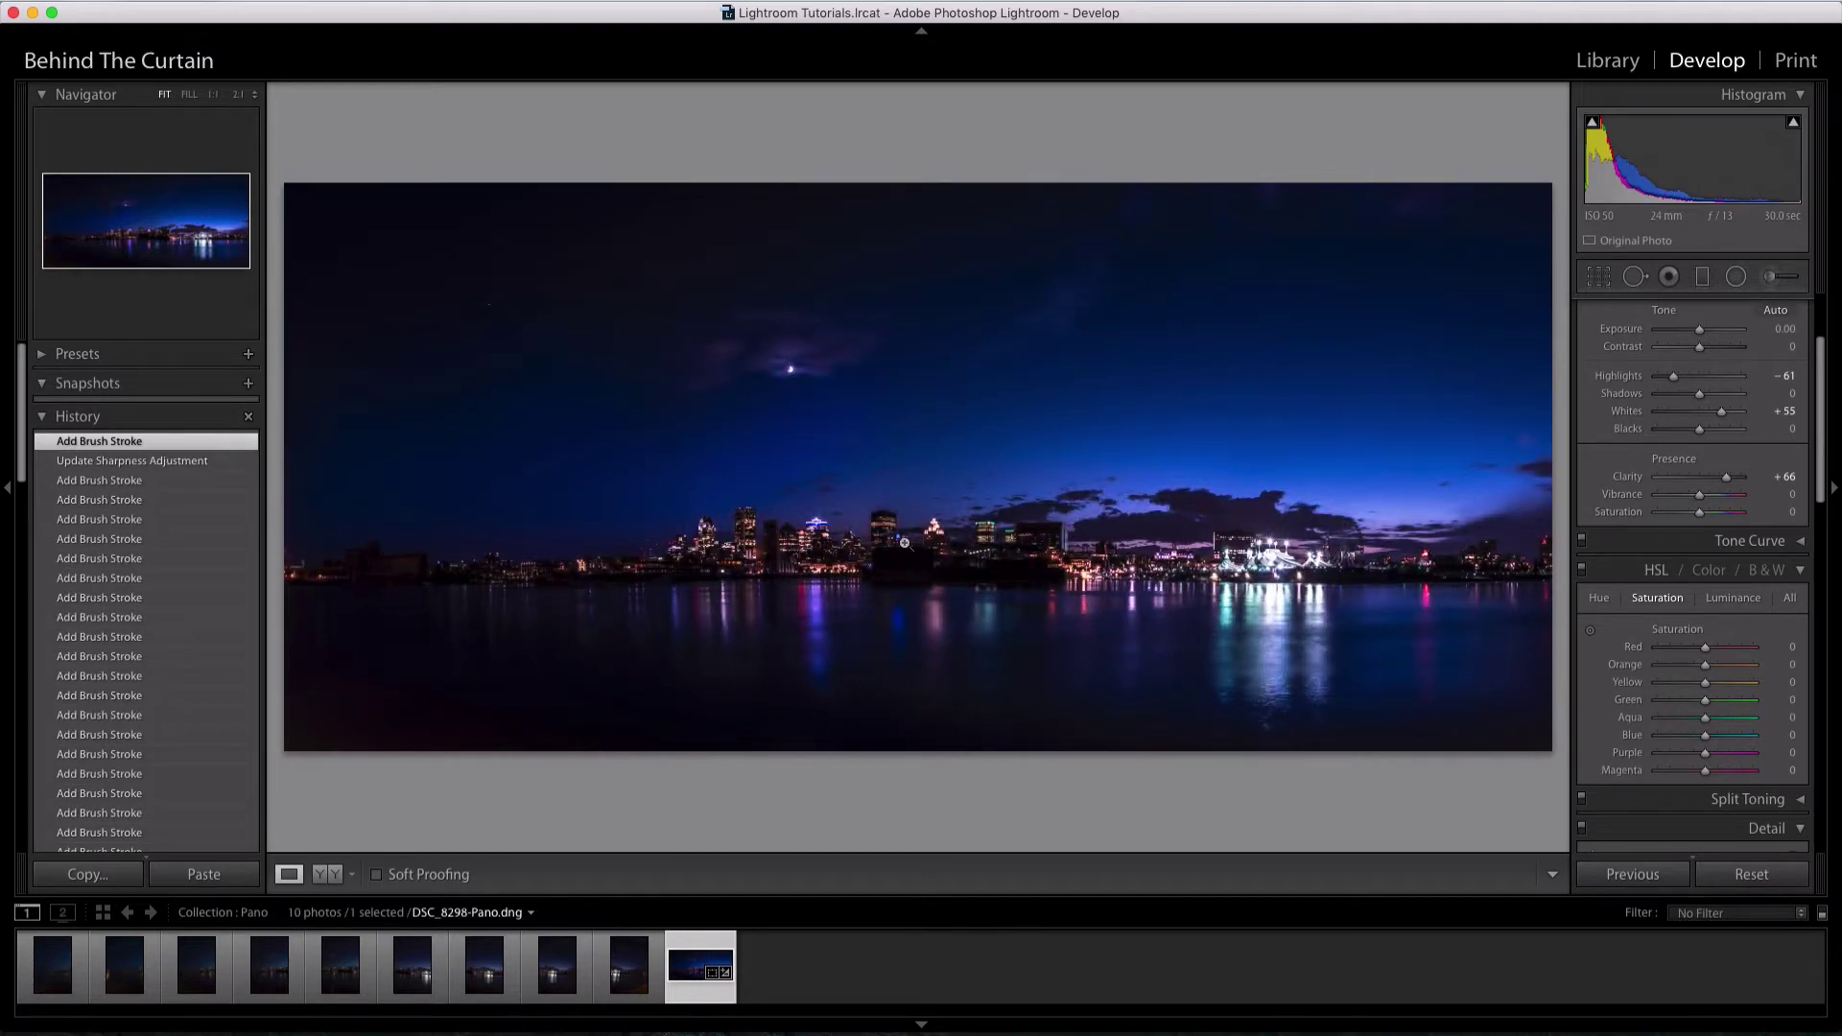
left_click(780, 549)
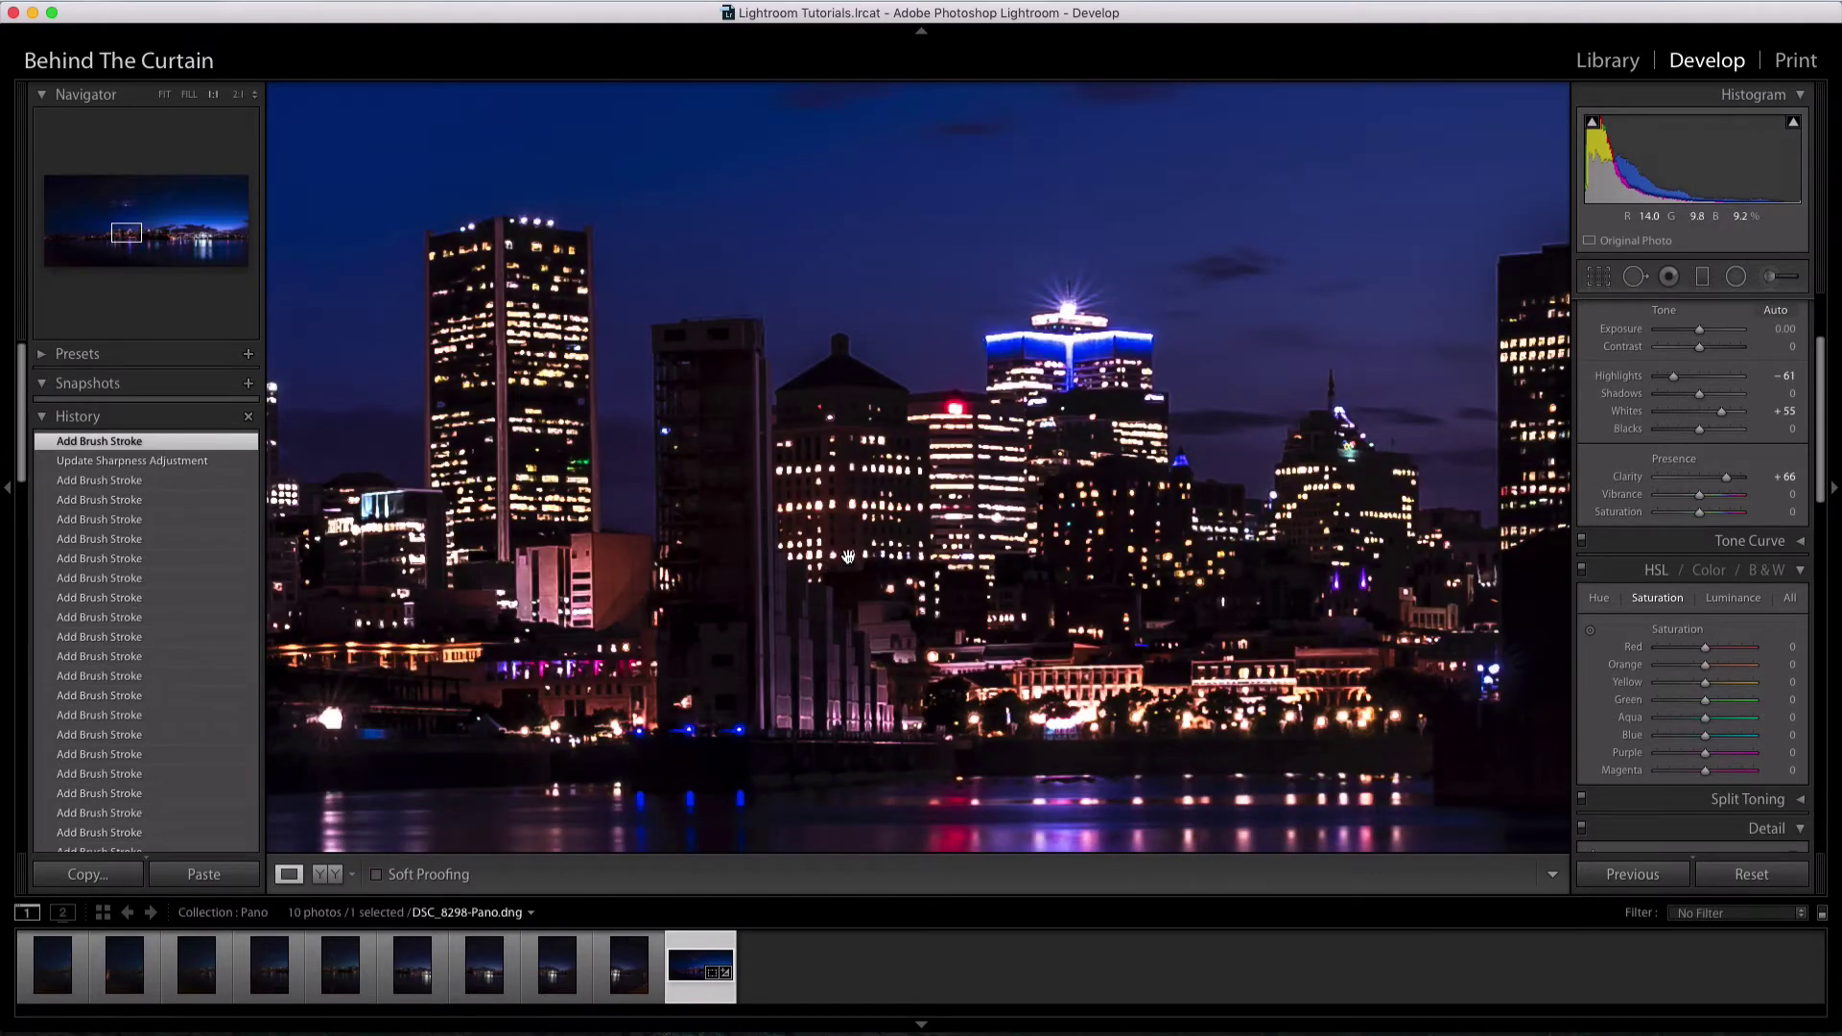
left_click(832, 555)
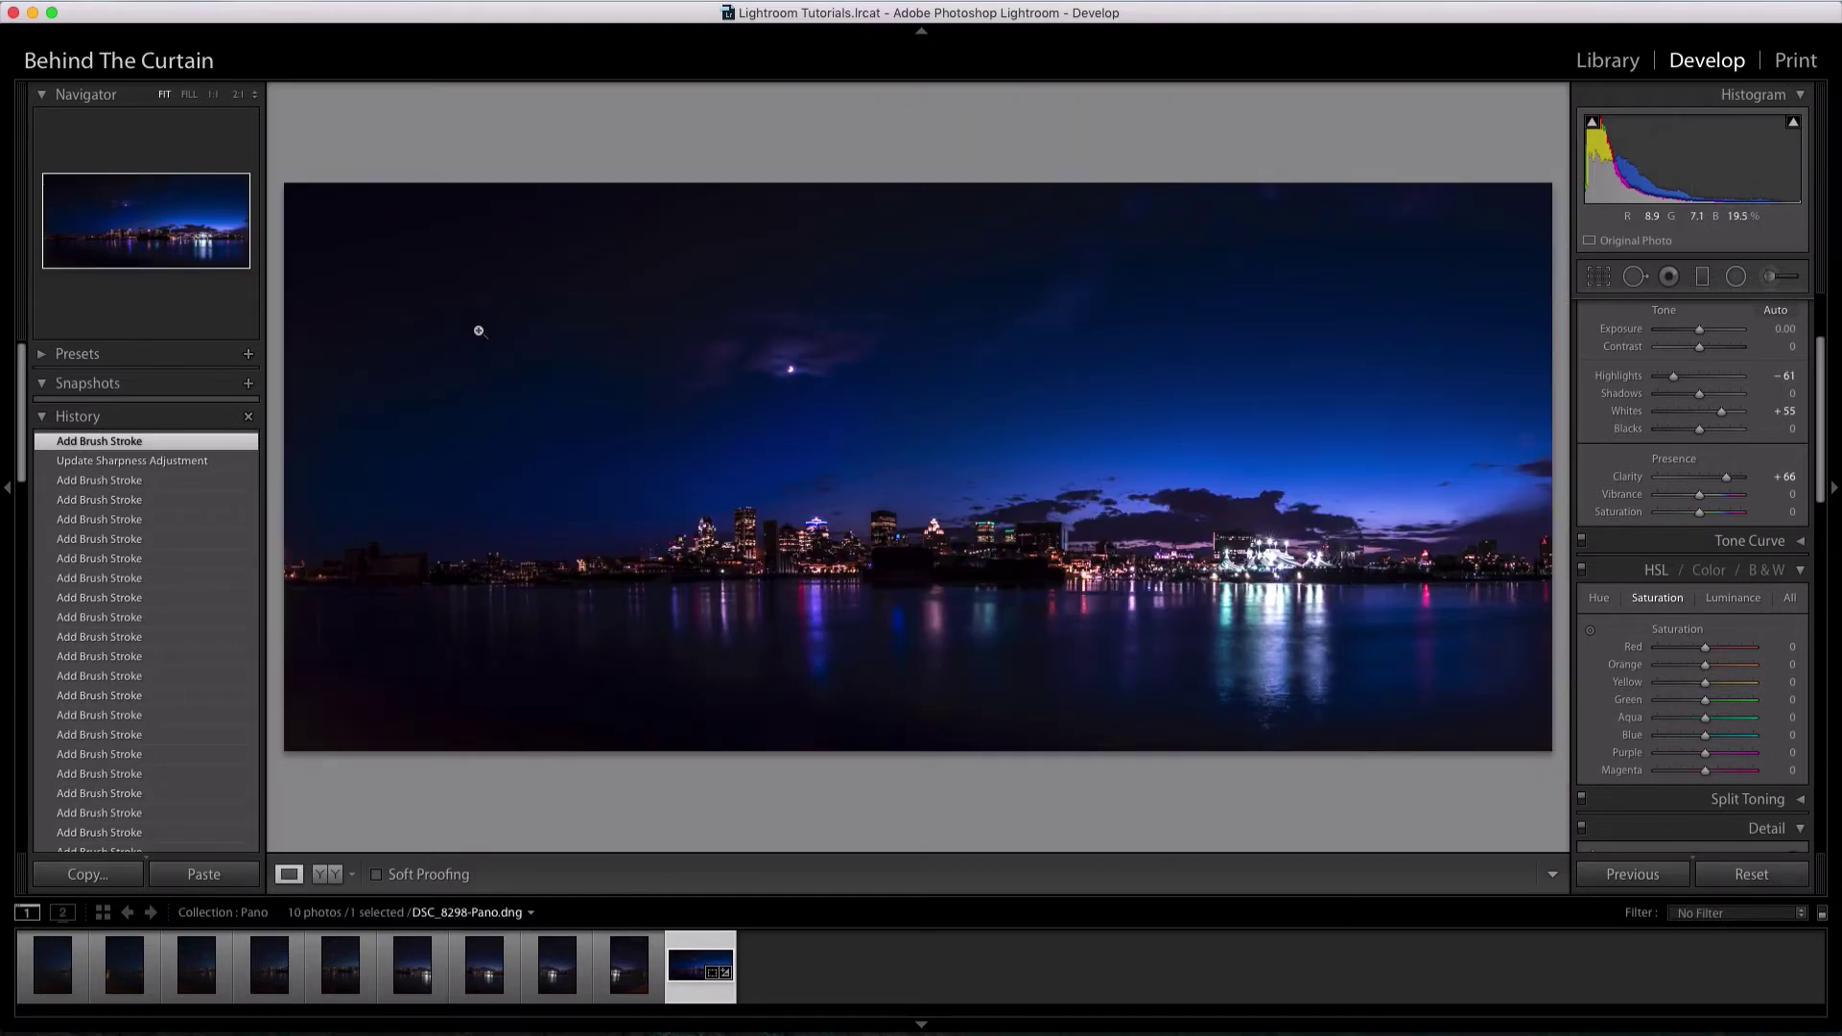
left_click(479, 331)
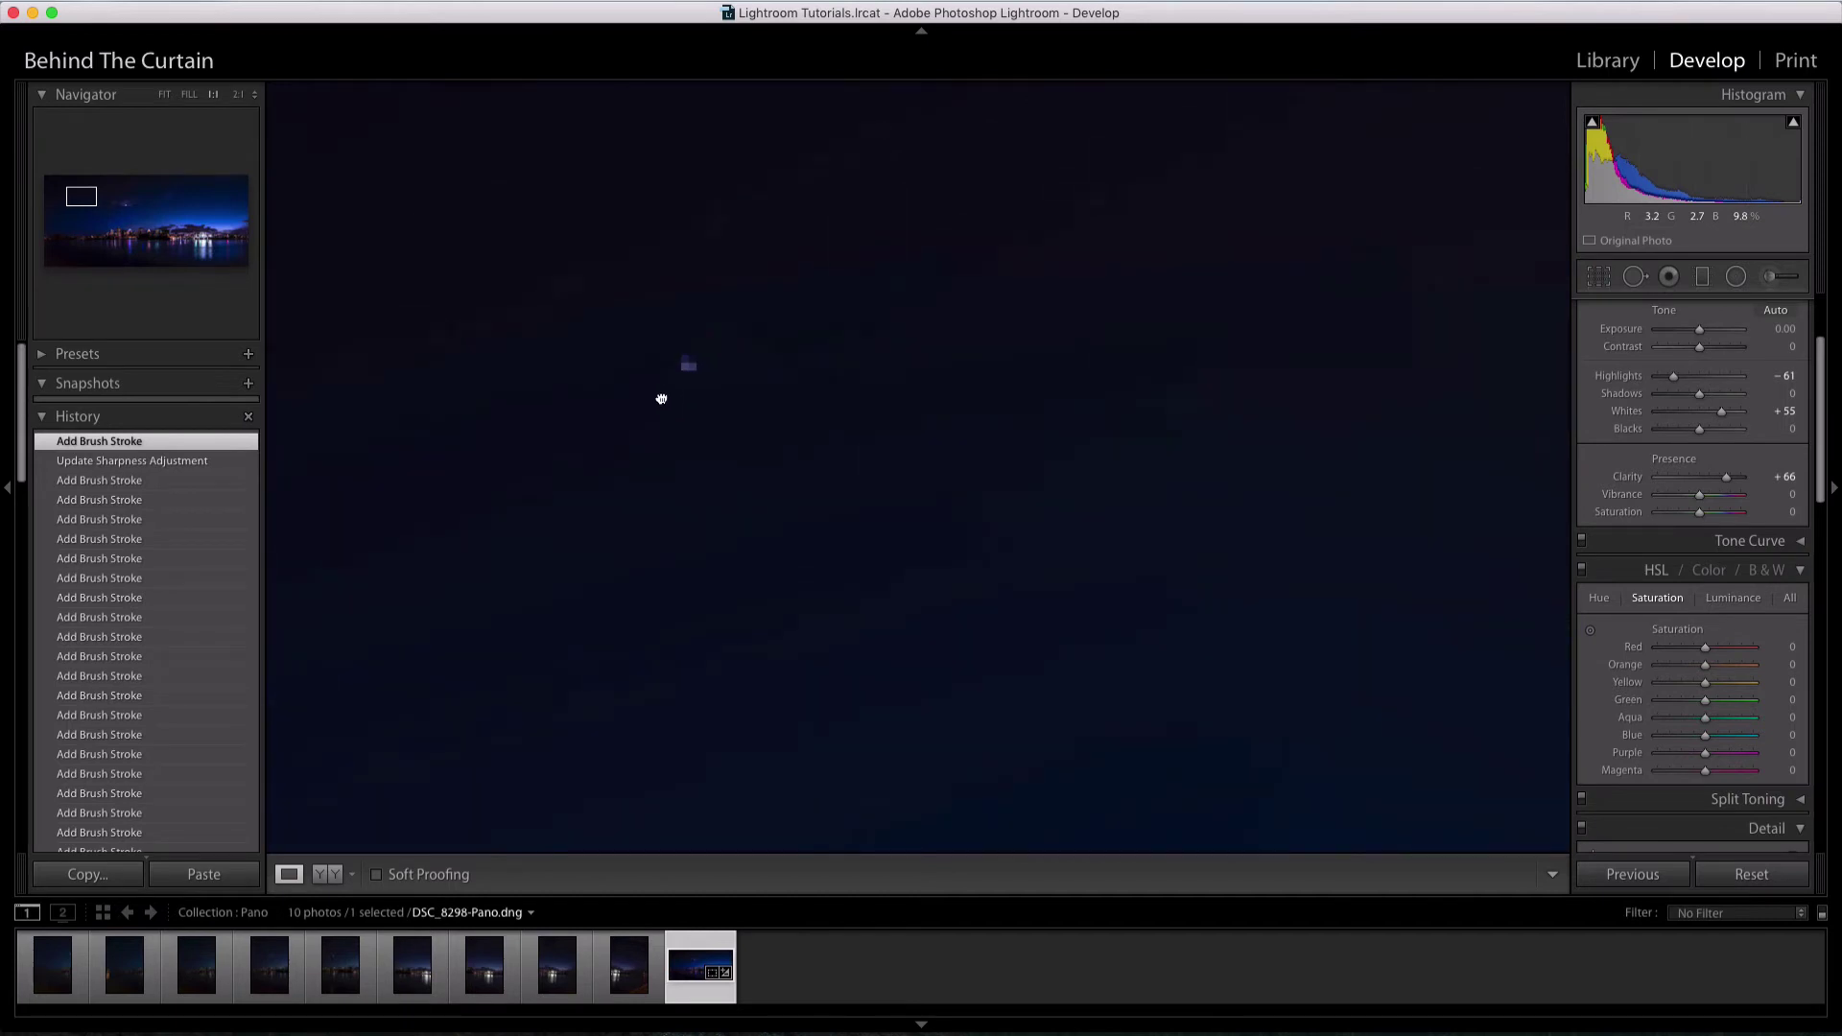
left_click(1775, 278)
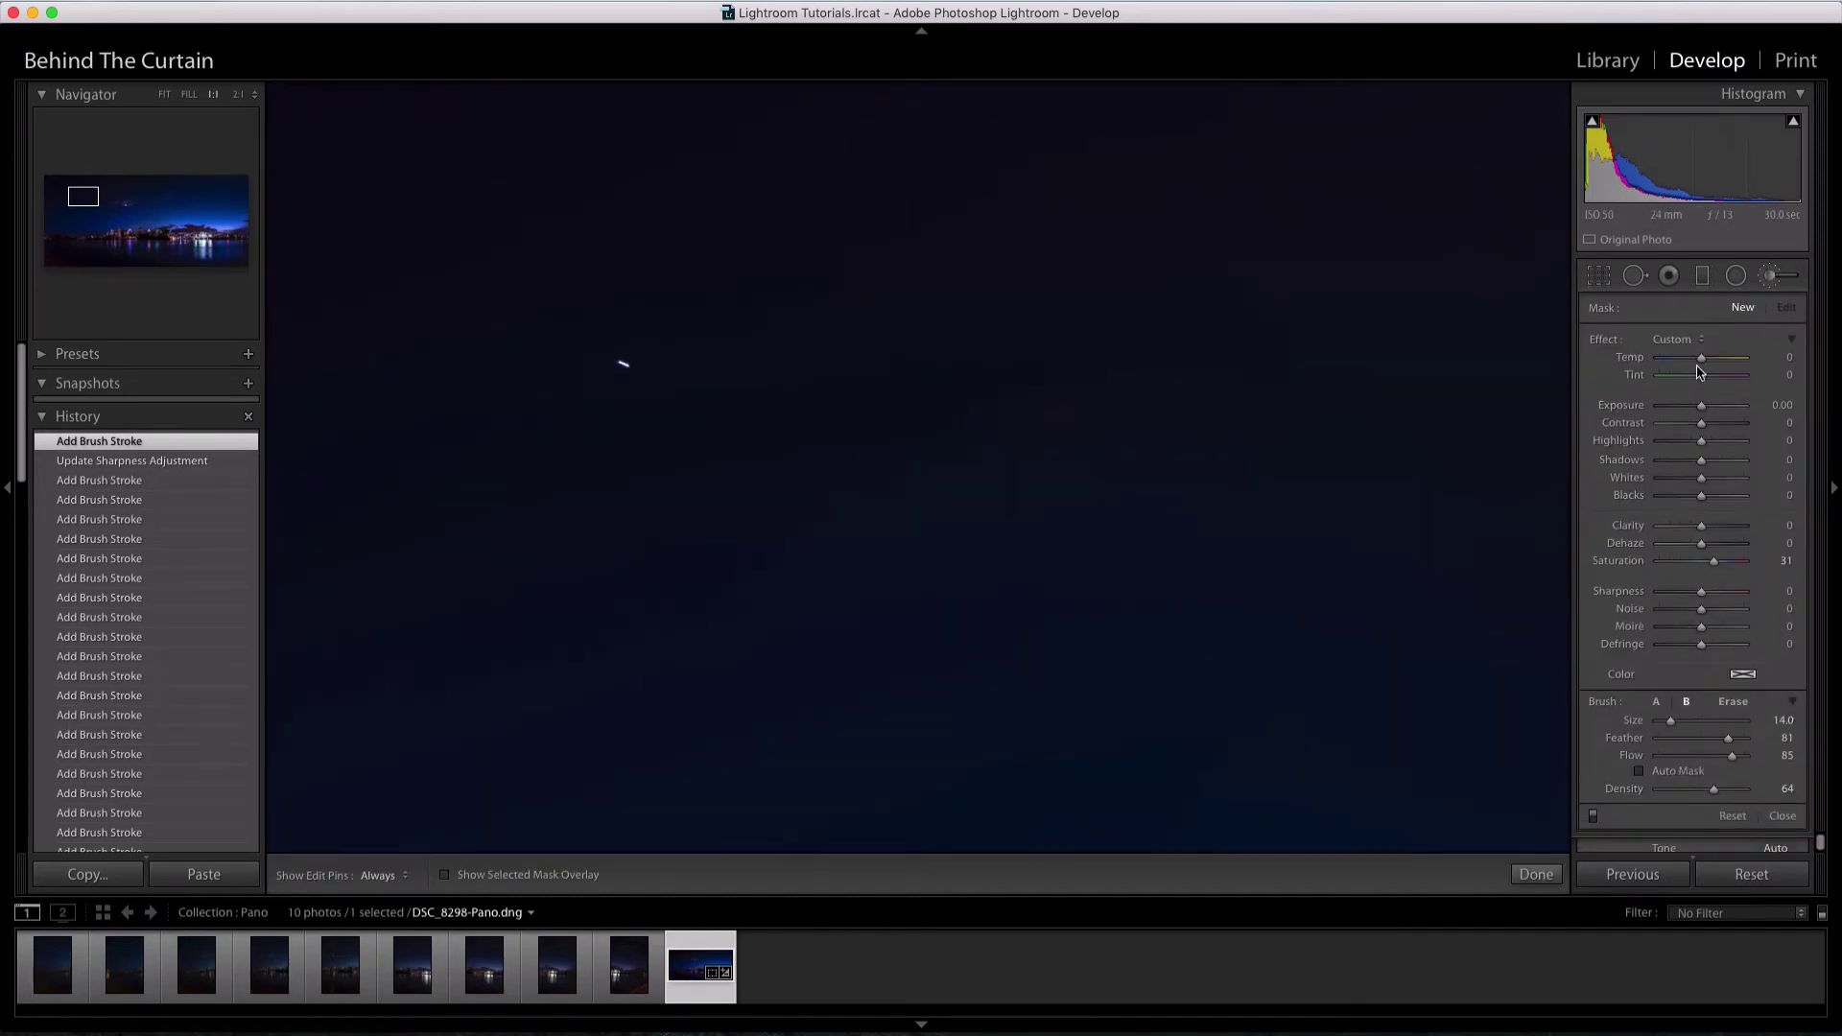
left_click(1784, 817)
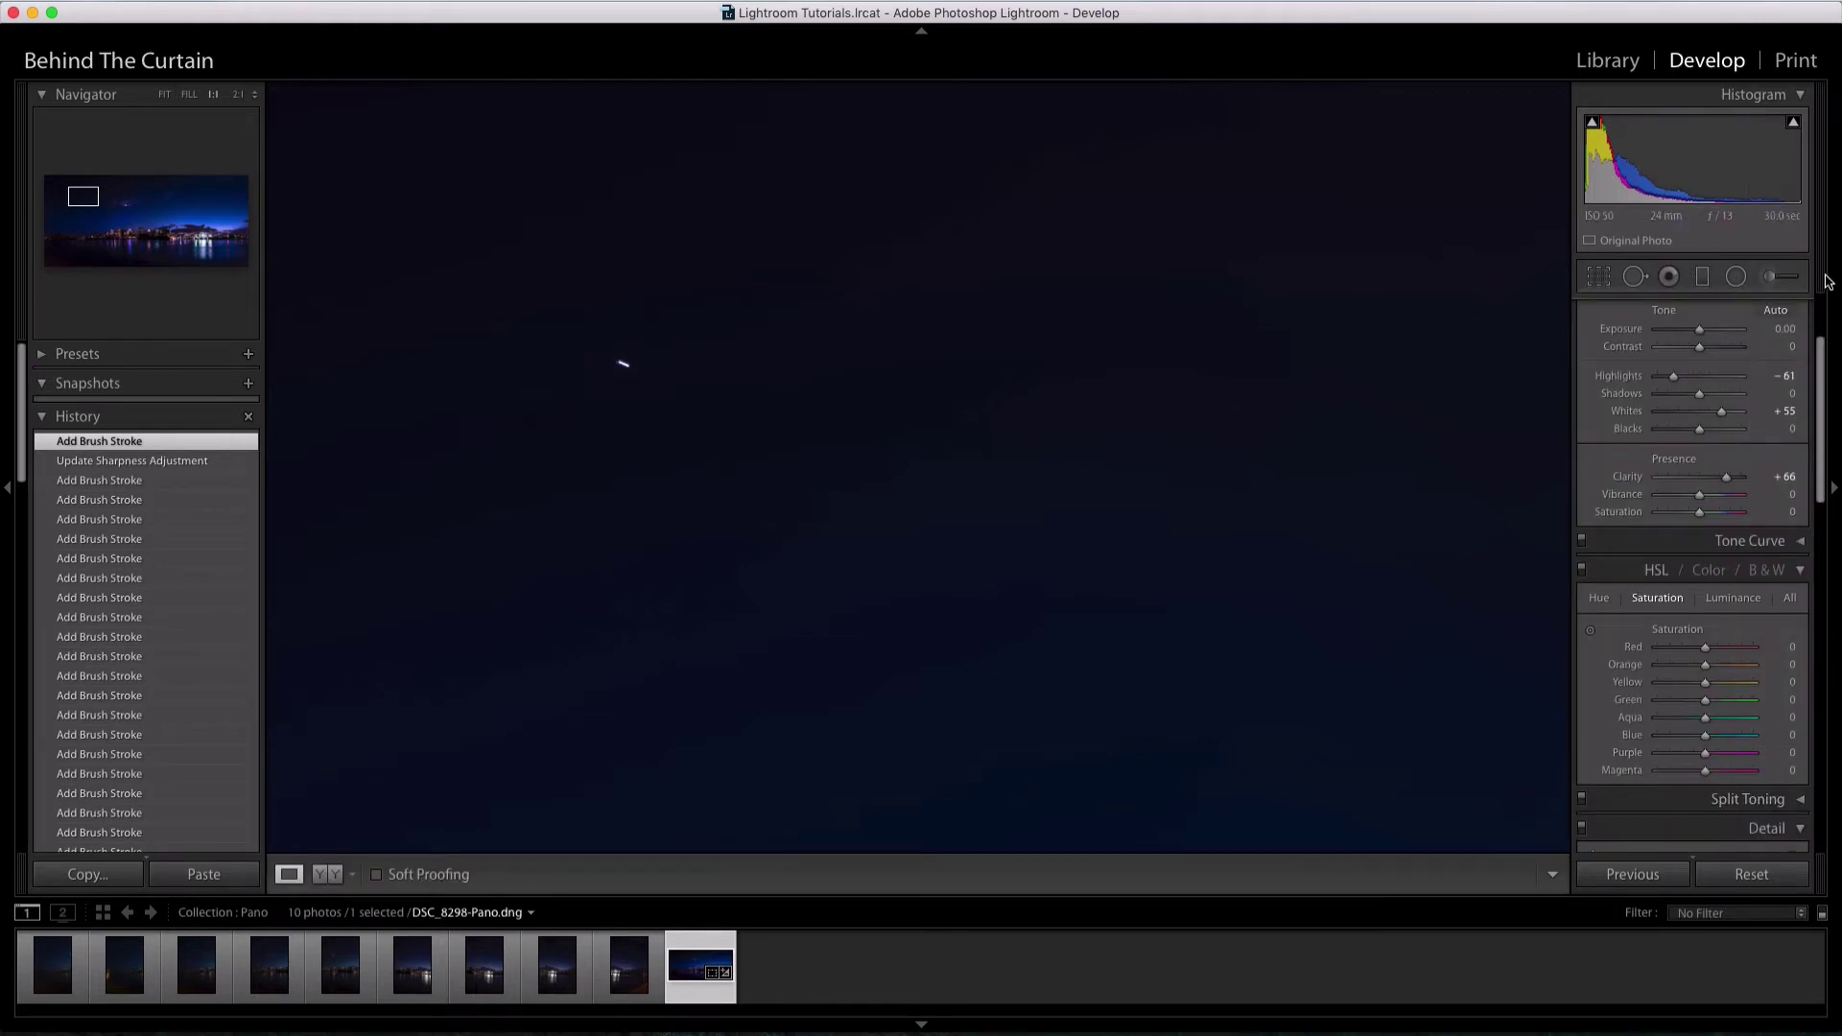
left_click(1775, 278)
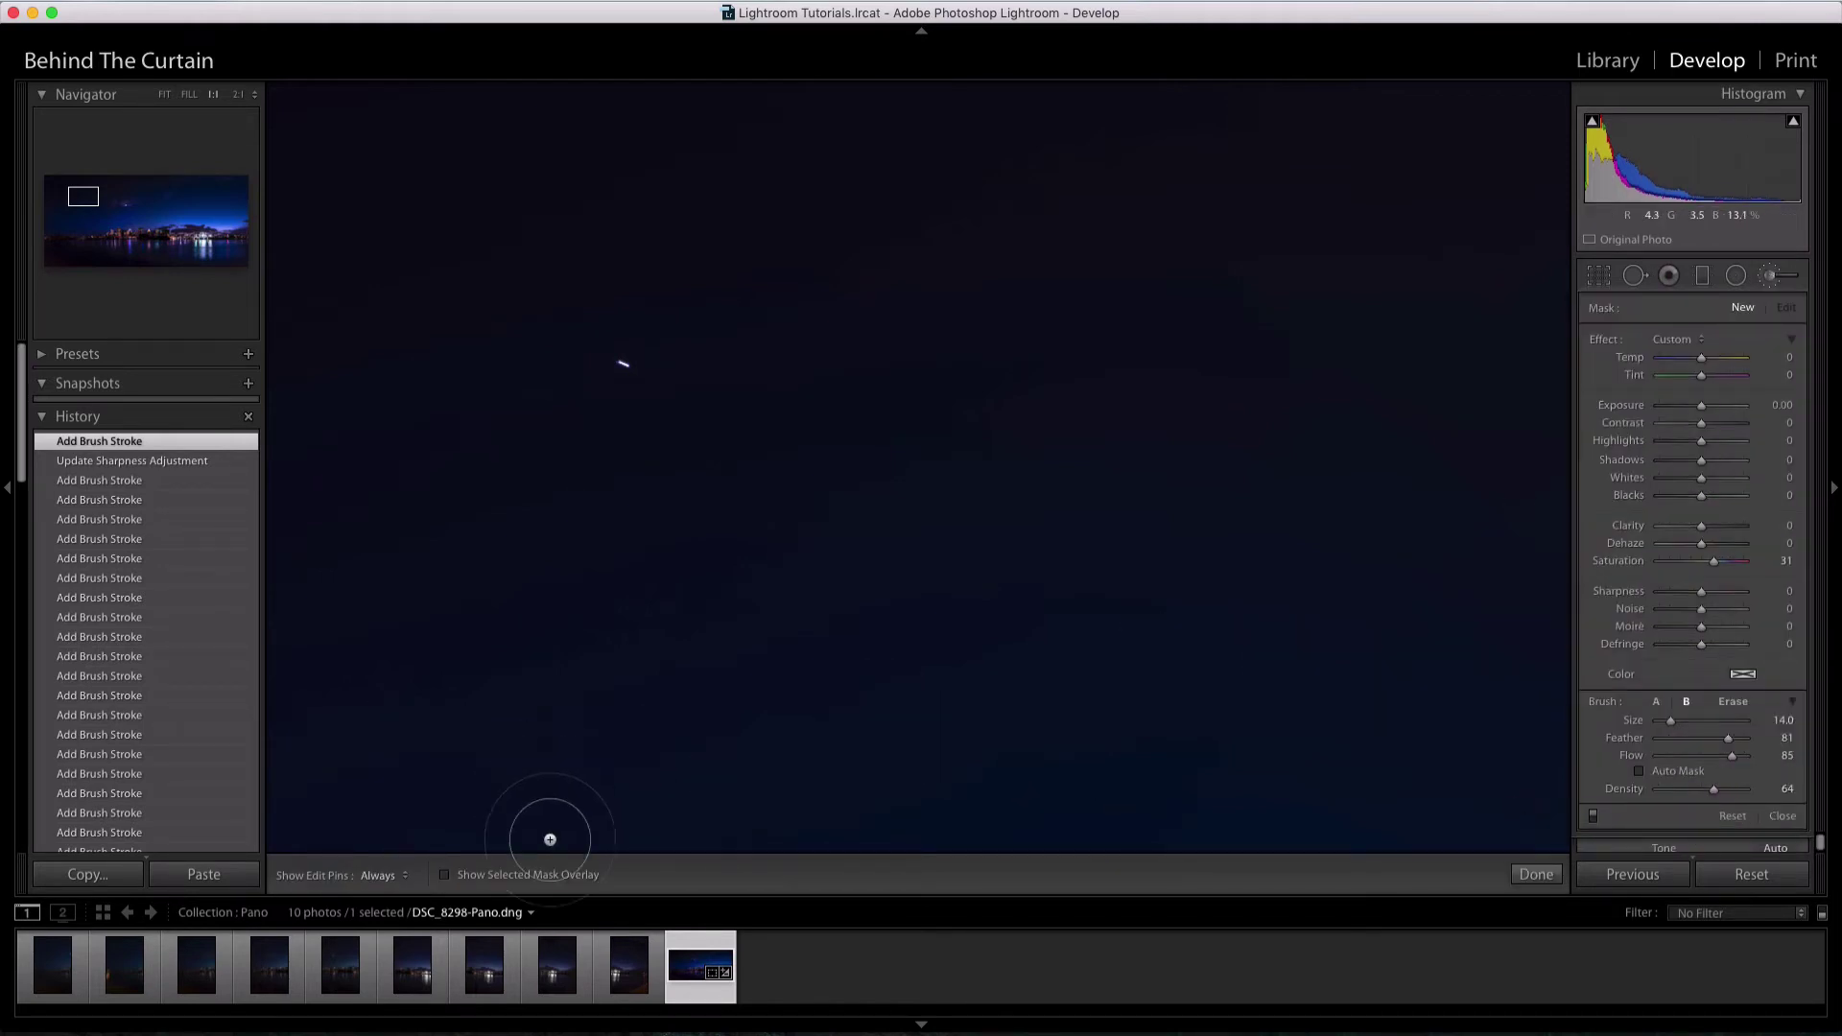
left_click(1772, 278)
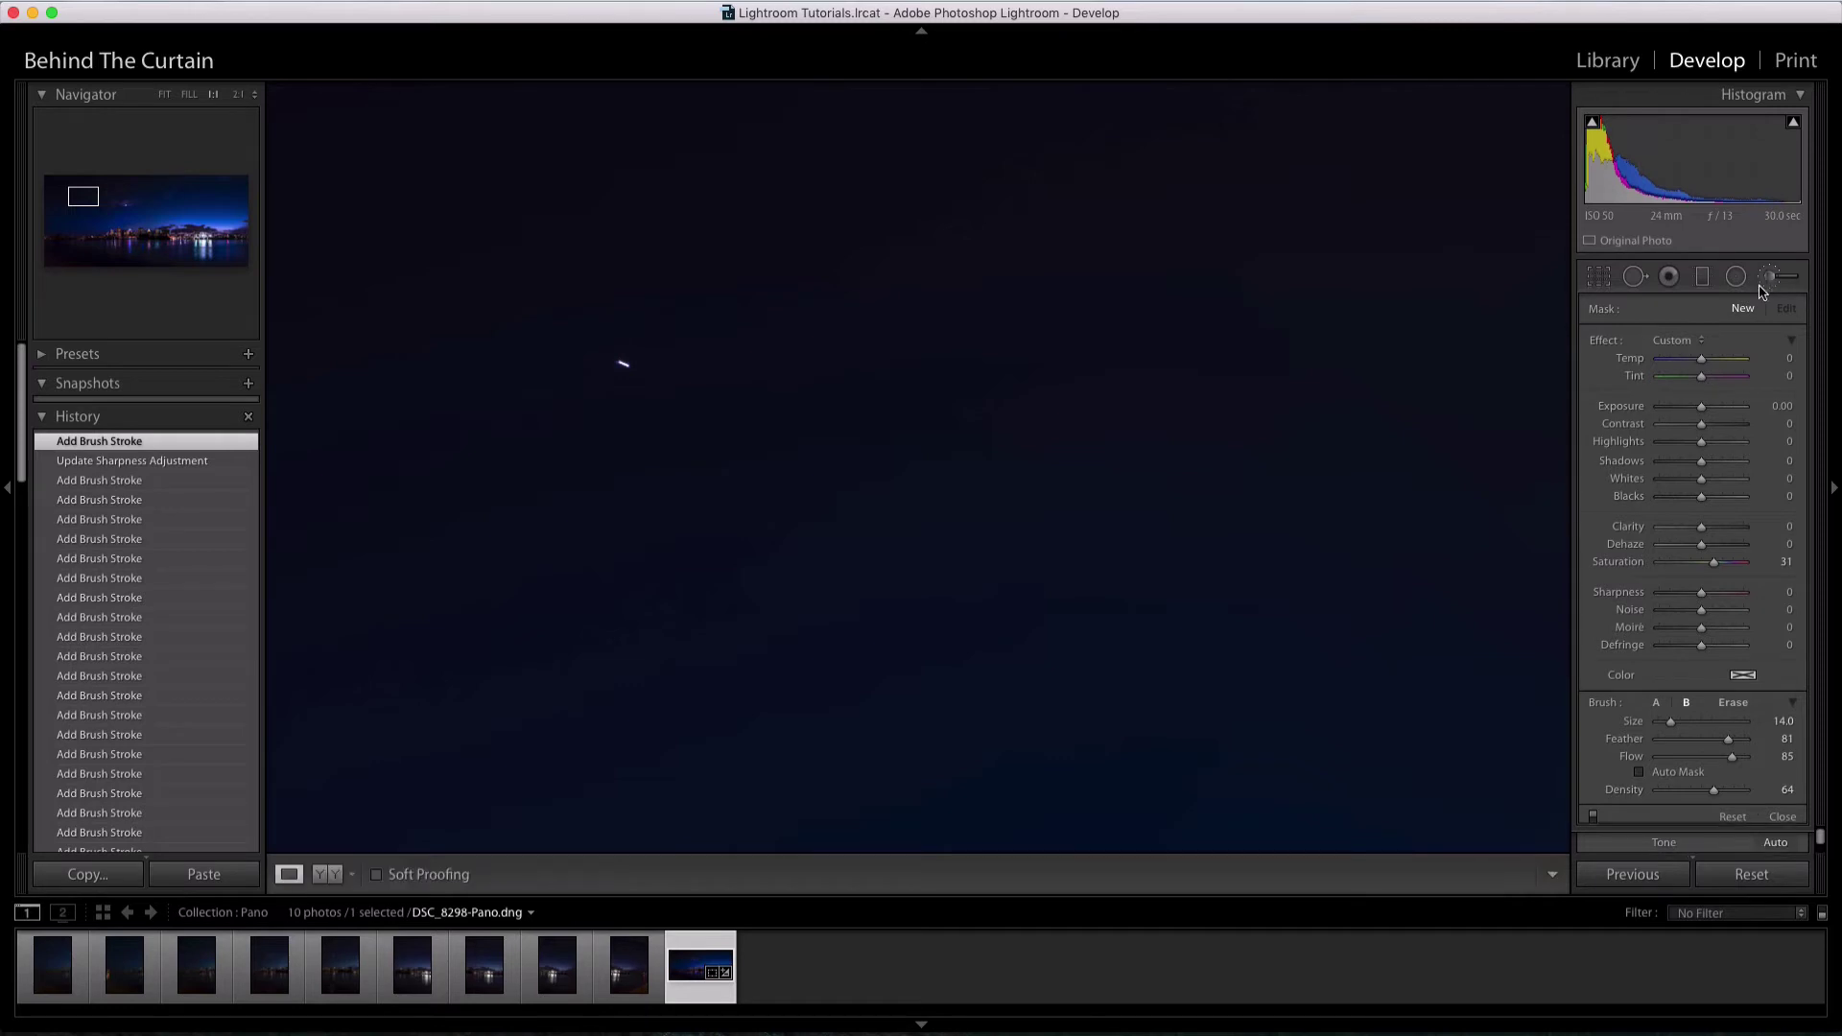
scroll(1323, 415, "down", 3)
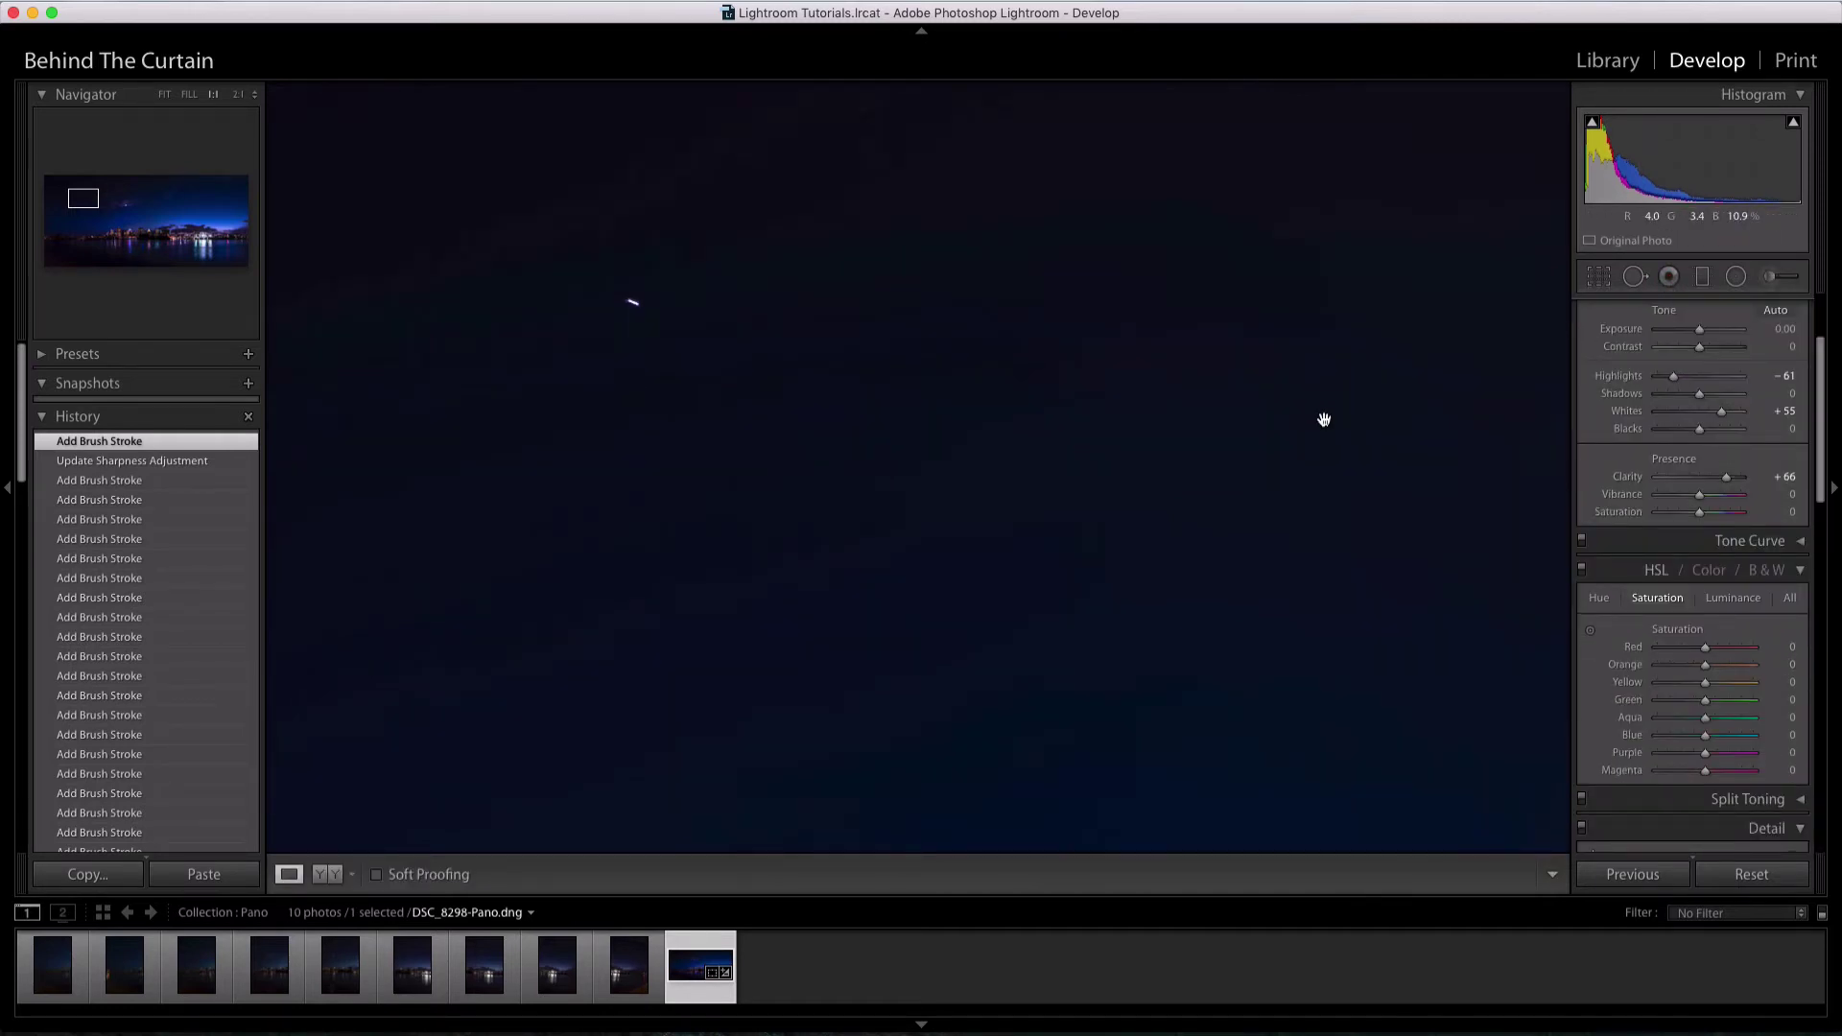
Open Spot Removal in Clone mode on the whole fitted panorama, and turn on Visualize Spots with a higher threshold
left_click(1631, 279)
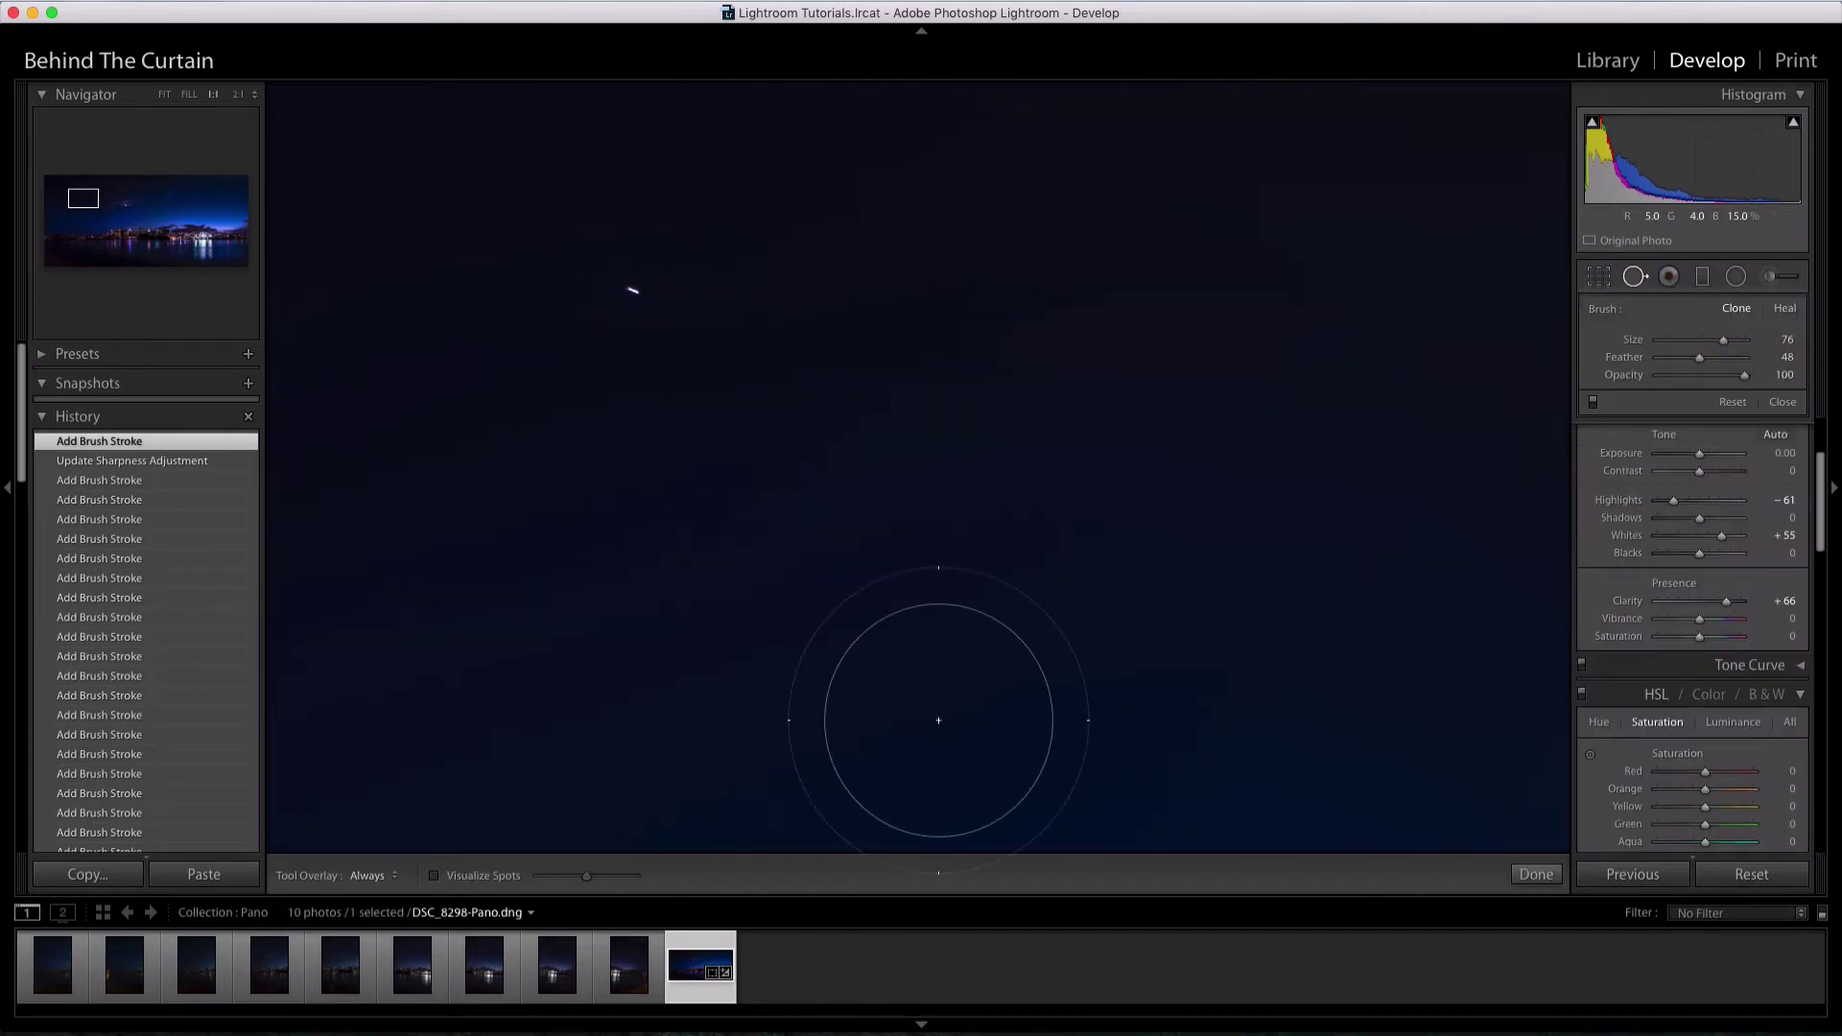
left_click(165, 97)
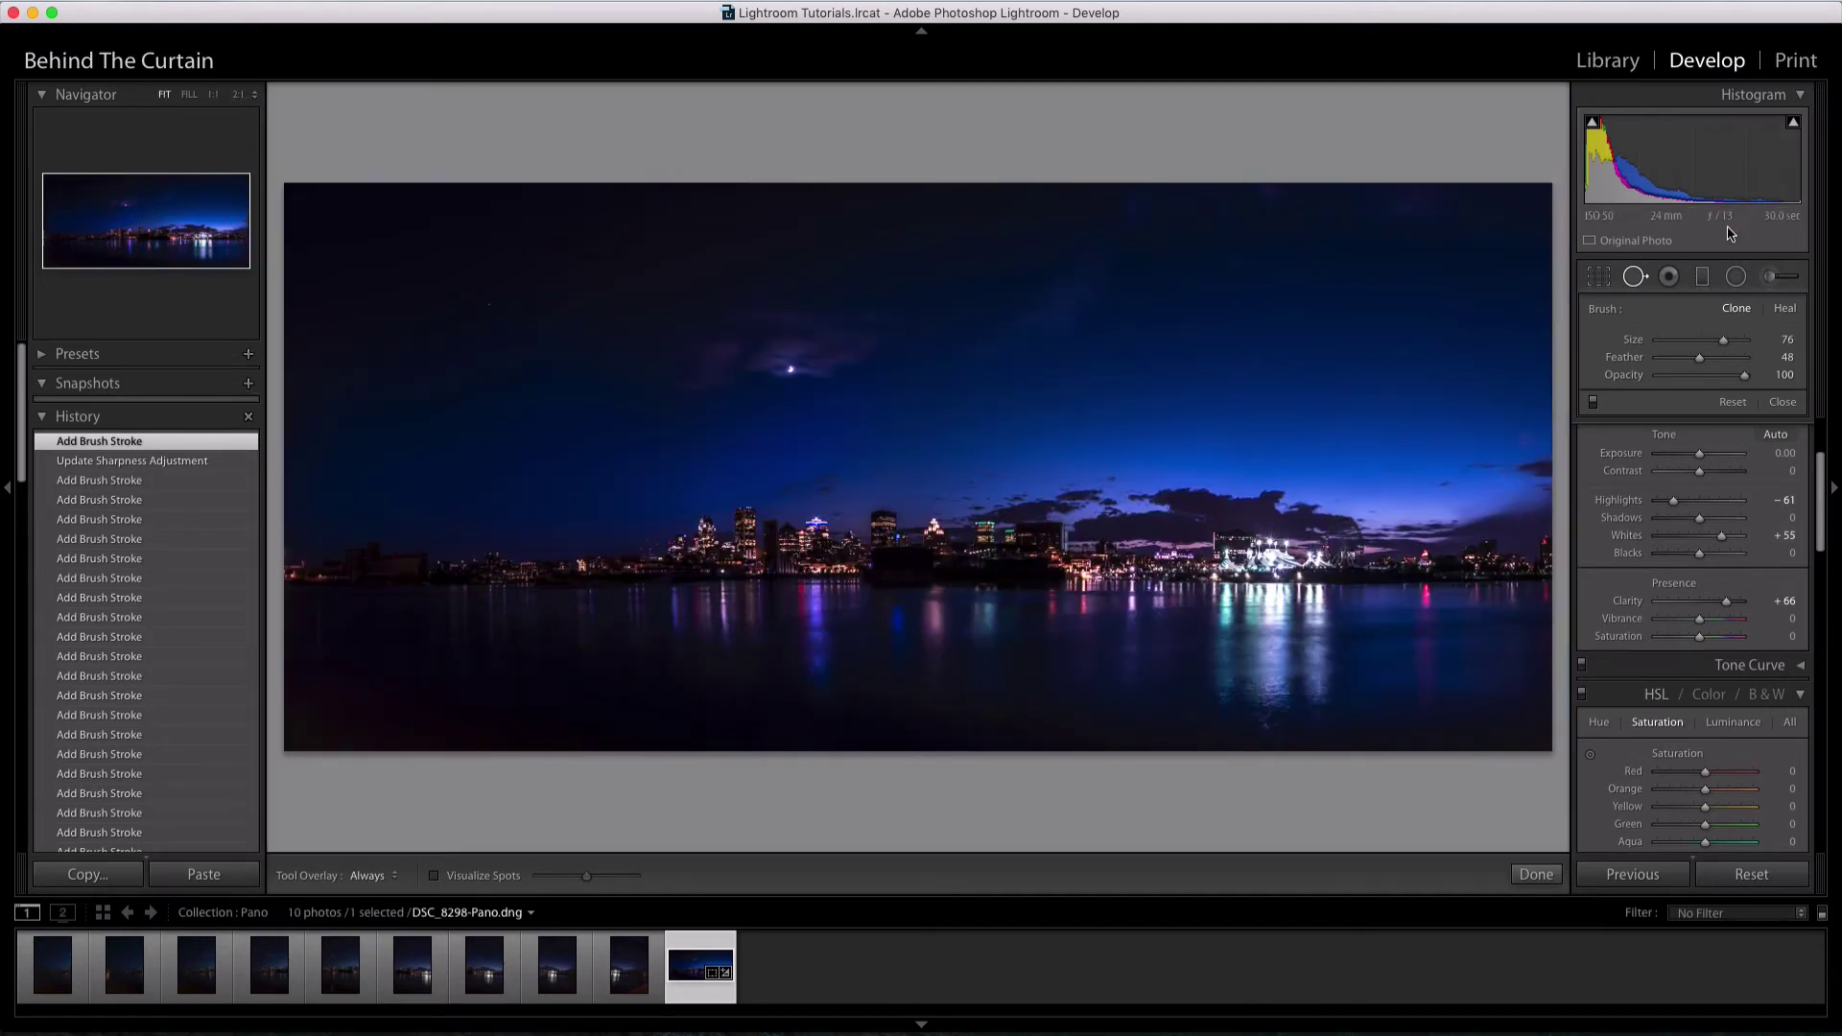
left_click(1637, 277)
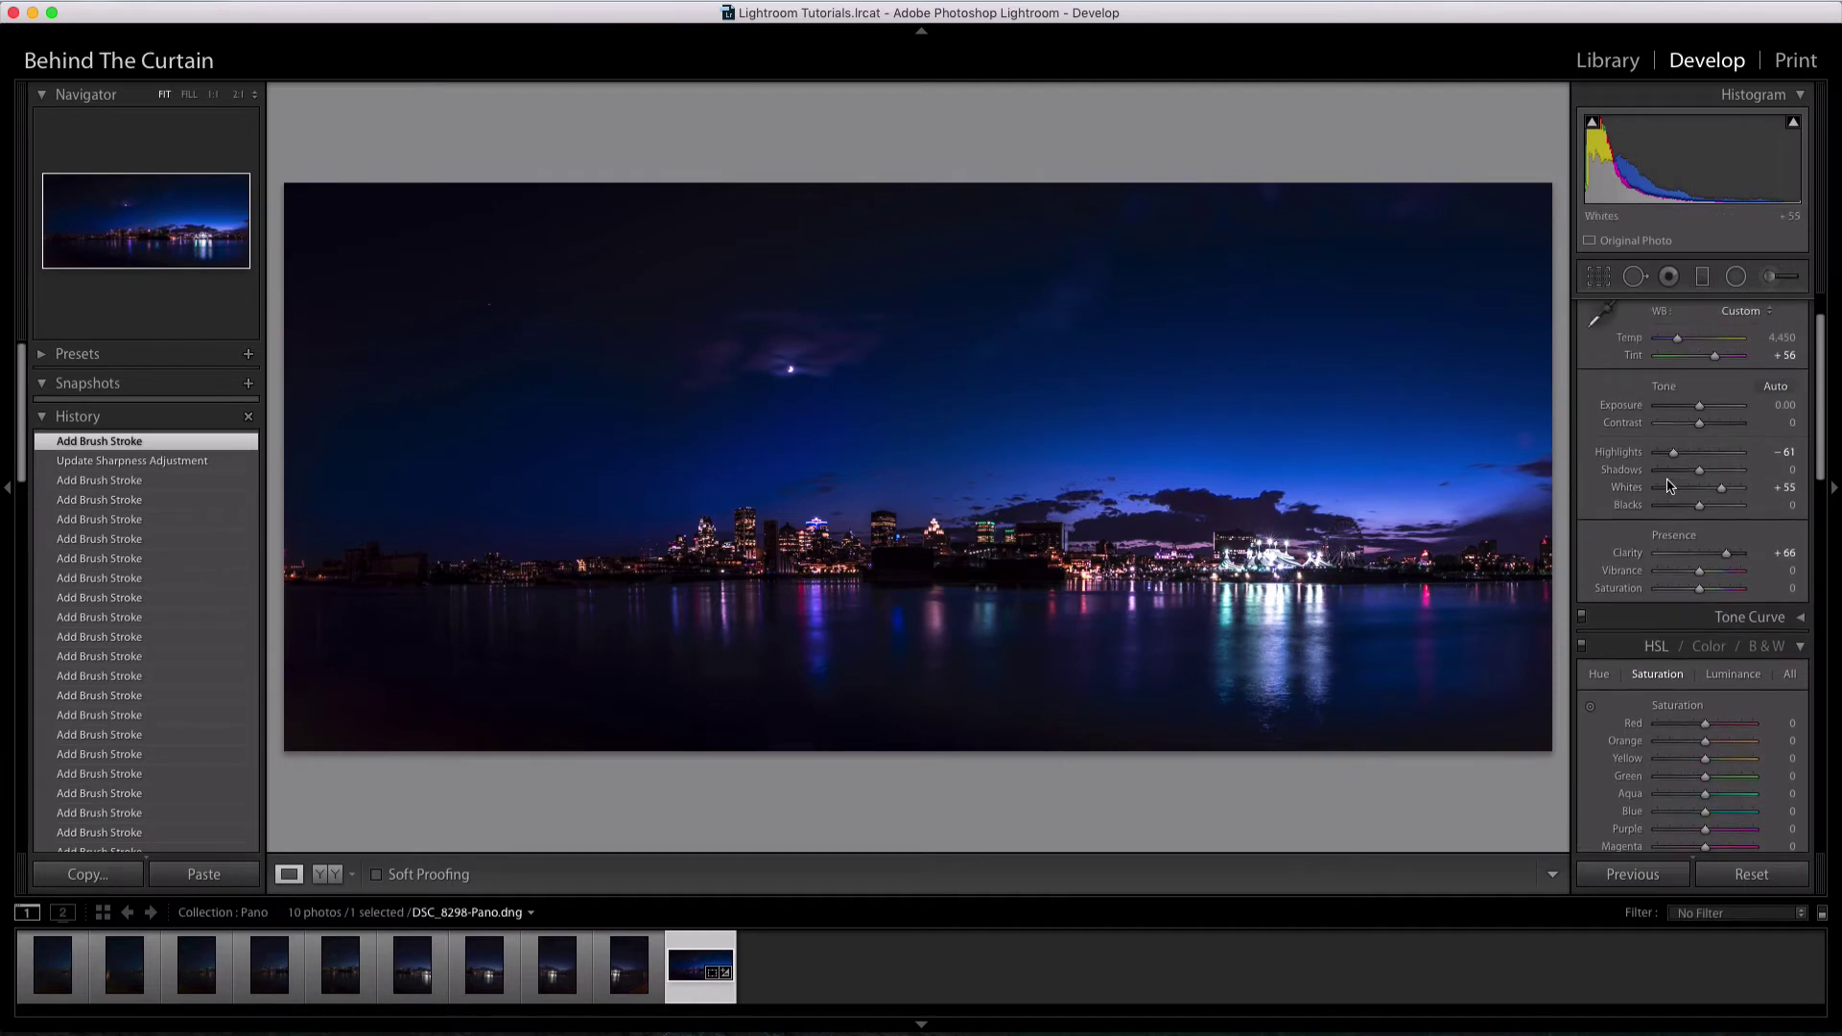
left_click(1635, 277)
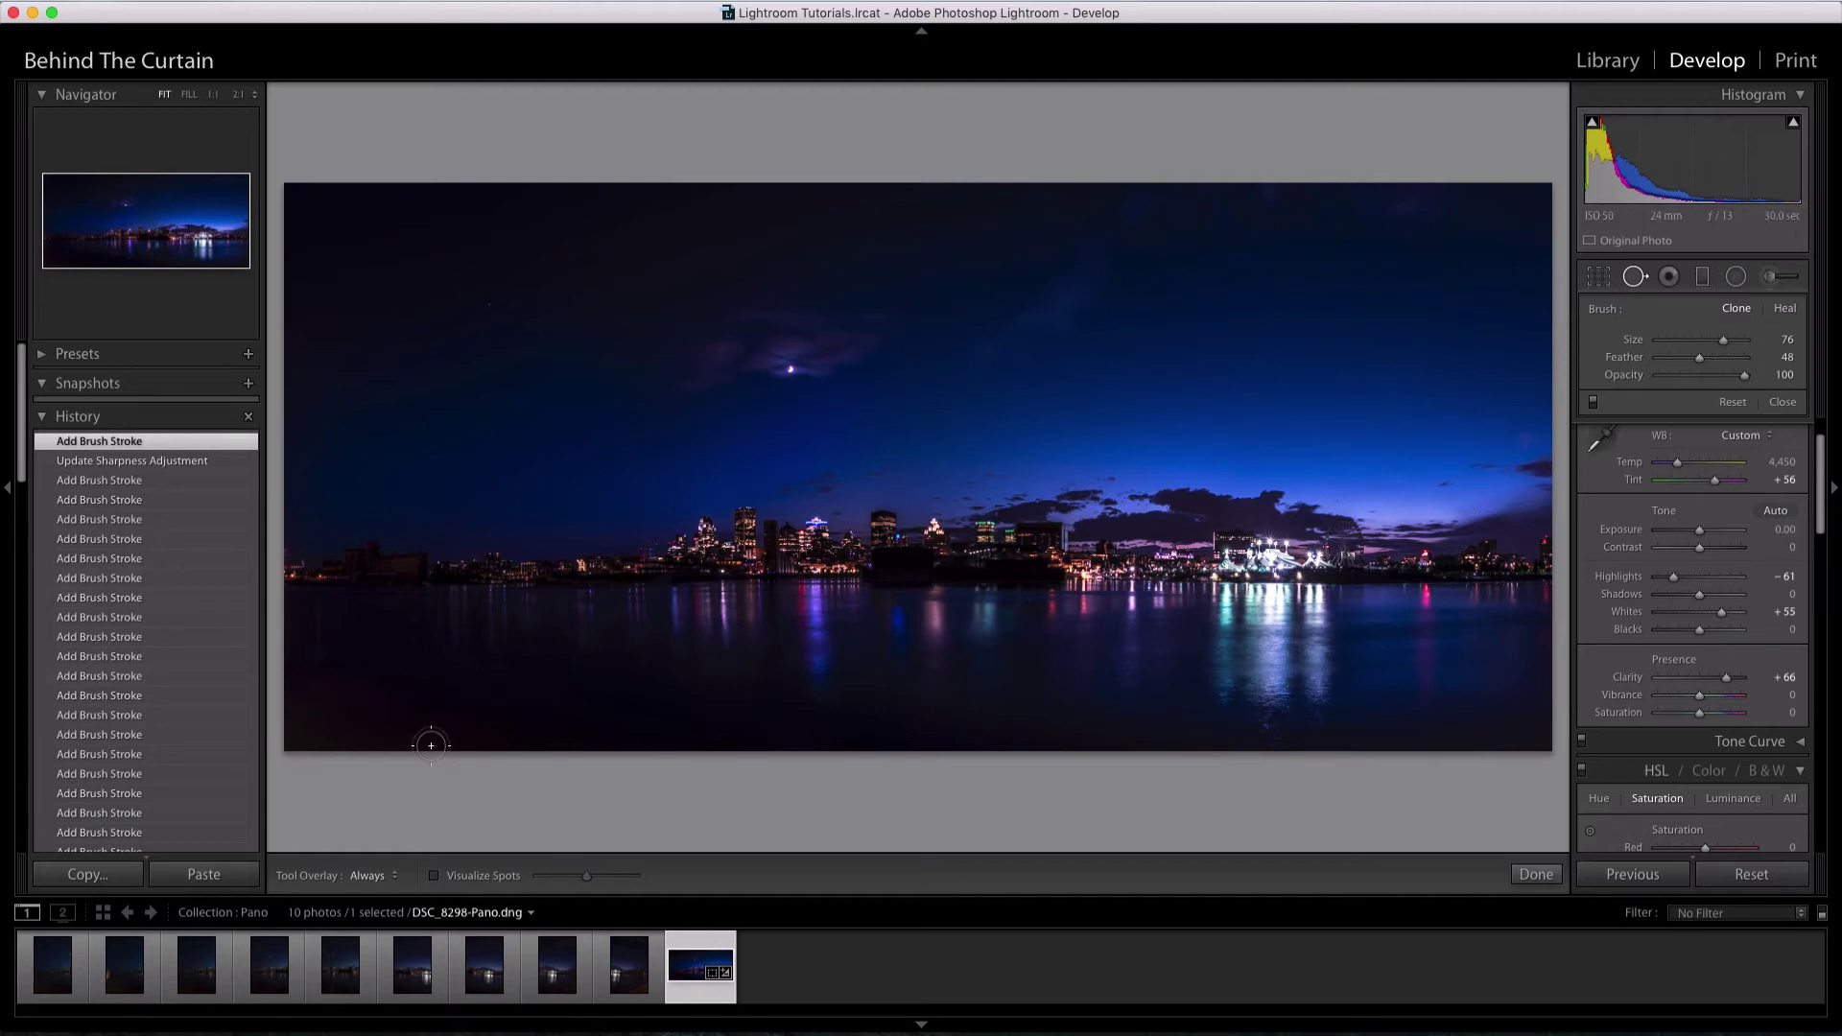
left_click(433, 875)
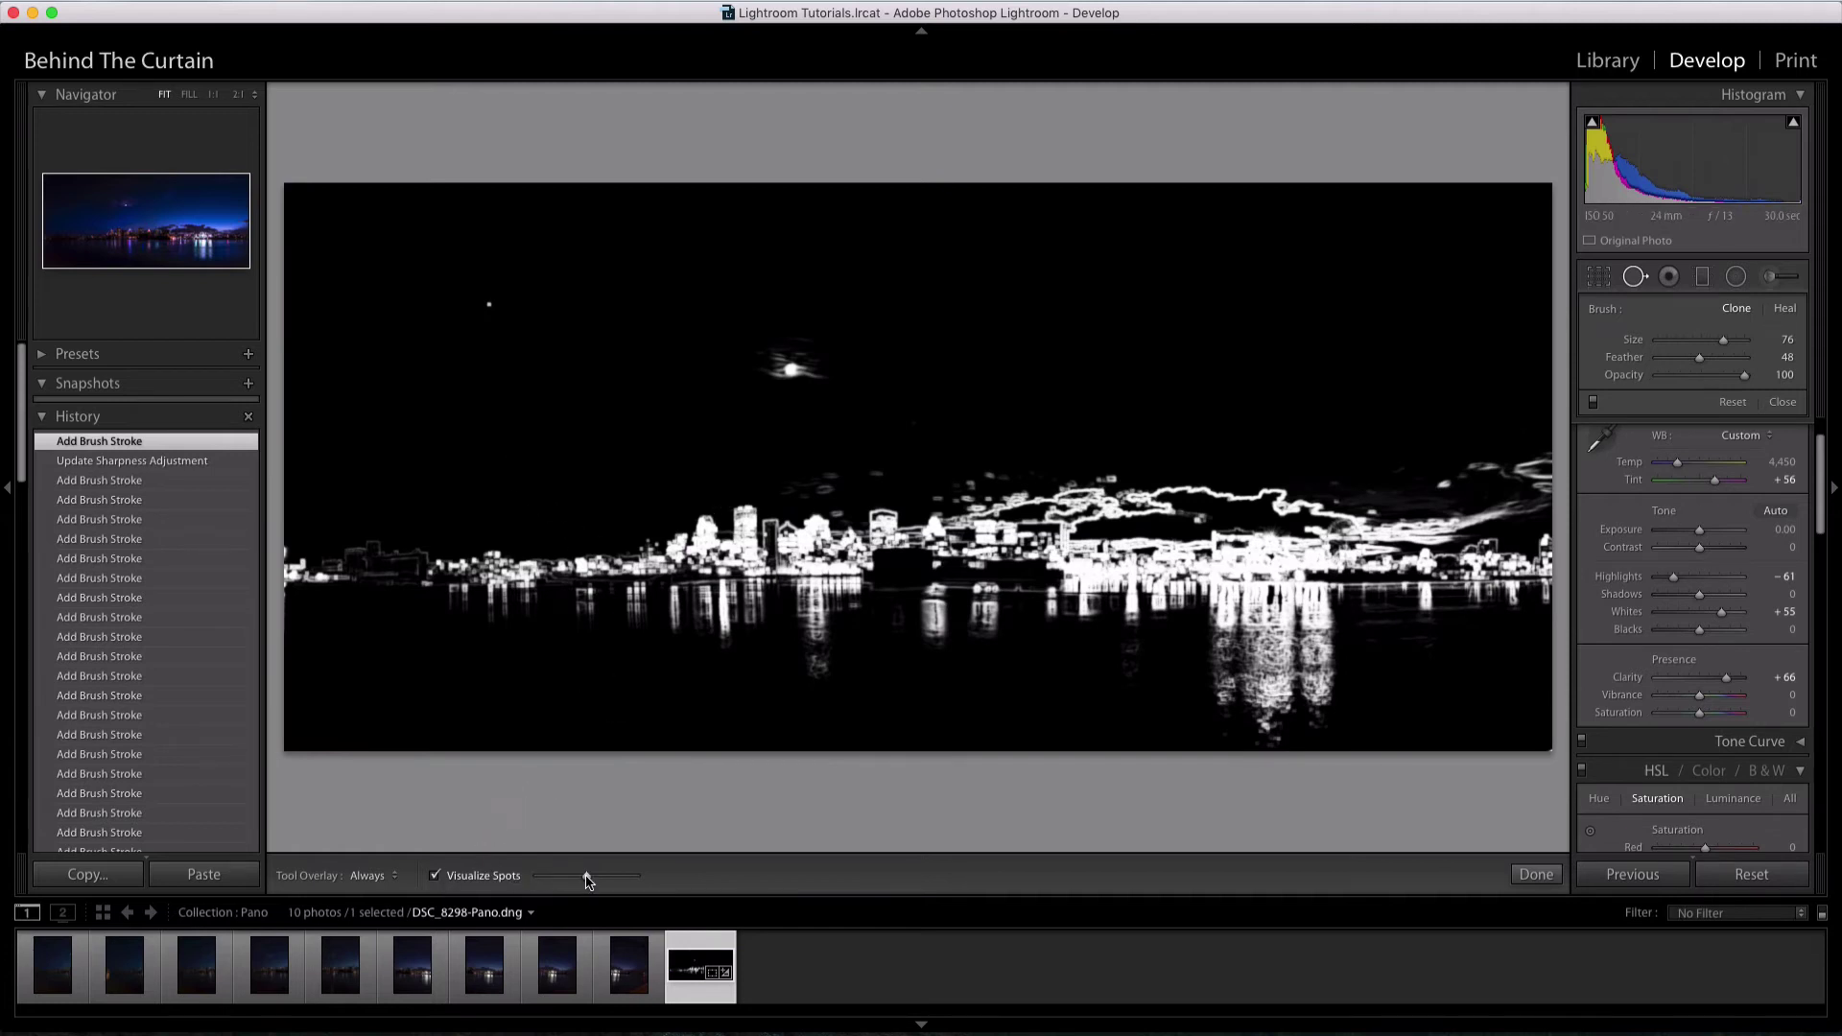
left_click_drag(587, 876, 634, 876)
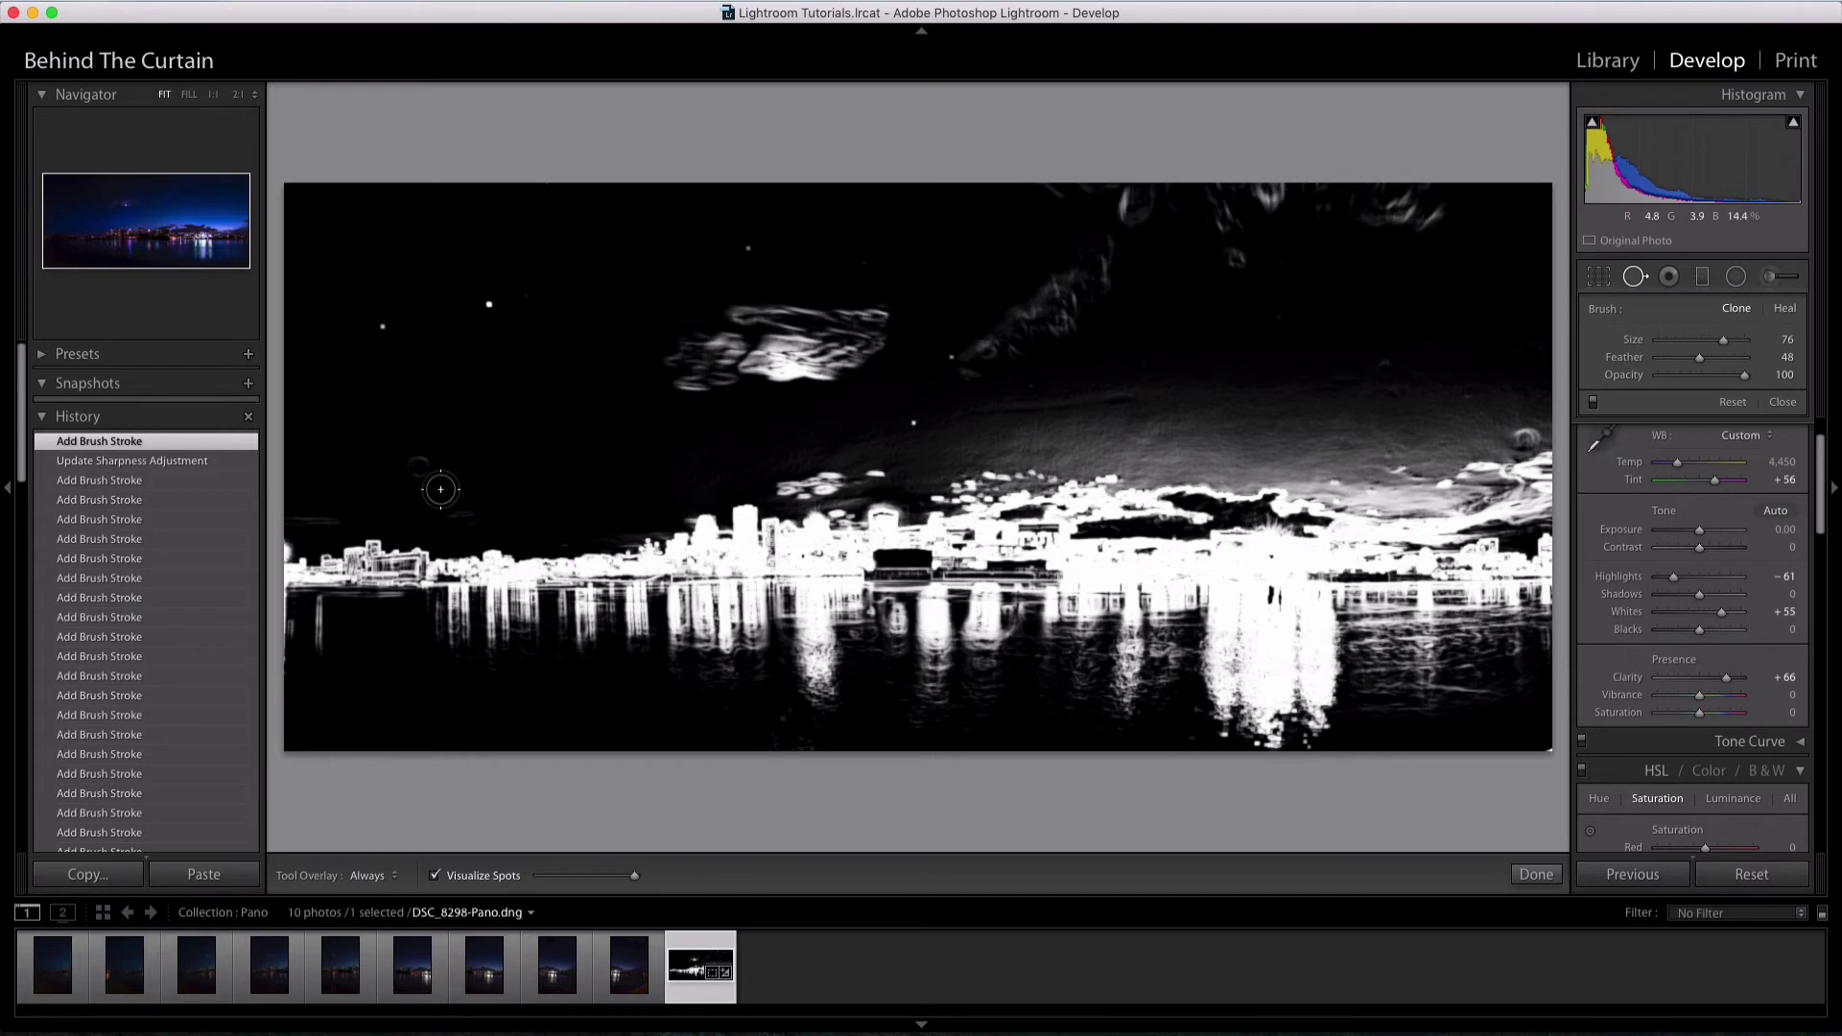
Clone out the five bright specks in the sky with spot sizes of 50, 76 and 60
scroll(375, 311, "down", 5)
left_click(380, 325)
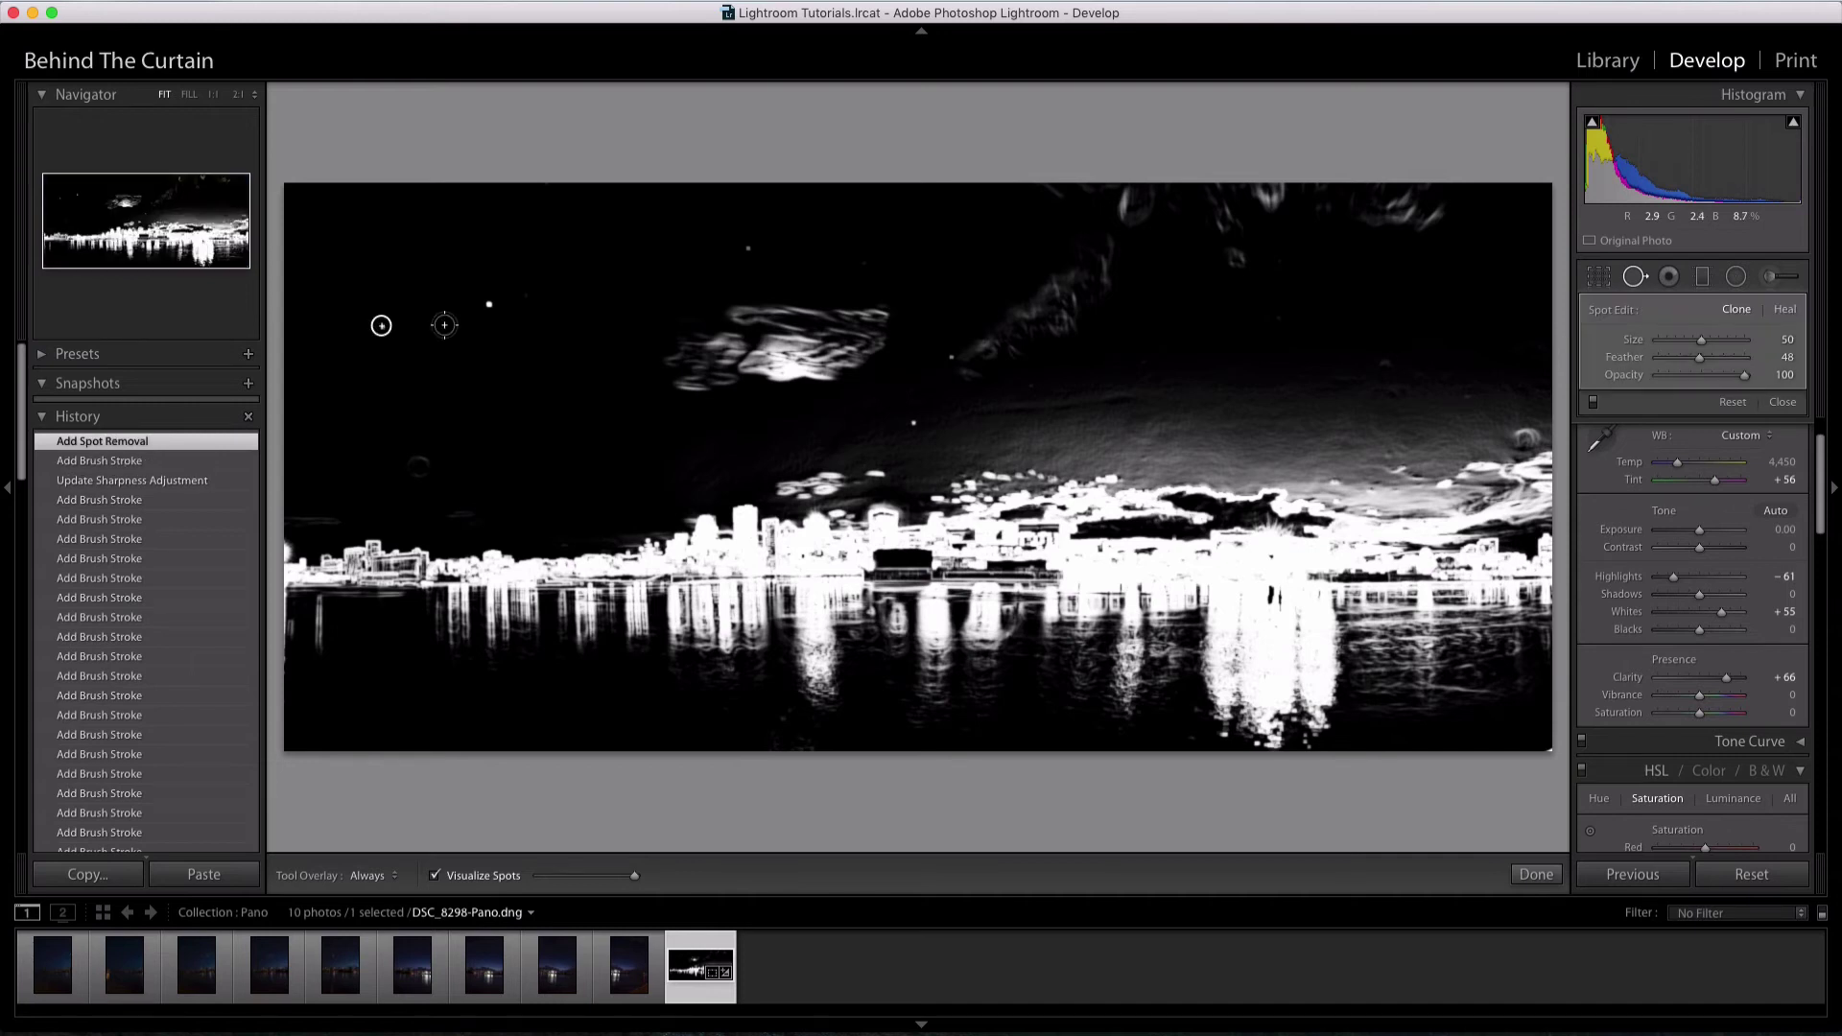
left_click(491, 305)
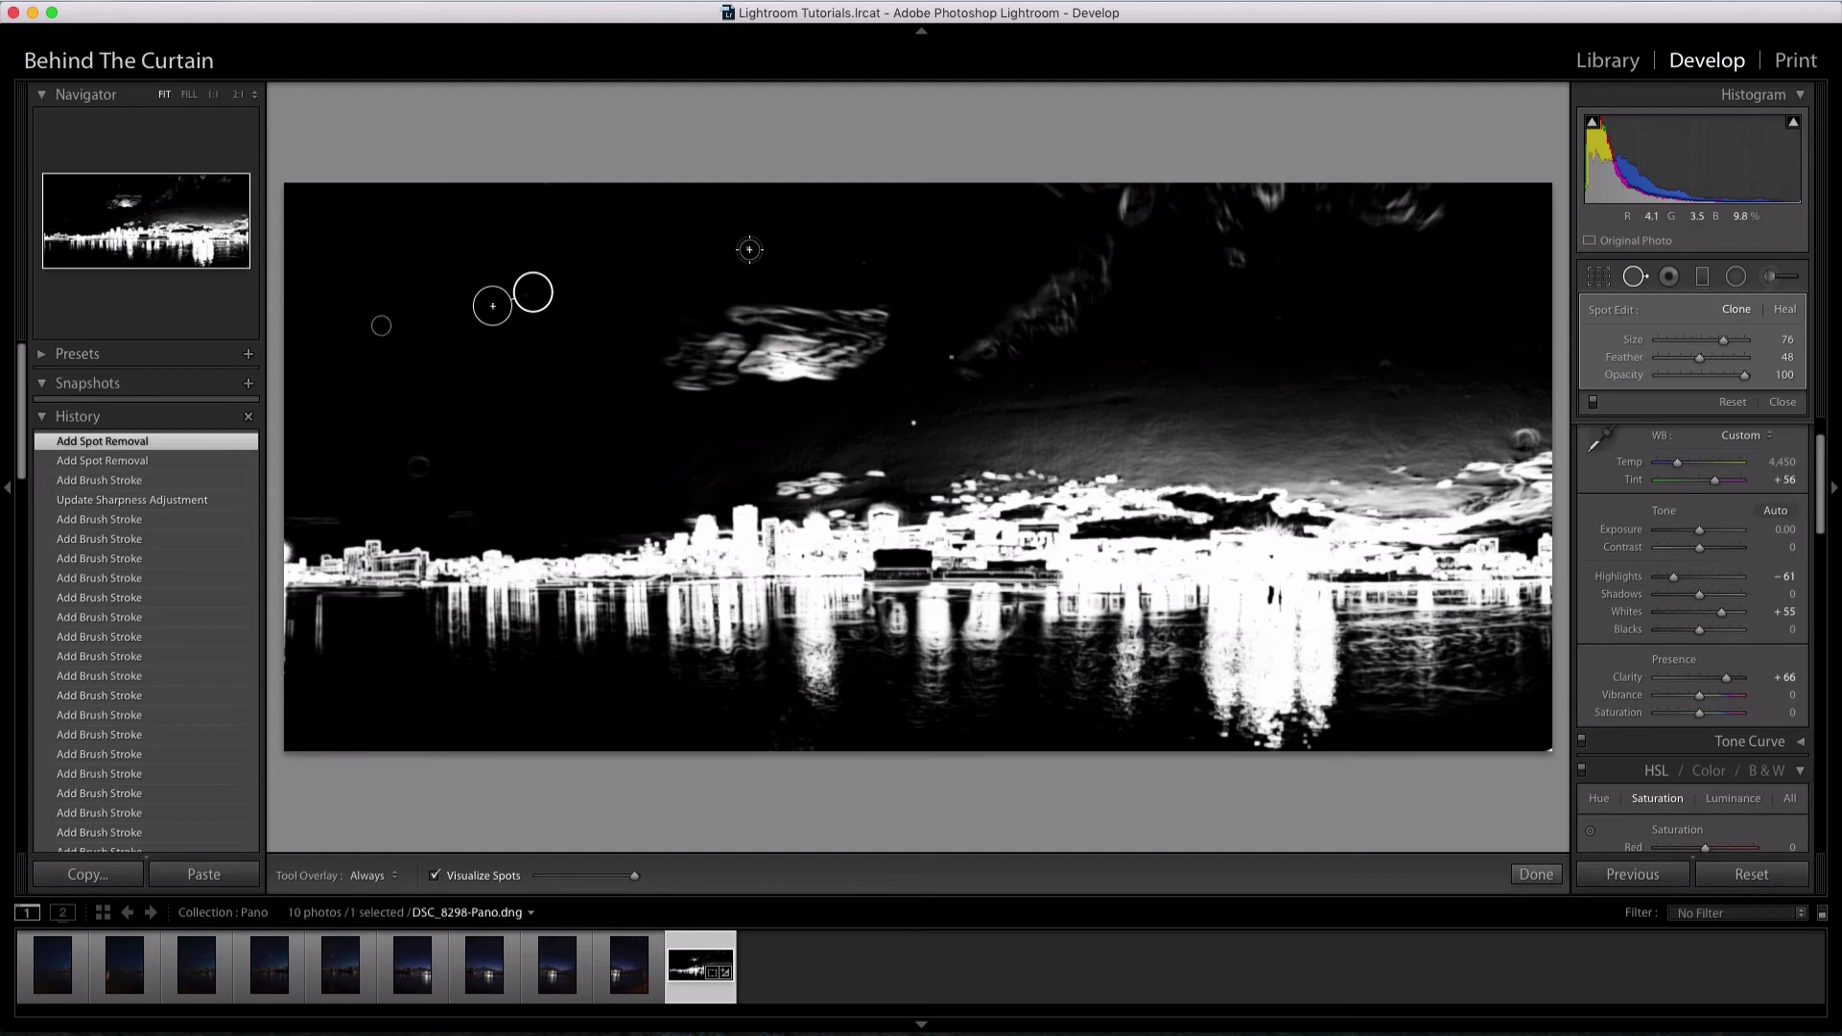
key("Escape")
left_click(746, 249)
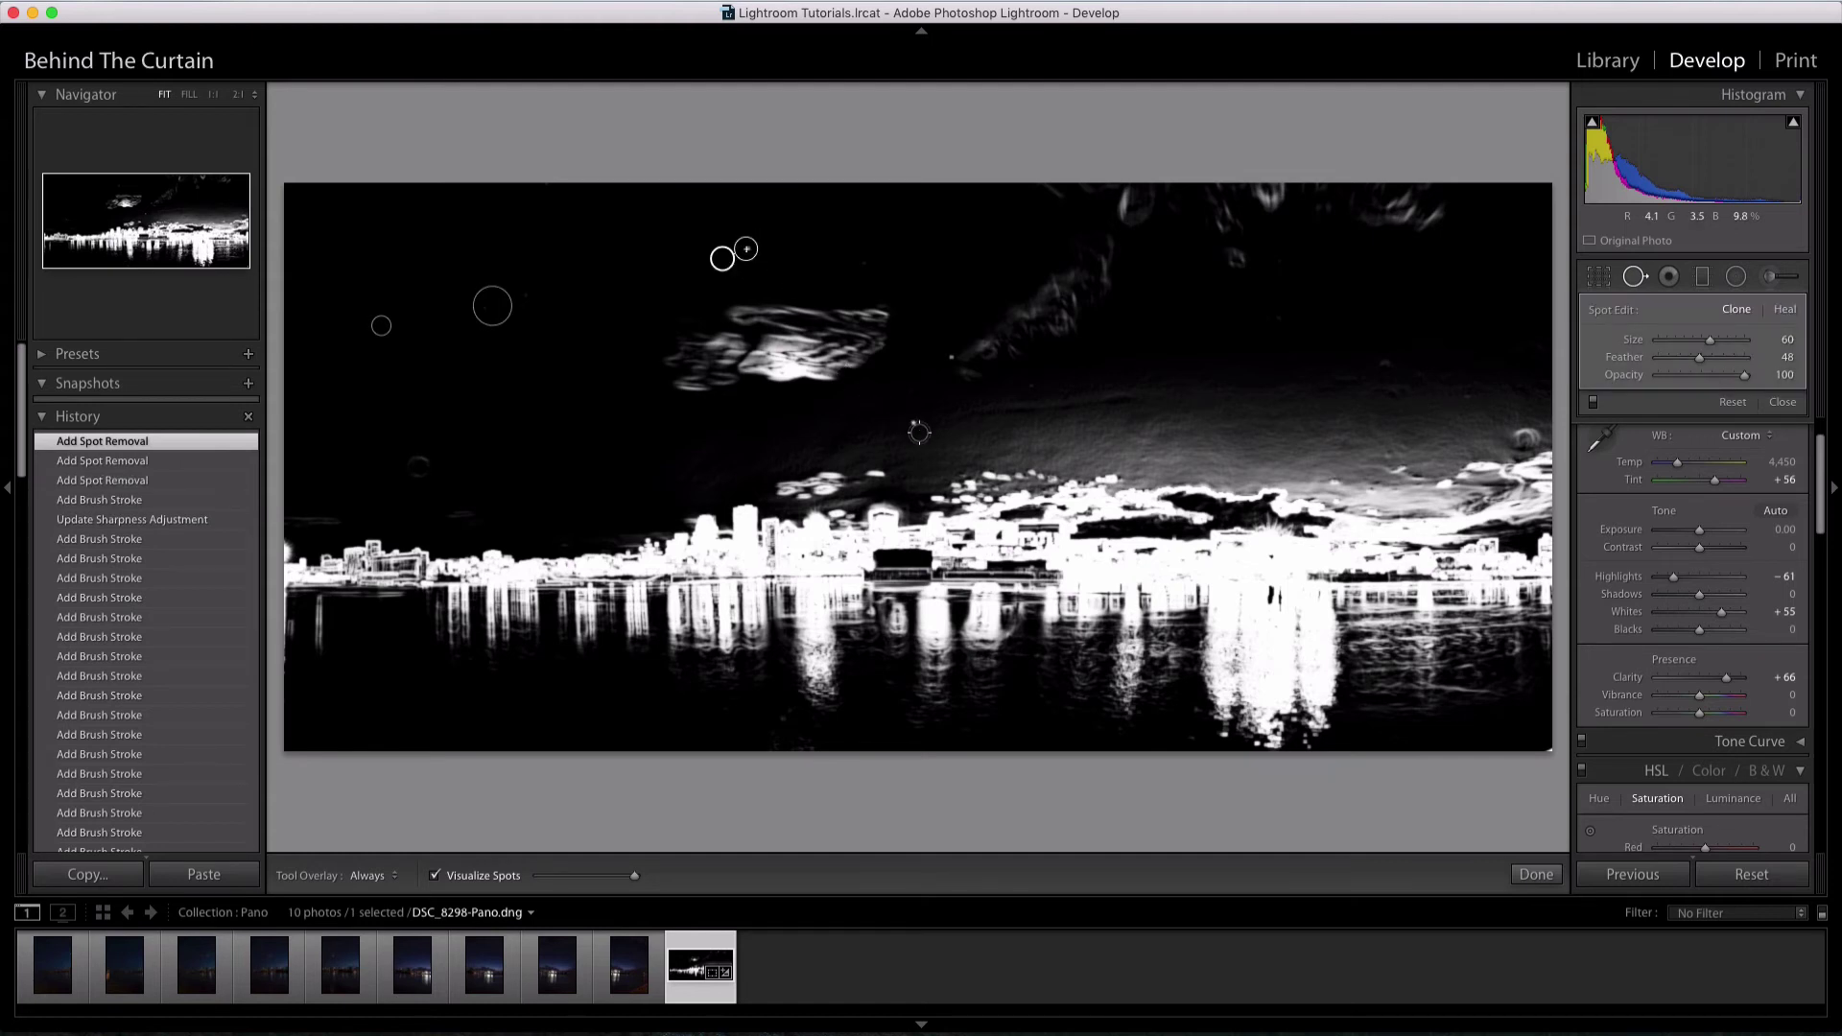
left_click(949, 356)
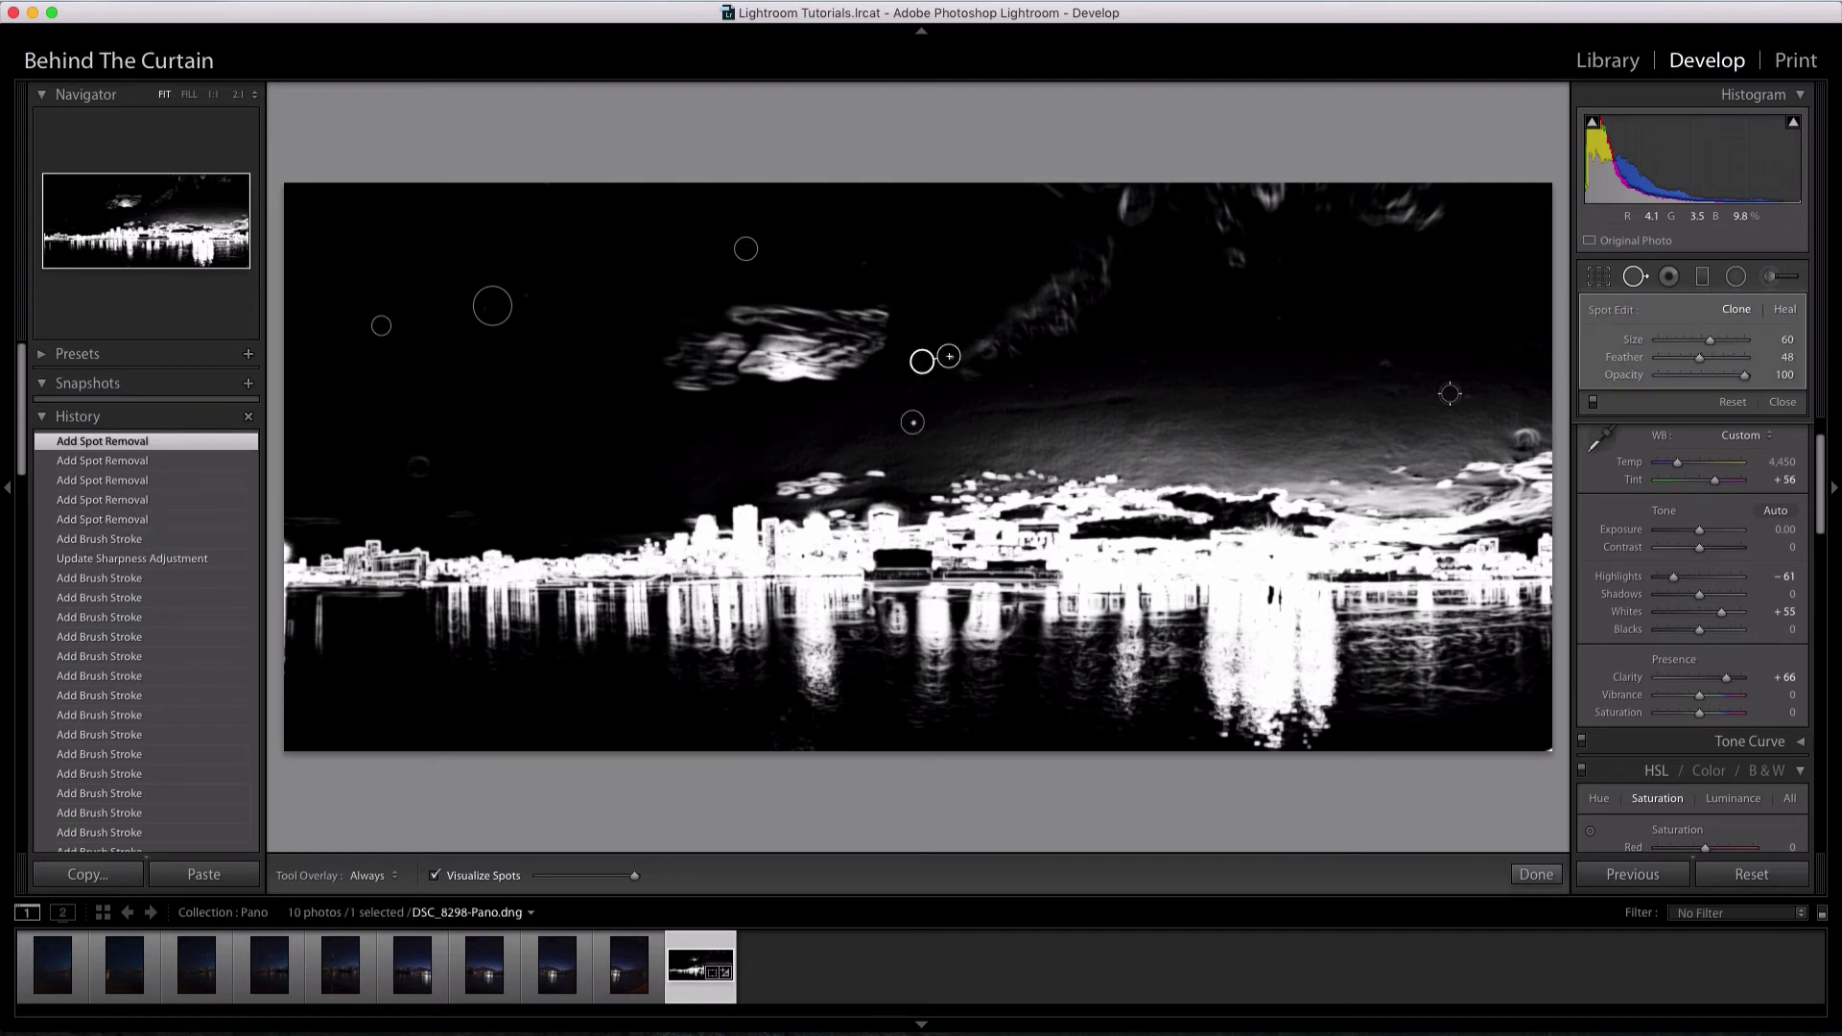
Turn off Visualize Spots and finish Spot Removal
left_click(435, 876)
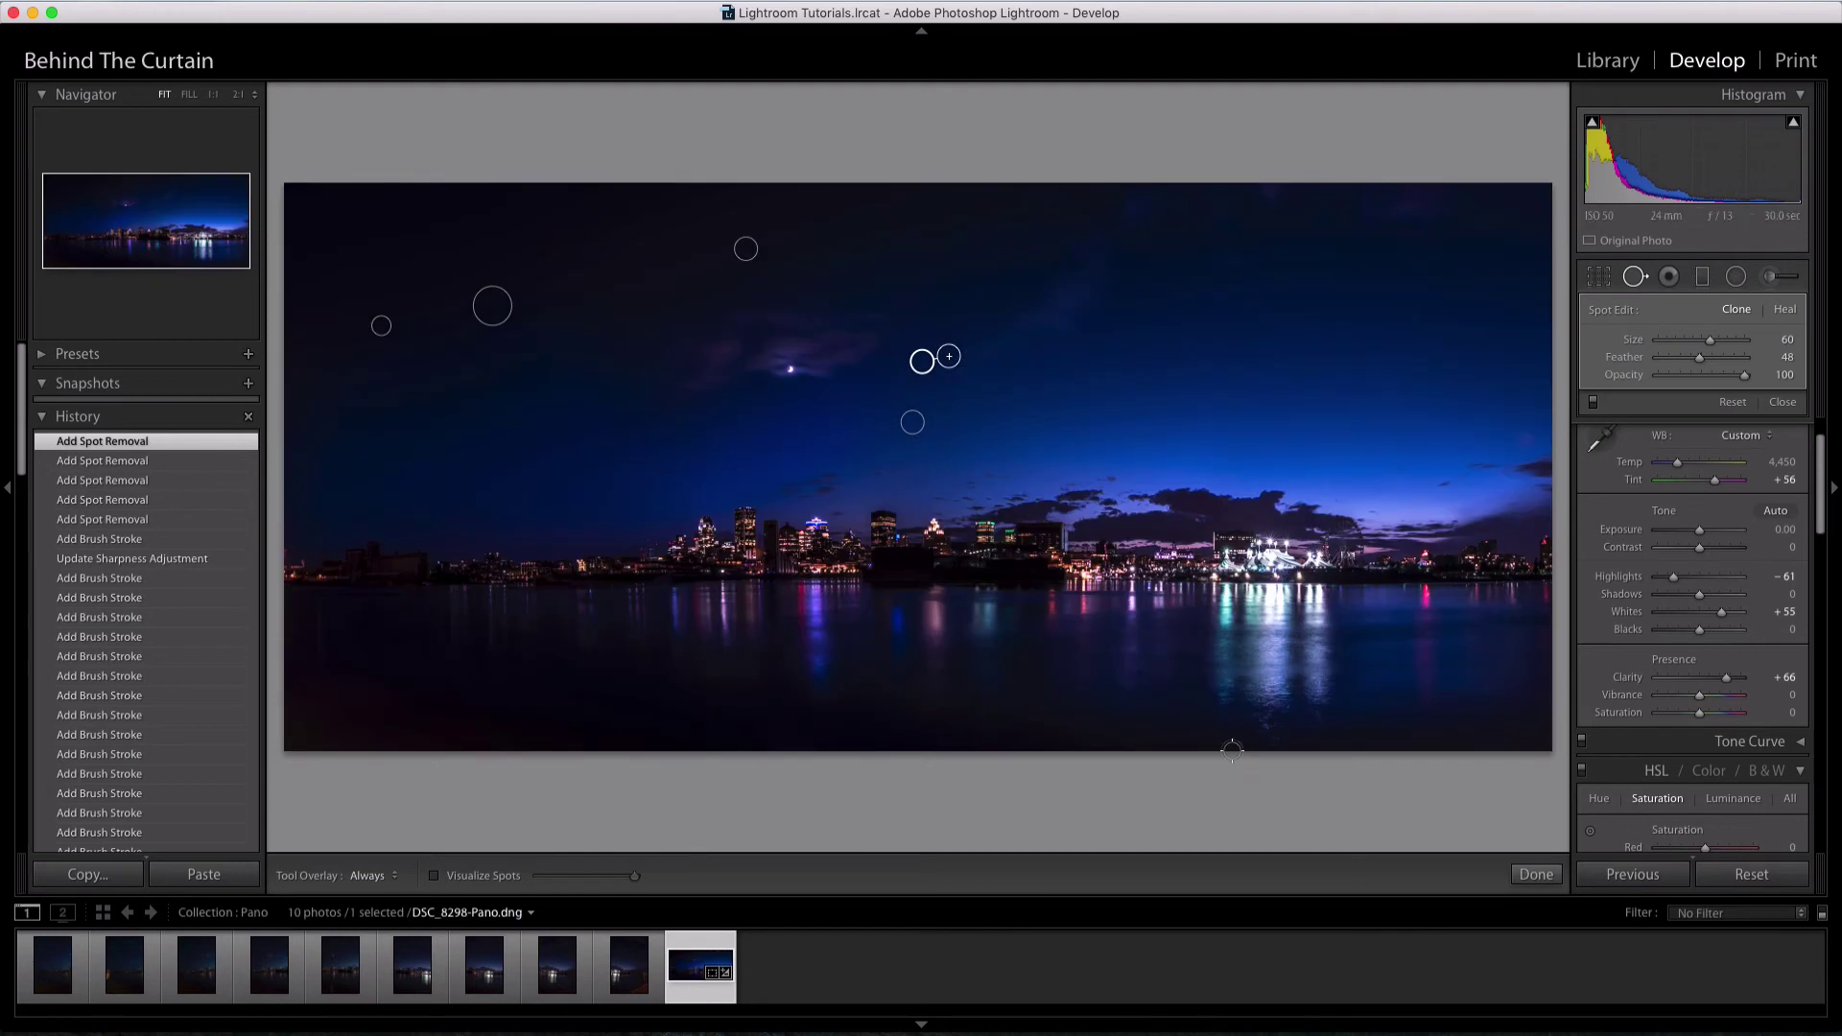
left_click(1536, 874)
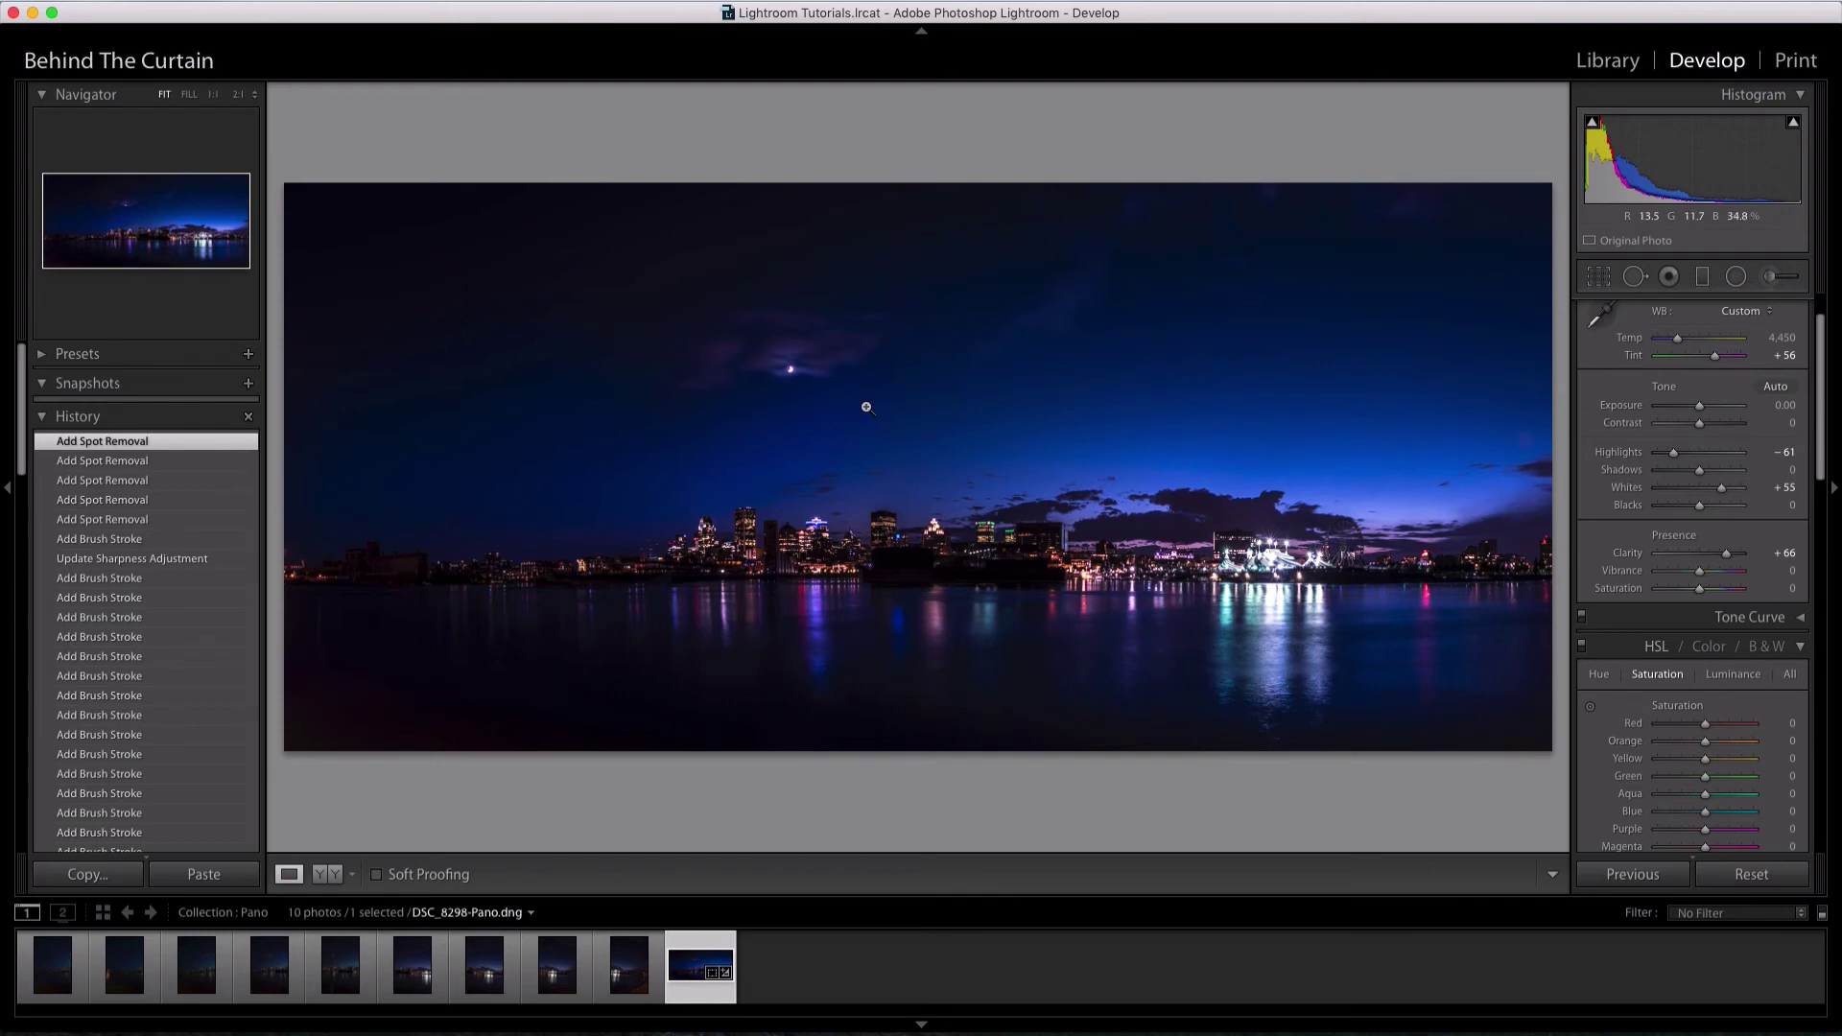
key("l")
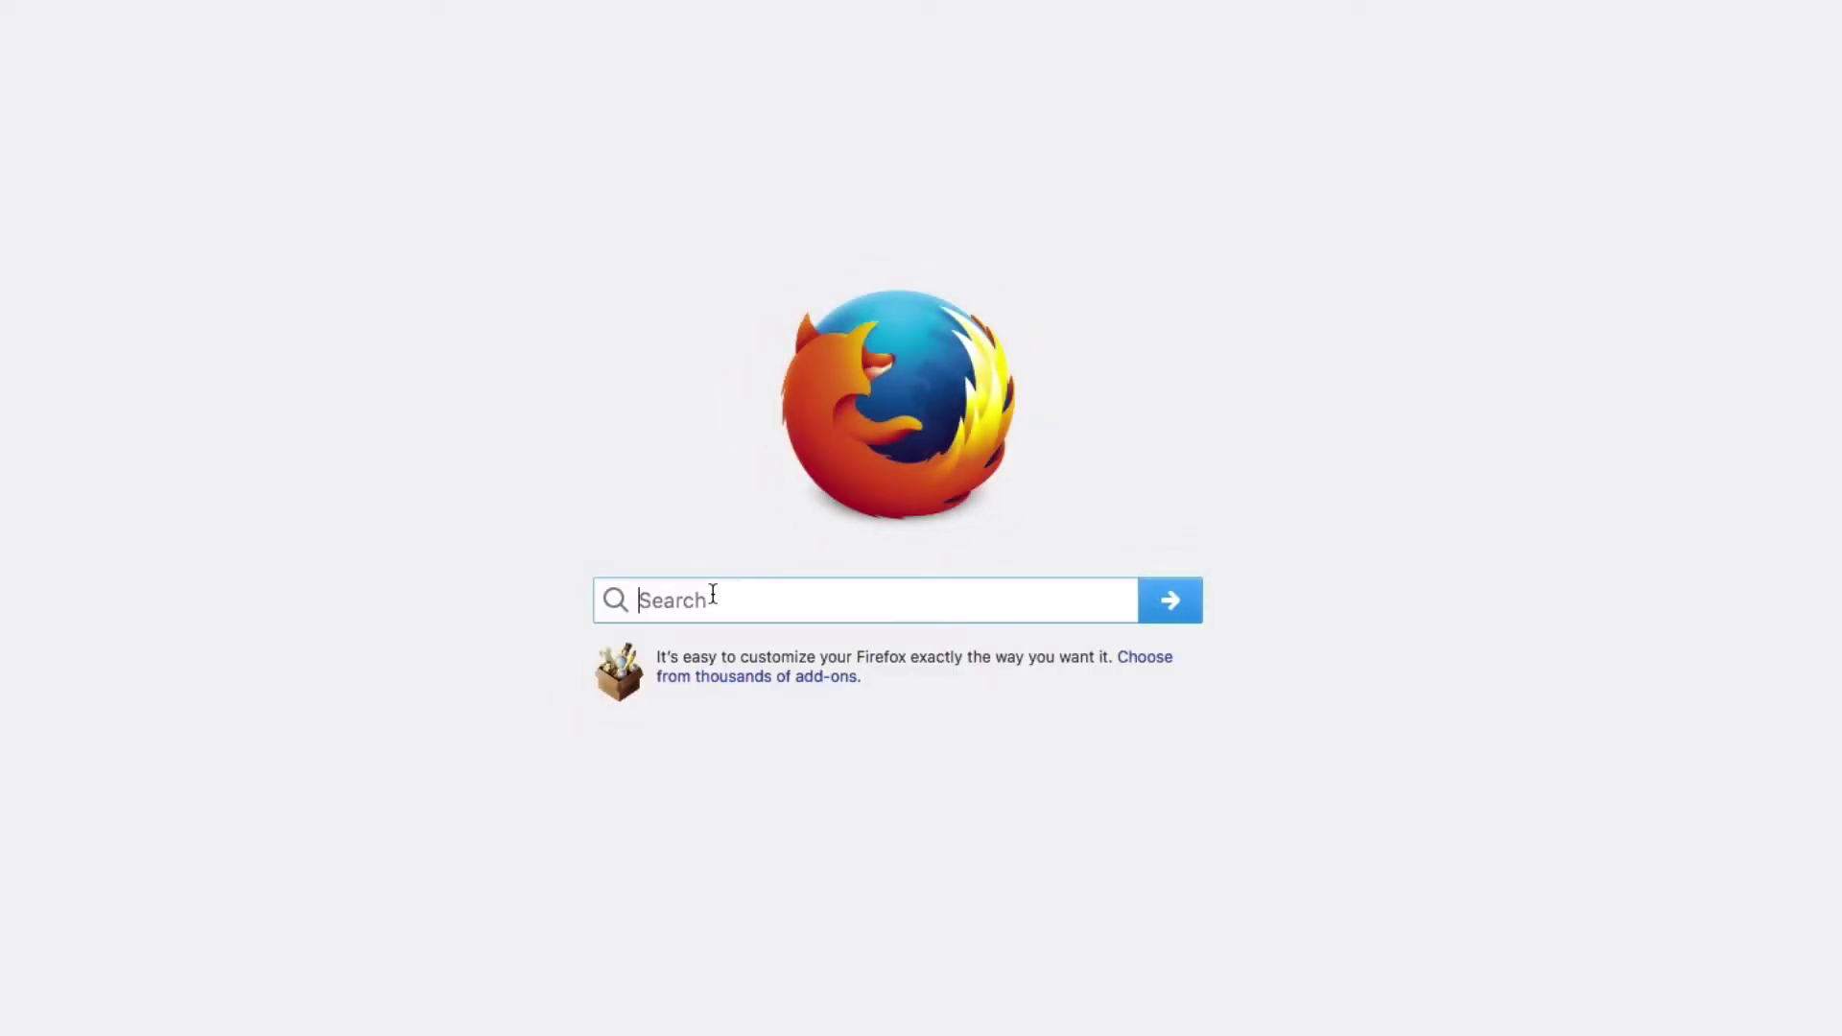
Search the web for "Lightroom Courses" in Firefox
type("Lightroom Cou")
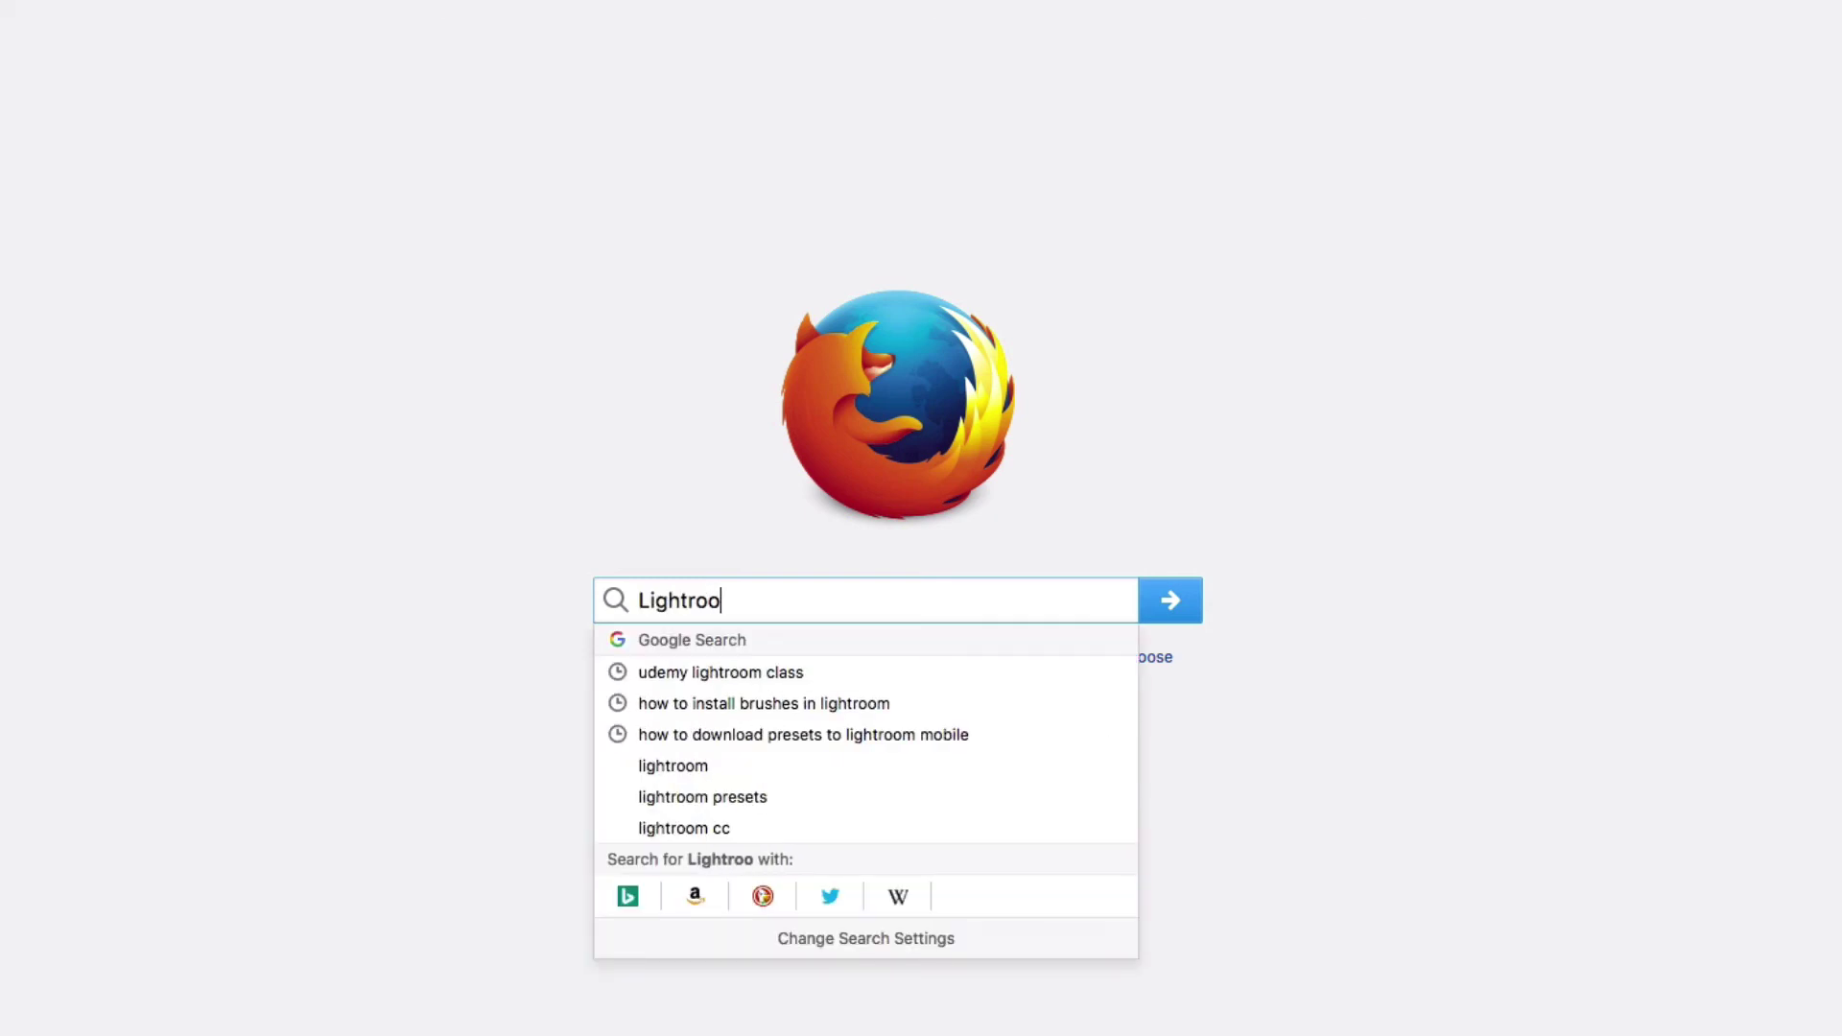
type("rses")
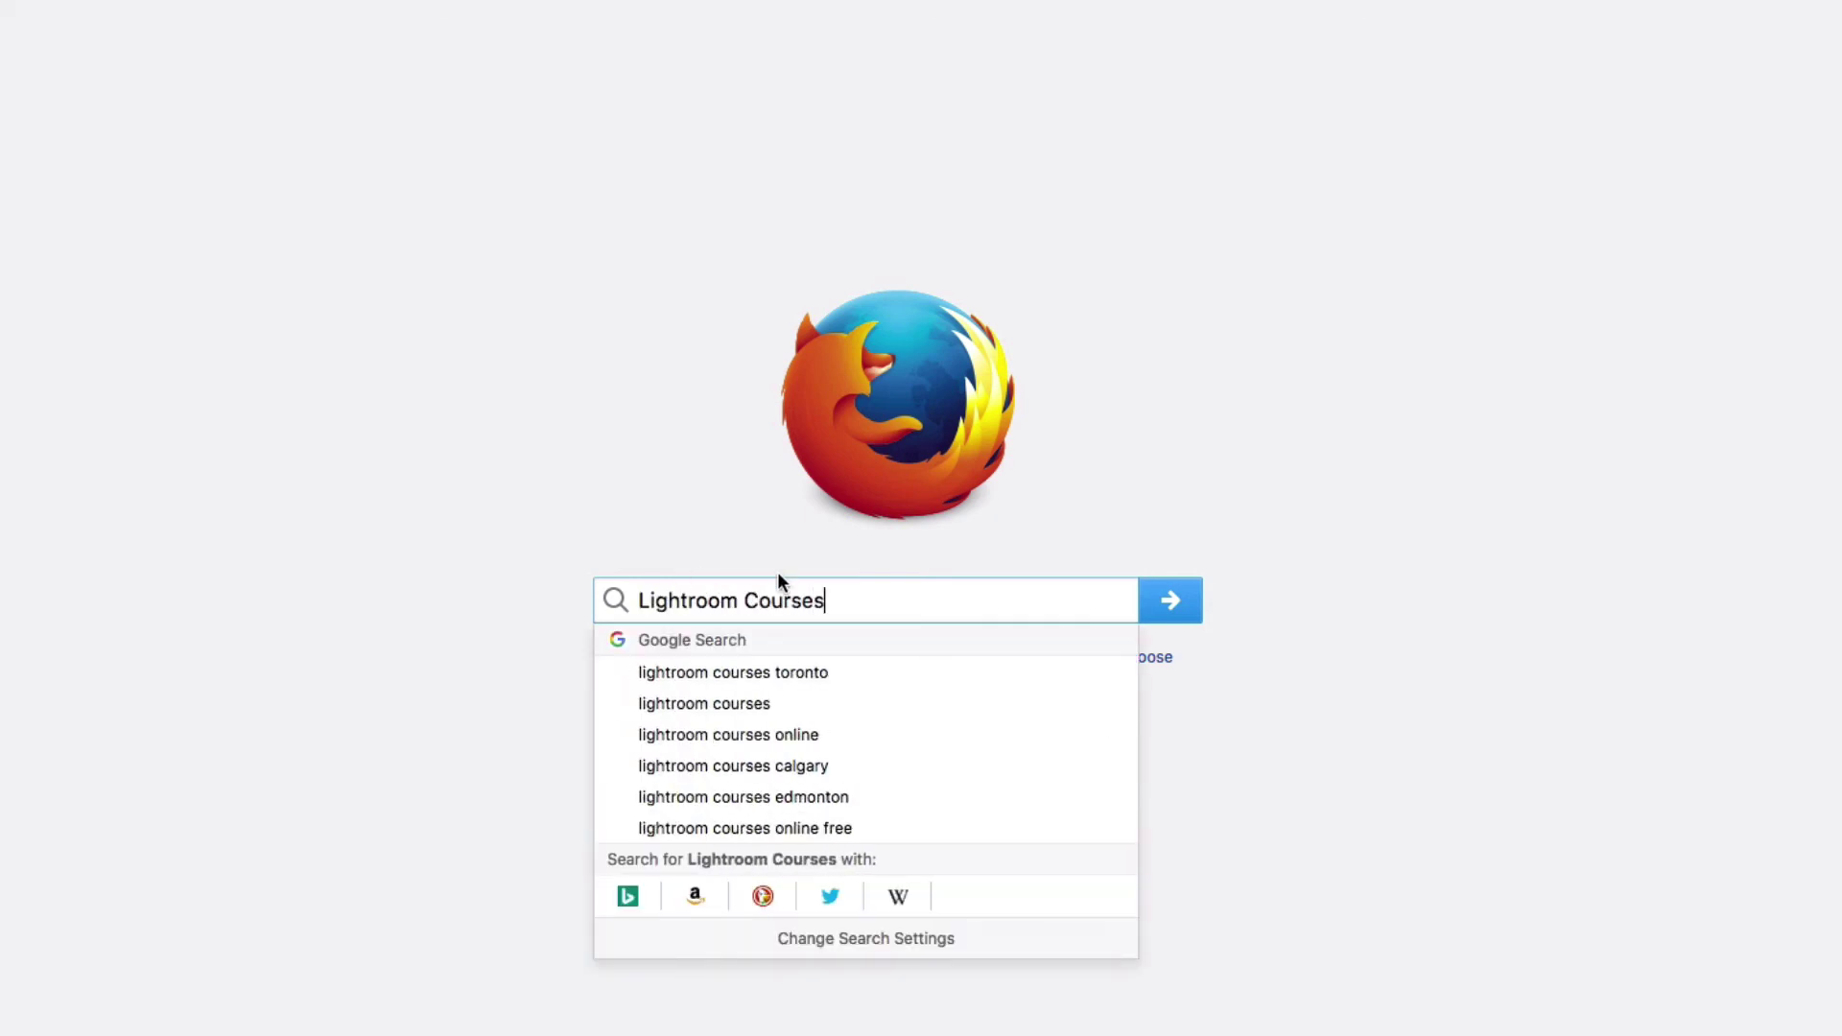
left_click(1170, 604)
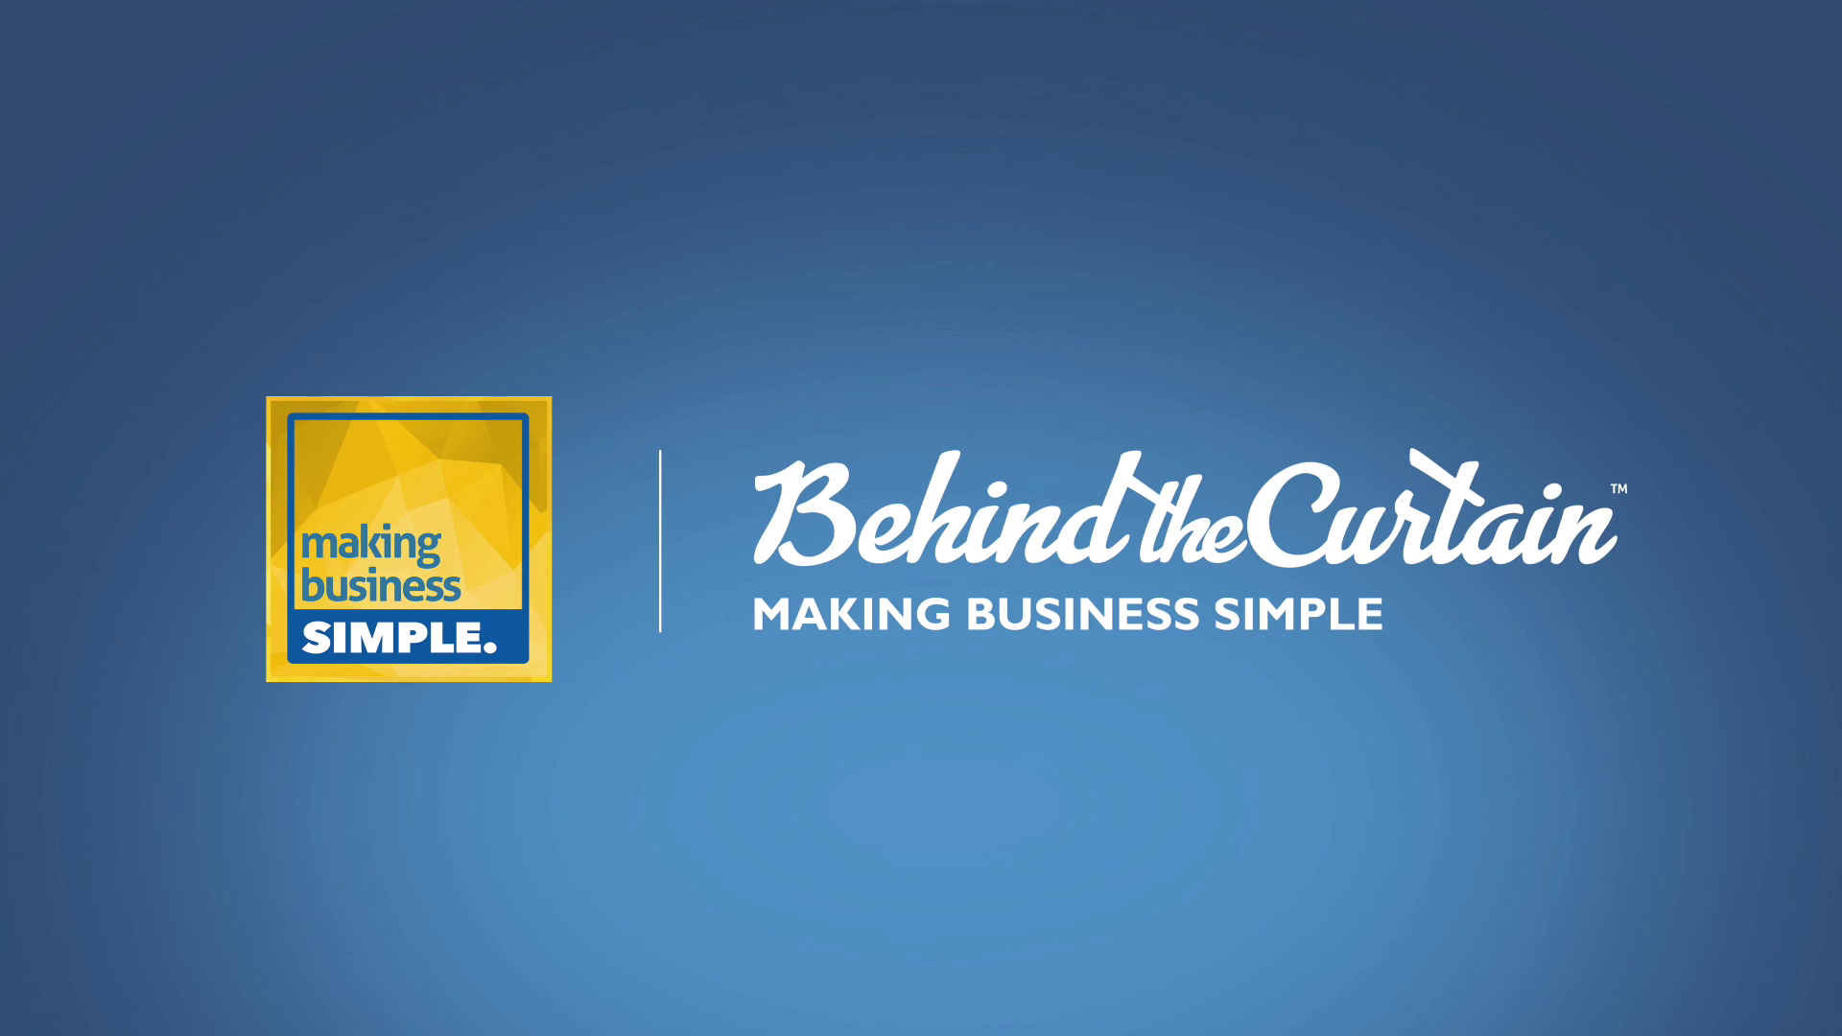